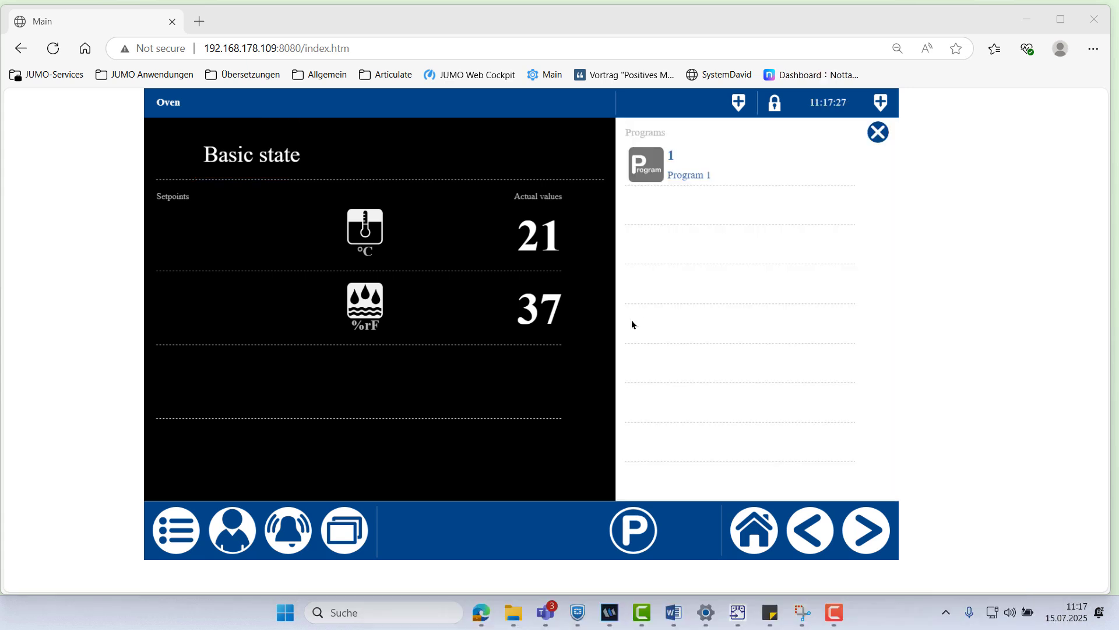
Log on as the Master user, entering the account password on the keypad
left_click(232, 529)
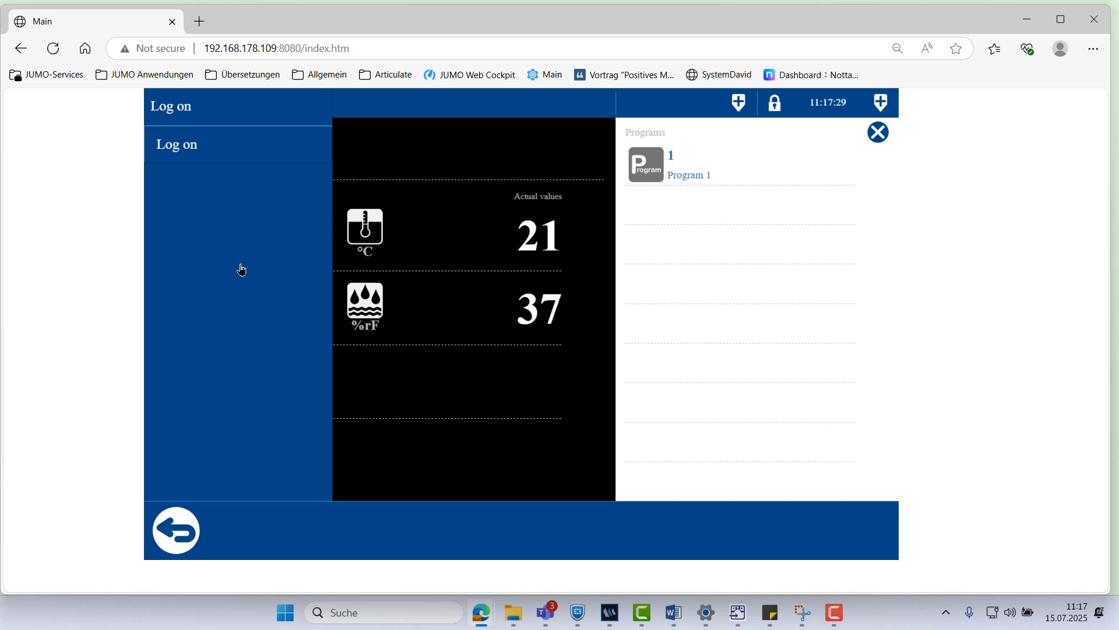
left_click(216, 144)
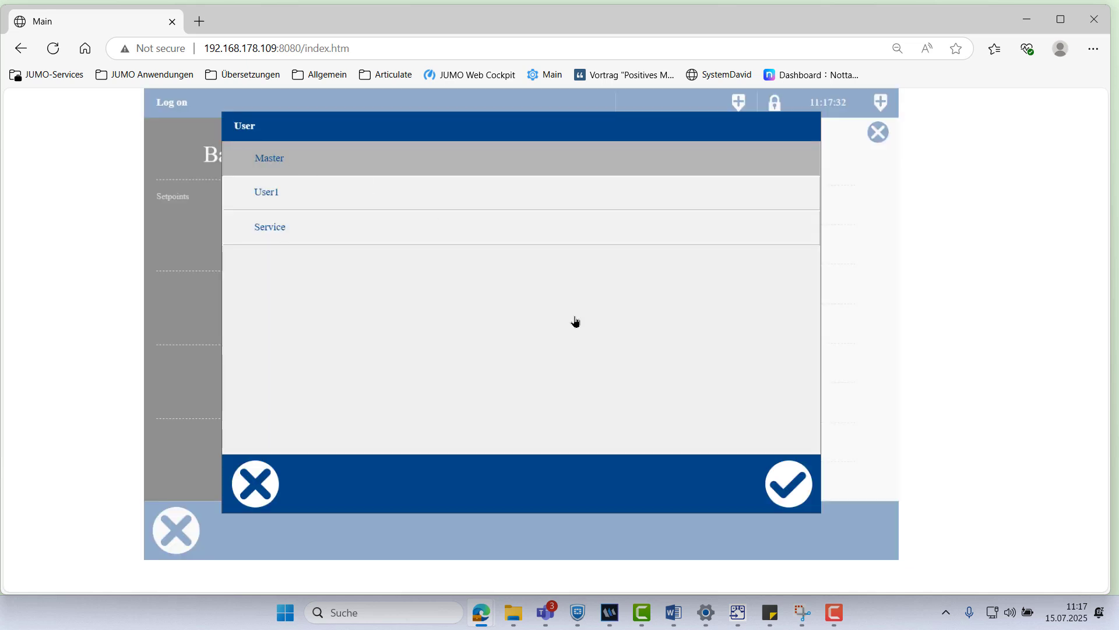
left_click(790, 484)
left_click(645, 231)
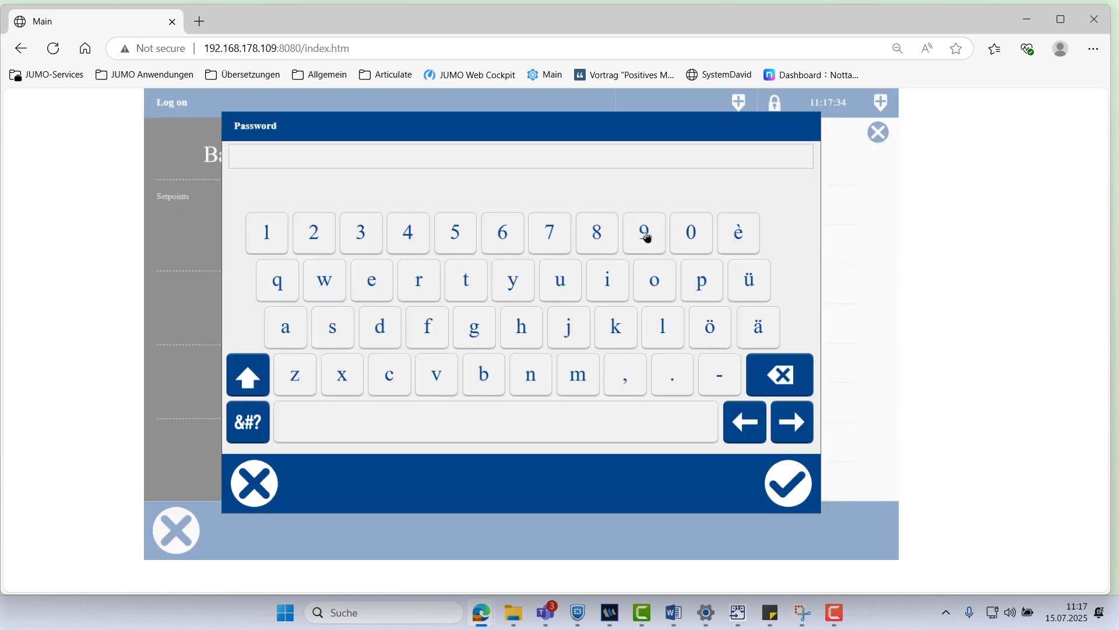
left_click(310, 246)
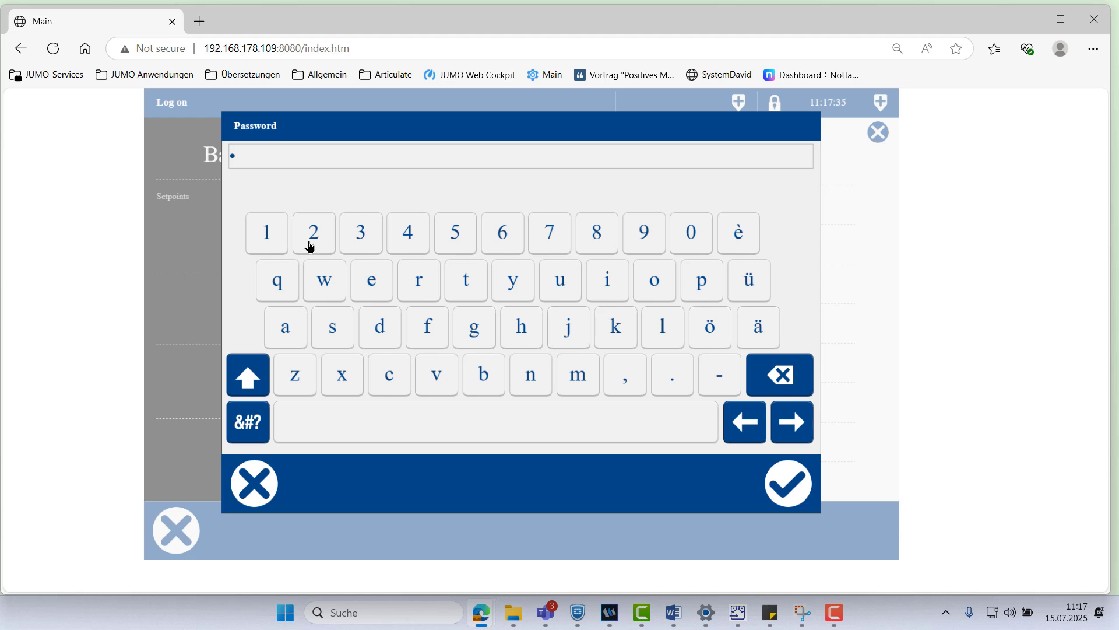
left_click(690, 233)
left_click(690, 233)
left_click(789, 483)
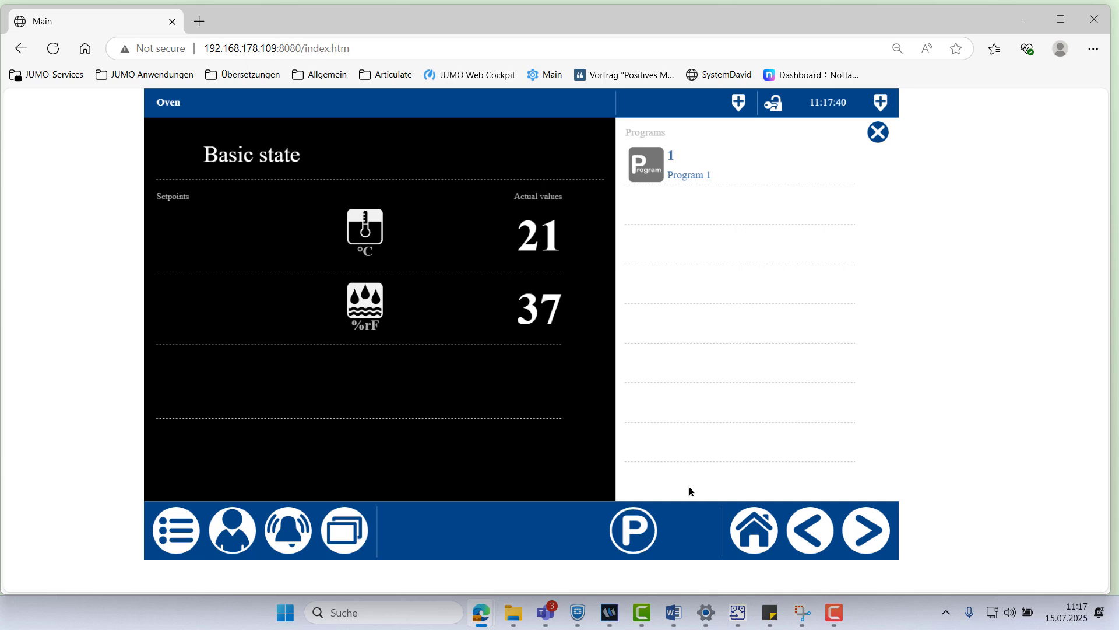
Load process step 1, Heating, from the Process steps list
left_click(635, 535)
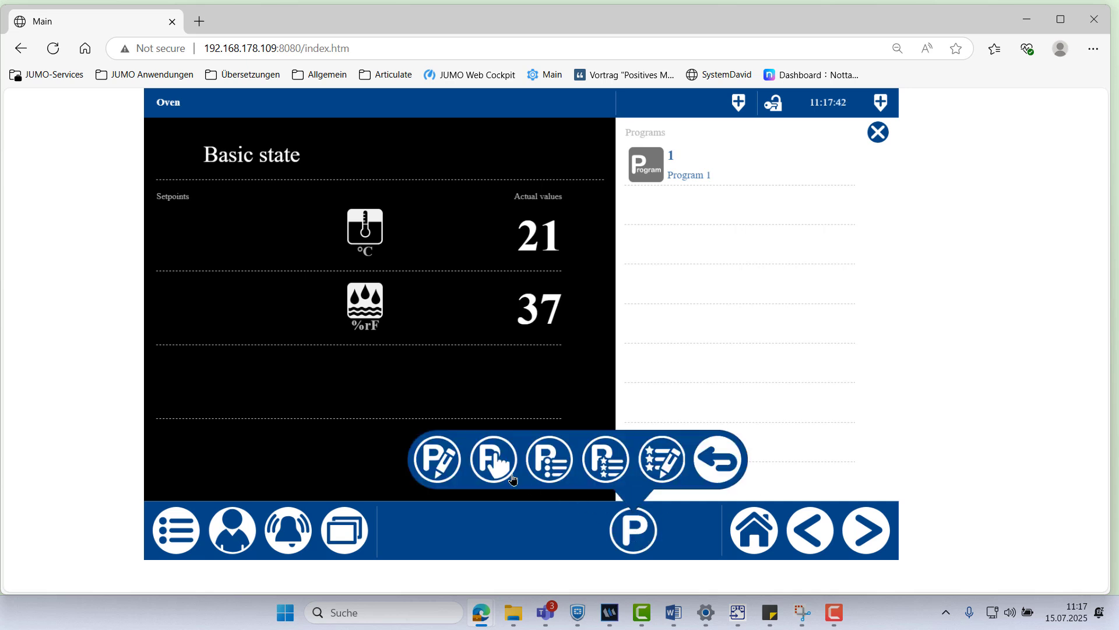
left_click(489, 470)
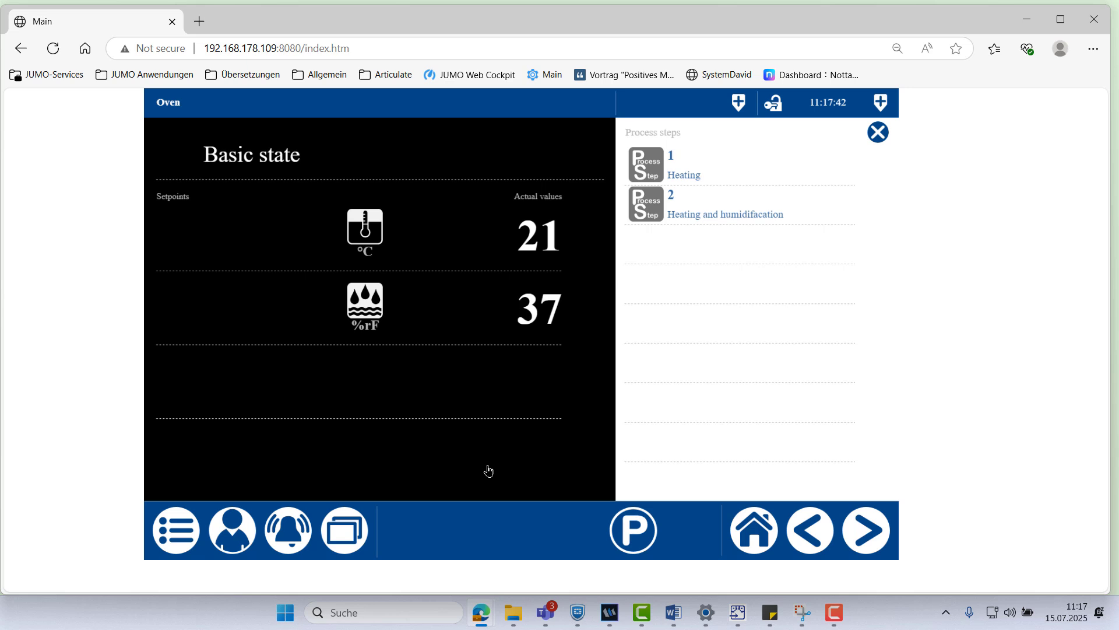
left_click(649, 156)
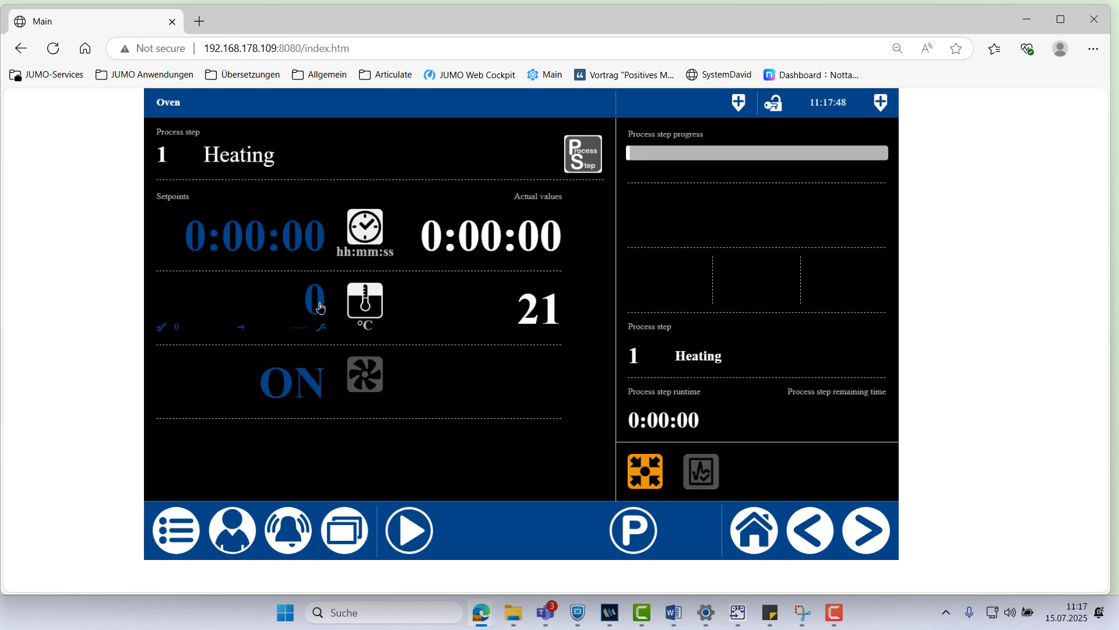
Set the Heating step's time setpoint to 0:00:30
left_click(318, 233)
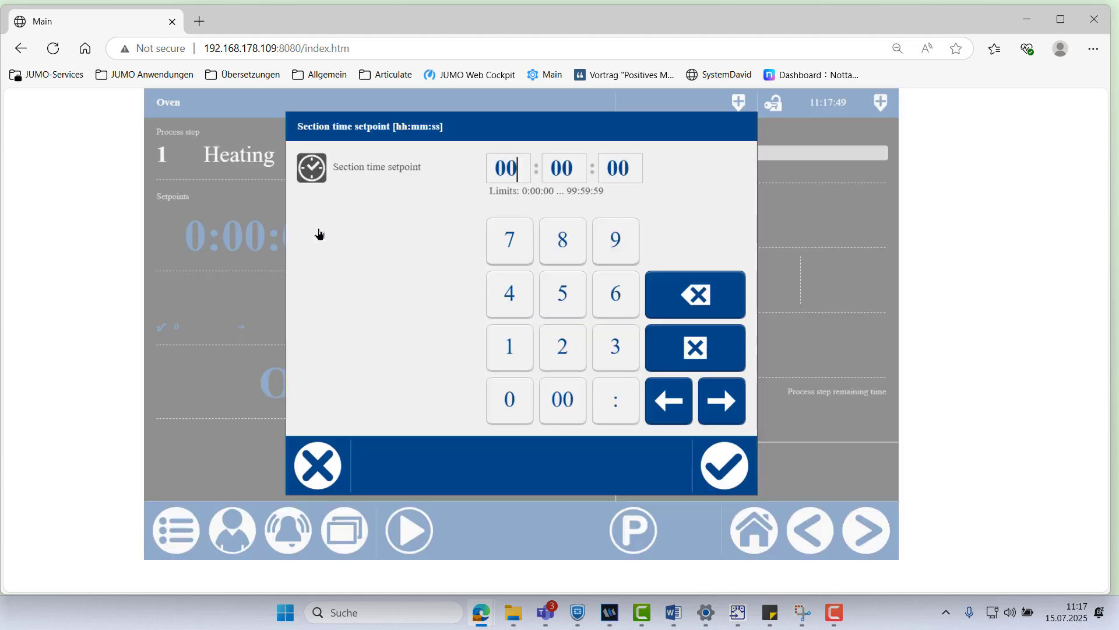
left_click(624, 183)
left_click_drag(636, 174, 612, 176)
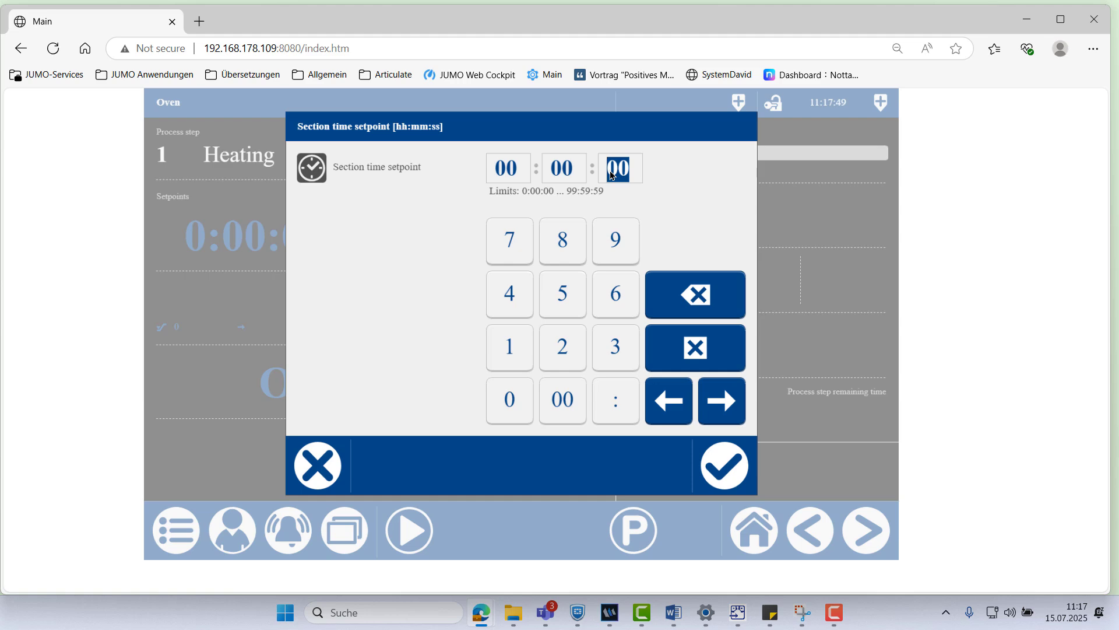
left_click(610, 348)
left_click(509, 400)
left_click(724, 467)
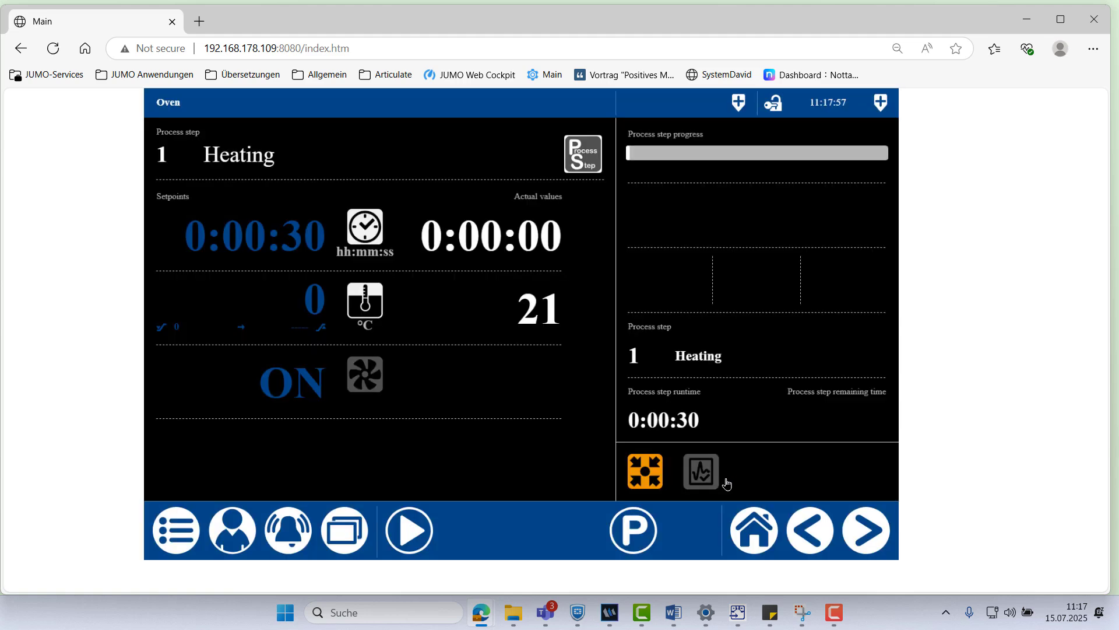
Set the temperature setpoint to 100 °C
left_click(308, 319)
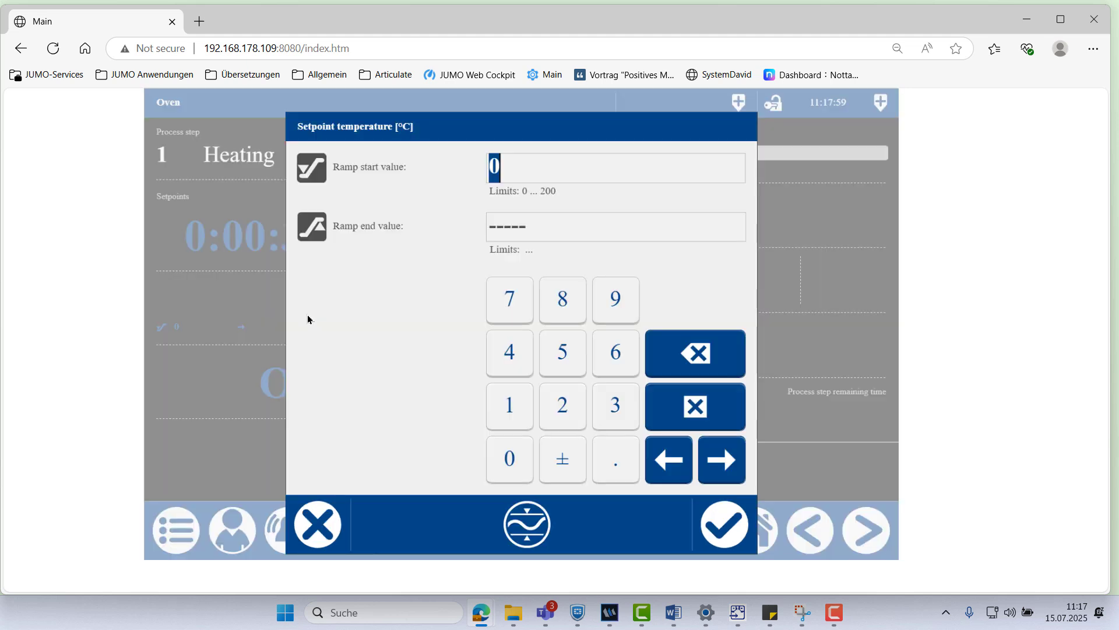
left_click(517, 402)
left_click(513, 458)
left_click(513, 458)
left_click(726, 525)
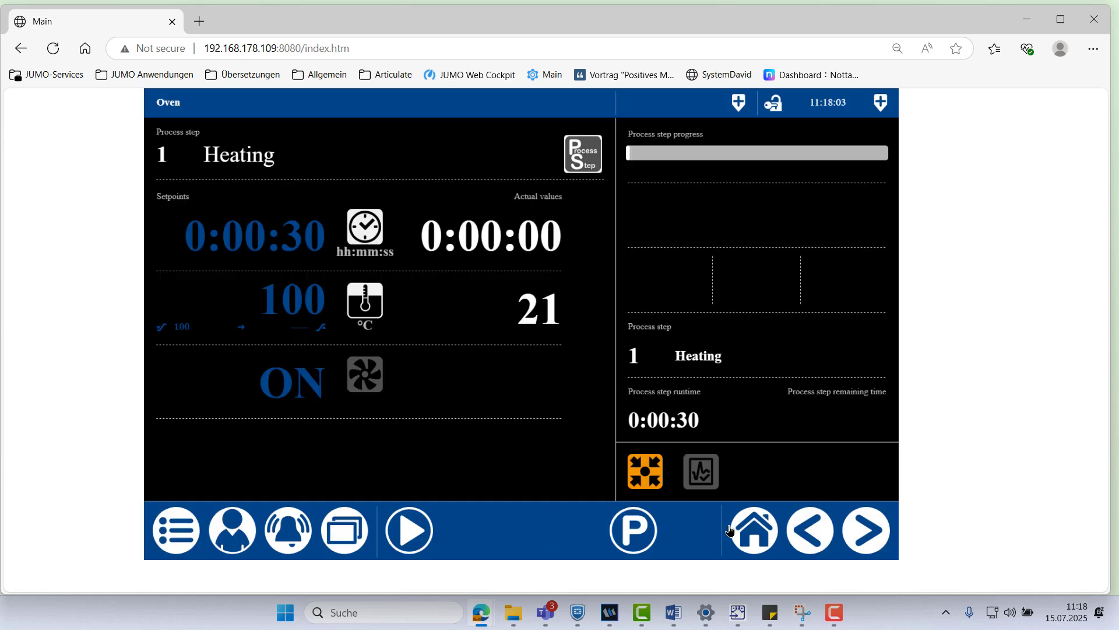
Confirm recirculation stays switched ON
left_click(306, 383)
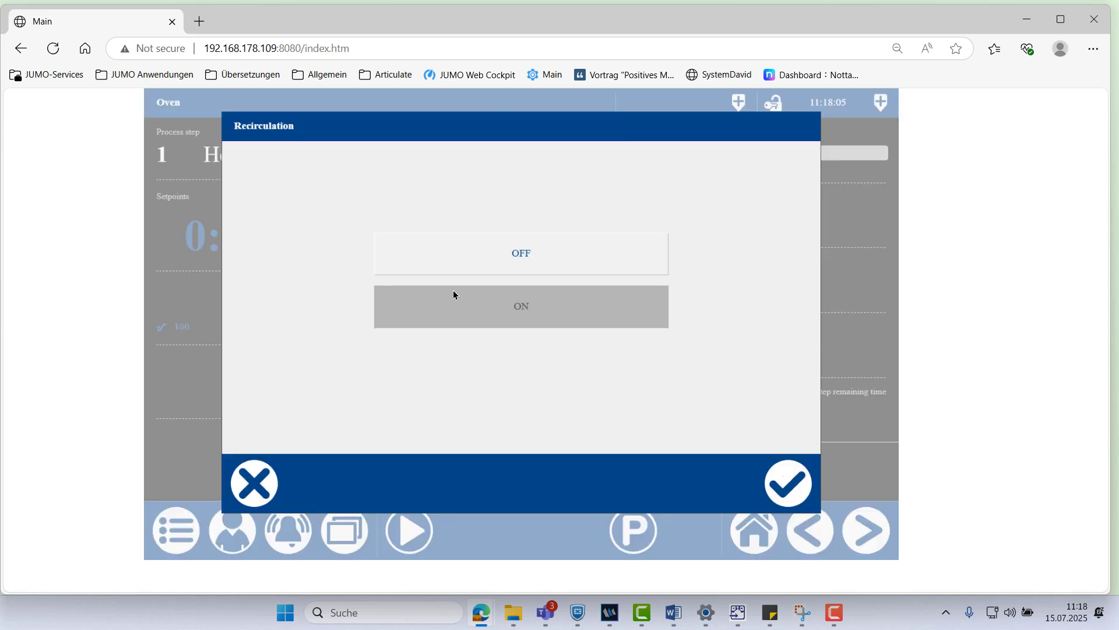
left_click(525, 254)
left_click(507, 313)
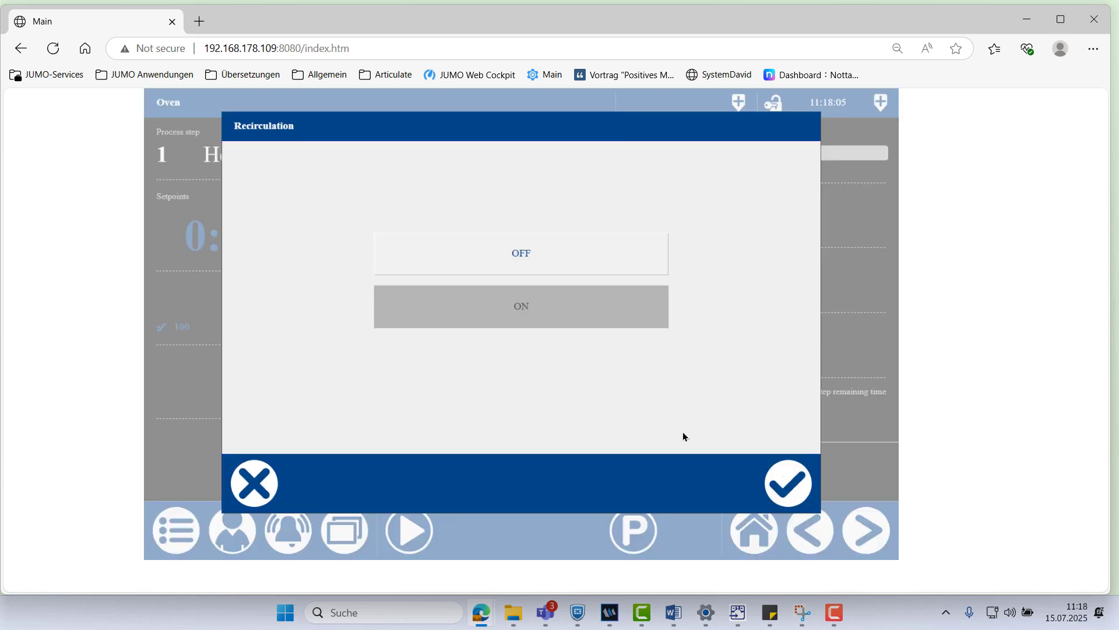
left_click(772, 477)
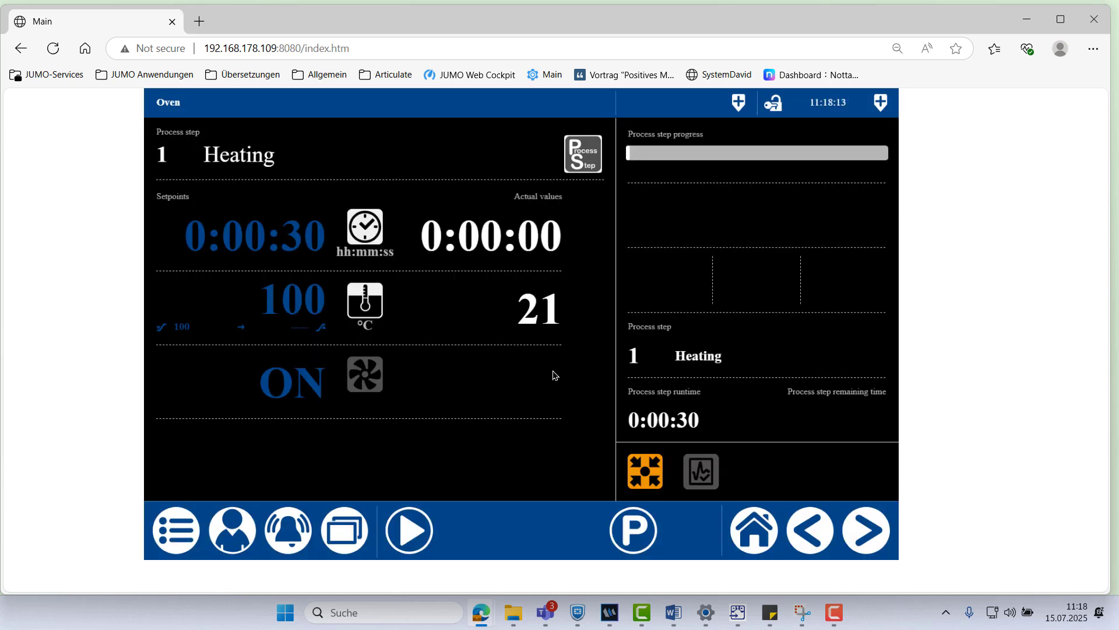
Run the Heating step, watch Controller 1's Temp.-Chamber climb toward 100 °C, then return home
left_click(416, 535)
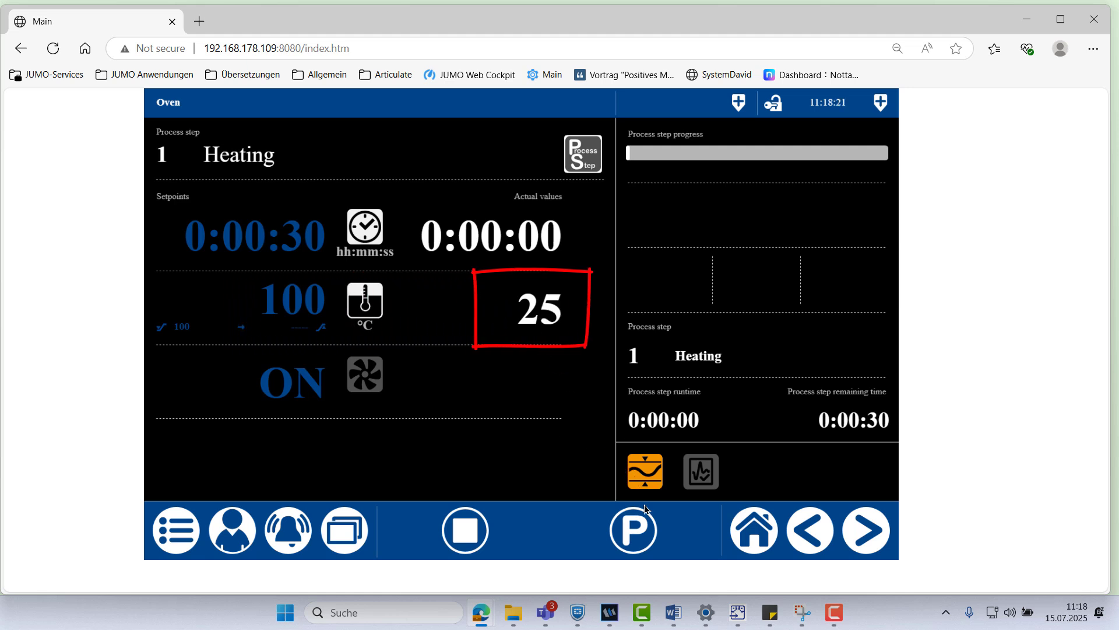
left_click(352, 533)
left_click(265, 190)
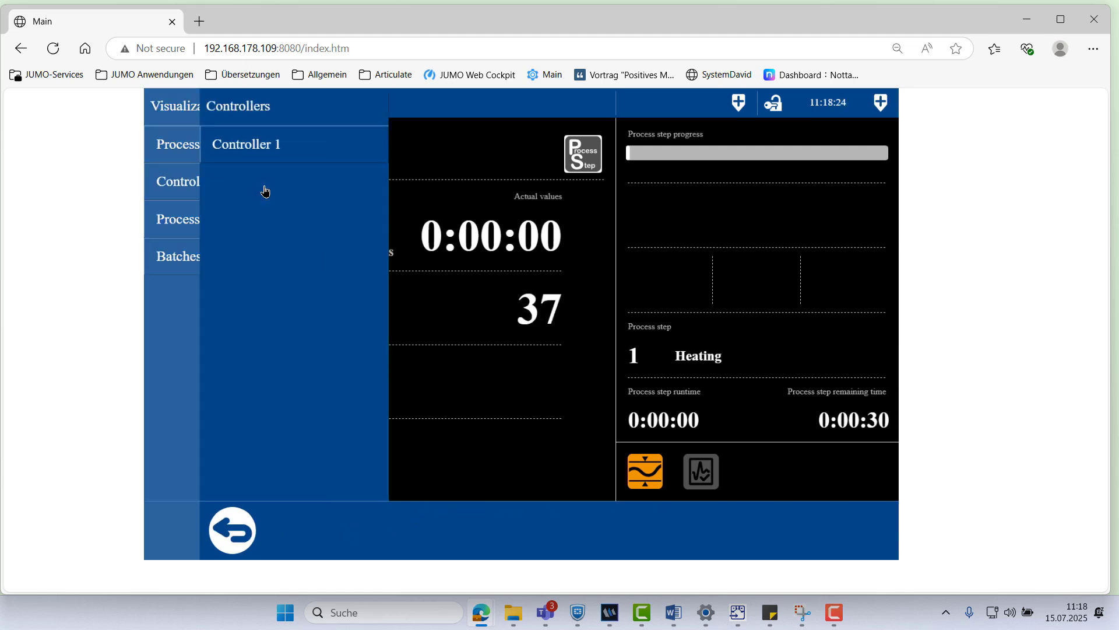
left_click(264, 157)
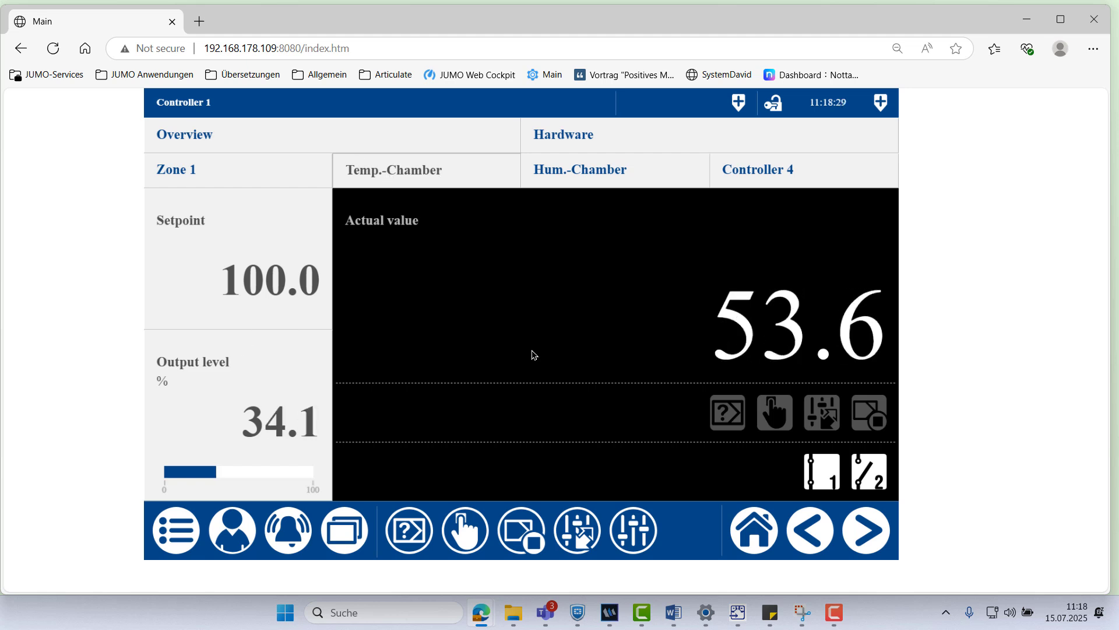
left_click(748, 527)
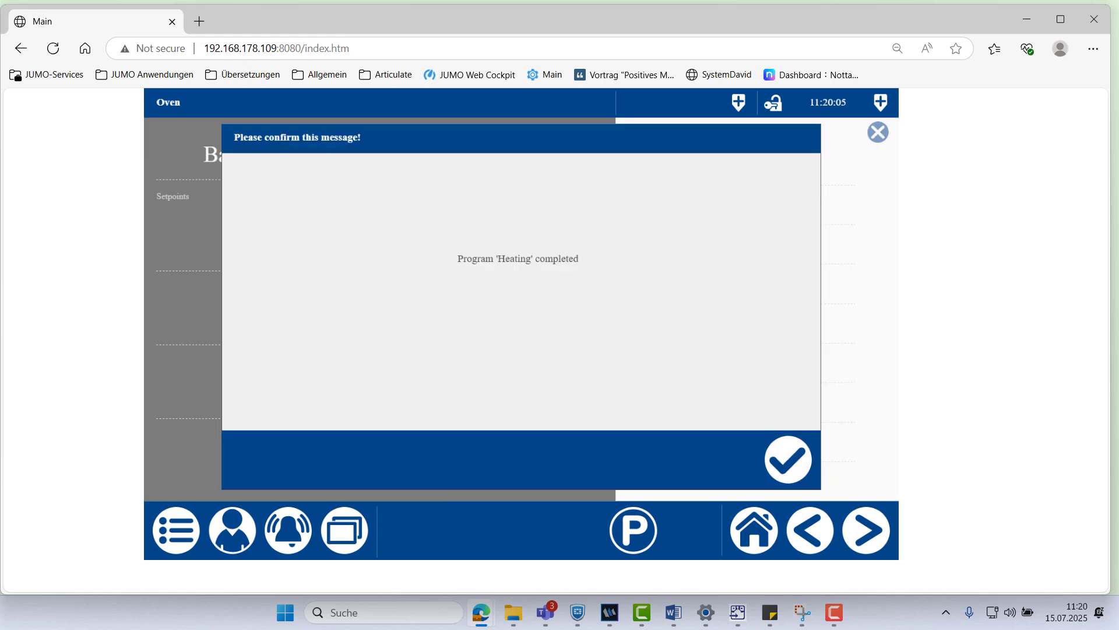
Acknowledge 'Program Heating completed' and load process step 2, Heating and humidifacation
left_click(788, 460)
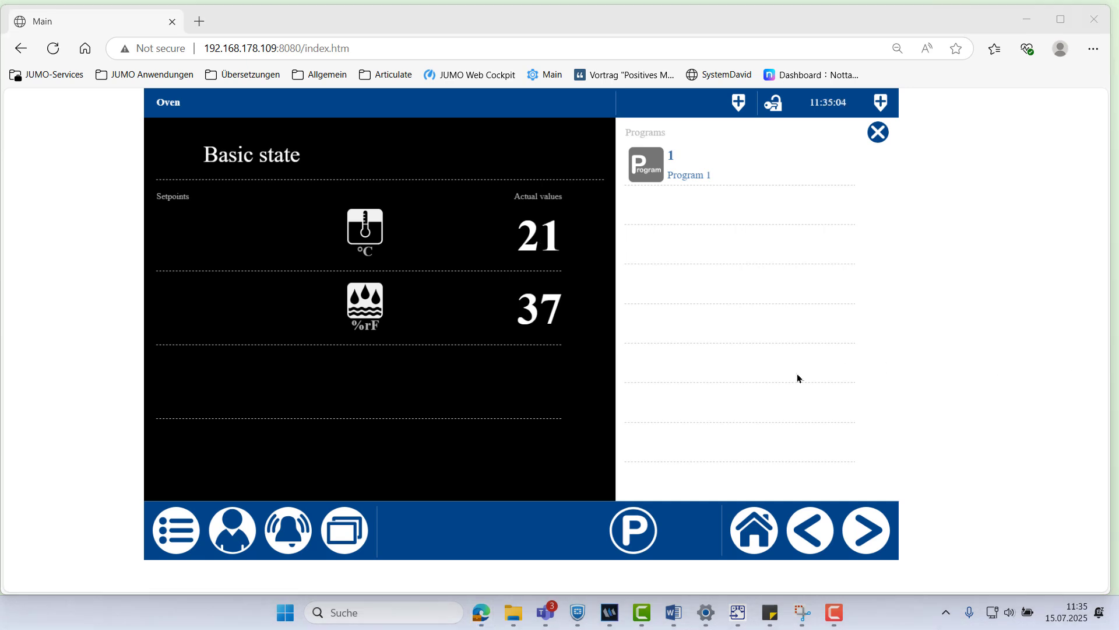
left_click(617, 535)
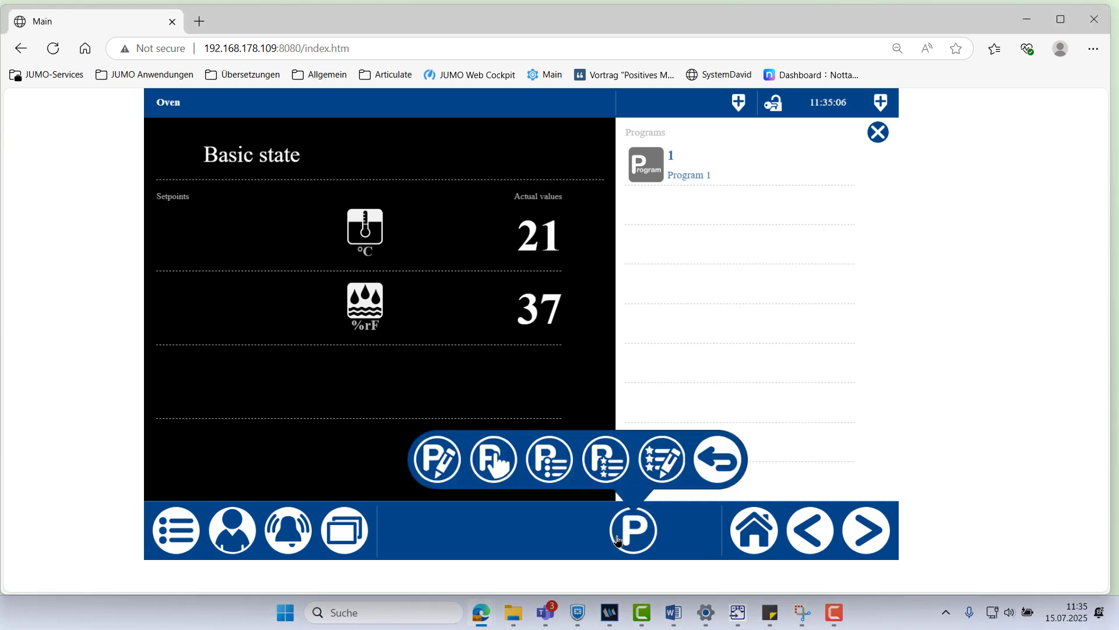
left_click(485, 463)
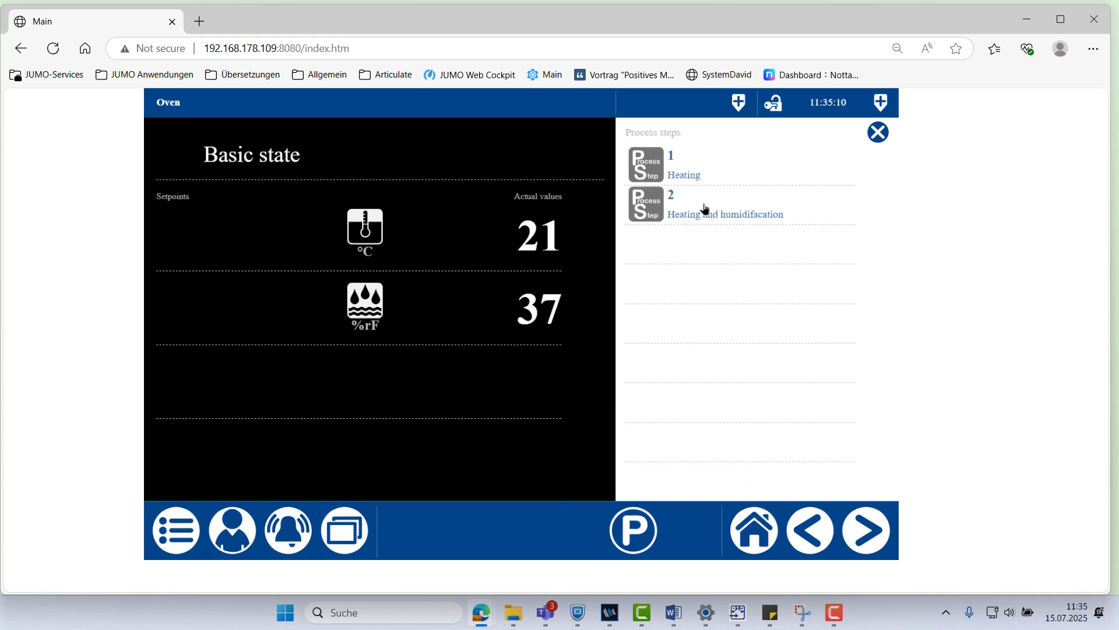
left_click(704, 208)
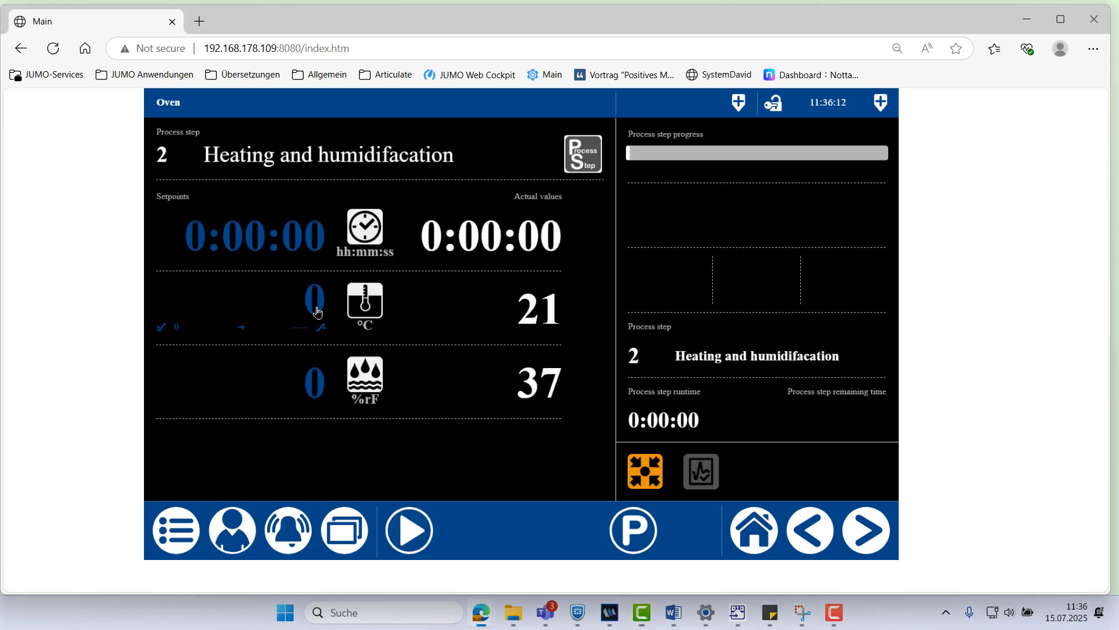
Set the step 2 temperature setpoint to 120 °C
left_click(316, 311)
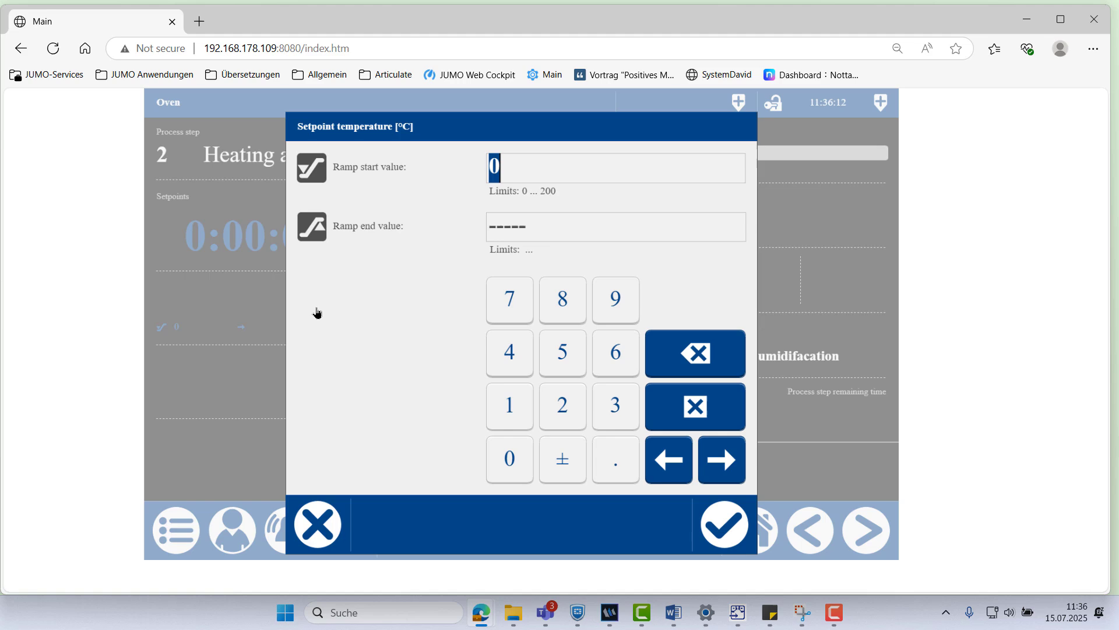
left_click(511, 415)
left_click(558, 419)
left_click(512, 457)
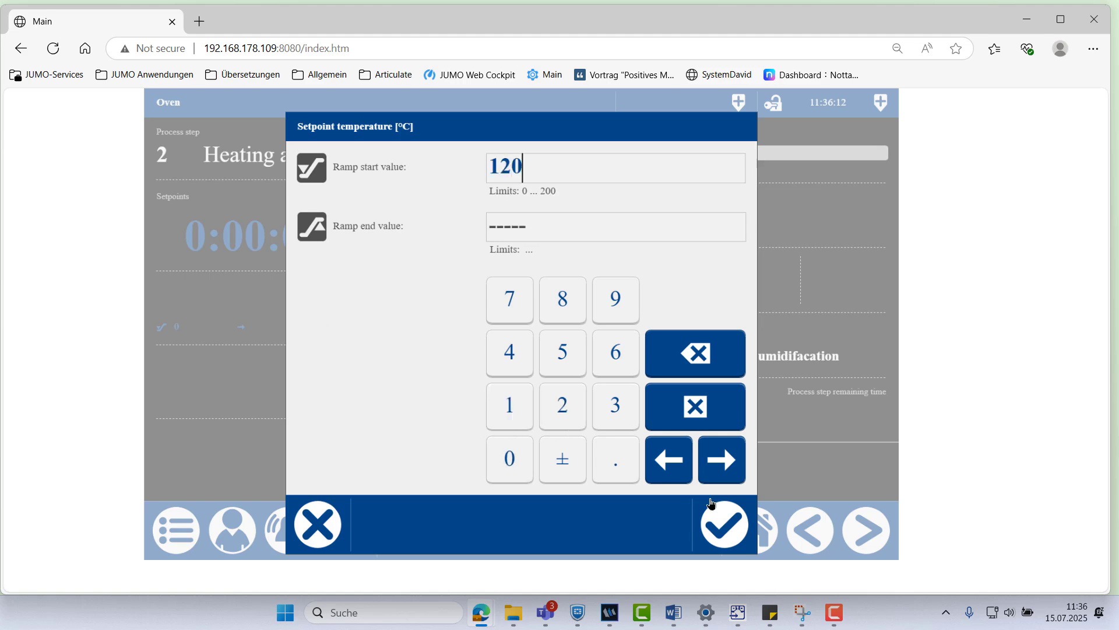
left_click(725, 524)
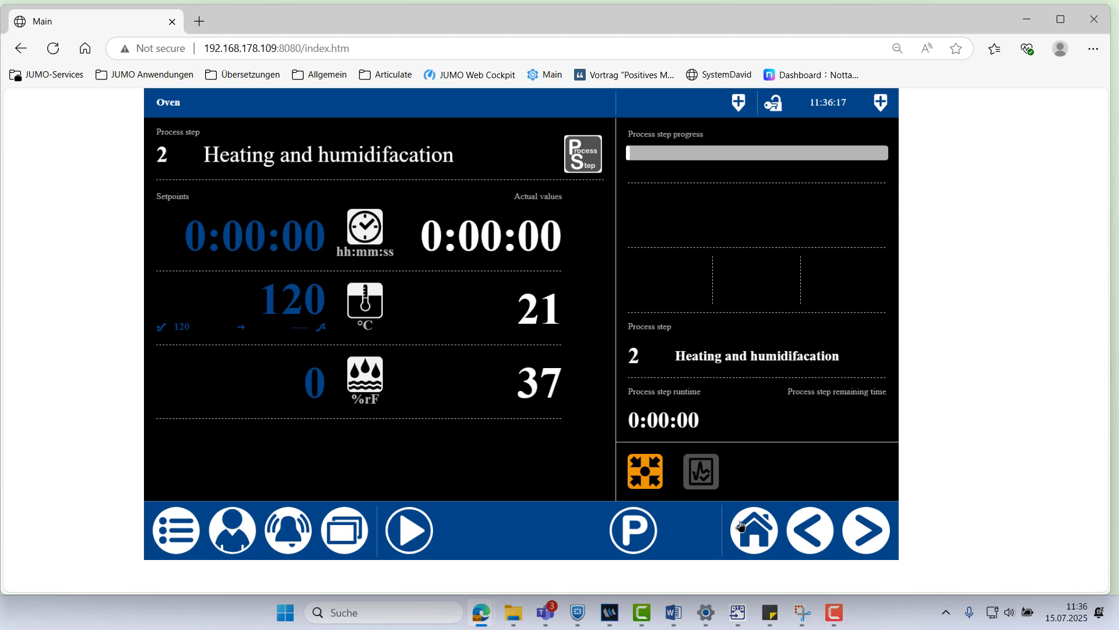
Set the humidity setpoint to 80 %rF
left_click(307, 399)
left_click(562, 317)
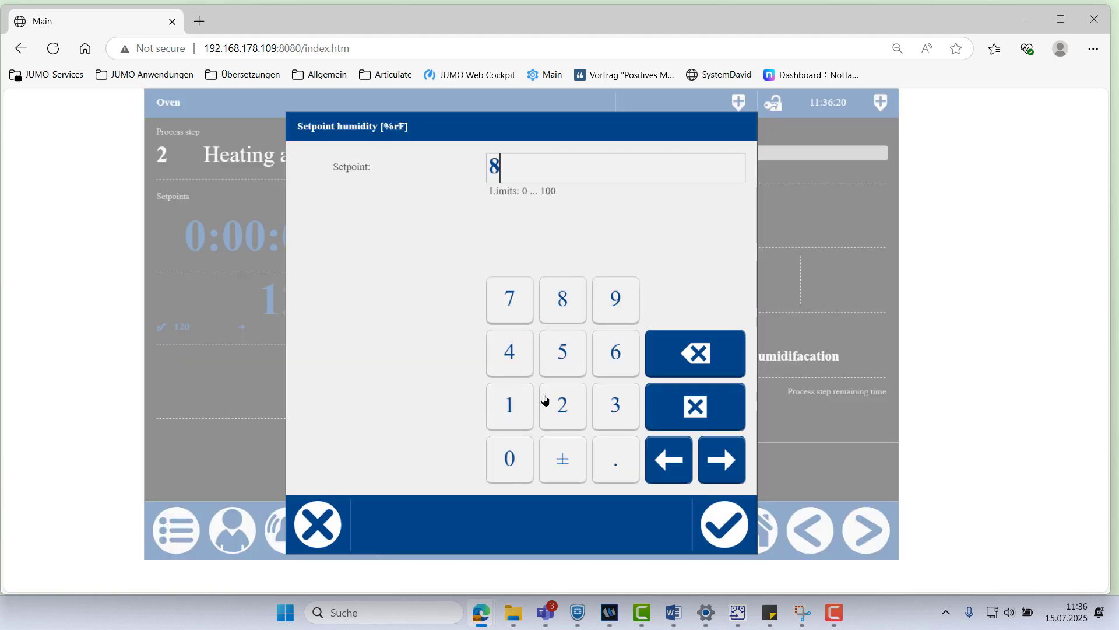
left_click(513, 463)
left_click(714, 528)
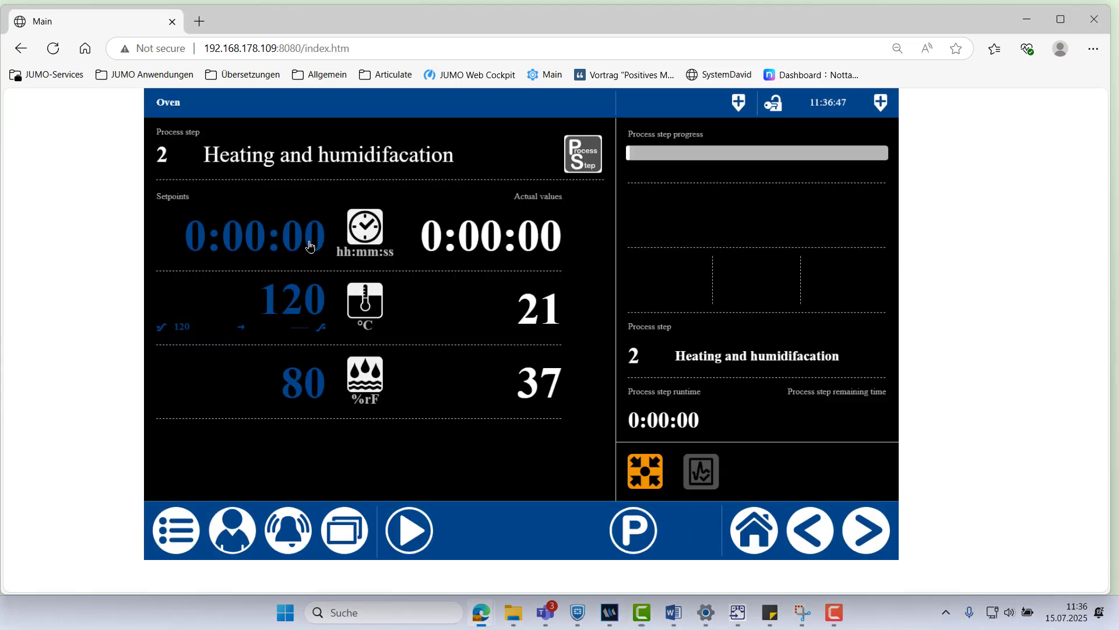
Set the section time setpoint to 0:00:30
left_click(310, 247)
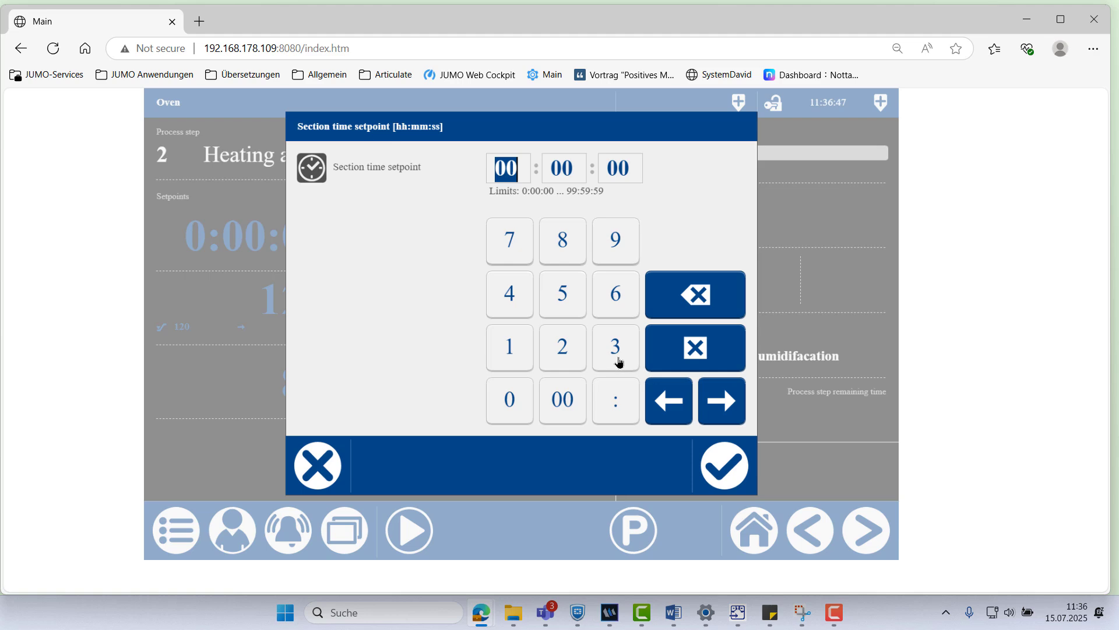
left_click(617, 173)
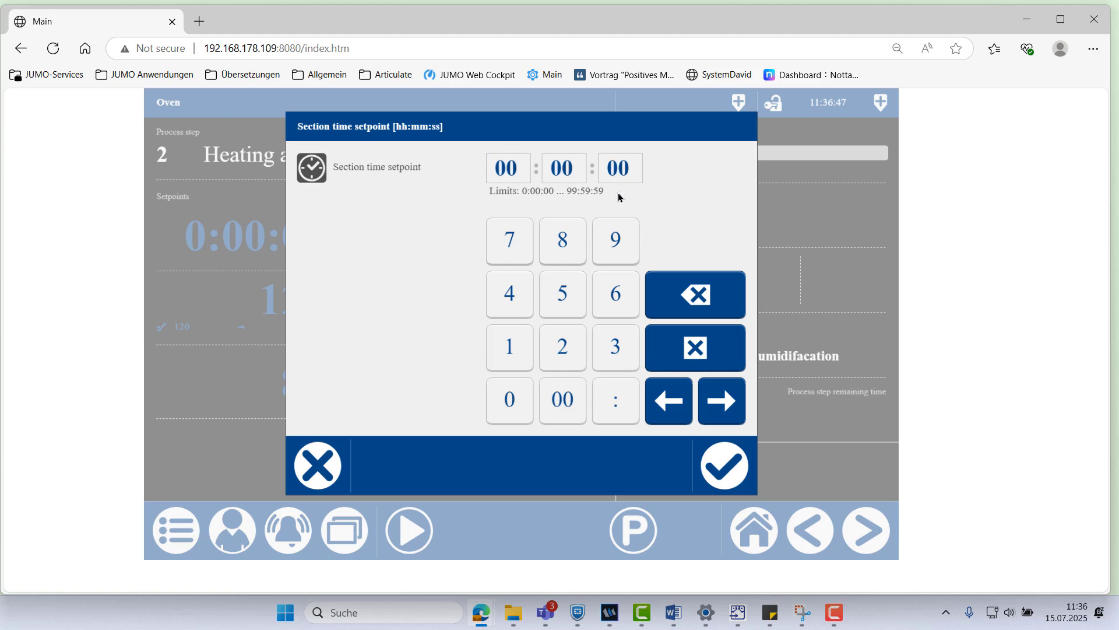
left_click(712, 308)
left_click(616, 351)
left_click(734, 464)
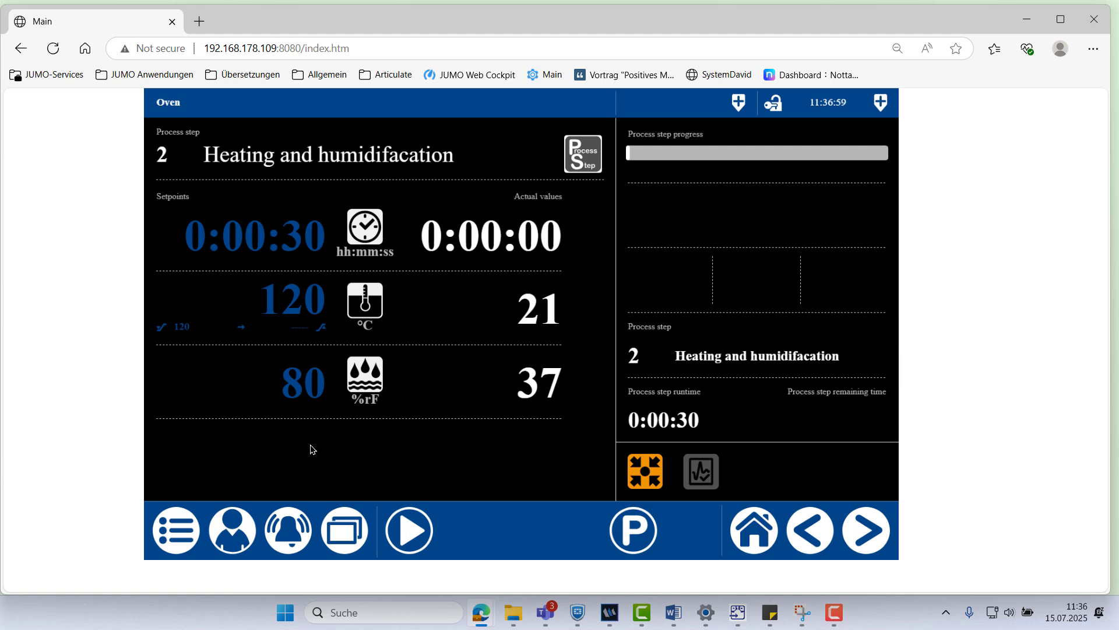
Run step 2, check Controller 1's Hum.-Chamber values, and acknowledge the completion message
left_click(410, 531)
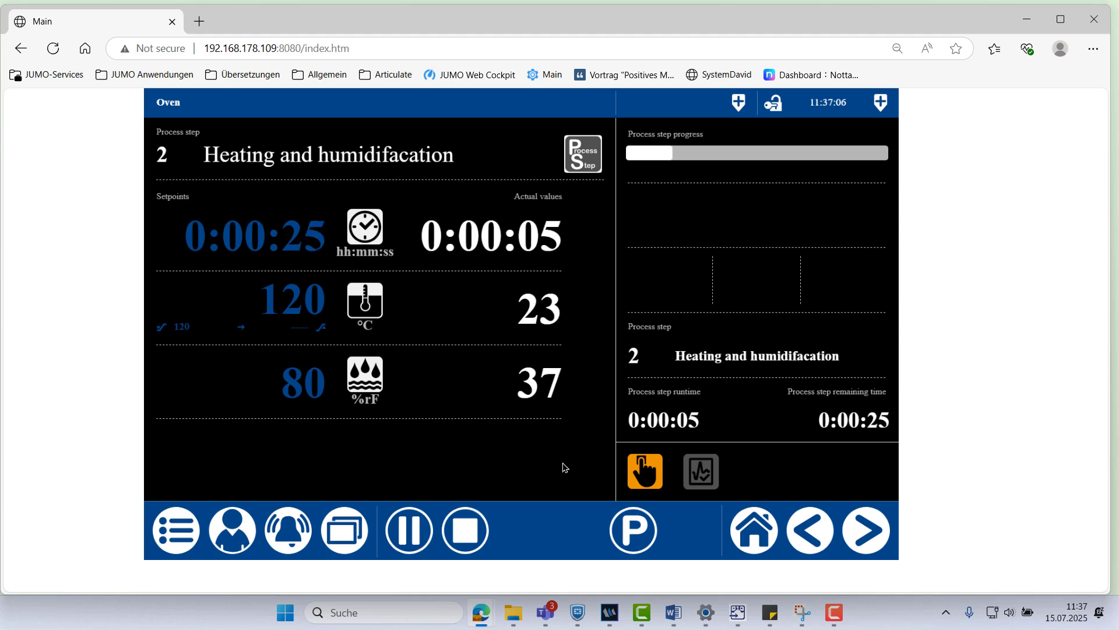
left_click(344, 530)
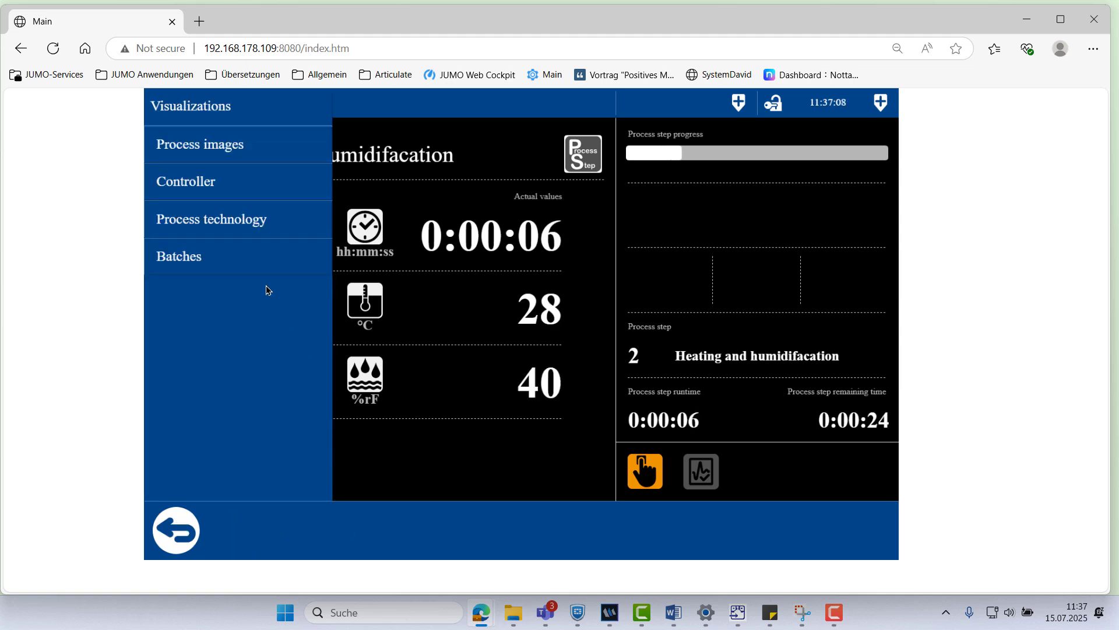
left_click(241, 196)
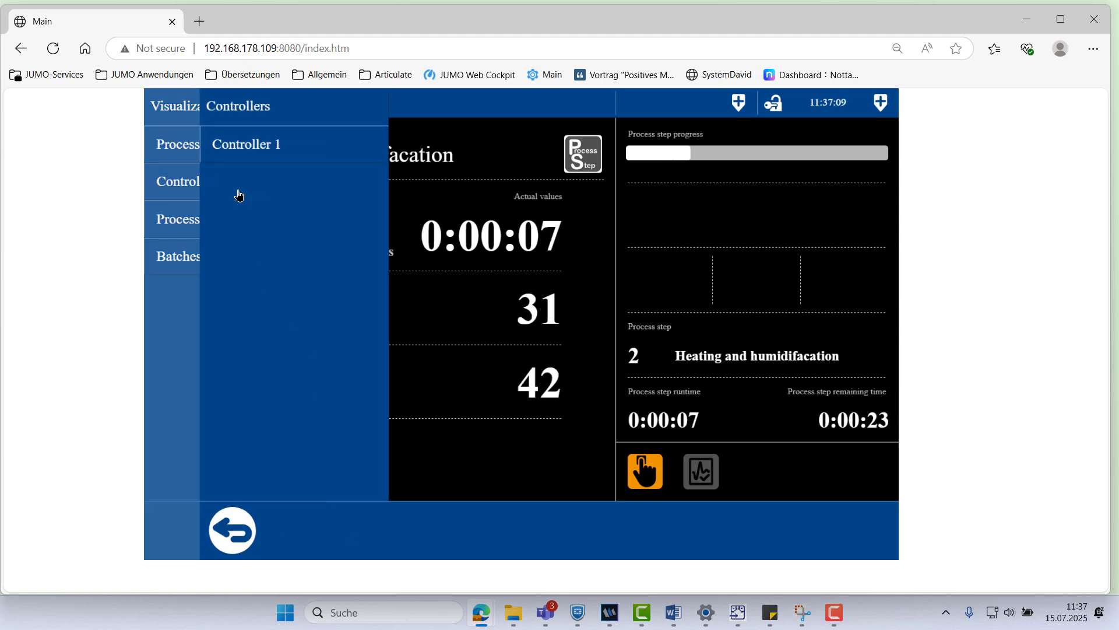
left_click(262, 155)
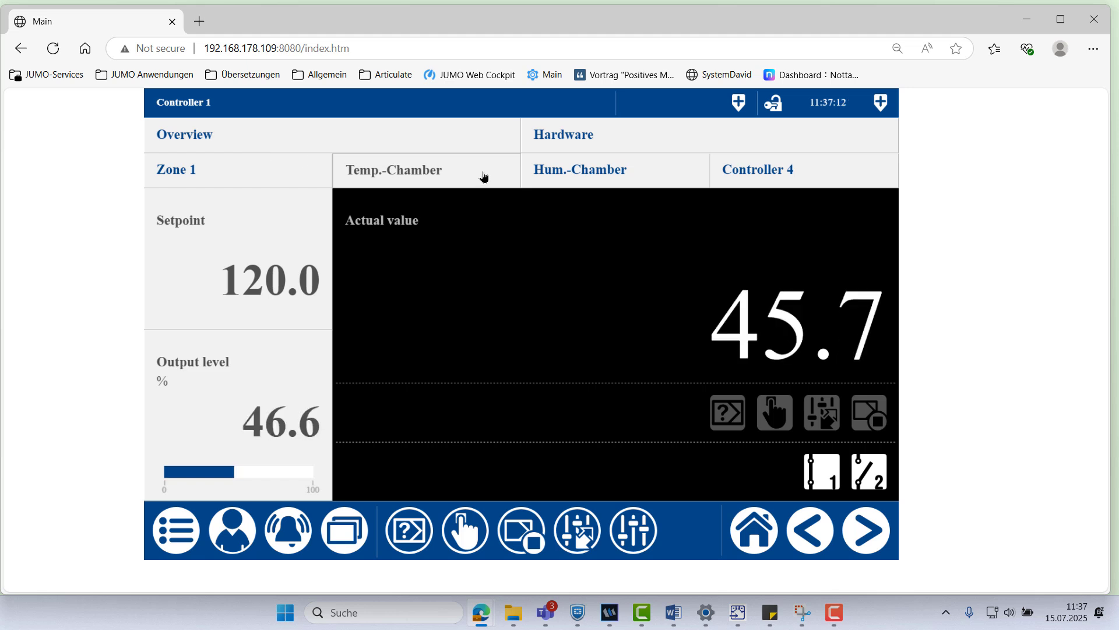
left_click(553, 177)
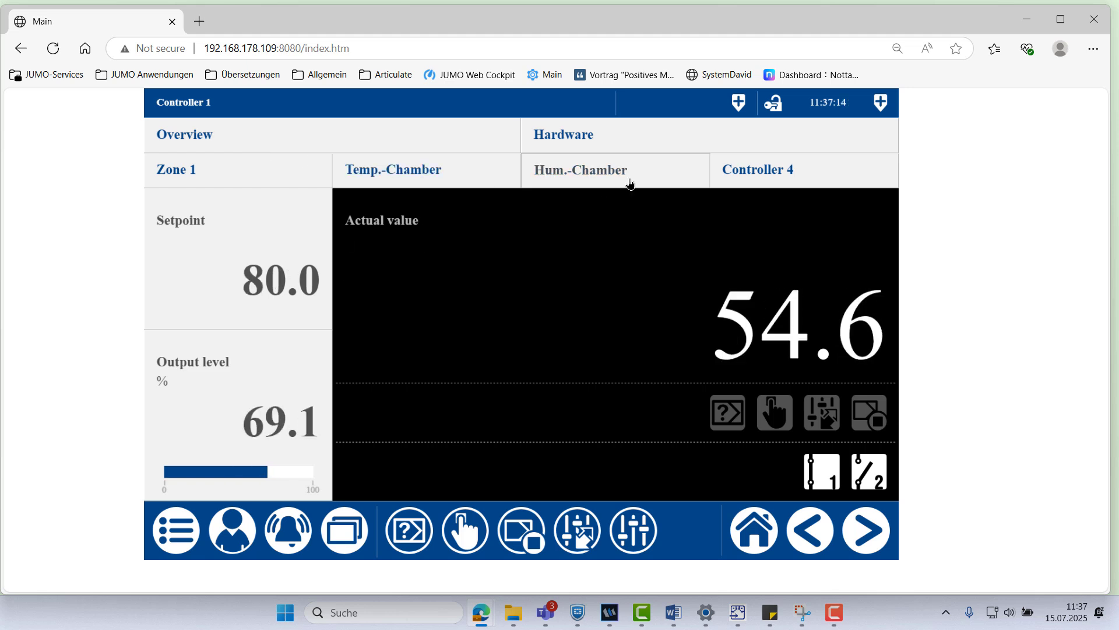
left_click(752, 532)
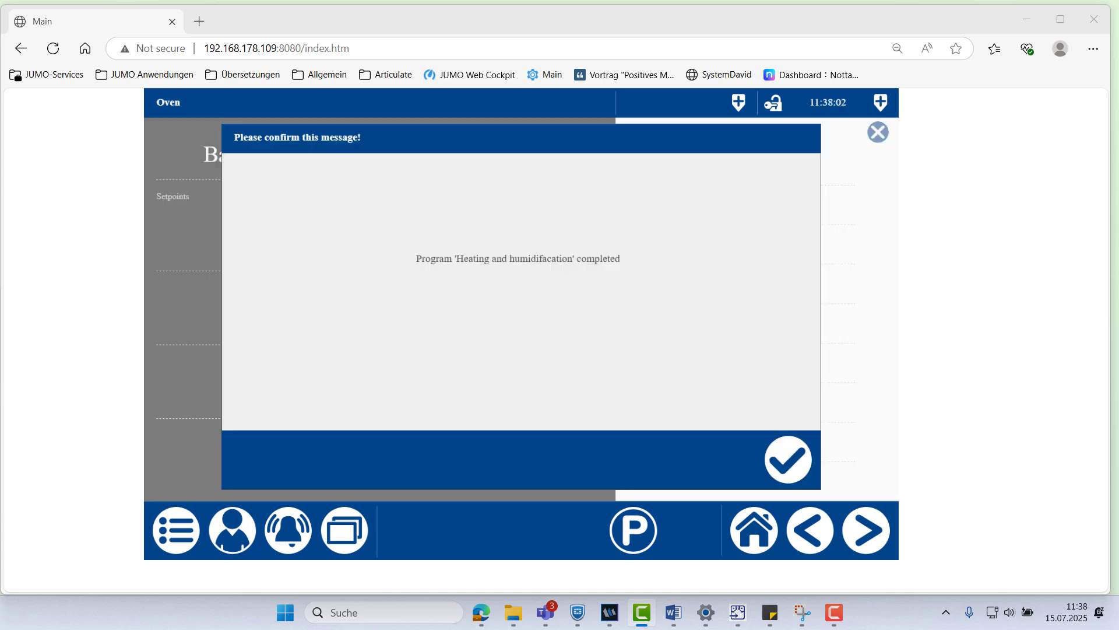
left_click(799, 470)
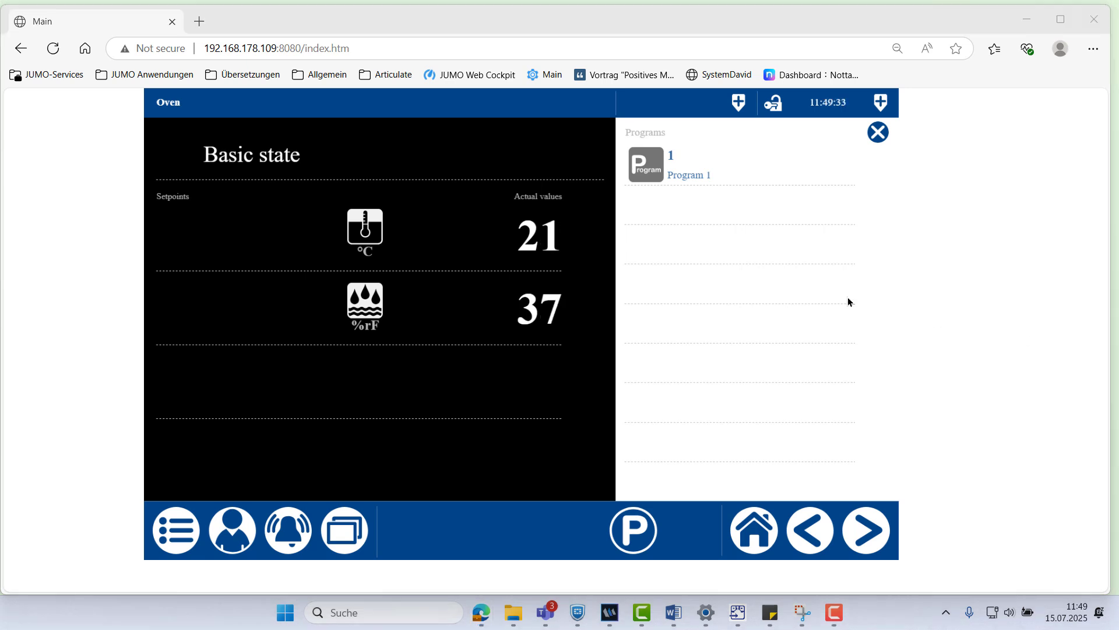
Select Program 1 and start it, letting it run to completion
left_click(642, 168)
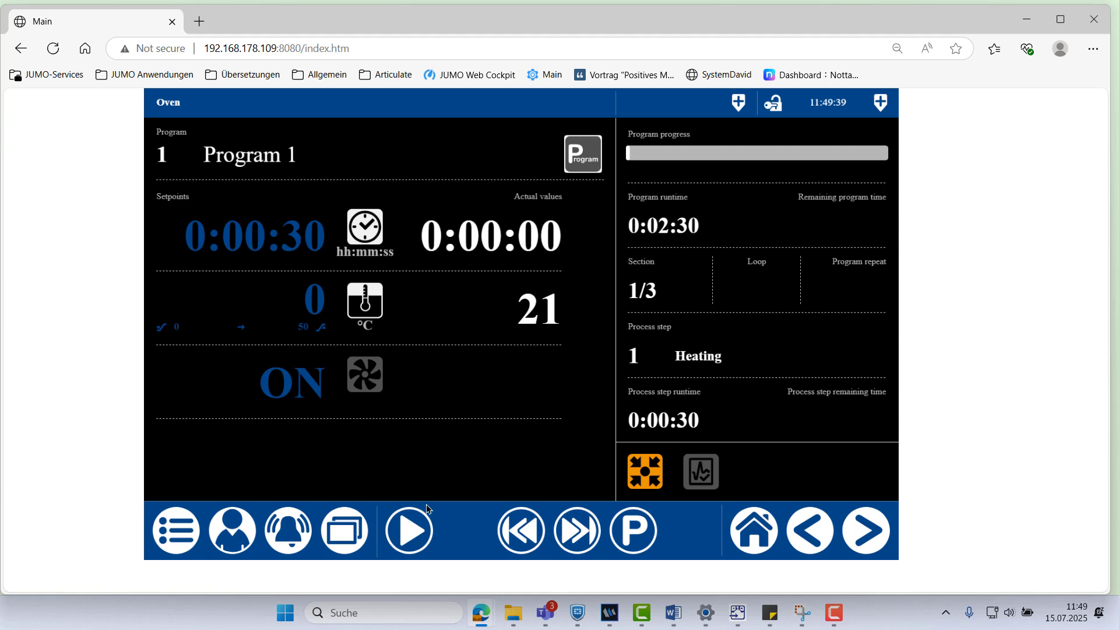
left_click(410, 529)
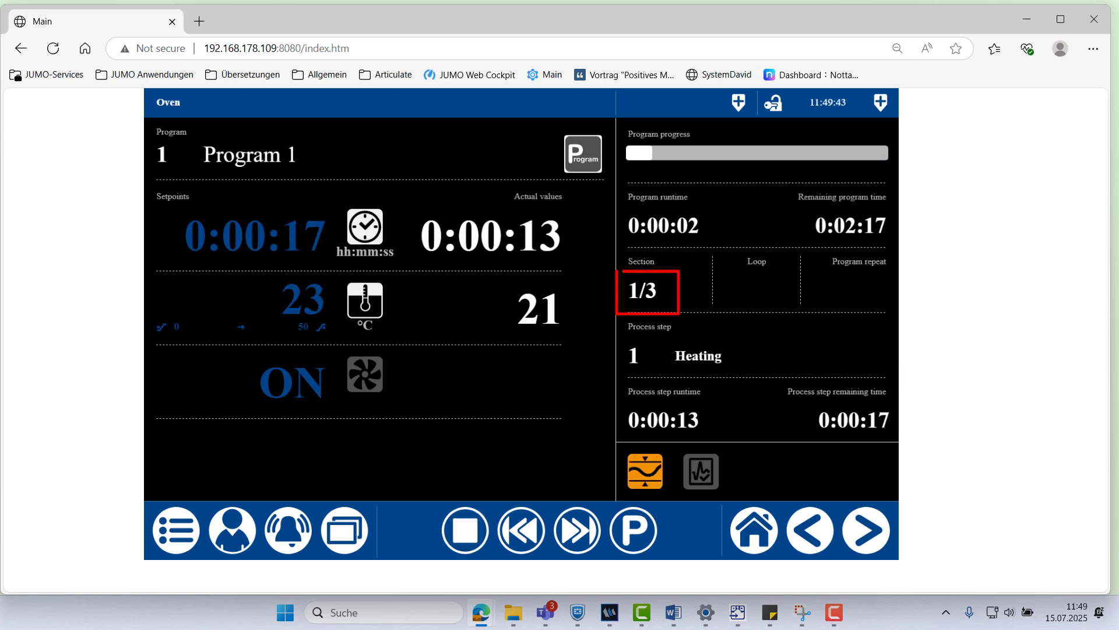
key("F10")
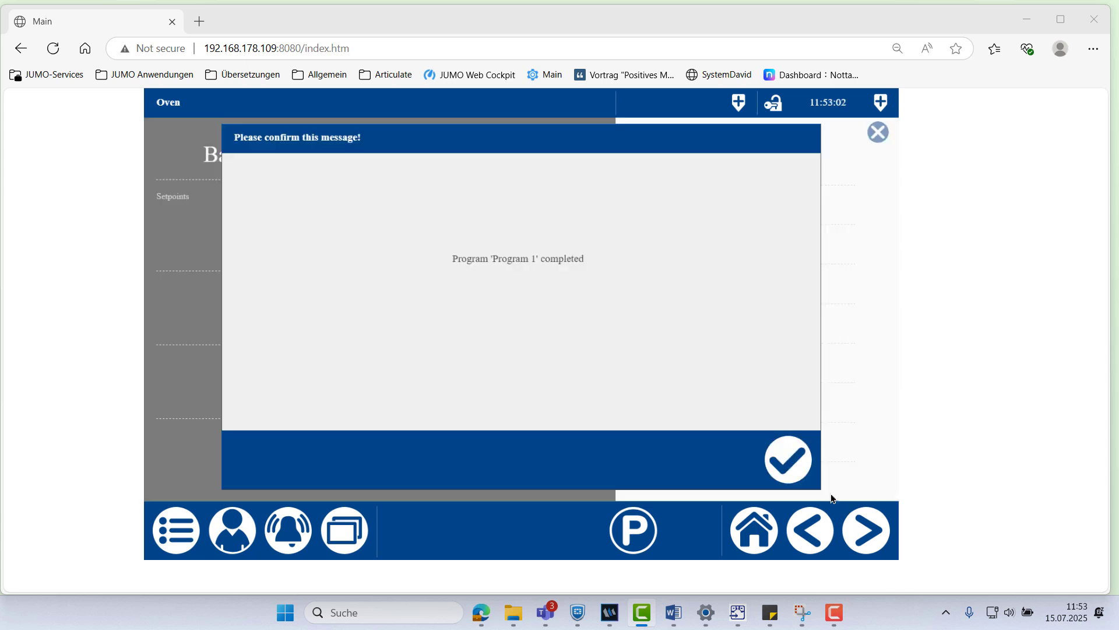
Acknowledge 'Program 1 completed' and open the smartWARE program editor listing Programs 1–20
left_click(802, 473)
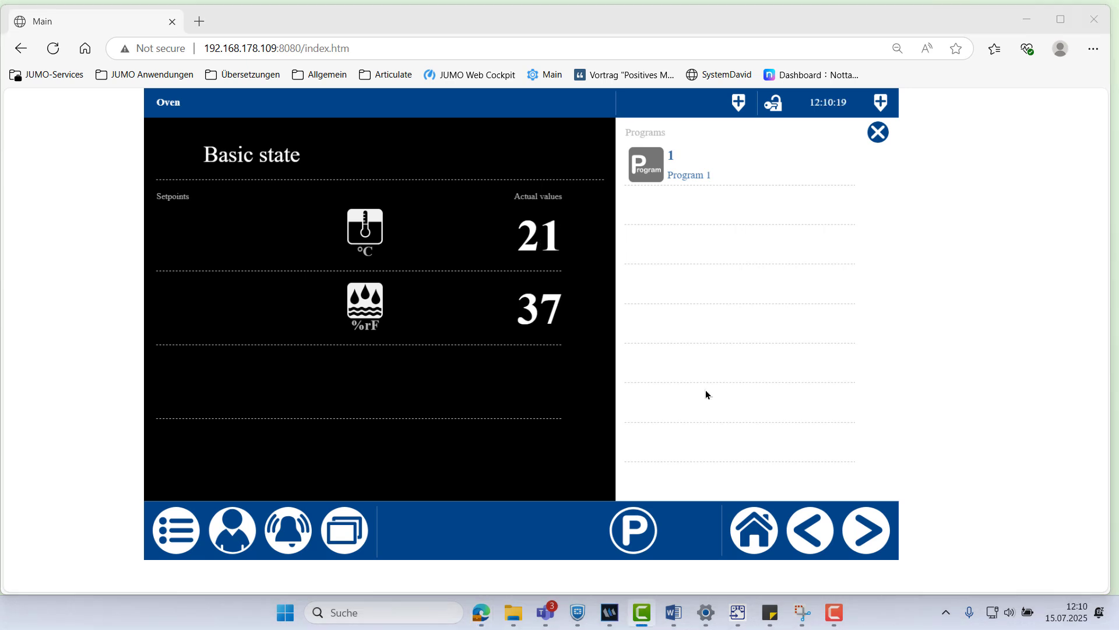
left_click(638, 531)
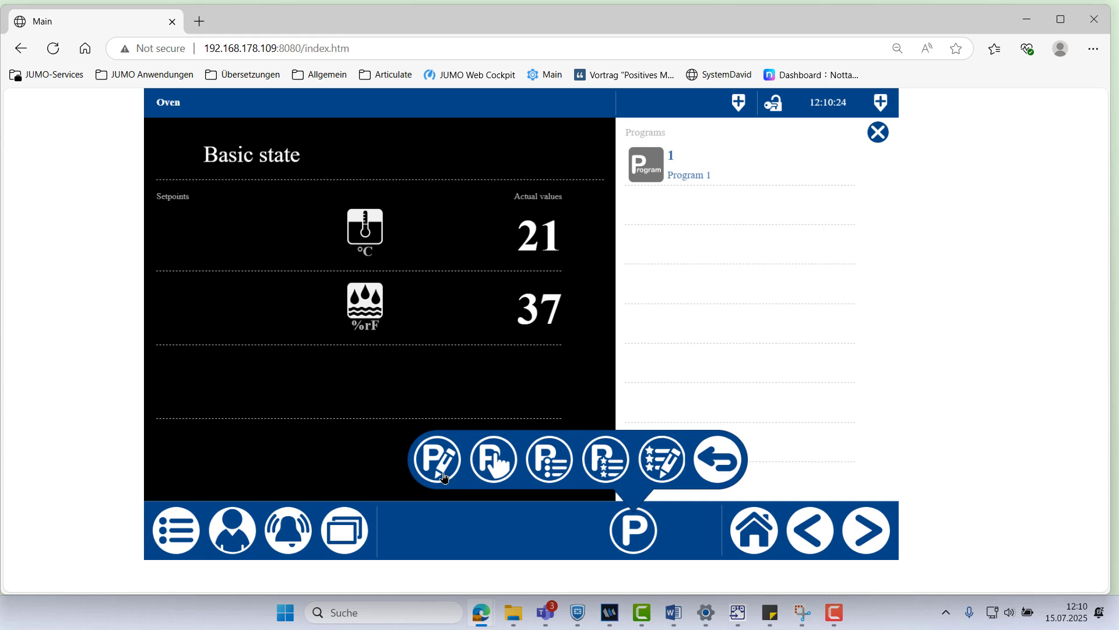
left_click(445, 477)
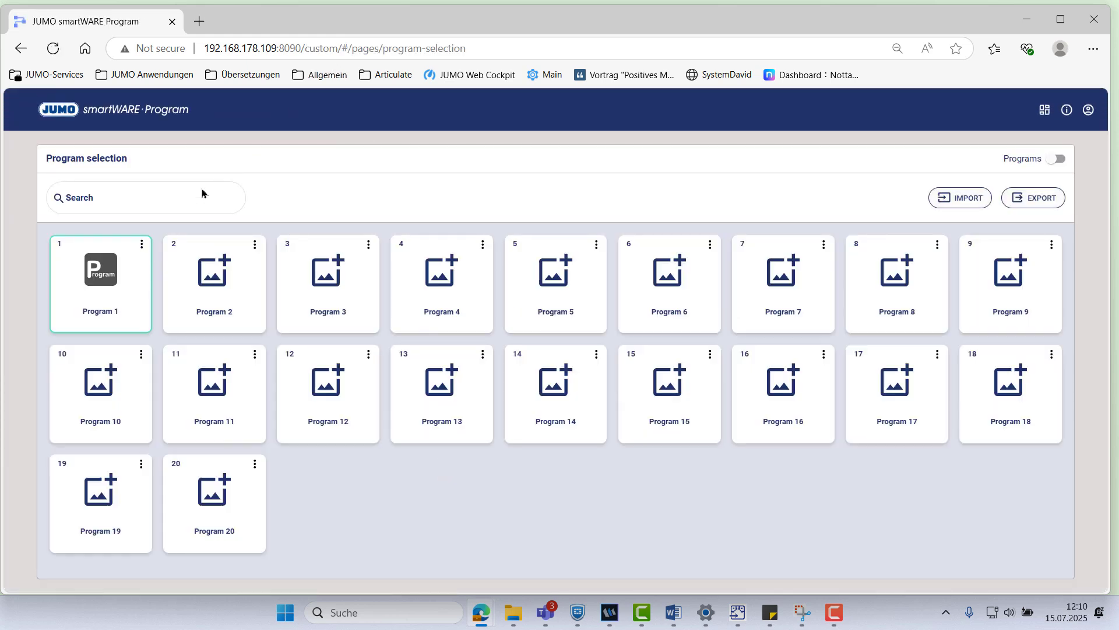
Browse Program 1's steps unchanged, leave the editor, and switch back to CODESYS WebVisu
left_click(109, 289)
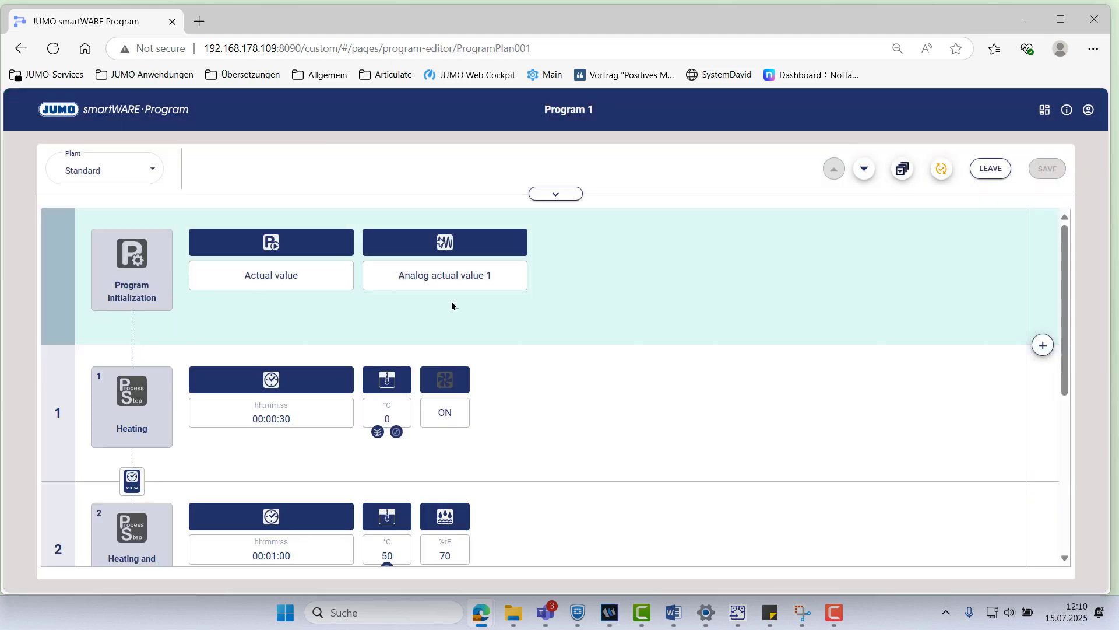
scroll(598, 328, "down", 5)
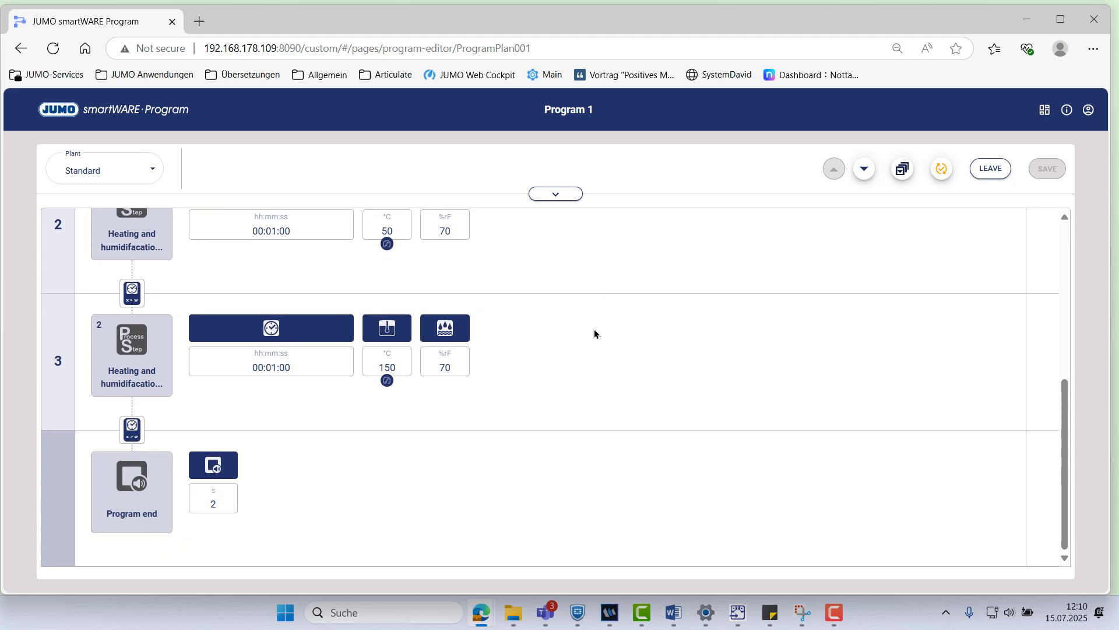
scroll(595, 333, "up", 5)
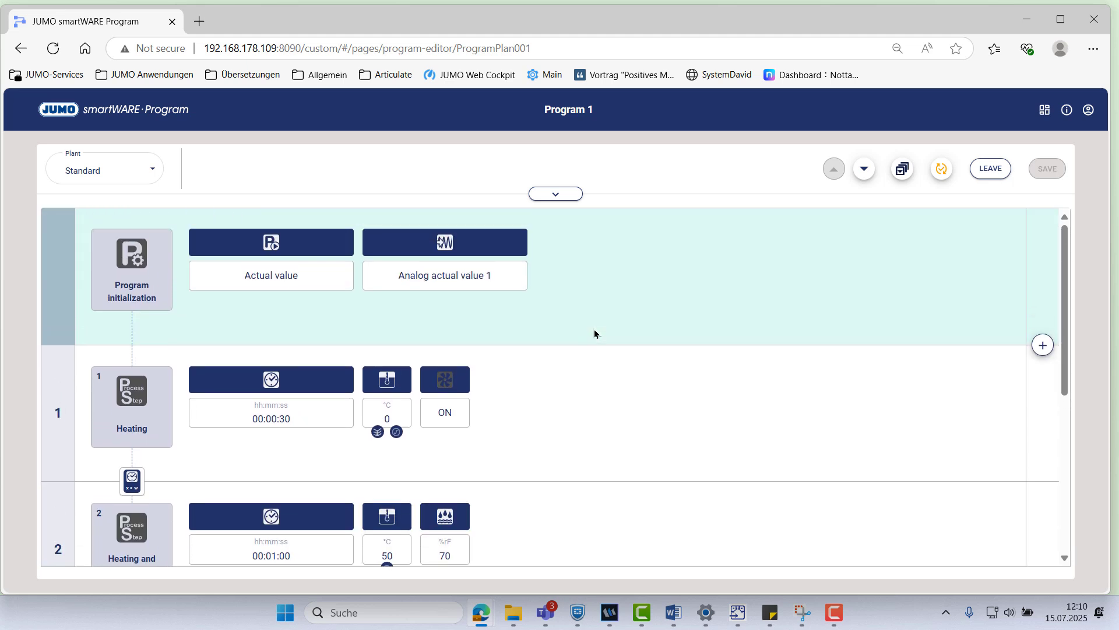
left_click(991, 170)
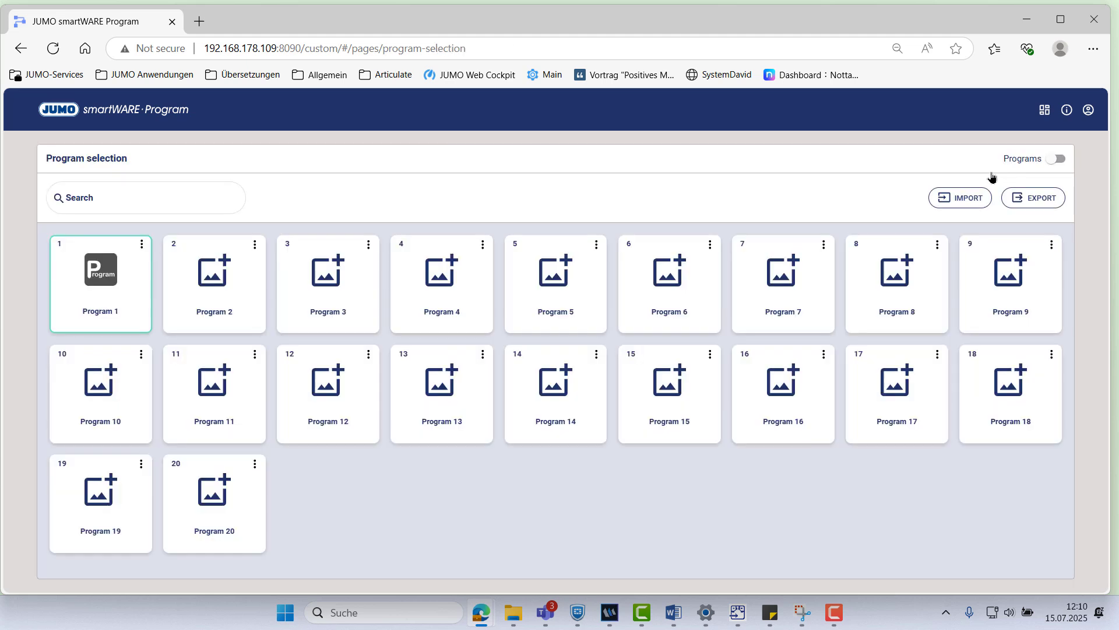
left_click(1052, 112)
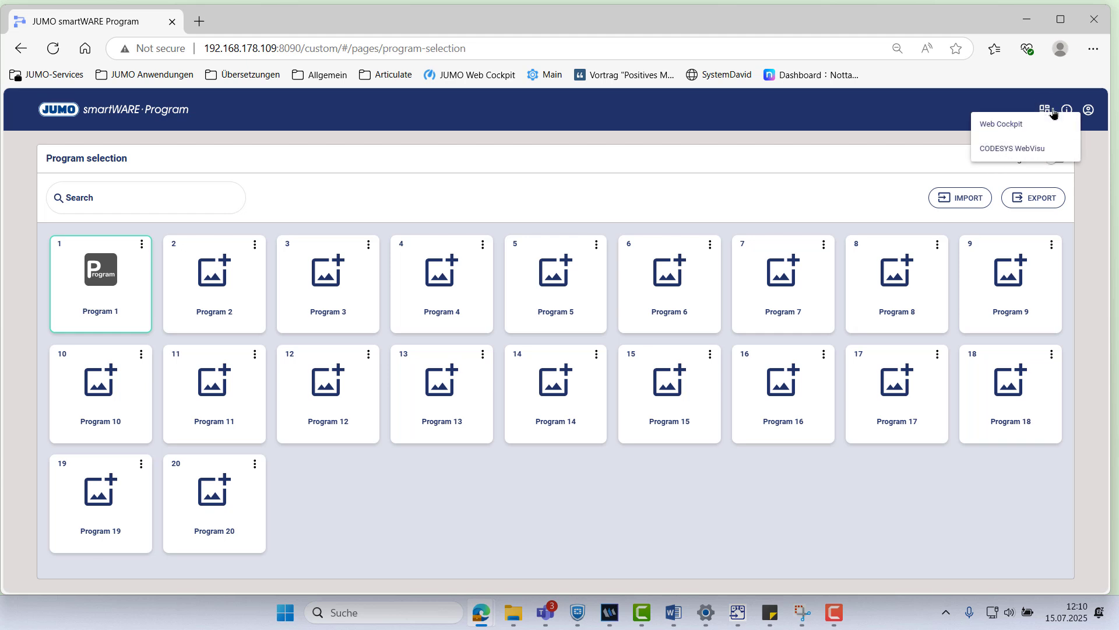
left_click(1042, 149)
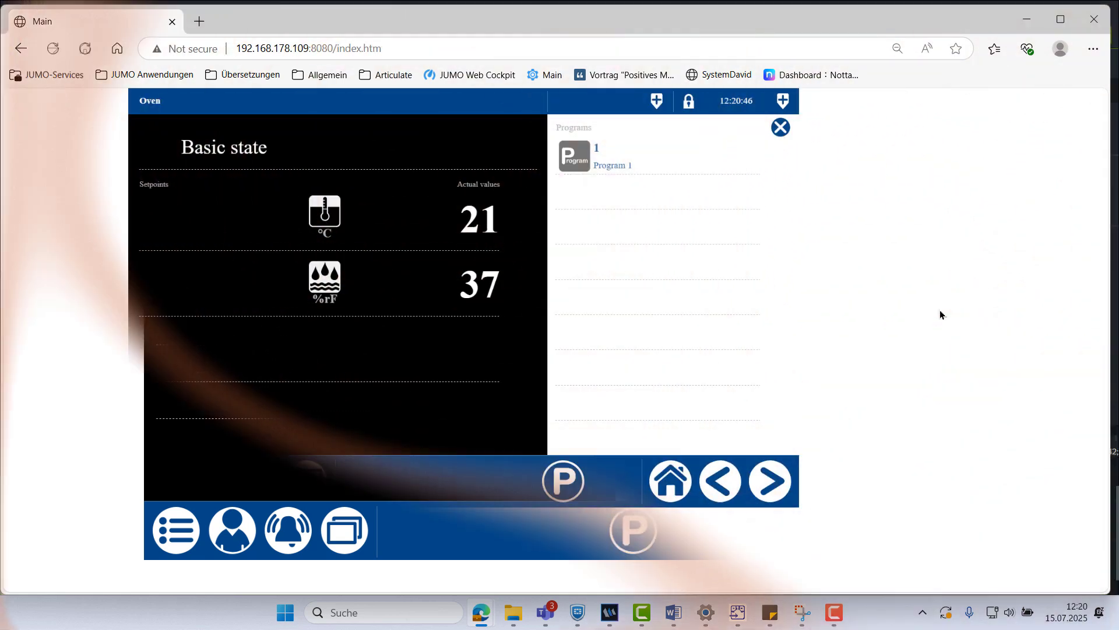
Load the device page at 192.168.178.109:8090 and view Service > Function activation
left_click(404, 44)
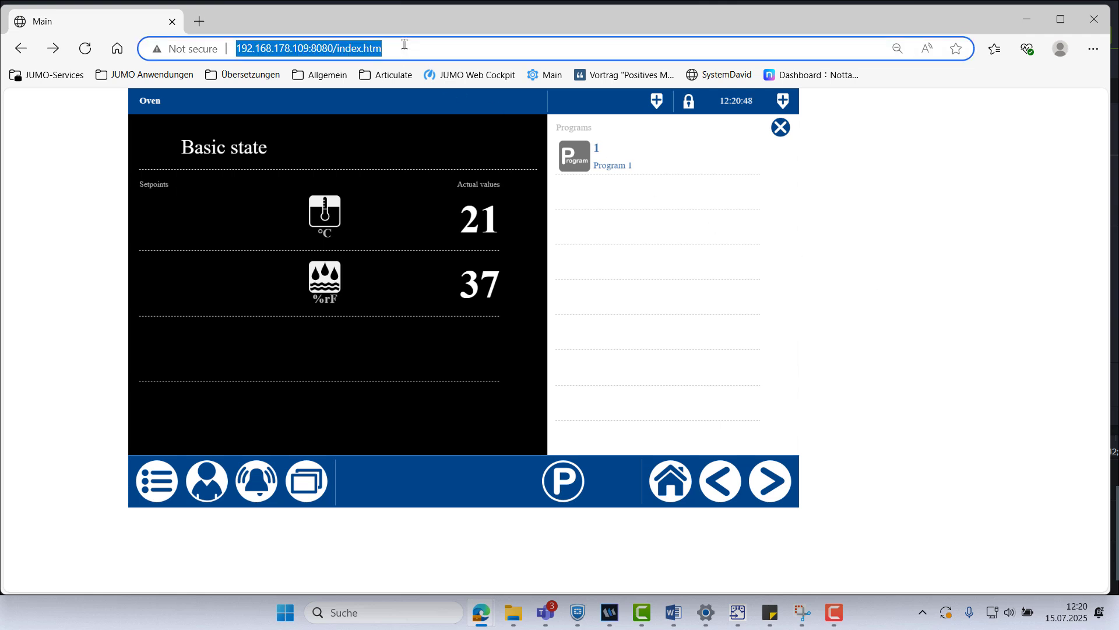
left_click(404, 44)
key("BackSpace")
key("BackSpace")
key("BackSpace")
key("BackSpace")
key("BackSpace")
key("BackSpace")
key("BackSpace")
key("BackSpace")
key("BackSpace")
key("BackSpace")
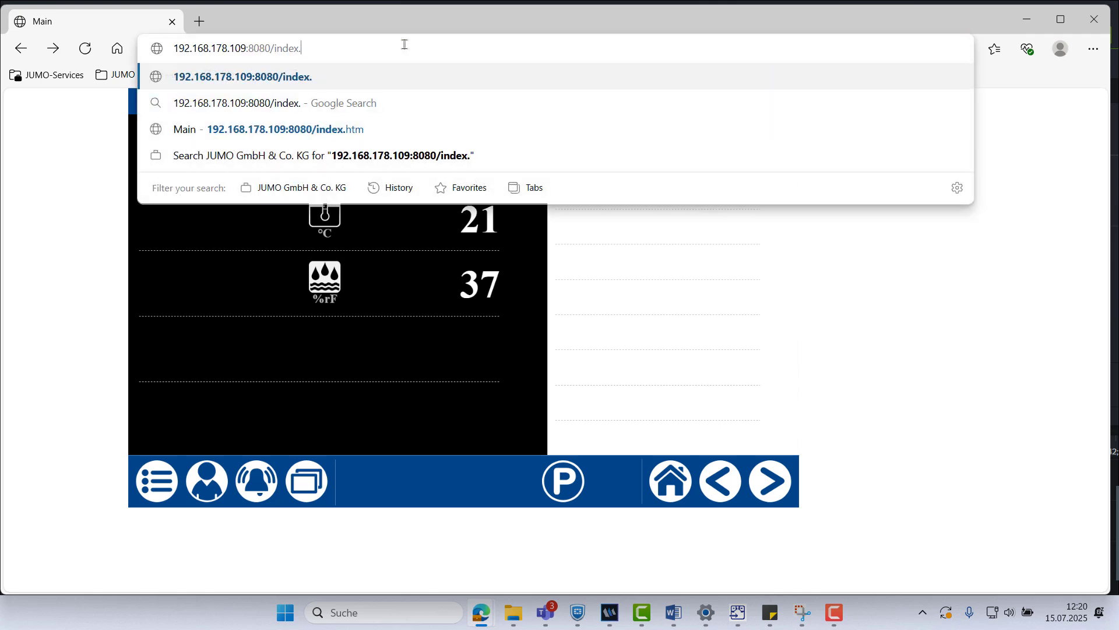
key("BackSpace")
key("BackSpace")
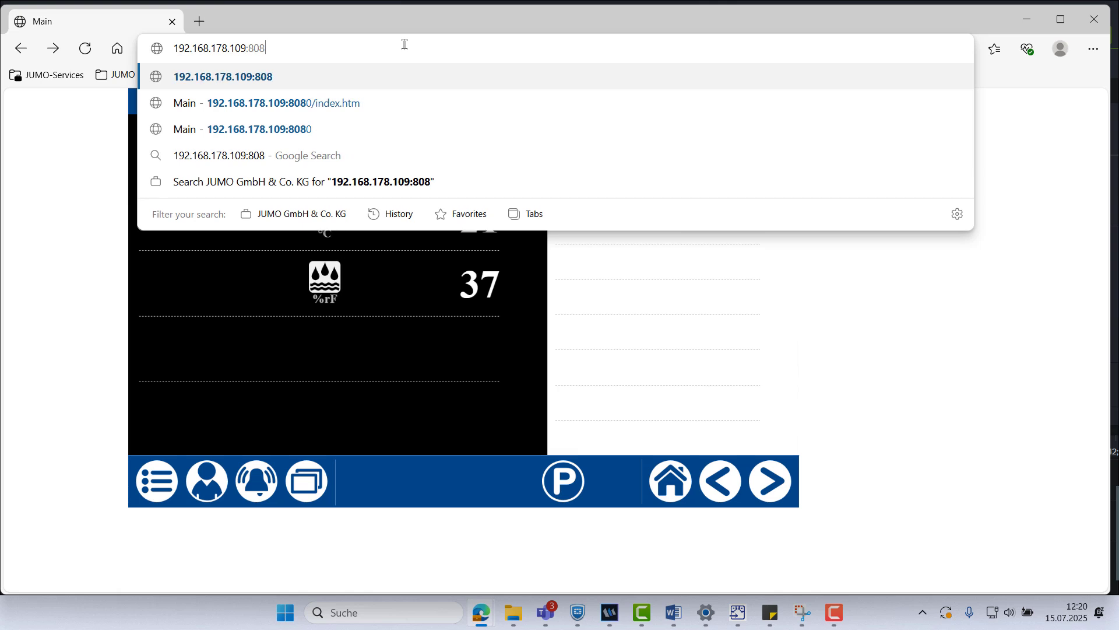
type("90")
key("Return")
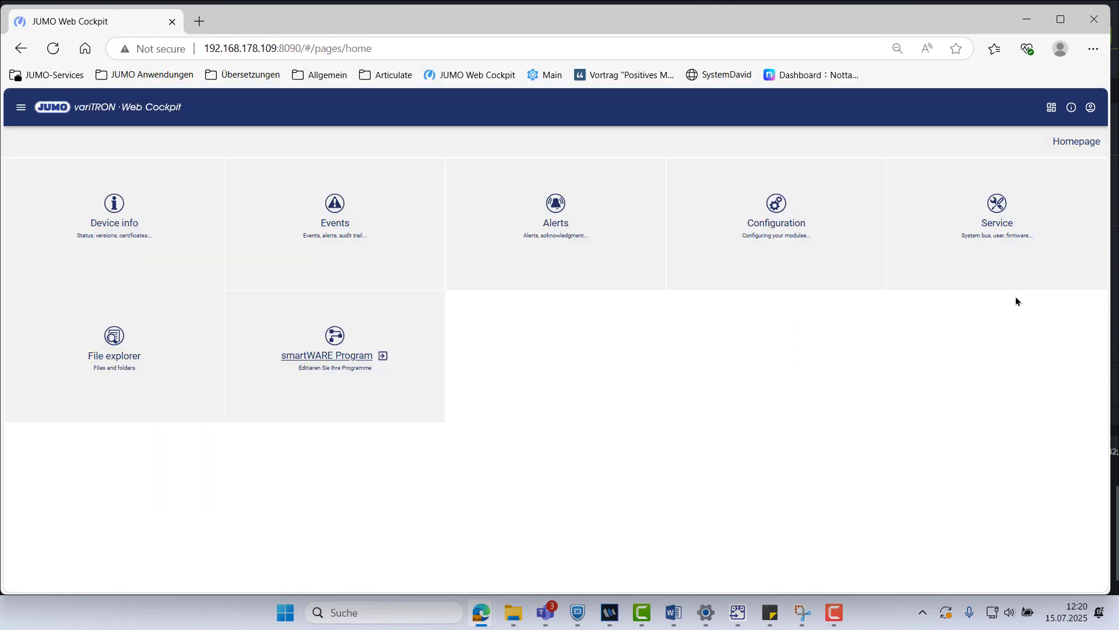
key("ctrl+plus")
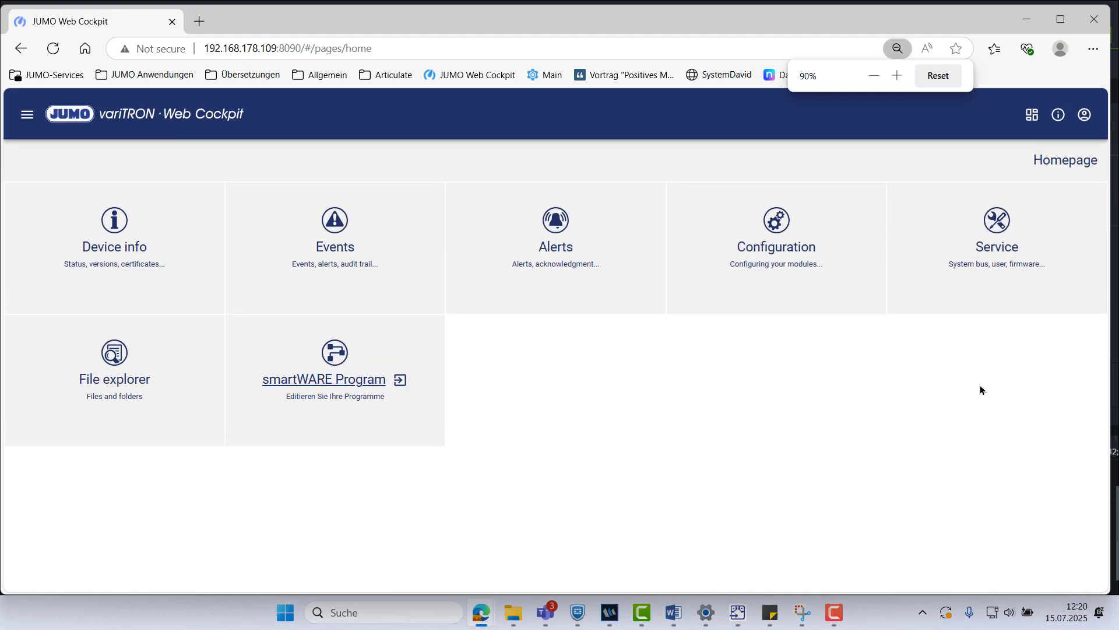
left_click(989, 285)
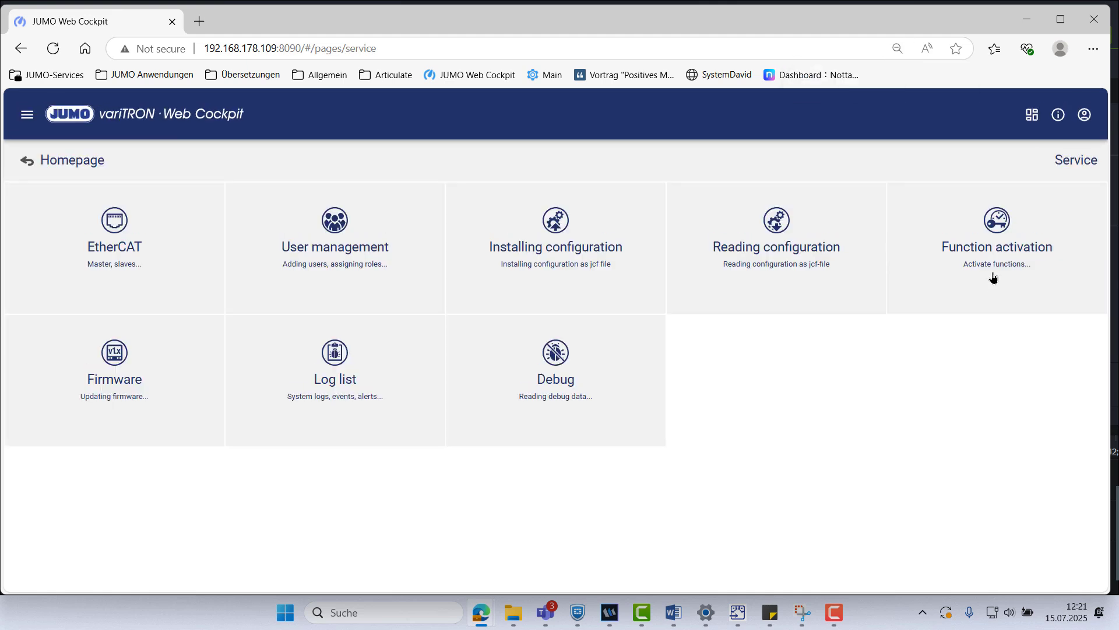
left_click(995, 271)
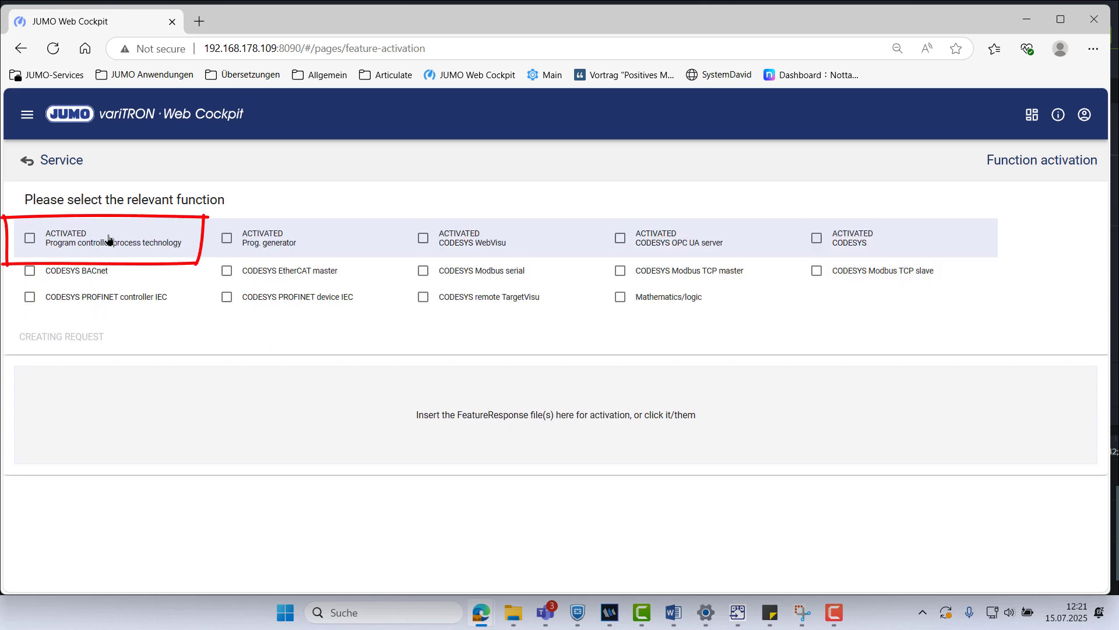
Change the address to port 8080 to load the Oven web visualization
left_click(513, 47)
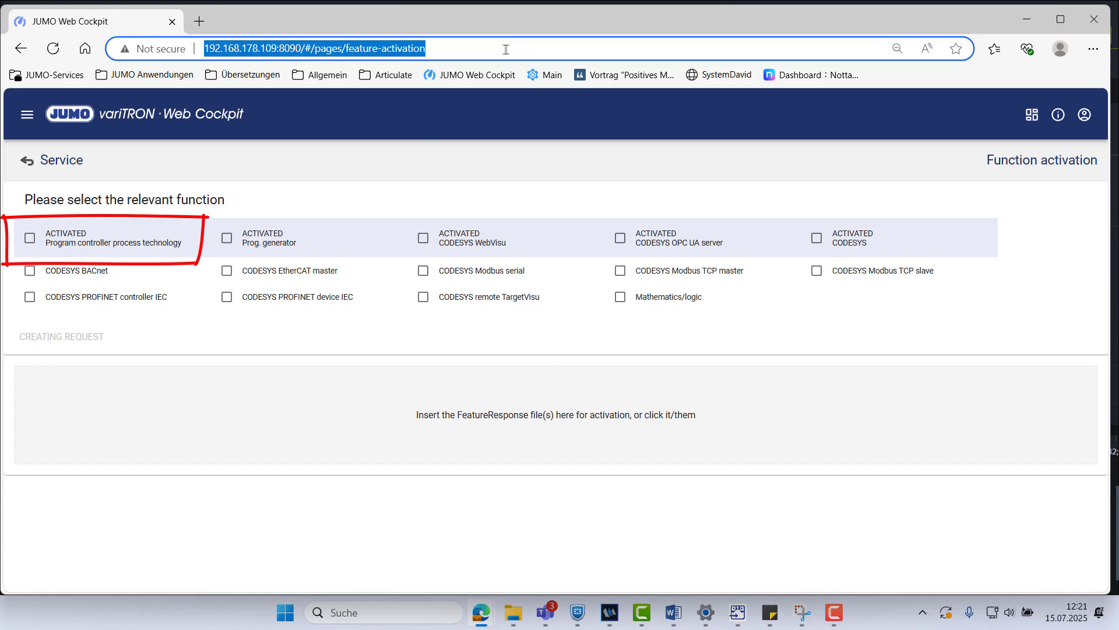
left_click(508, 49)
key("BackSpace")
key("BackSpace")
key("BackSpace")
key("BackSpace")
key("BackSpace")
key("BackSpace")
key("BackSpace")
key("BackSpace")
key("BackSpace")
key("BackSpace")
key("BackSpace")
key("BackSpace")
key("BackSpace")
key("BackSpace")
key("BackSpace")
key("BackSpace")
key("BackSpace")
key("BackSpace")
key("BackSpace")
key("BackSpace")
key("BackSpace")
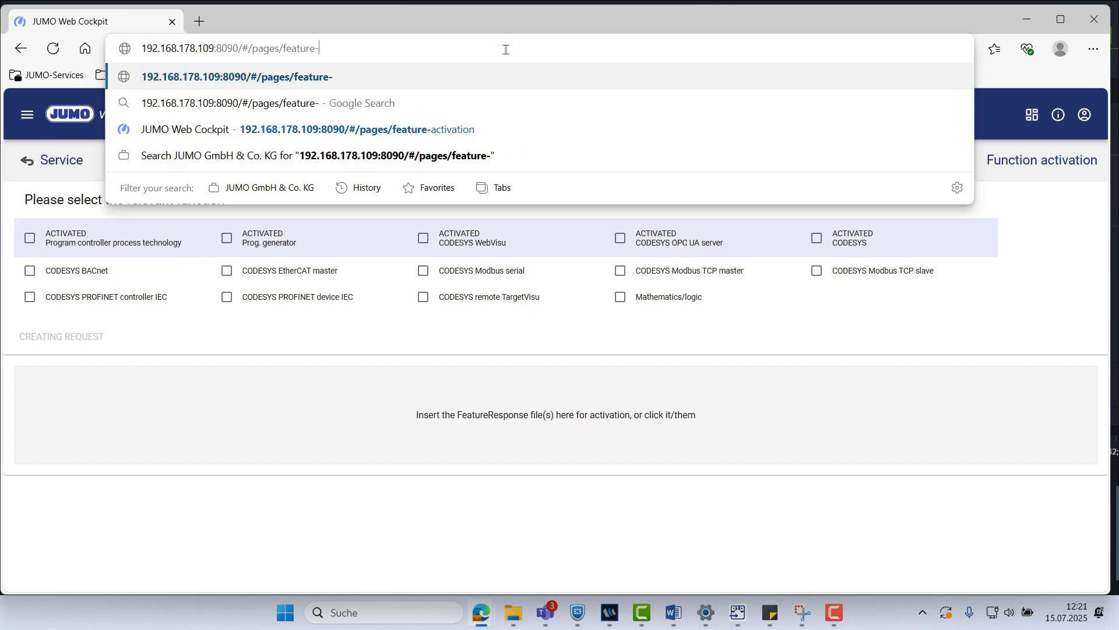
key("BackSpace")
key("BackSpace")
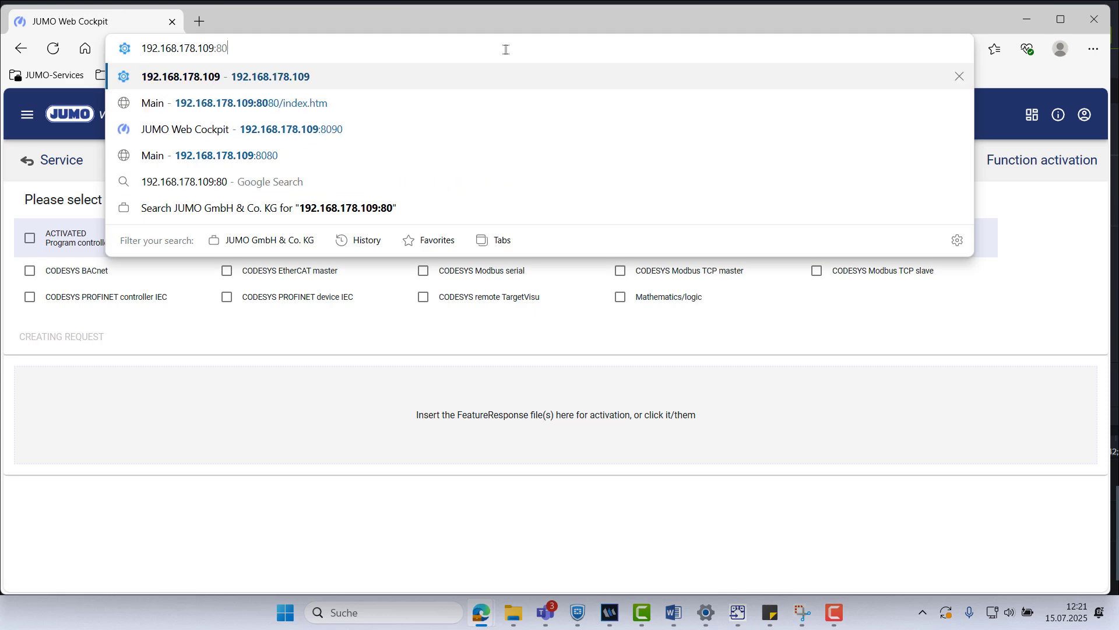
type("80")
key("Return")
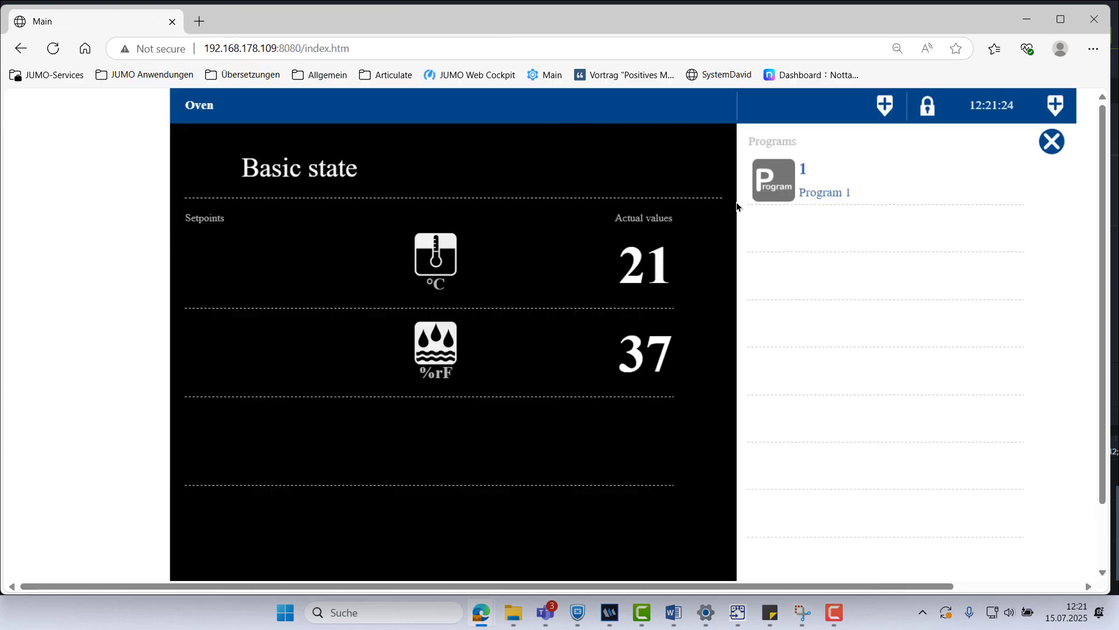
Zoom the Web Cockpit browser page out one step
key("ctrl+minus")
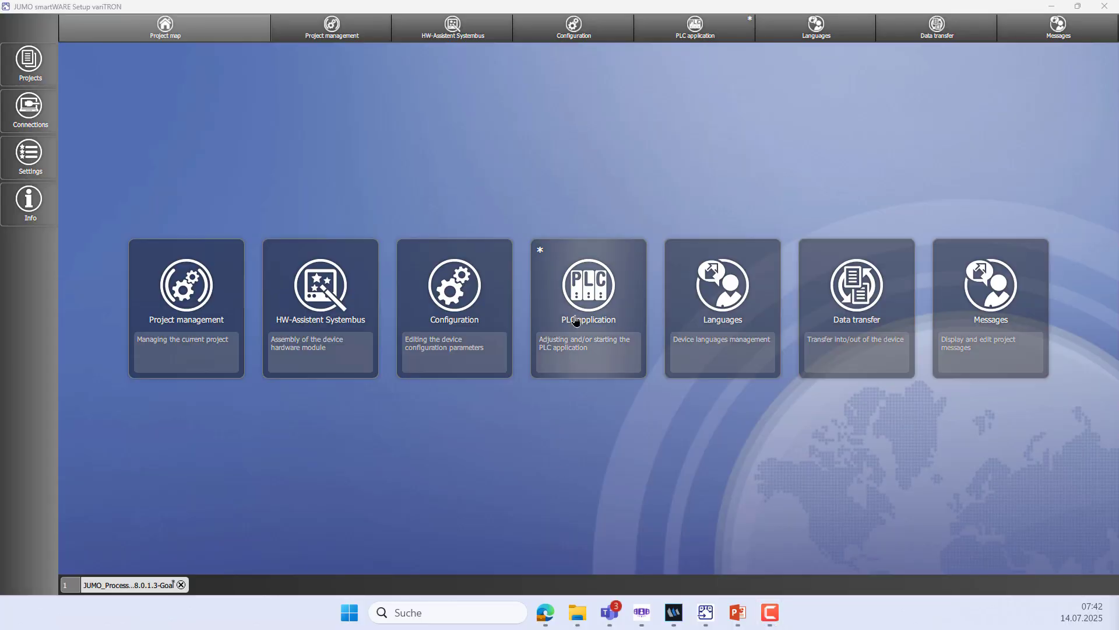
Set the 4x controller's Analog input 2 to a 3-wire RTD sensor with Pt100 linearization
left_click(596, 35)
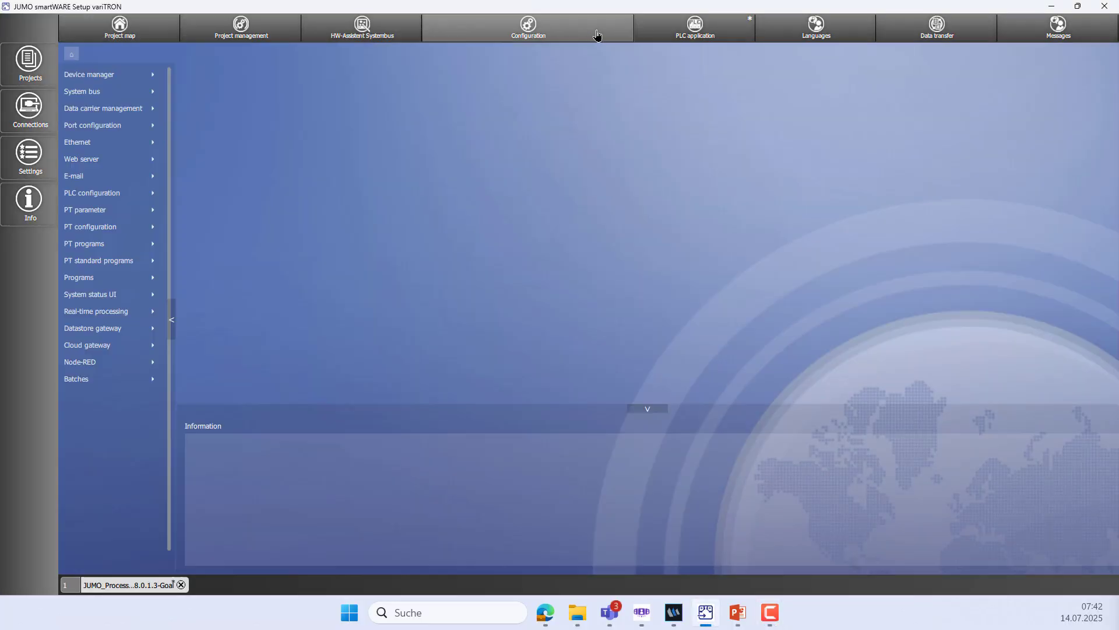
left_click(131, 95)
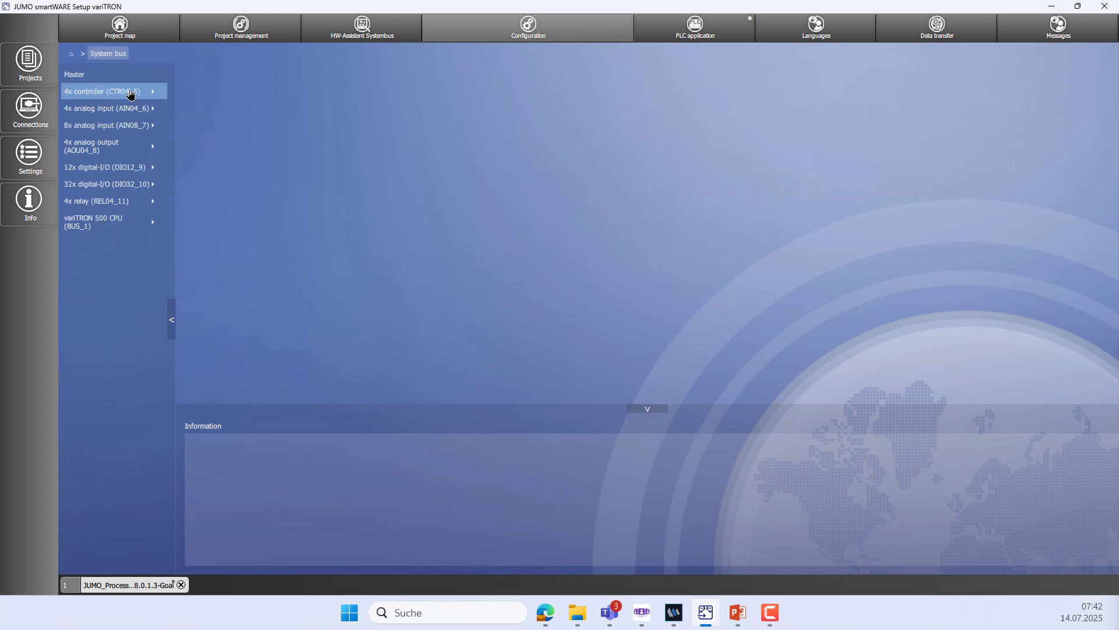
left_click(130, 94)
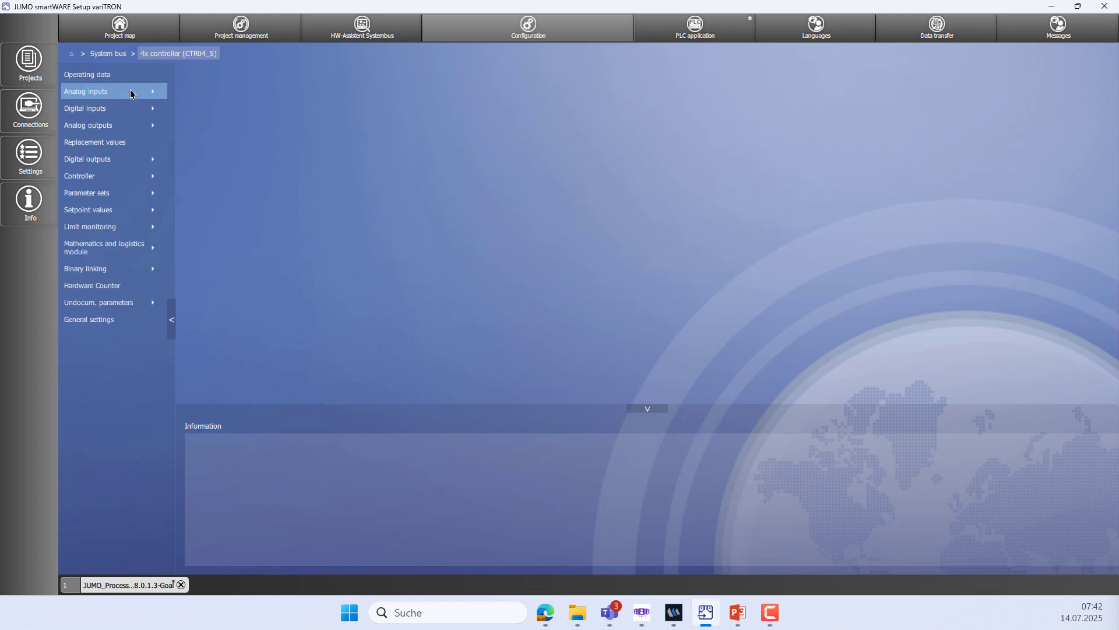
left_click(131, 93)
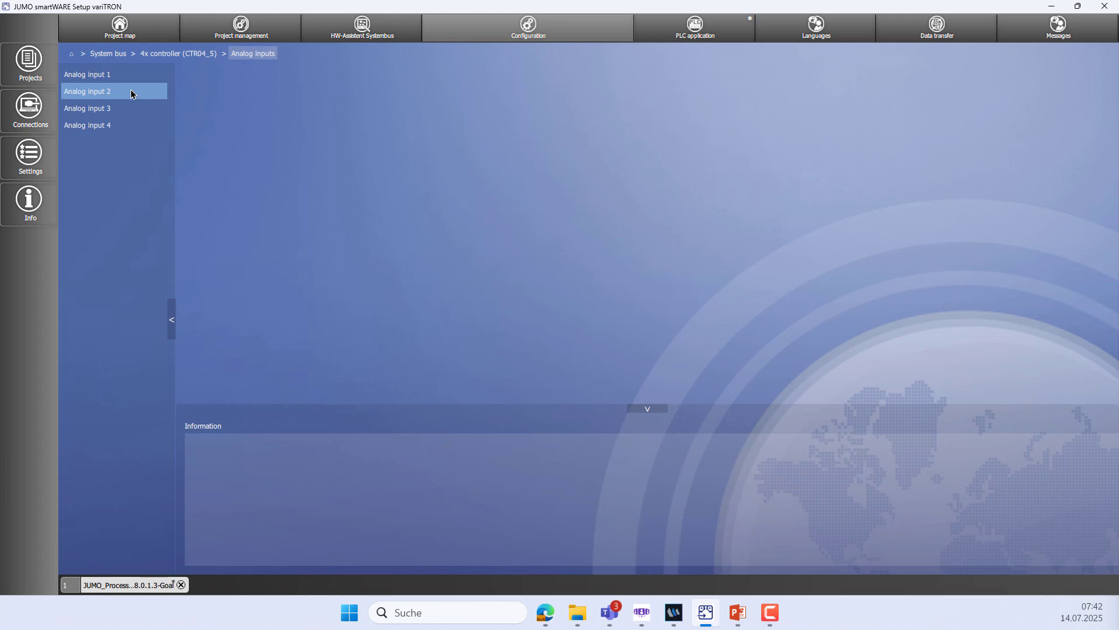
left_click(131, 94)
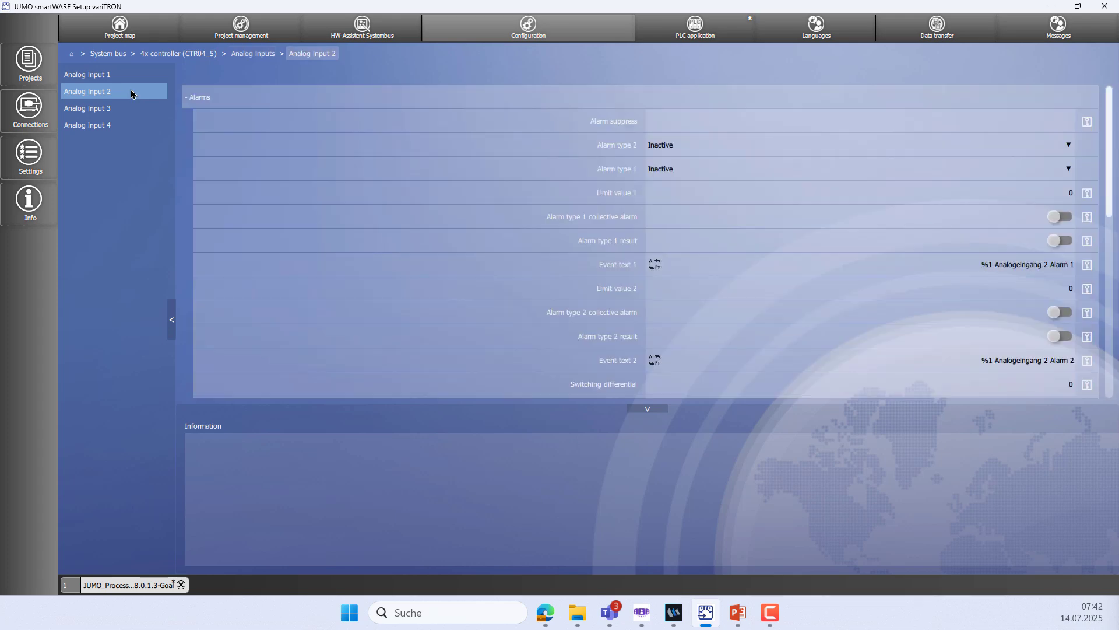
left_click(188, 103)
left_click(736, 134)
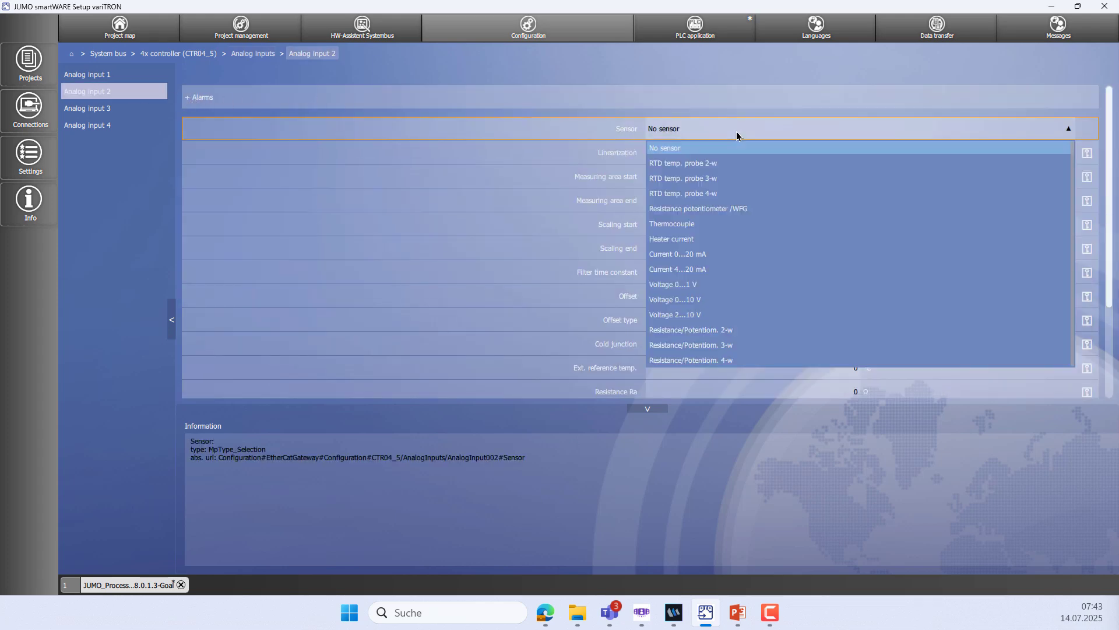
left_click(721, 182)
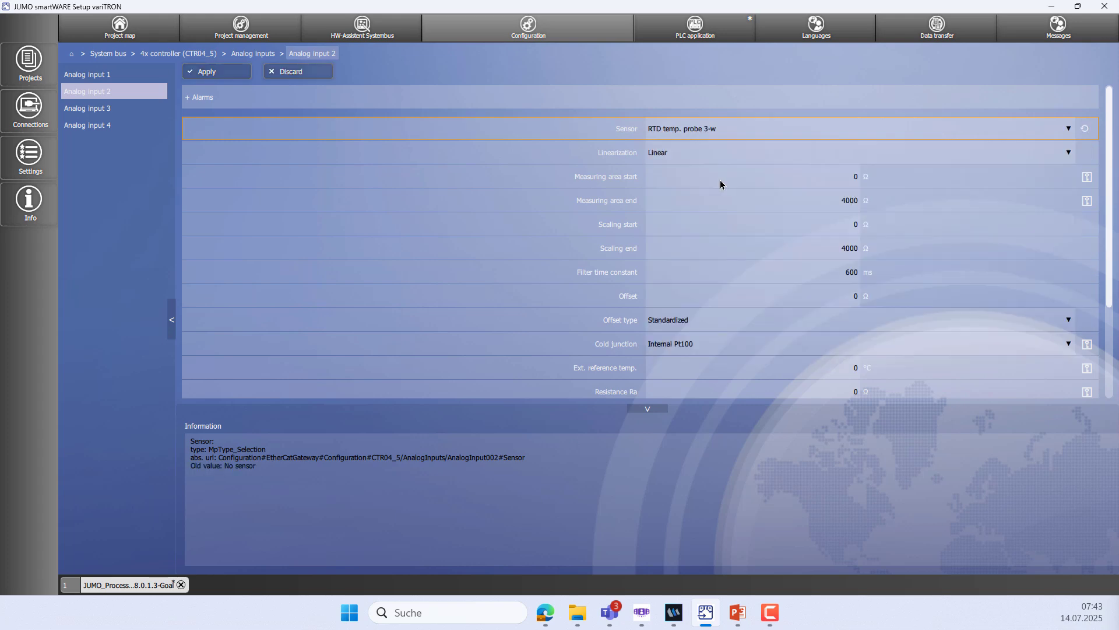
left_click(739, 151)
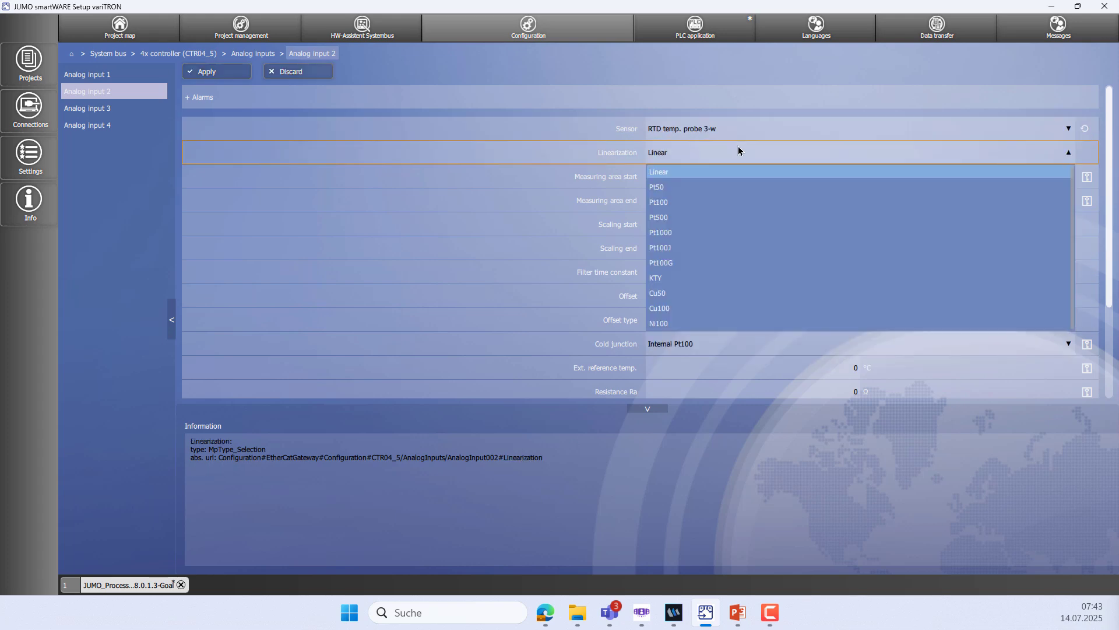
left_click(686, 202)
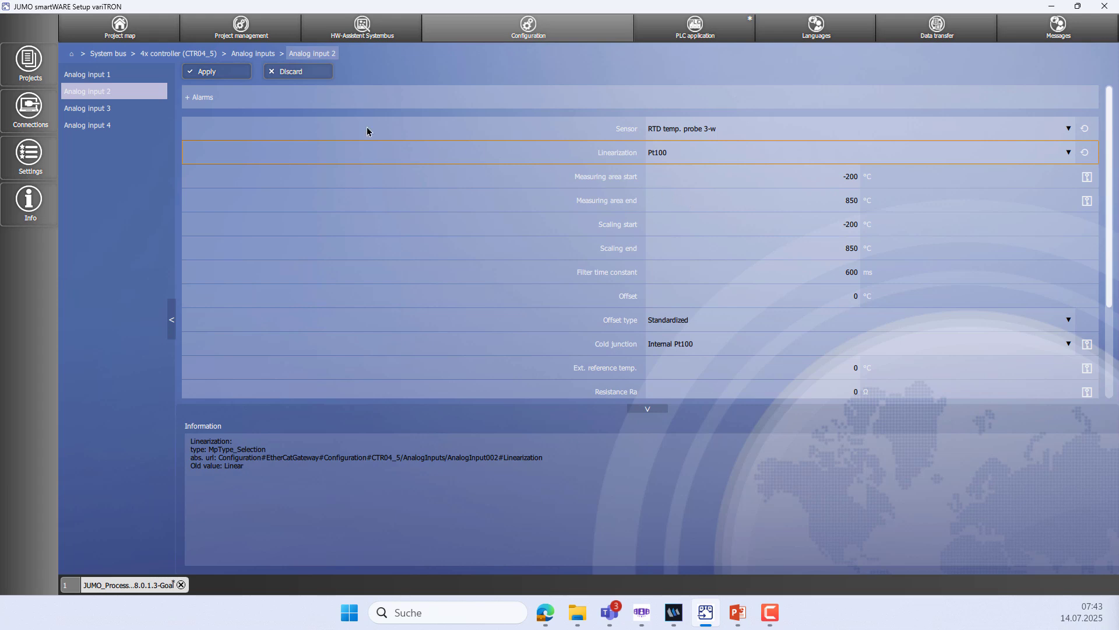
left_click(235, 71)
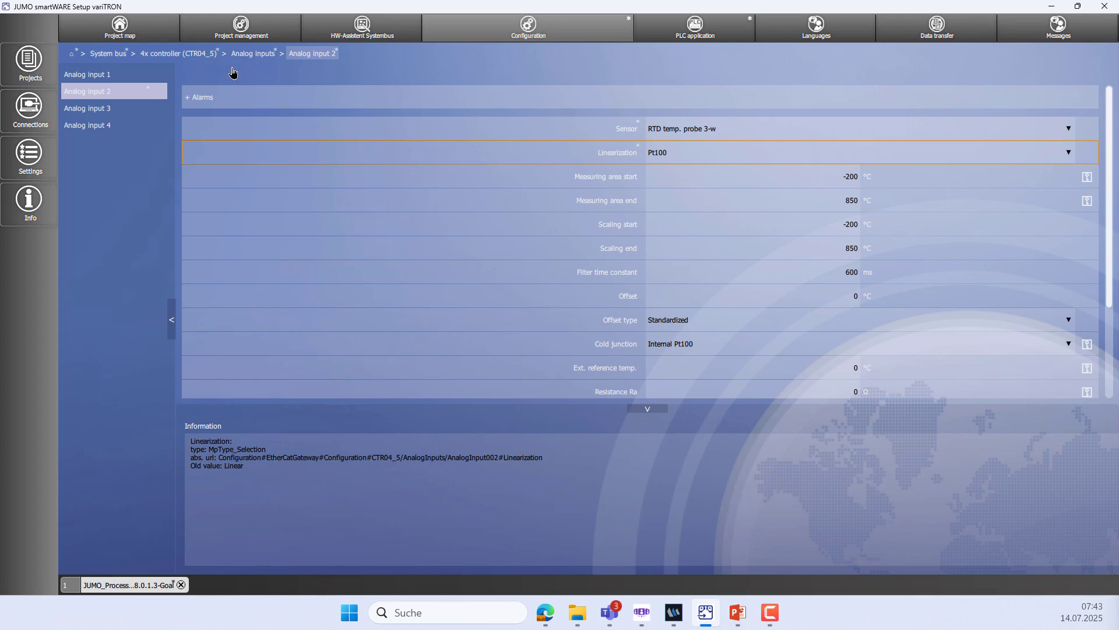
Set Analog input 3's sensor to Current 4...20 mA and apply it
left_click(109, 110)
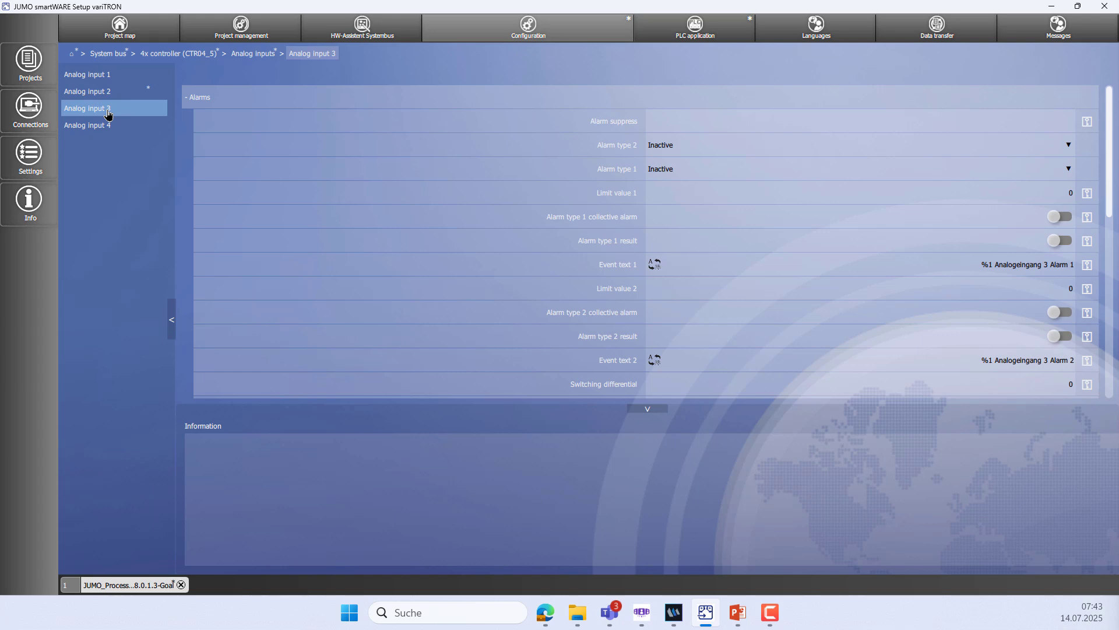
left_click(186, 97)
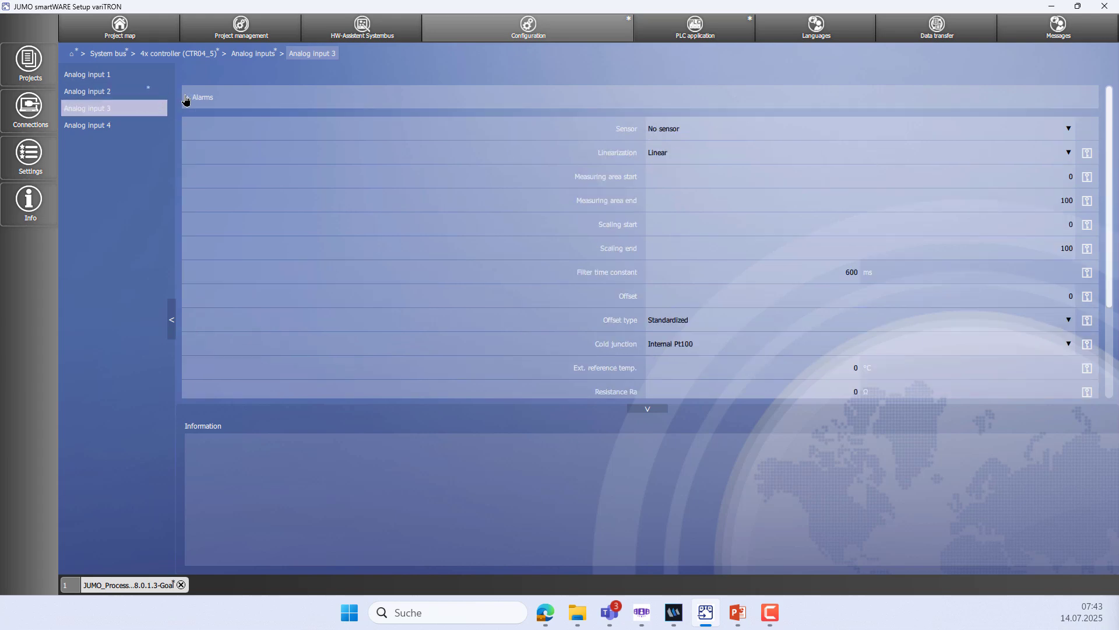
left_click(727, 127)
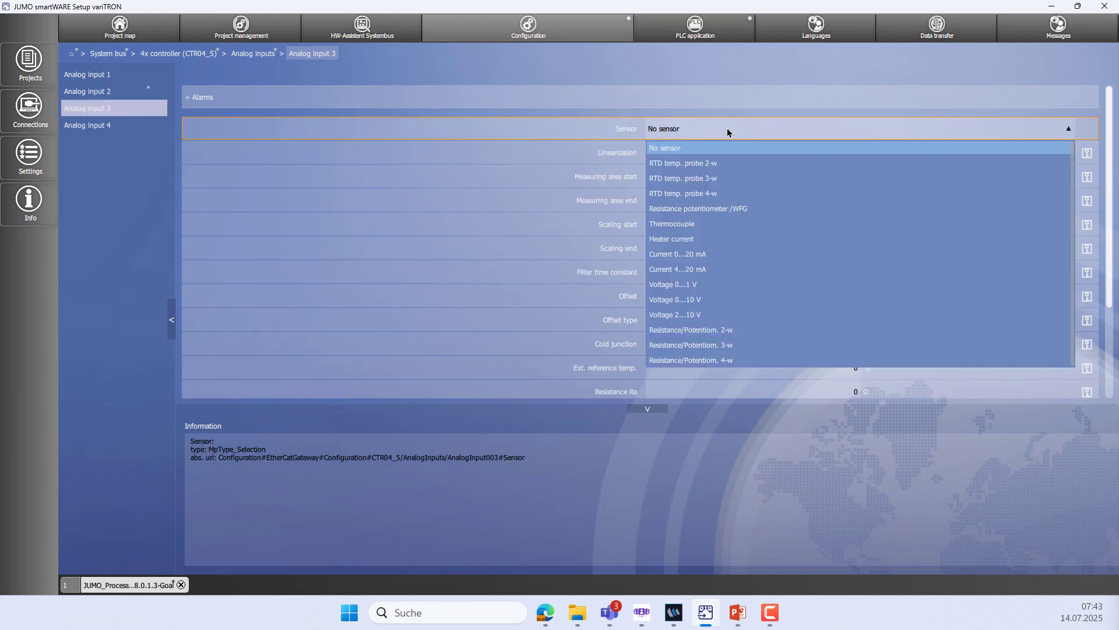
left_click(696, 270)
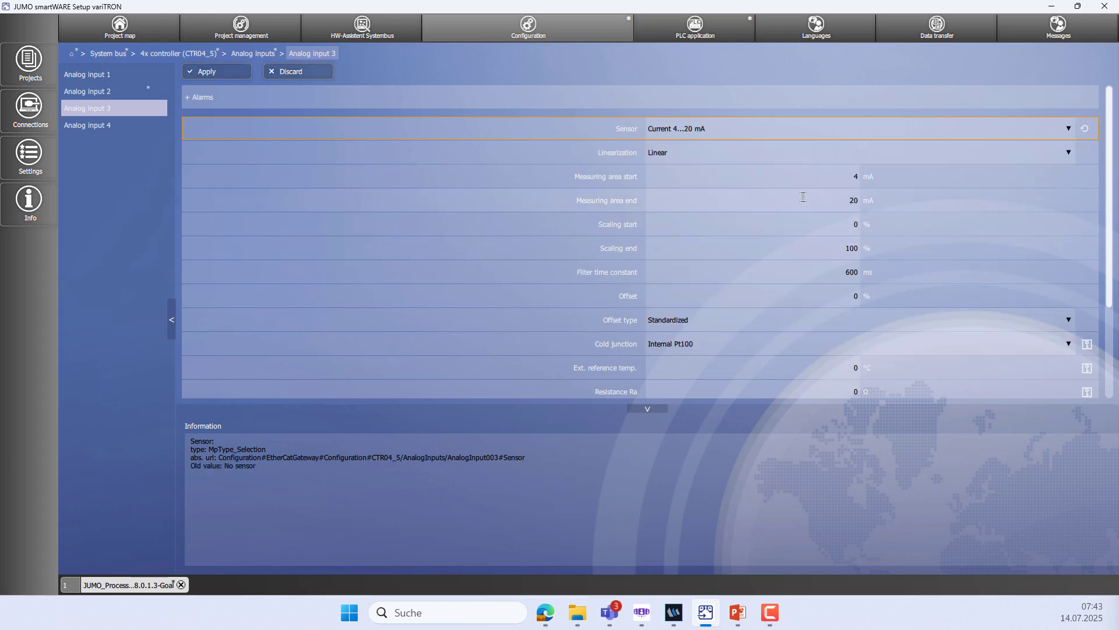
left_click(211, 73)
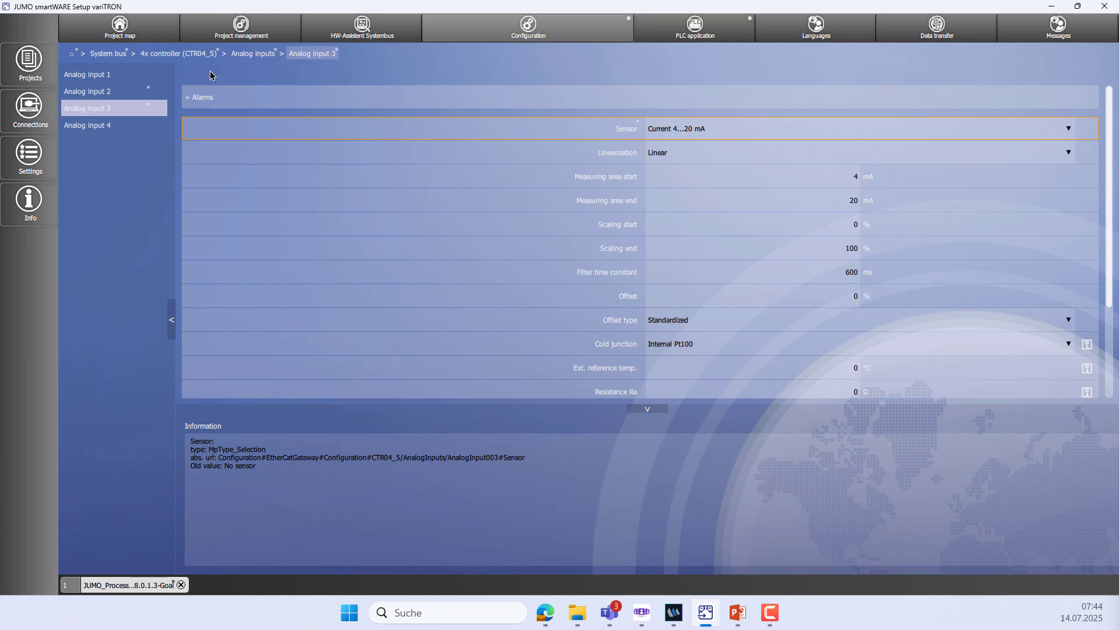
left_click(199, 54)
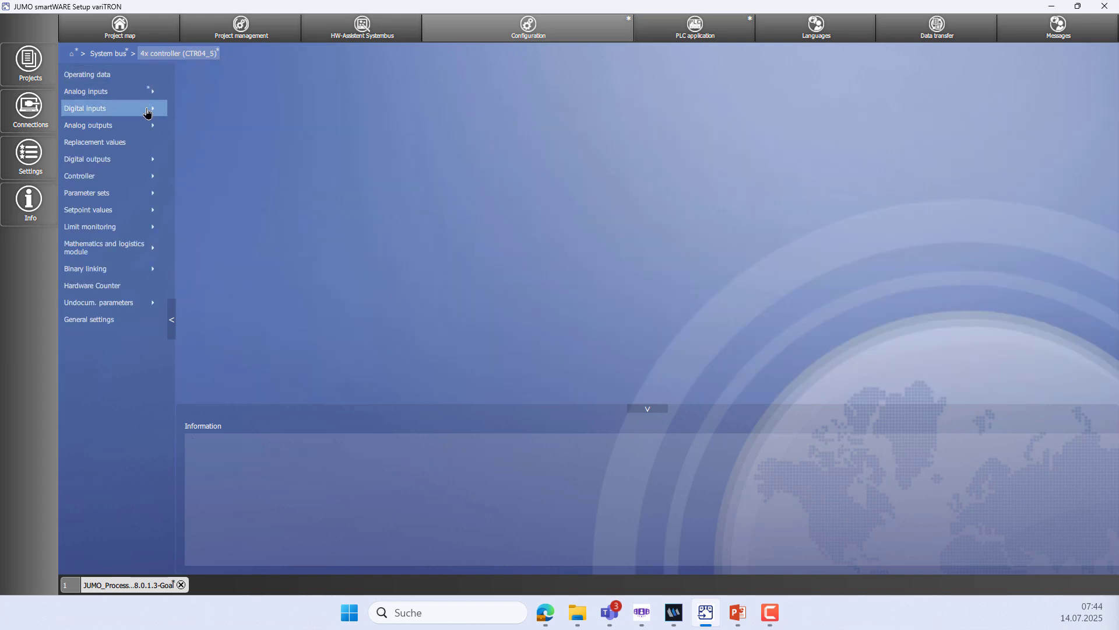
Make Controller 2 a continuous controller with loop name 'Temp.-Chamber' and apply
left_click(159, 176)
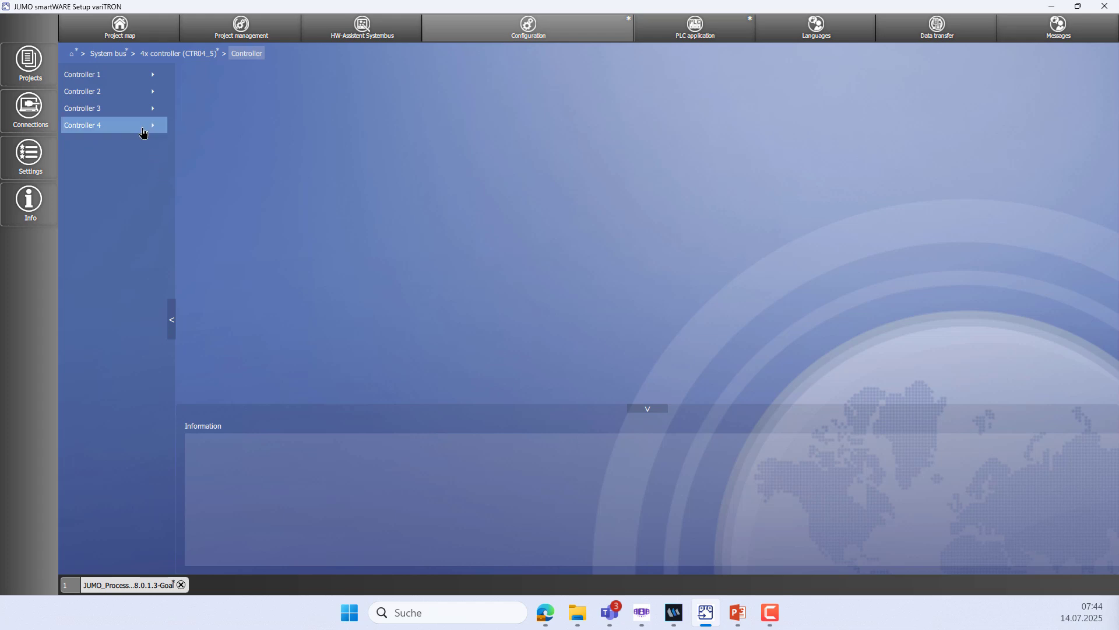
left_click(133, 95)
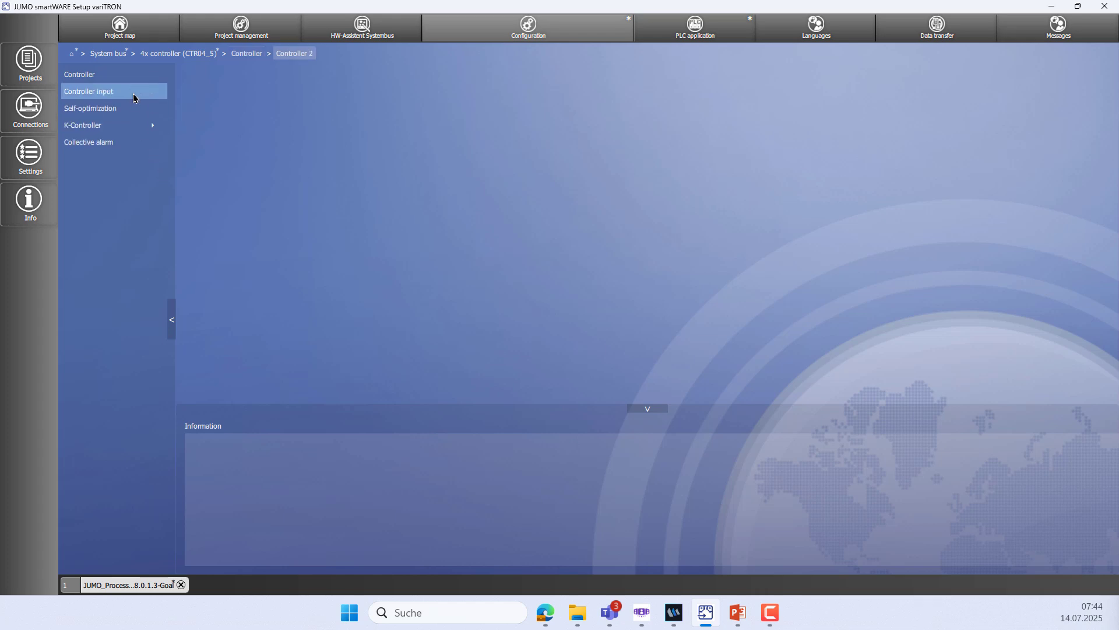
left_click(131, 74)
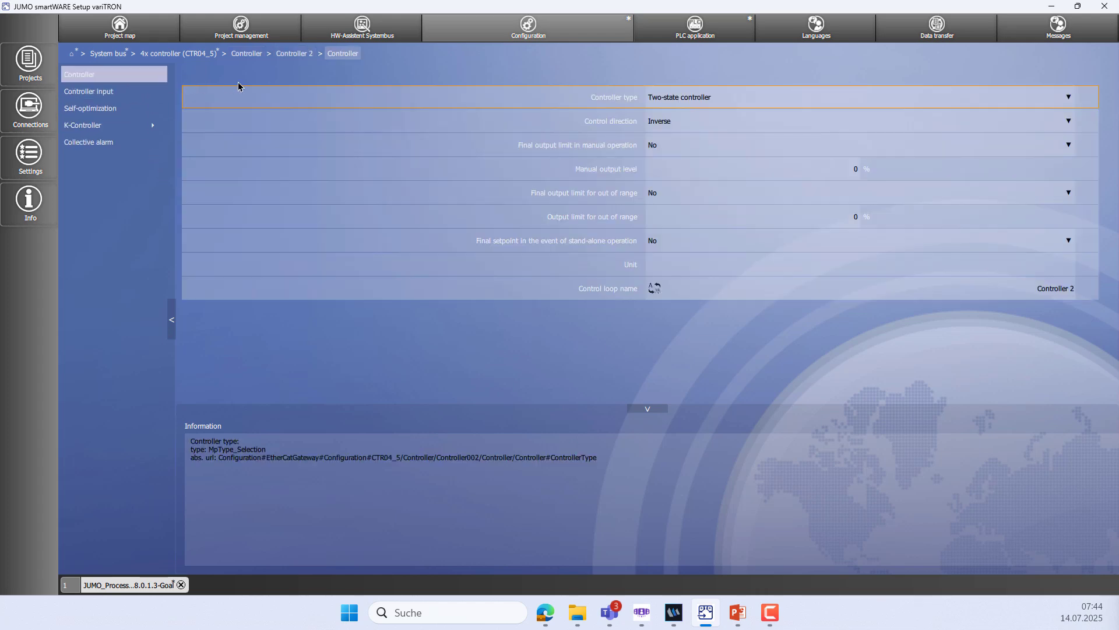
left_click(729, 104)
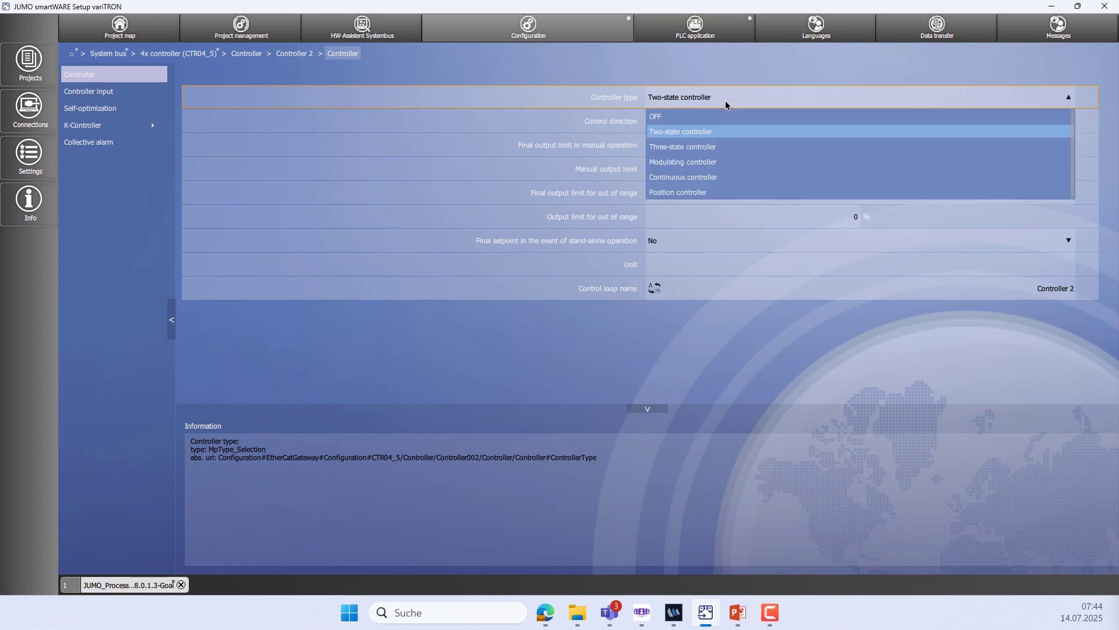
left_click(707, 178)
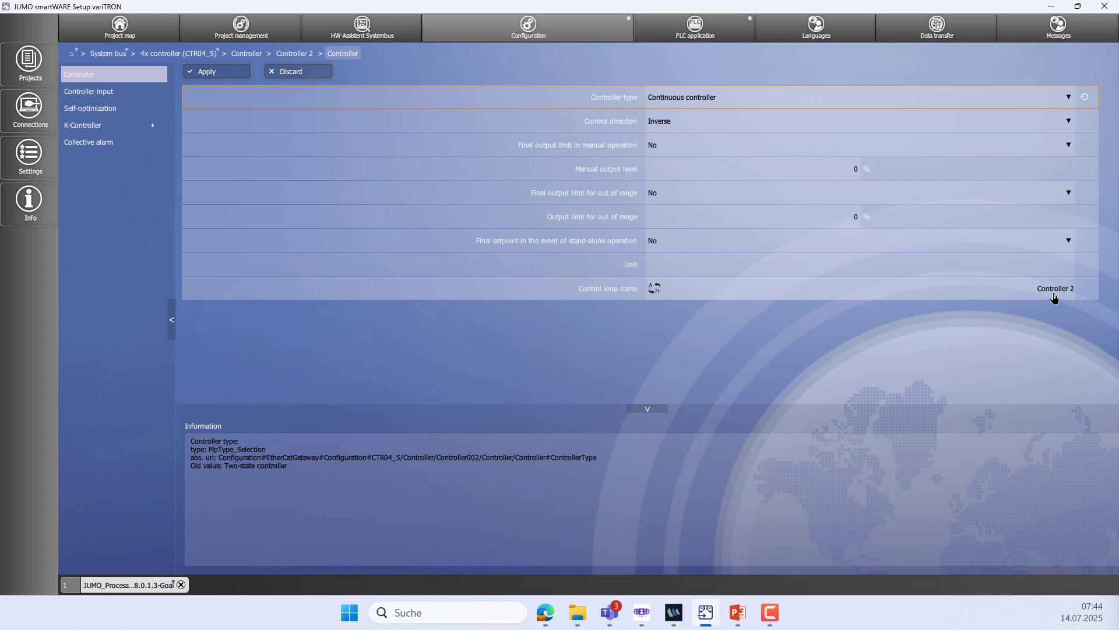
left_click(1055, 296)
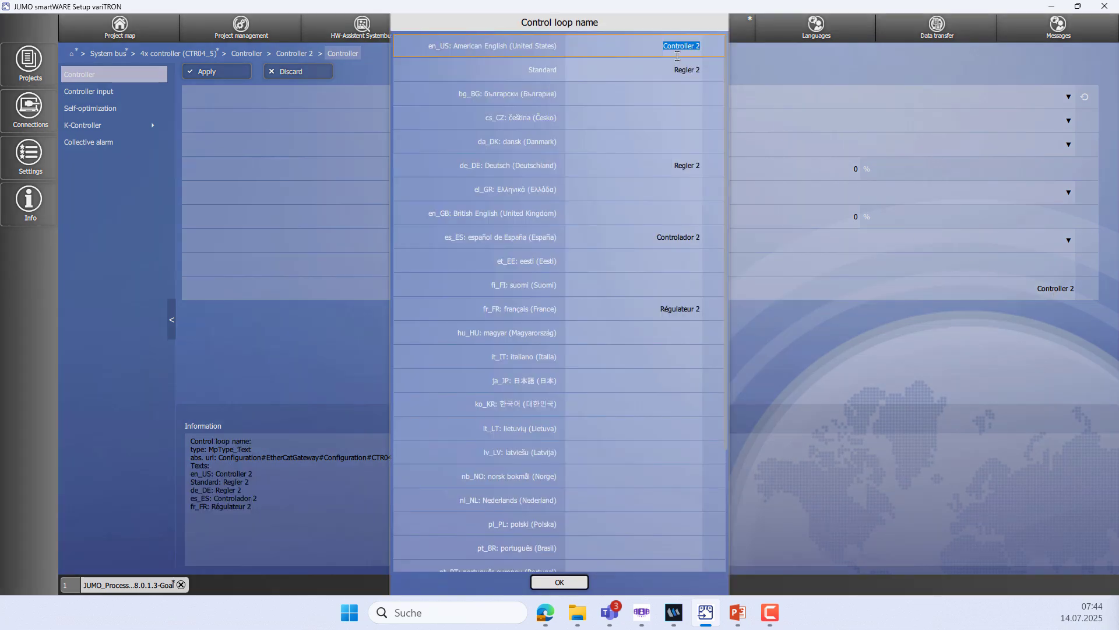
left_click(663, 44)
key("ctrl+a")
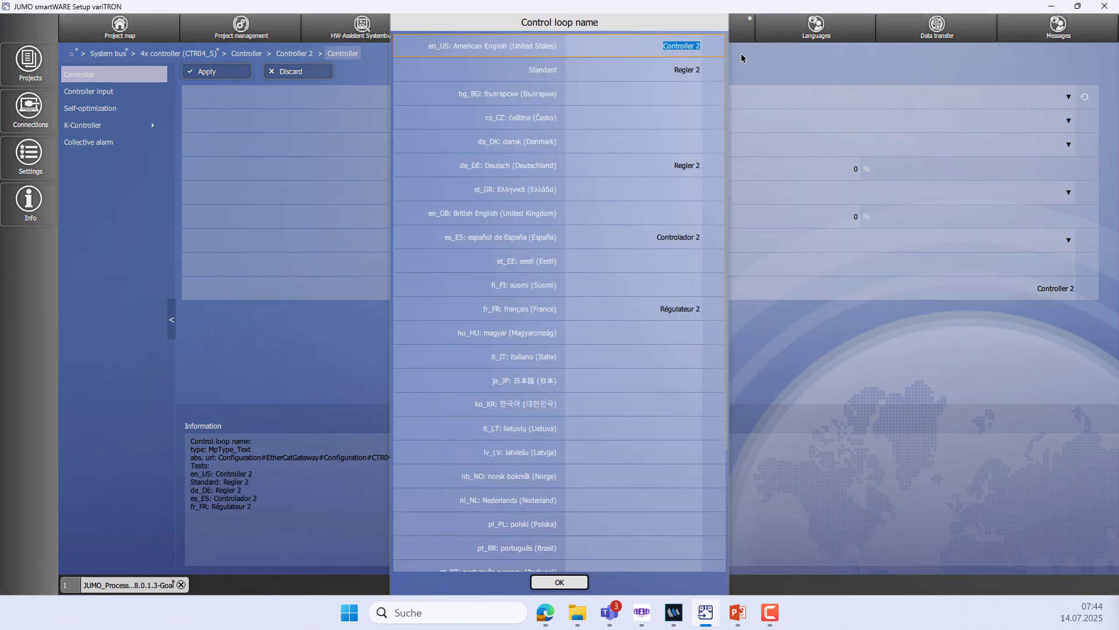
type("Temp.-Chamber")
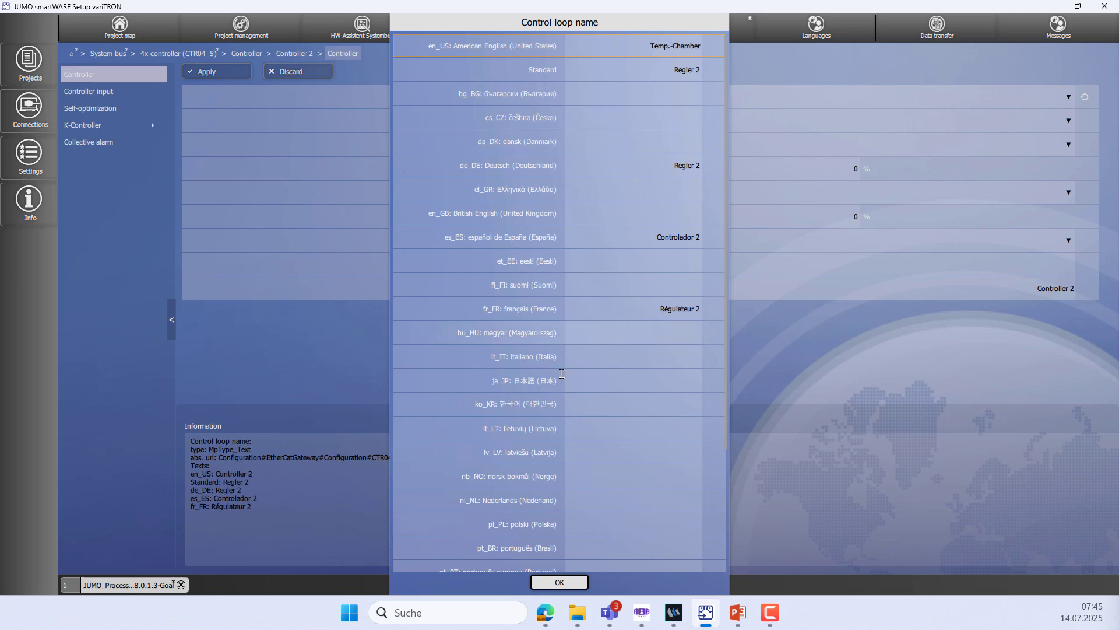
left_click(556, 582)
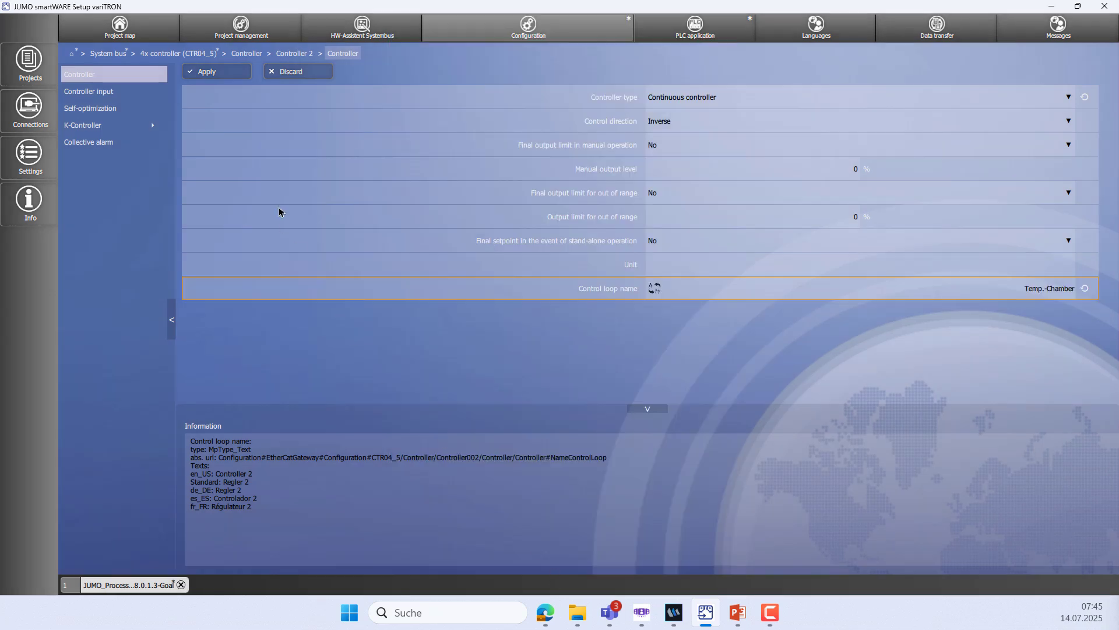
left_click(212, 73)
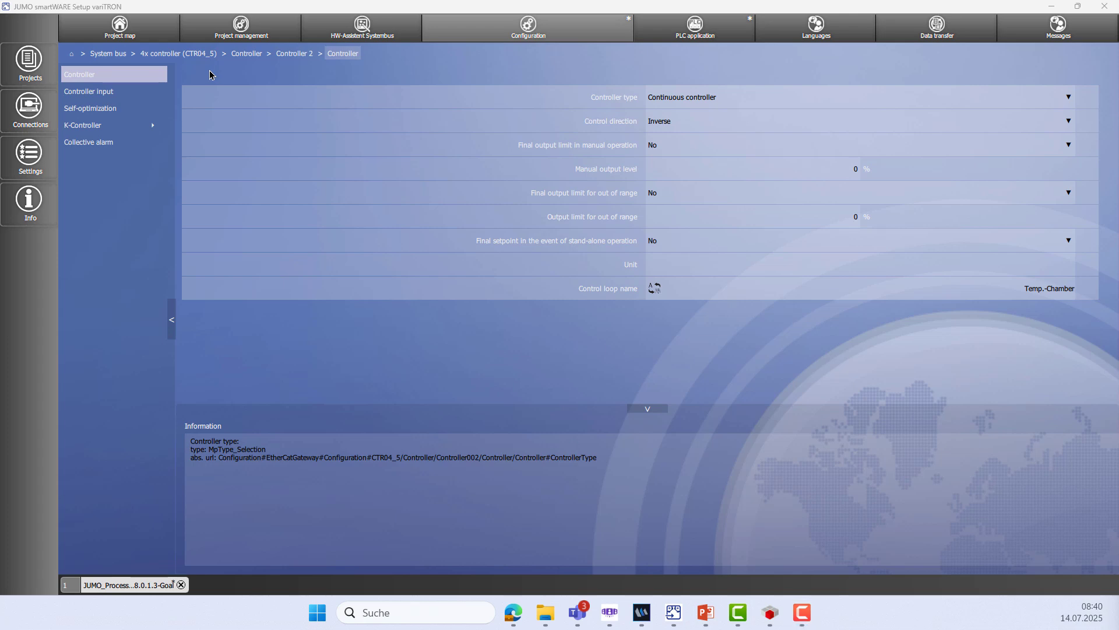
Set Controller 2's Setpoint limit max to 200, keeping standardization at No, and apply
left_click(130, 93)
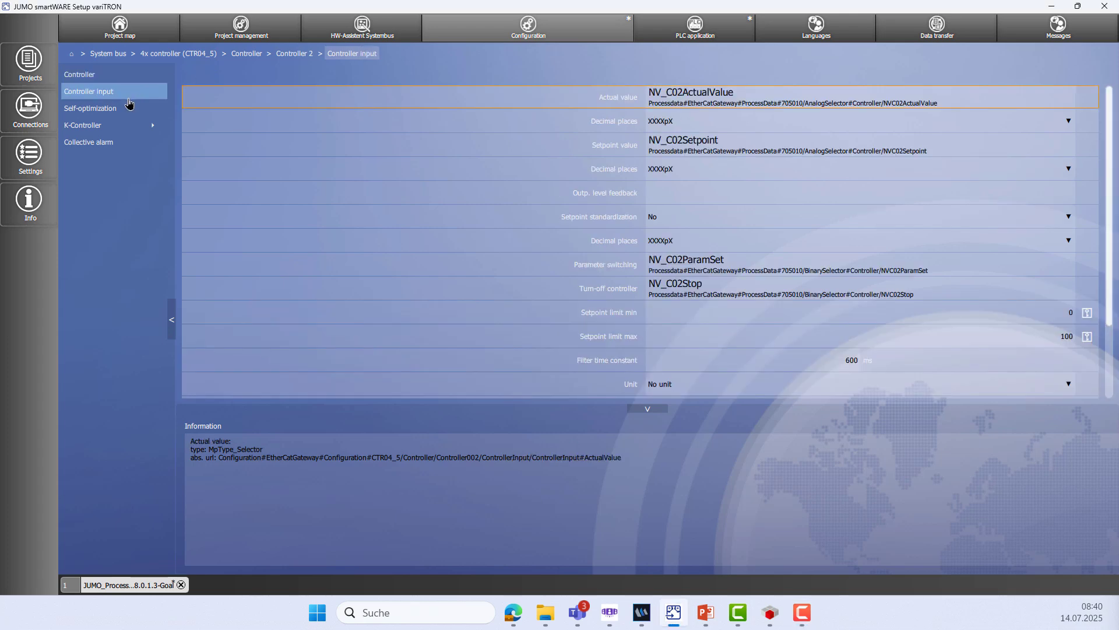
left_click(845, 228)
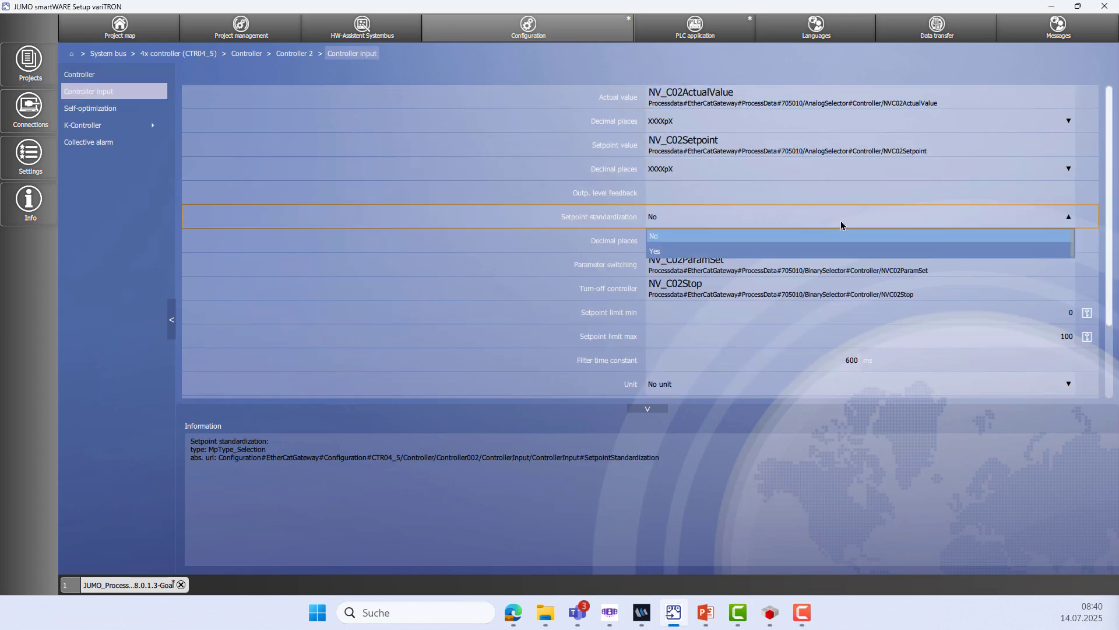
left_click(785, 256)
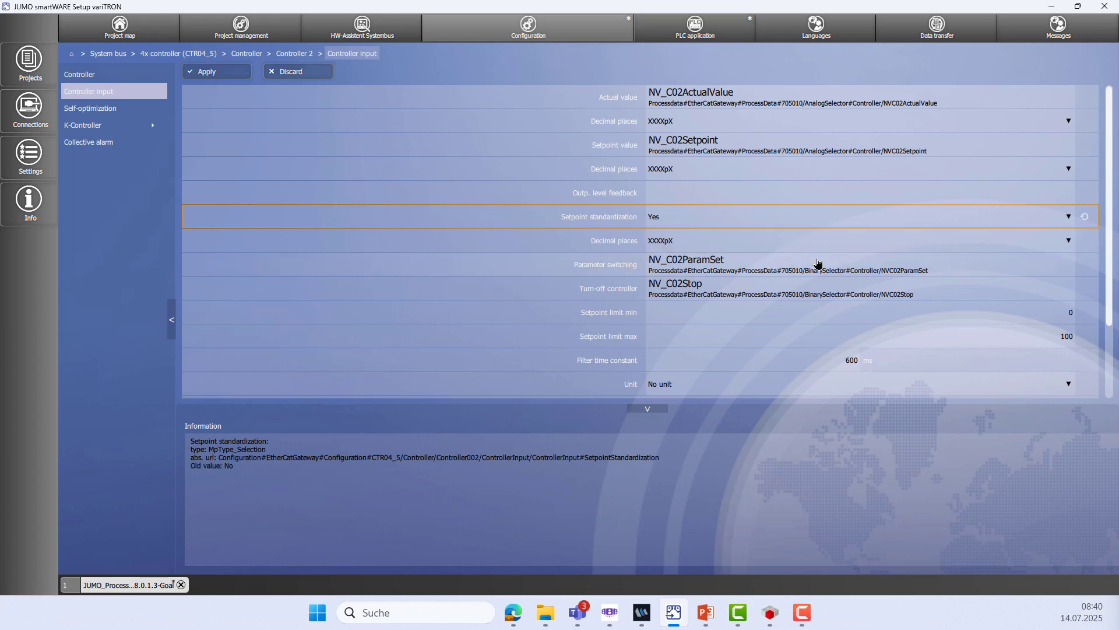
left_click(1090, 337)
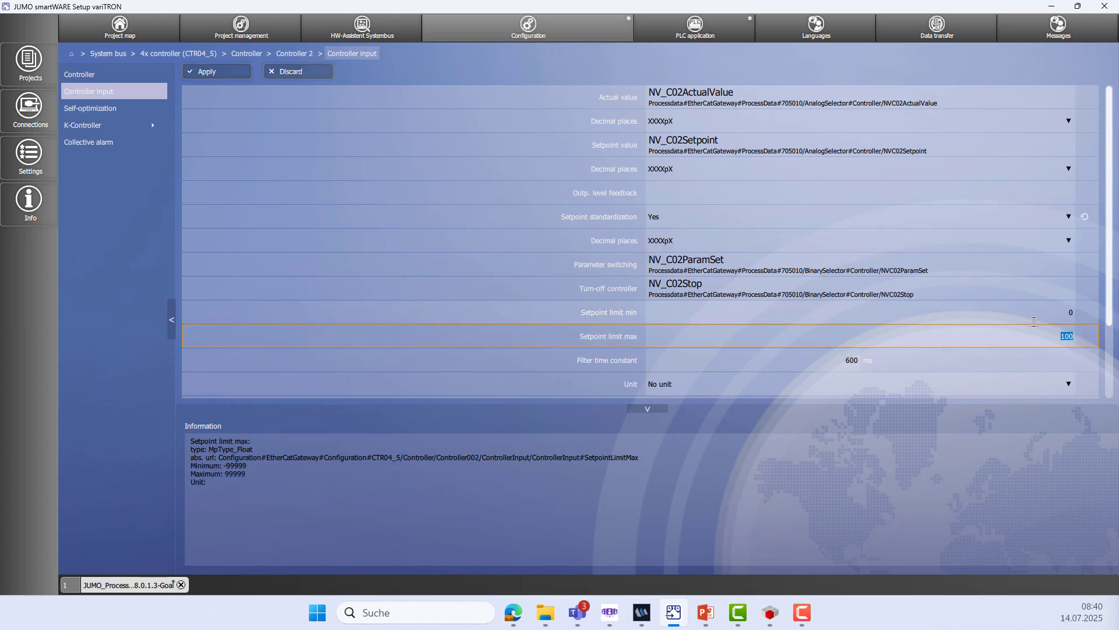
type("3")
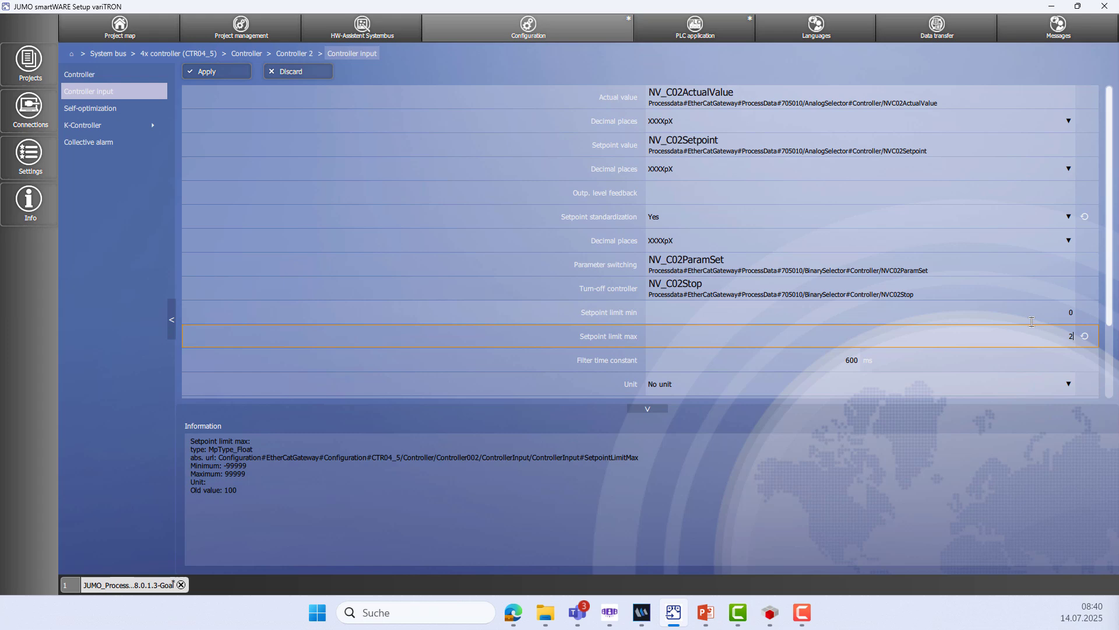
type("200")
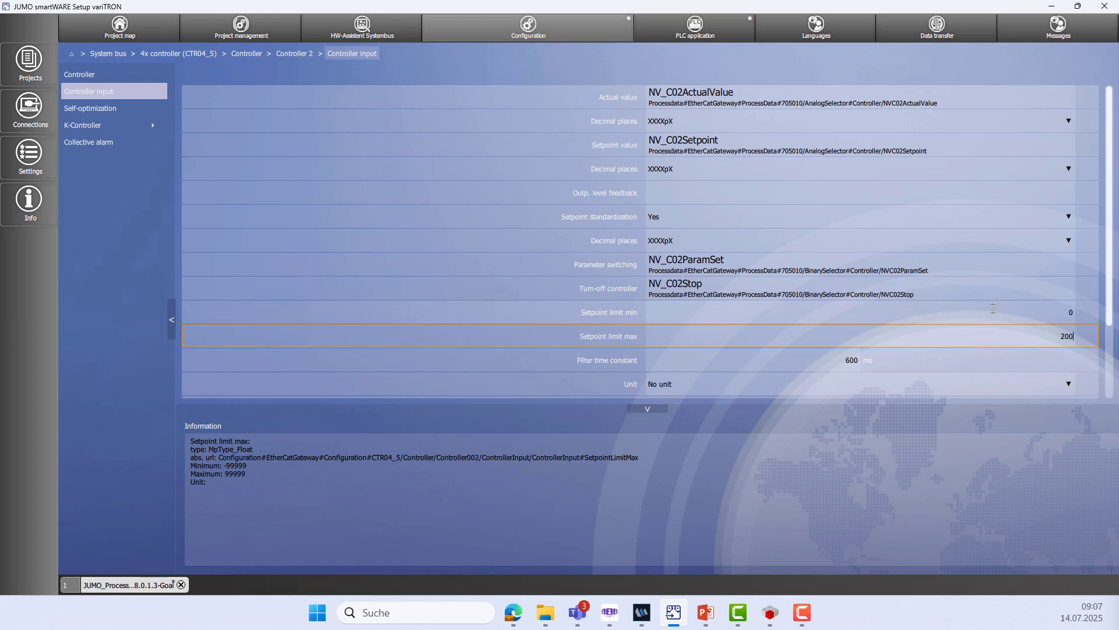
left_click(812, 218)
left_click(812, 220)
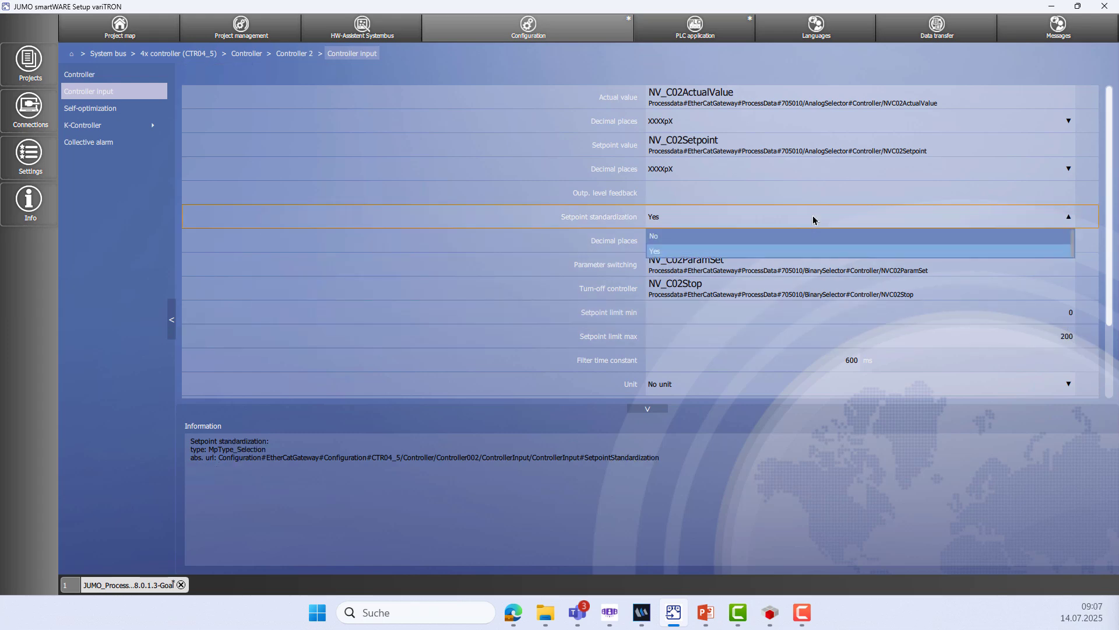
left_click(802, 236)
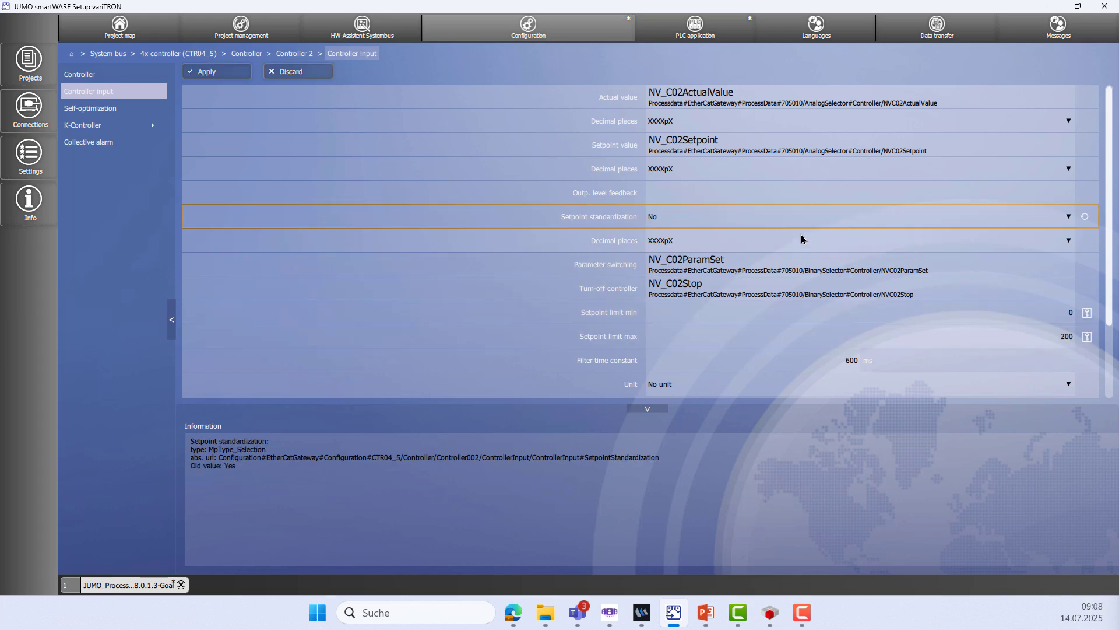
left_click(210, 75)
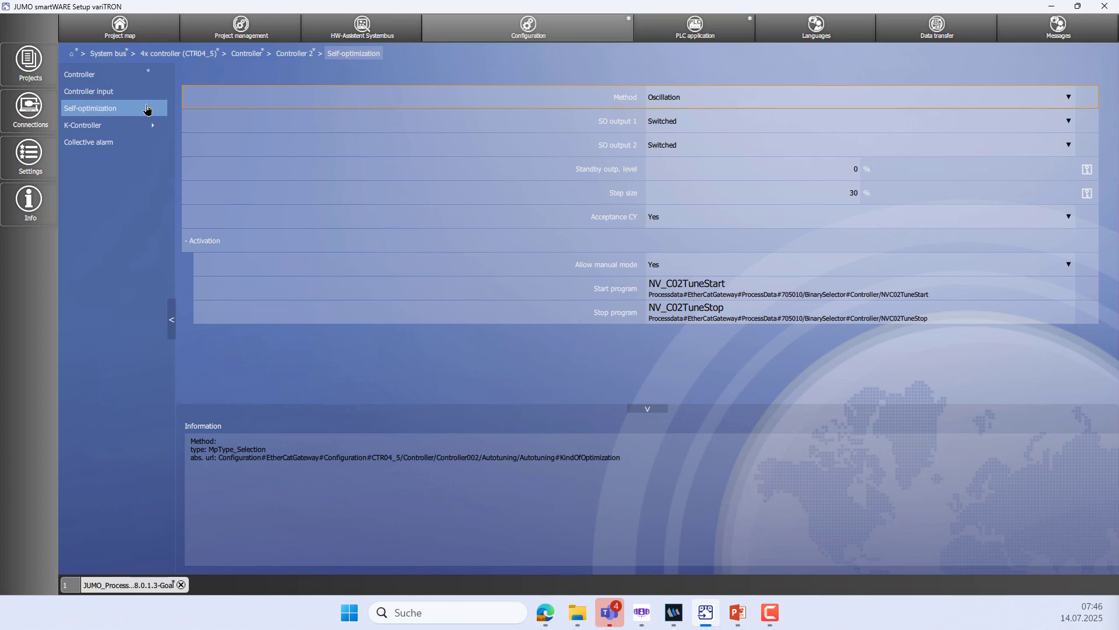
Set Controller 2's self-optimization SO output 1 to Continuous and apply
left_click(1000, 121)
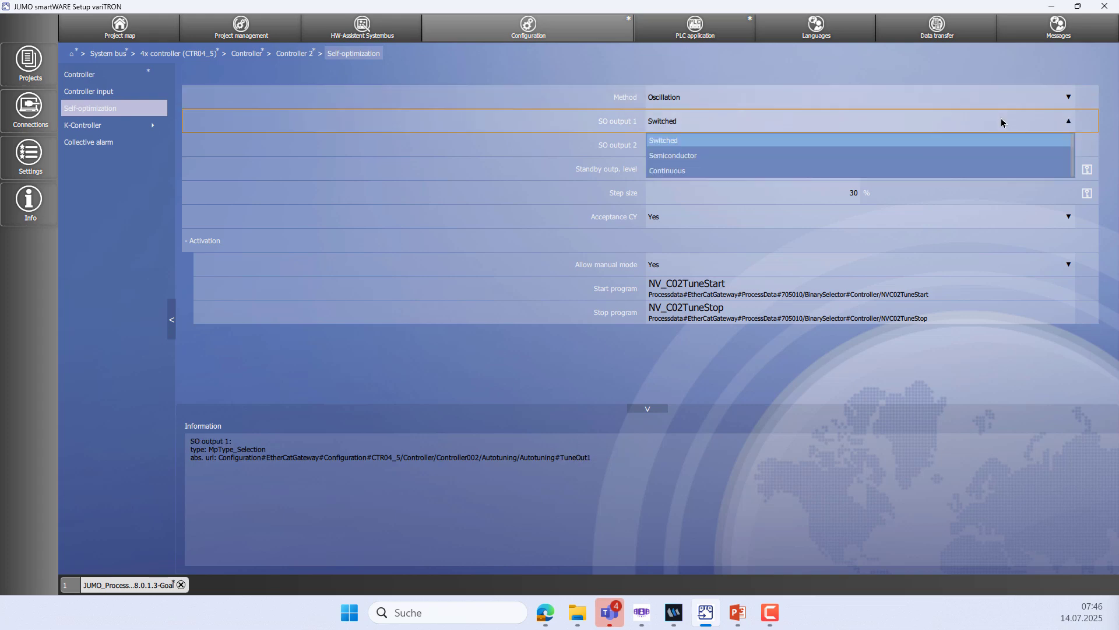
left_click(845, 171)
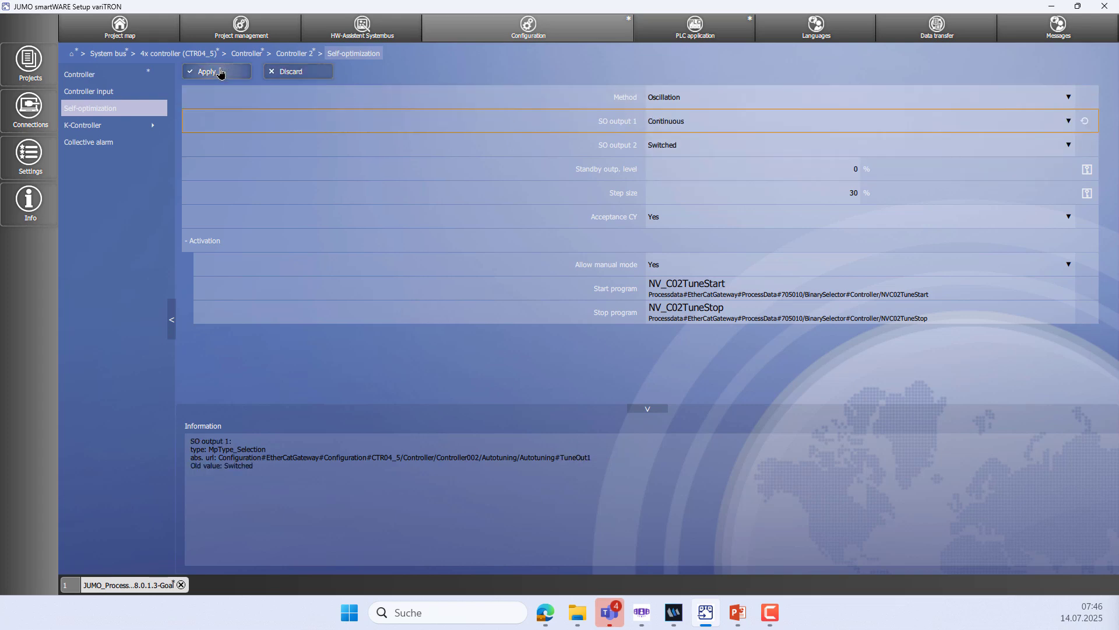
left_click(219, 73)
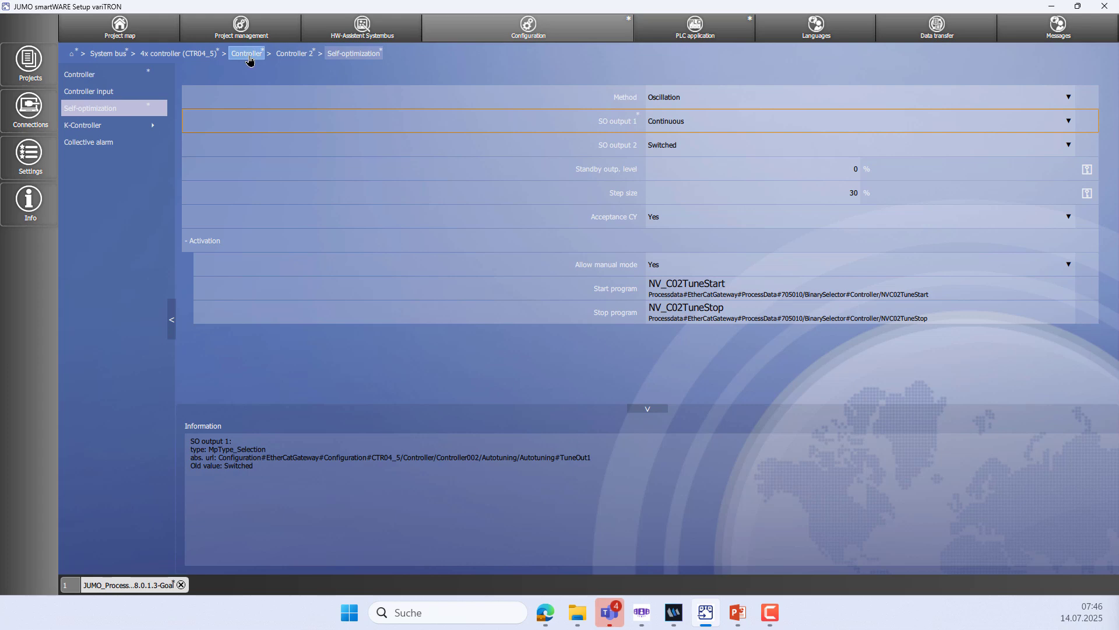
left_click(248, 57)
left_click(131, 108)
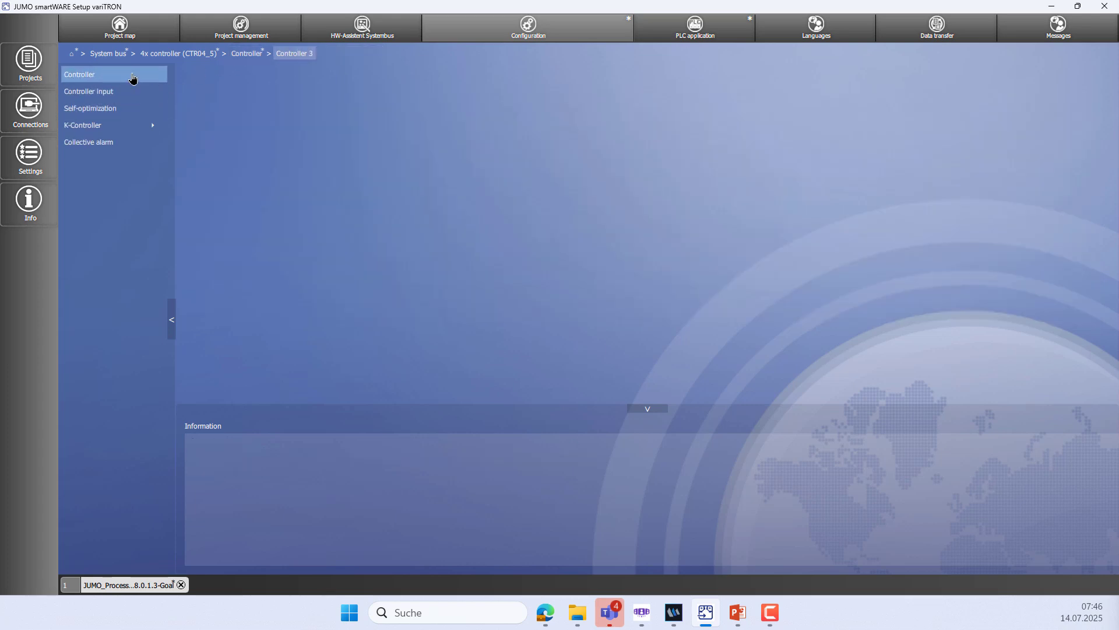
Make Controller 3 a continuous controller with loop name 'Hum.-Chamber' and apply
left_click(132, 78)
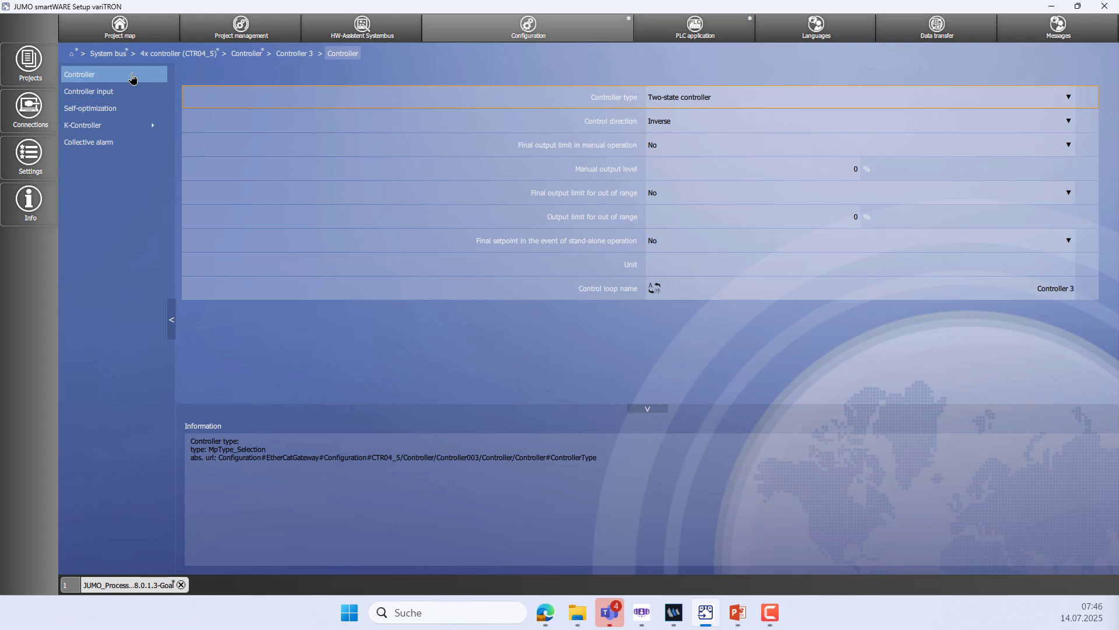
left_click(685, 101)
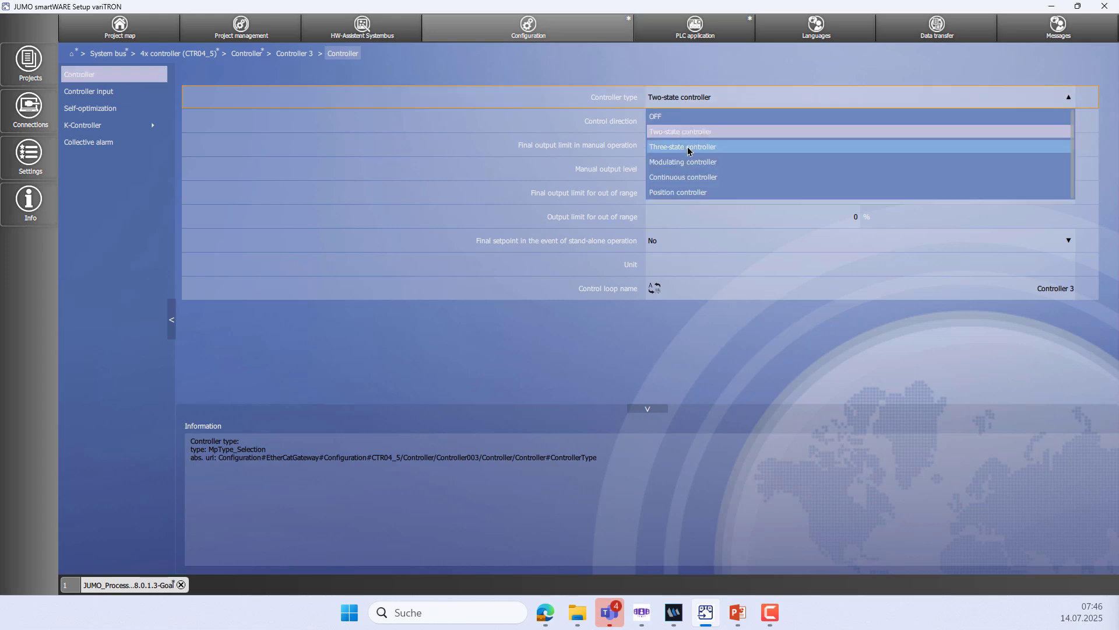
left_click(681, 183)
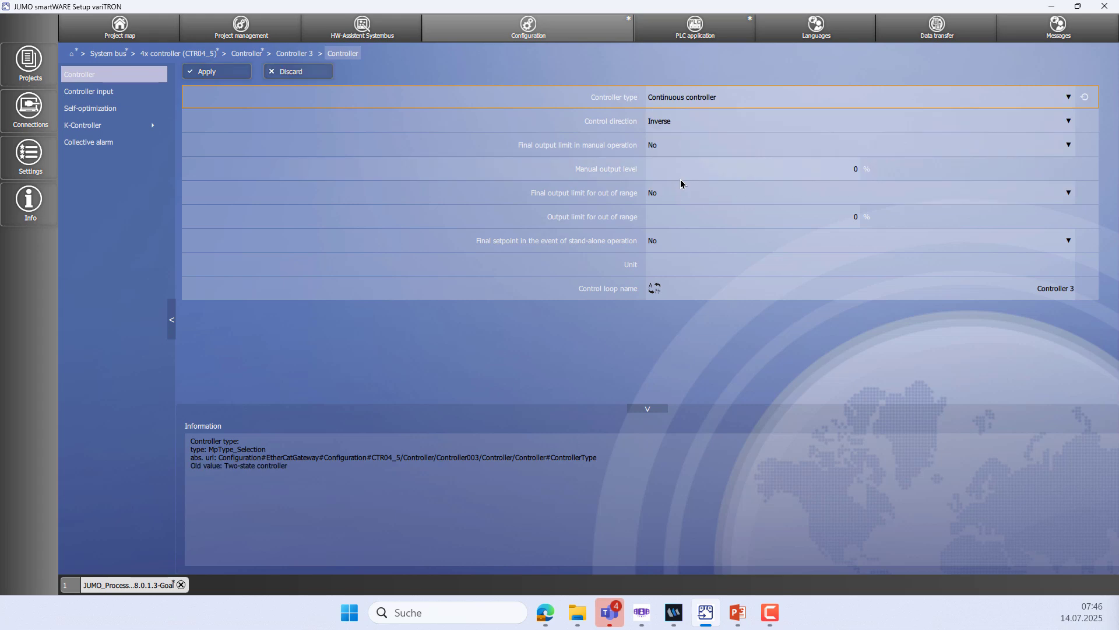
left_click(1042, 293)
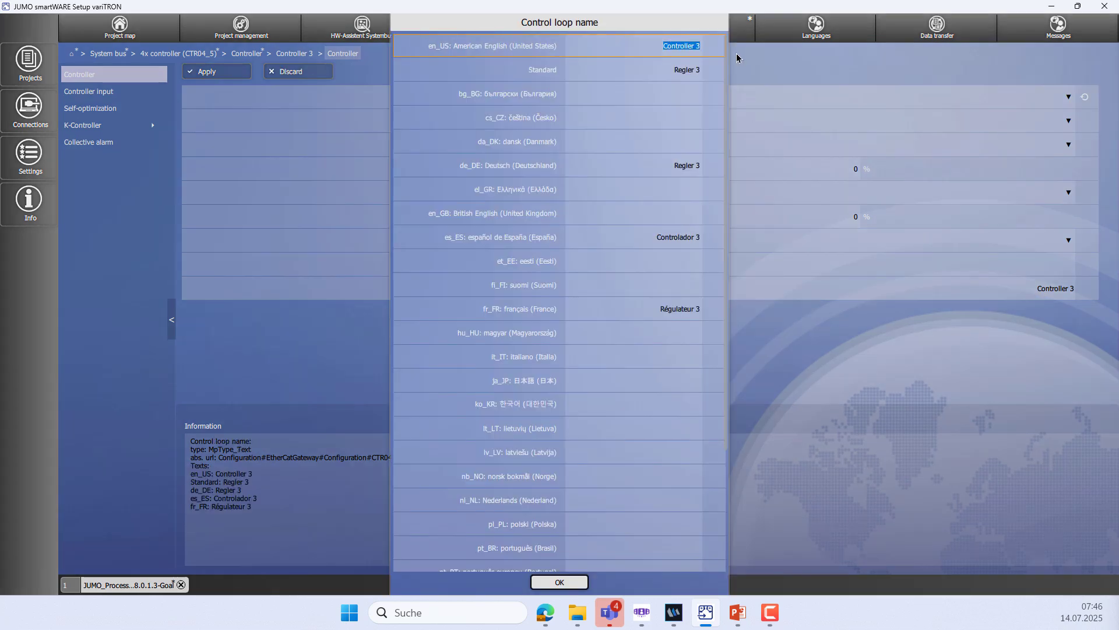
type("Hum.-Chamber")
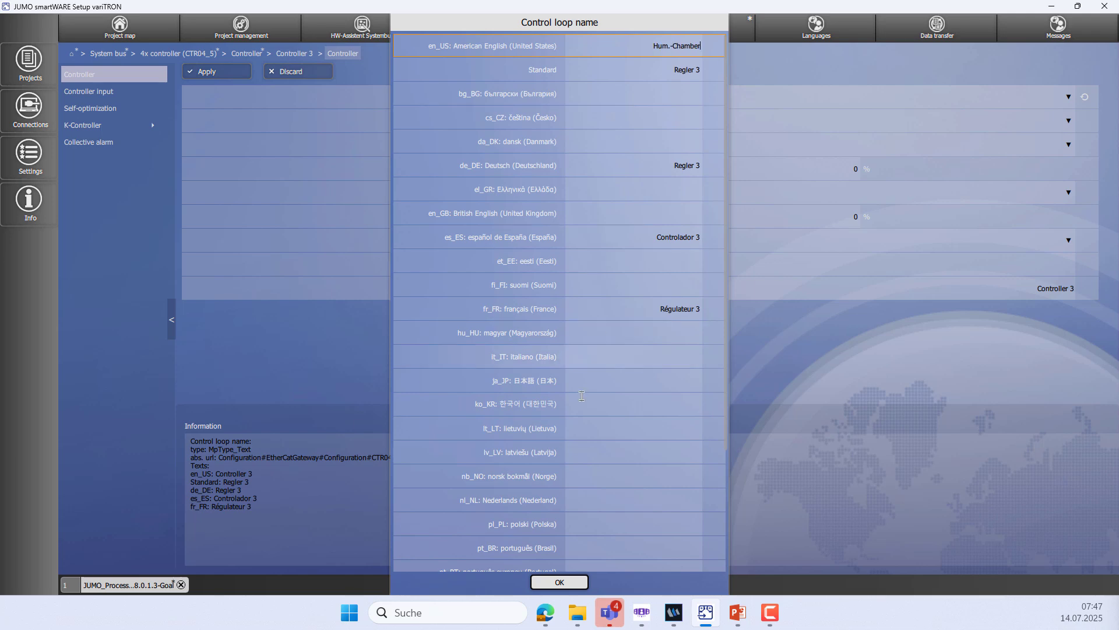
left_click(563, 584)
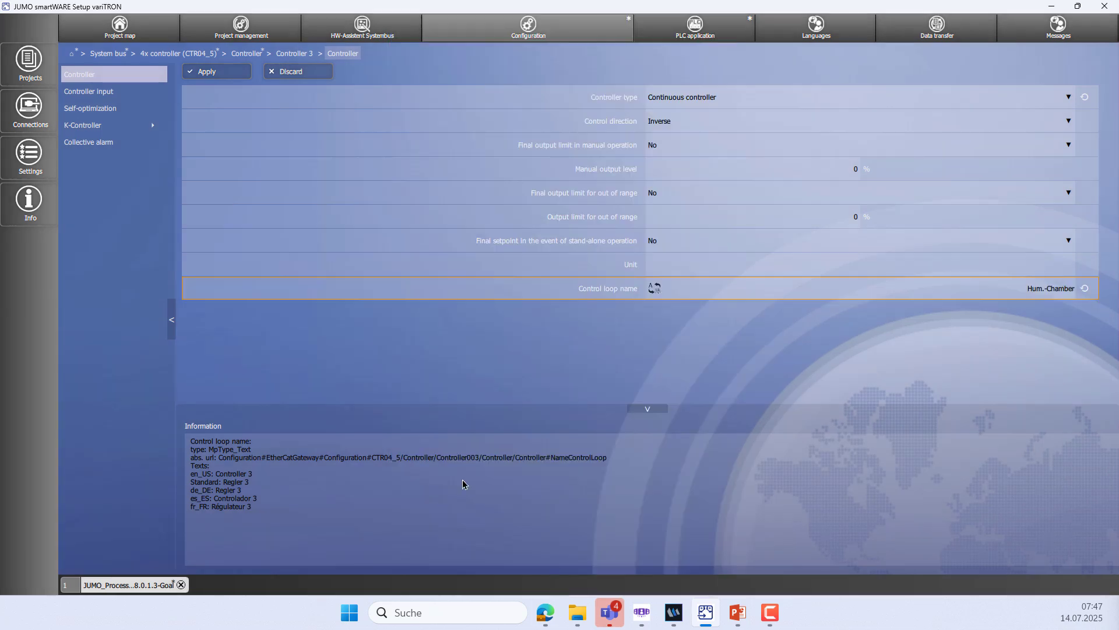
left_click(197, 72)
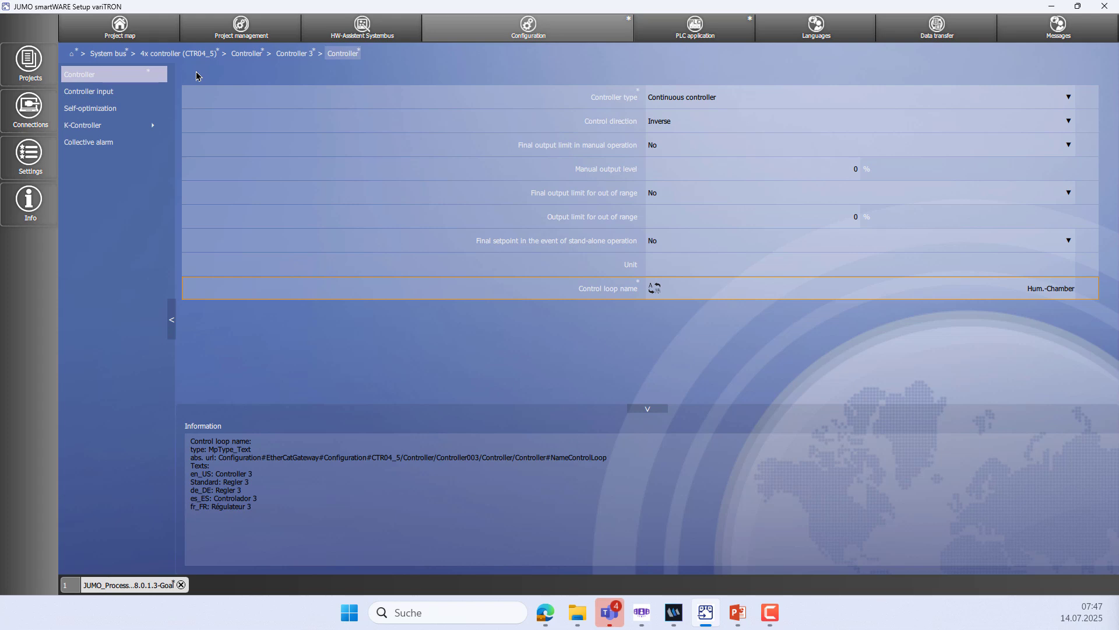
Set Controller 3's self-optimization SO output 1 to Continuous and apply
left_click(114, 115)
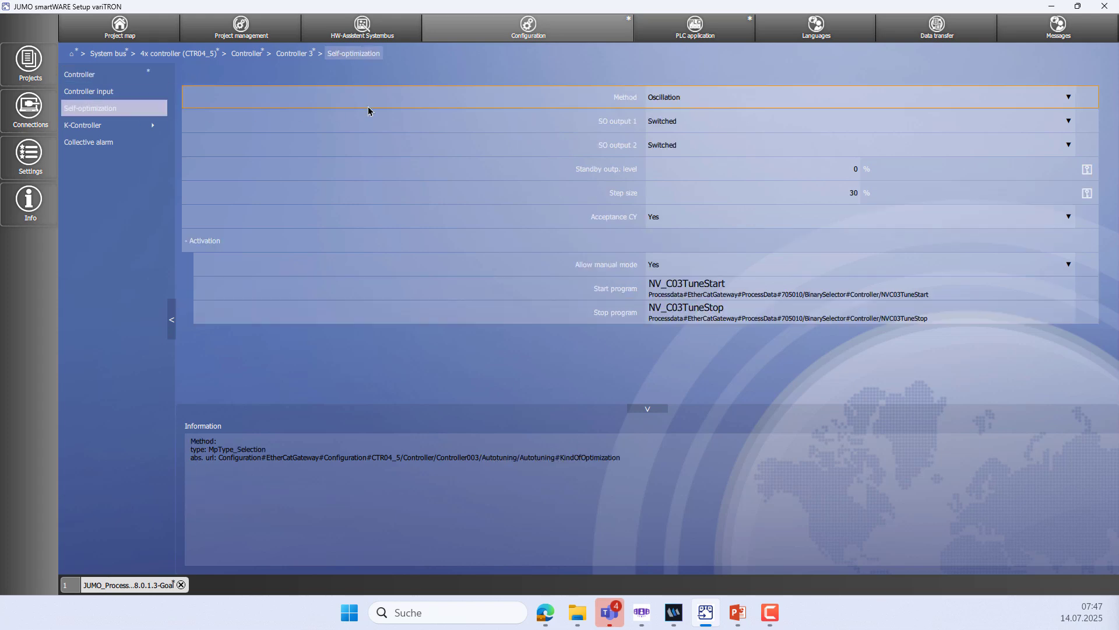
left_click(699, 123)
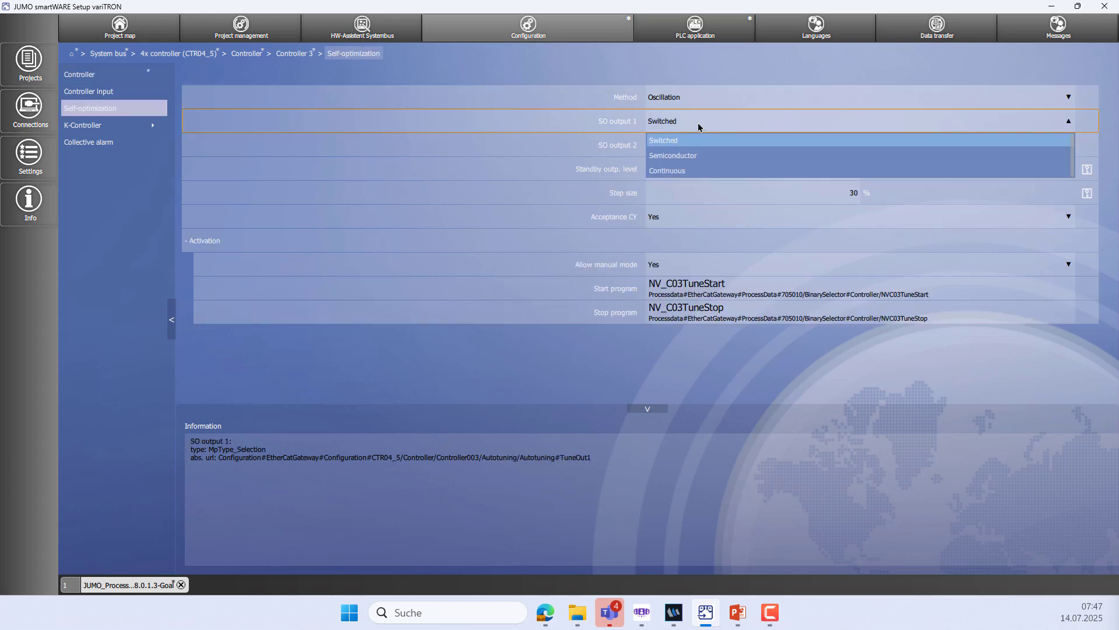
left_click(688, 171)
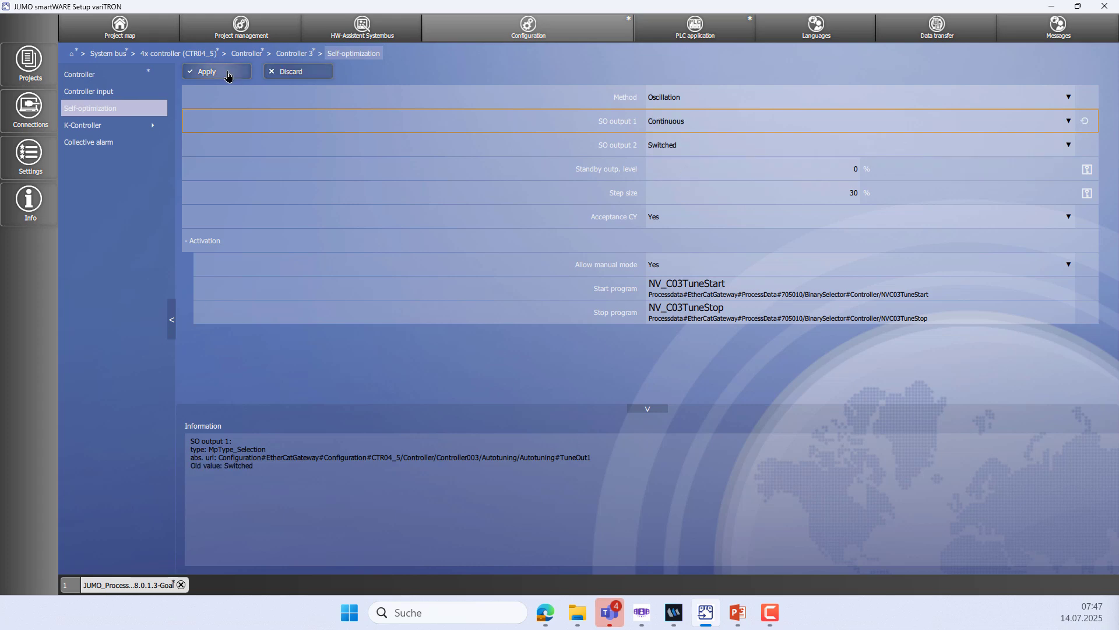
left_click(229, 74)
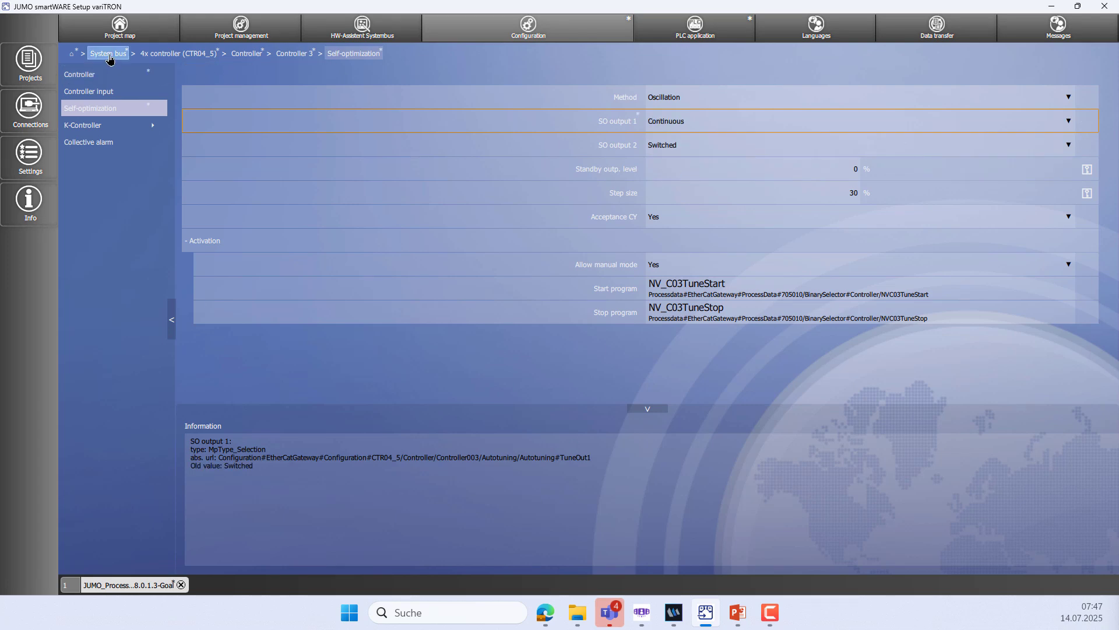
left_click(109, 53)
Open the 4x analog output module AOU04_8 on the system bus
left_click(116, 144)
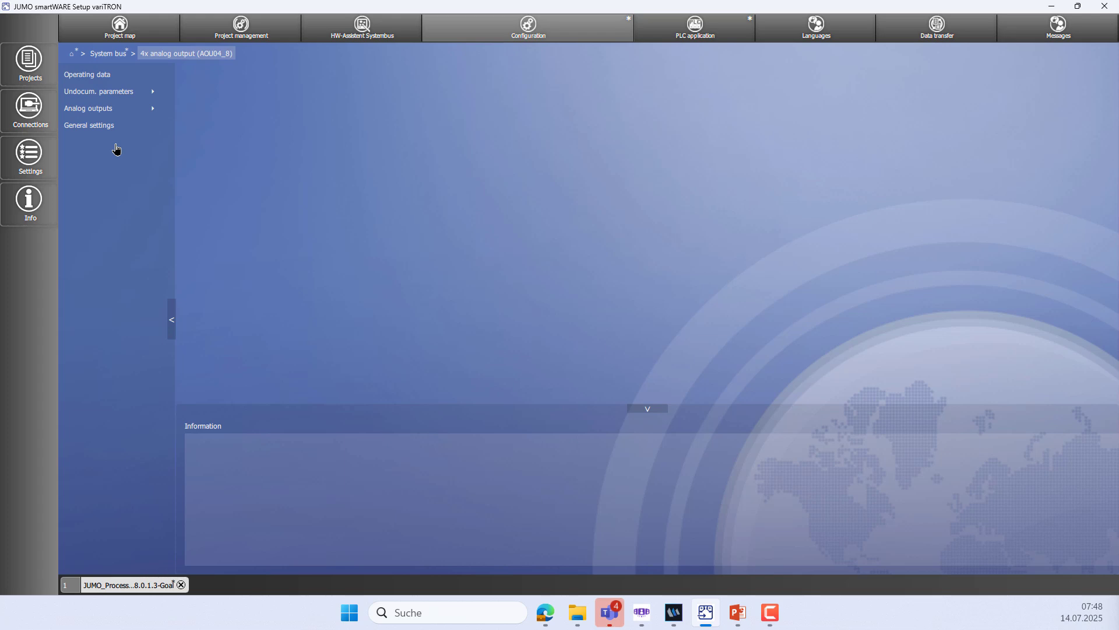
Switch AOU04_8 analog outputs 1 and 2 to the 4...20 mA signal type and apply
left_click(119, 112)
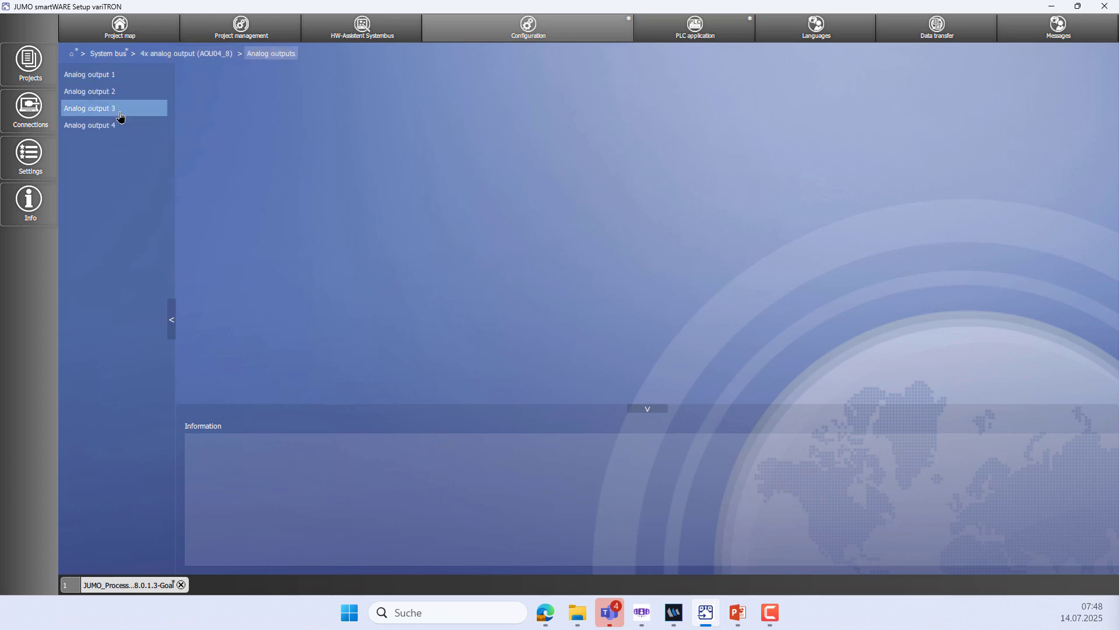
left_click(124, 78)
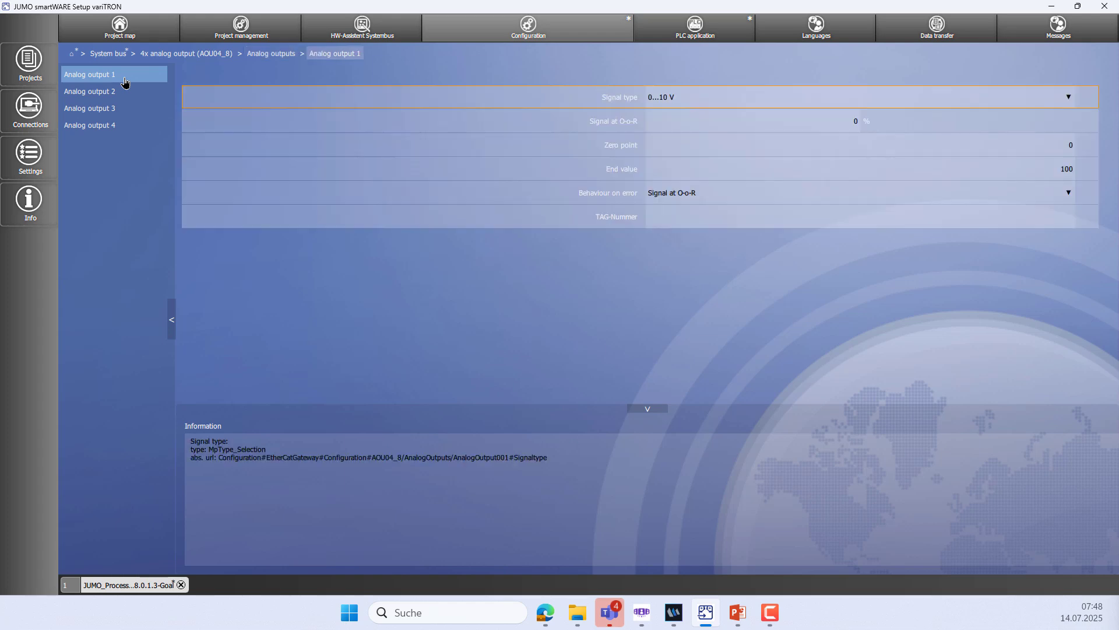
left_click(676, 105)
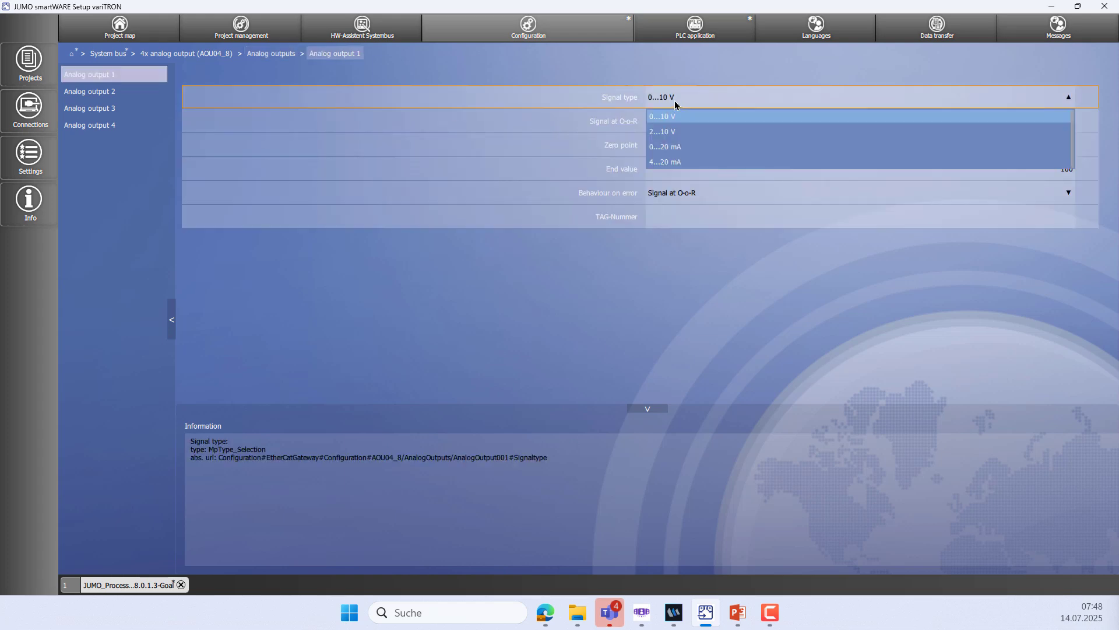
left_click(674, 161)
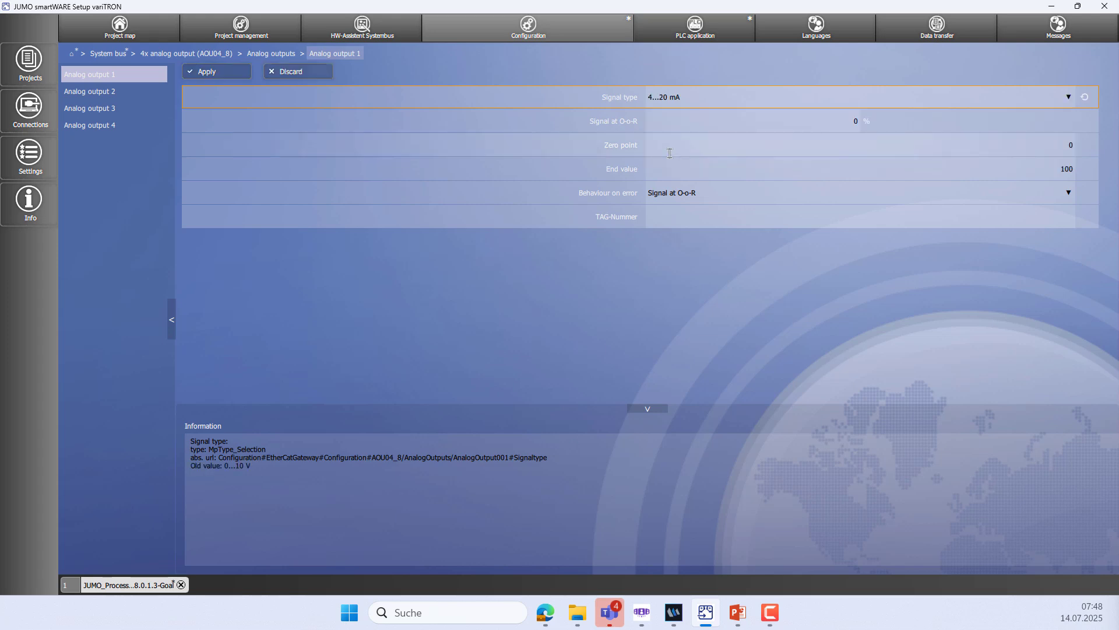
left_click(211, 73)
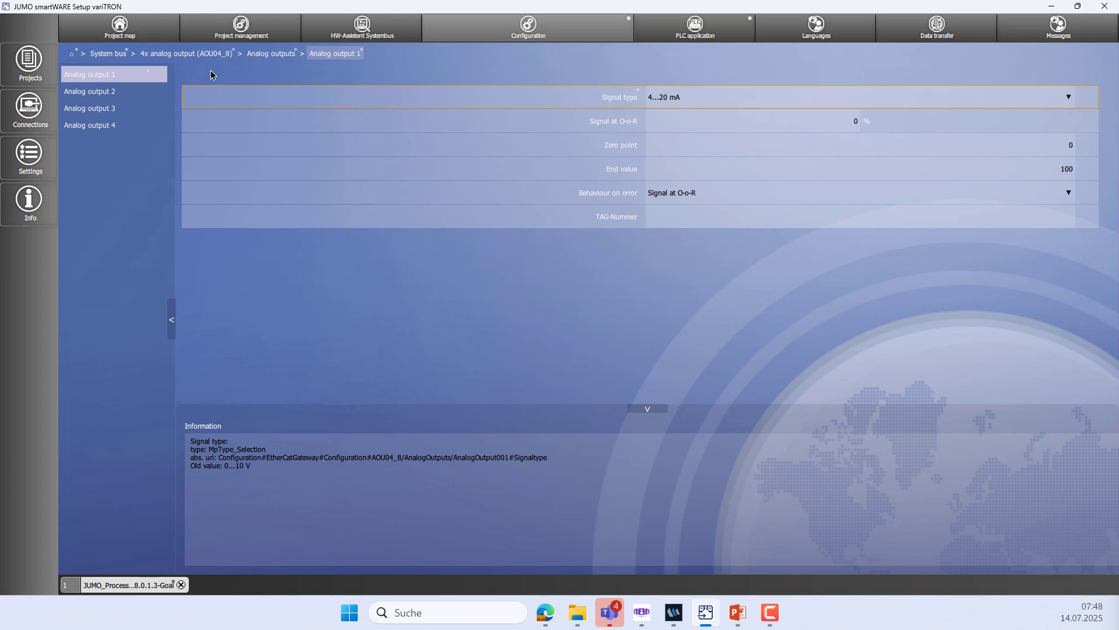
left_click(140, 97)
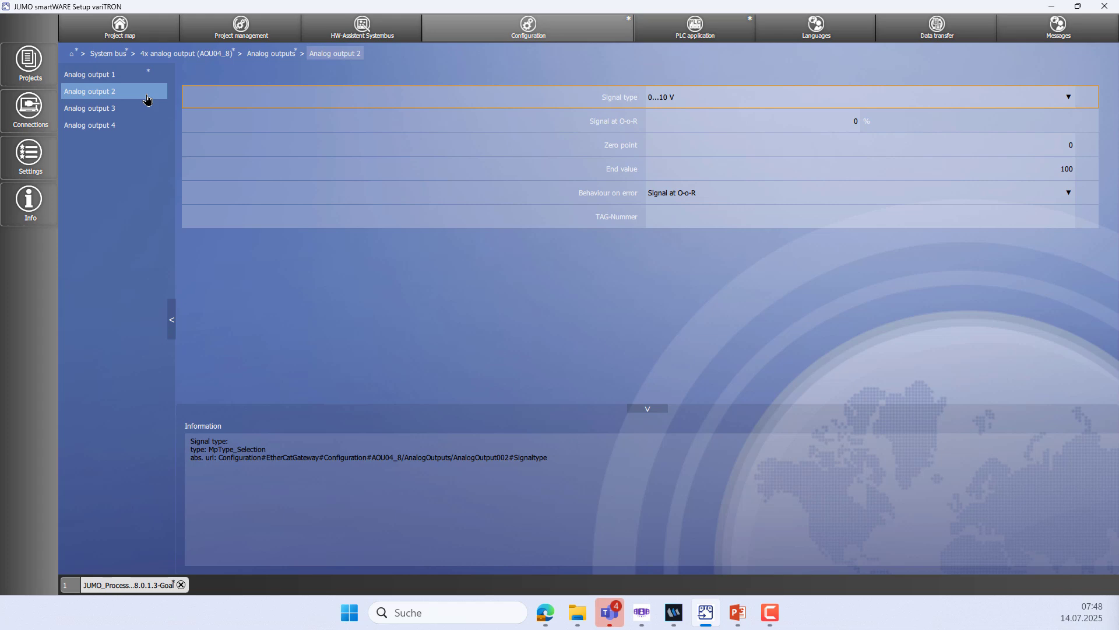
left_click(662, 96)
left_click(670, 160)
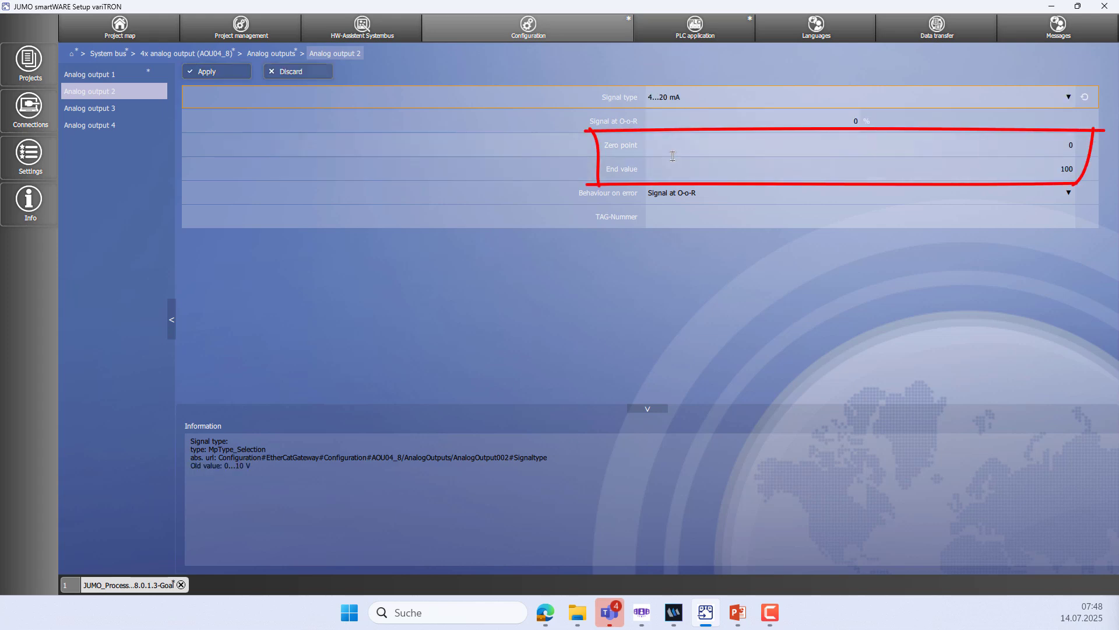
left_click(233, 72)
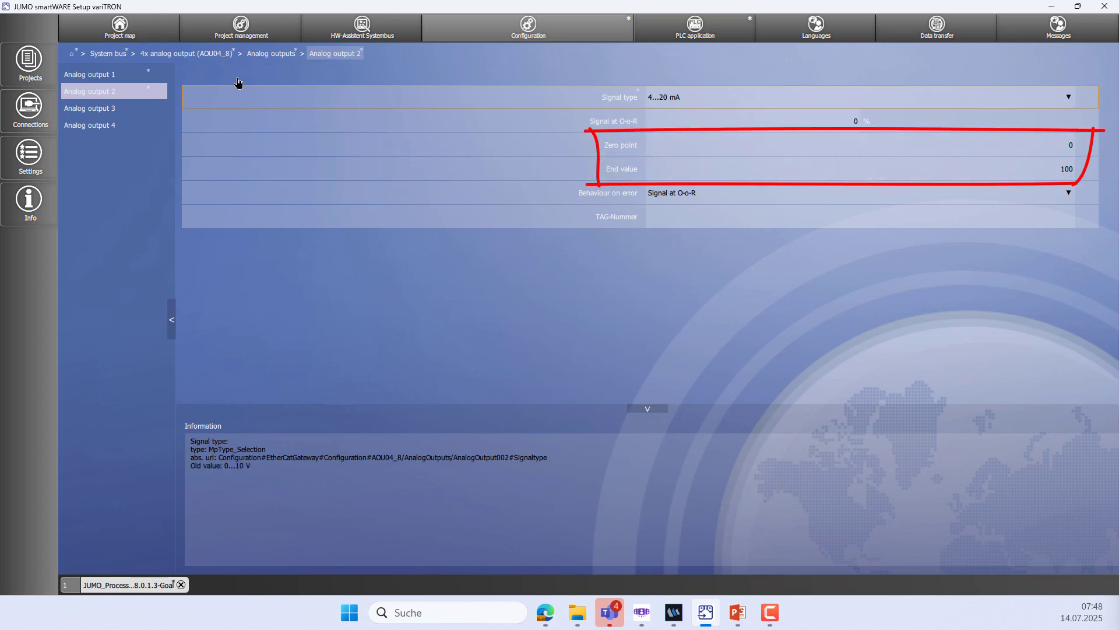
Connect to the variTRON 500 webinar device with the password and send the configuration
left_click(71, 54)
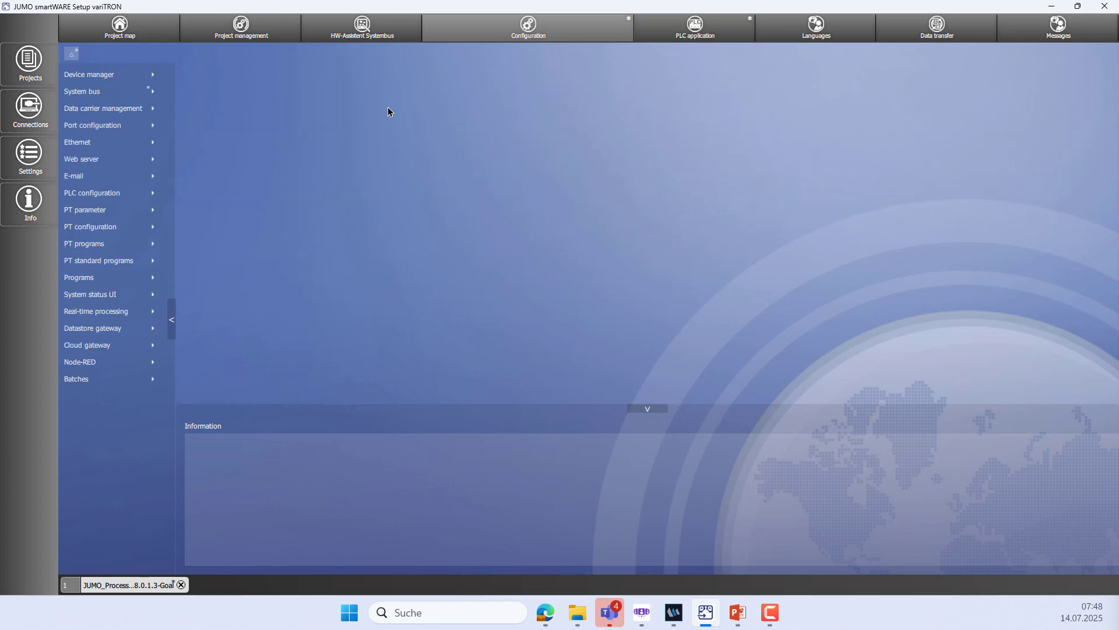
left_click(924, 38)
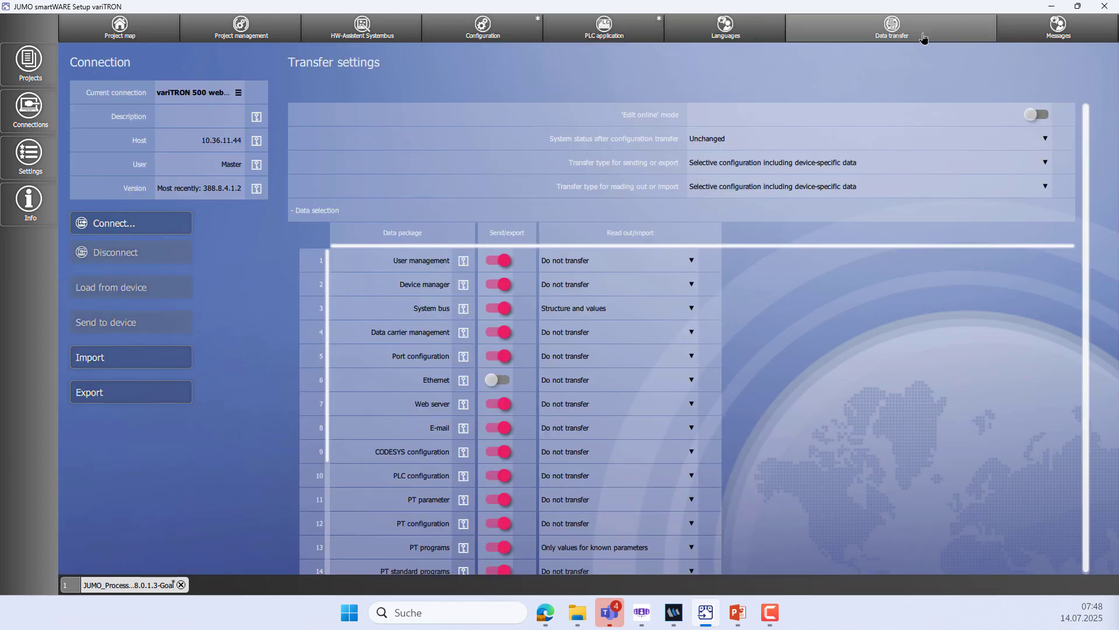
left_click(137, 233)
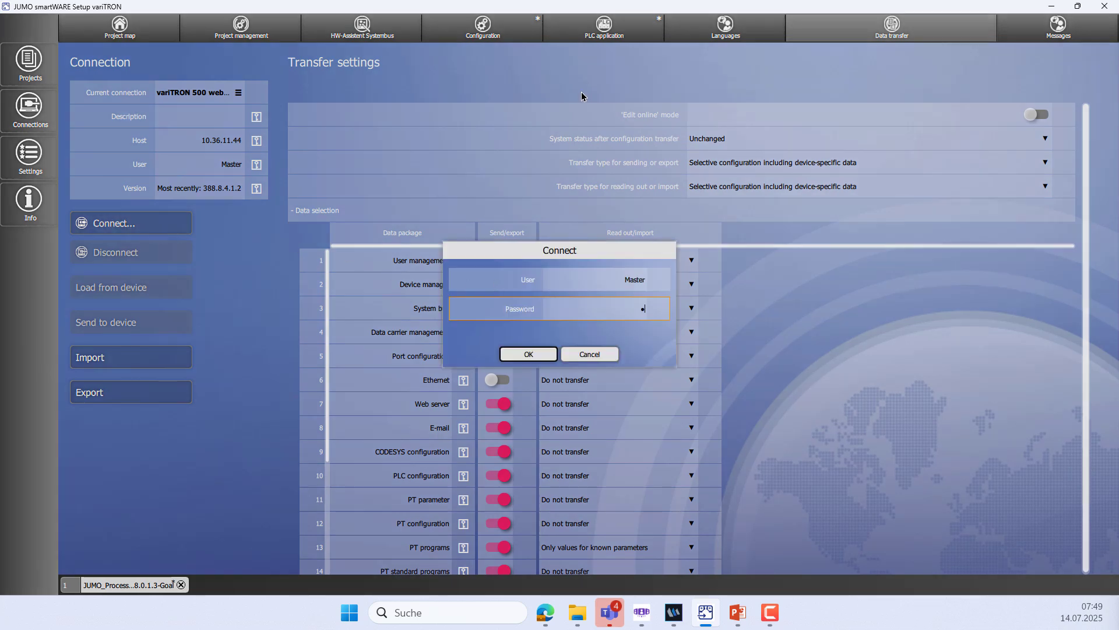
key("Return")
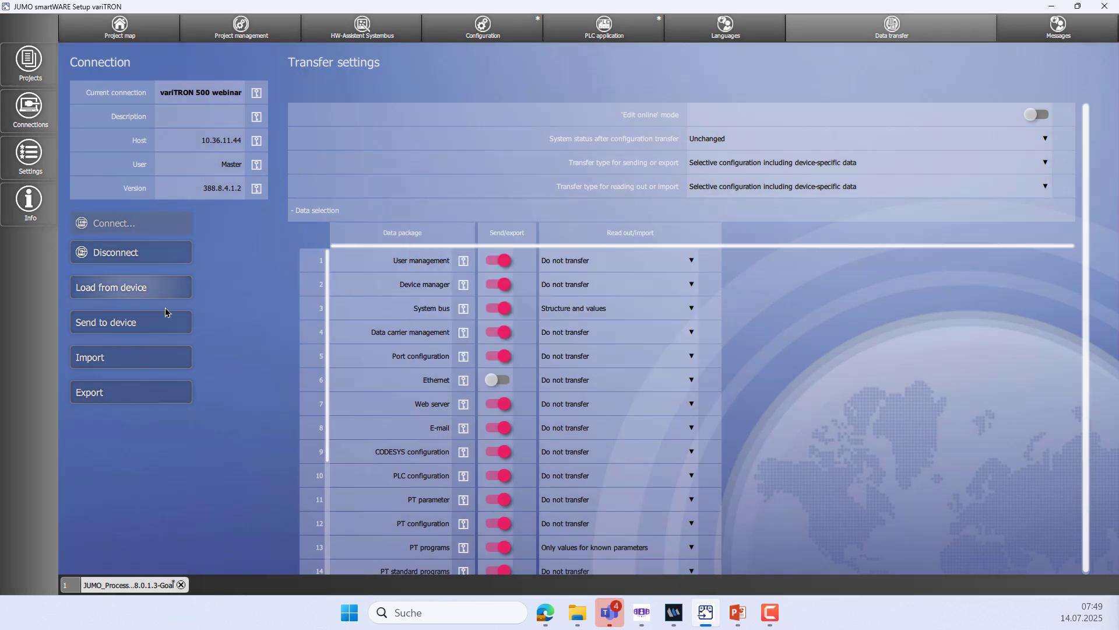
left_click(121, 322)
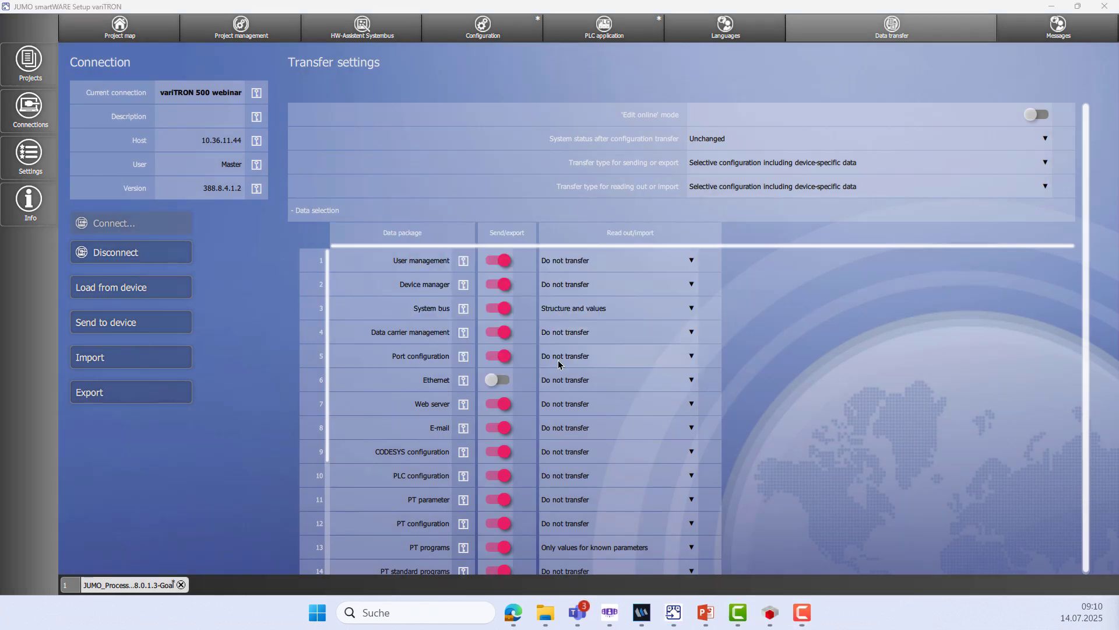
In Web Cockpit, open Controller 1's Temp.-Chamber controller page
left_click(518, 615)
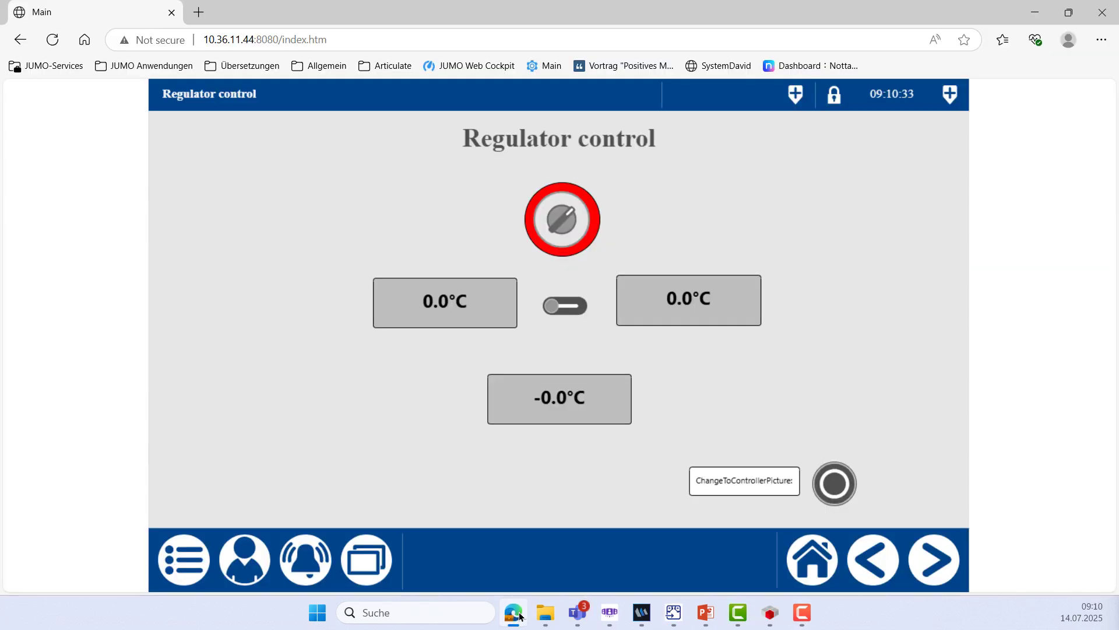
left_click(376, 566)
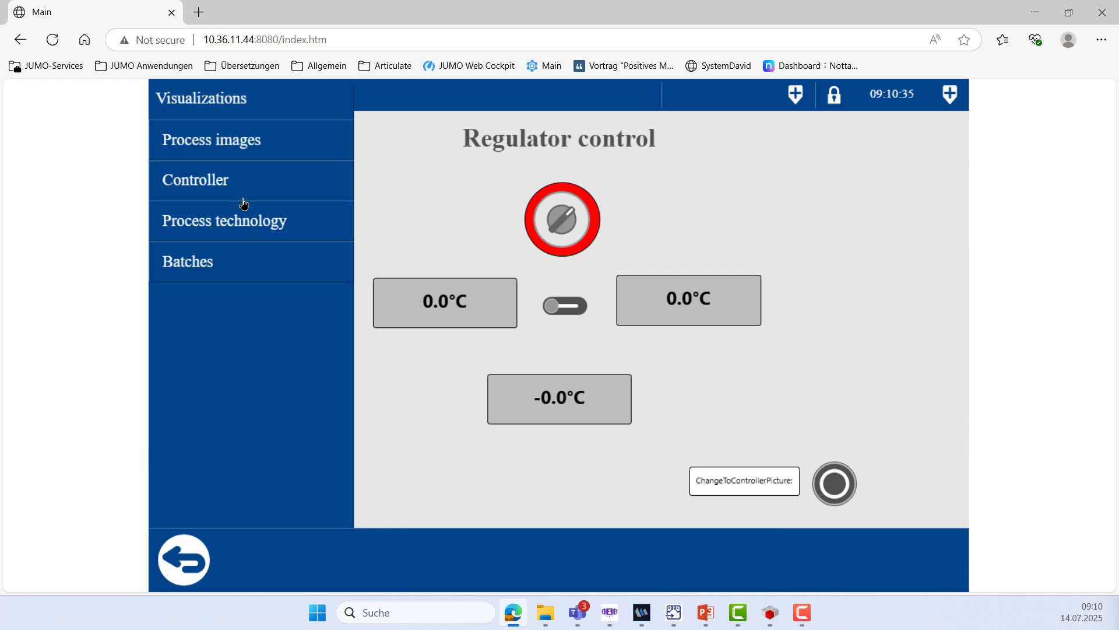
left_click(243, 188)
left_click(264, 149)
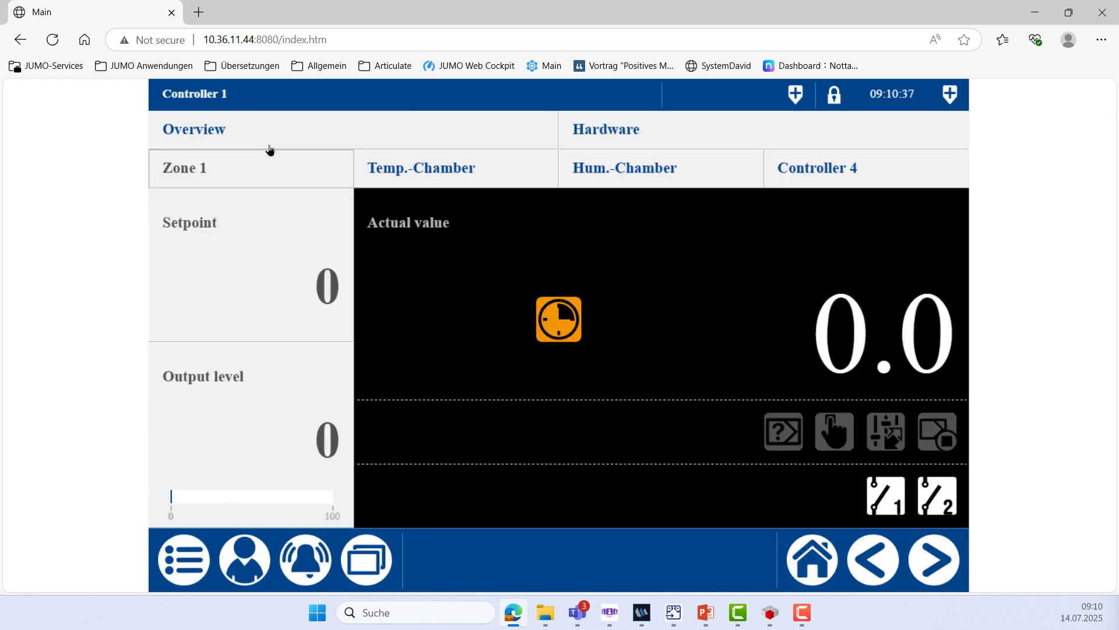
left_click(446, 173)
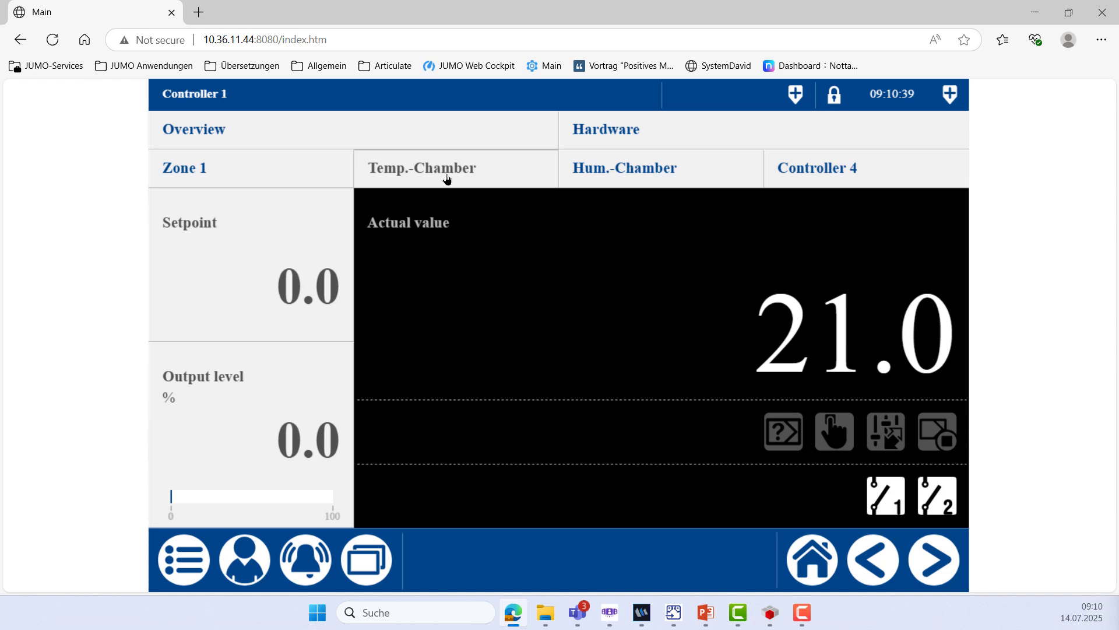
Log on as the Master user with the account password
left_click(246, 577)
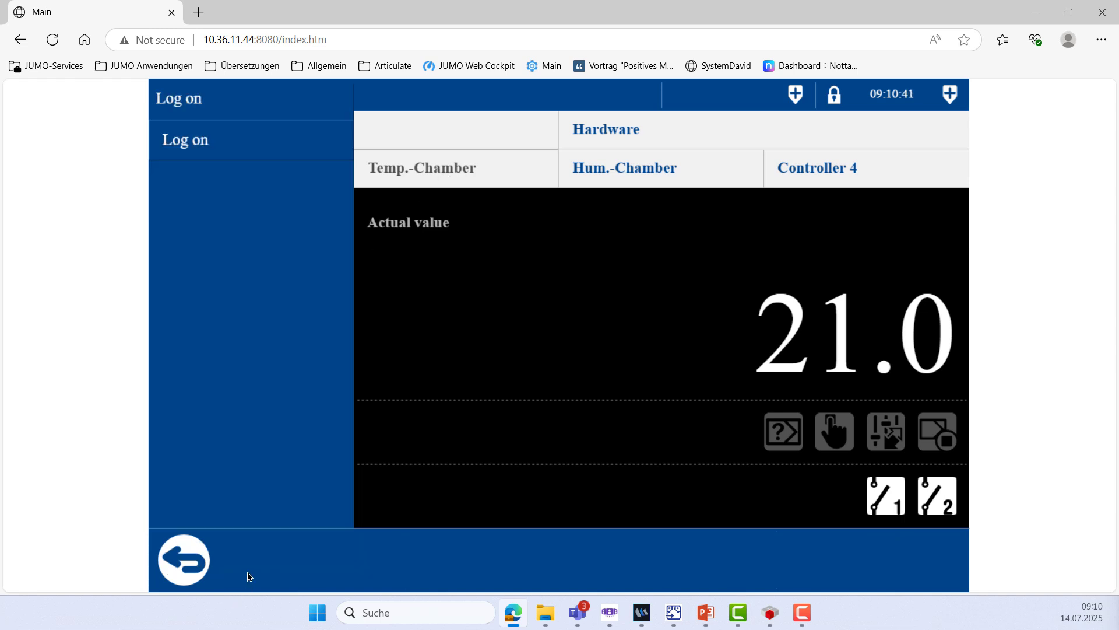
left_click(221, 153)
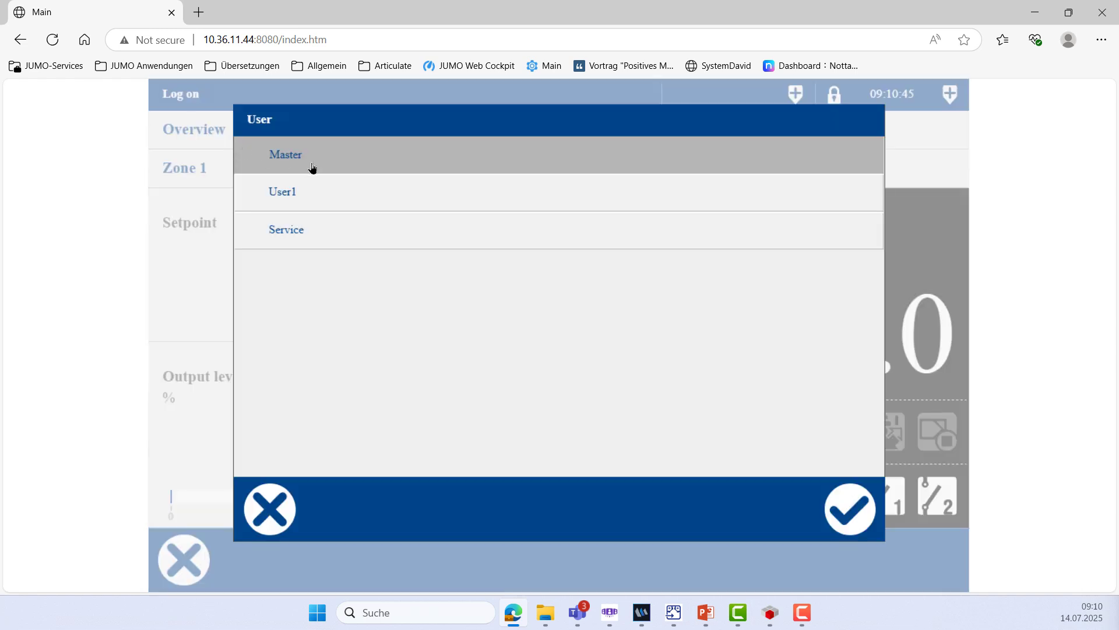
left_click(836, 513)
left_click(691, 242)
left_click(335, 241)
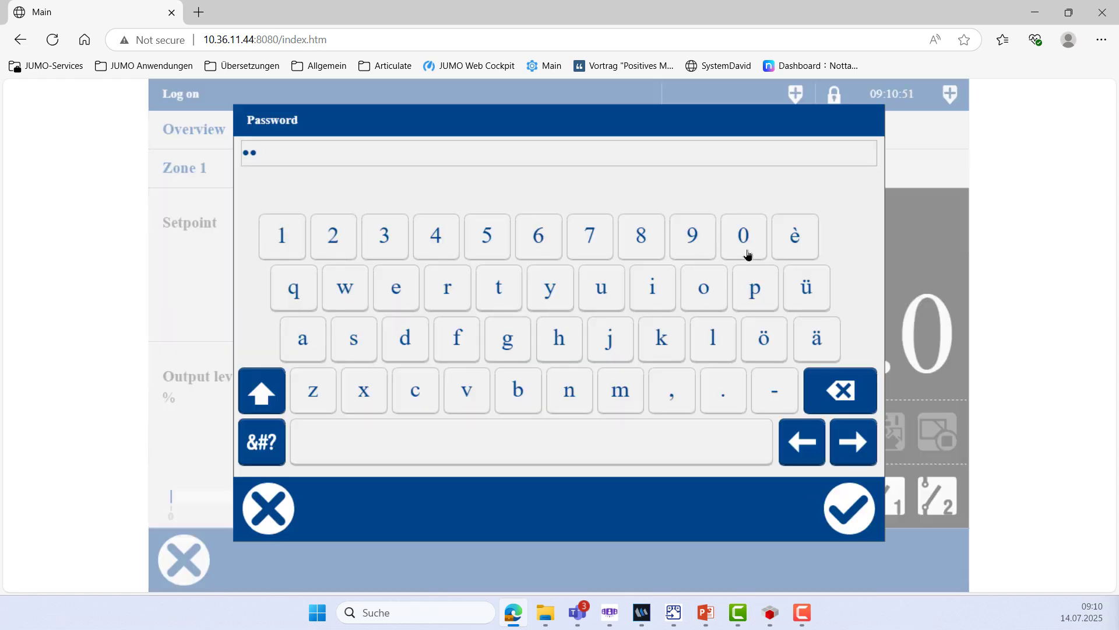
double_click(747, 253)
left_click(849, 509)
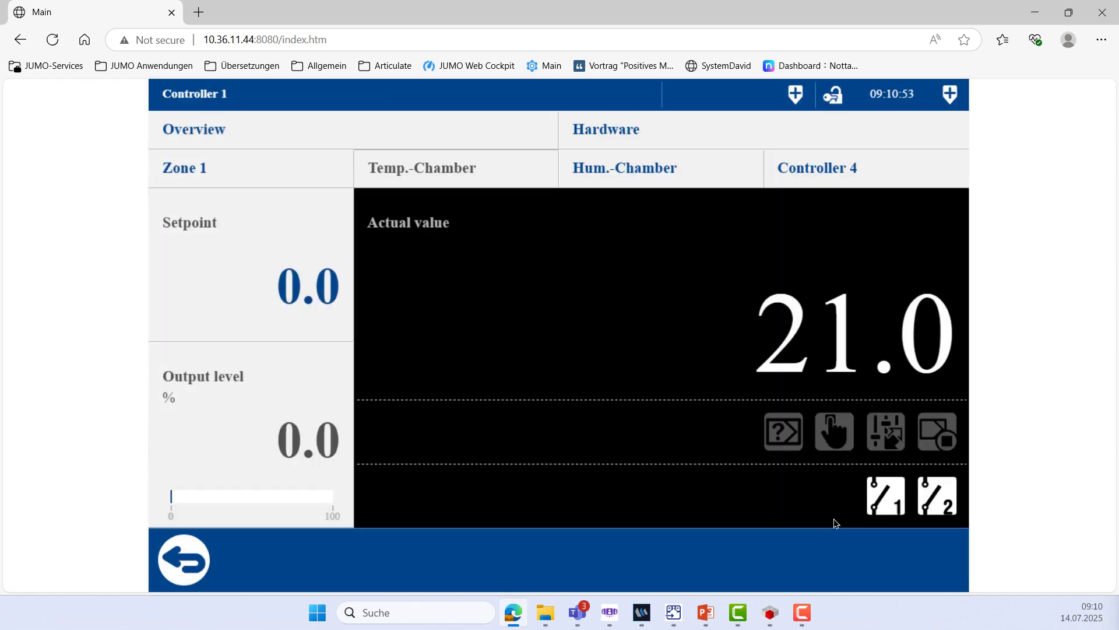
Set the Temp.-Chamber setpoint to 180.0 and start its self-optimization
left_click(286, 280)
left_click(498, 364)
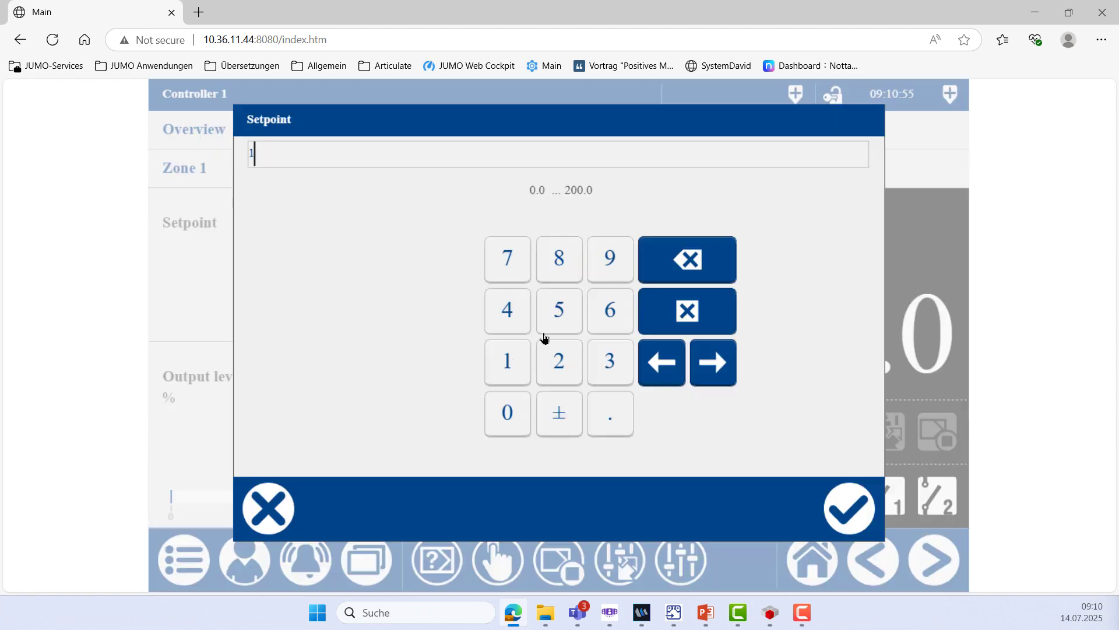
left_click(558, 277)
left_click(512, 421)
left_click(848, 513)
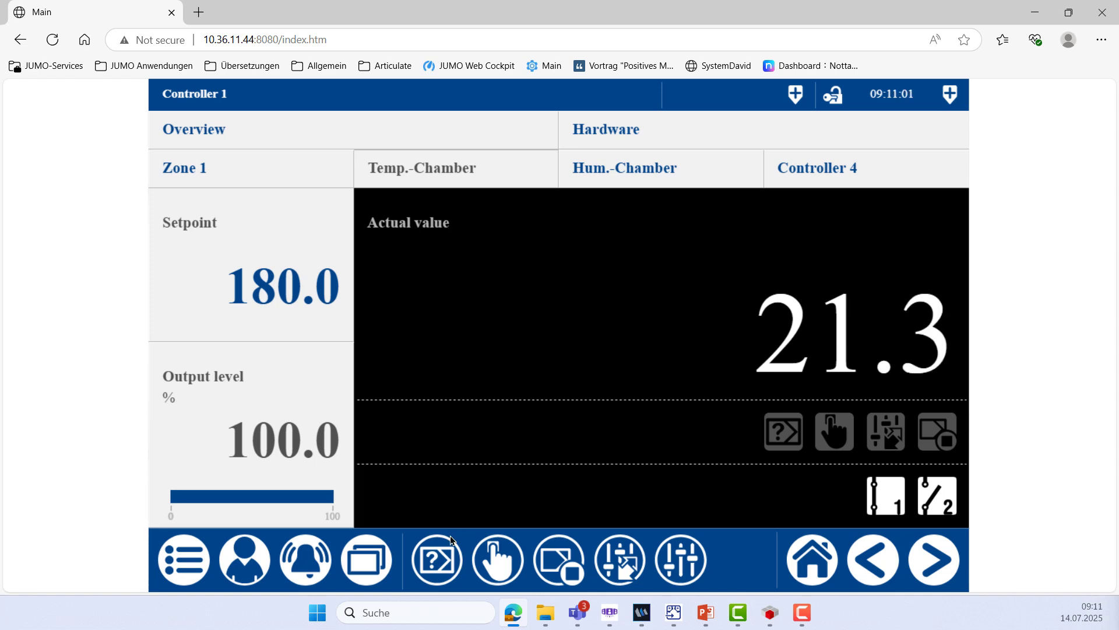
left_click(439, 562)
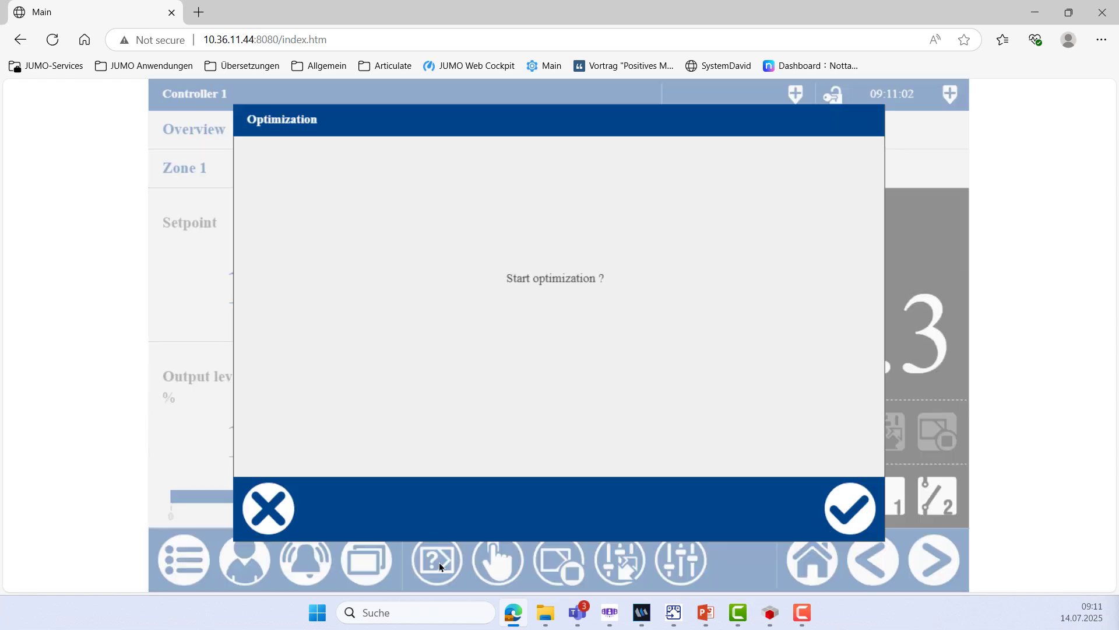
left_click(852, 520)
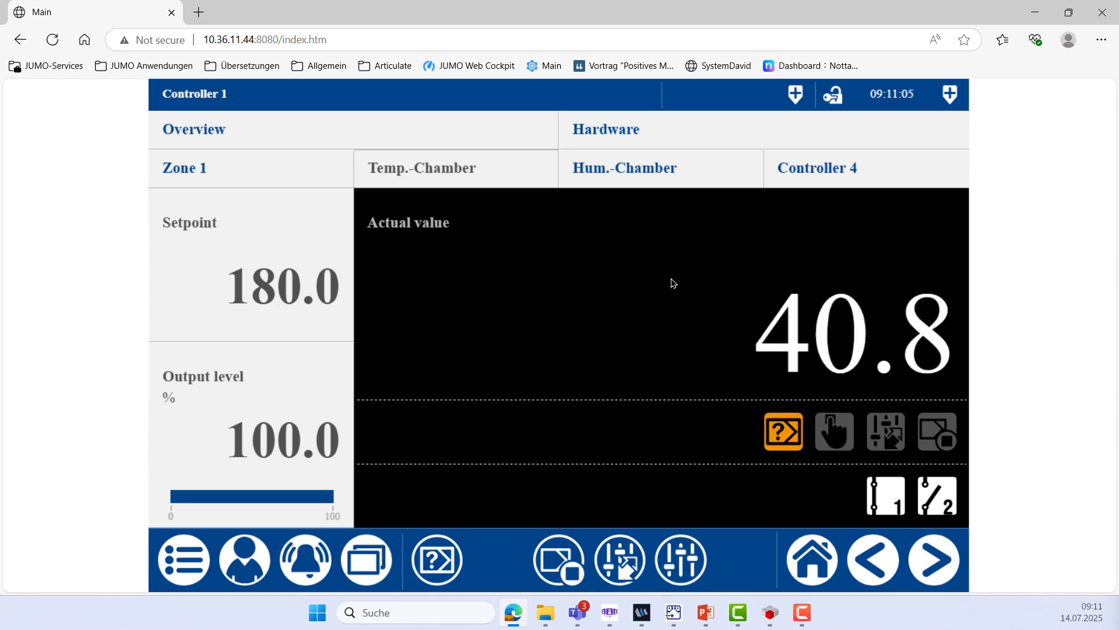
Set the Hum.-Chamber setpoint to 80.0, start its self-optimization, then return to Temp.-Chamber
left_click(638, 168)
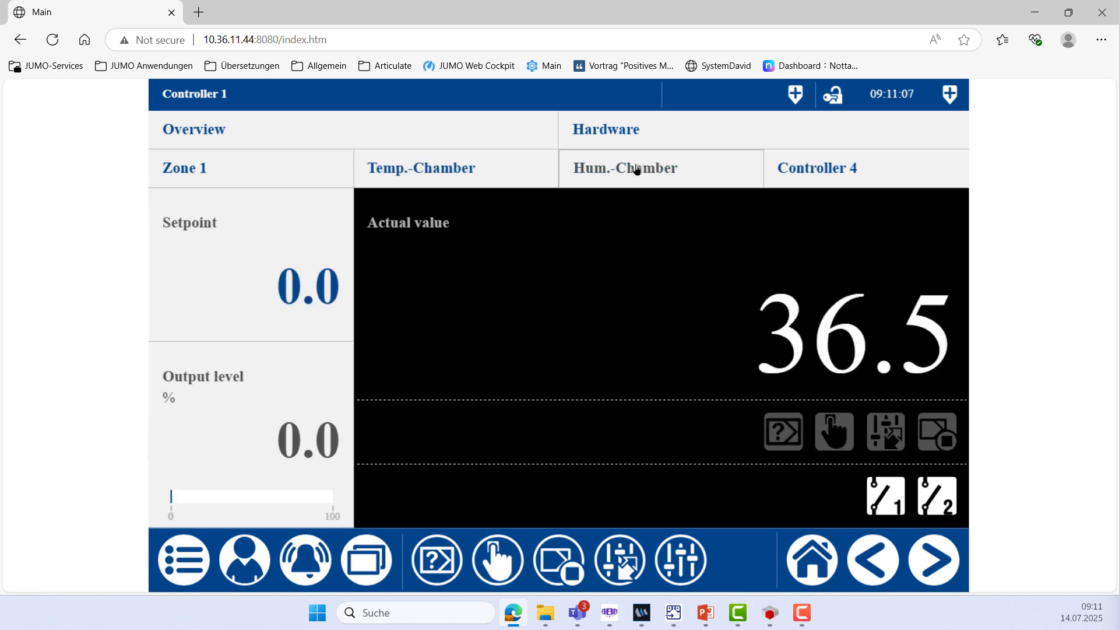
left_click(290, 303)
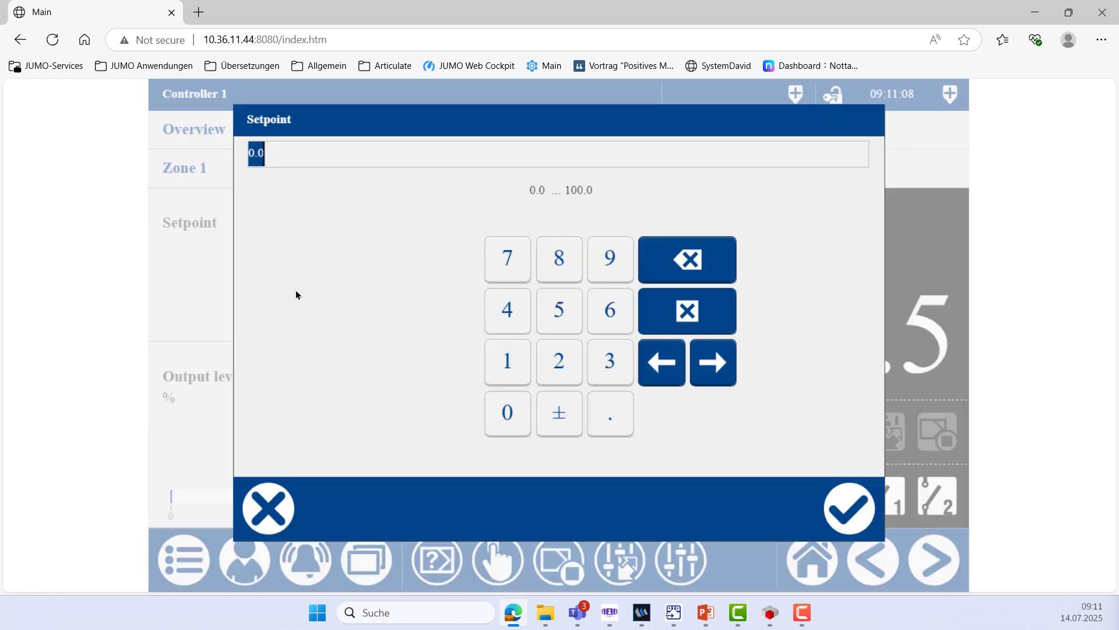
left_click(545, 260)
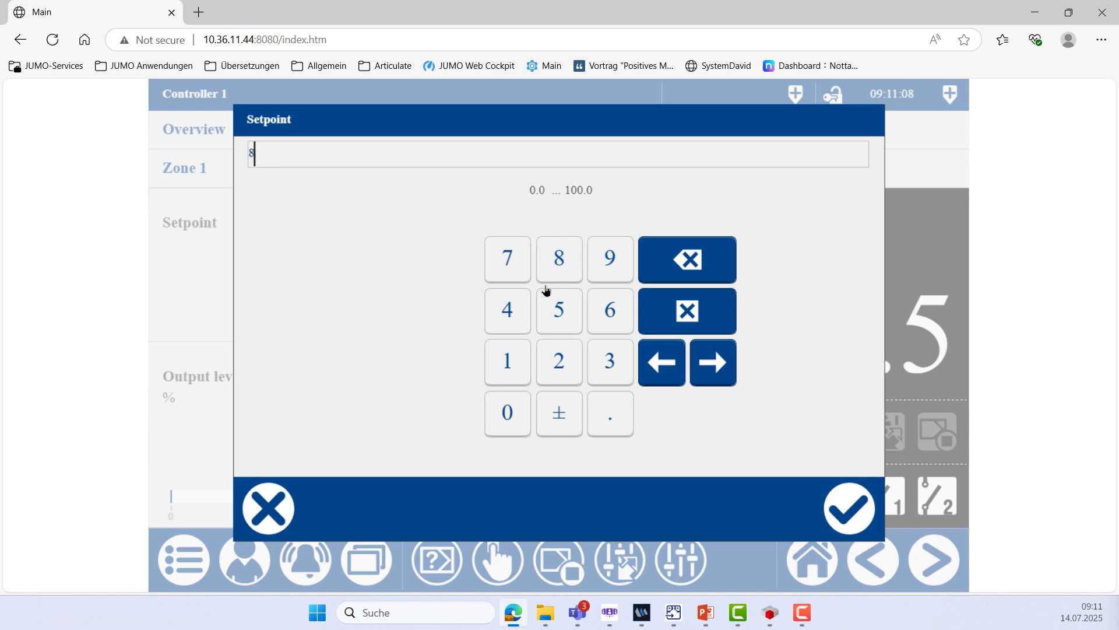
left_click(503, 421)
left_click(842, 515)
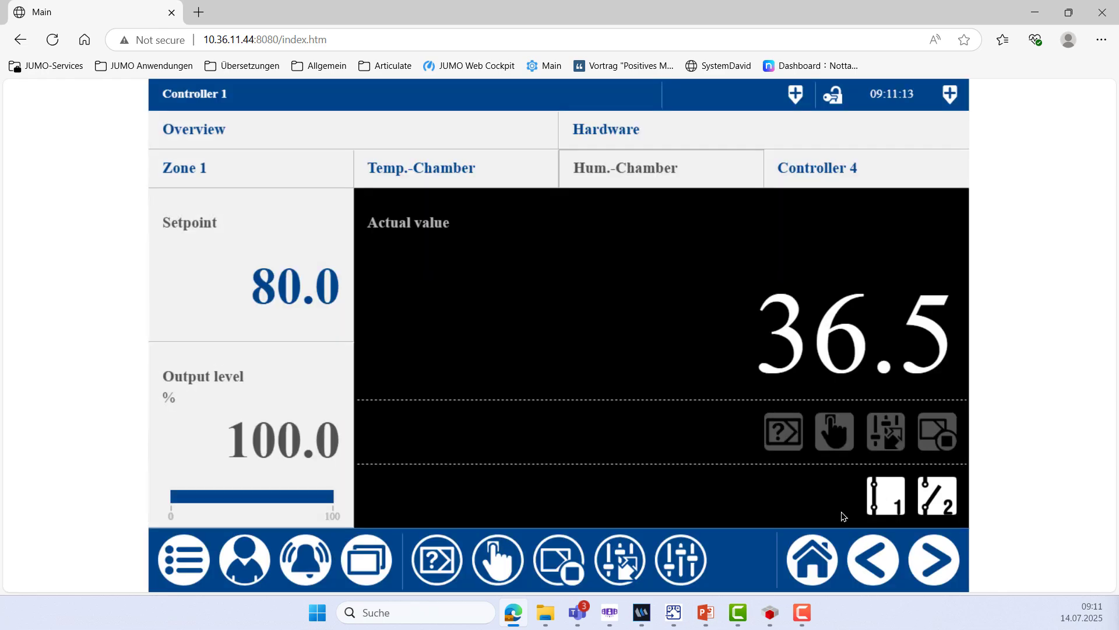
left_click(449, 563)
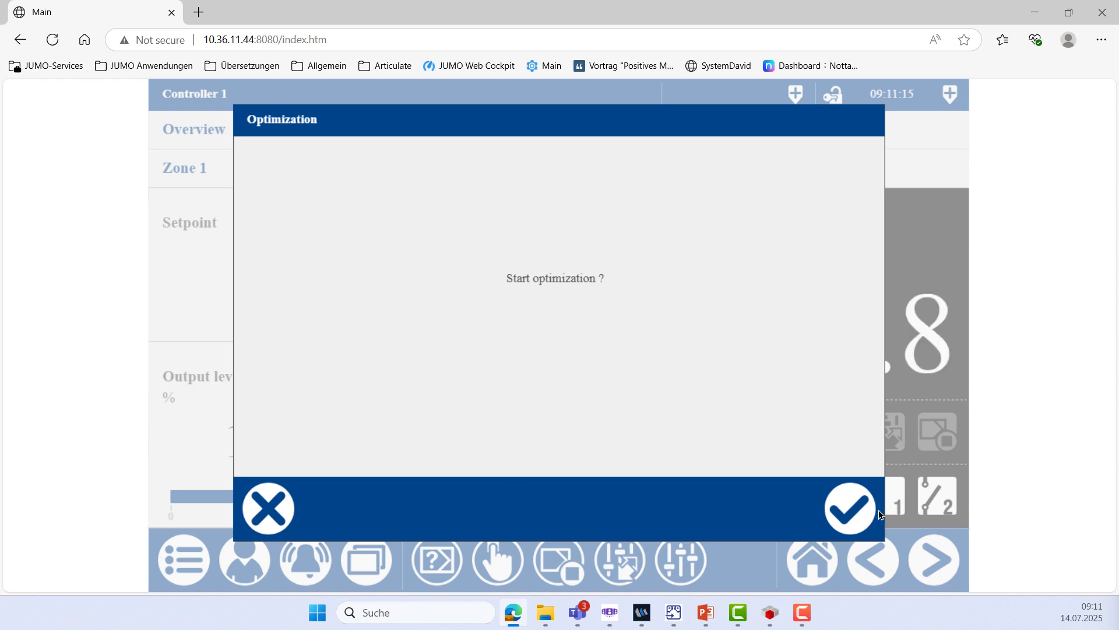
left_click(856, 509)
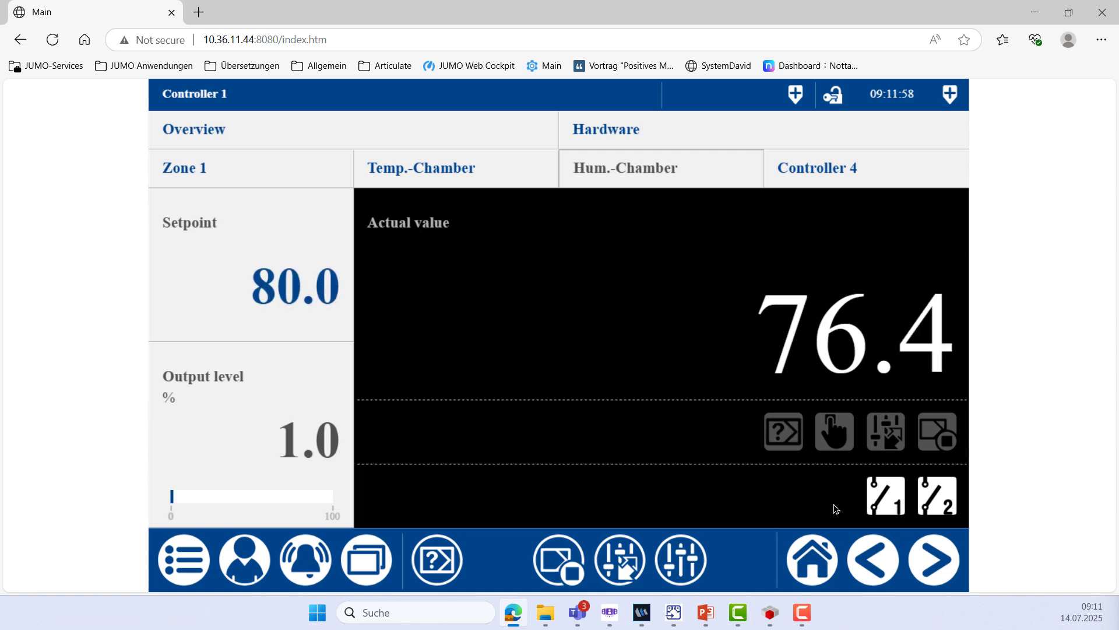
left_click(468, 168)
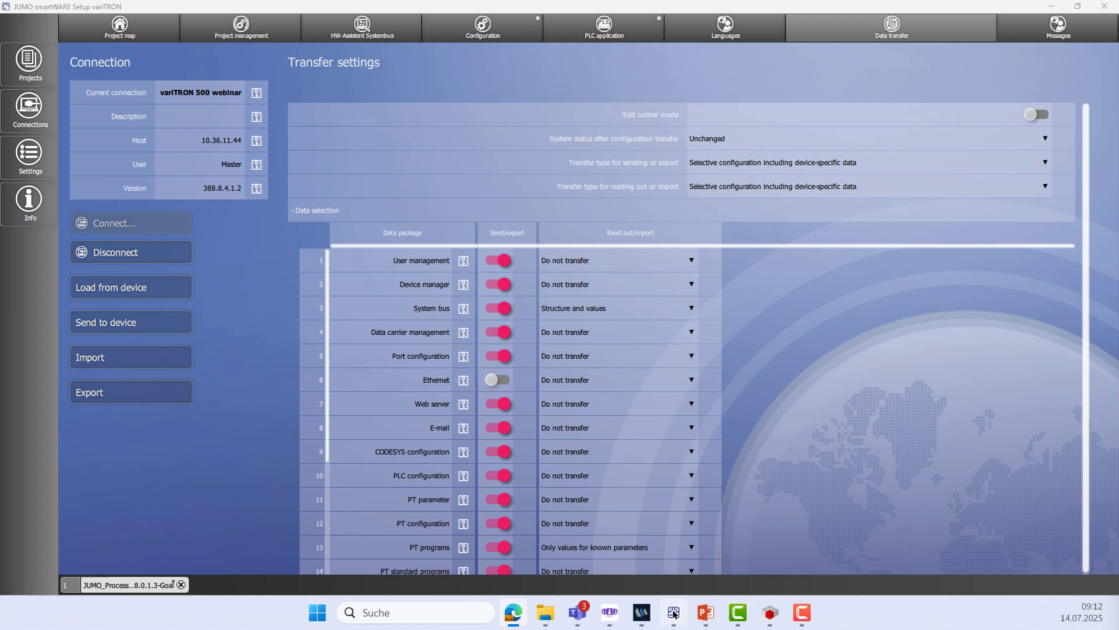
Load the System bus structure and values from the device, then return to the Configuration list
left_click(672, 613)
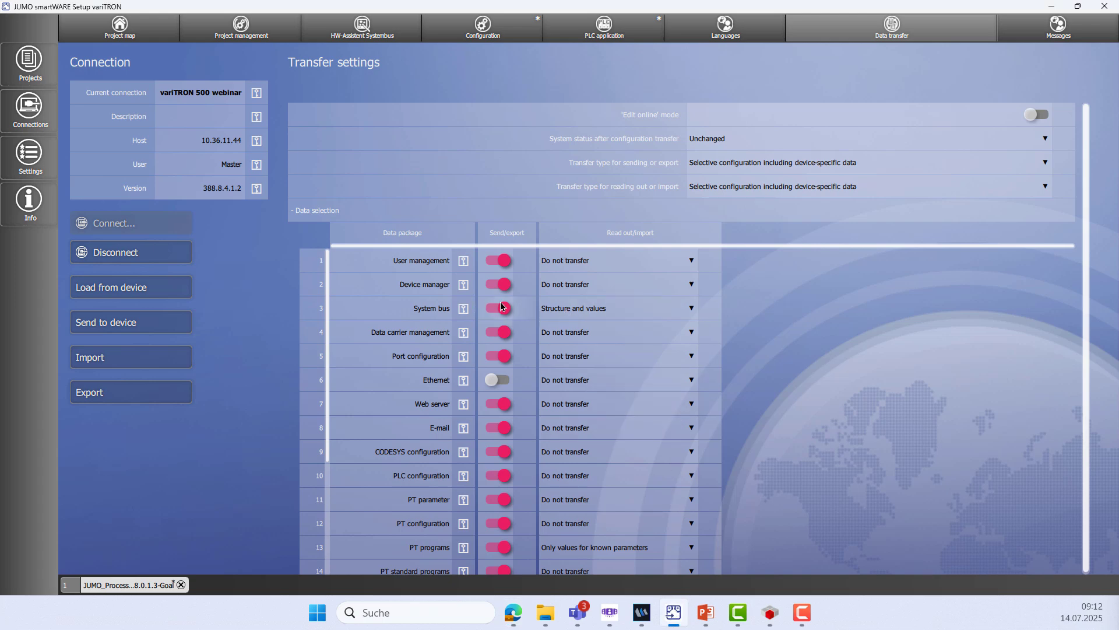
left_click_drag(638, 310, 682, 311)
left_click(145, 289)
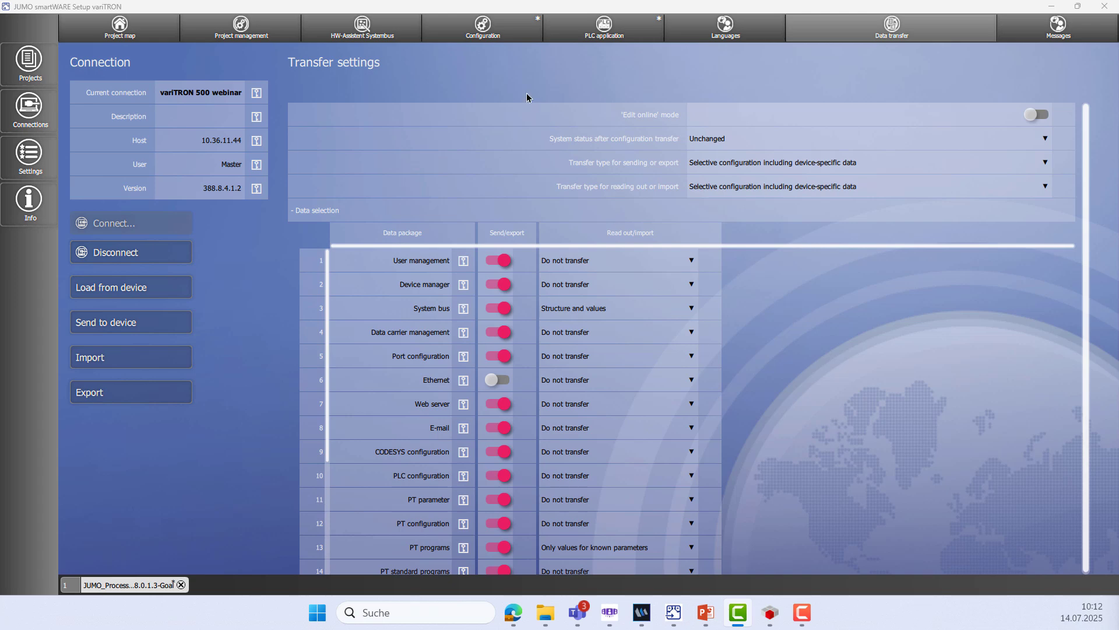
left_click(484, 38)
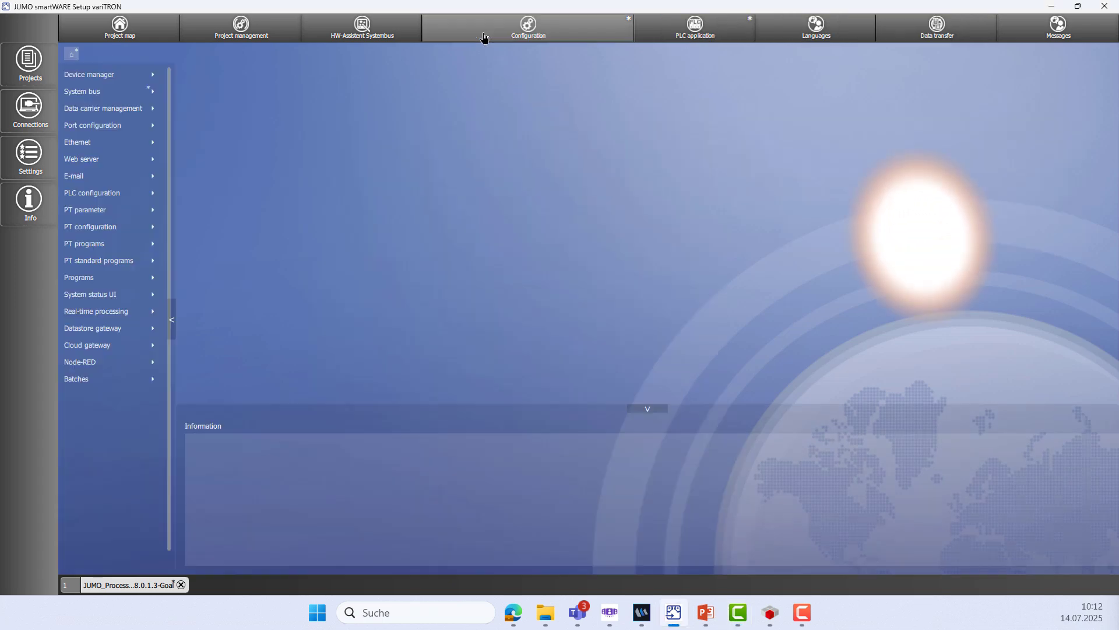
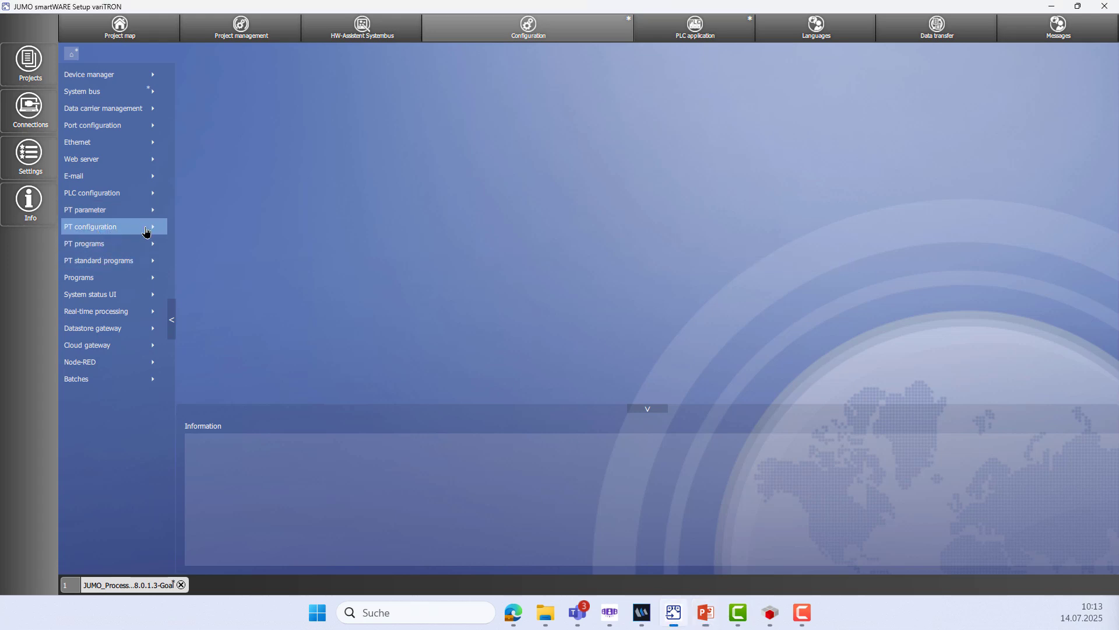
Open PT configuration and browse the Standard system definition and the PT units' system assignment
left_click(146, 232)
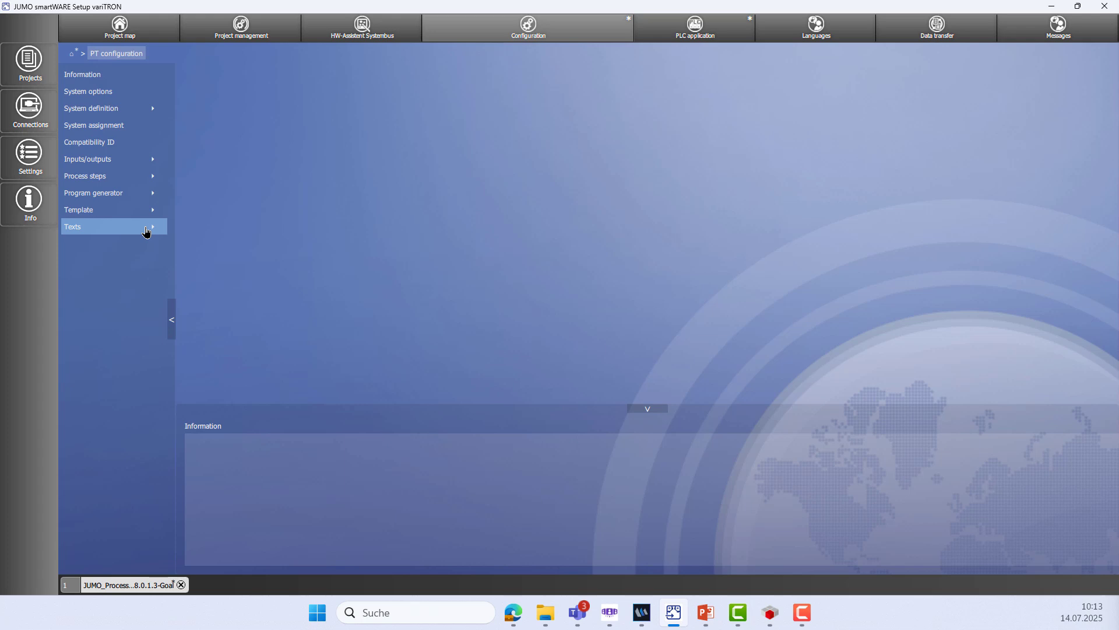
left_click(143, 117)
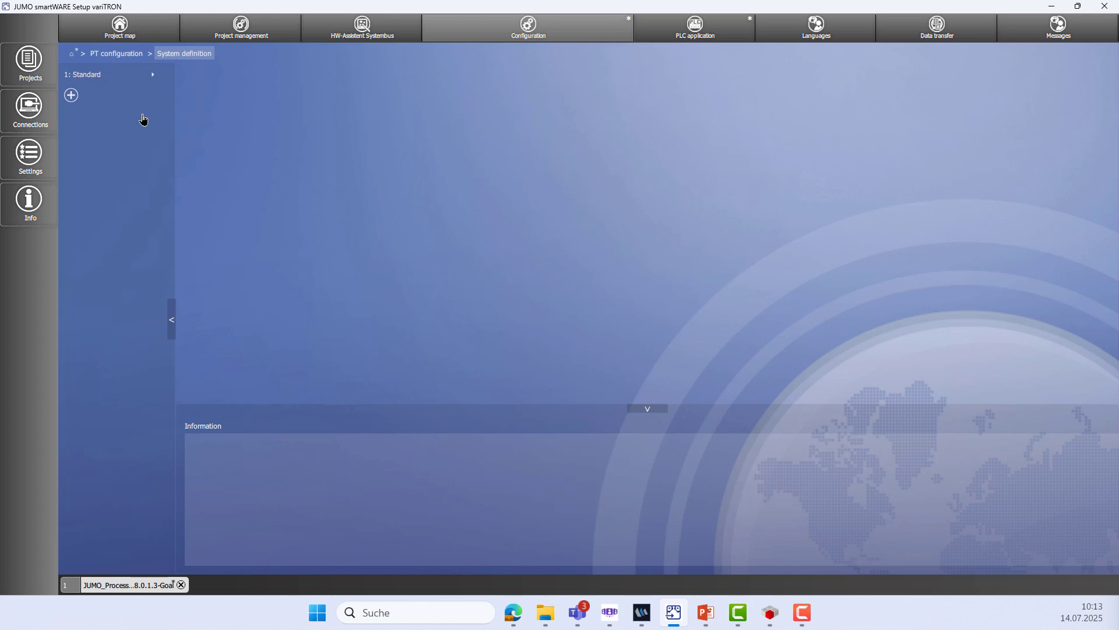
left_click(119, 75)
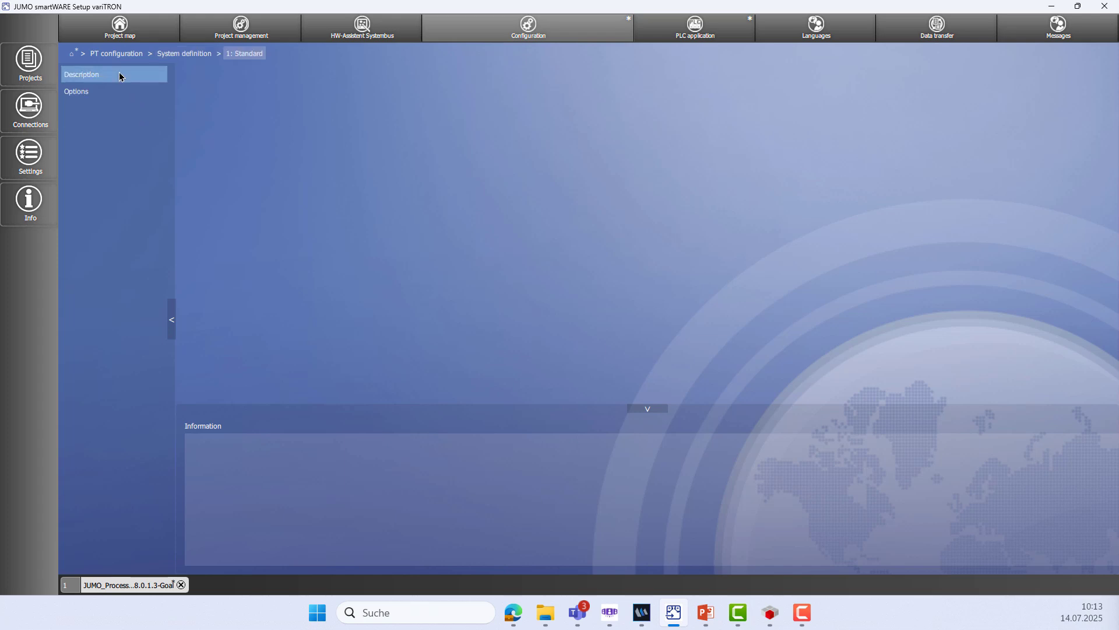
left_click(119, 77)
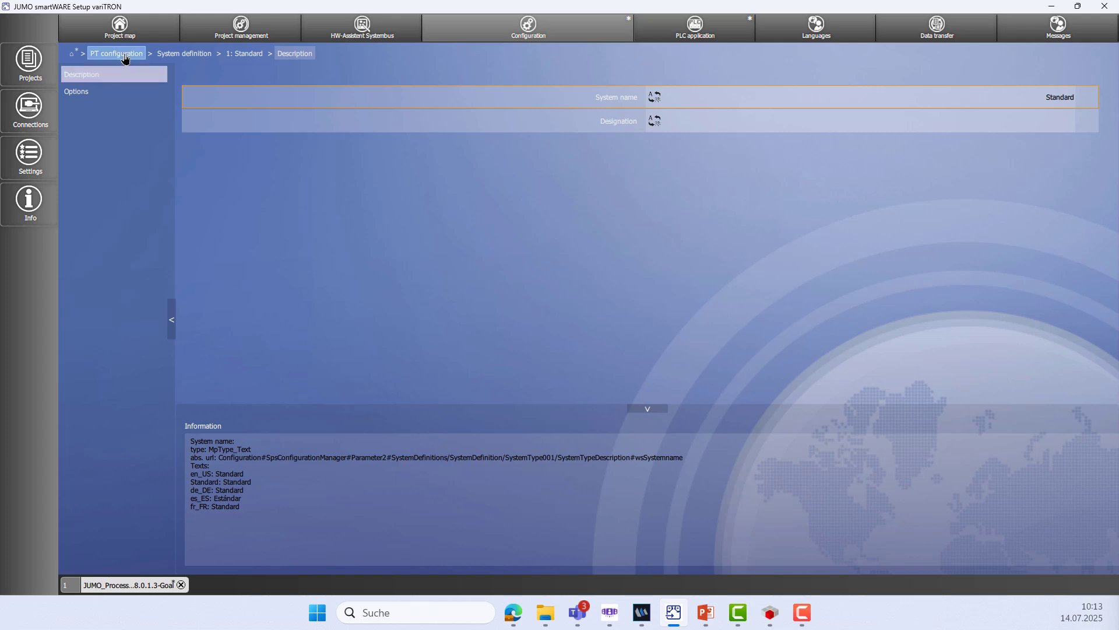
left_click(124, 56)
left_click(121, 127)
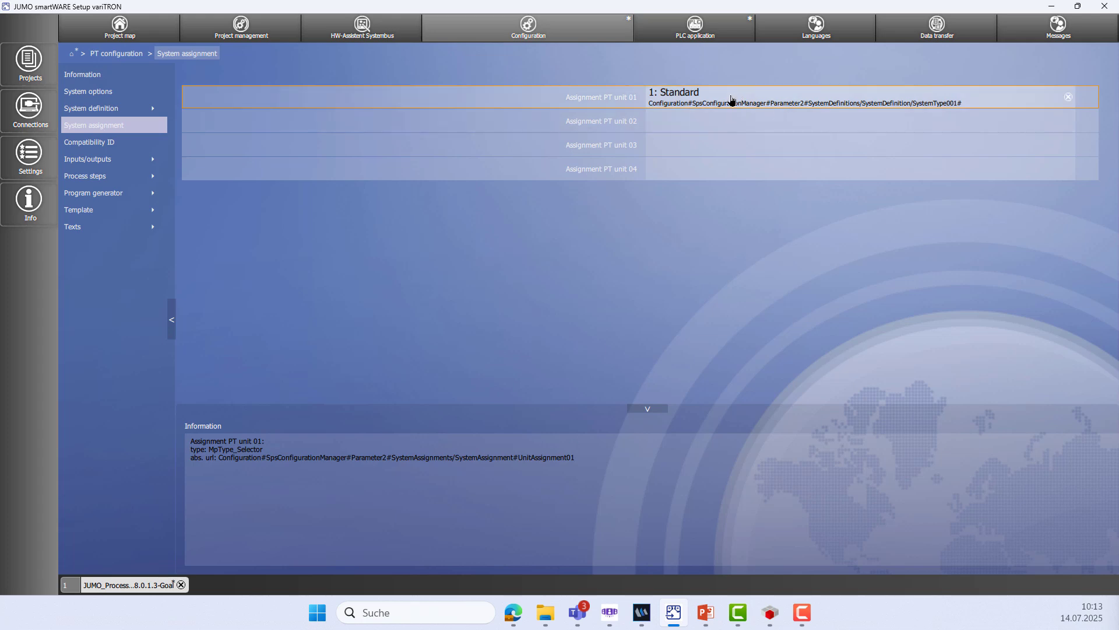
left_click(119, 57)
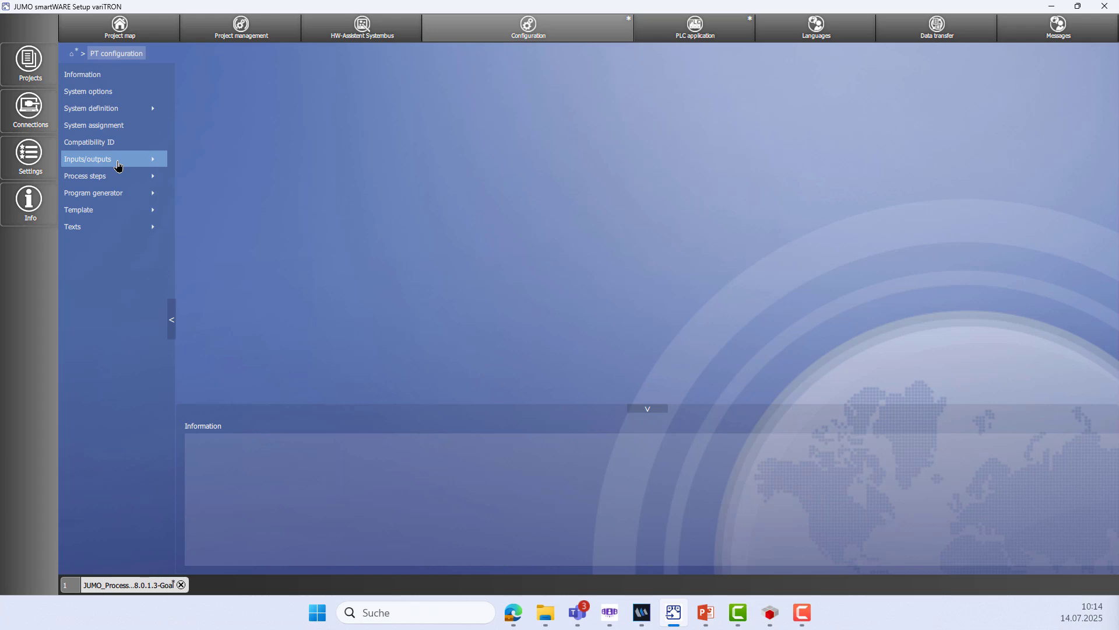
In PT Inputs/outputs, look through States and Section time, then open the Analog values table
left_click(119, 166)
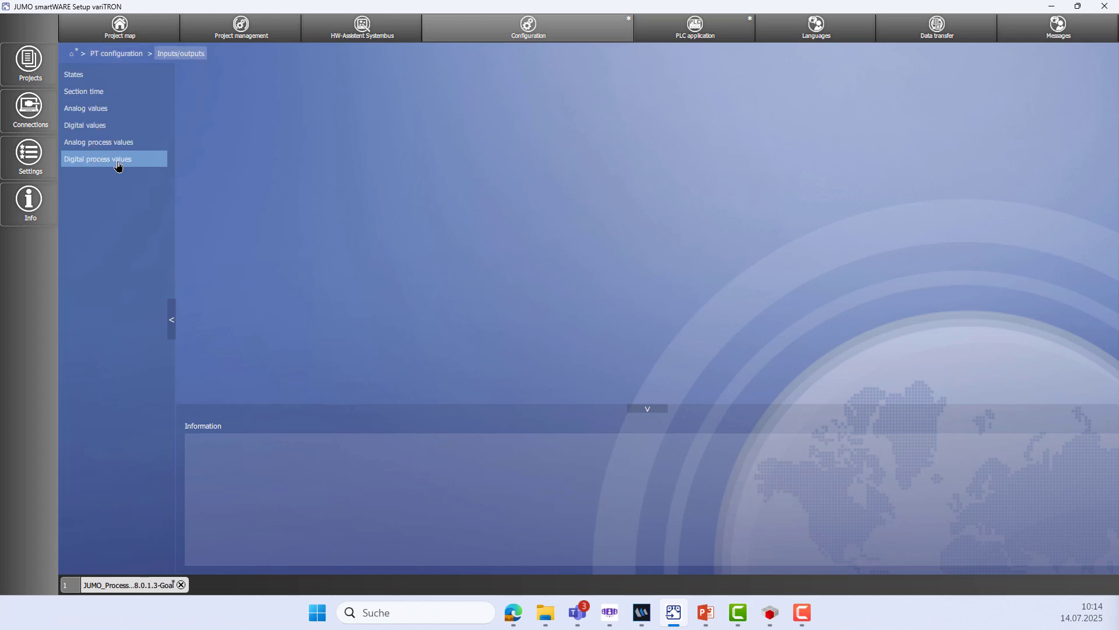
left_click(105, 80)
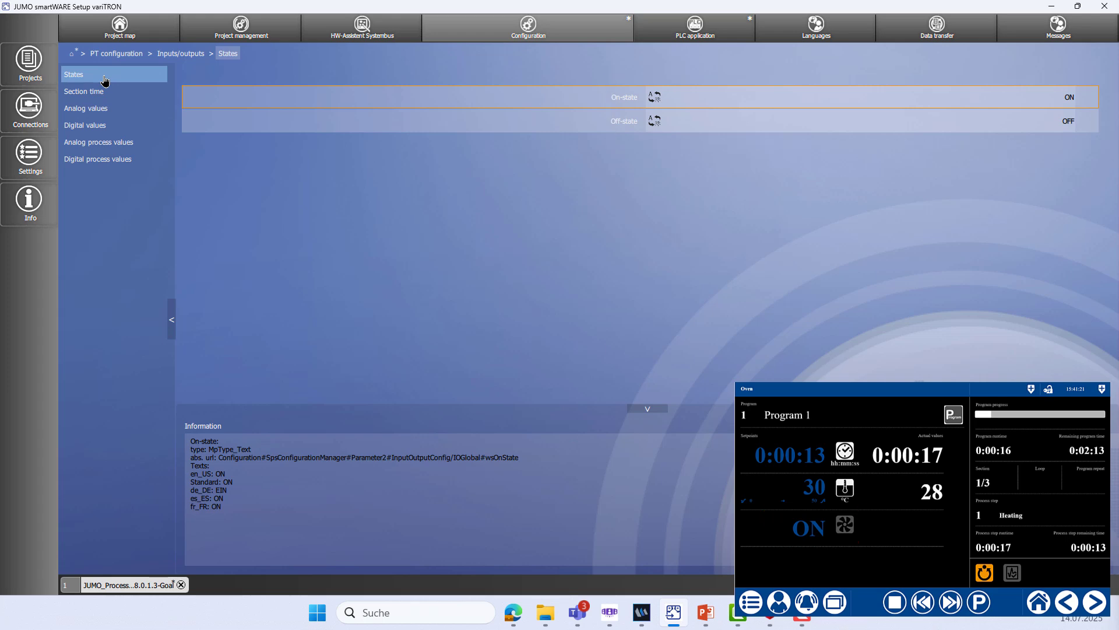
left_click(138, 98)
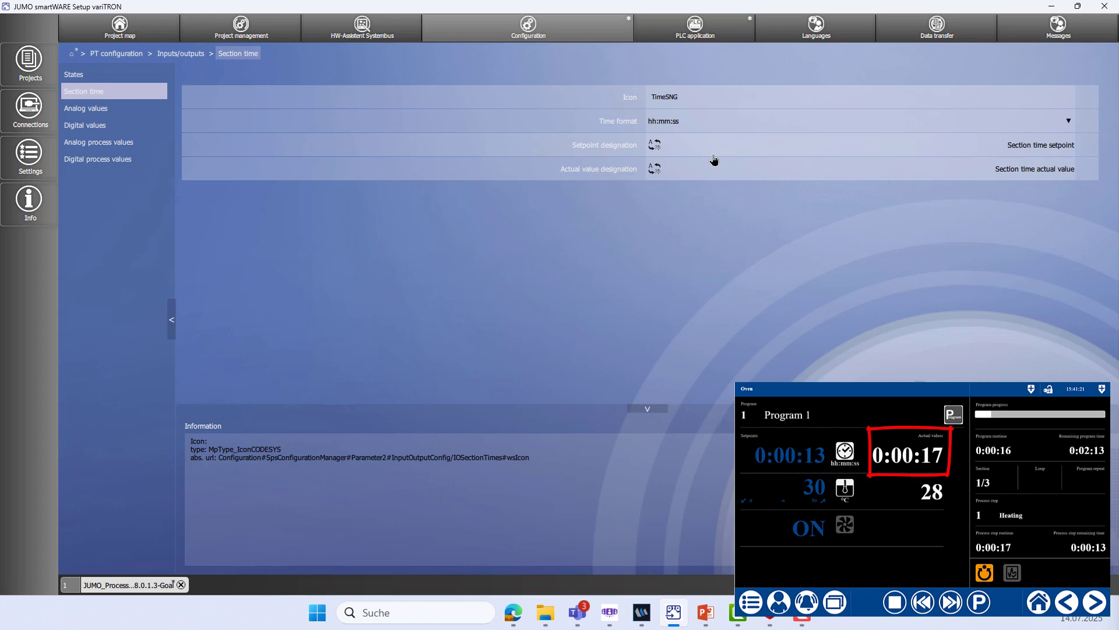
left_click(115, 110)
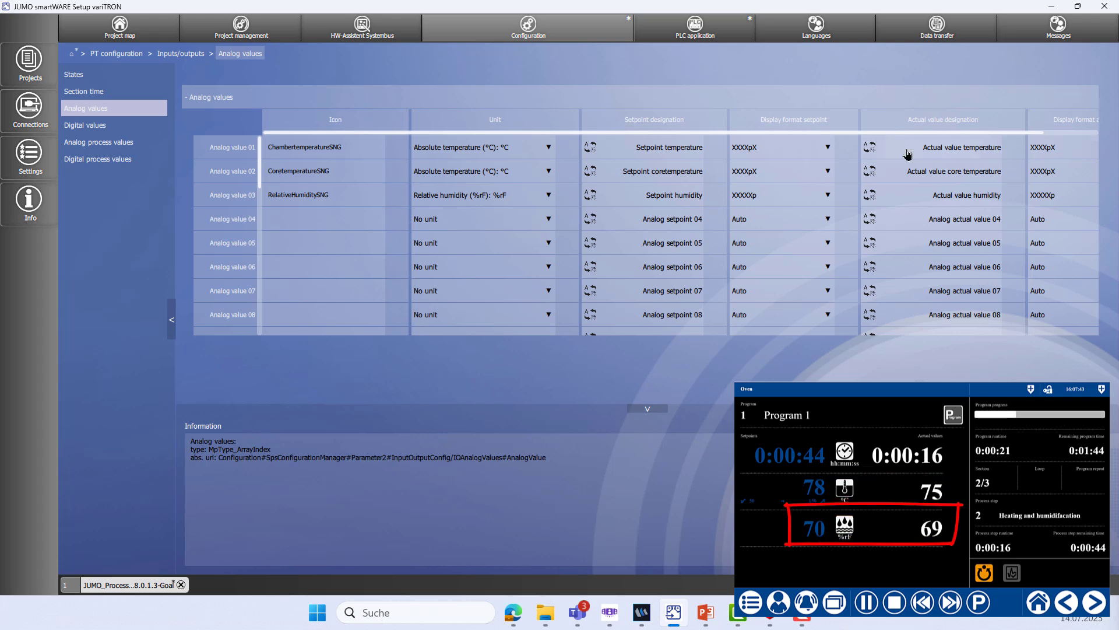
Give analog value 02 the HumiditySNG icon and the relative humidity unit %rF
left_click(342, 176)
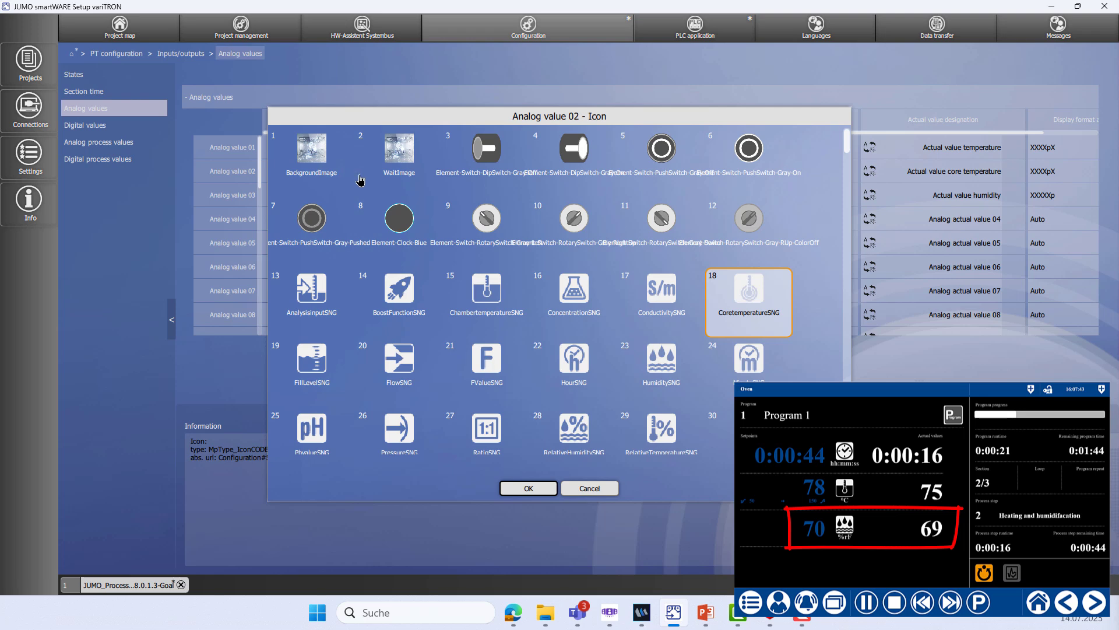
left_click(671, 362)
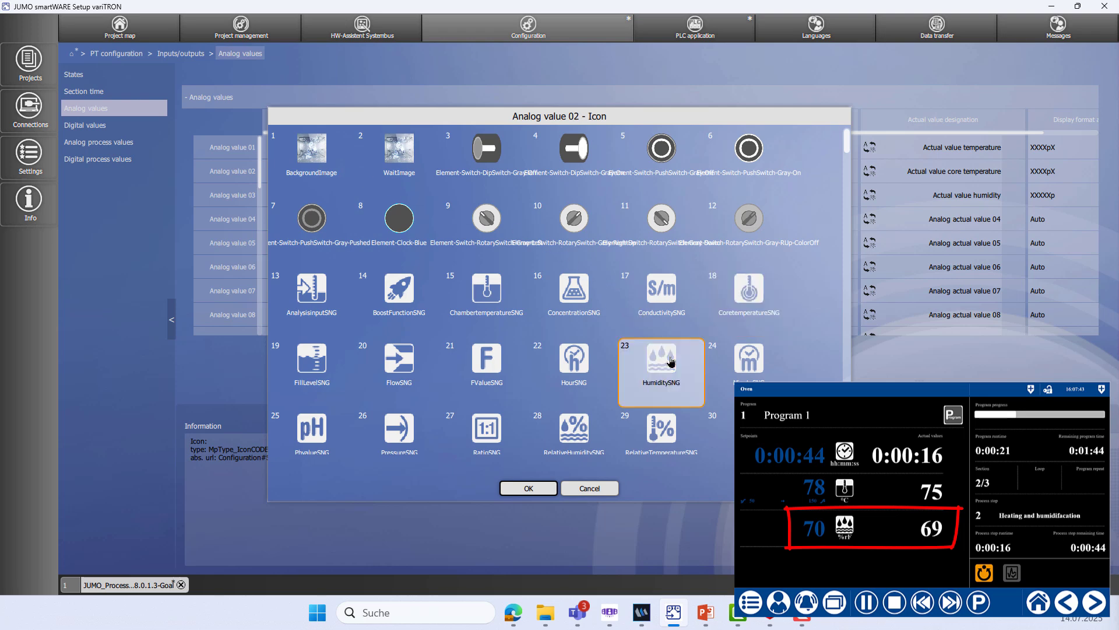
left_click(532, 490)
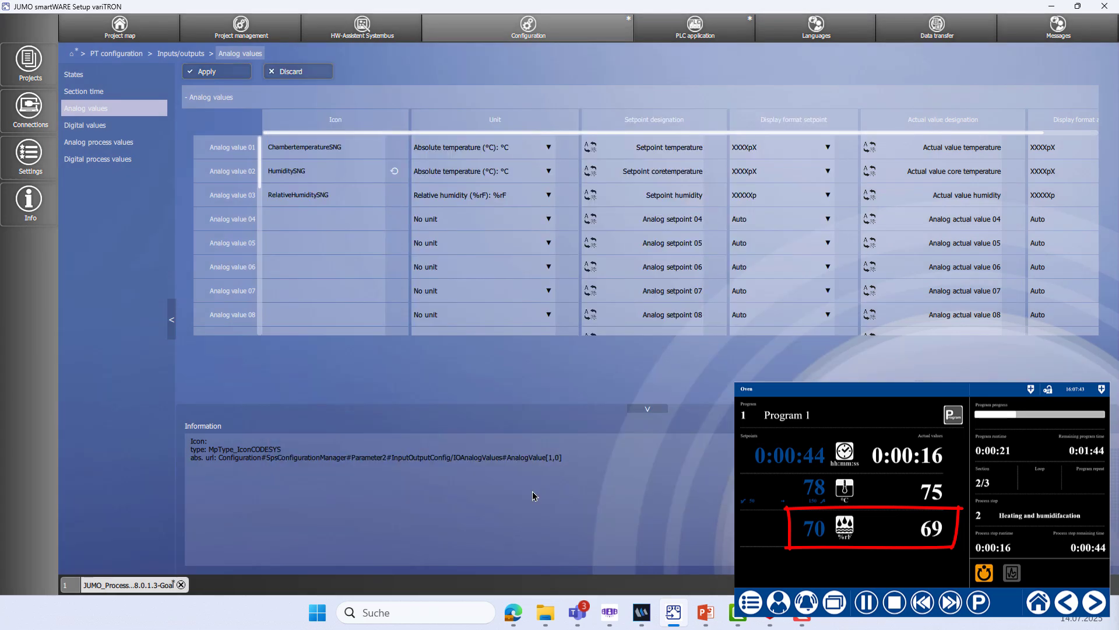
left_click(532, 175)
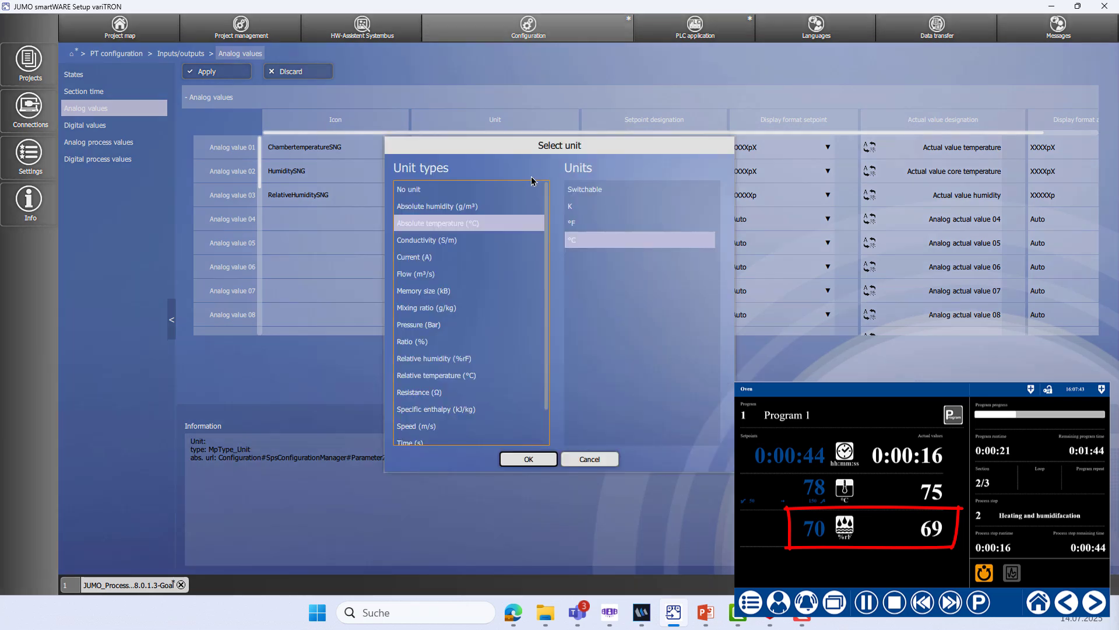
left_click(513, 358)
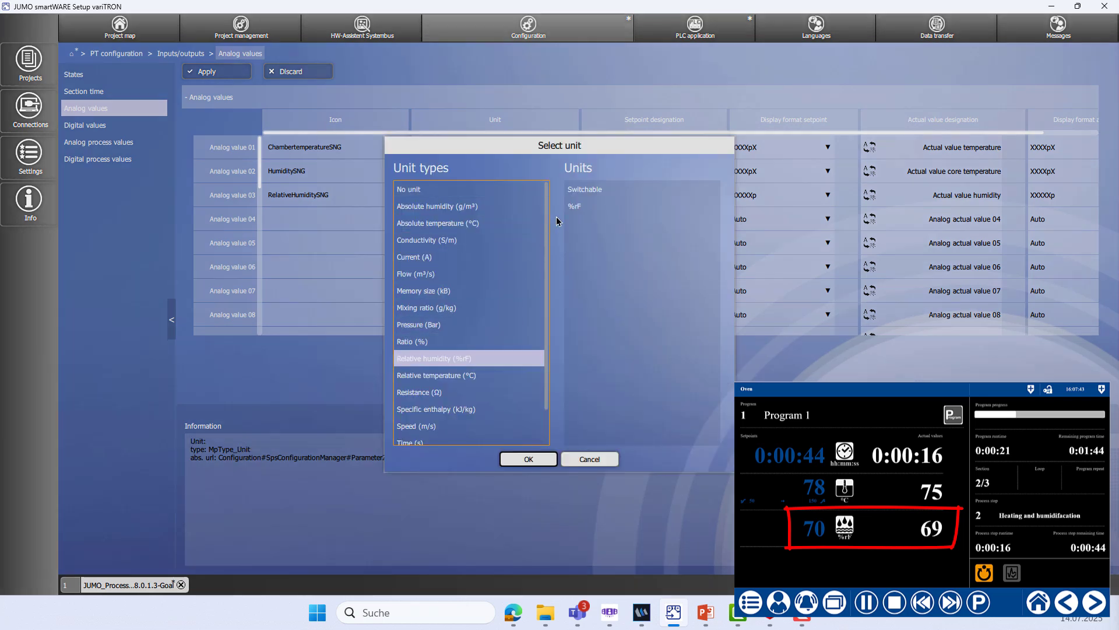
left_click(577, 207)
left_click(532, 459)
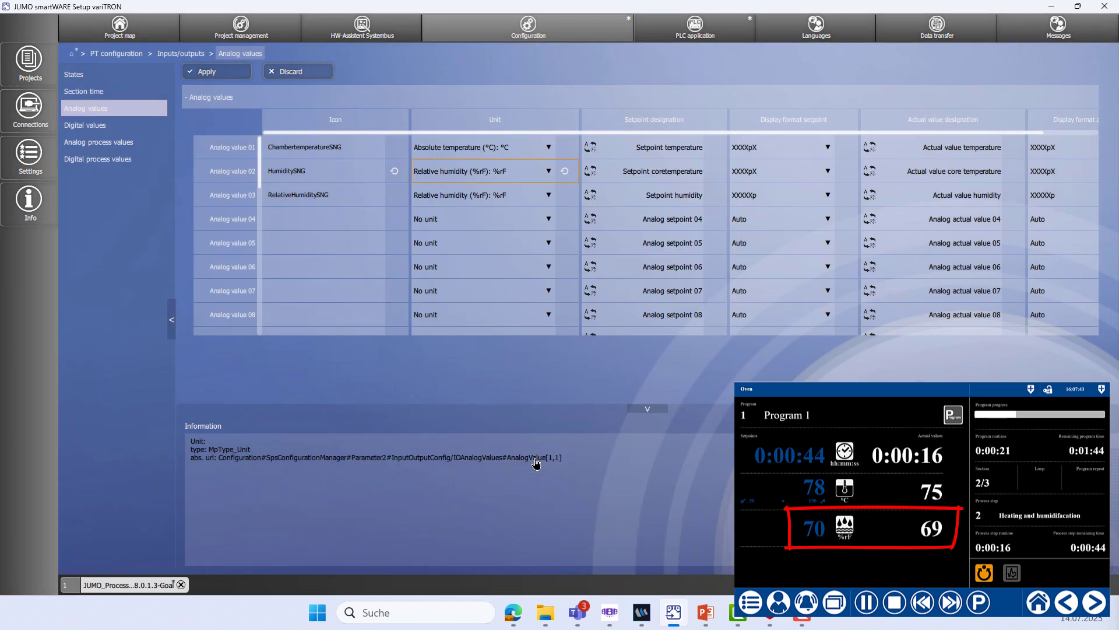
Rename analog value 02's English setpoint designation to 'Setpoint humidity'
left_click(659, 175)
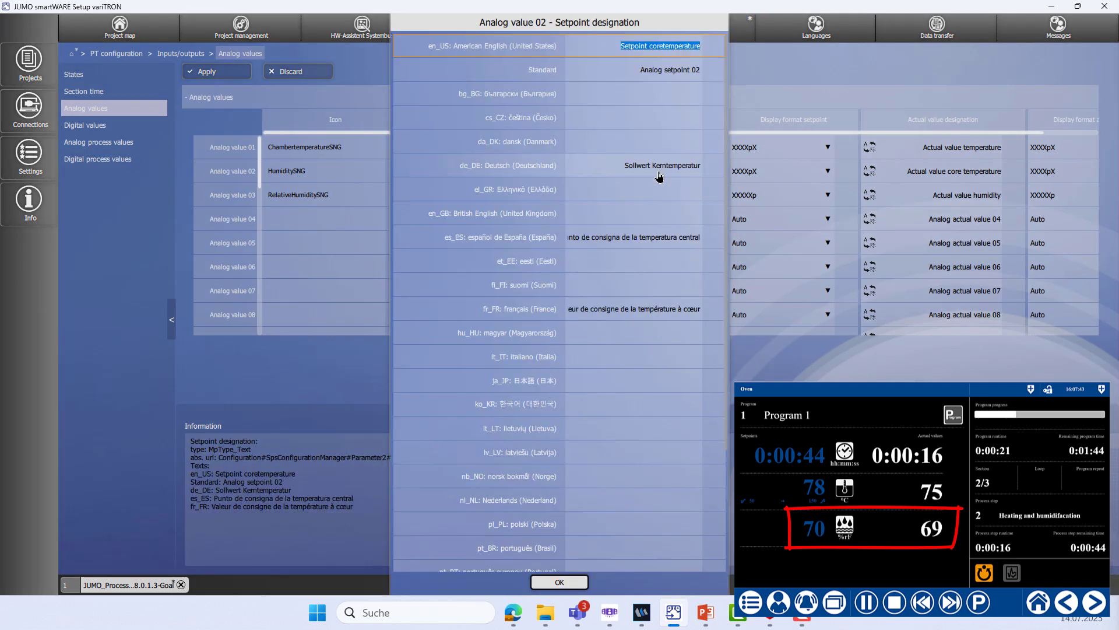
left_click(688, 46)
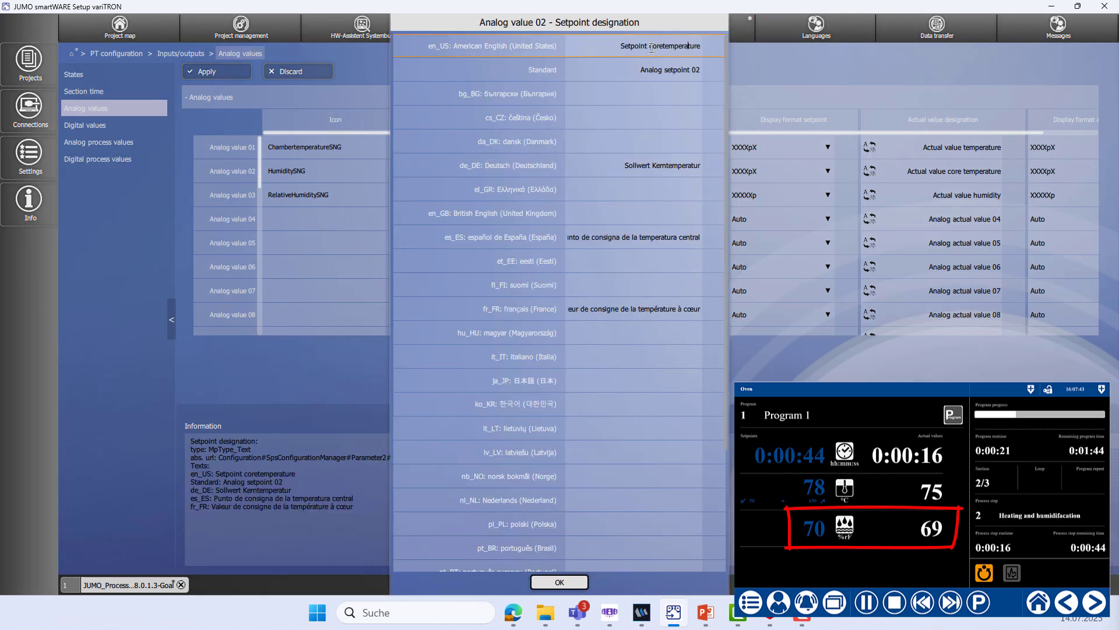
left_click_drag(652, 48, 751, 51)
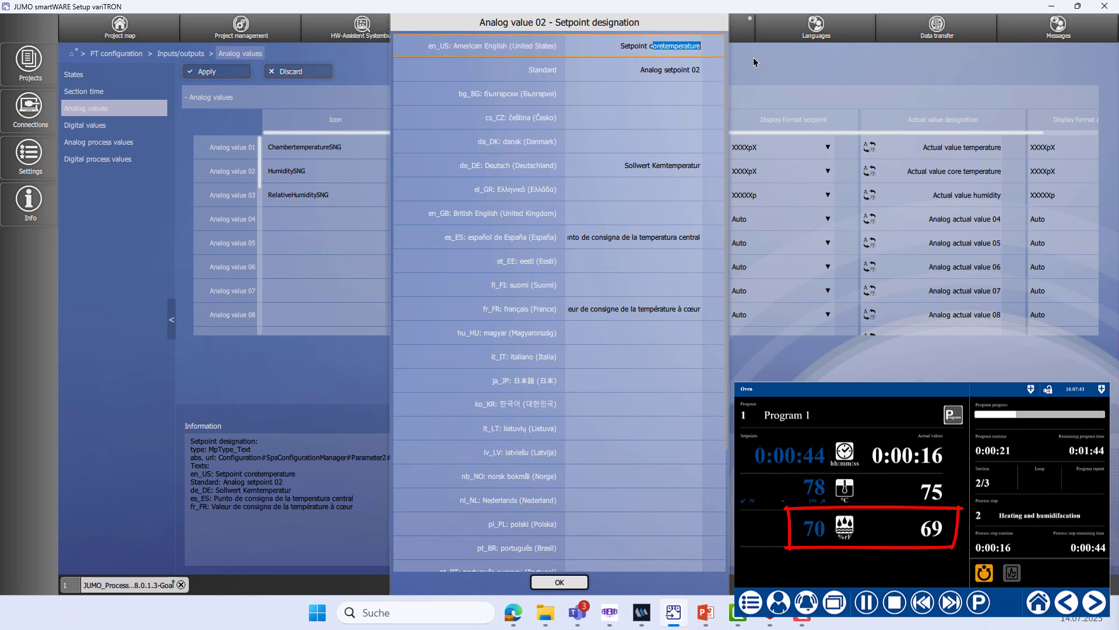
type("c")
key("BackSpace")
type("humidity")
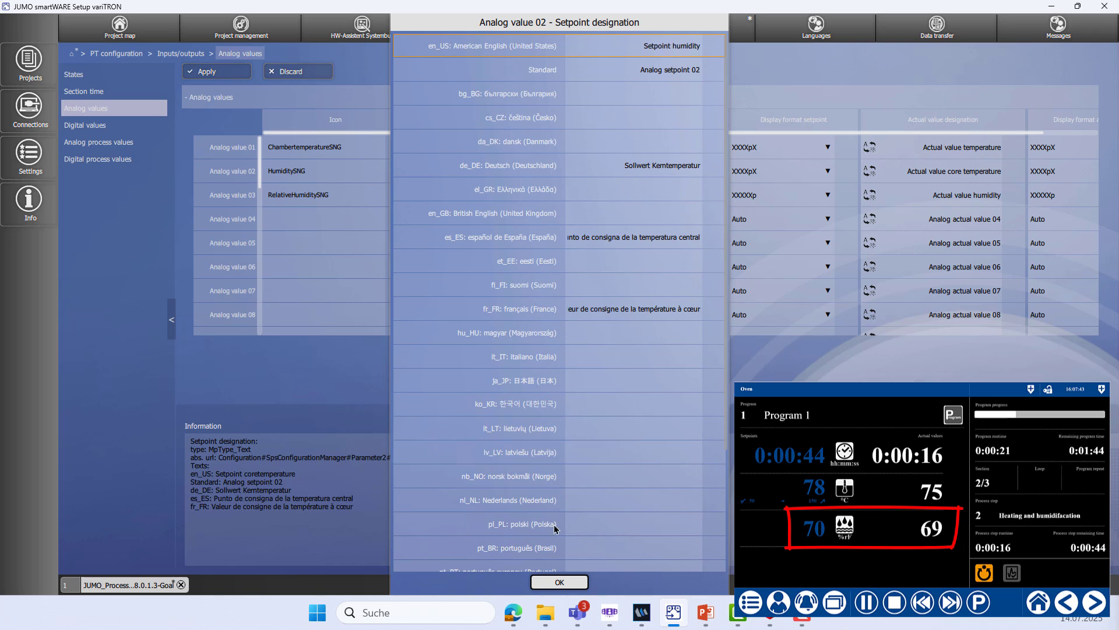
left_click(556, 583)
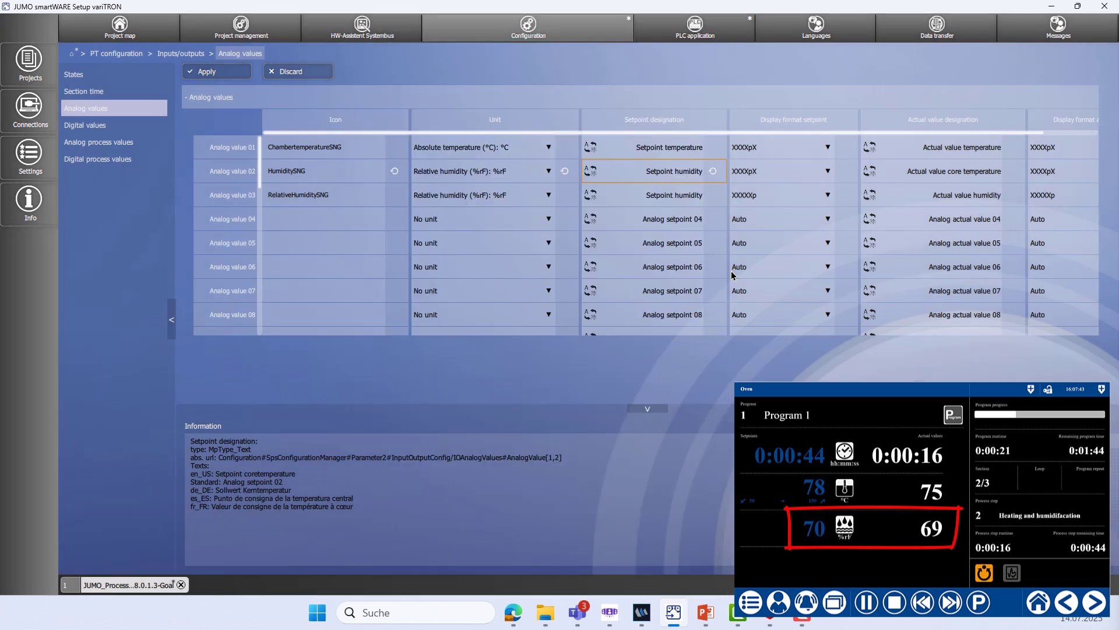
Rename analog value 02's English actual value designation to 'Actual value humidity'
left_click(903, 175)
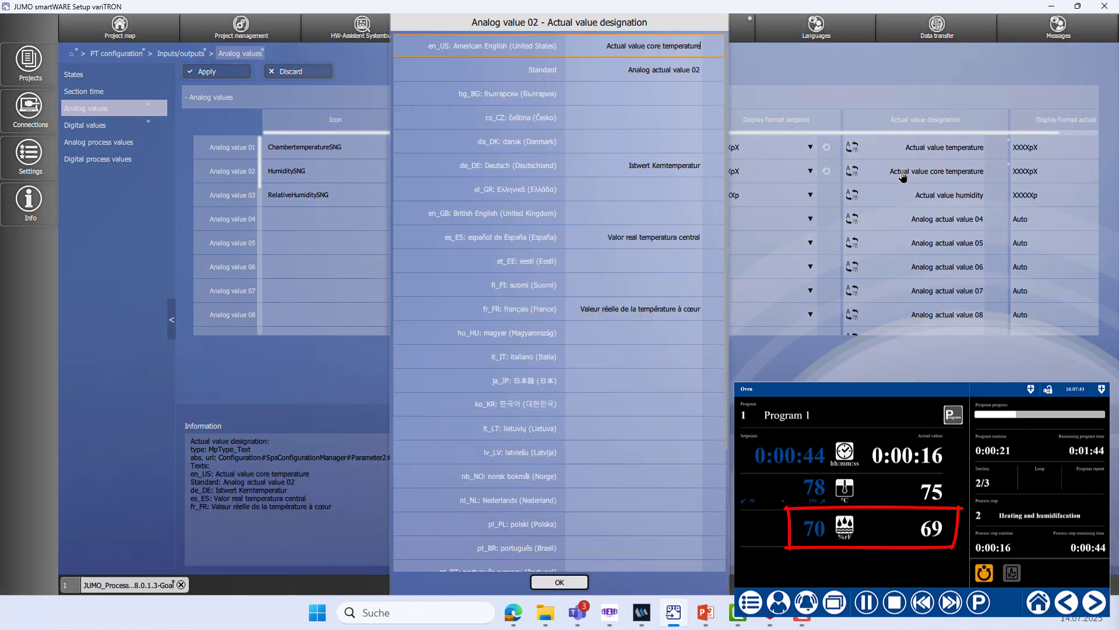
left_click(648, 45)
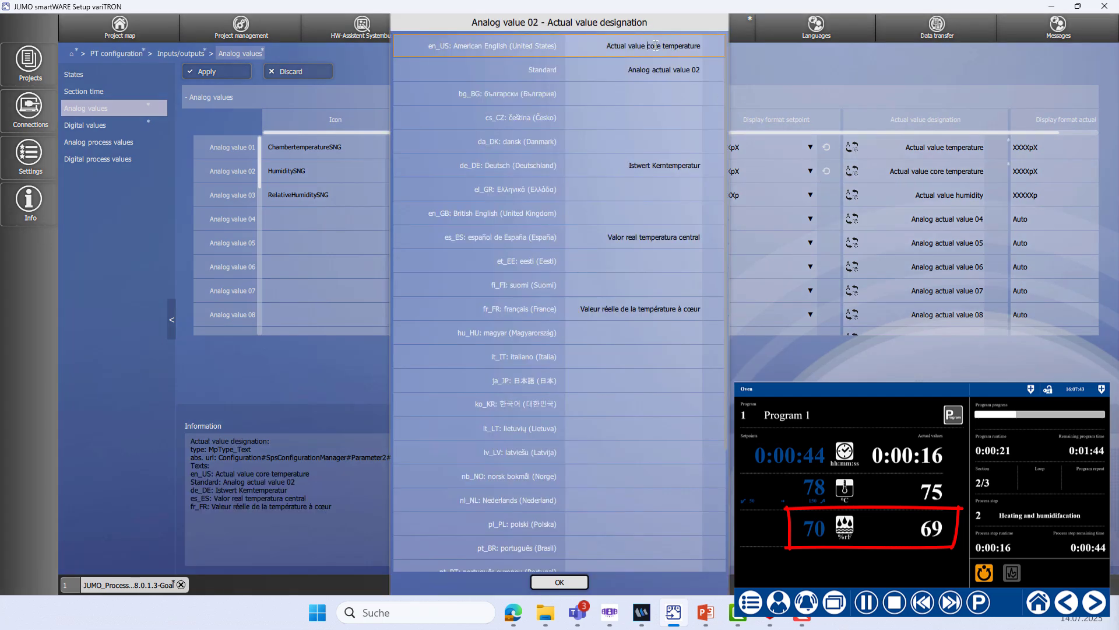
left_click_drag(648, 46, 798, 56)
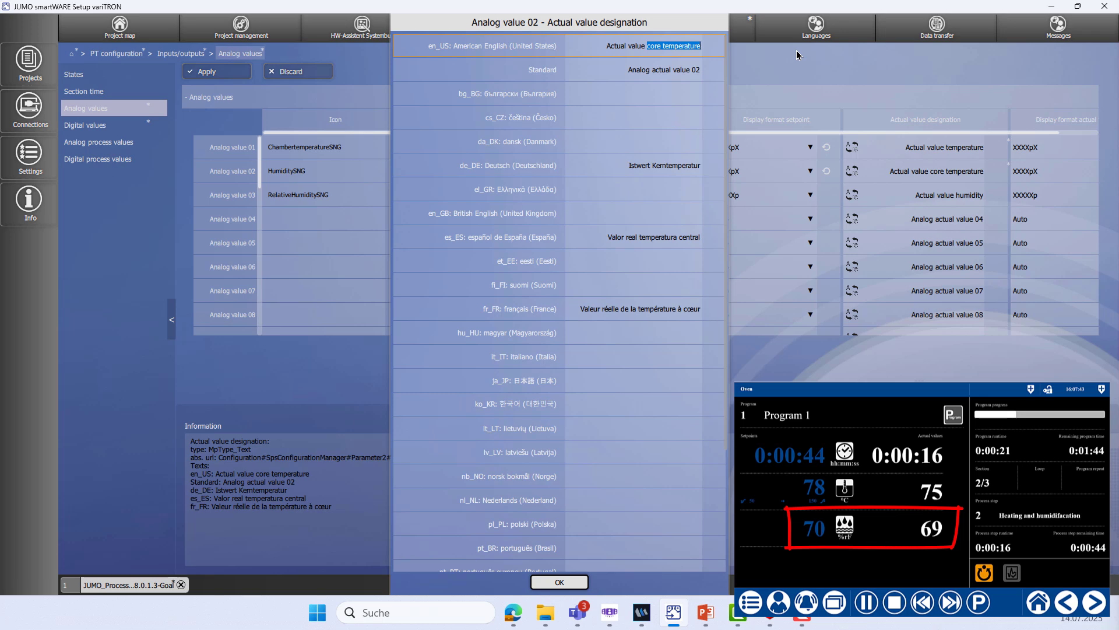
type("humidit")
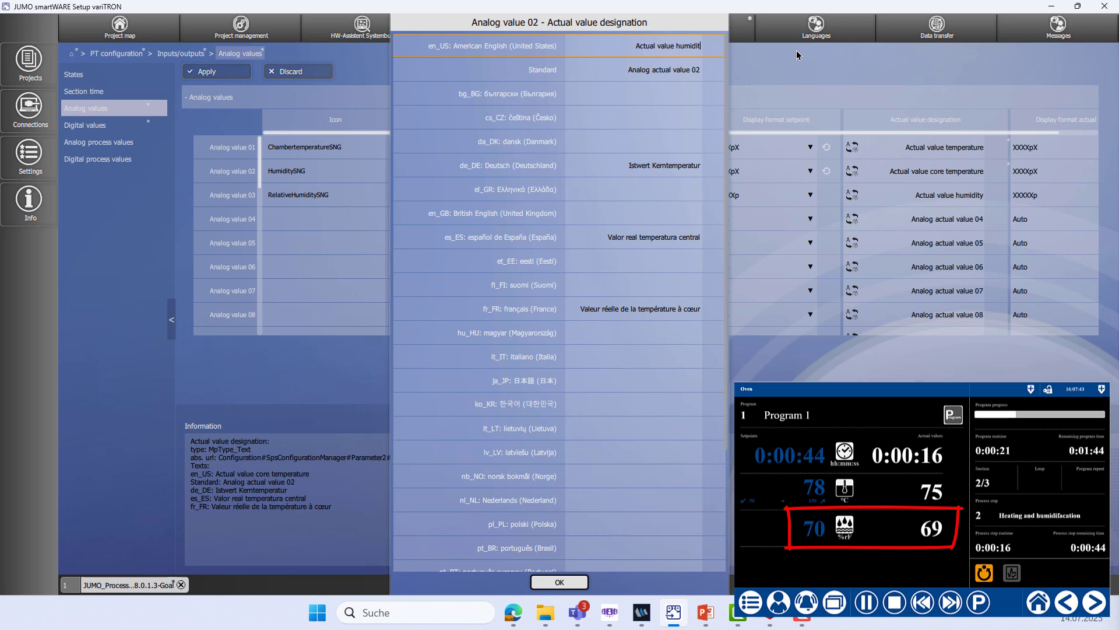
type("y")
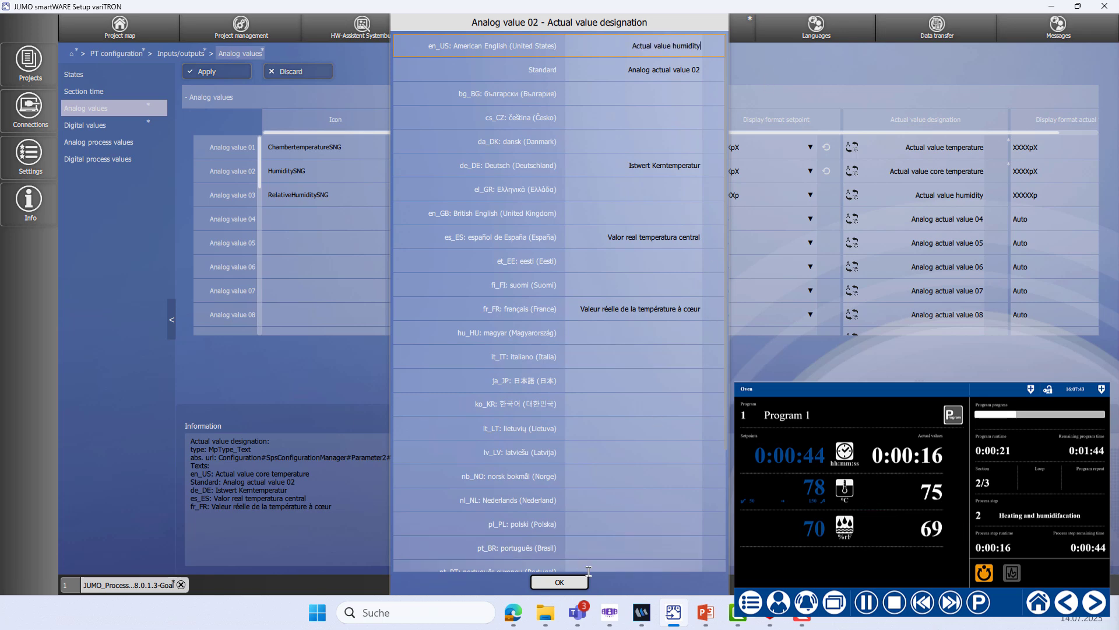
left_click(573, 584)
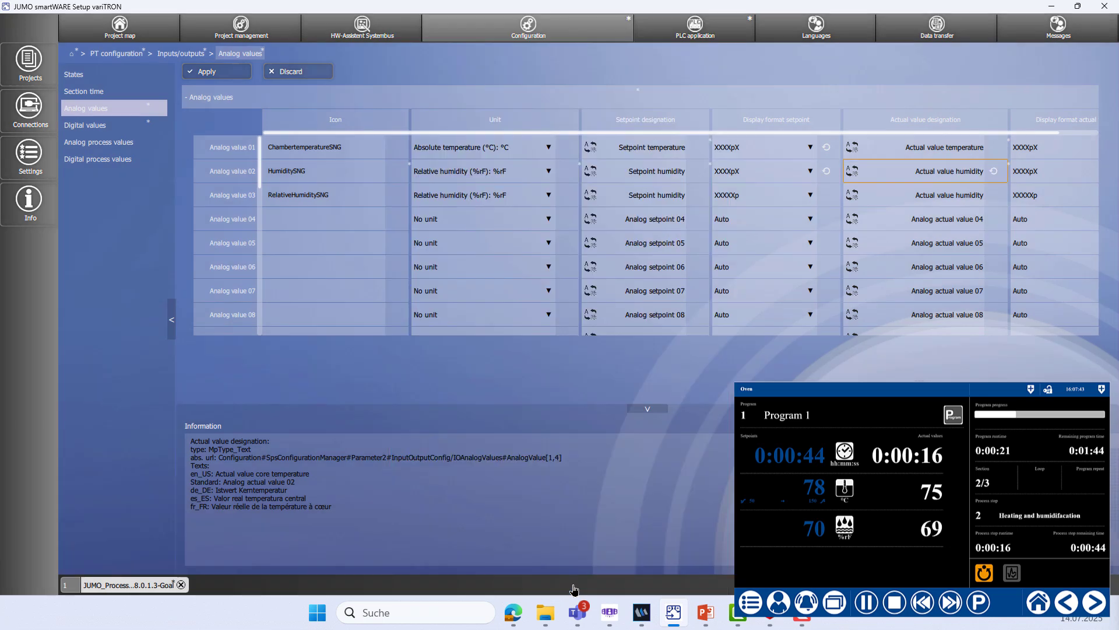
Set XXXXXp display format for setpoints and actual values of analog values 01 and 02, then apply
left_click(810, 147)
left_click(785, 185)
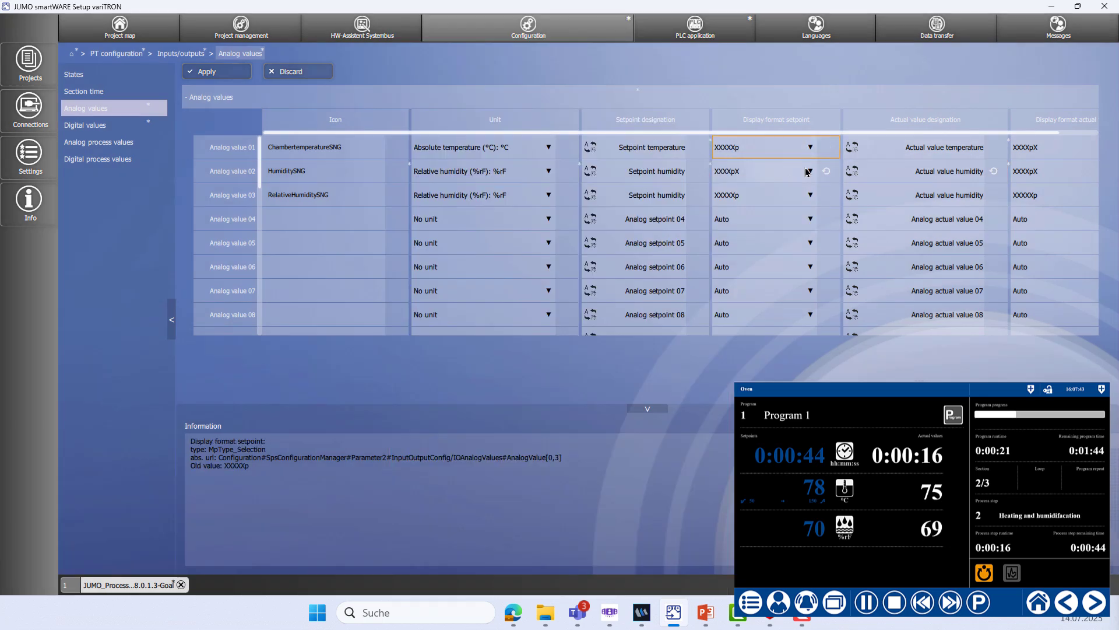
left_click(809, 171)
left_click(780, 210)
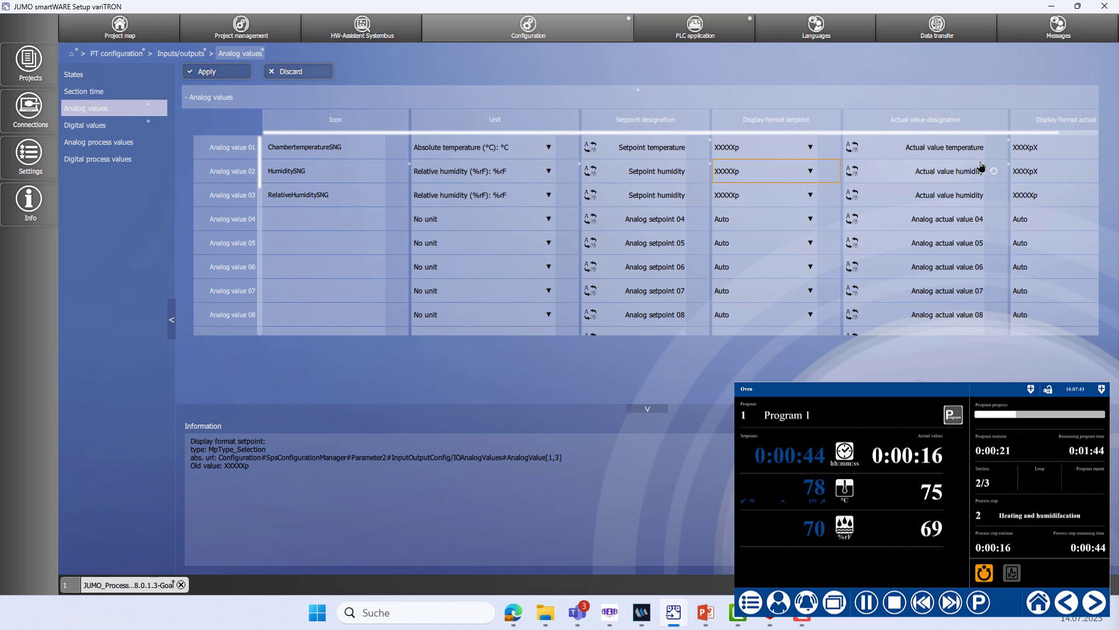
left_click(1070, 154)
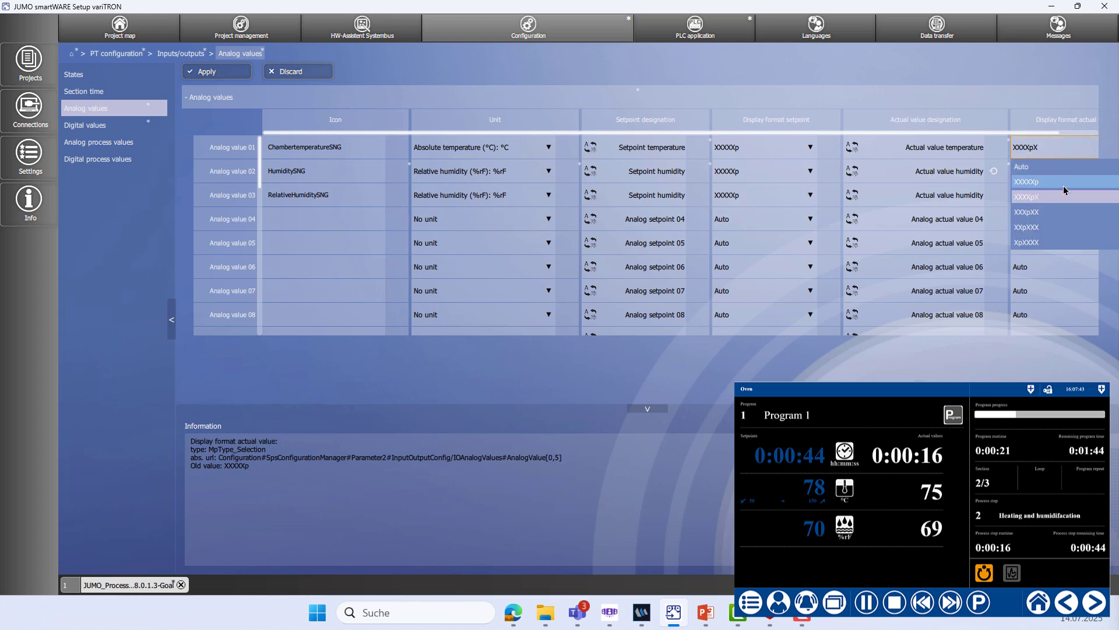
left_click(1064, 183)
left_click(1057, 171)
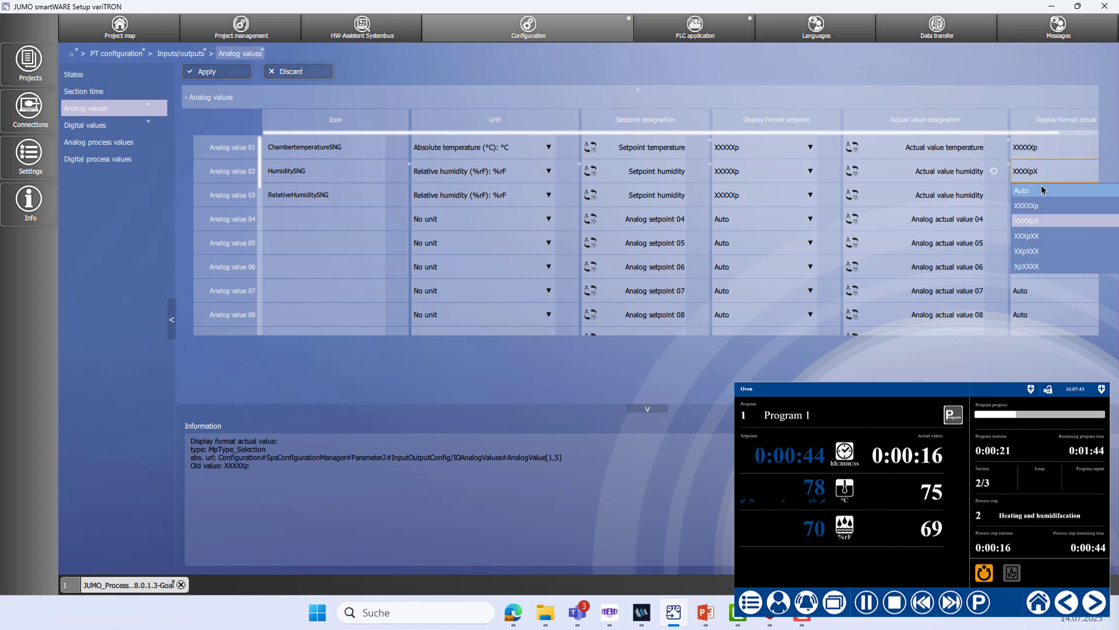
left_click(1038, 206)
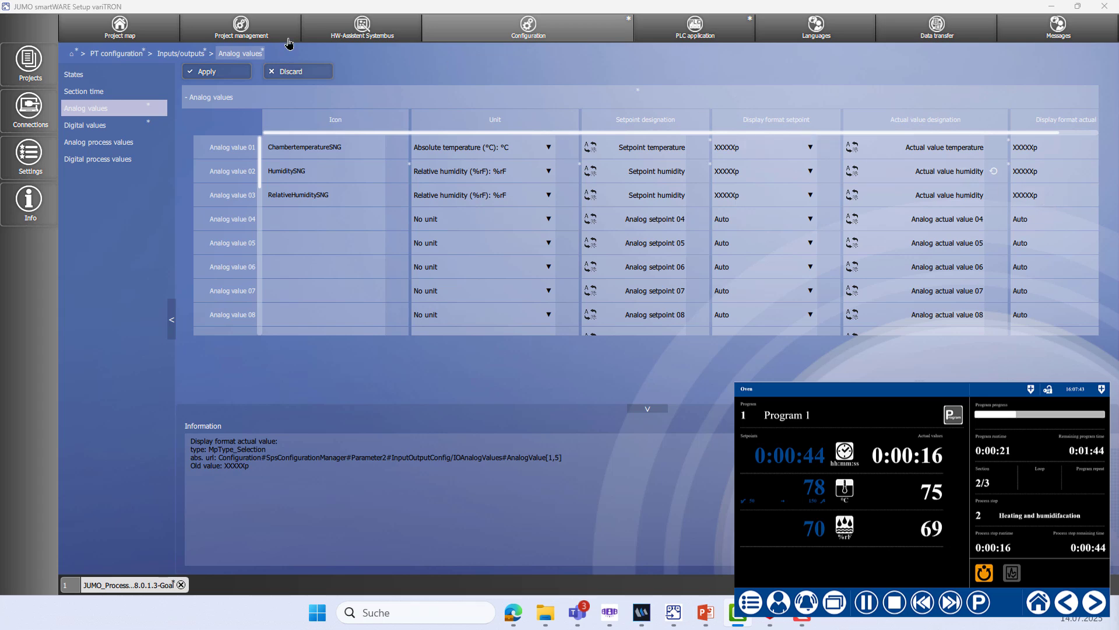
left_click(210, 72)
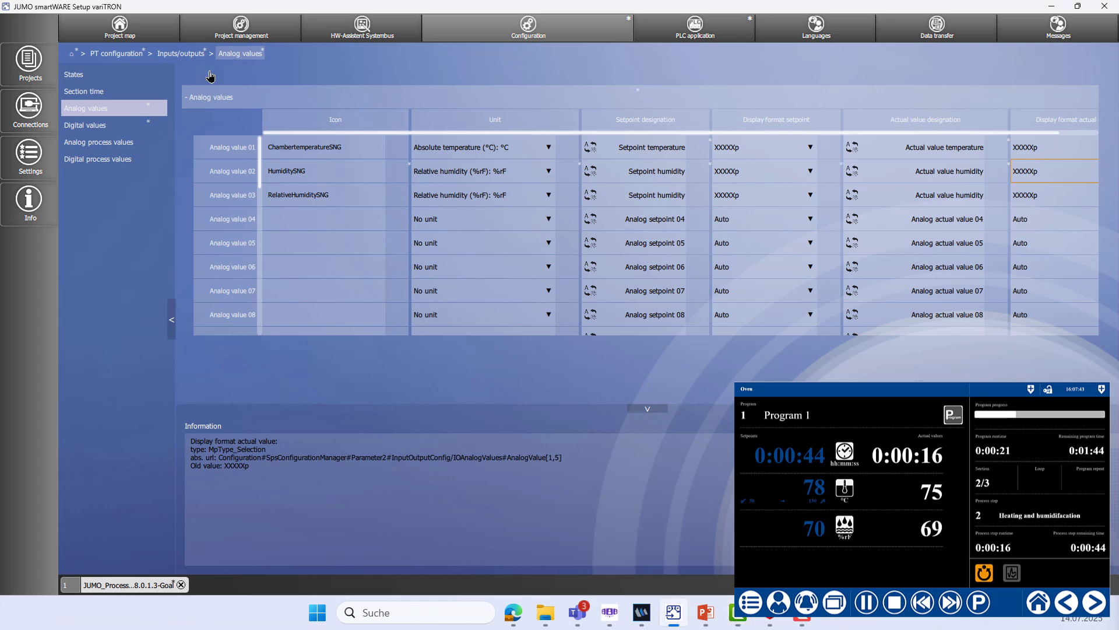
In the Digital values table, give digital value 01 the FanSNDG icon
left_click(124, 127)
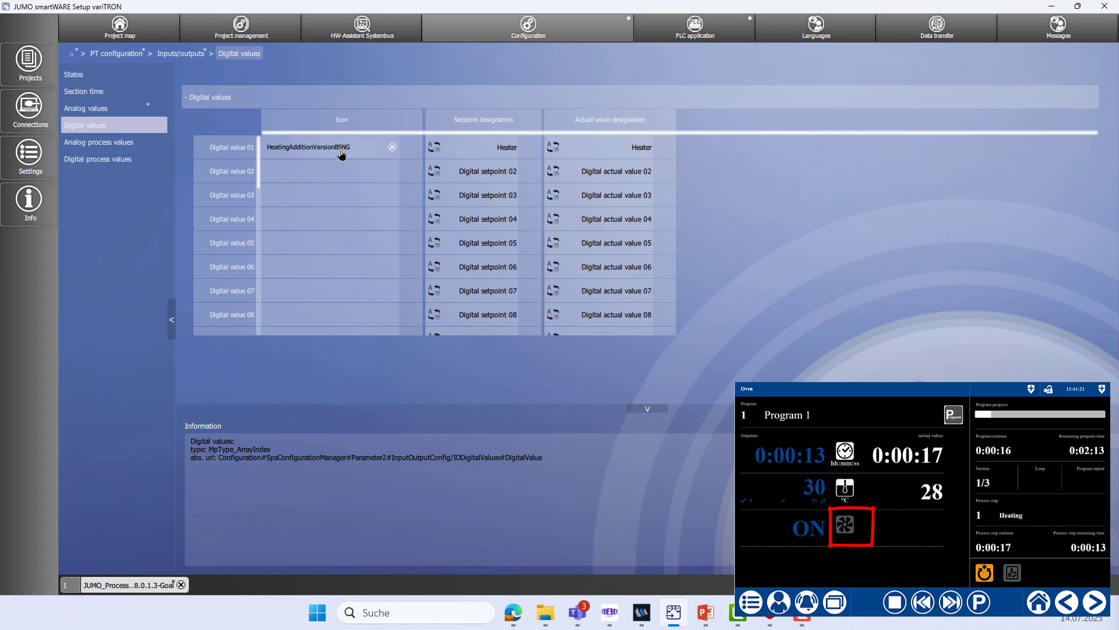
left_click(392, 147)
scroll(518, 218, "down", 2)
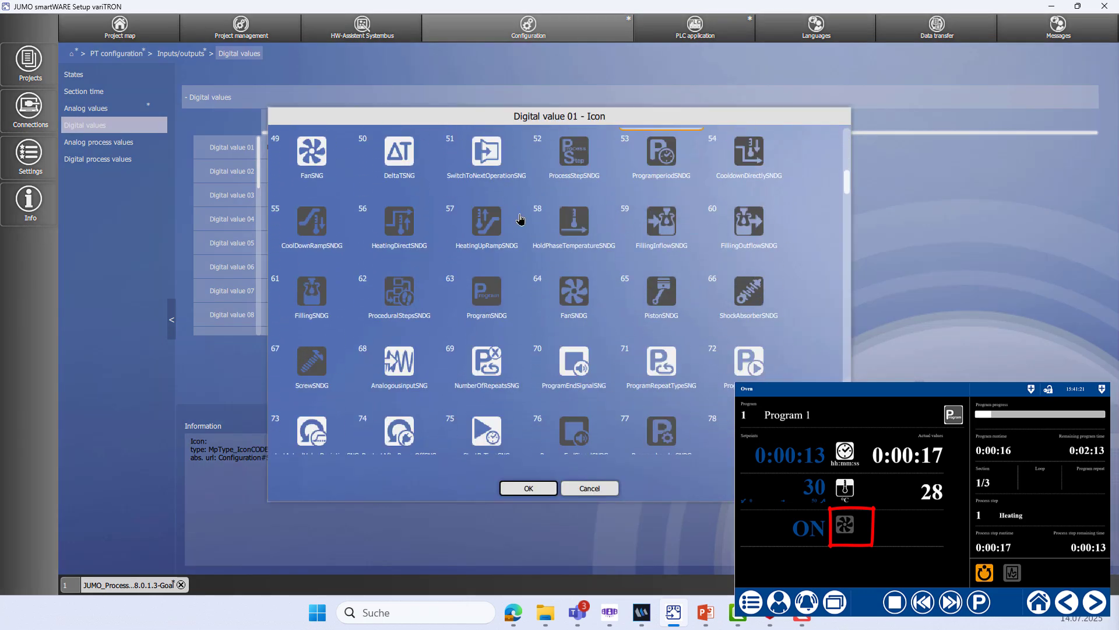
left_click(575, 292)
left_click(542, 488)
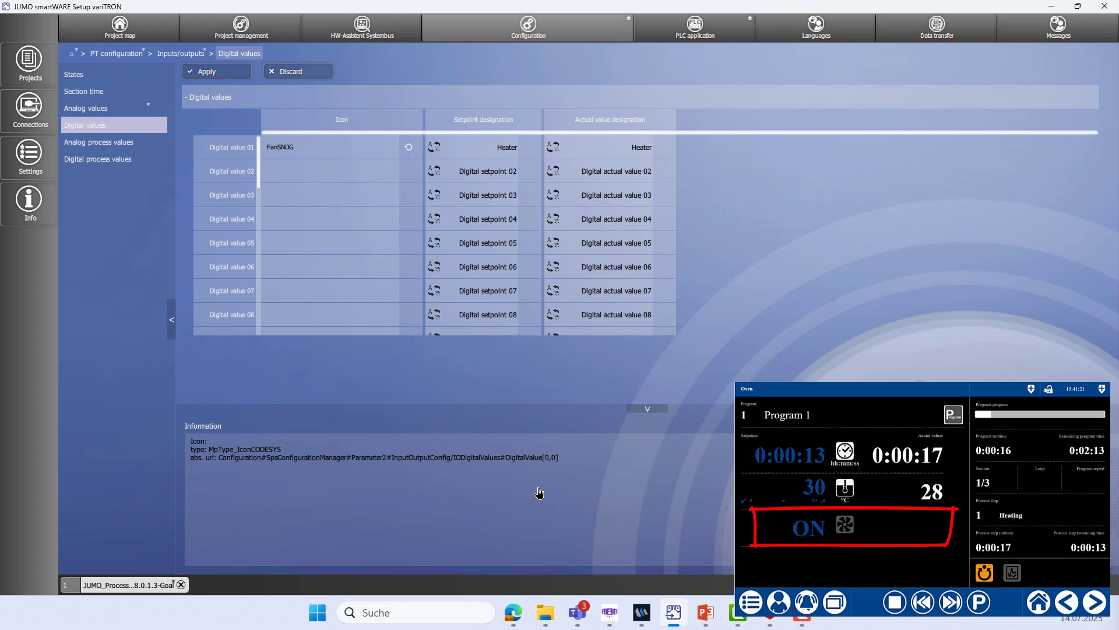
Name digital value 01's setpoint 'Recirculation', clear its English actual value name, and apply
double_click(497, 150)
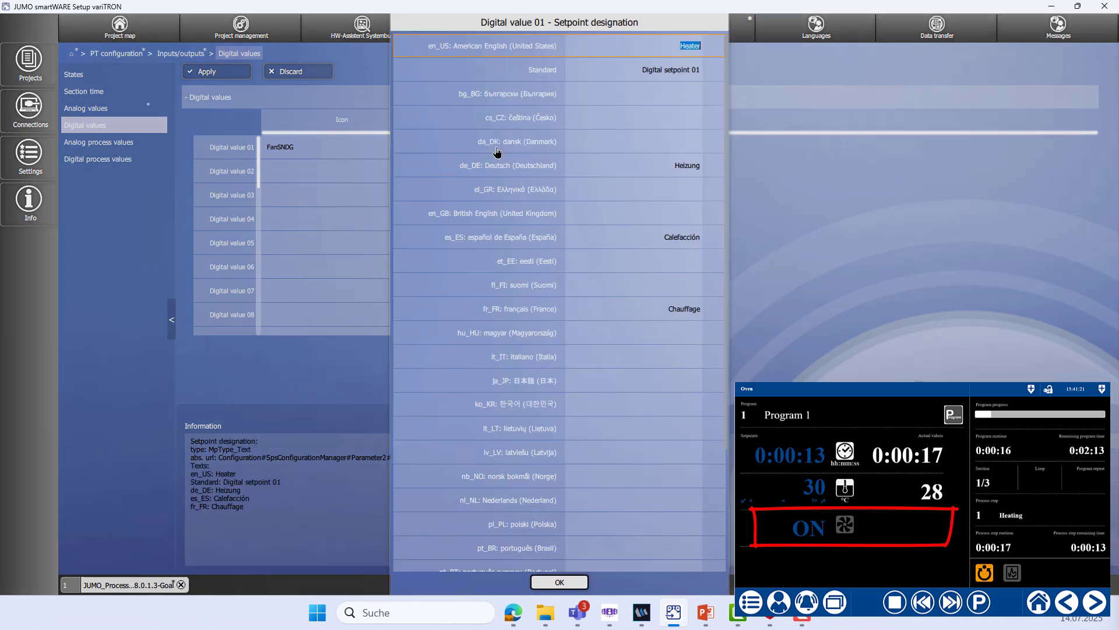
type("Recircula")
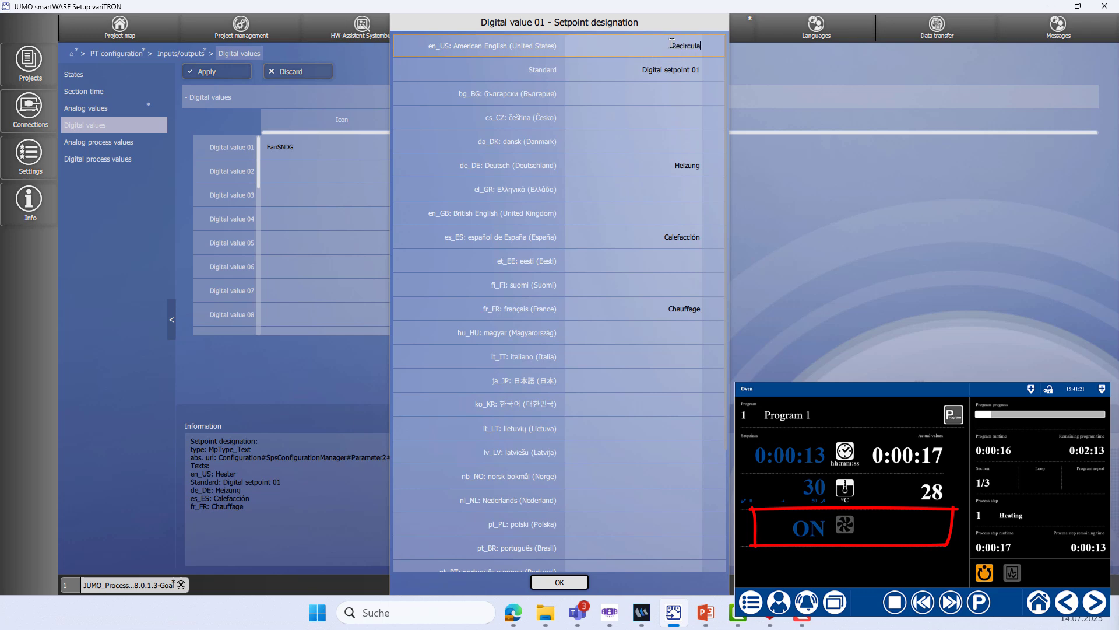
type("tion")
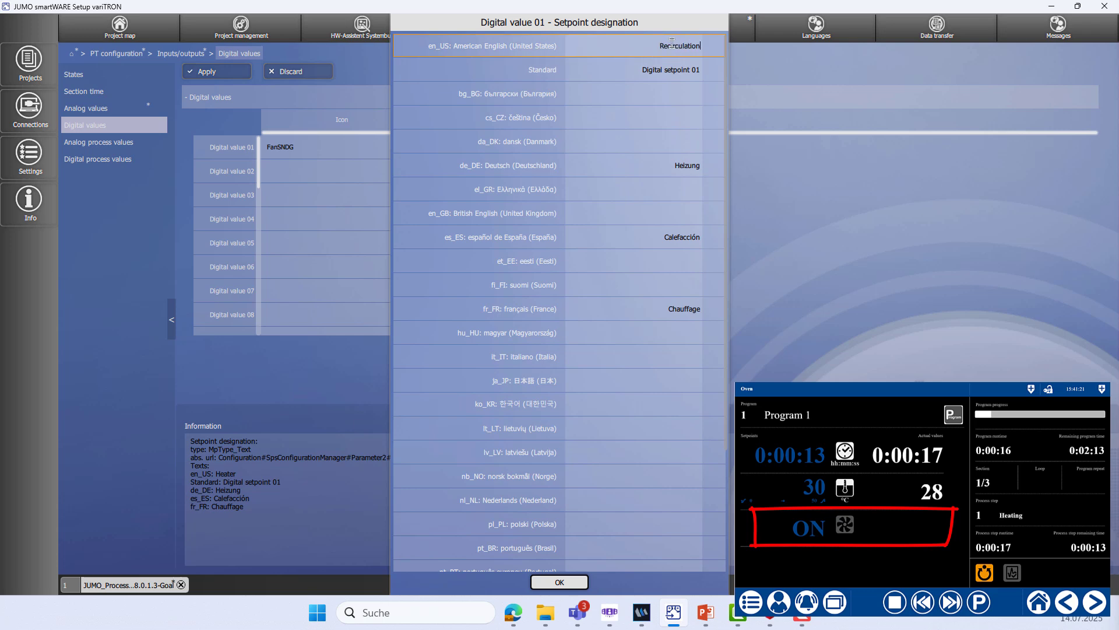
left_click(568, 583)
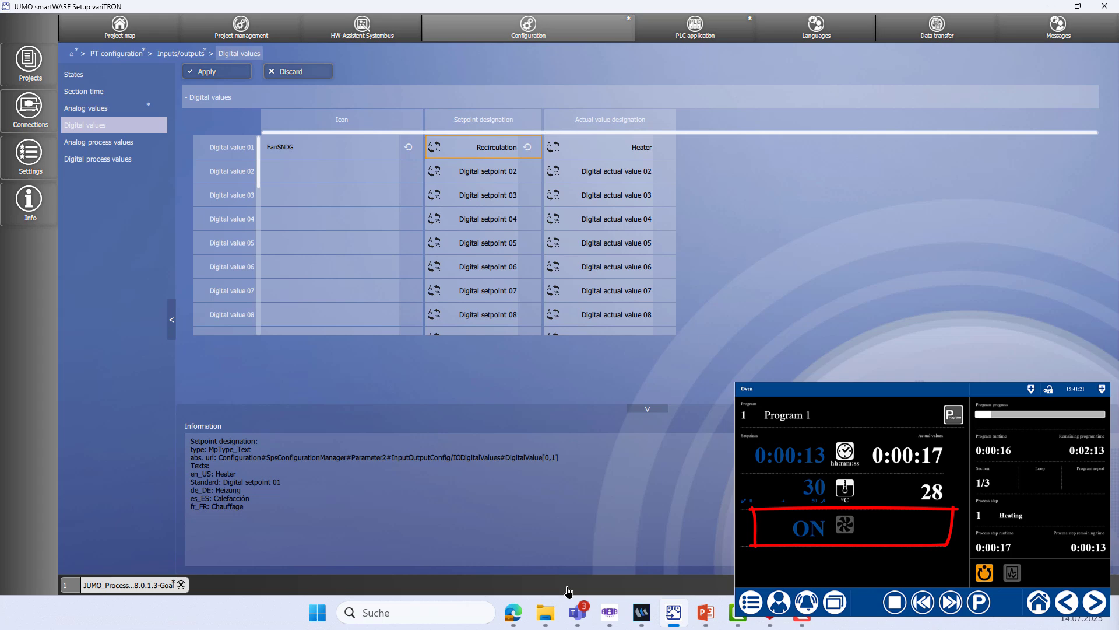
double_click(636, 148)
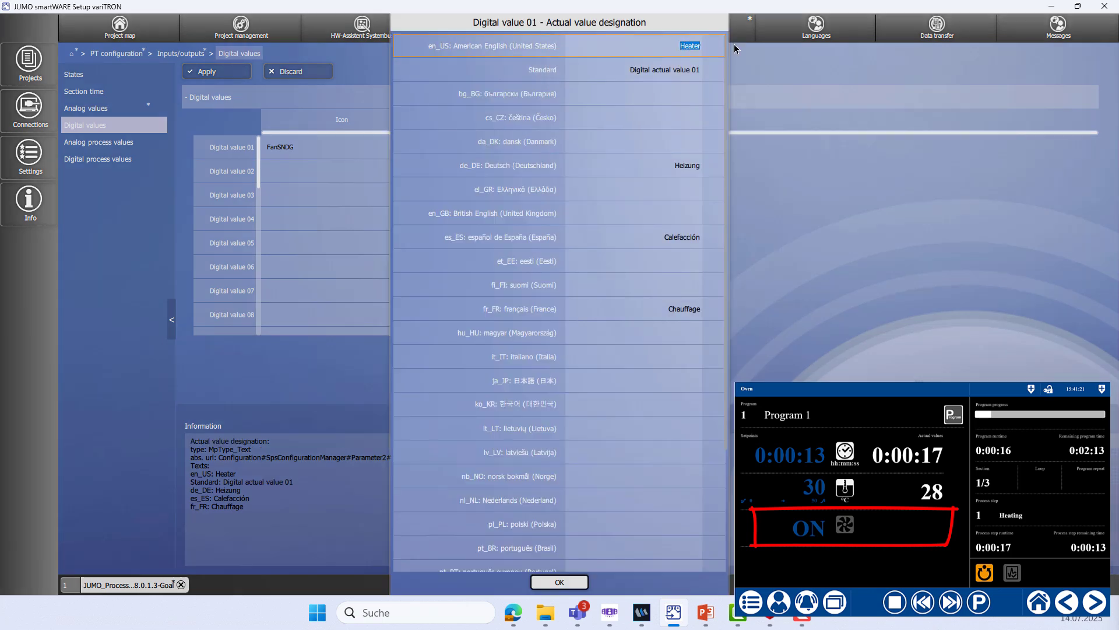
key("BackSpace")
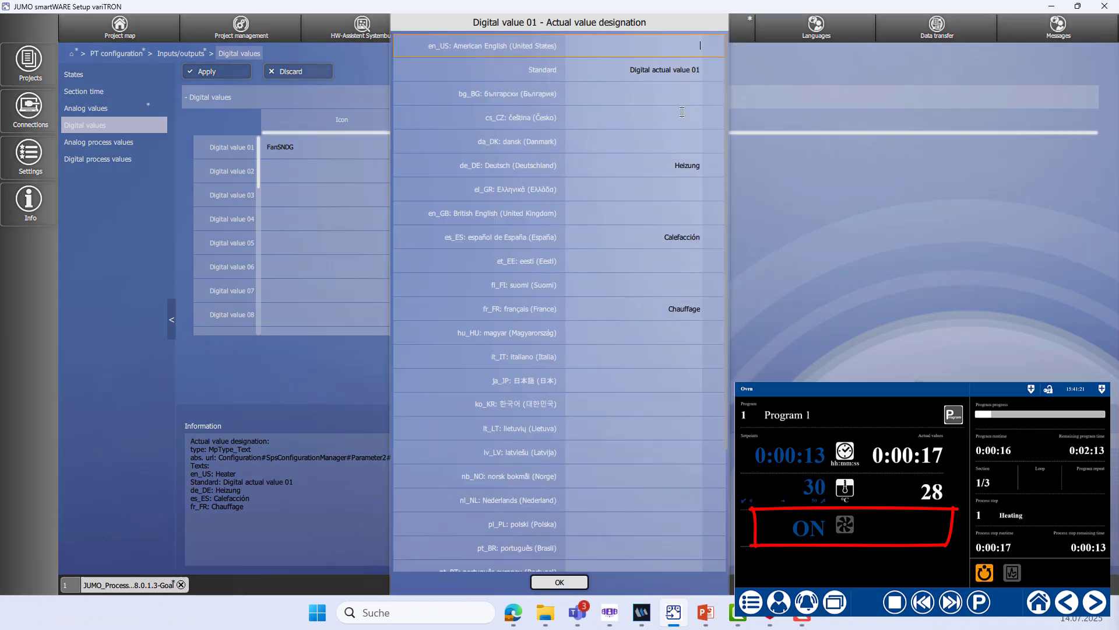
left_click(574, 585)
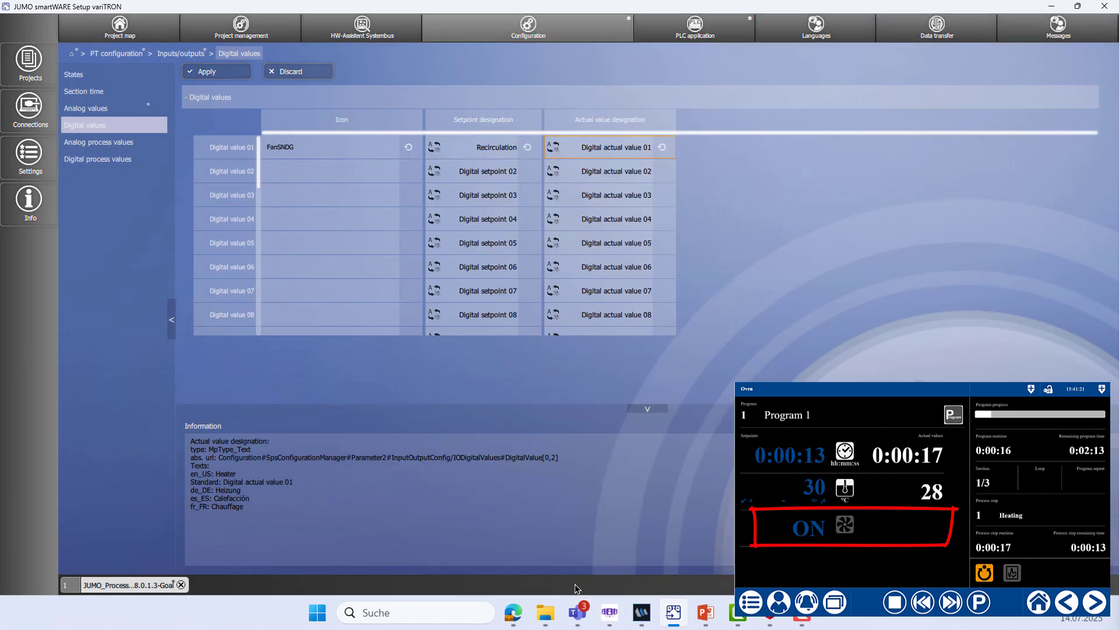
left_click(244, 77)
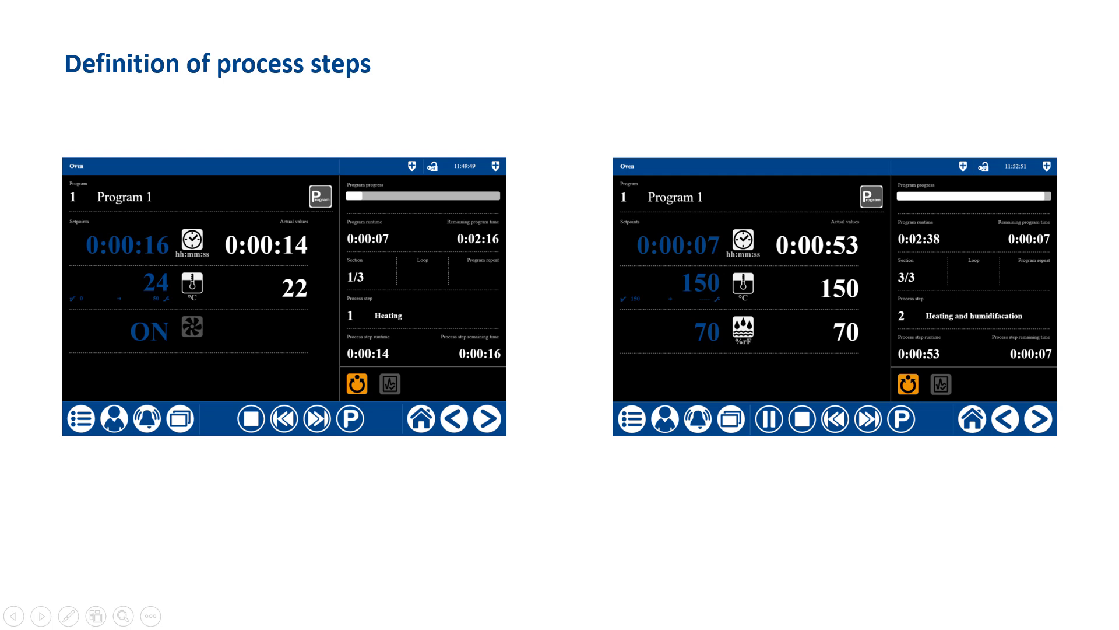
Draw a red rectangle around '1 Heating' on the Definition of process steps slide
left_click_drag(331, 300, 331, 341)
left_click_drag(329, 341, 430, 341)
left_click_drag(430, 341, 433, 299)
left_click_drag(330, 300, 434, 300)
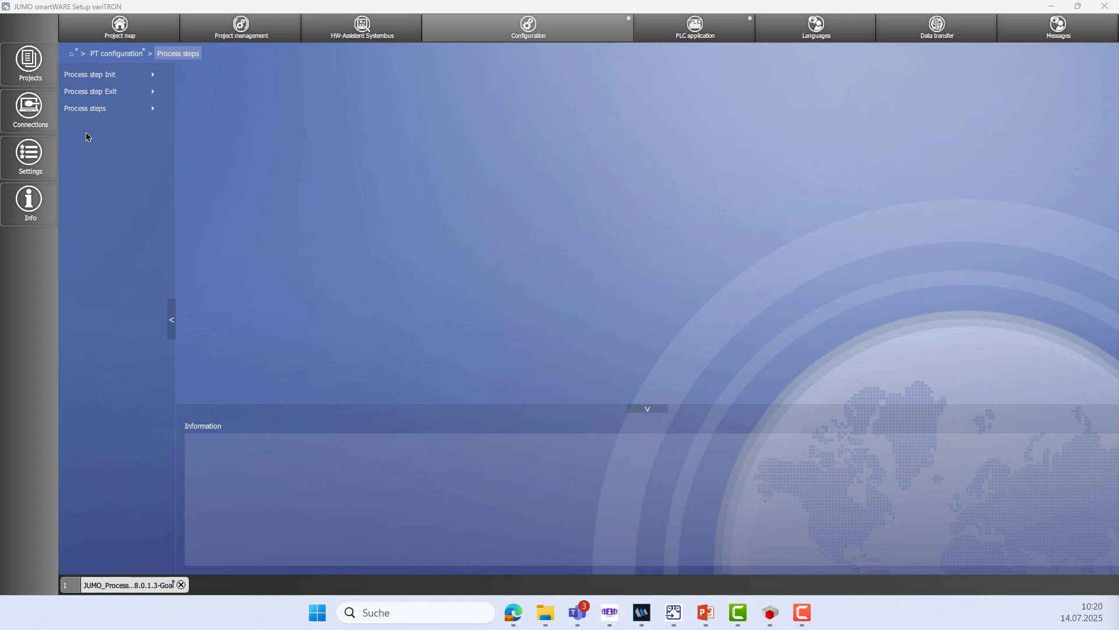
Delete process steps 10 down to 2, confirming each removal, leaving only step 1
left_click(99, 116)
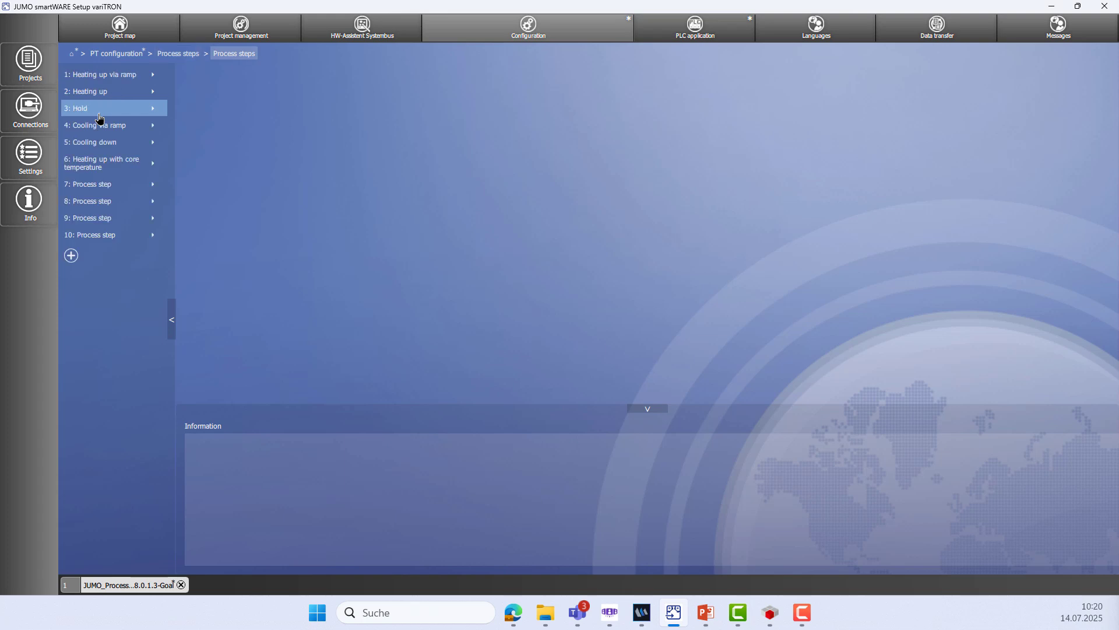
left_click(159, 239)
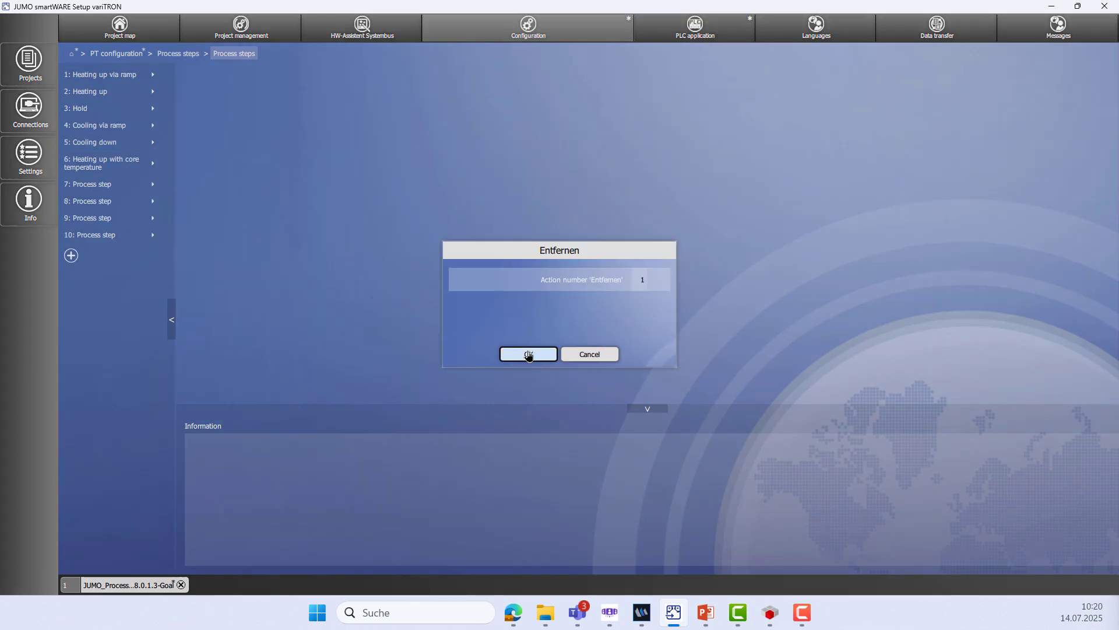
key("Return")
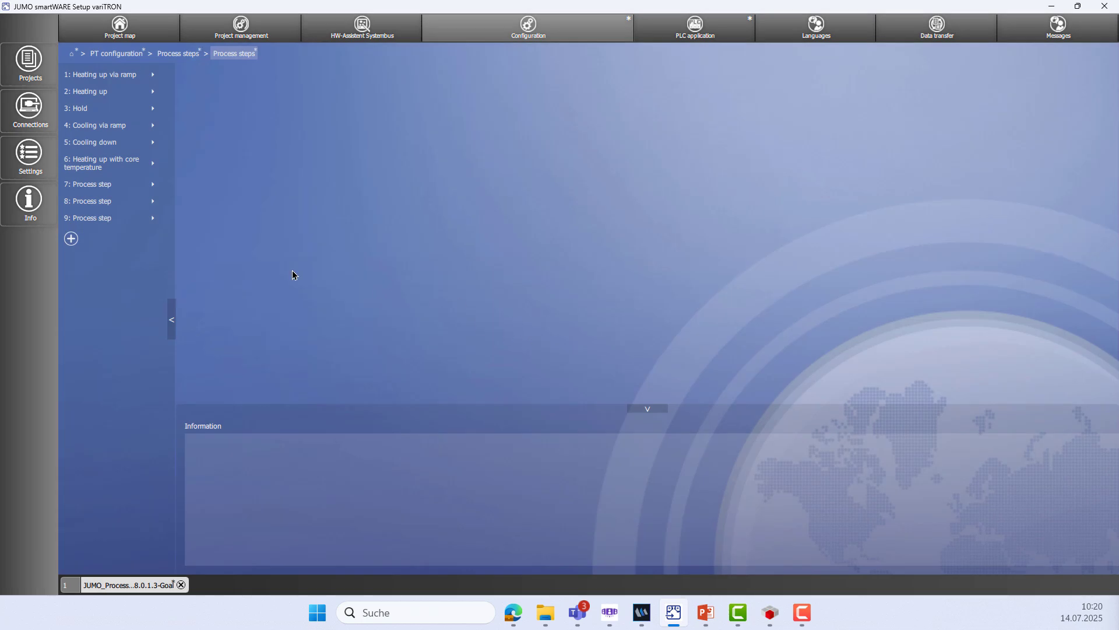
left_click(160, 221)
left_click(542, 355)
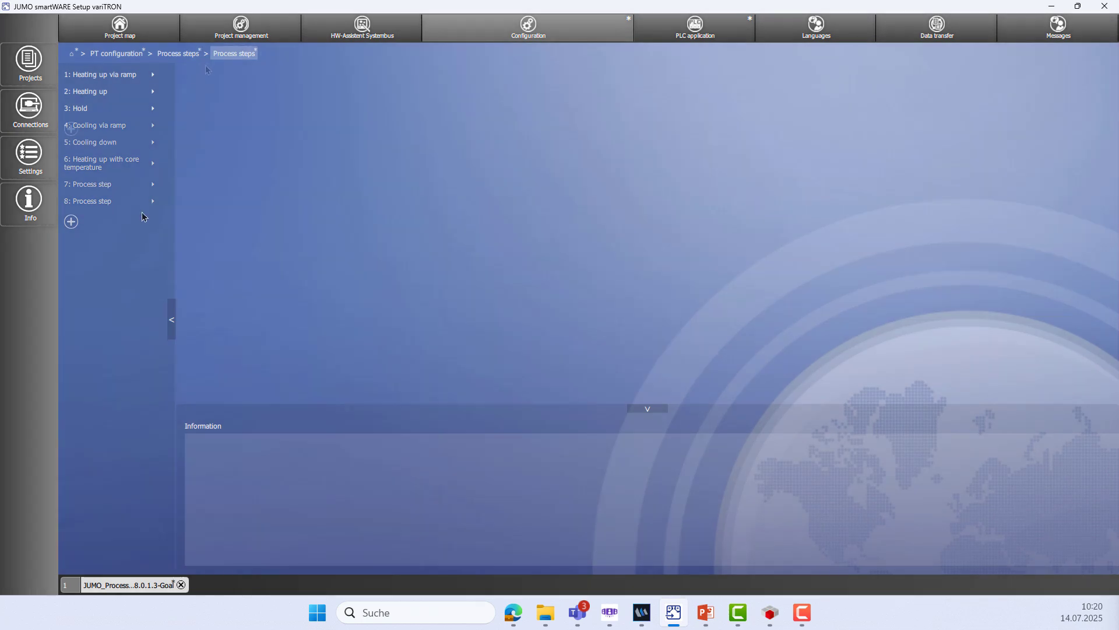
left_click(161, 108)
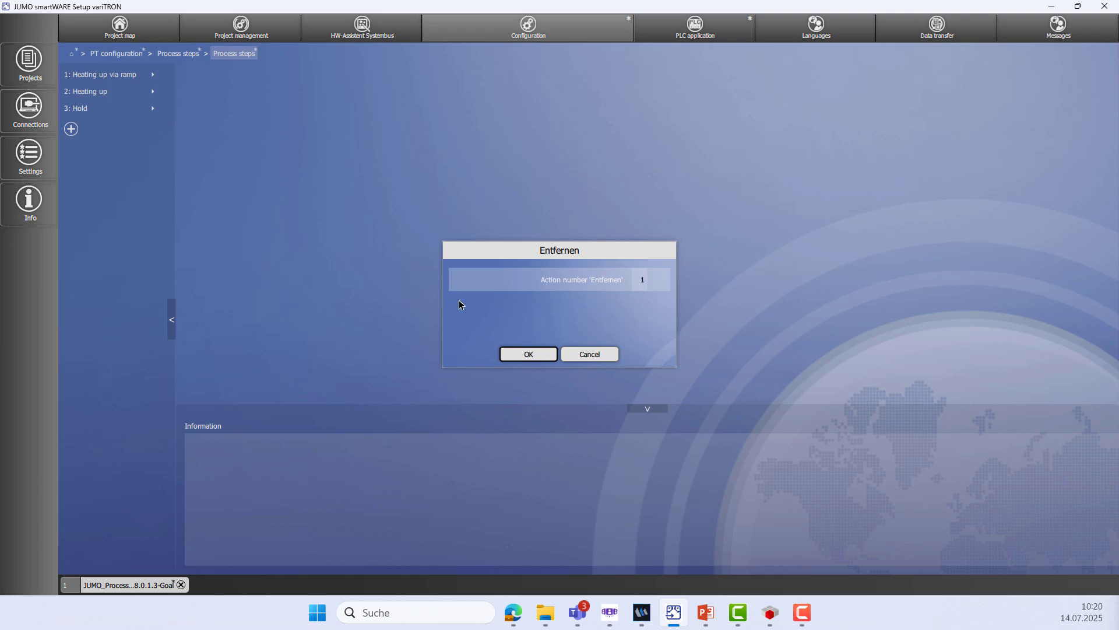
left_click(526, 355)
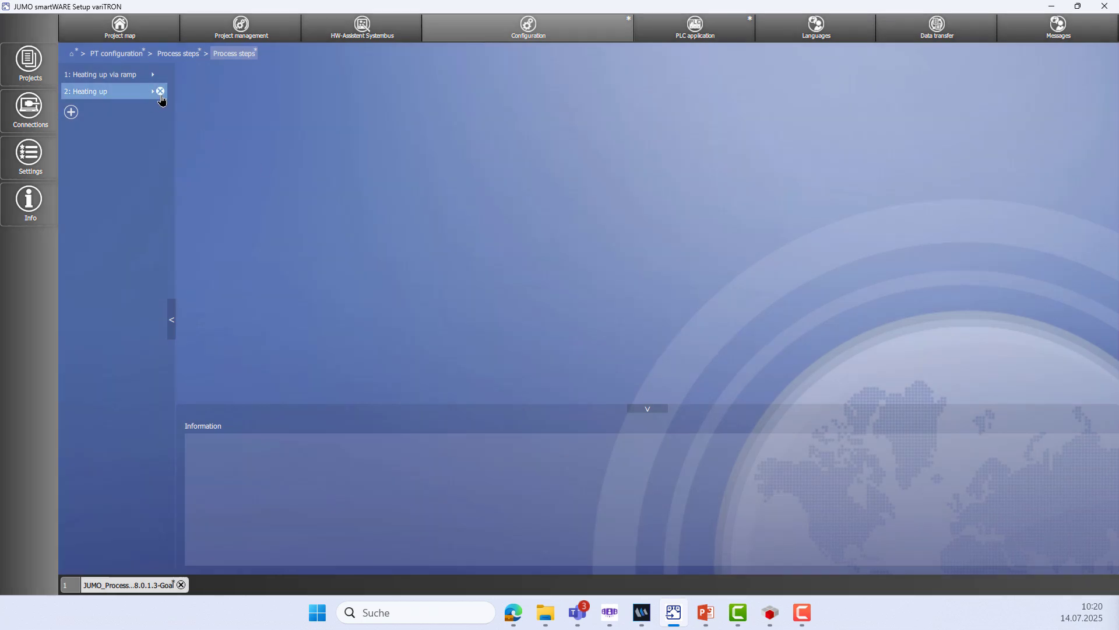
left_click(160, 92)
left_click(526, 354)
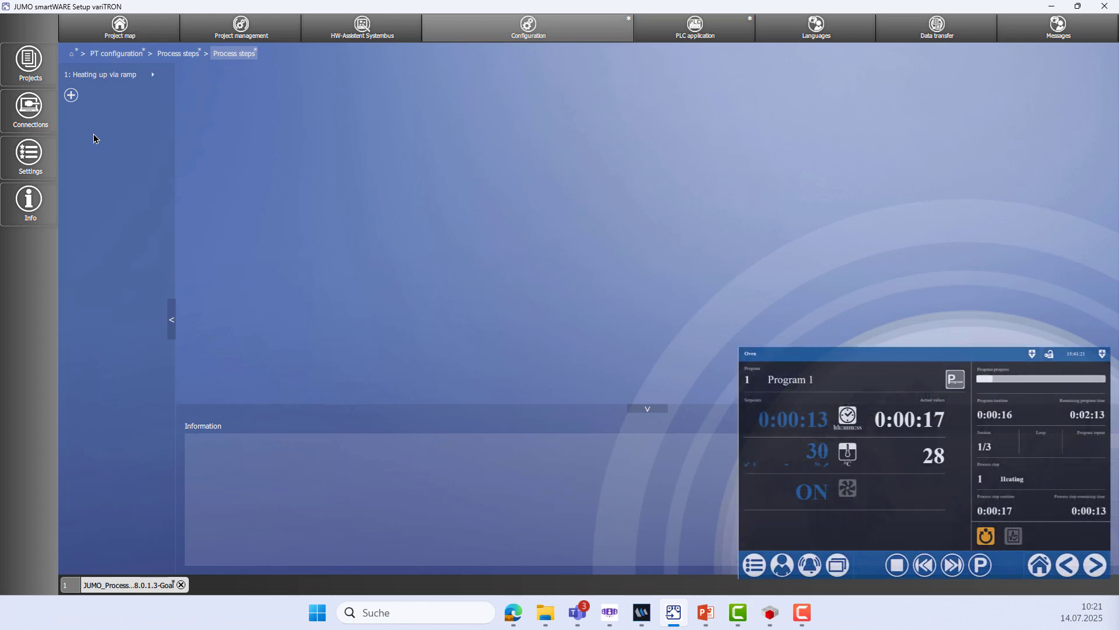
Shorten process step 1's English name from 'Heating up via ramp' to 'Heating'
left_click(92, 77)
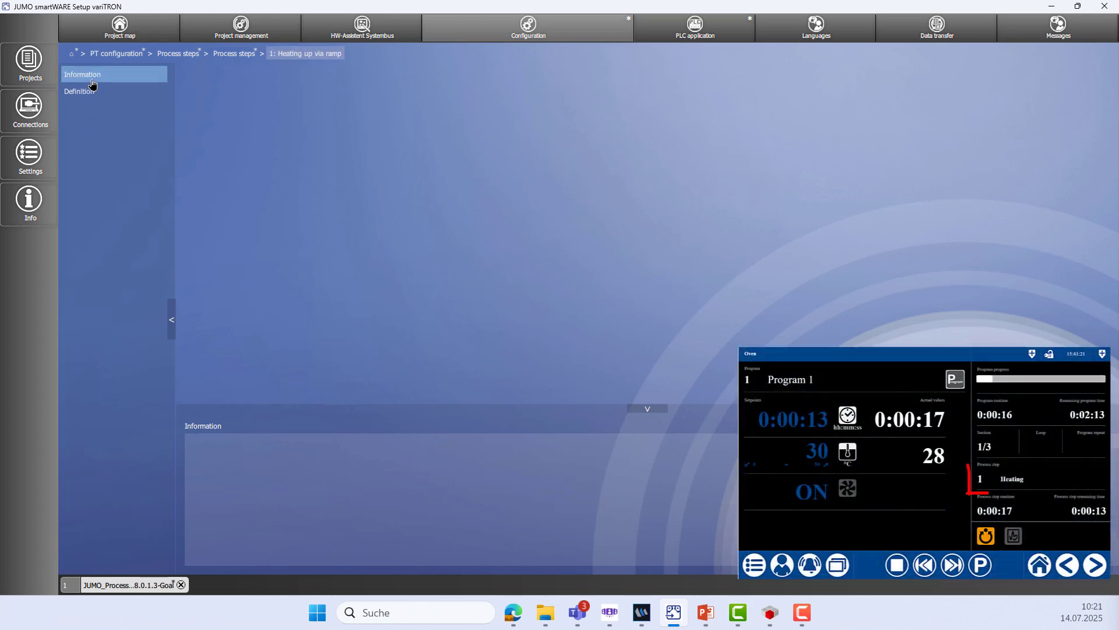
left_click(92, 81)
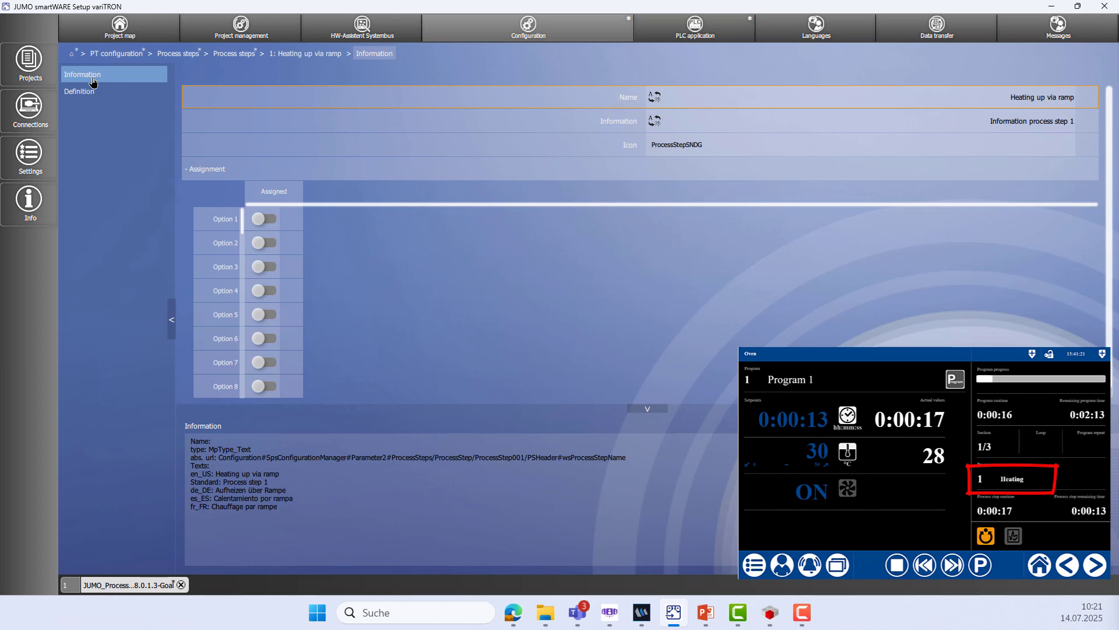
left_click(655, 97)
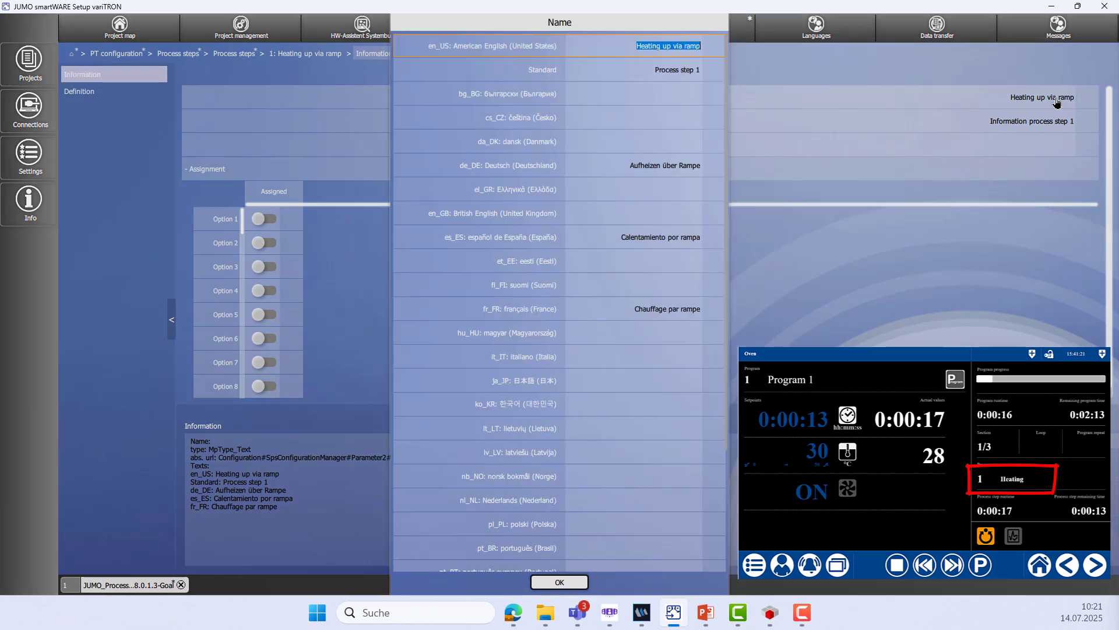
key("End")
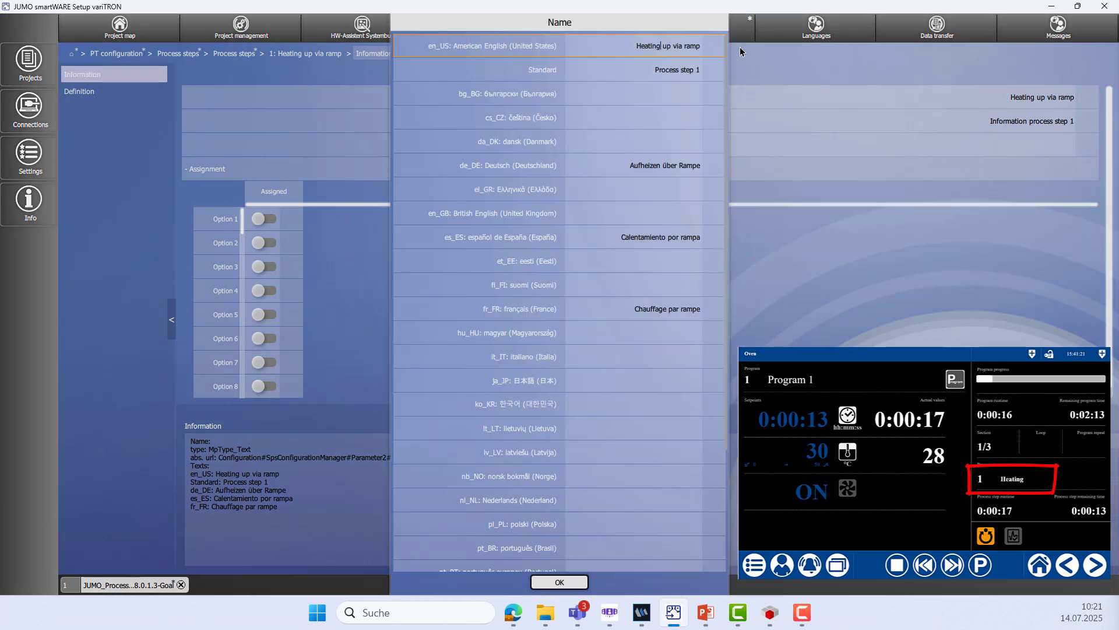
key("BackSpace")
key("BackSpace")
key("BackSpace")
key("BackSpace")
key("BackSpace")
key("BackSpace")
key("BackSpace")
key("BackSpace")
key("BackSpace")
key("BackSpace")
key("BackSpace")
key("BackSpace")
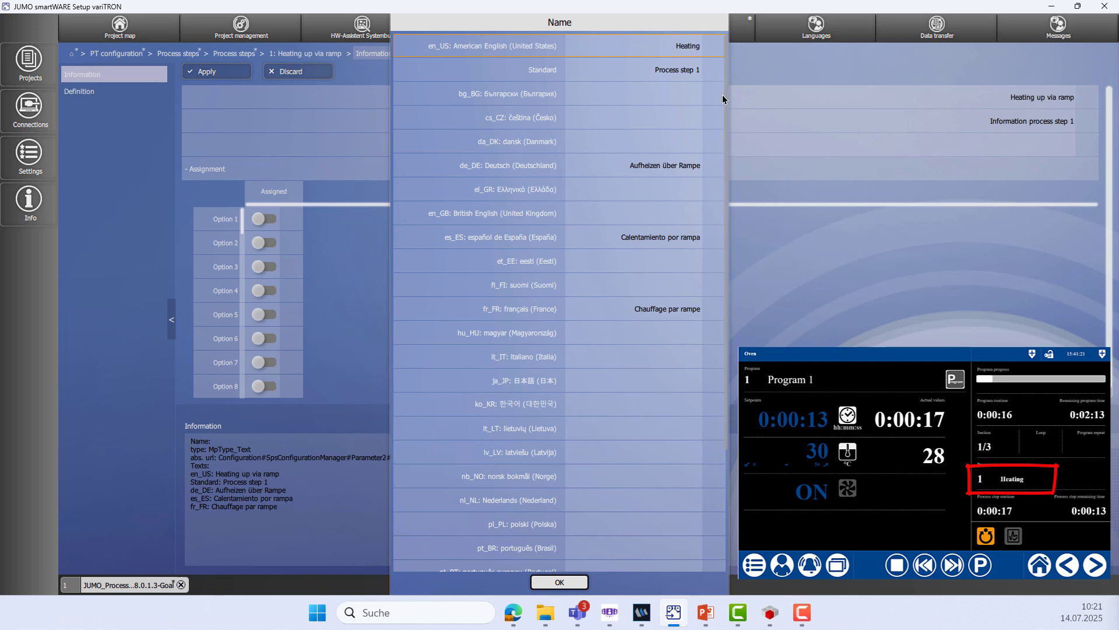
left_click(553, 582)
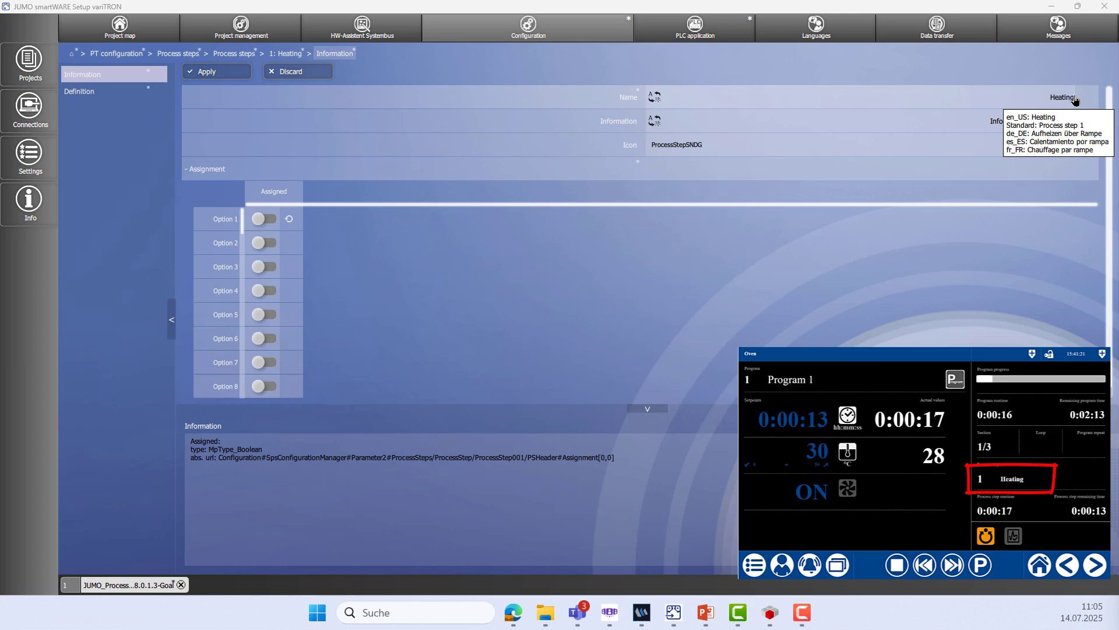
Keep the ProcessStepSNDG icon, apply the changes, and return to the Heating step
left_click(820, 152)
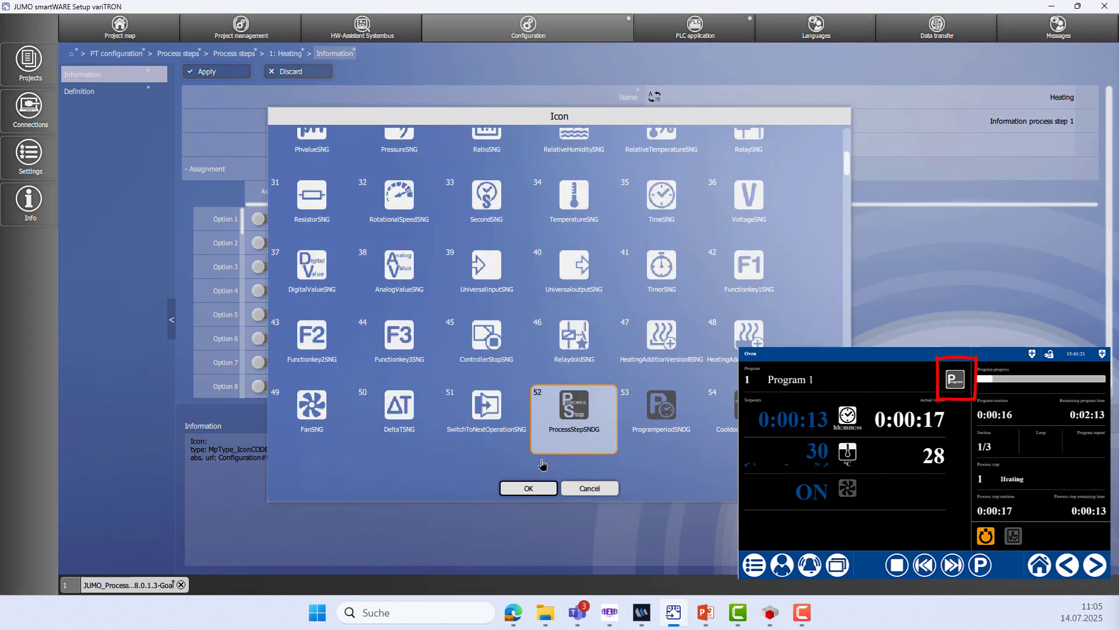
left_click(526, 488)
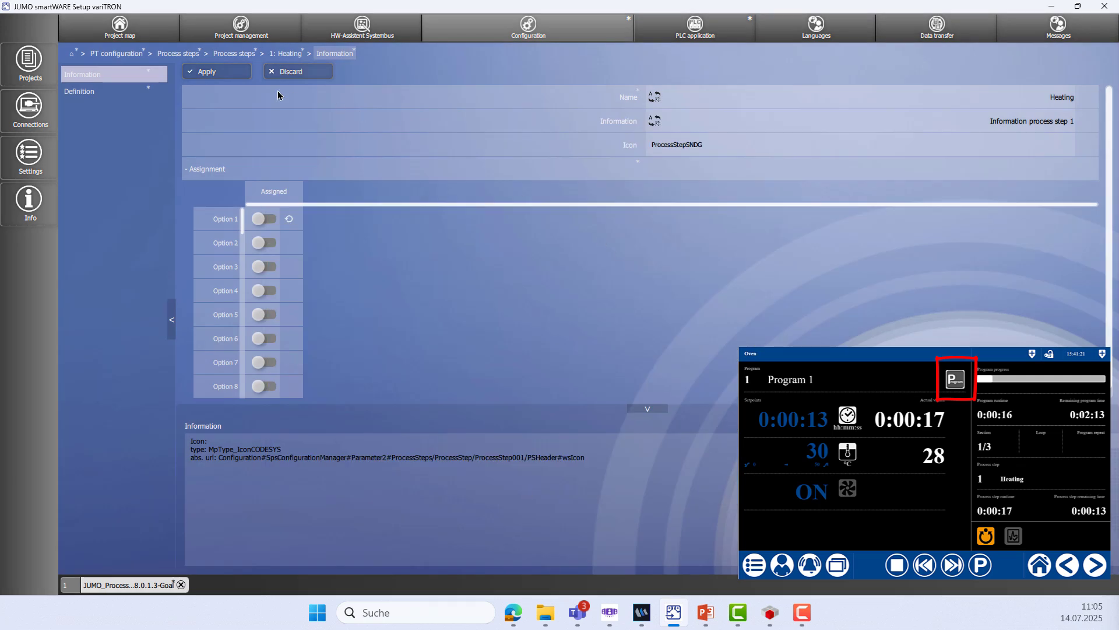
left_click(216, 73)
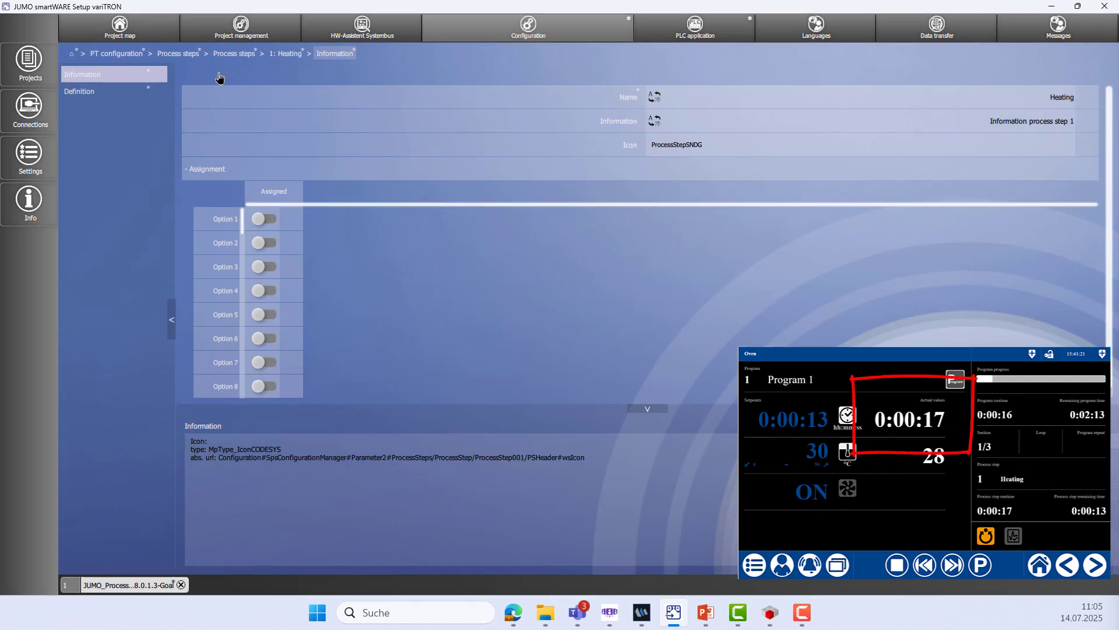
left_click(285, 53)
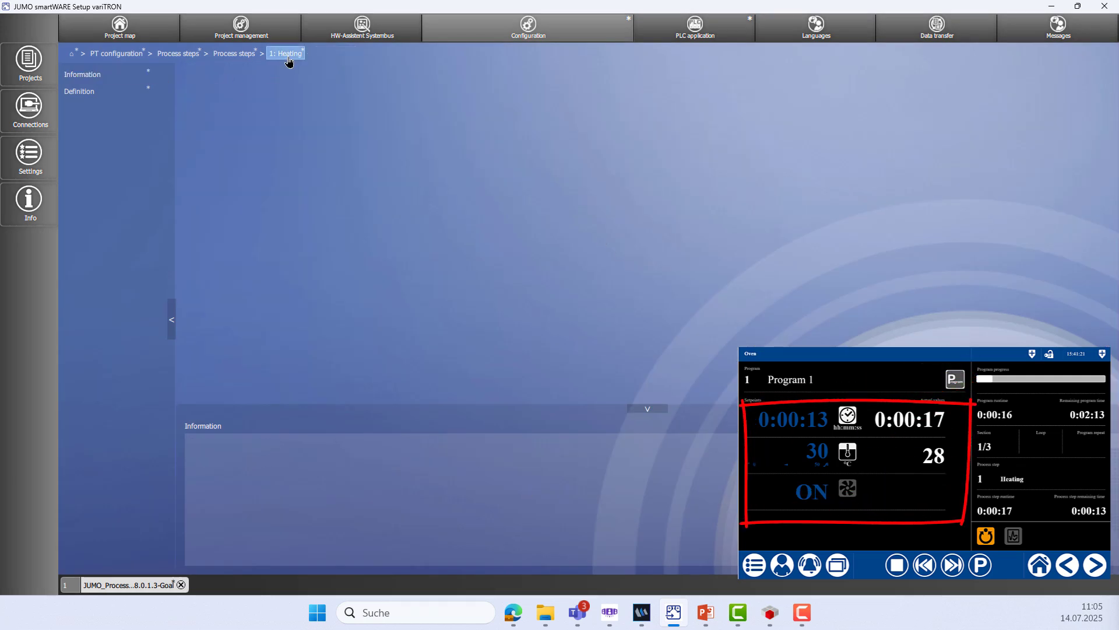
Open the Heating step's definition and inspect the section time actual value and setpoint settings
left_click(108, 100)
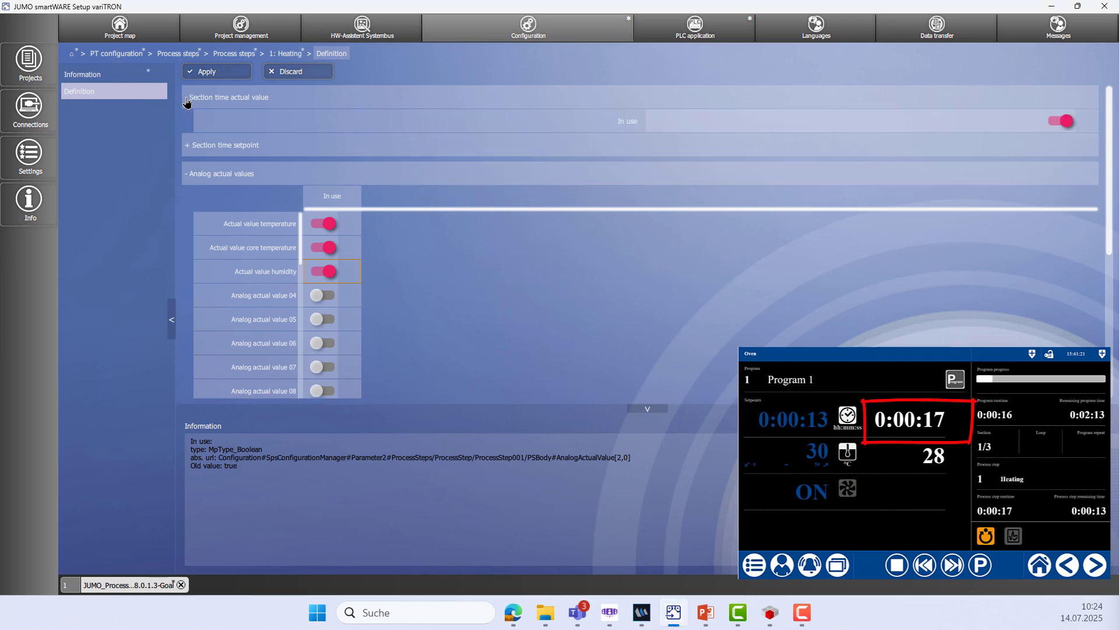
left_click(187, 101)
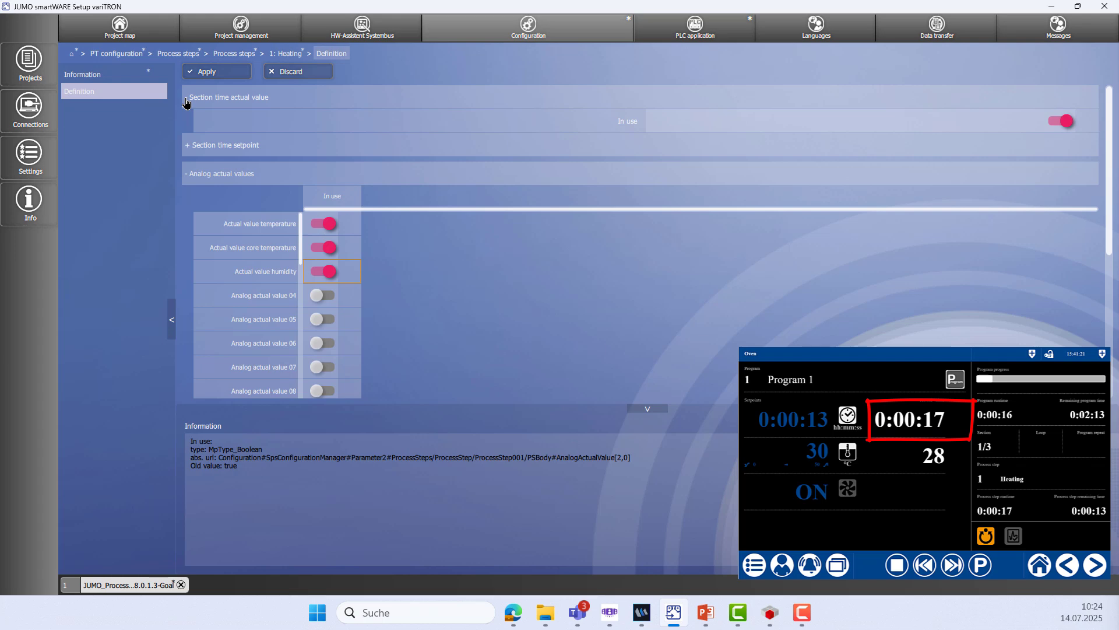
left_click(187, 101)
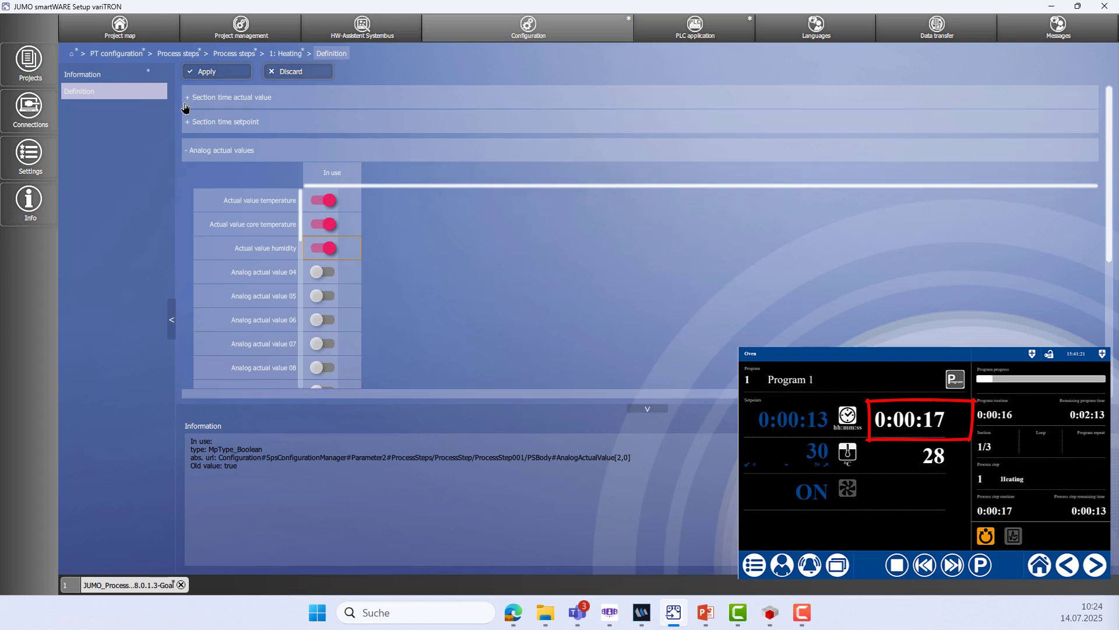
left_click(186, 124)
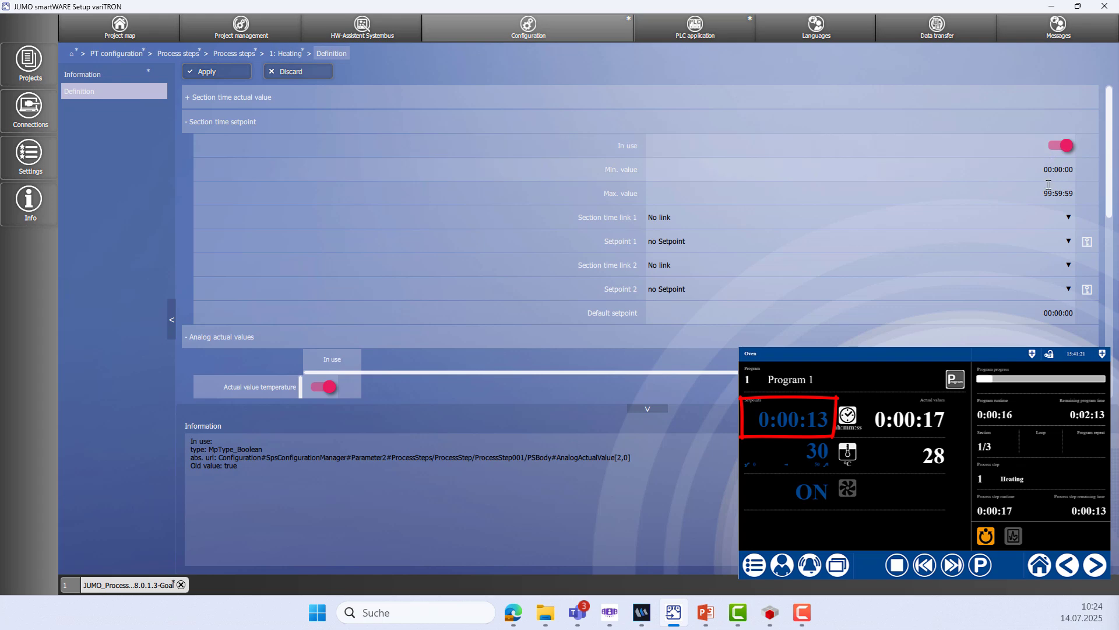
left_click(186, 124)
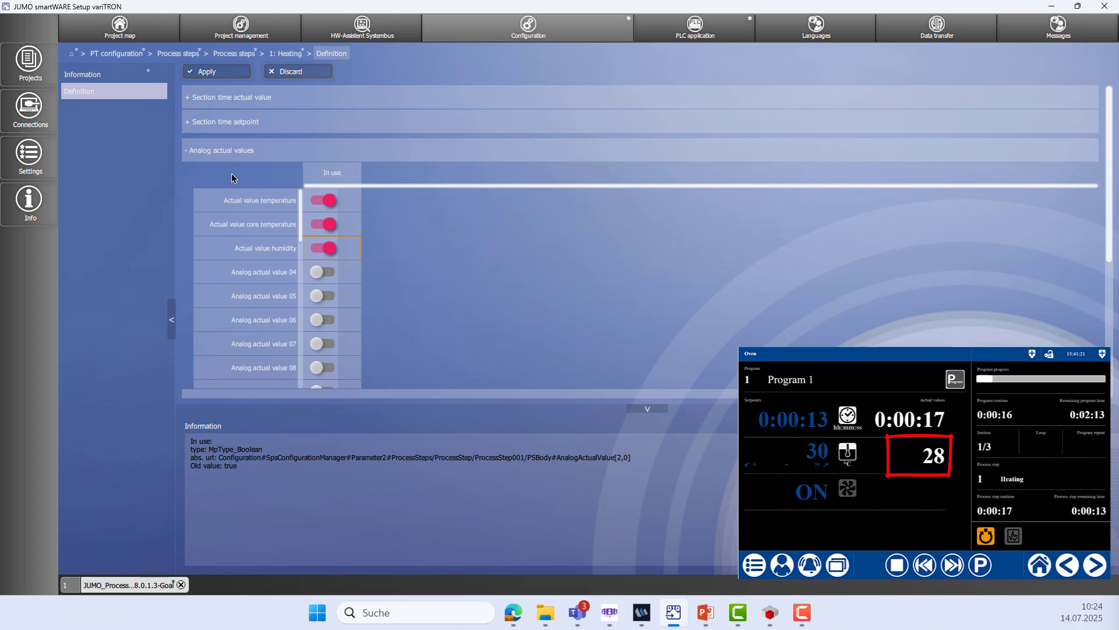
Switch off core temperature and humidity as in-use actual values, then collapse the section
left_click(316, 227)
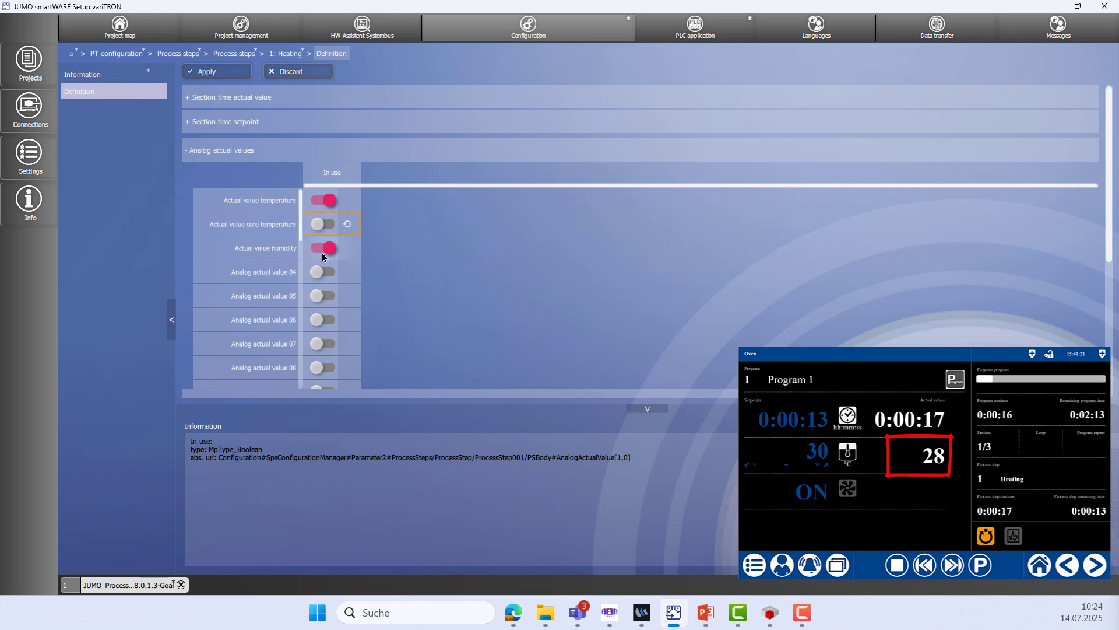
left_click(318, 251)
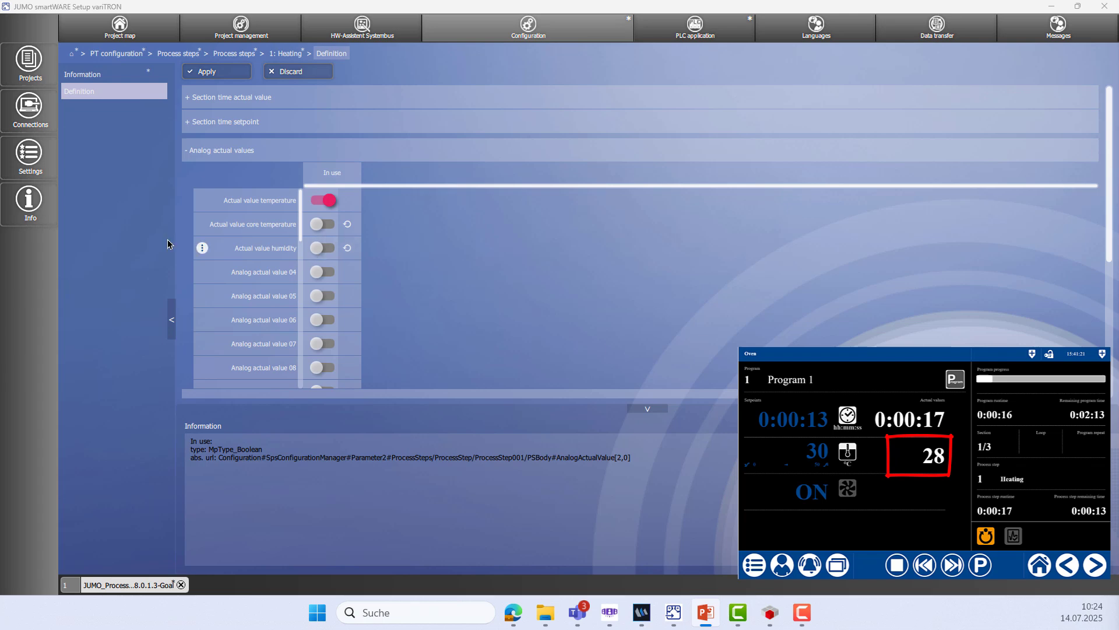
left_click(189, 153)
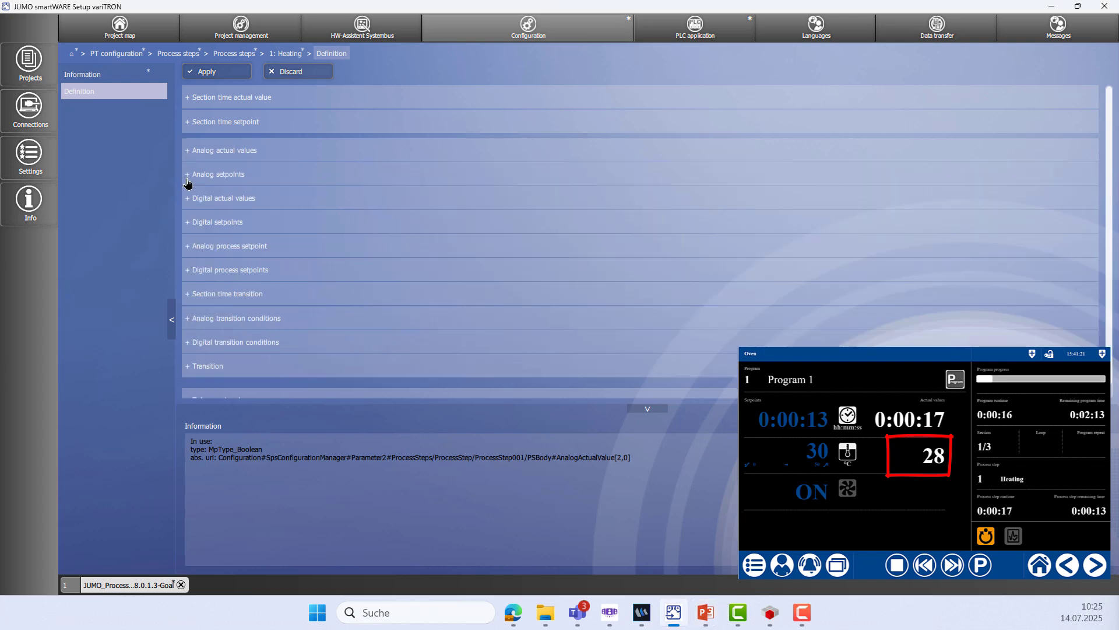
Set the temperature setpoint's Max. value to 200 in the Analog setpoints table
left_click(189, 176)
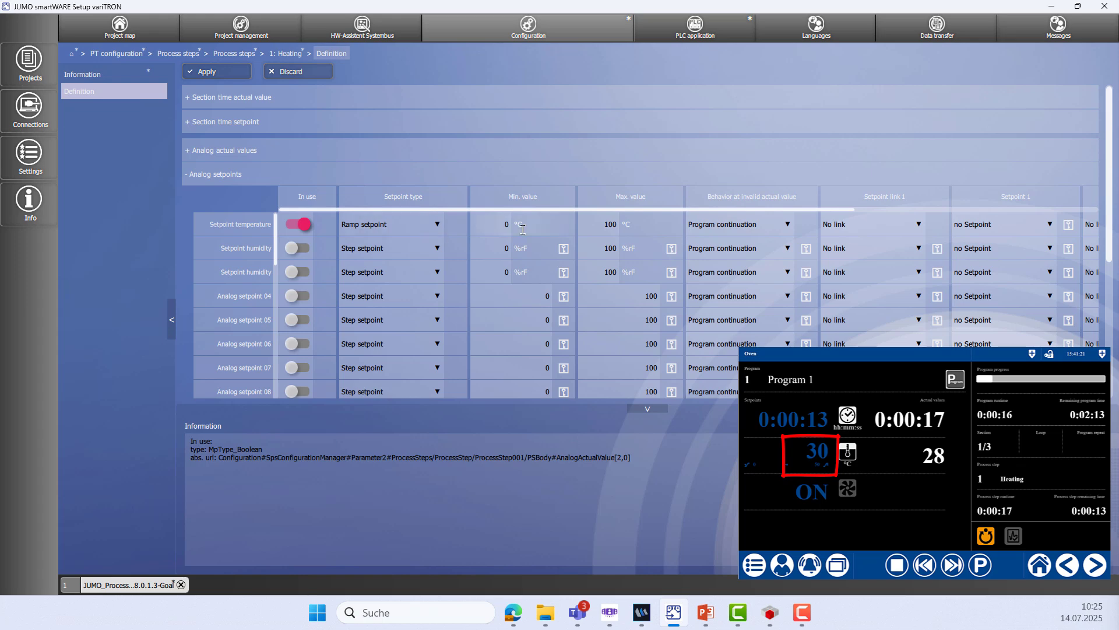
left_click(644, 233)
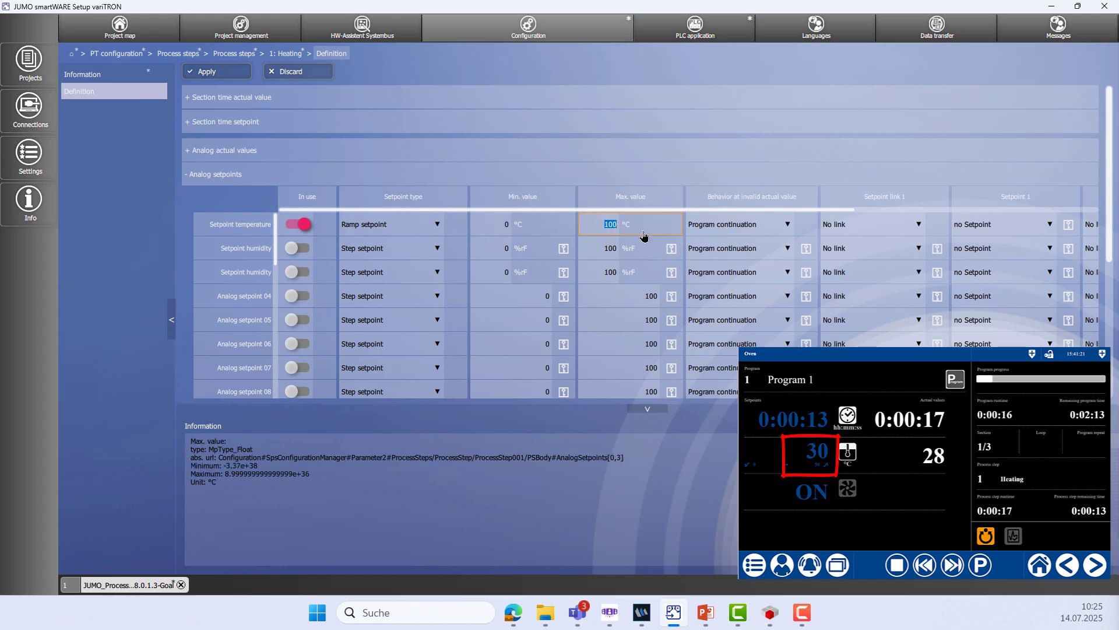
type("200")
left_click_drag(897, 199, 548, 204)
left_click_drag(742, 203, 658, 200)
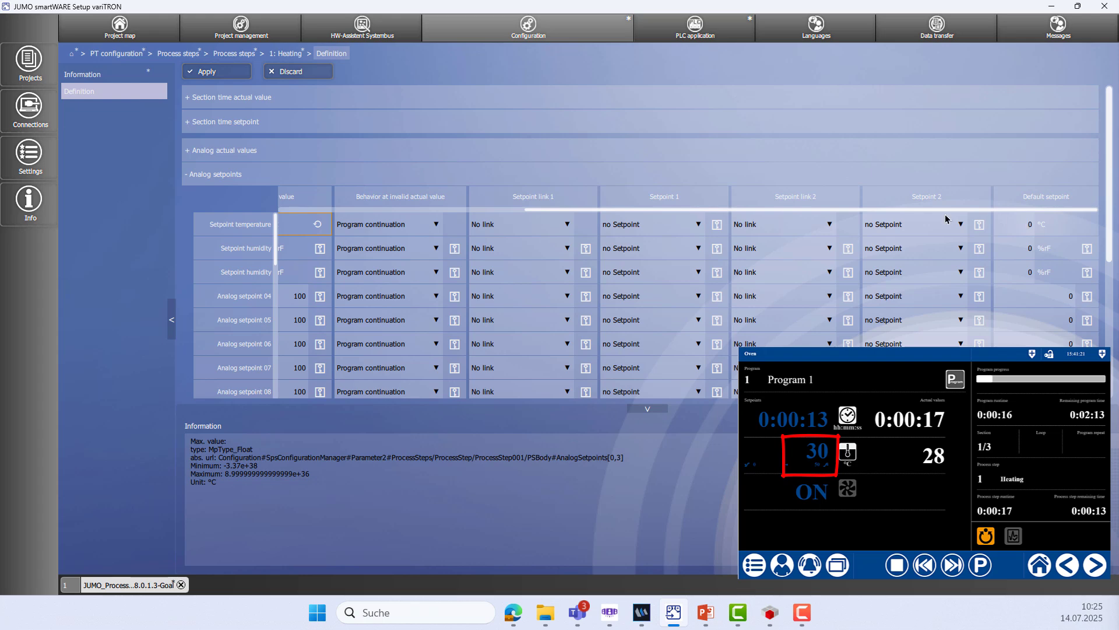
left_click_drag(929, 196, 1022, 201)
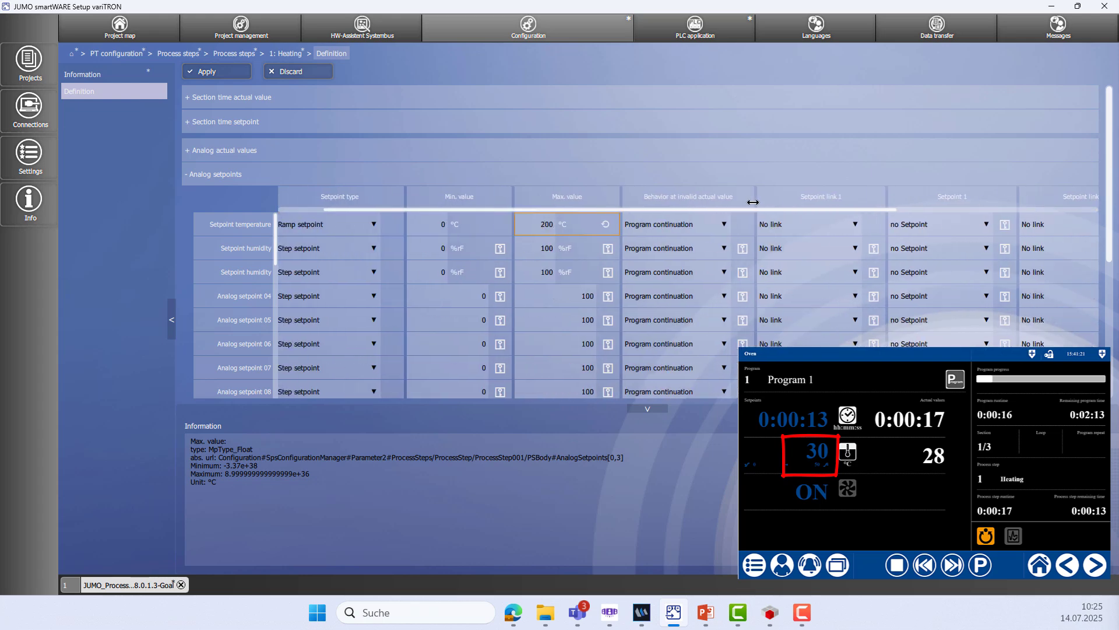
left_click_drag(752, 201, 979, 198)
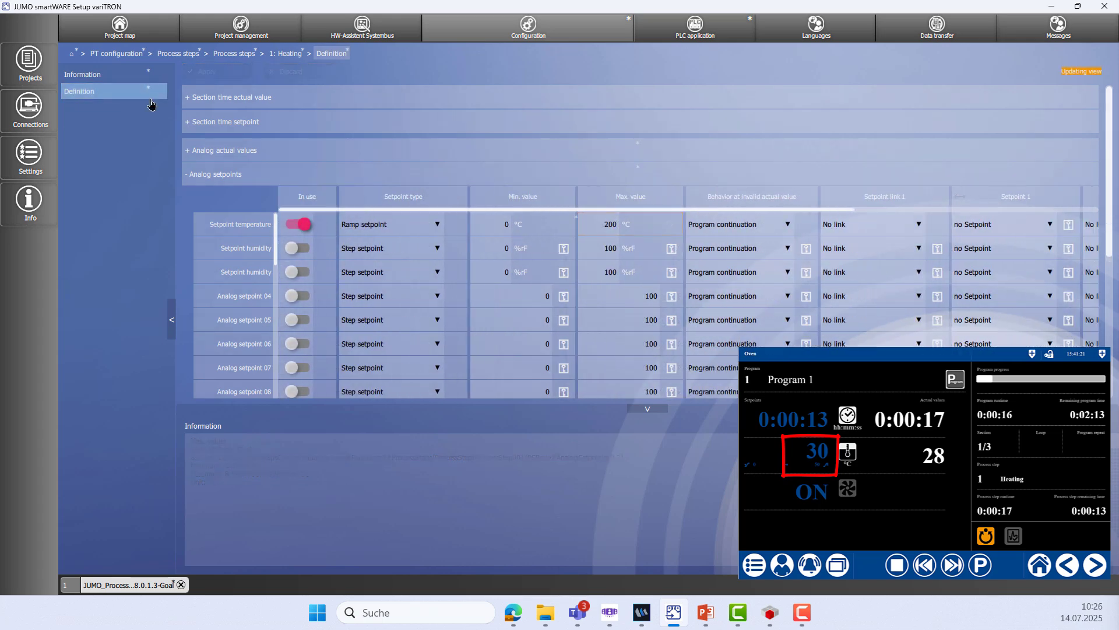
left_click(187, 175)
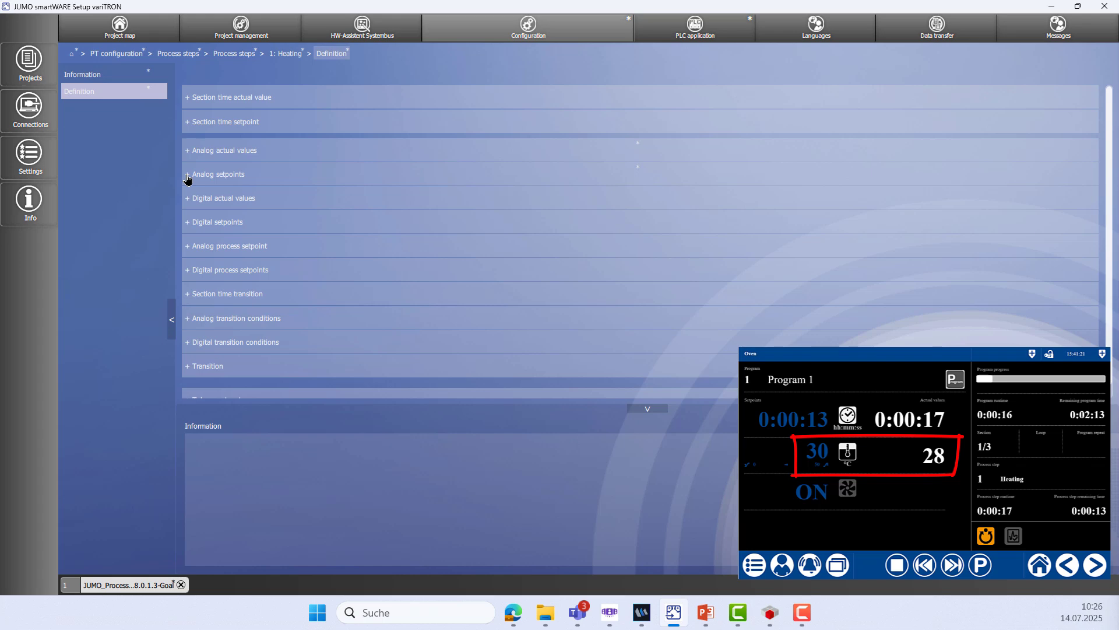
Switch on tolerance band 01 for Analog actual value 01 with 5 °C lower and upper deviation maximums
scroll(188, 179, "down", 1)
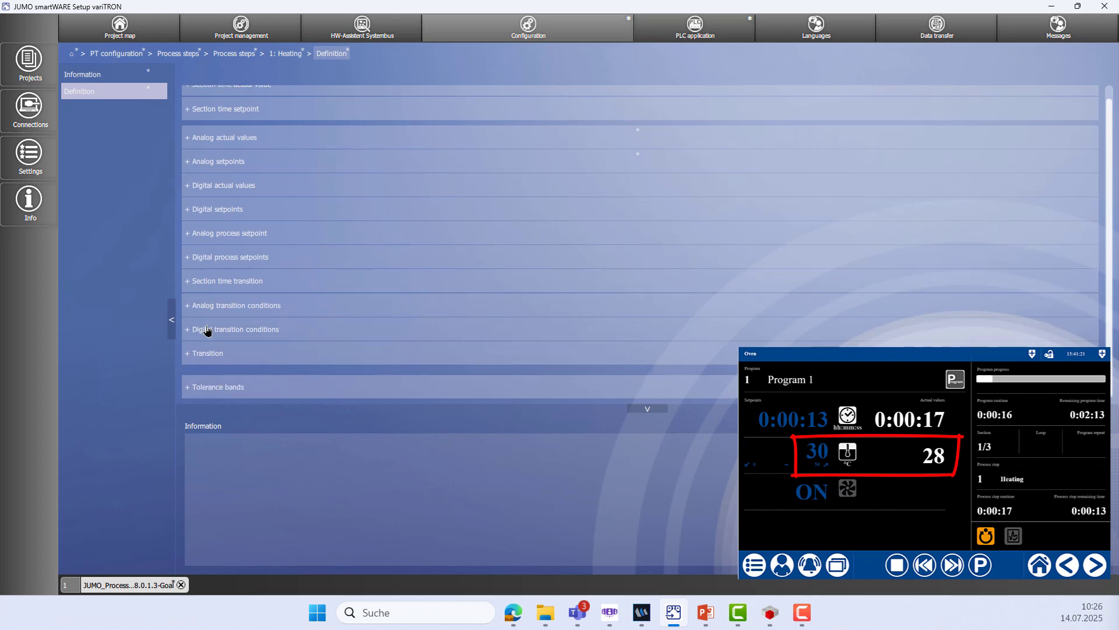
left_click(194, 389)
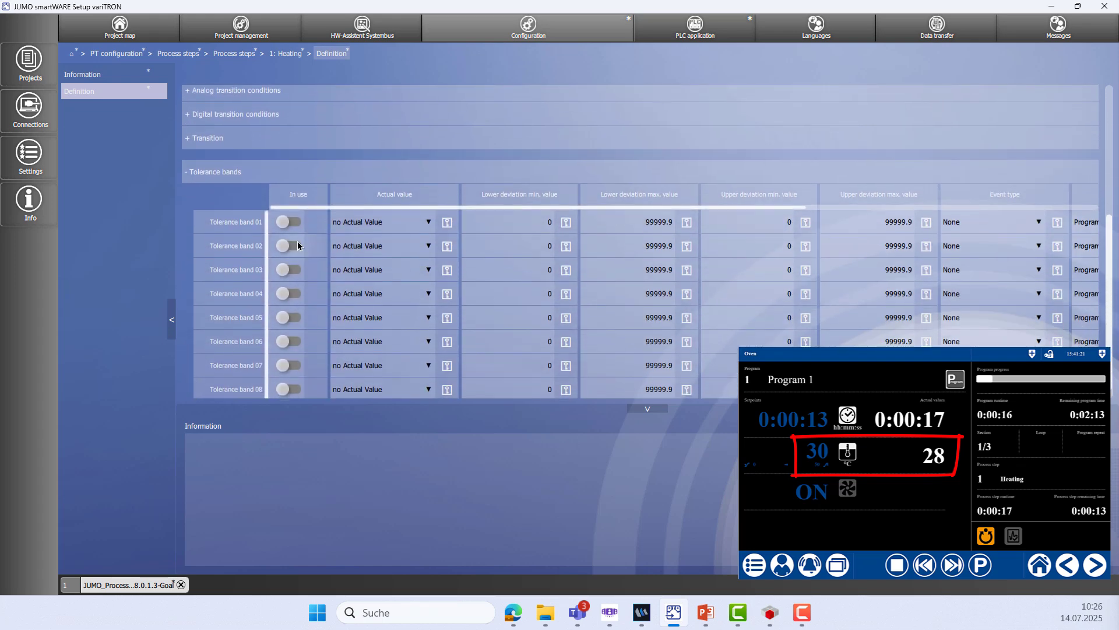
left_click(295, 224)
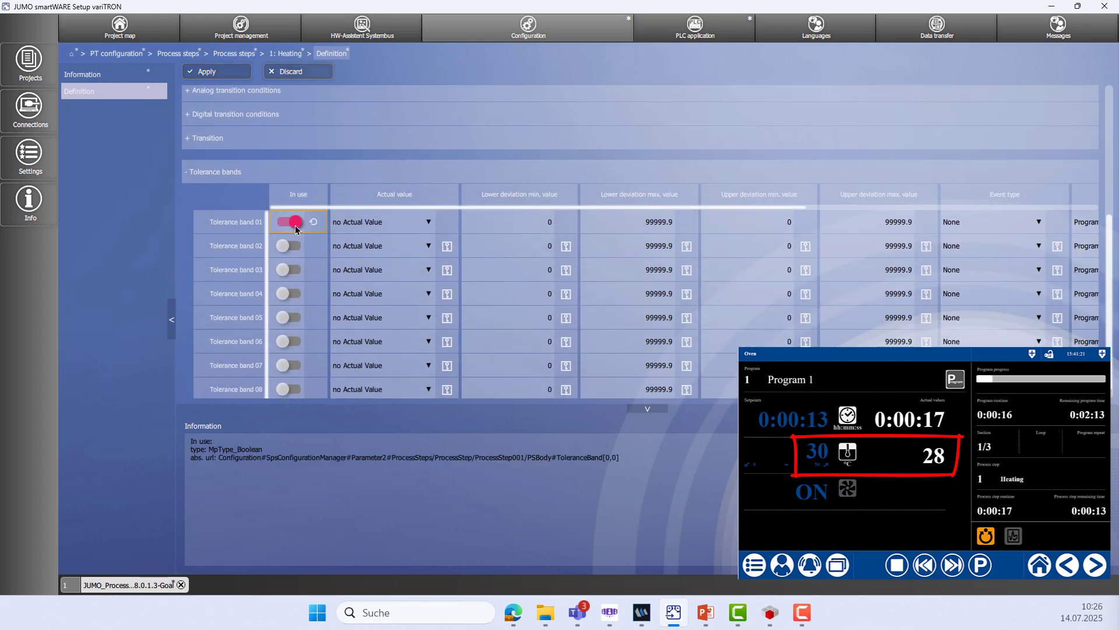
left_click(425, 223)
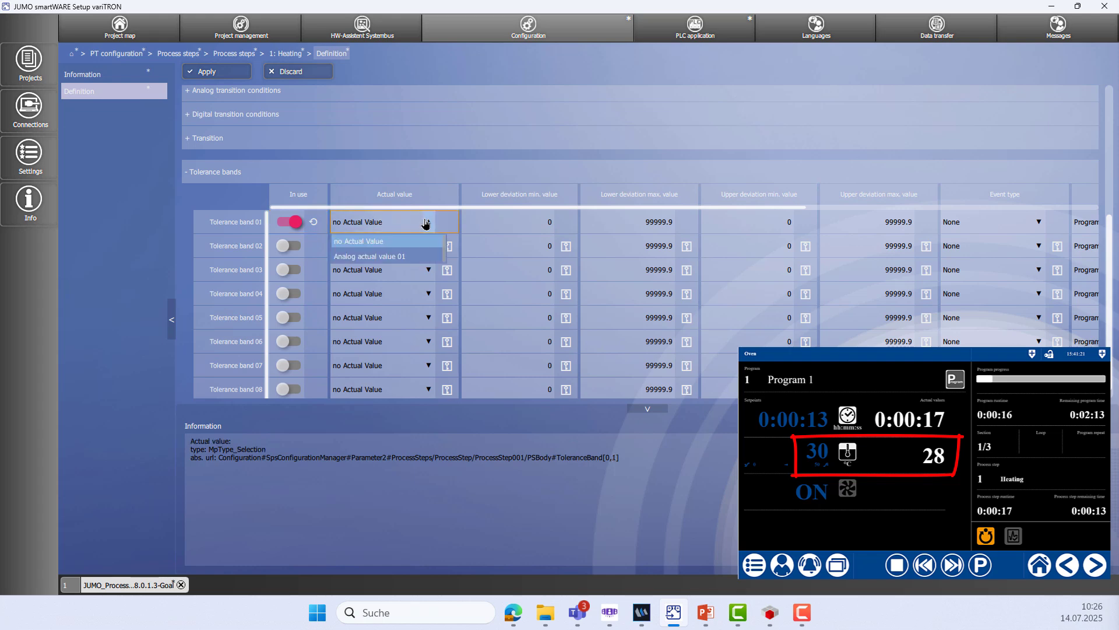
left_click(390, 256)
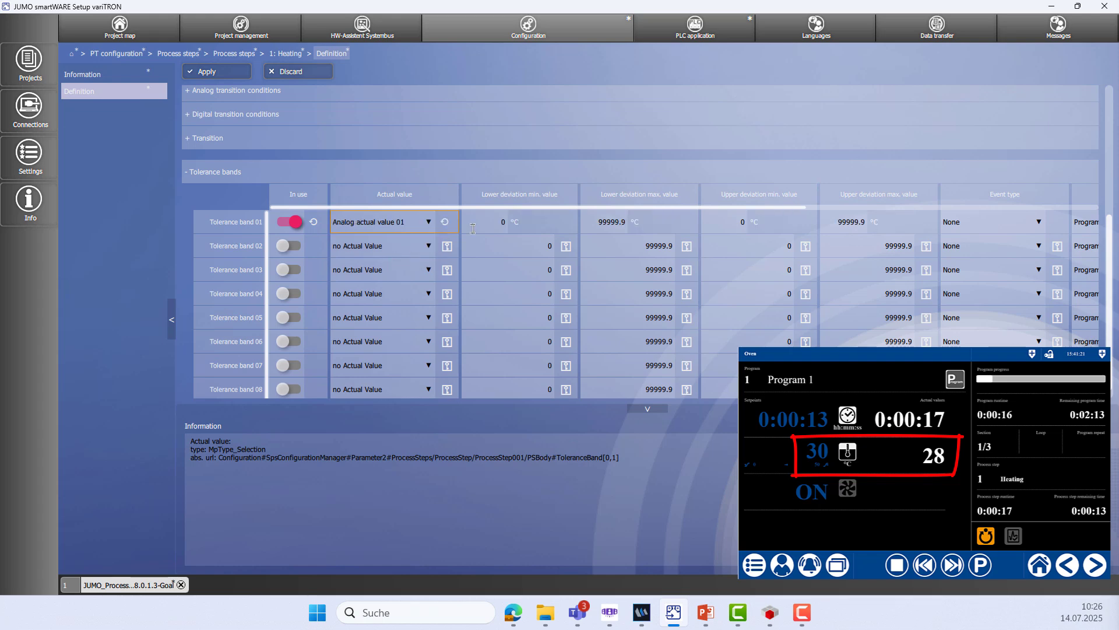
double_click(596, 220)
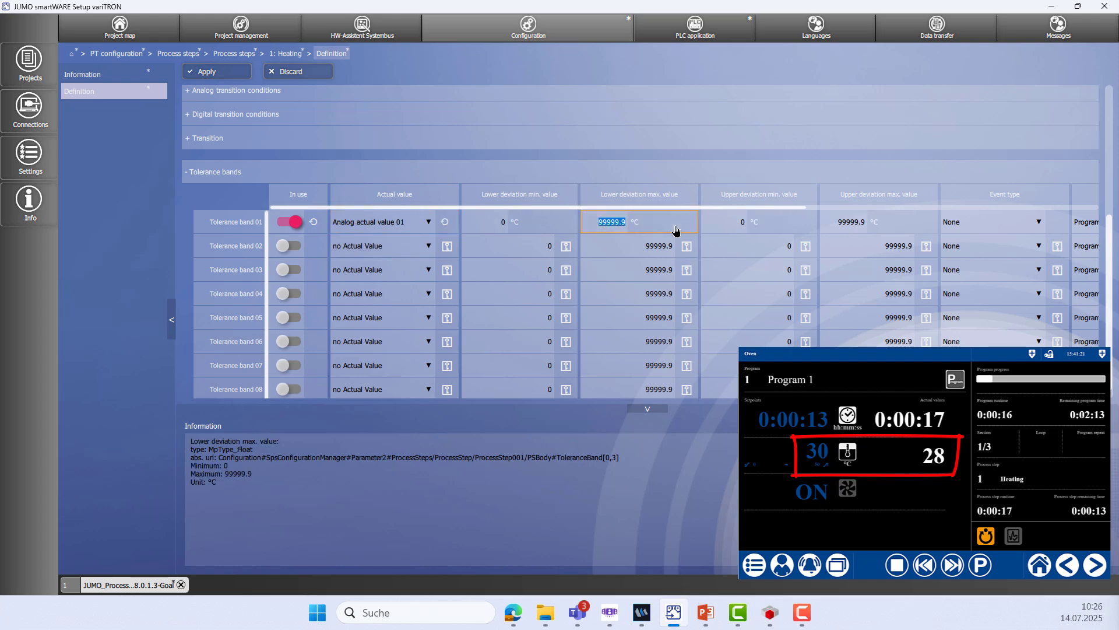
type("5")
double_click(834, 222)
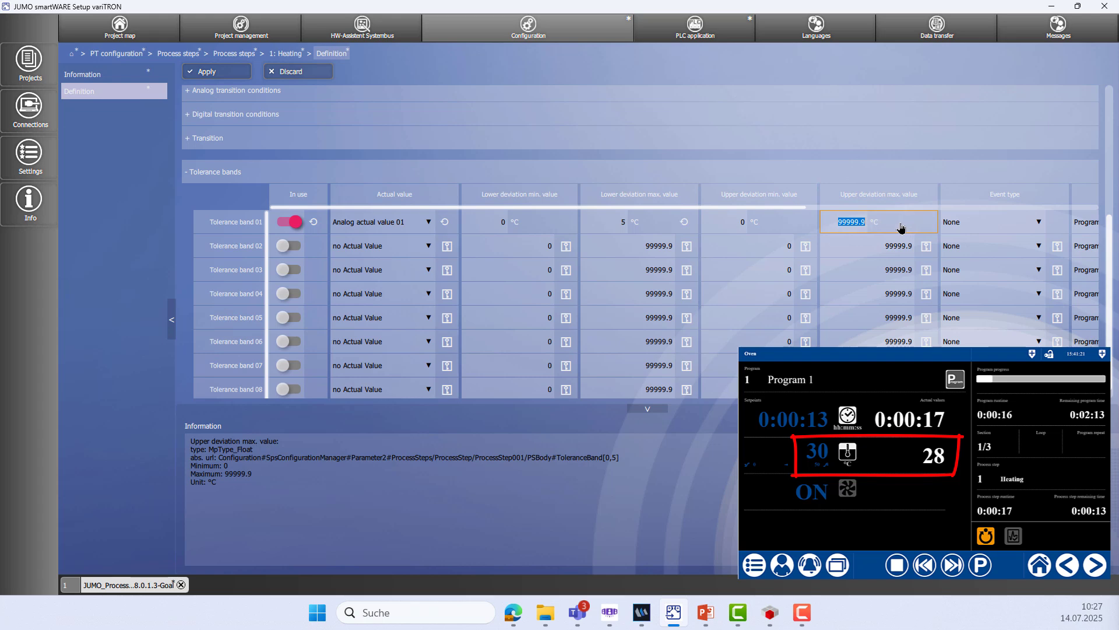
type("5")
left_click(993, 232)
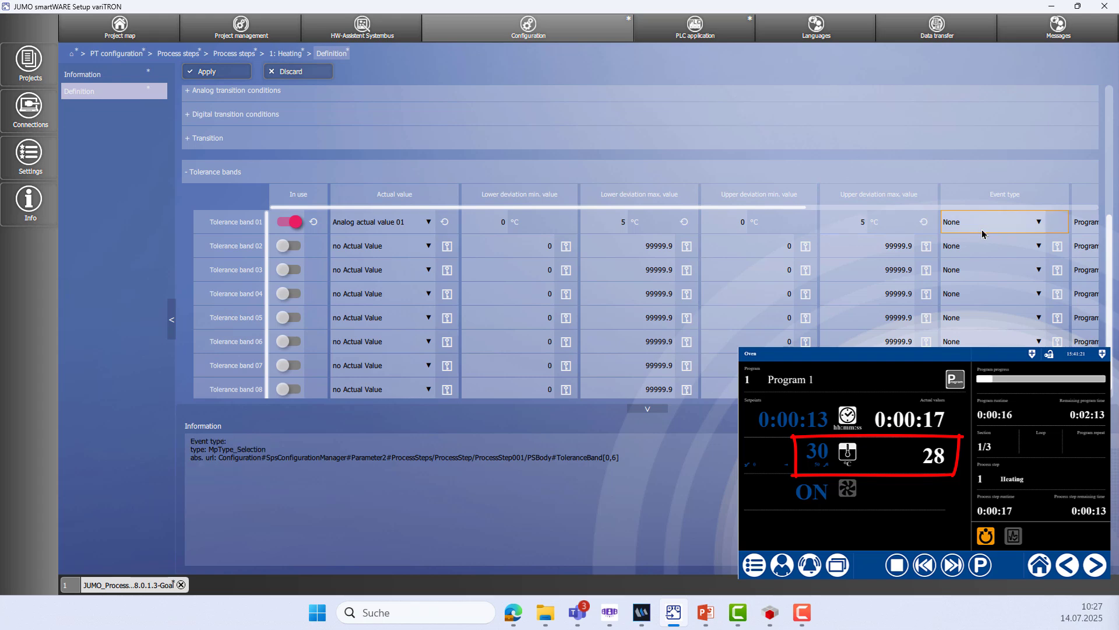
Set band 01's lower and upper default deviations to 2 °C
scroll(909, 197, "right", 4)
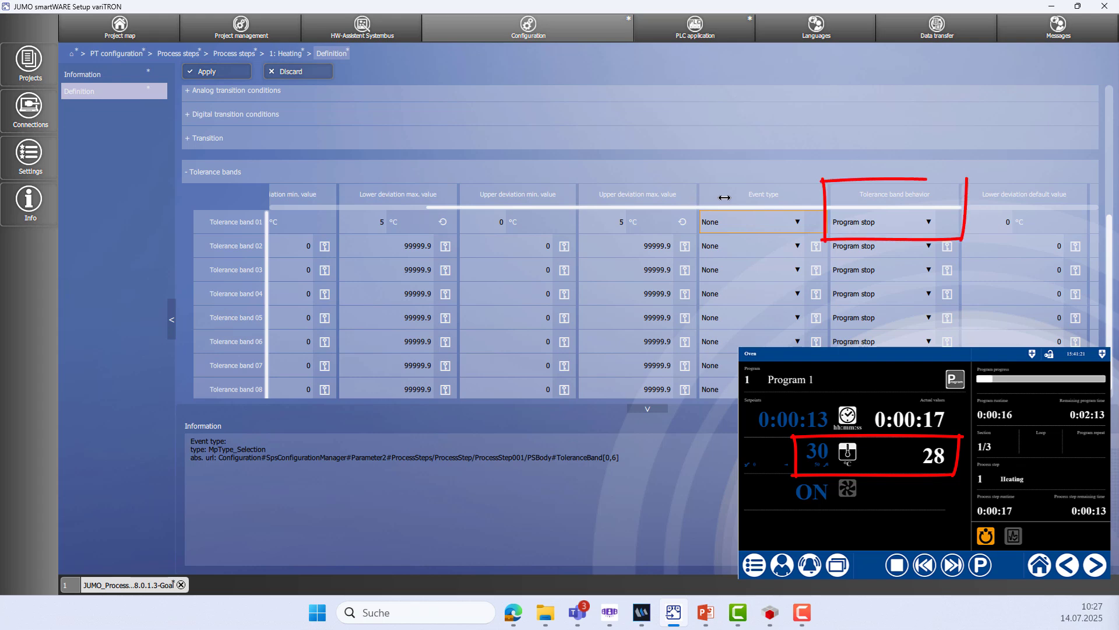
scroll(609, 200, "right", 3)
scroll(609, 200, "right", 3)
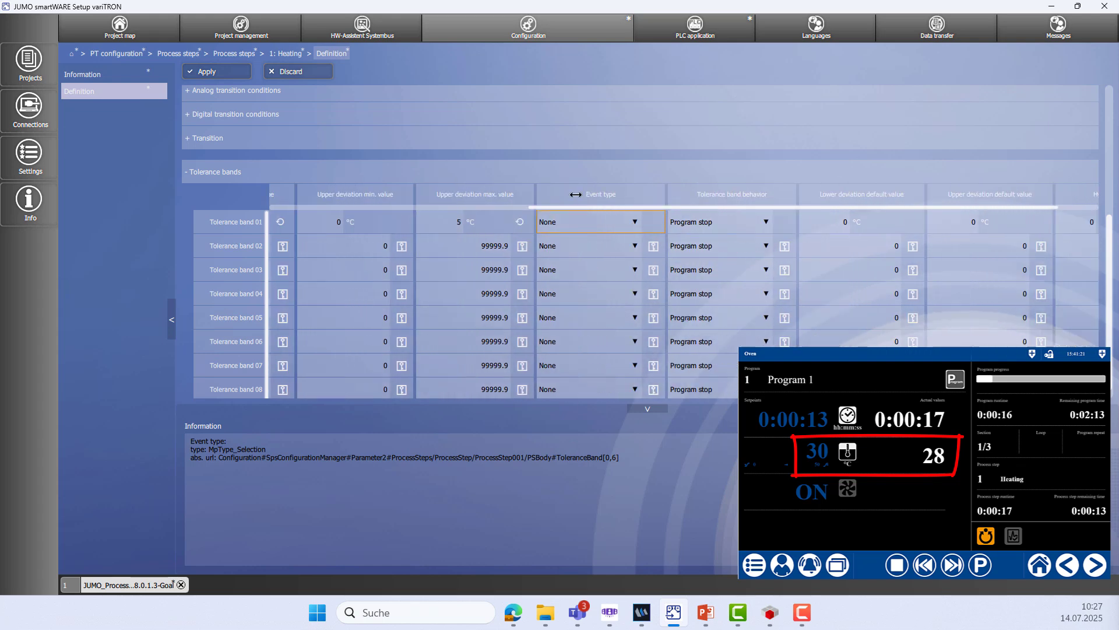
left_click(808, 223)
type("2")
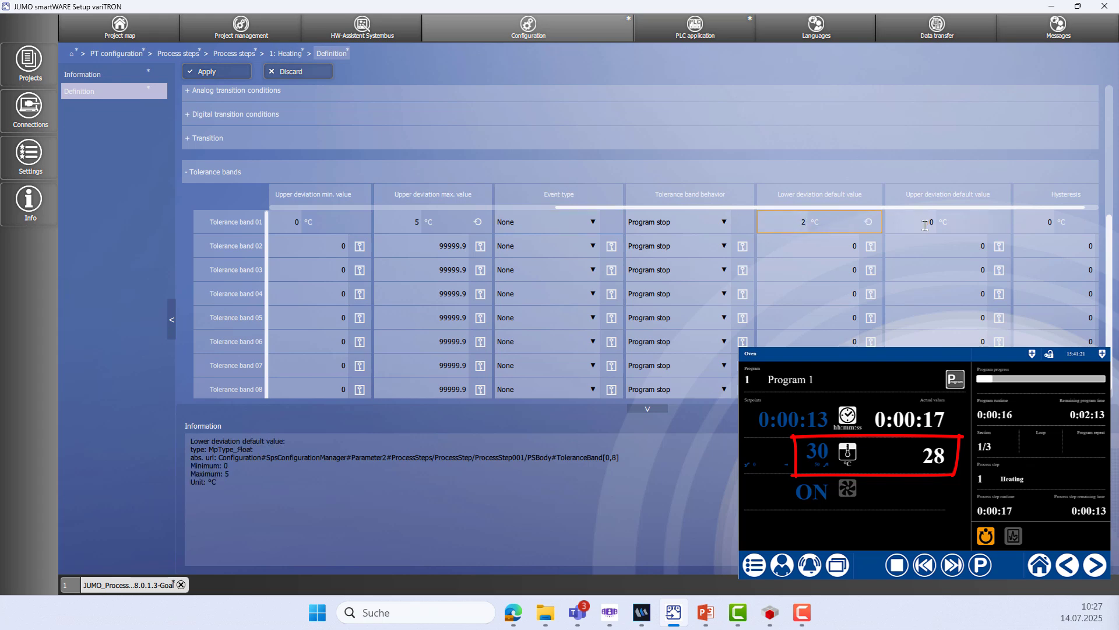
left_click(948, 230)
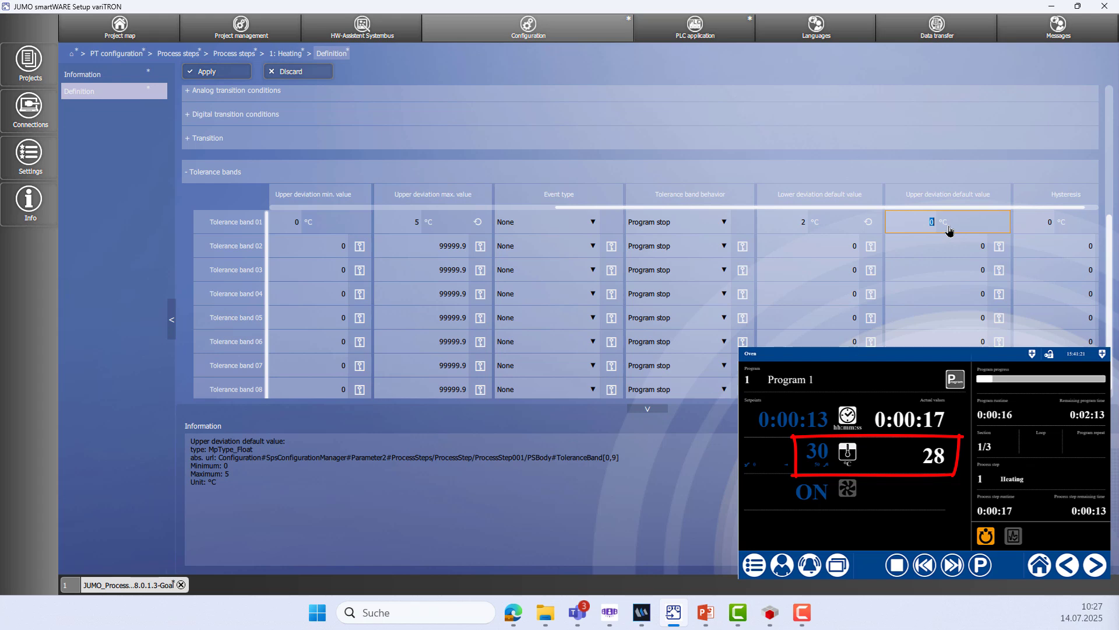
type("2")
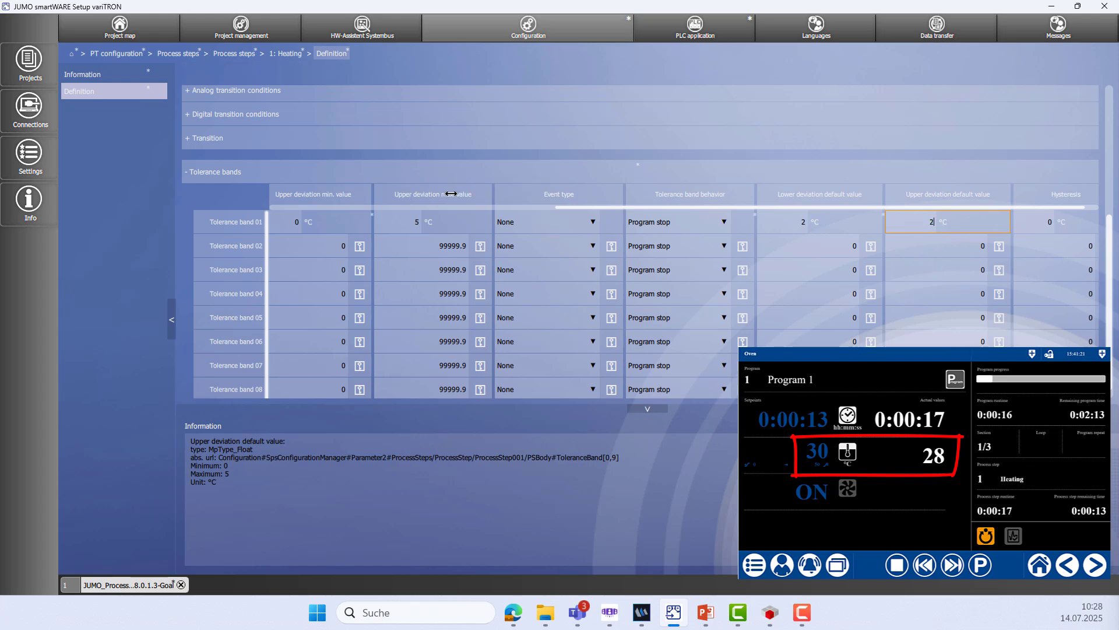
scroll(553, 191, "left", 5)
scroll(821, 196, "left", 3)
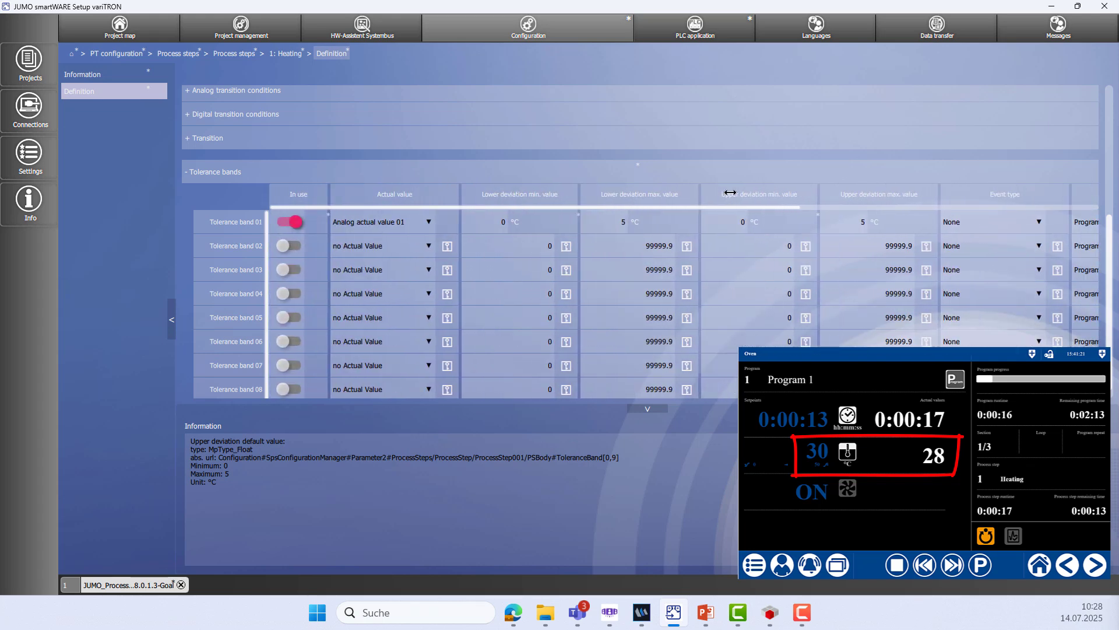
left_click(190, 175)
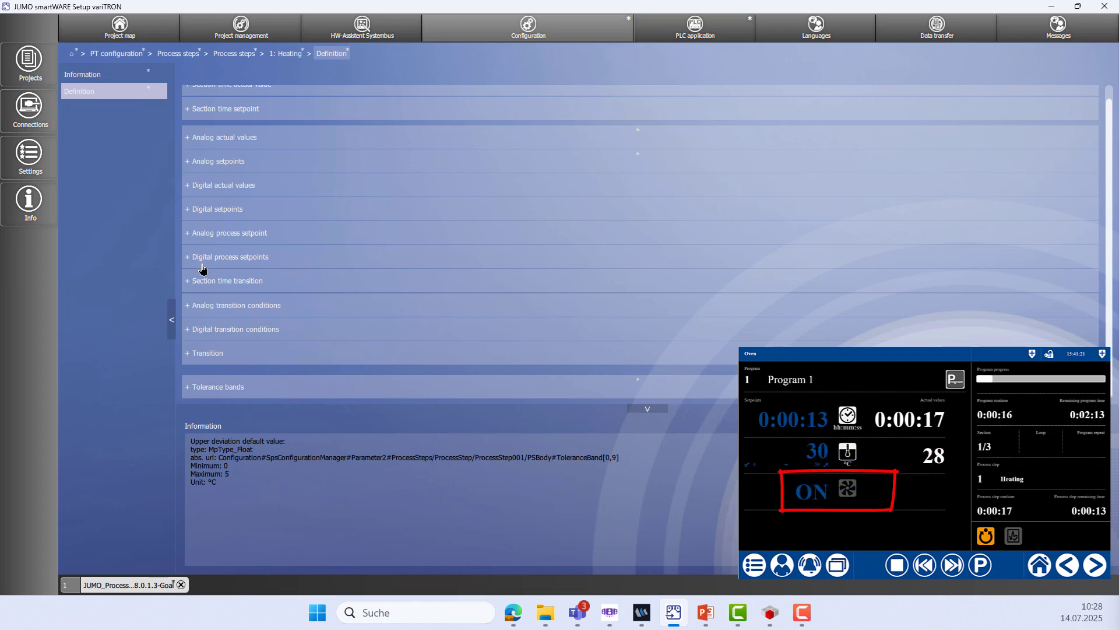
Make the Heating step's recirculation digital setpoint default to on
left_click(188, 211)
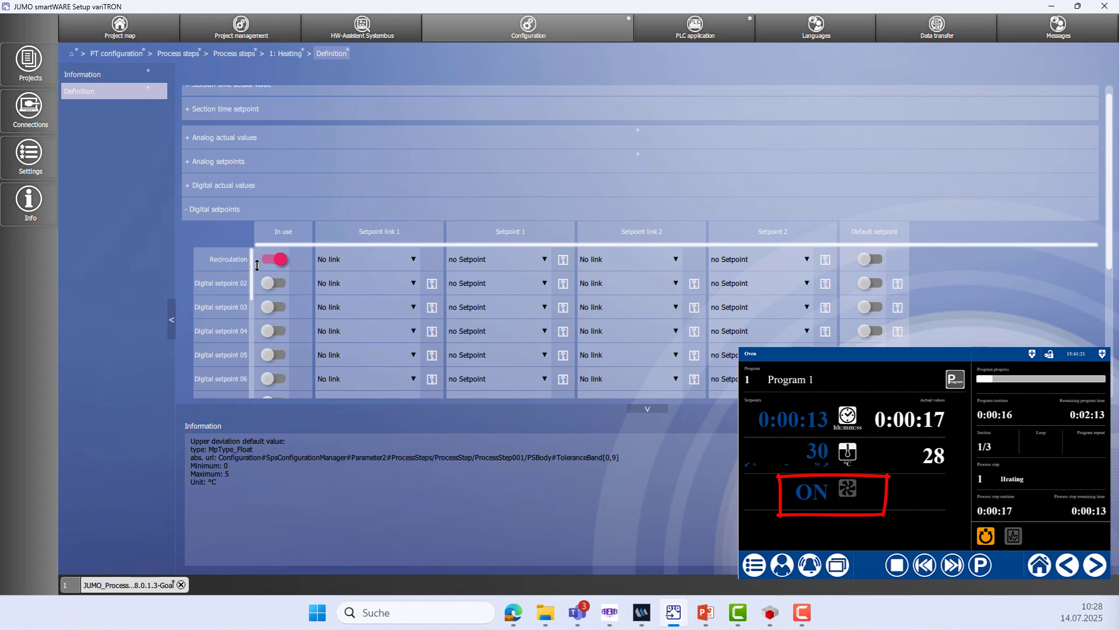
left_click(871, 260)
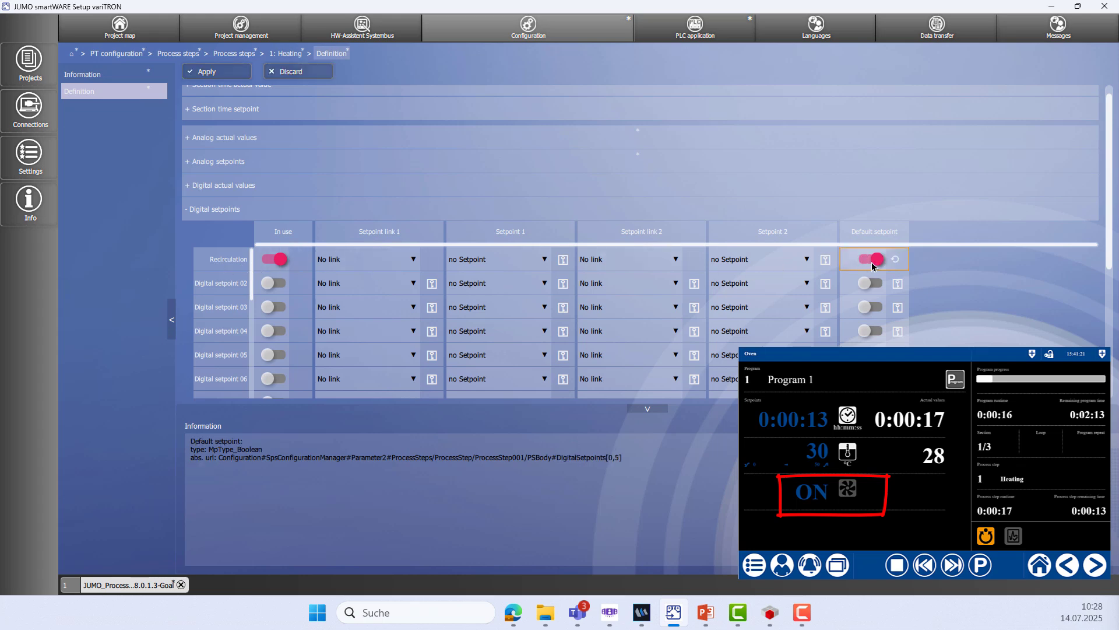
left_click(186, 214)
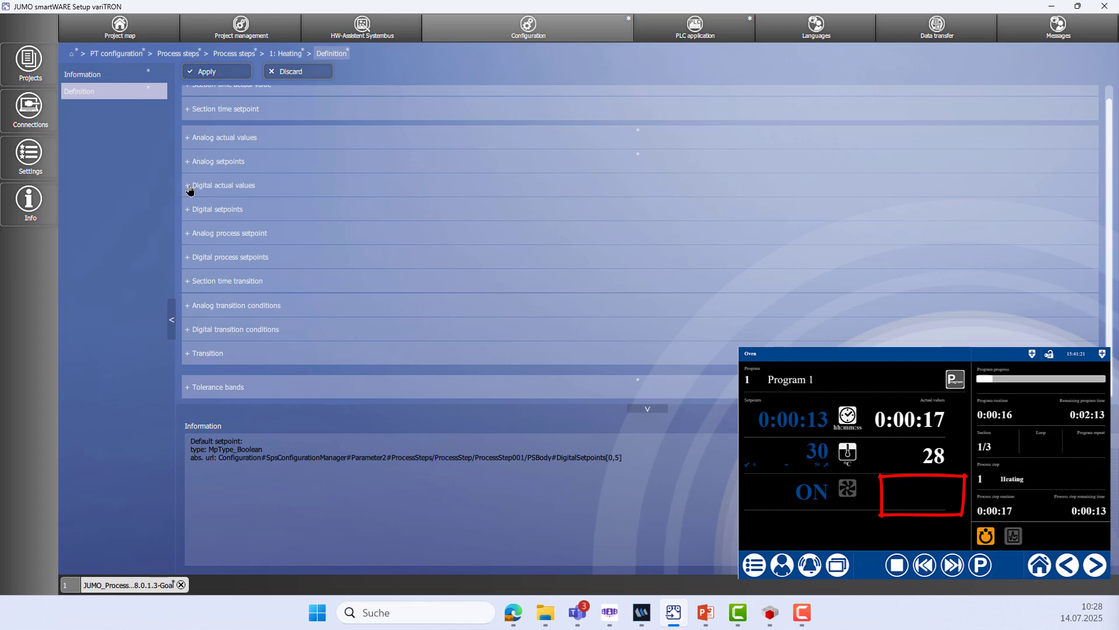
Take digital actual value 01 out of use and apply the Heating step change
left_click(189, 187)
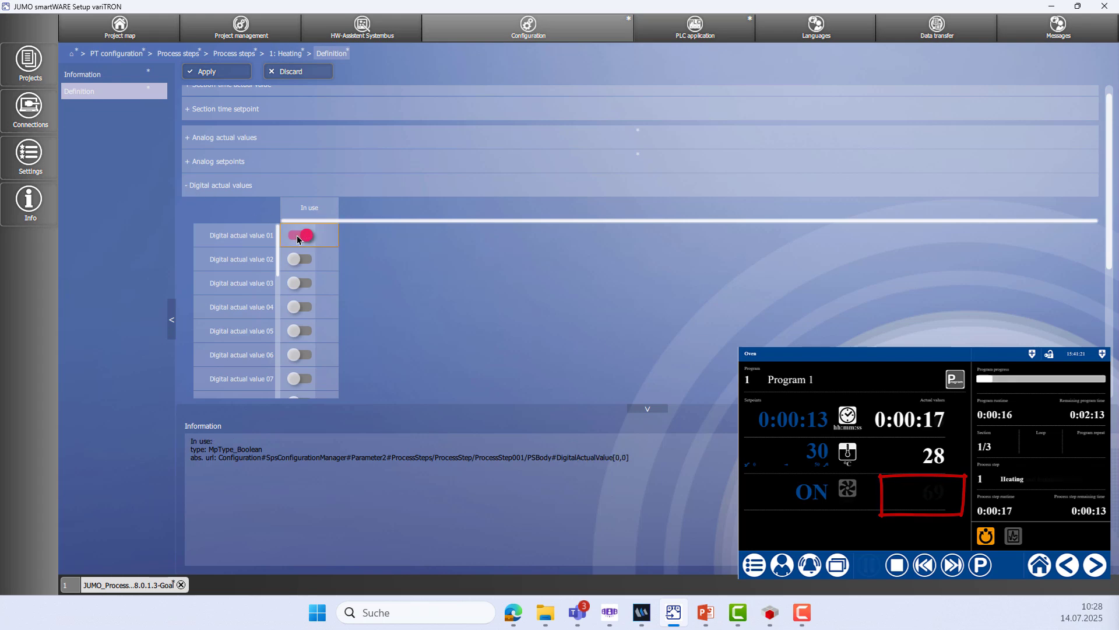
left_click(303, 235)
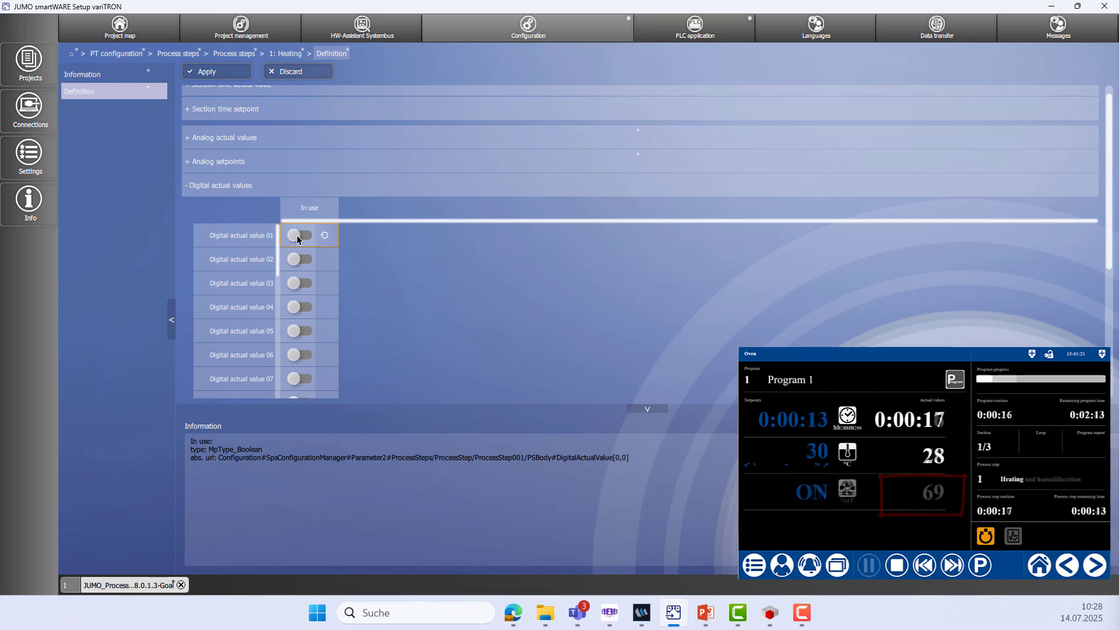
left_click(225, 73)
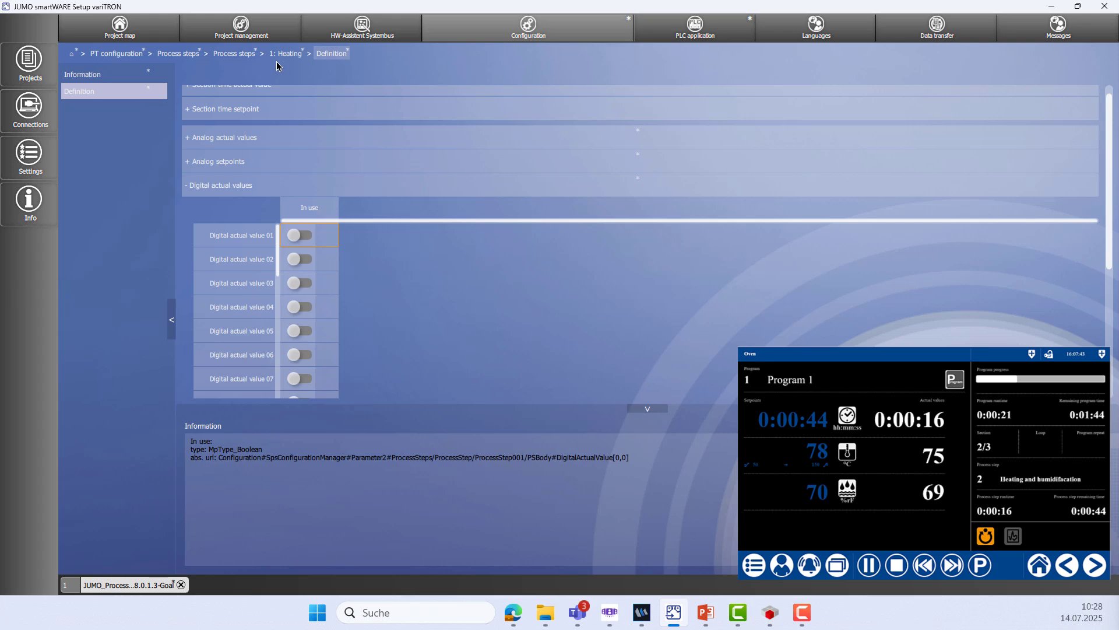
Add a second process step from the Process step template
left_click(235, 54)
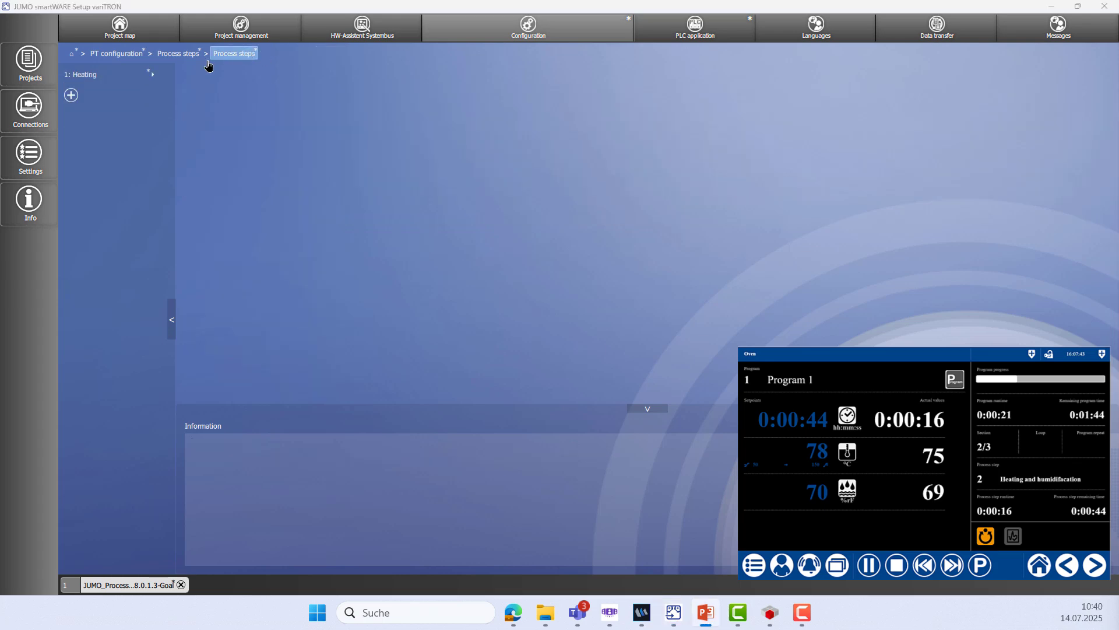
left_click(71, 96)
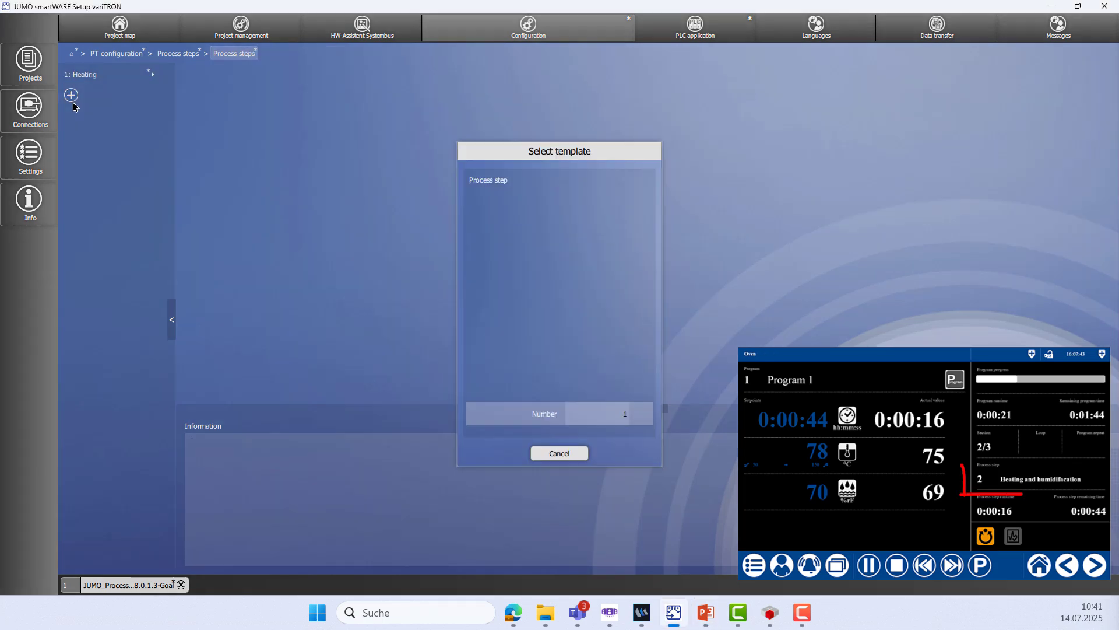
left_click(497, 180)
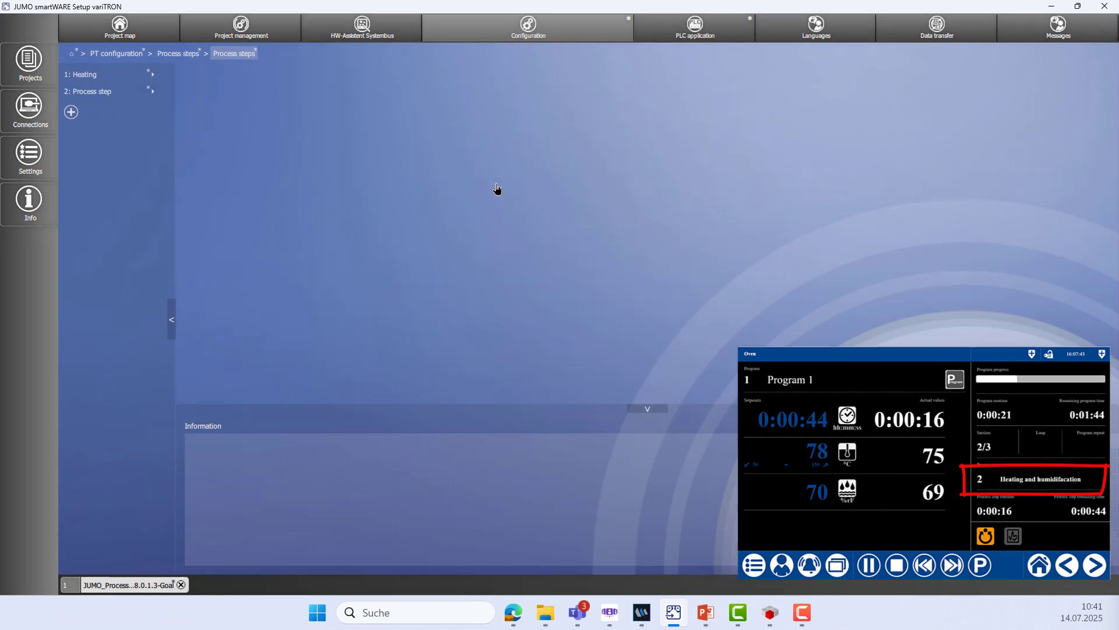
left_click(124, 94)
Name step 2 'Heating and humidifacation', give it the ProcessStepSNDG icon, and apply
left_click(120, 74)
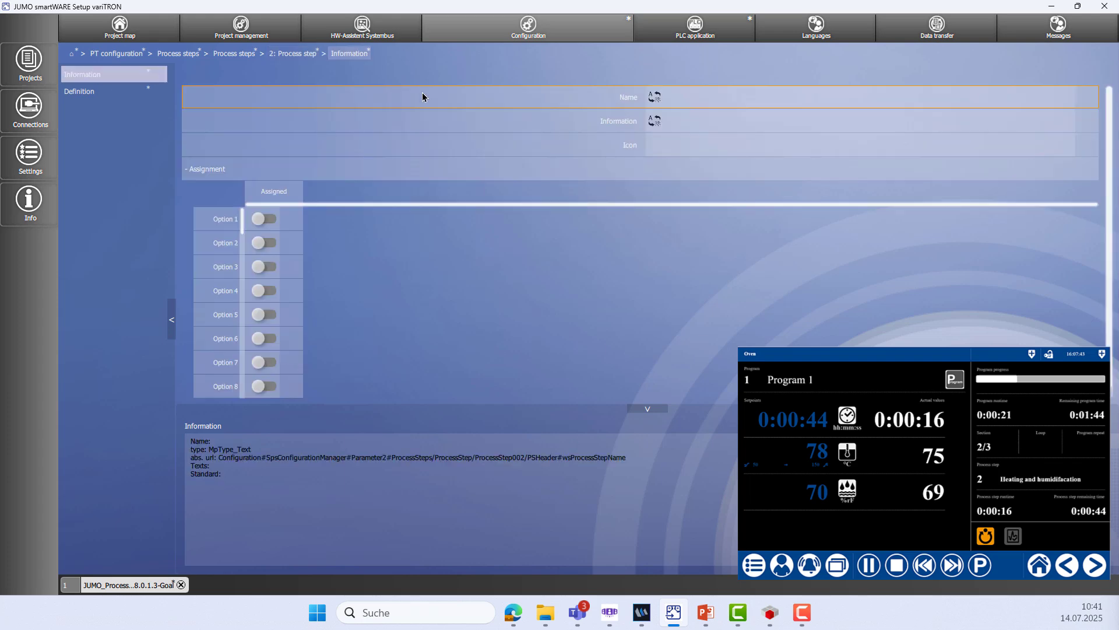
left_click(692, 95)
type("Heating and")
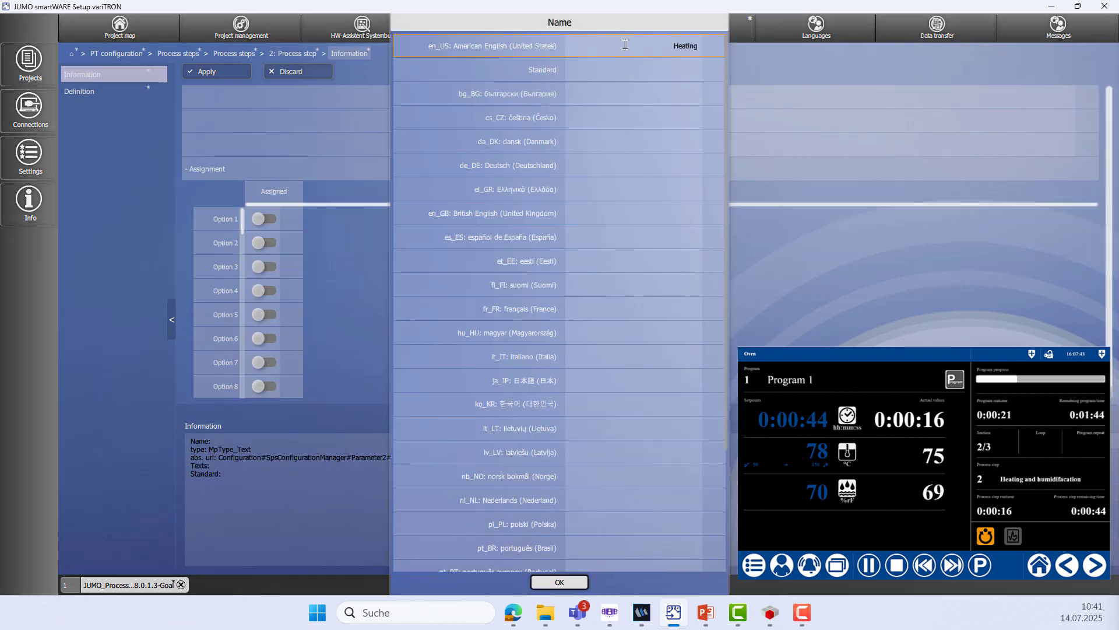
type(" humidifacation")
left_click(559, 582)
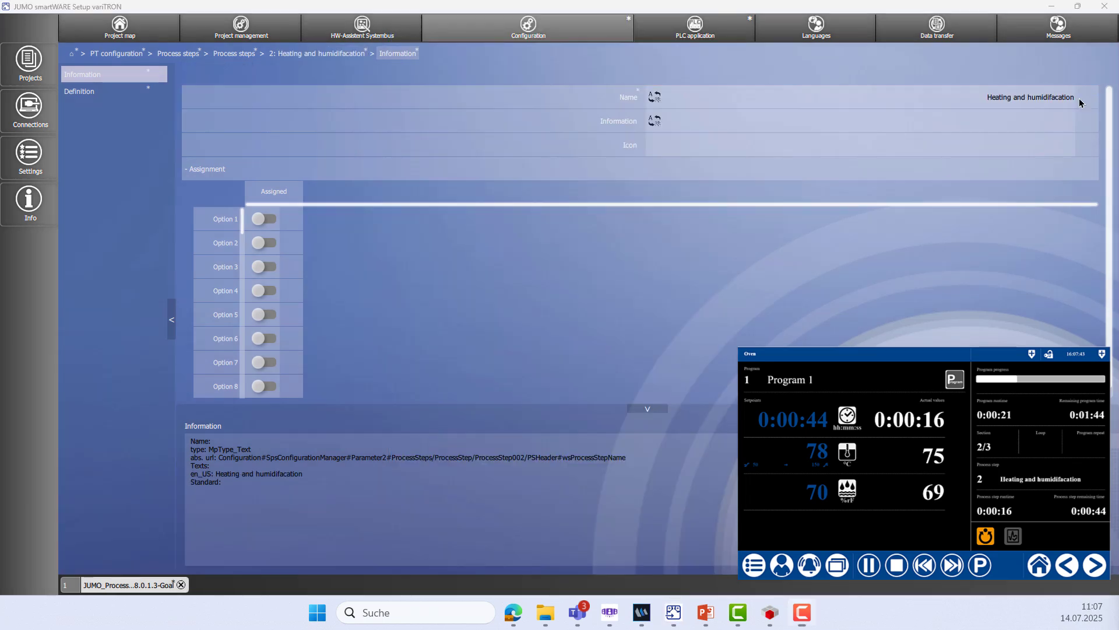
left_click(845, 154)
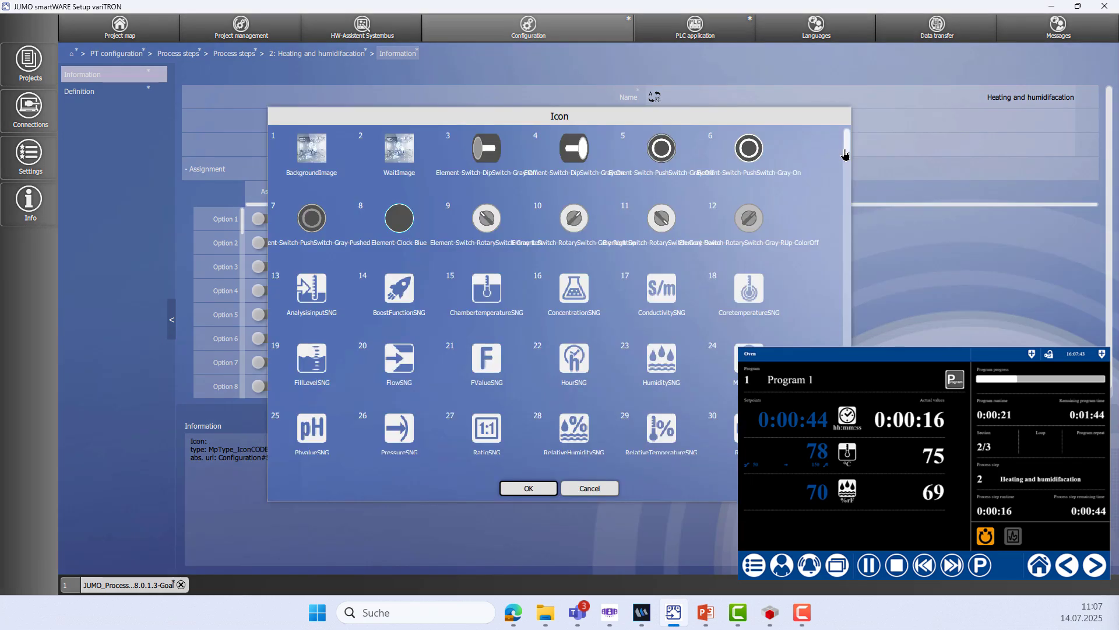
left_click_drag(845, 154, 845, 170)
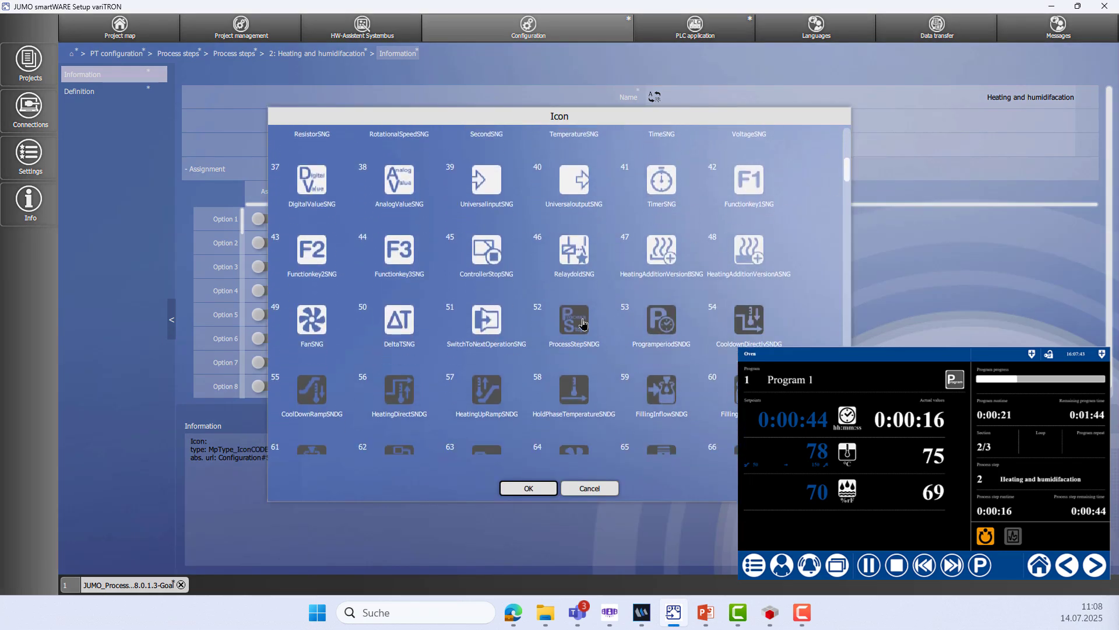
left_click(581, 320)
left_click(542, 489)
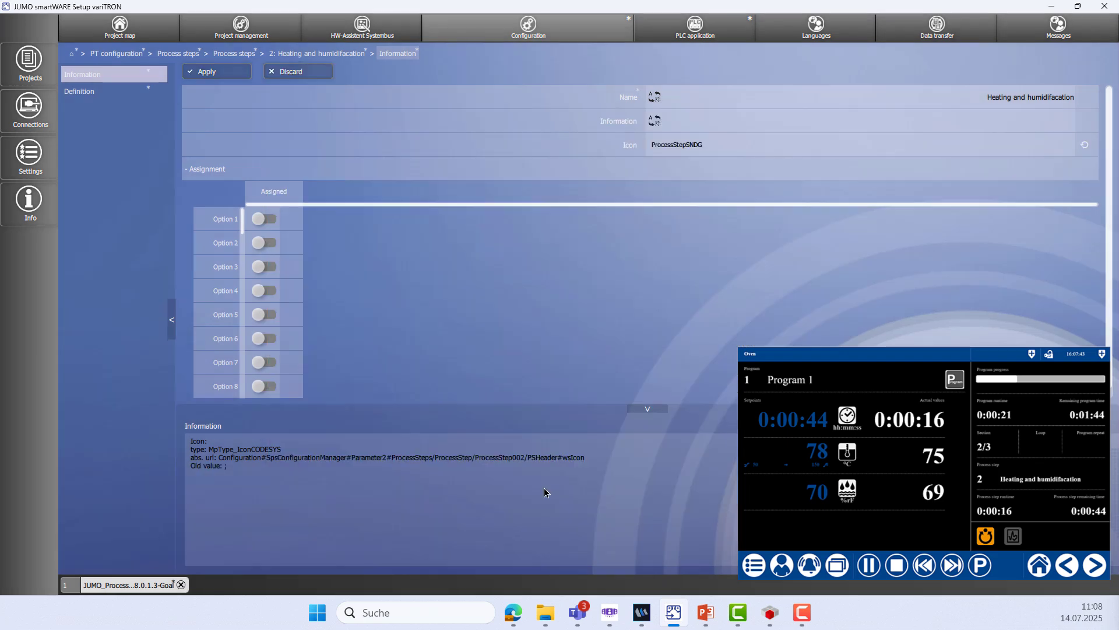
left_click(207, 72)
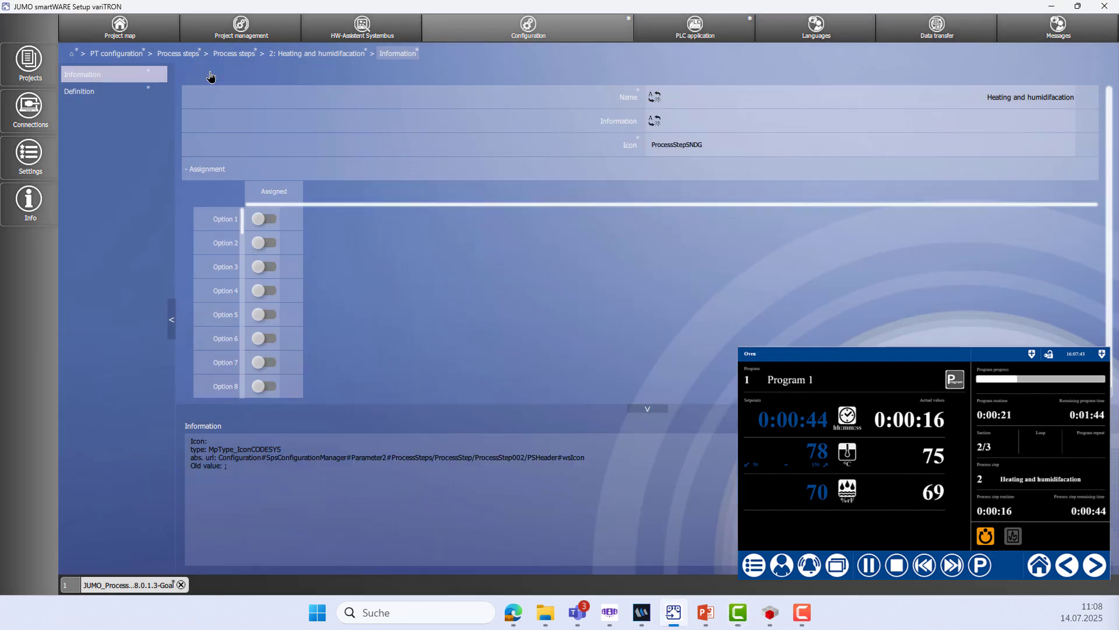
Put step 2's temperature and humidity actual values in use
left_click(96, 97)
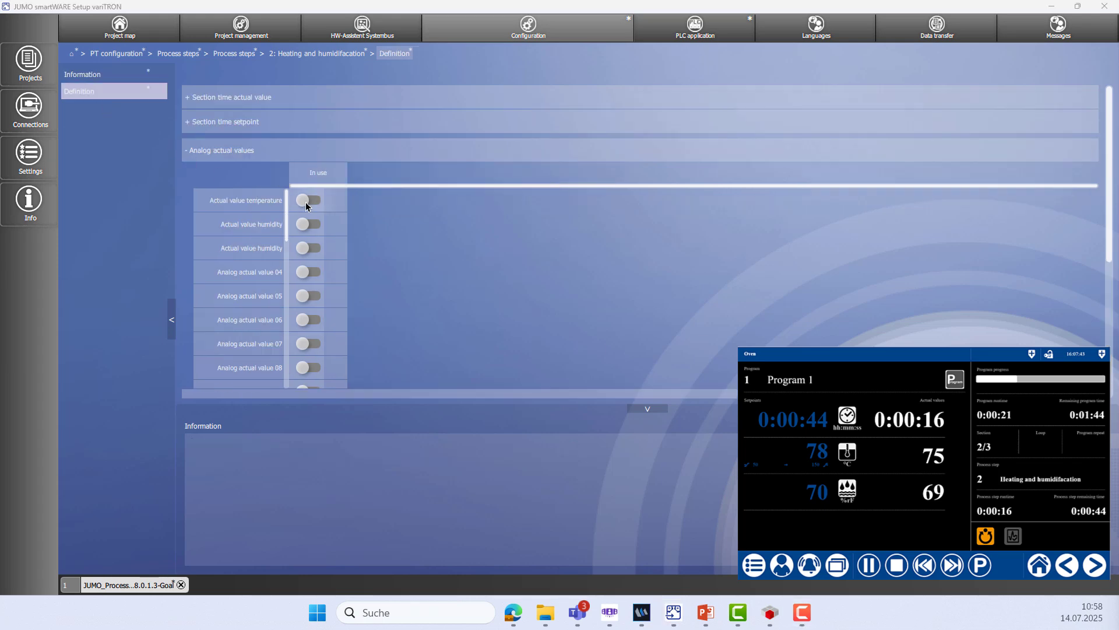
left_click(313, 202)
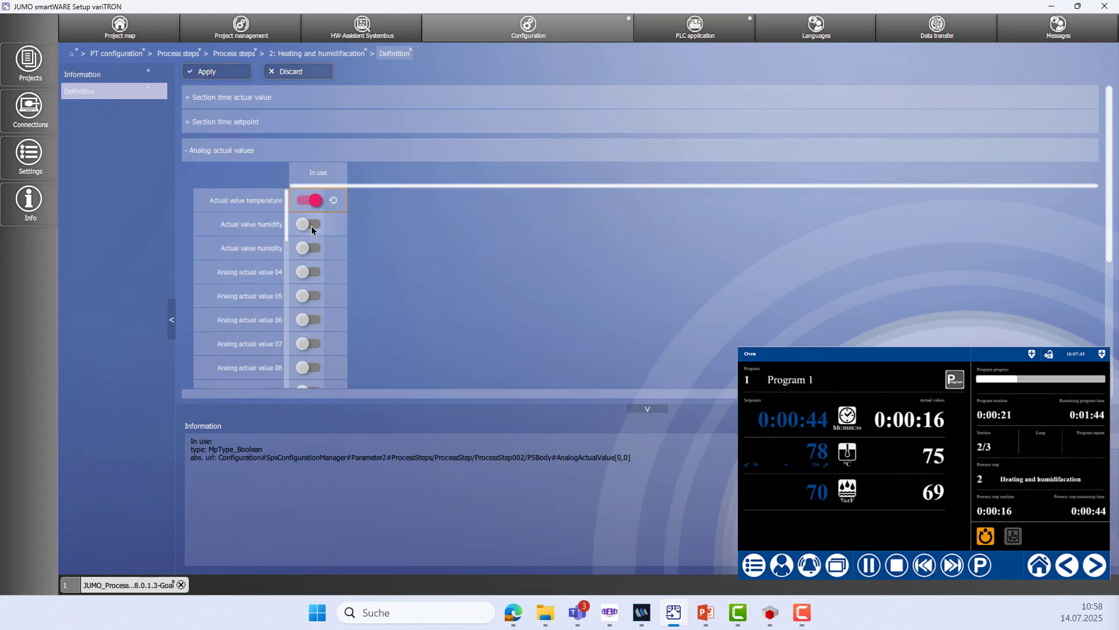
left_click(311, 226)
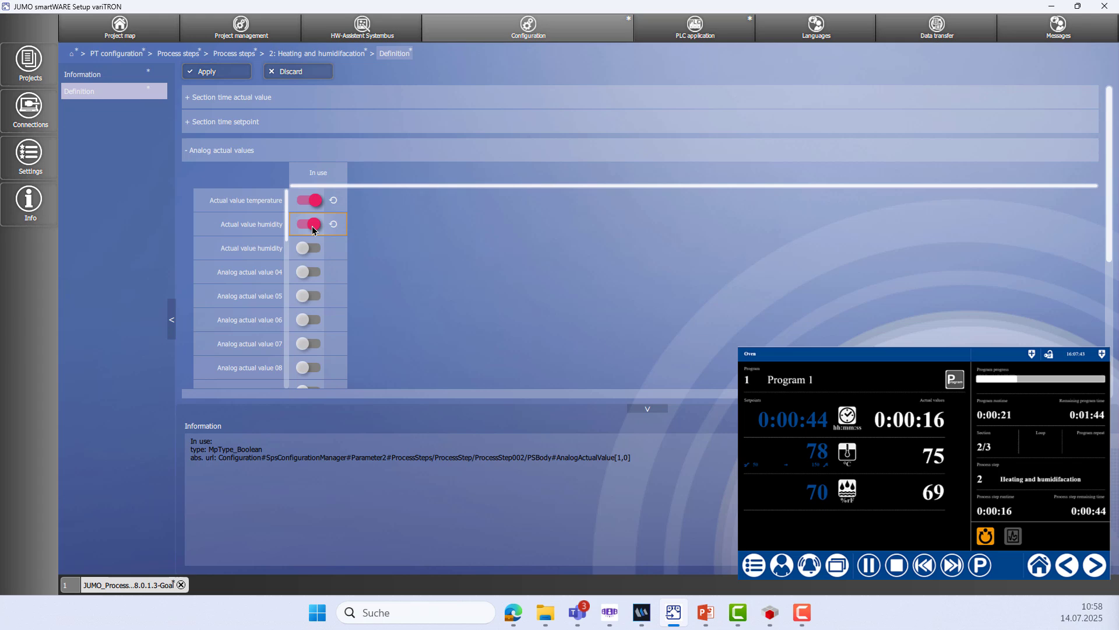
left_click(186, 153)
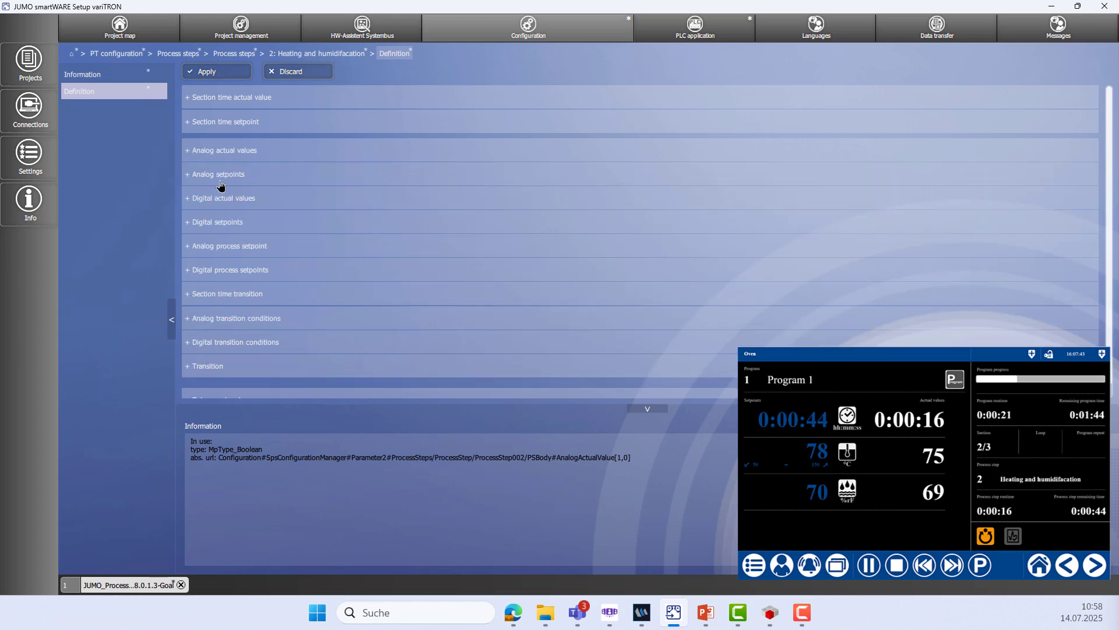
Enable a Ramp temperature setpoint with maximum 200 °C and the humidity setpoint
left_click(187, 179)
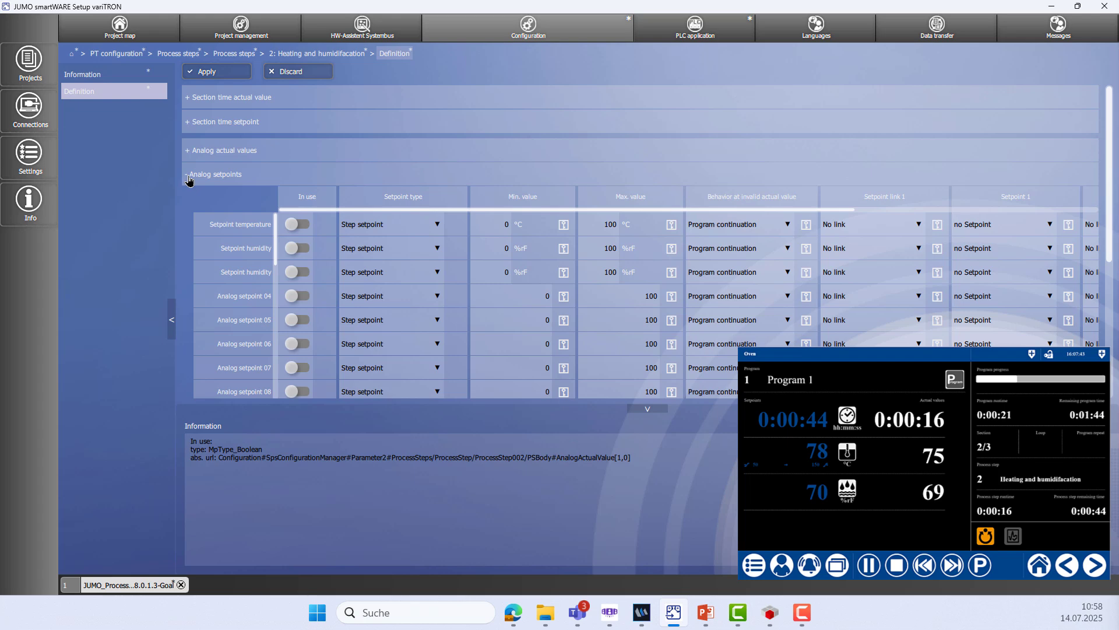
left_click(299, 230)
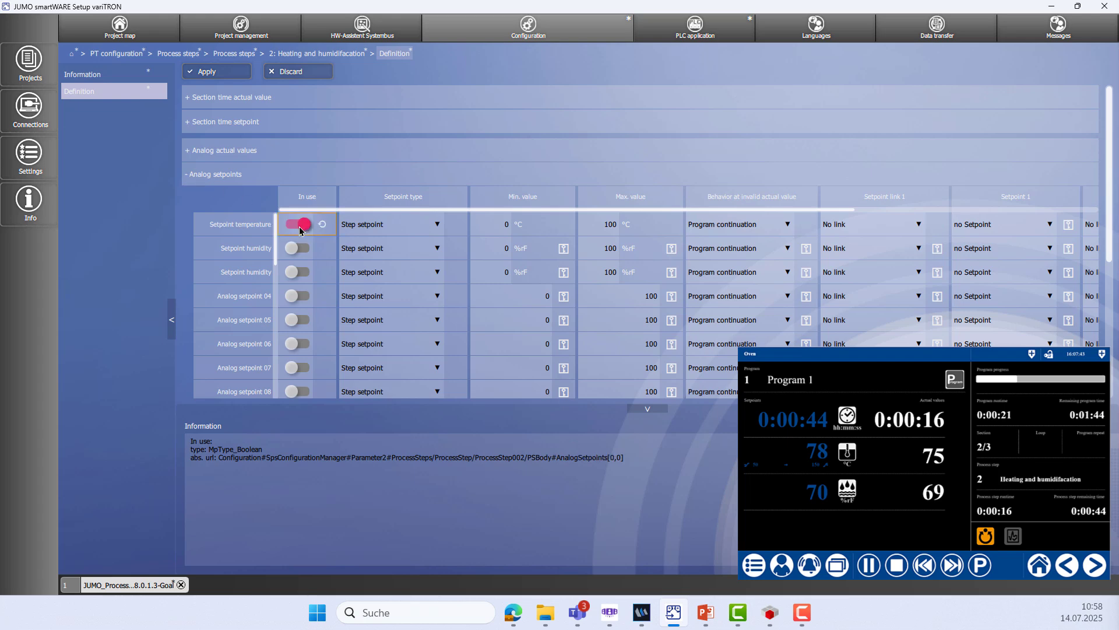
left_click(433, 225)
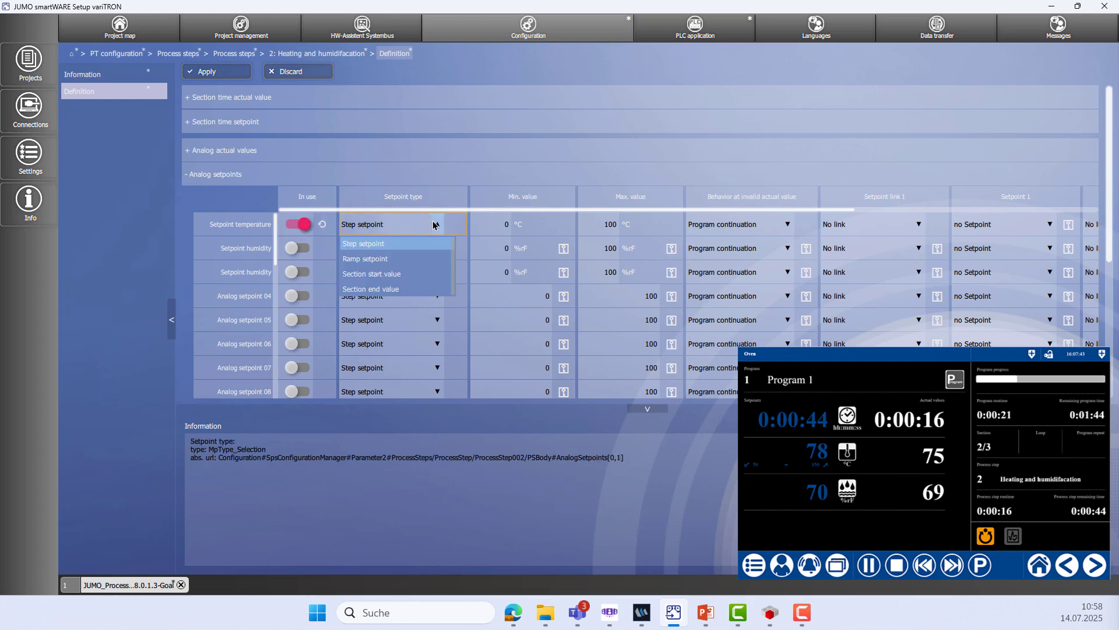
left_click(407, 258)
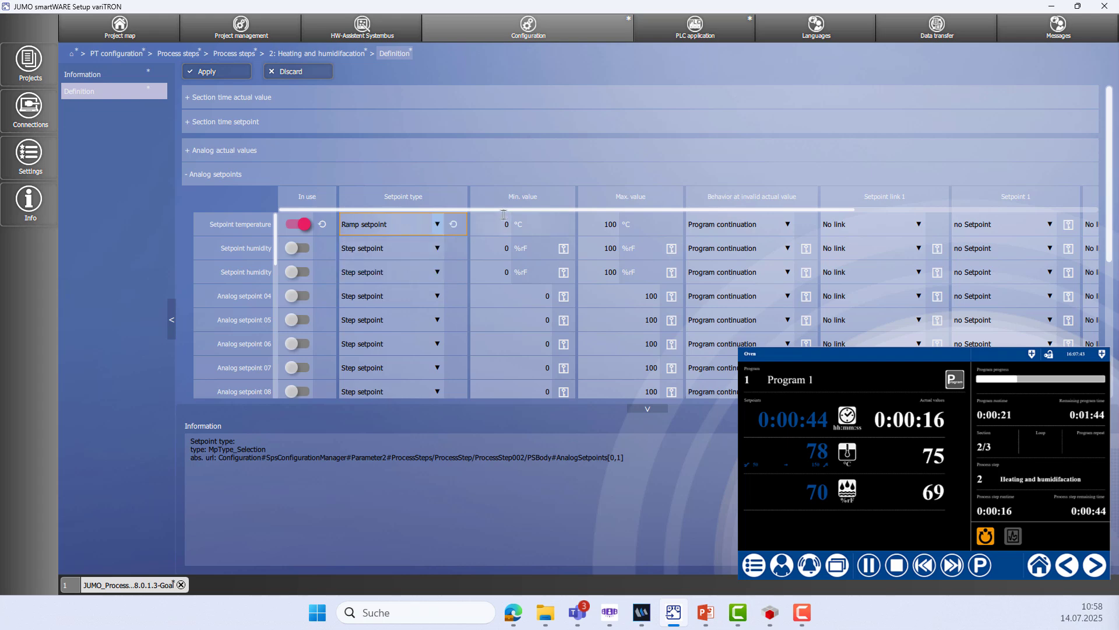
double_click(603, 220)
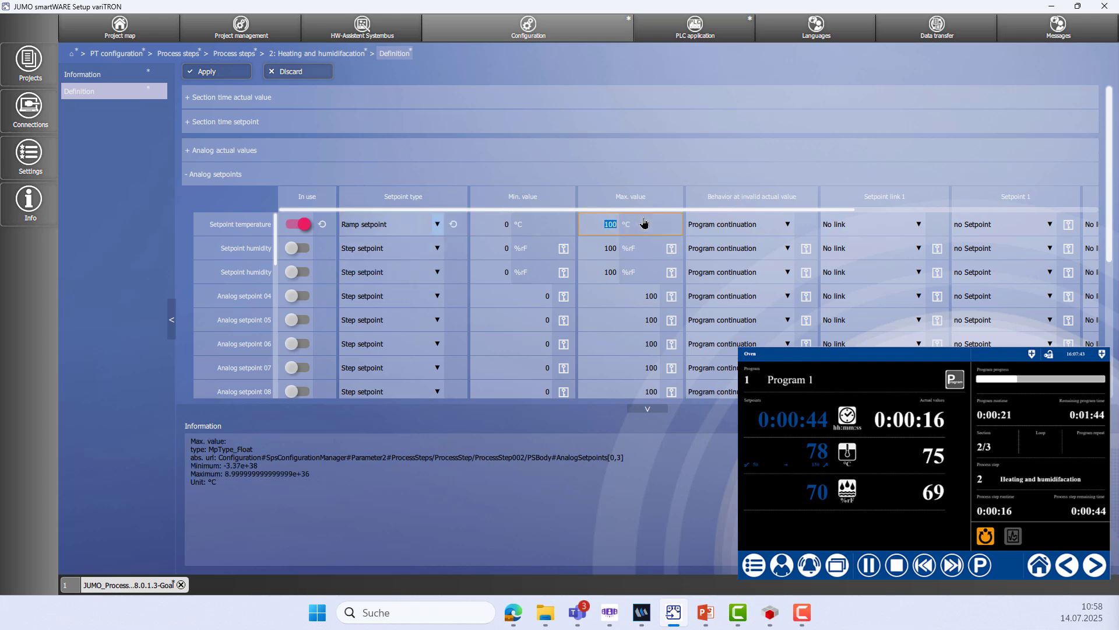
type("200")
scroll(780, 200, "right", 2)
scroll(780, 200, "right", 10)
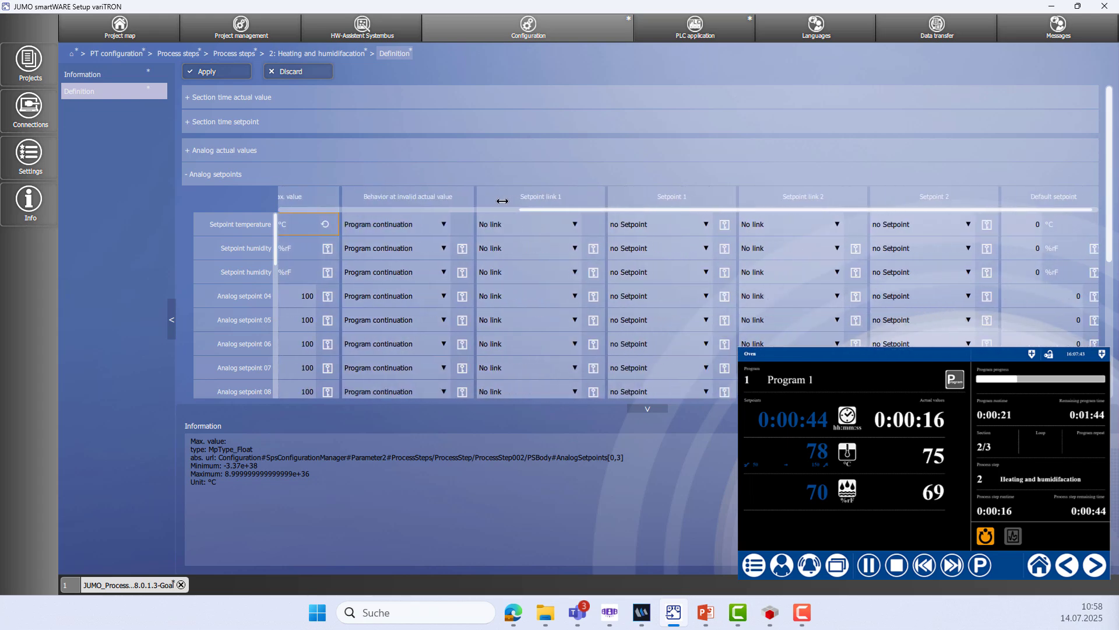
scroll(698, 199, "left", 12)
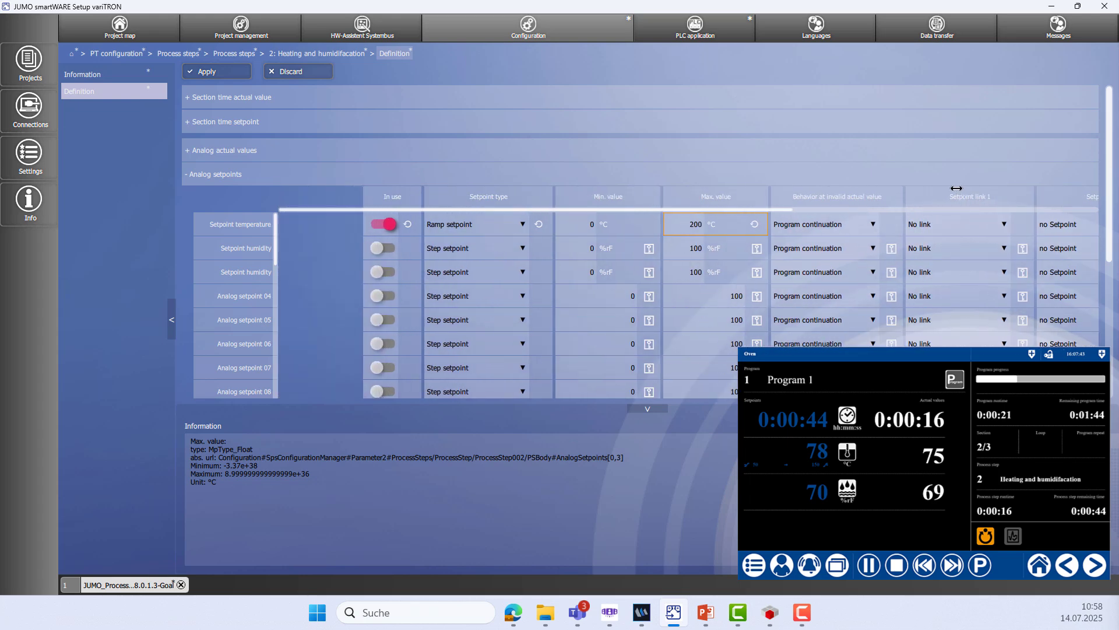
scroll(939, 192, "right", 1)
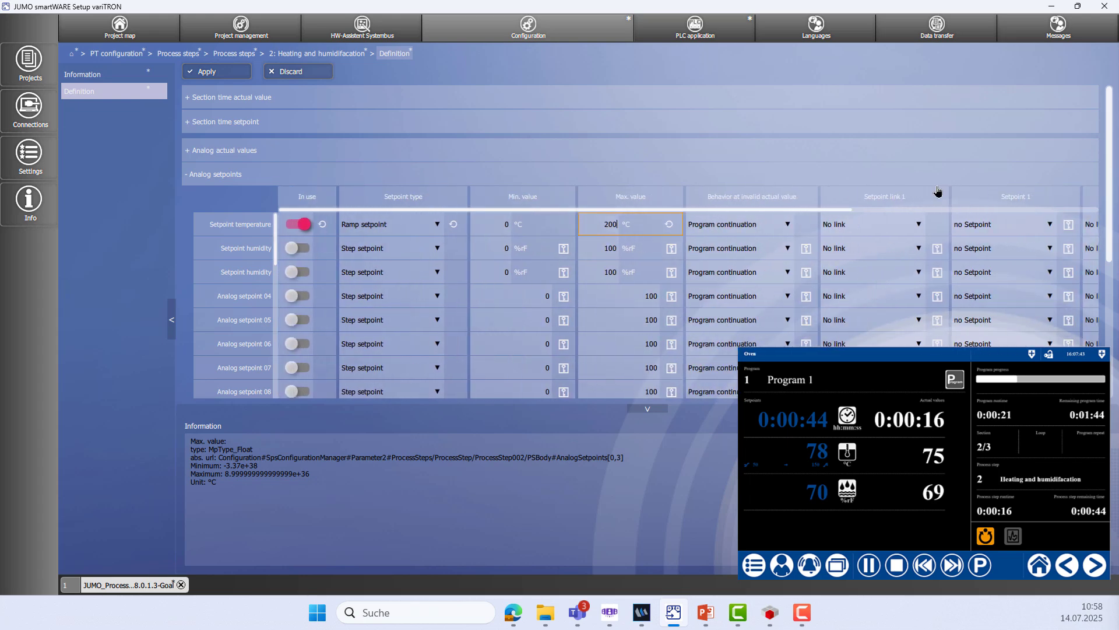
left_click(301, 249)
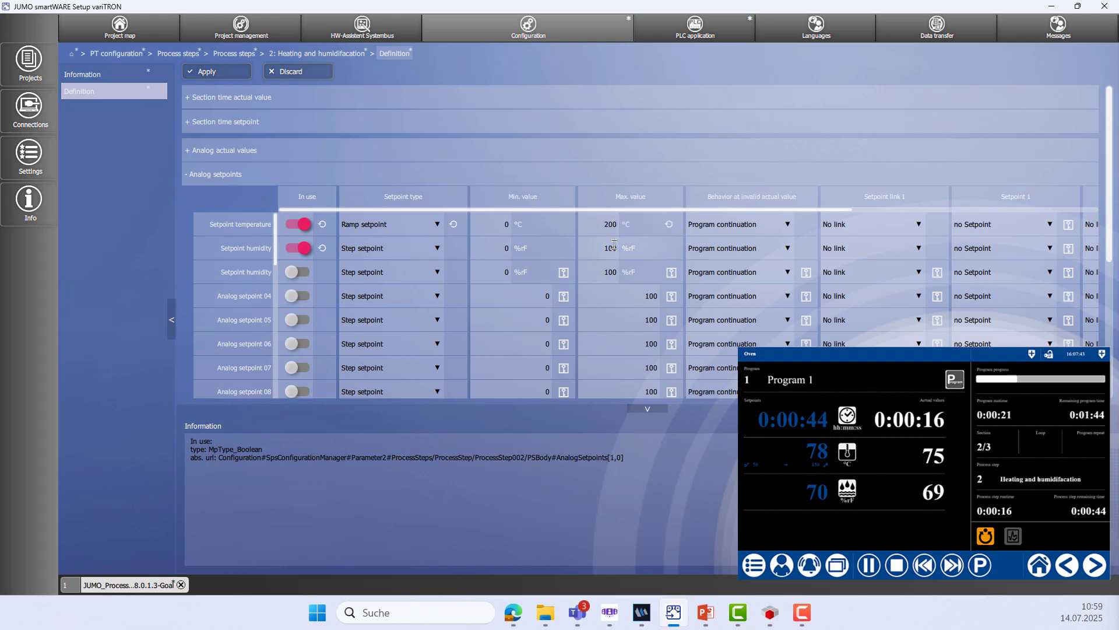
left_click(187, 175)
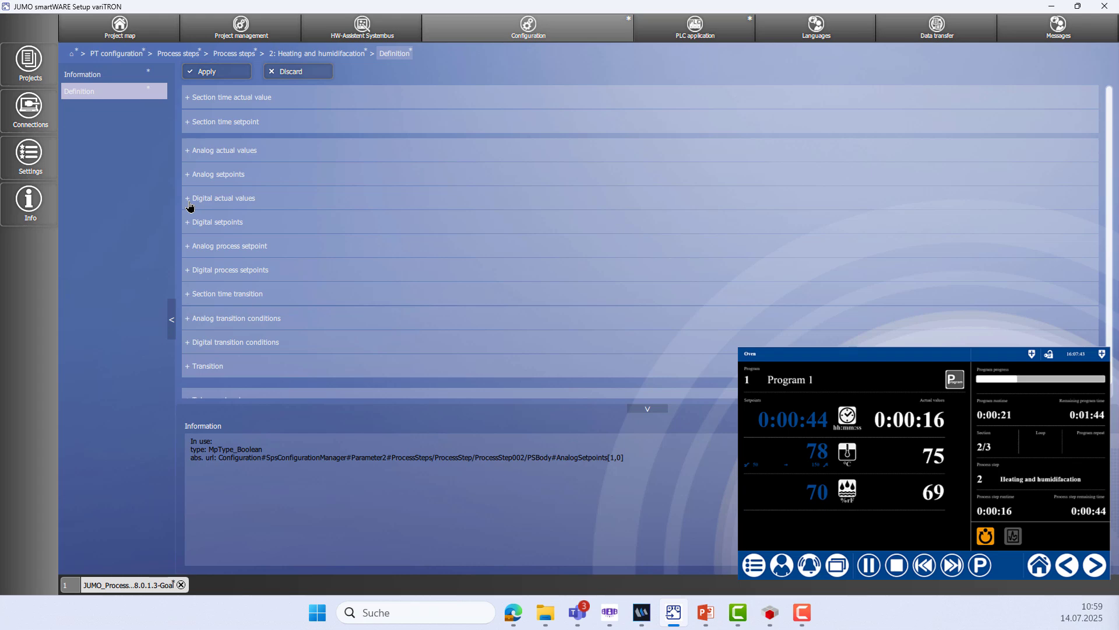
Review the digital actual values and setpoints sections, then apply step 2's definition
left_click(188, 201)
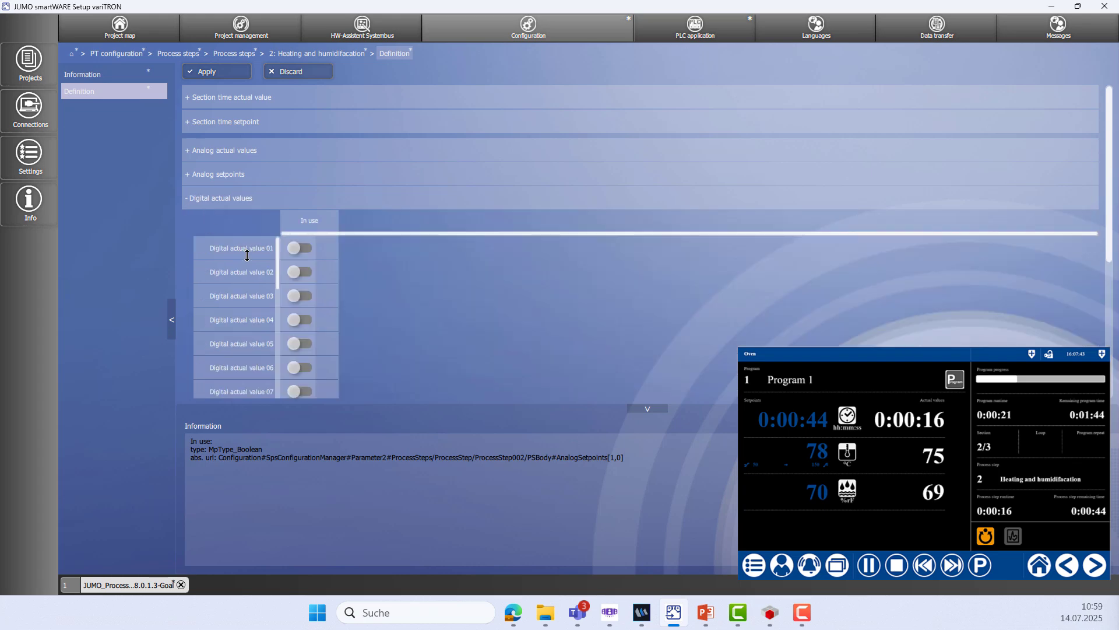
left_click(186, 199)
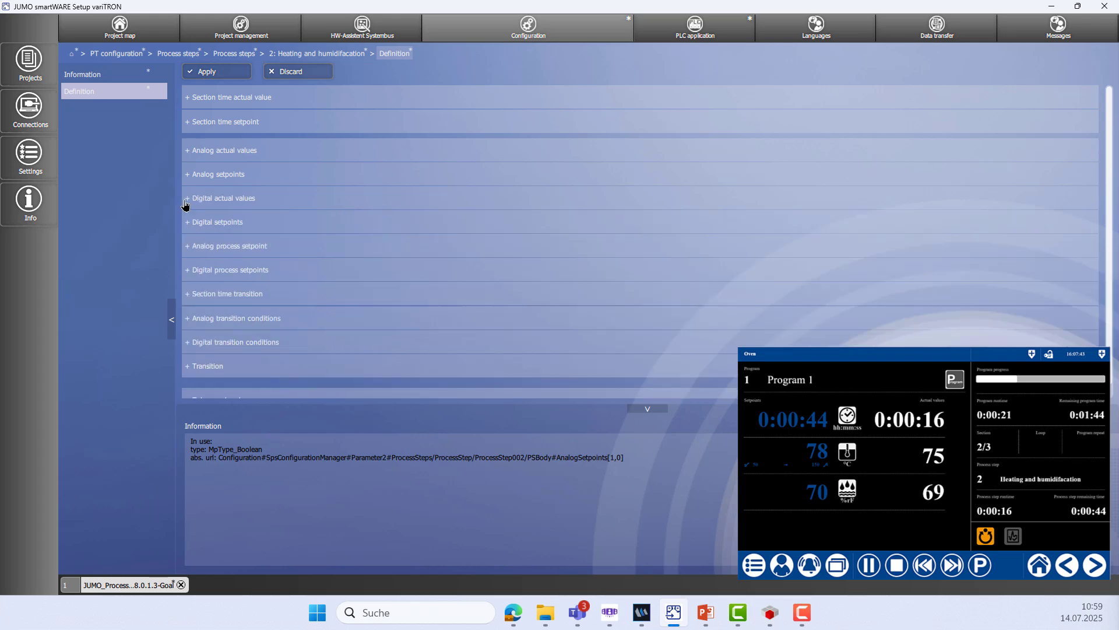
left_click(188, 224)
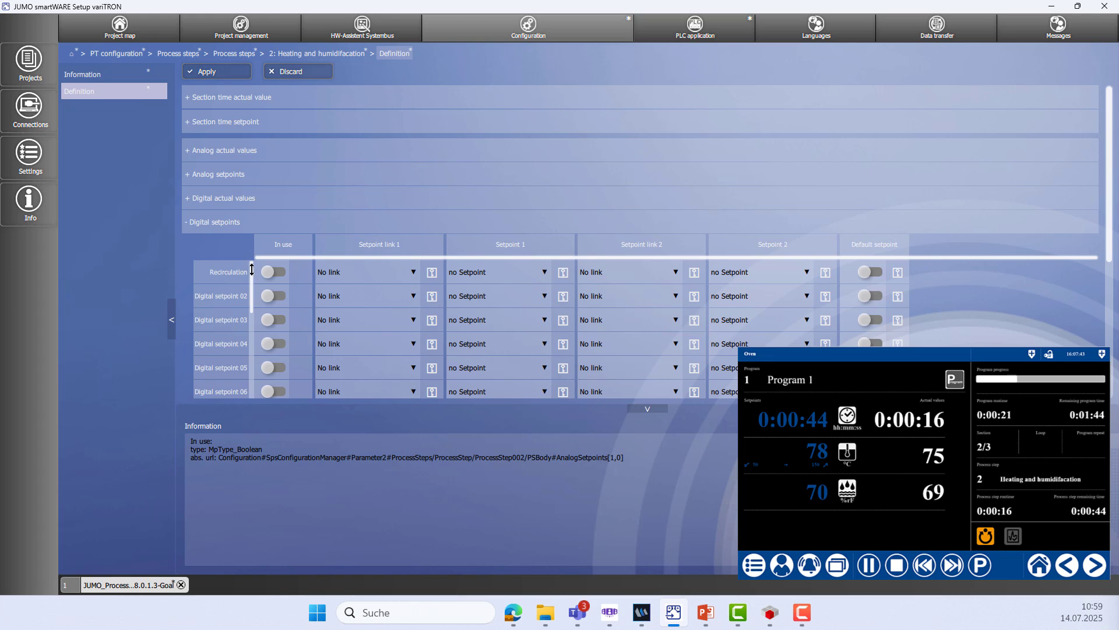
left_click(189, 227)
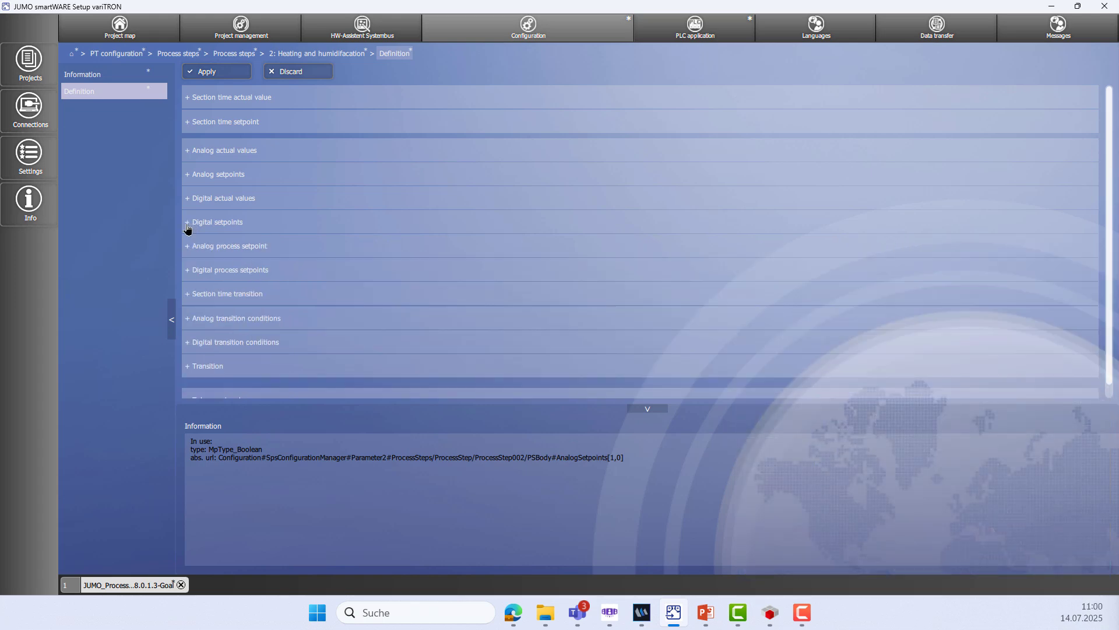
left_click(227, 73)
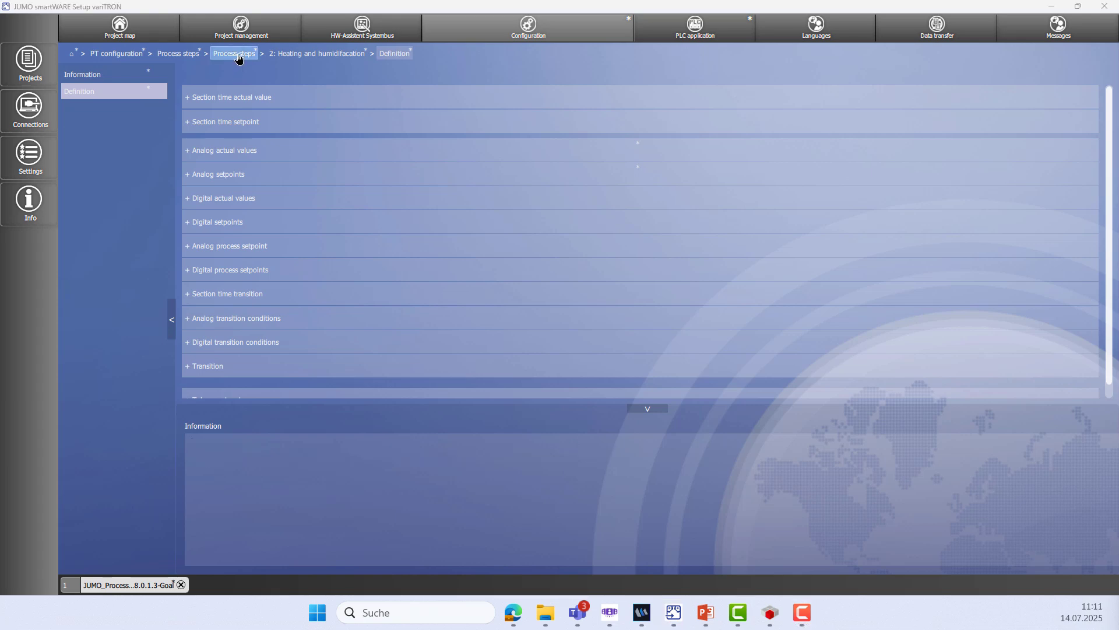
In the Init step, enable the program start actual value and disable date, repeat-type and repeat-count parameters
left_click(235, 54)
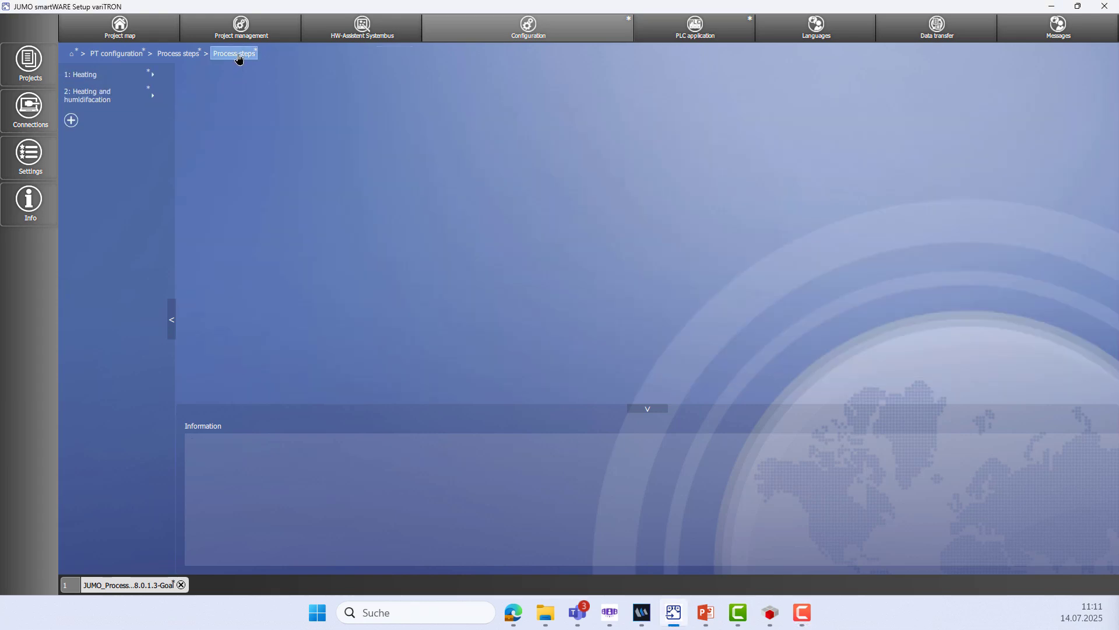
left_click(193, 58)
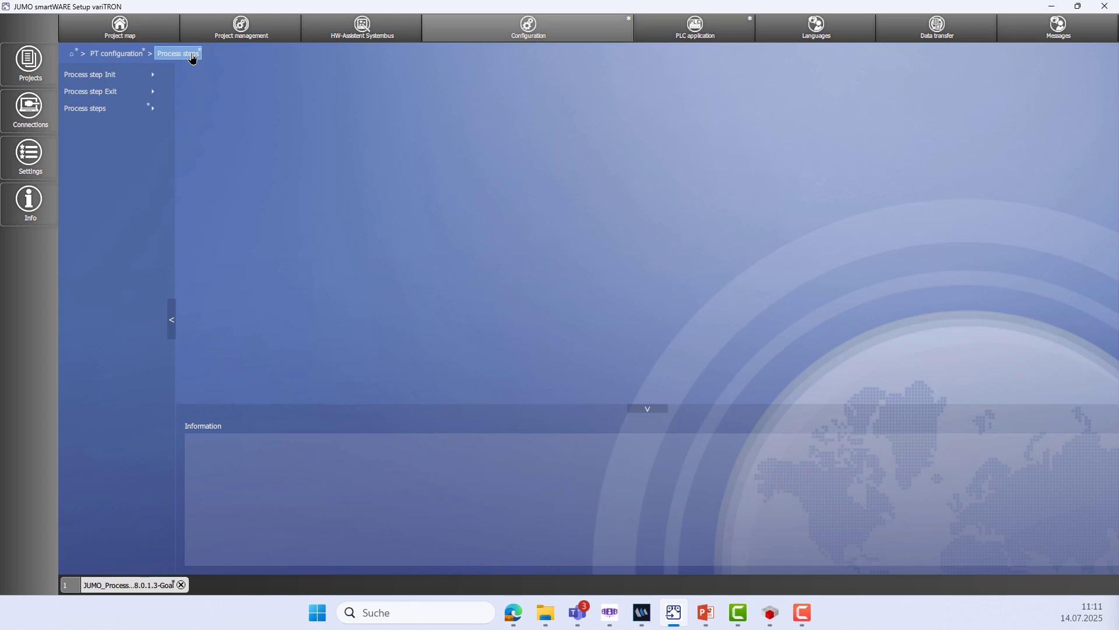
left_click(113, 79)
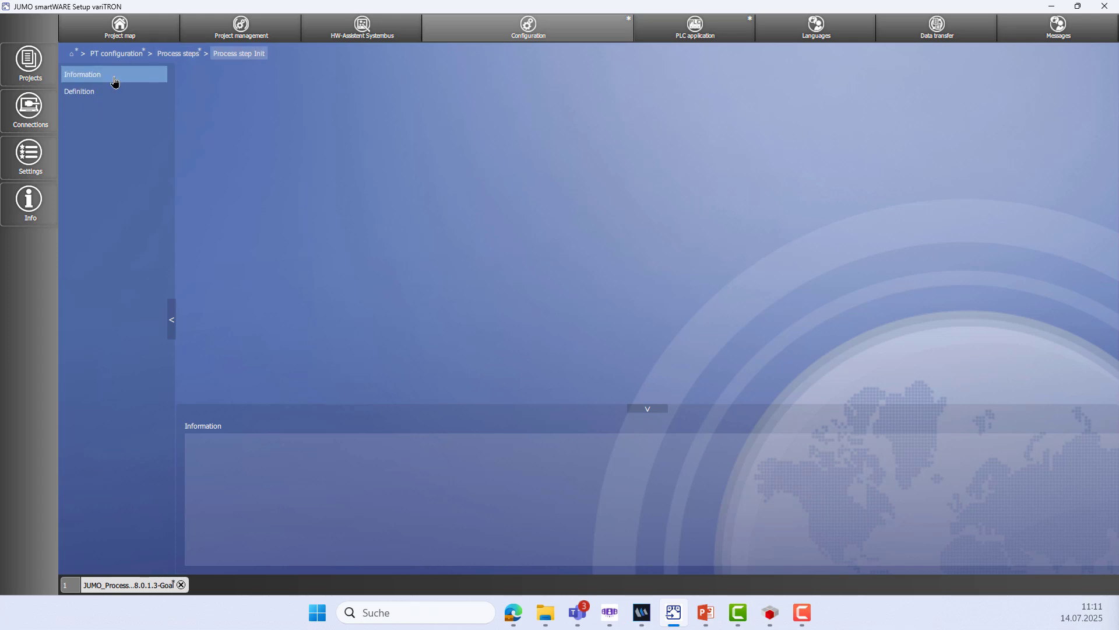
left_click(113, 91)
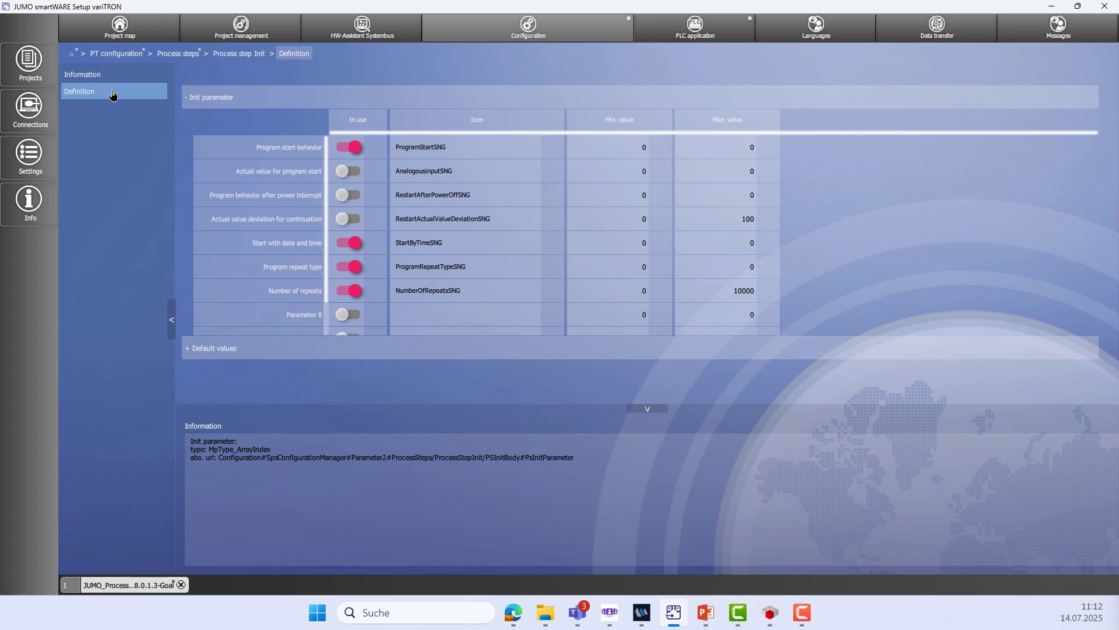
left_click(358, 173)
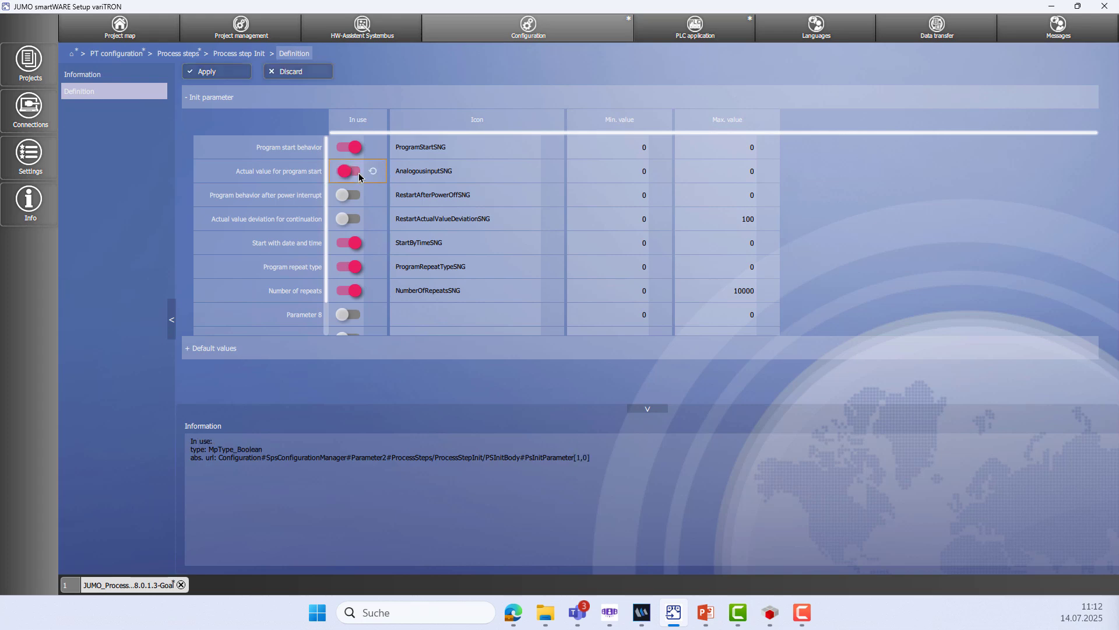
left_click(347, 243)
left_click(348, 268)
left_click(348, 291)
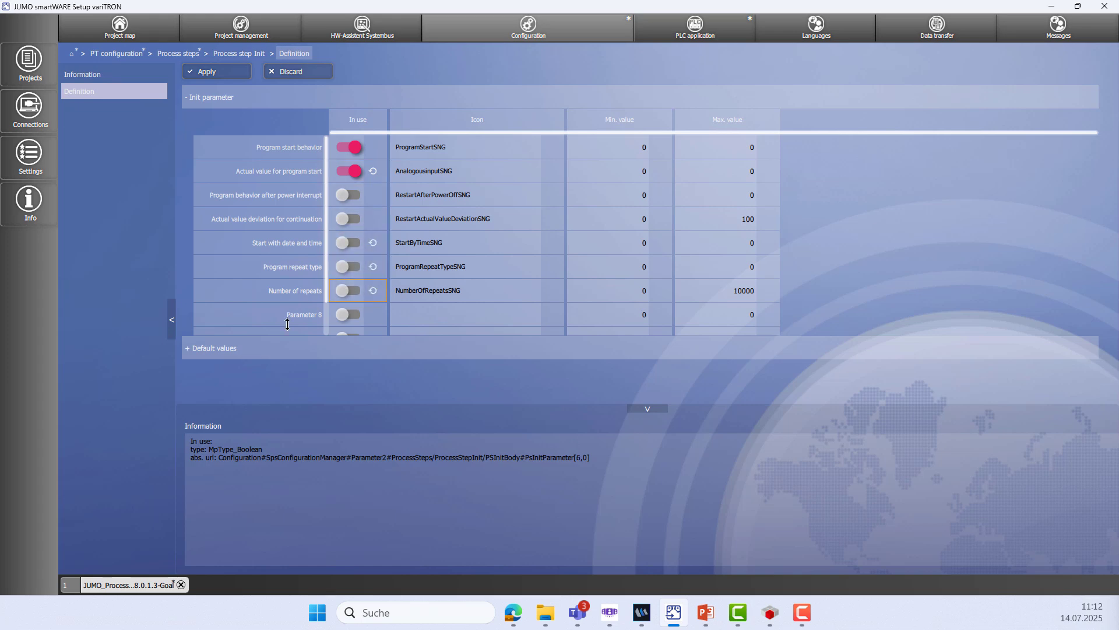
Set the default program start to Actual value using Analog actual value 1, and apply
left_click(184, 350)
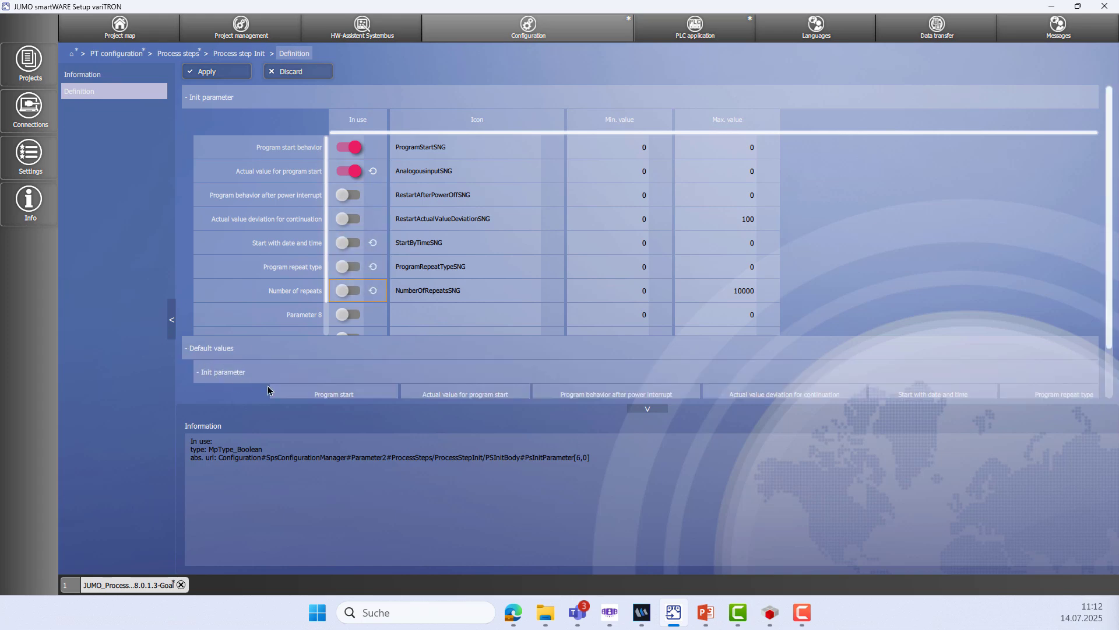
scroll(268, 390, "down", 2)
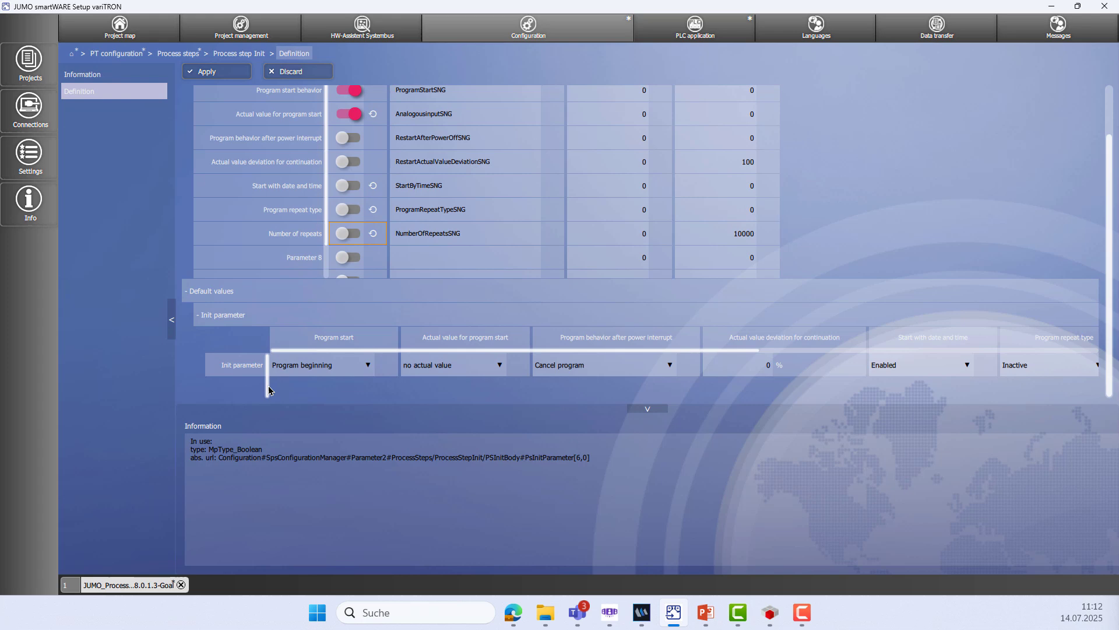
left_click(370, 362)
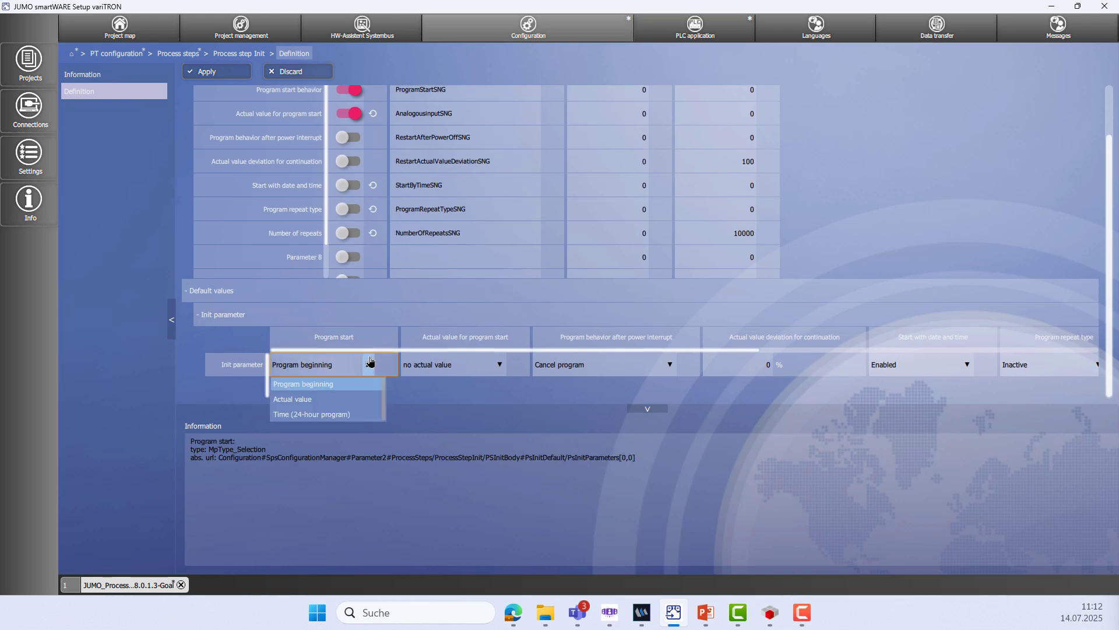
left_click(329, 400)
left_click(499, 365)
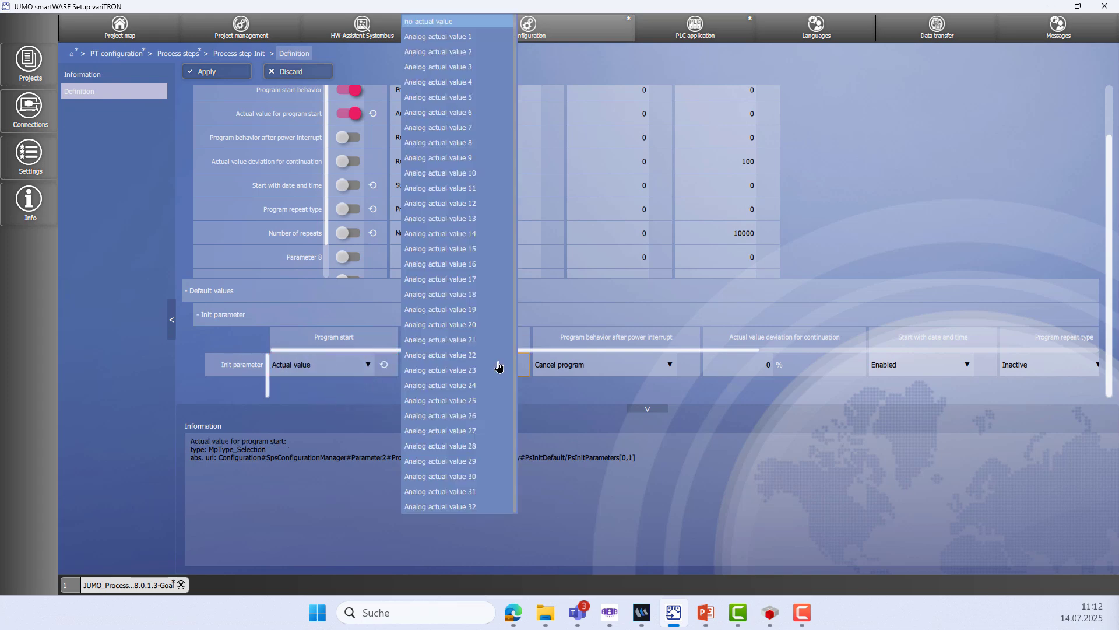
left_click(443, 41)
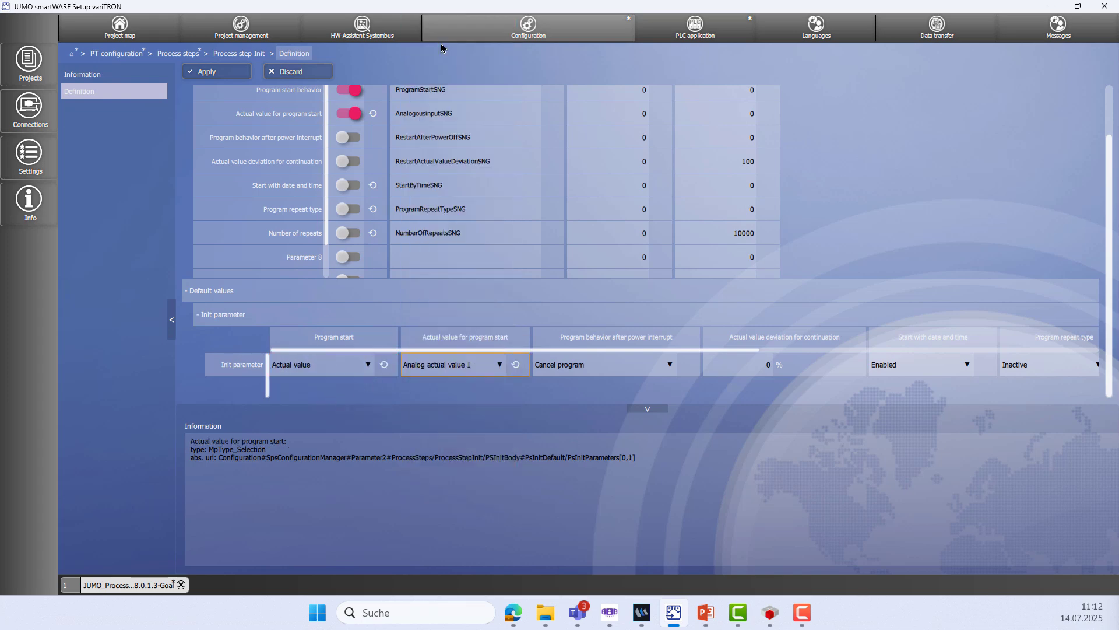
left_click(218, 75)
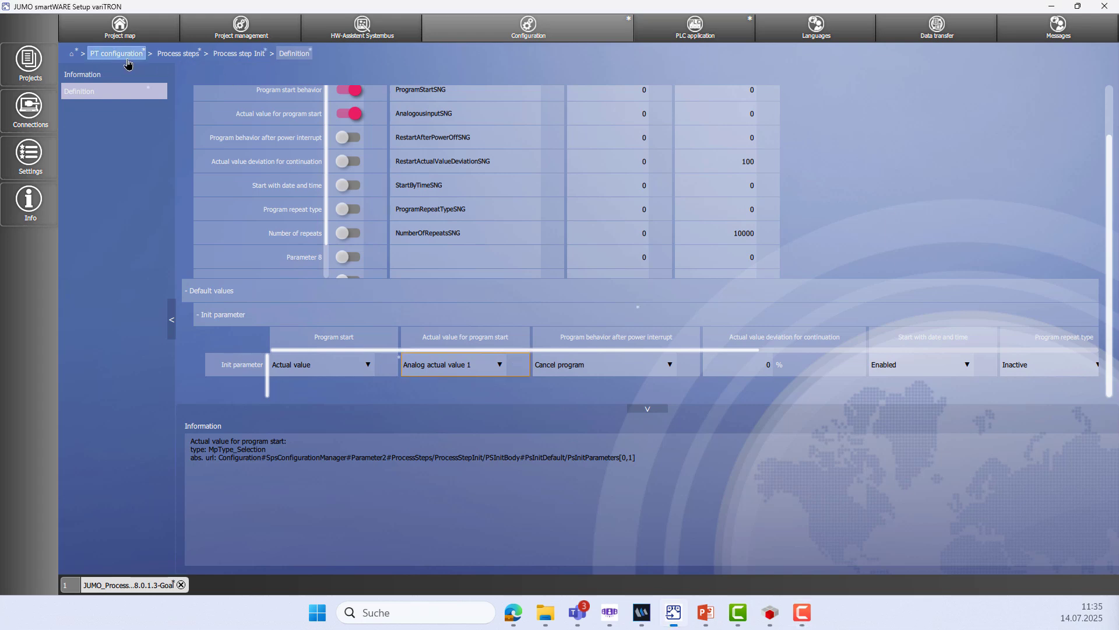
left_click(119, 54)
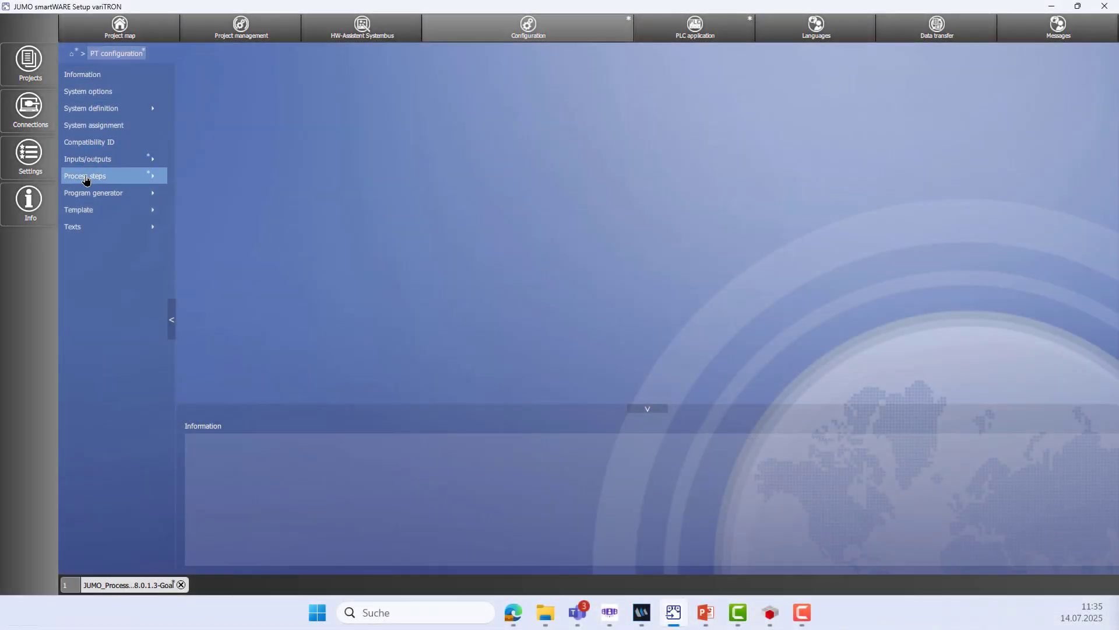
Switch off the Oven's Analog actual value 03 in the basic state visibility settings and apply
left_click(94, 193)
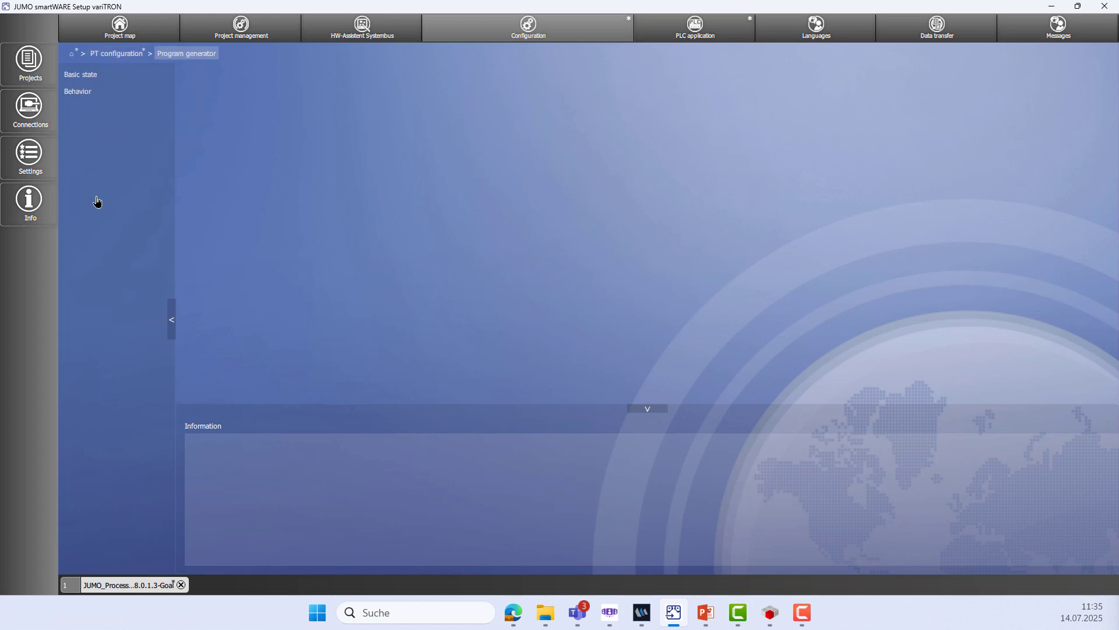
left_click(97, 81)
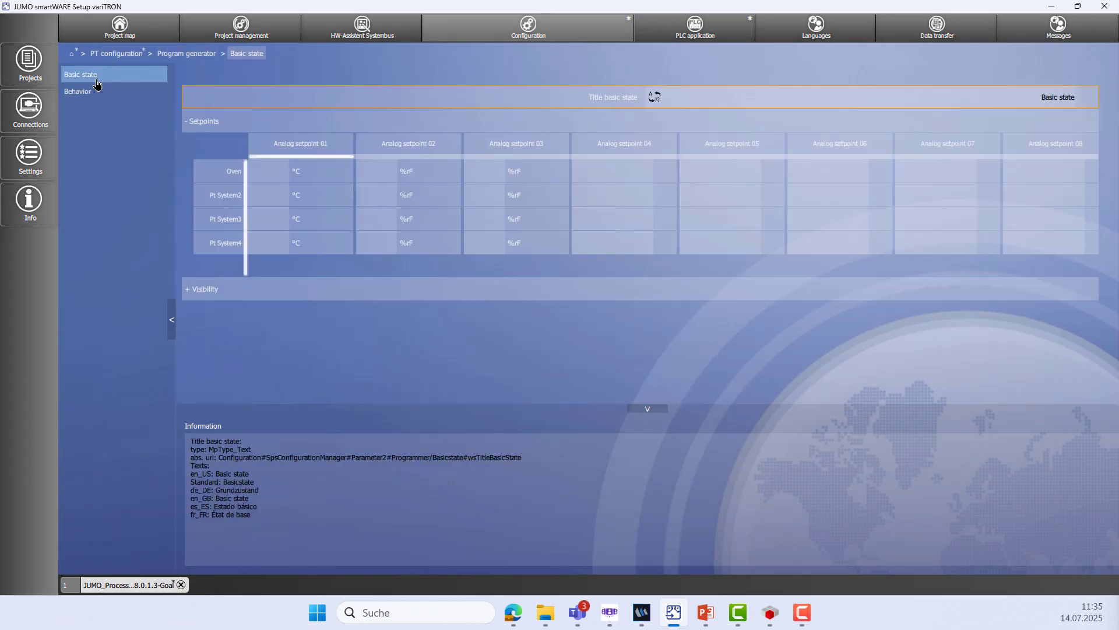
left_click(188, 290)
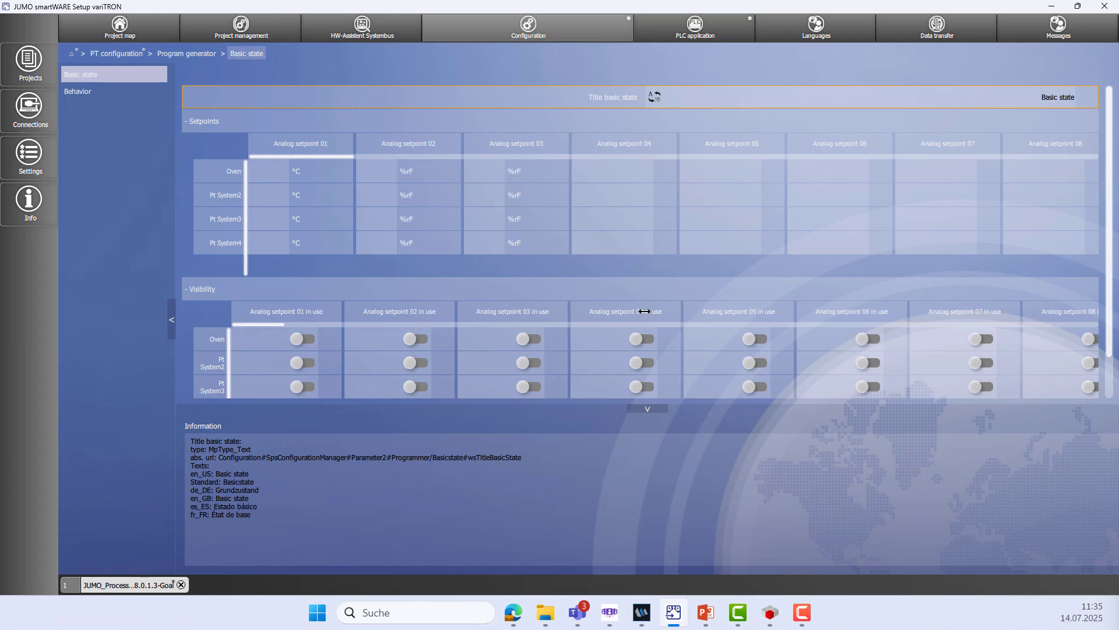
scroll(644, 315, "right", 6)
scroll(772, 303, "right", 10)
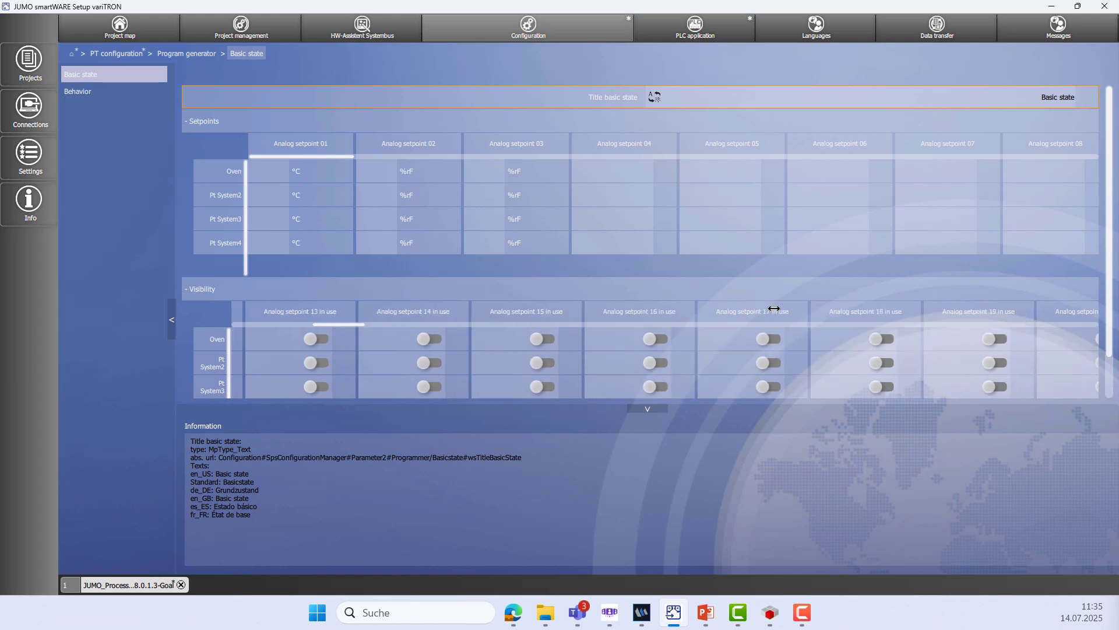
scroll(540, 310, "right", 8)
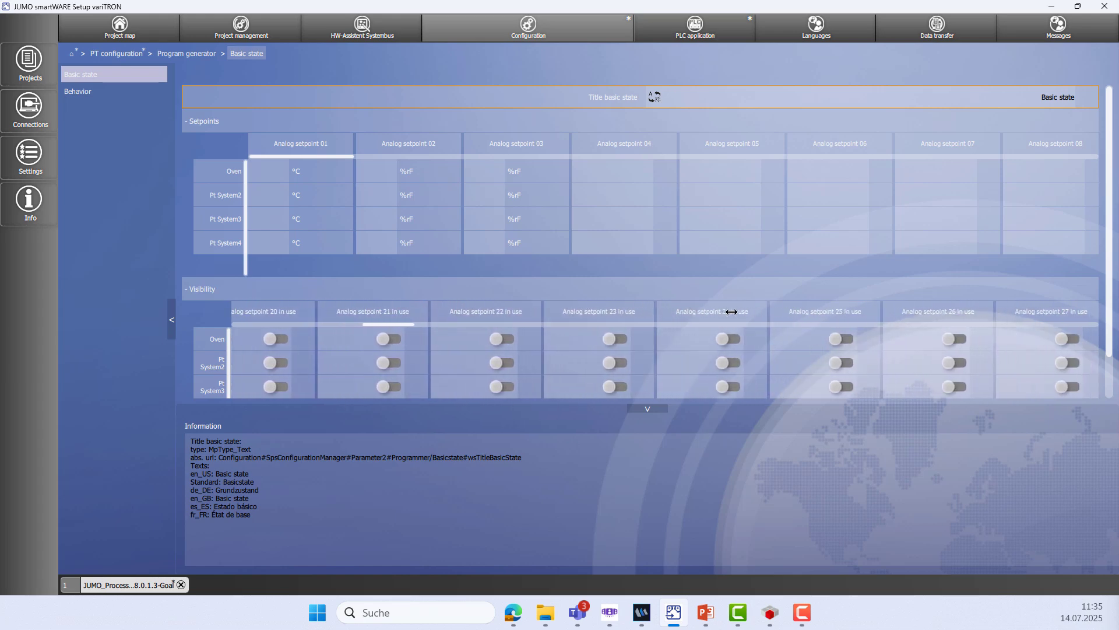
scroll(716, 314, "right", 4)
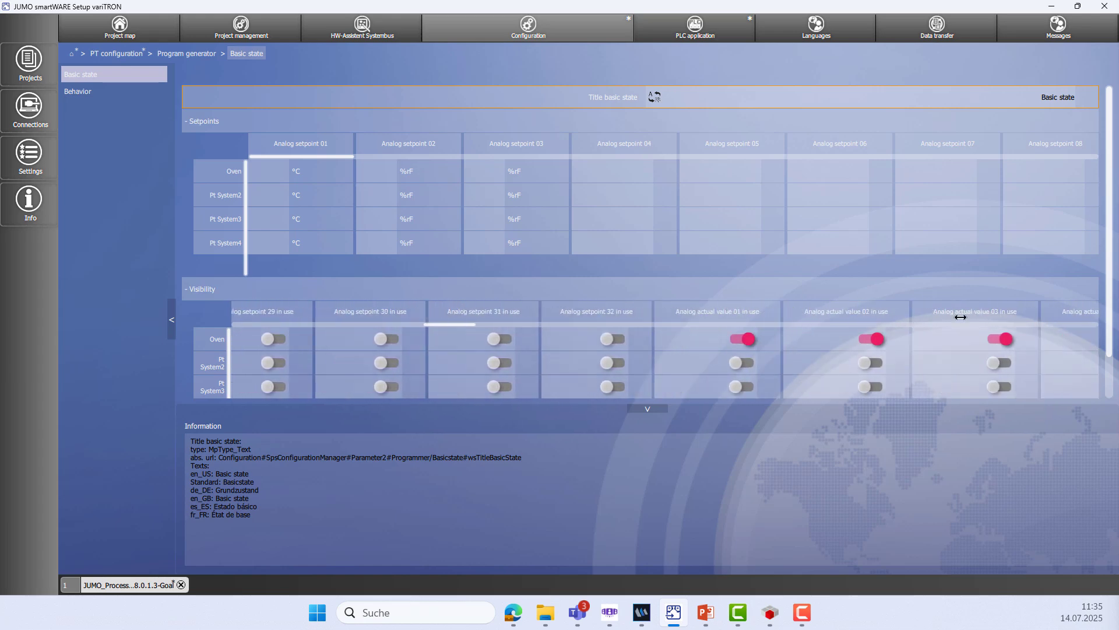
left_click(999, 340)
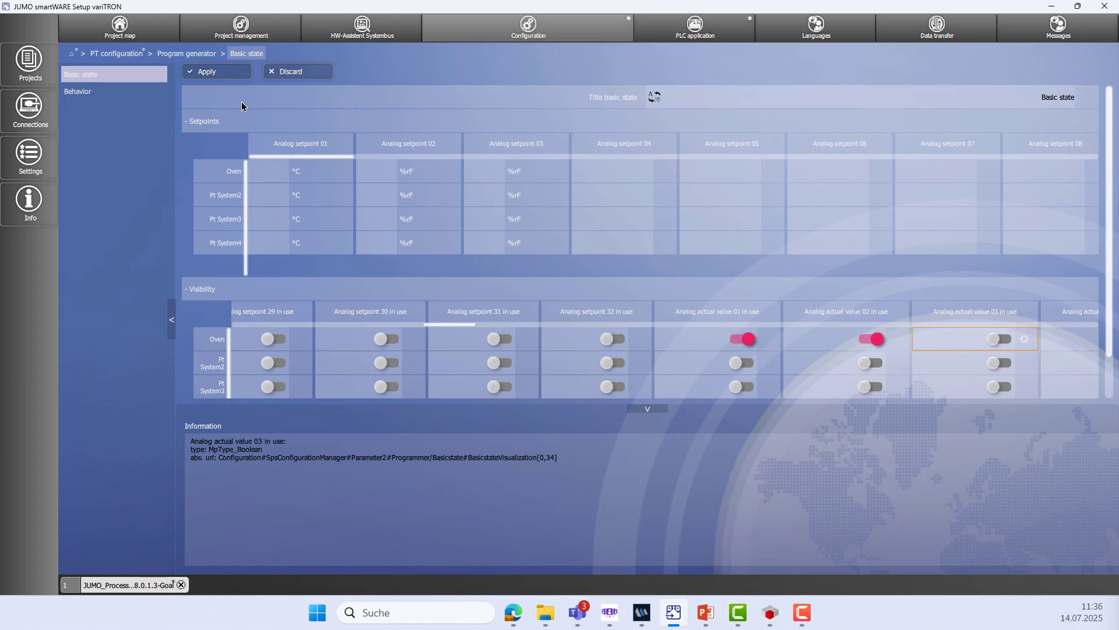
left_click(239, 76)
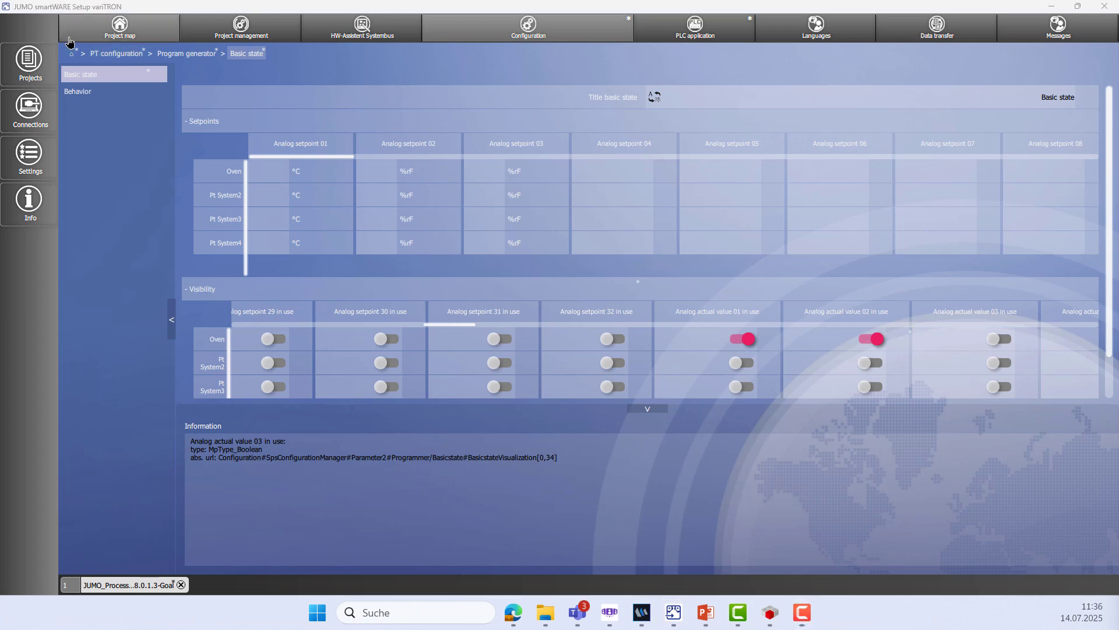
left_click(123, 58)
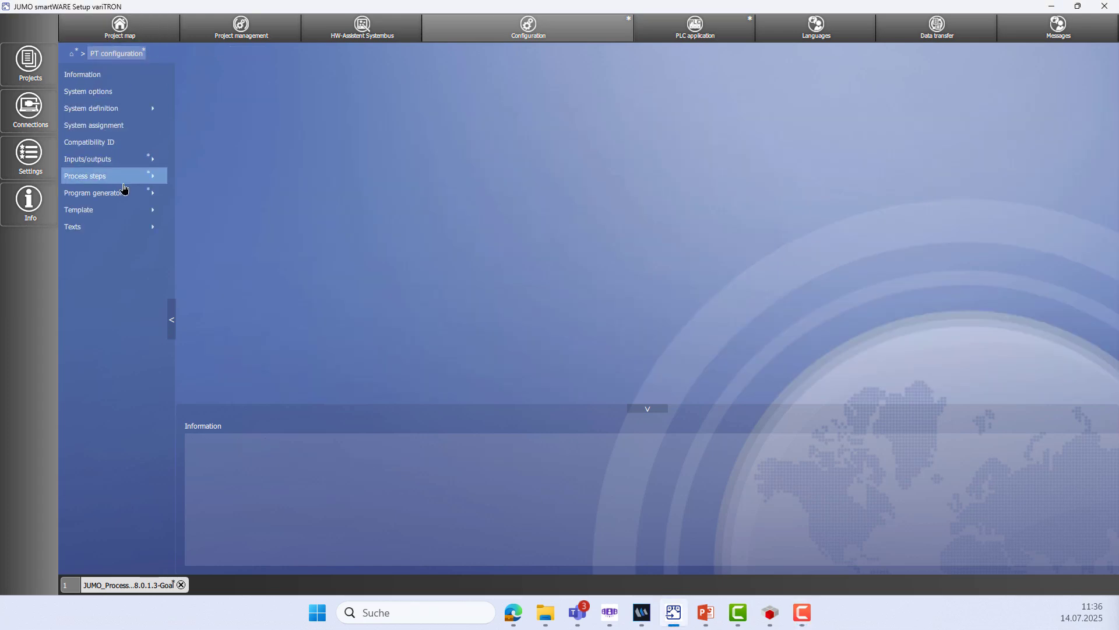
Set the template's Homebutton visualization type to ProcessTechnology image and apply
left_click(123, 214)
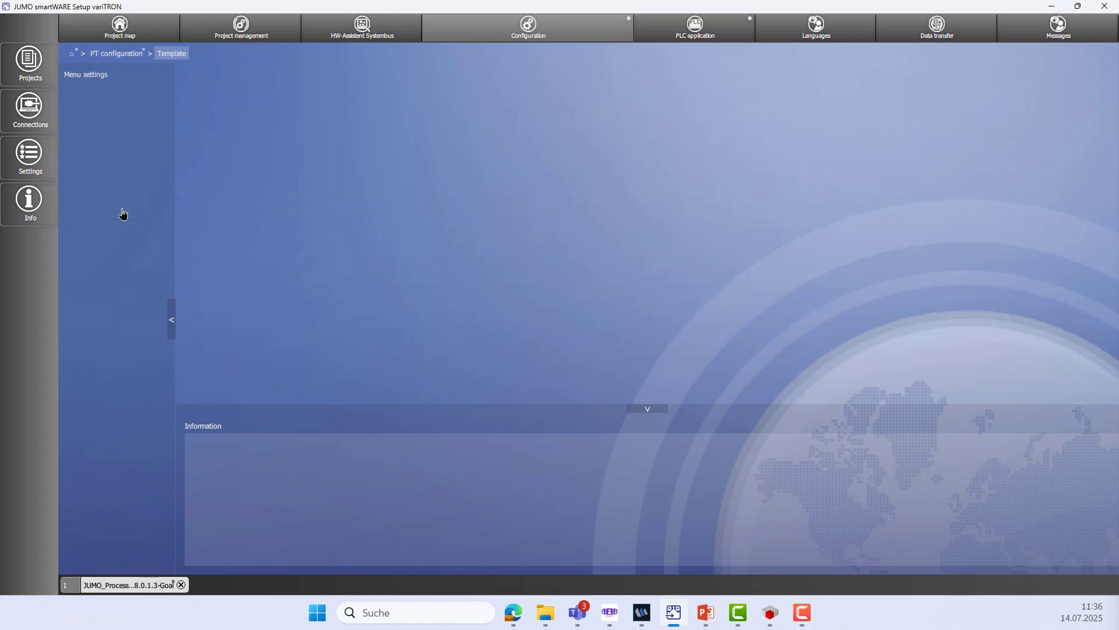
left_click(114, 81)
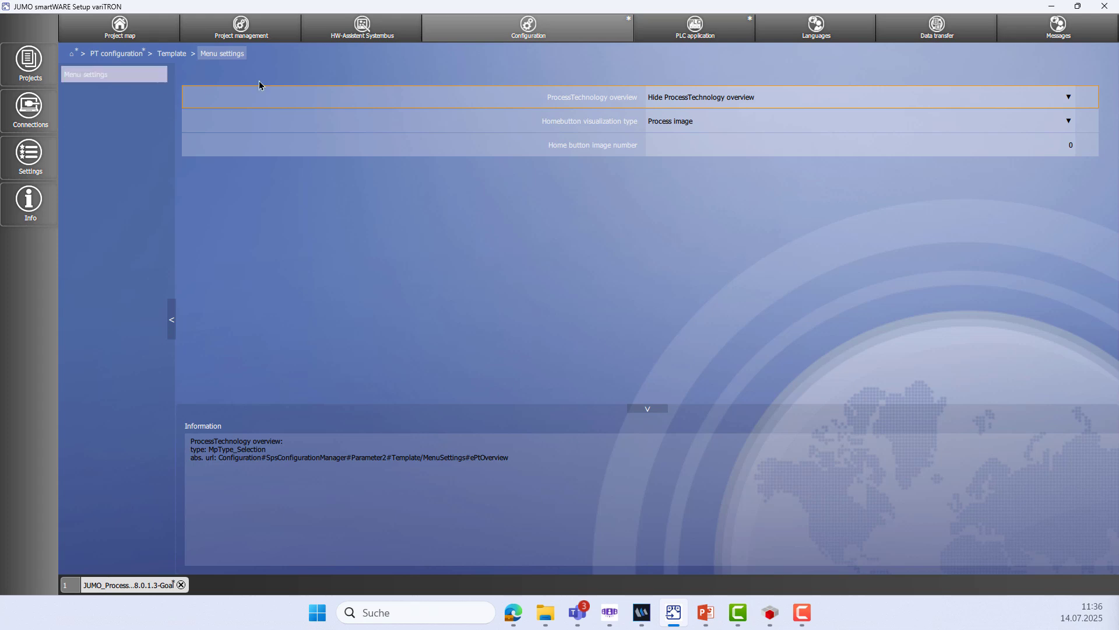
left_click(721, 127)
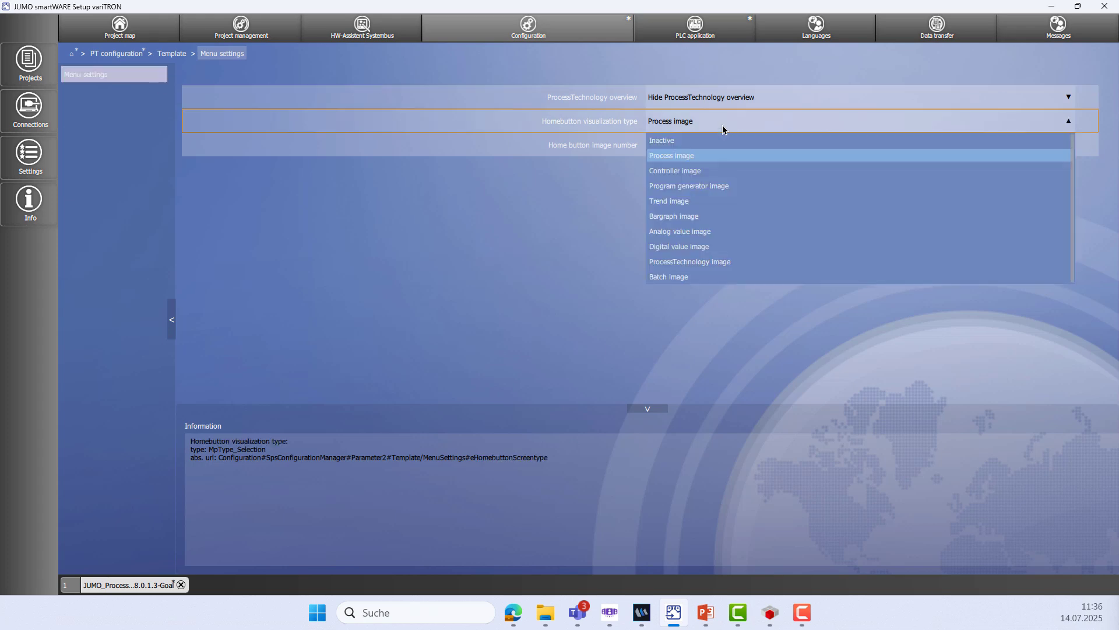
left_click(734, 263)
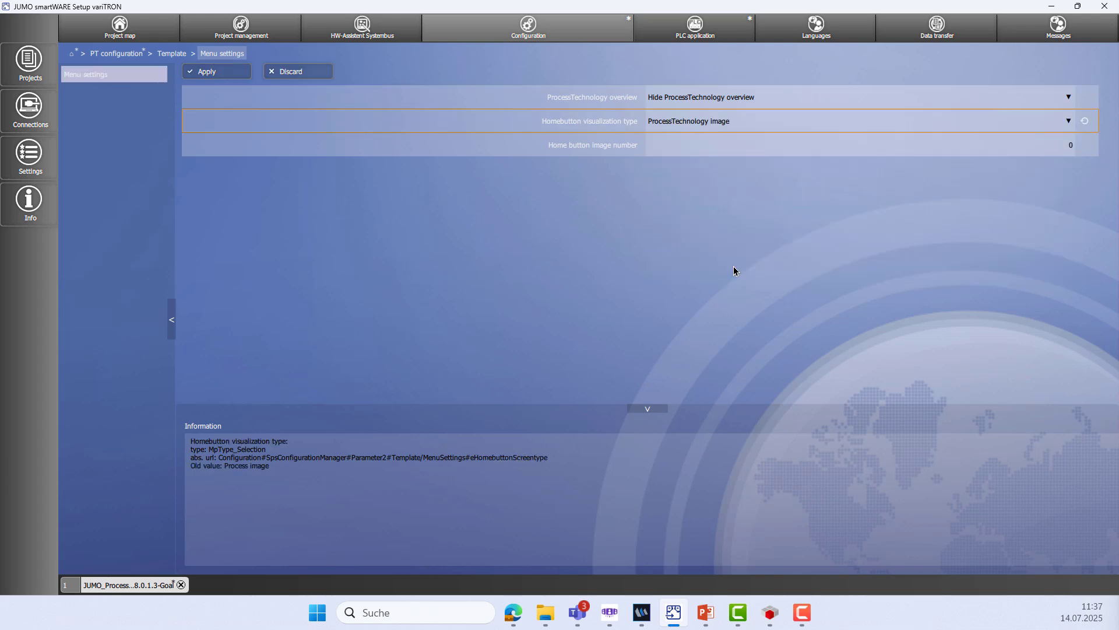
left_click(220, 74)
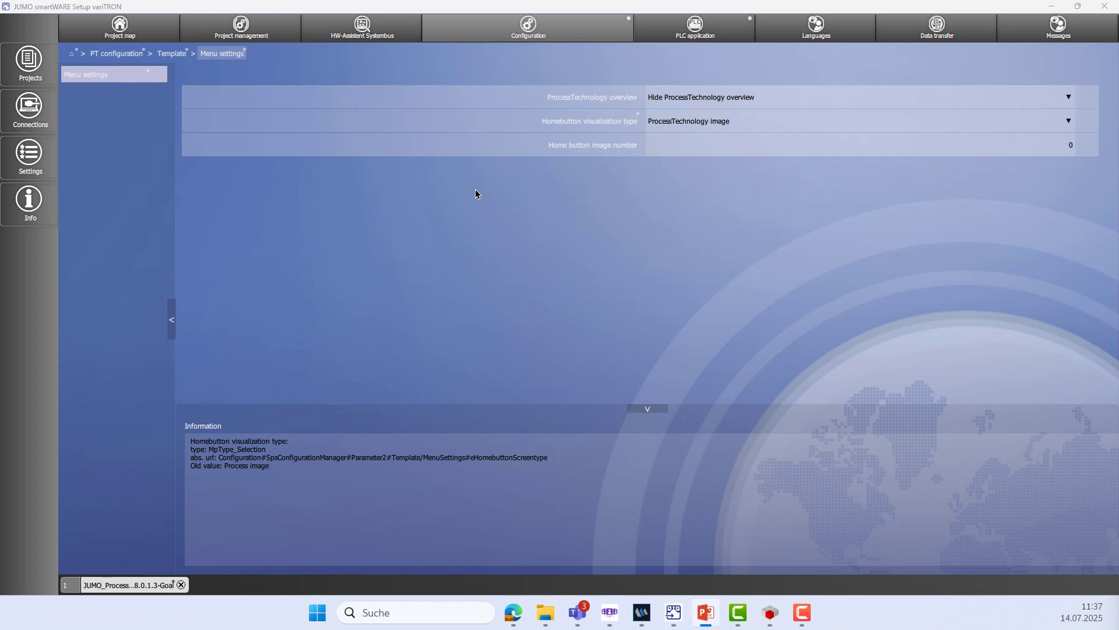
left_click(71, 54)
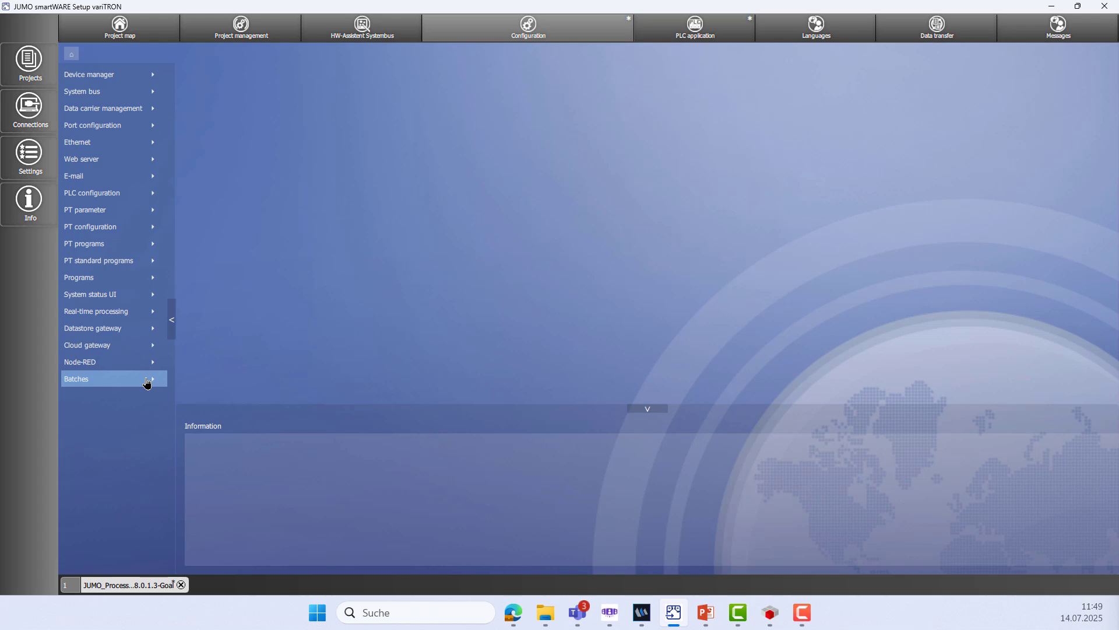
Switch off Batch active in Batch application 01's general settings and apply
left_click(147, 379)
left_click(138, 80)
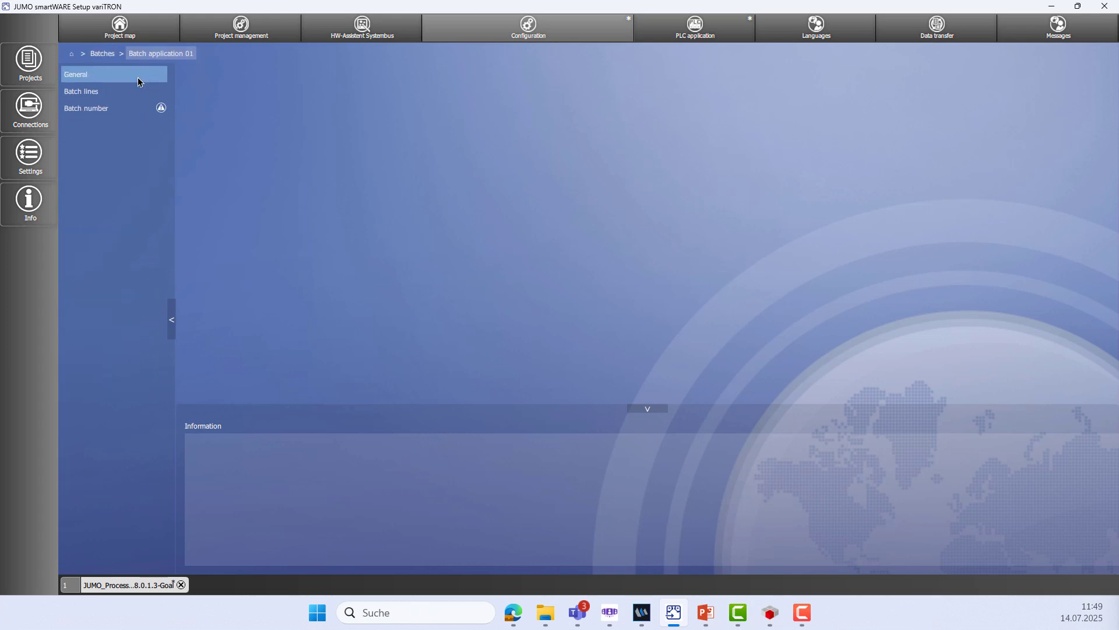
left_click(137, 82)
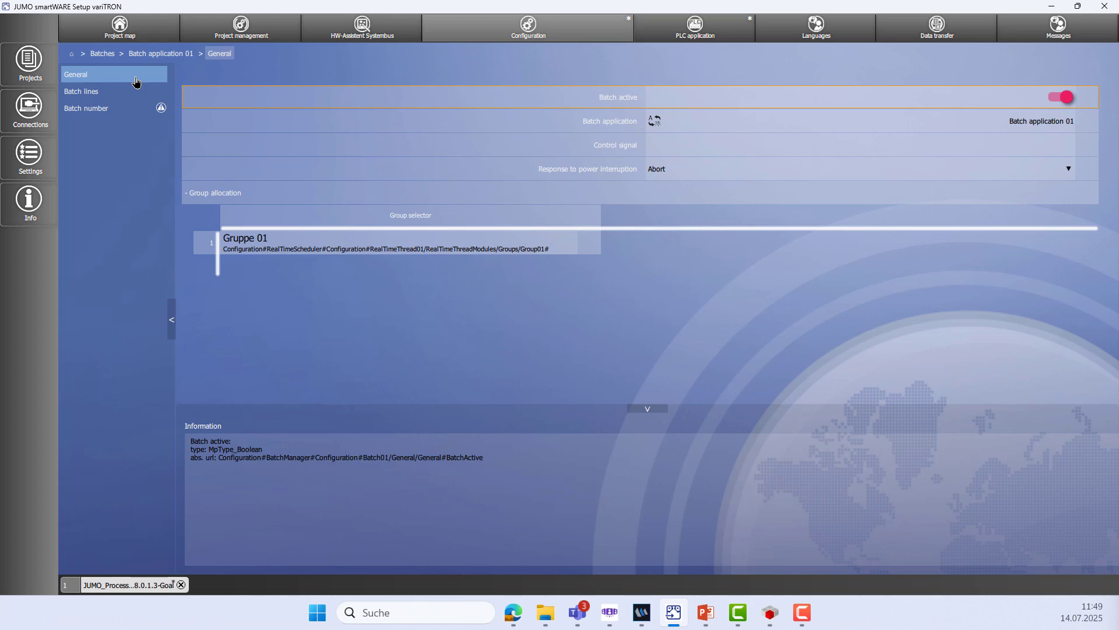
left_click(1060, 98)
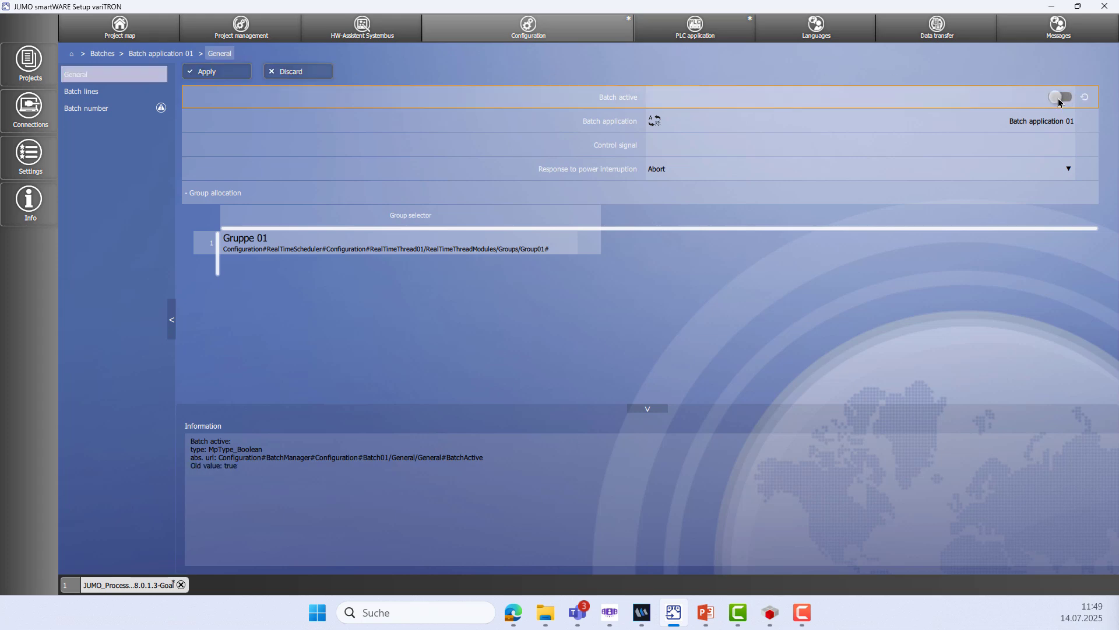
left_click(230, 75)
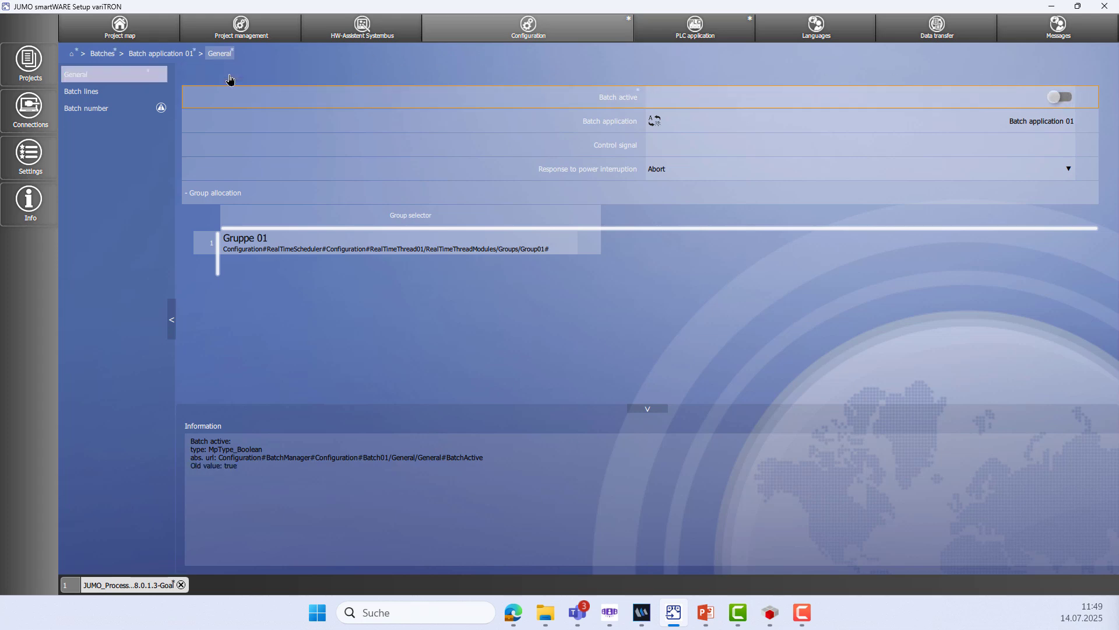
left_click(93, 57)
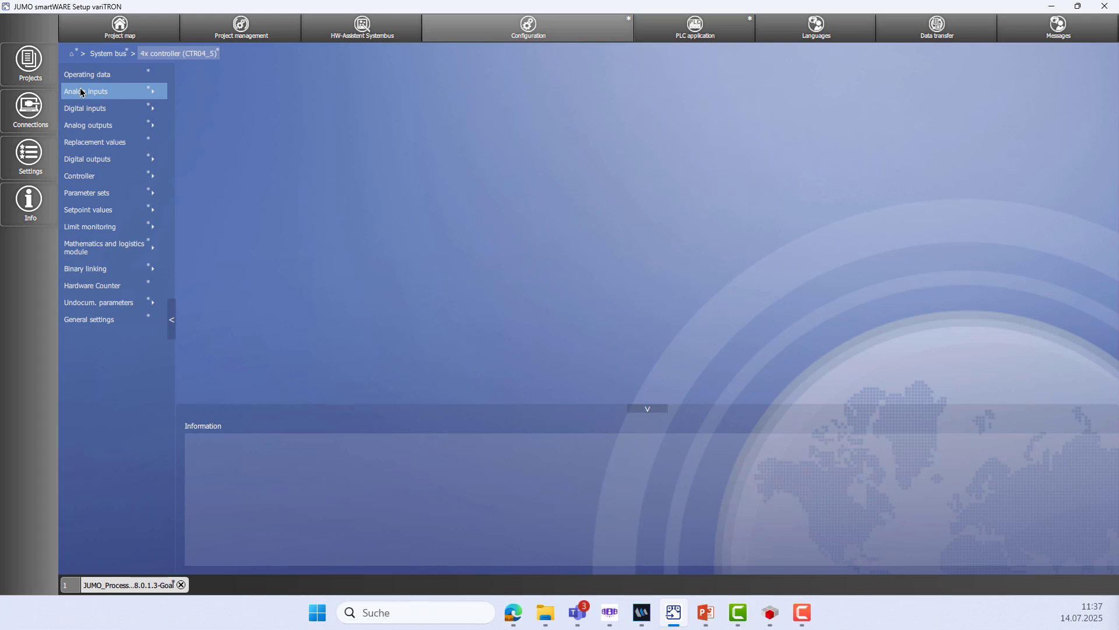
Set Controller 2's setpoint value input to SP02Active and apply
left_click(93, 176)
left_click(99, 93)
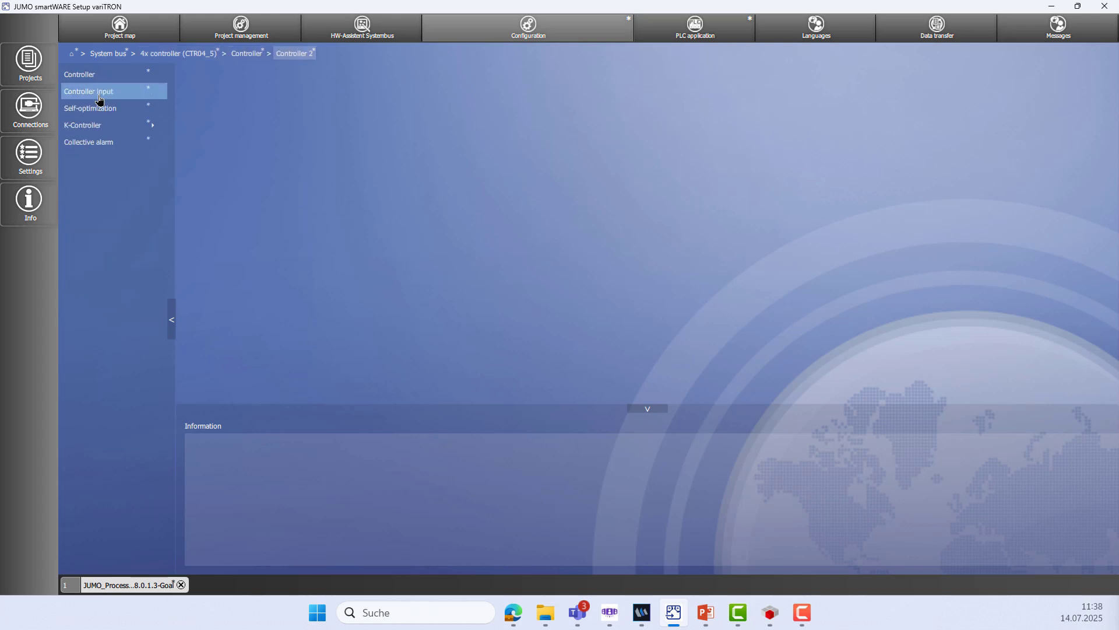
left_click(101, 94)
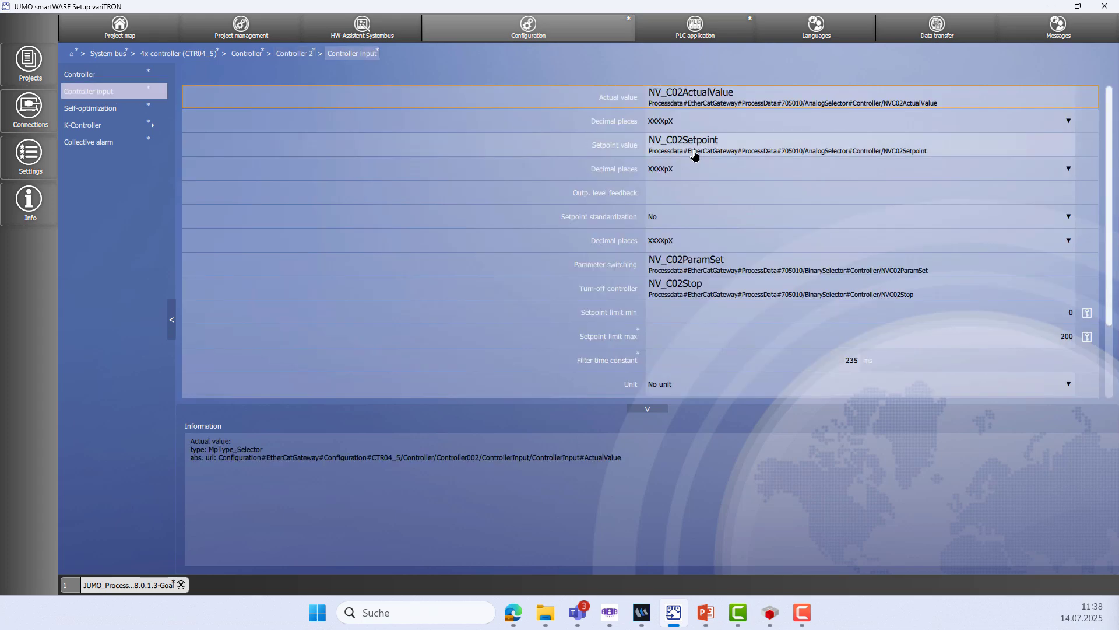
left_click(694, 155)
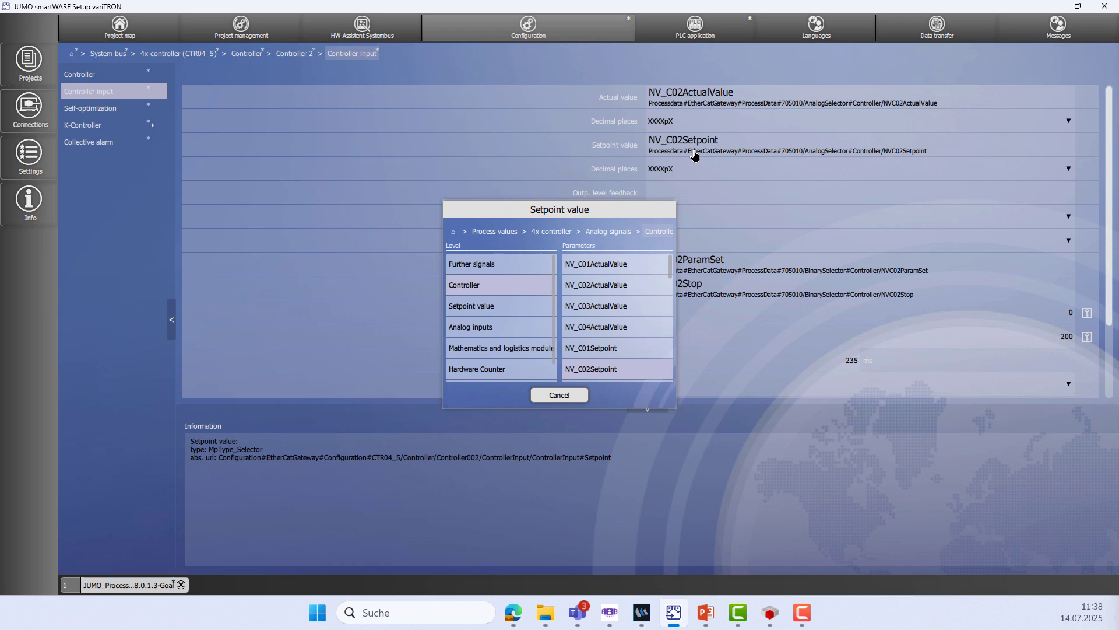
left_click(488, 307)
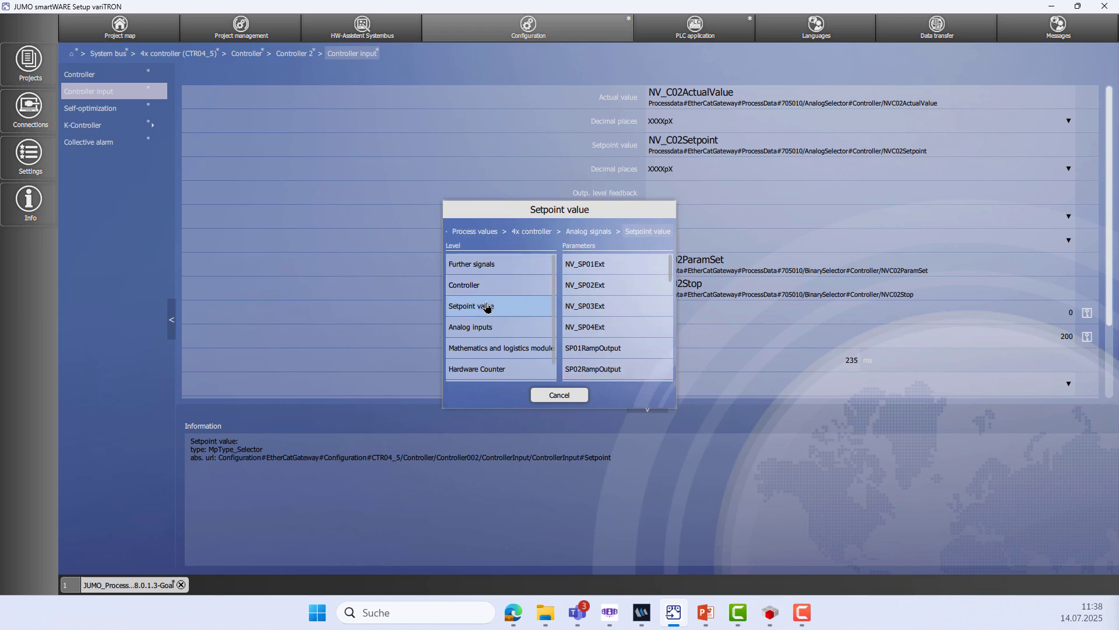
scroll(611, 301, "down", 6)
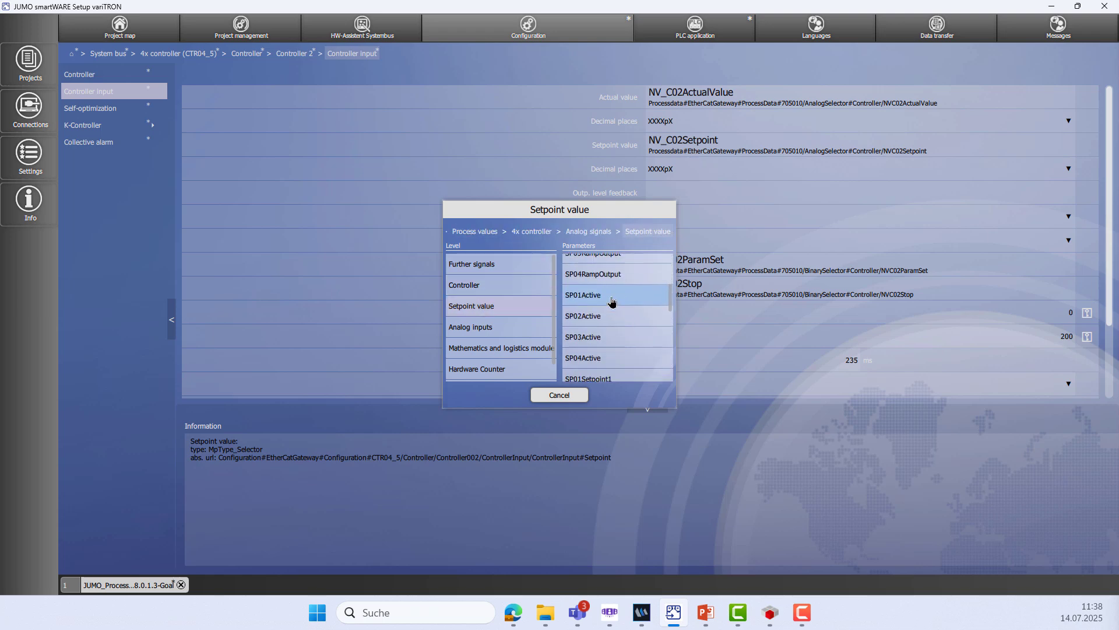
scroll(609, 312, "down", 1)
left_click(596, 284)
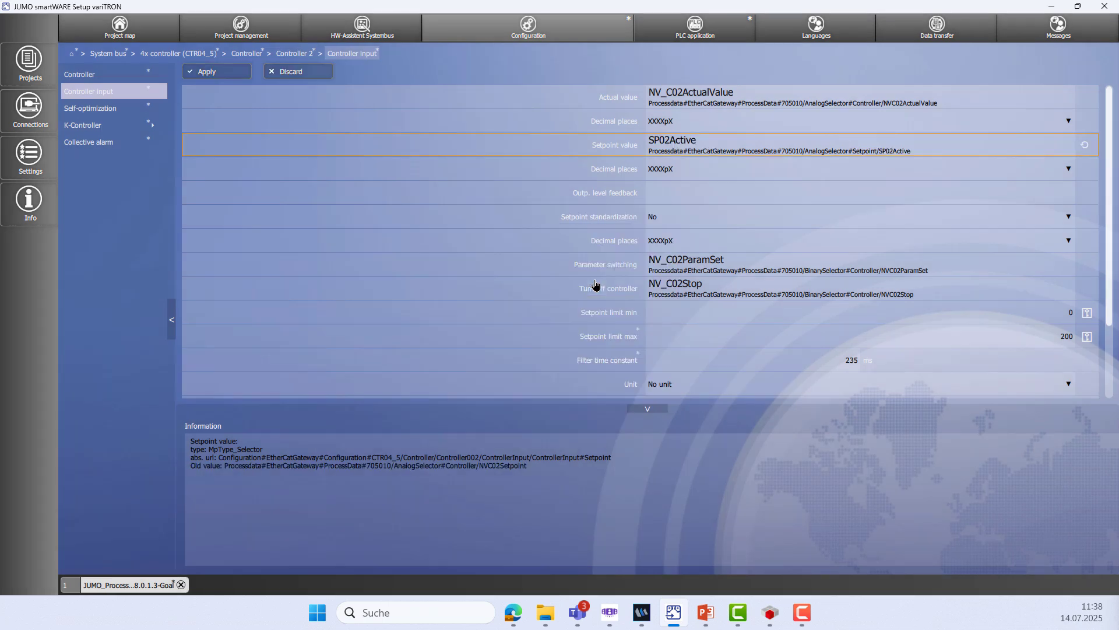
left_click(215, 75)
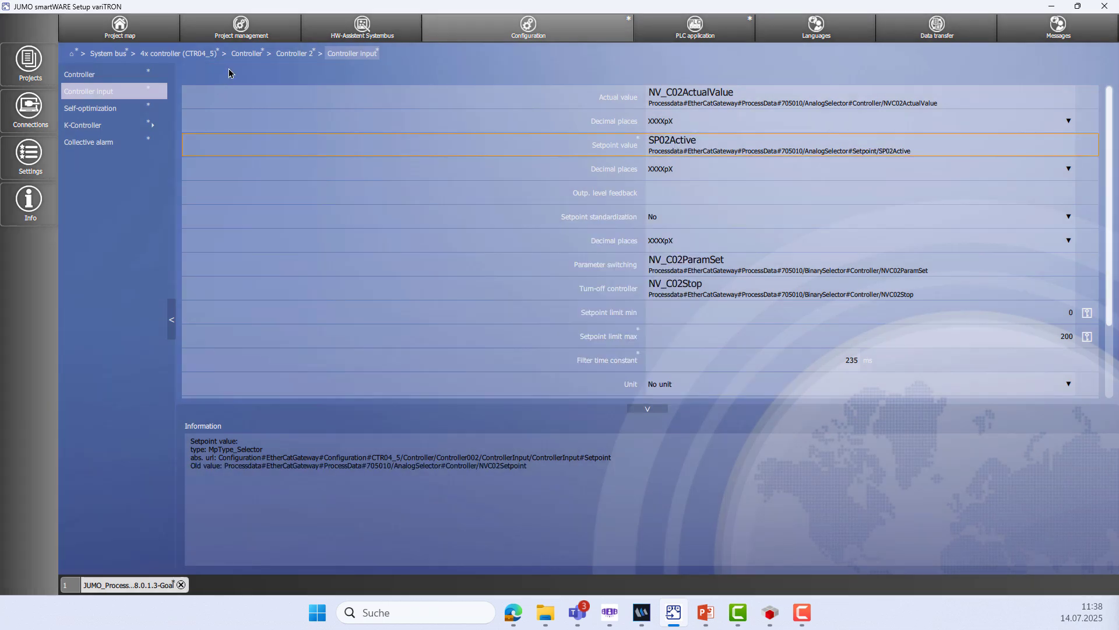
Set Controller 3's setpoint value input to SP03Active and apply
left_click(246, 53)
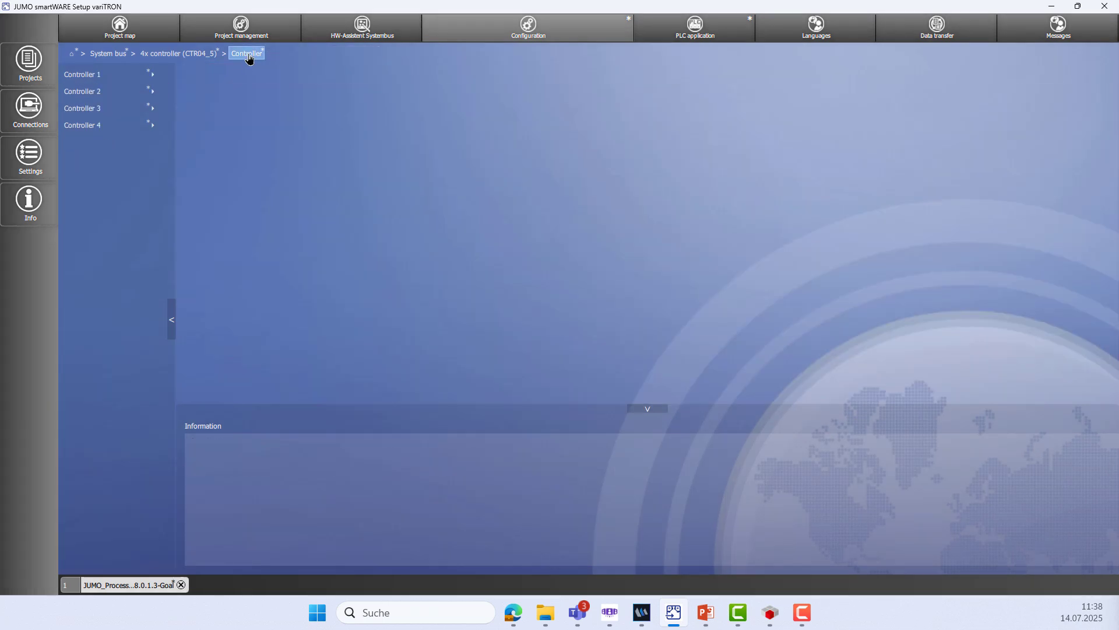
left_click(119, 109)
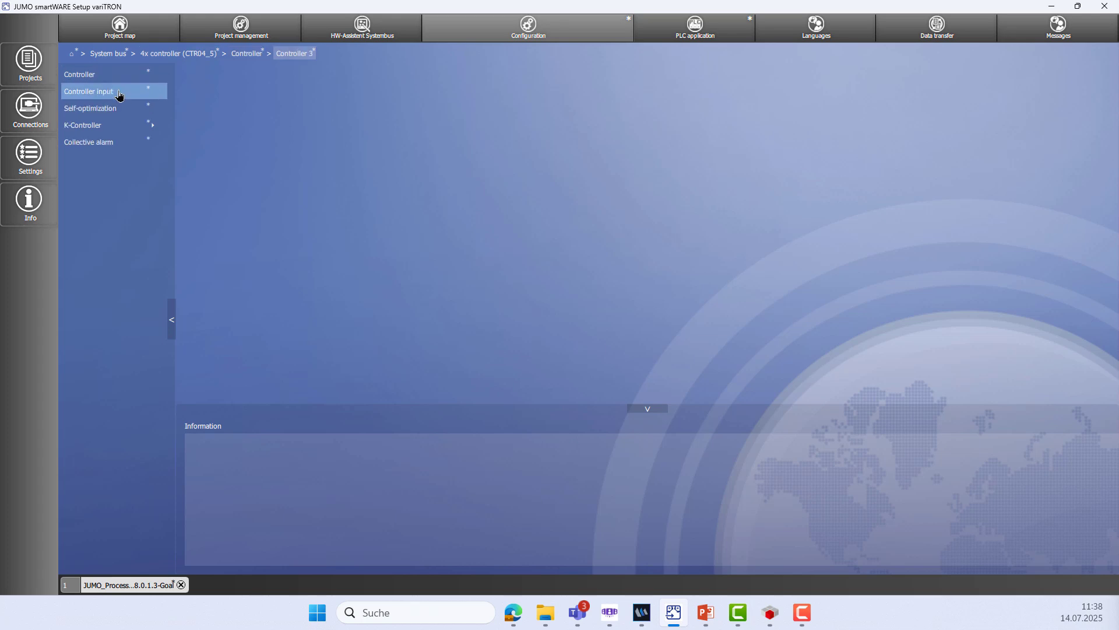
left_click(117, 93)
left_click(665, 146)
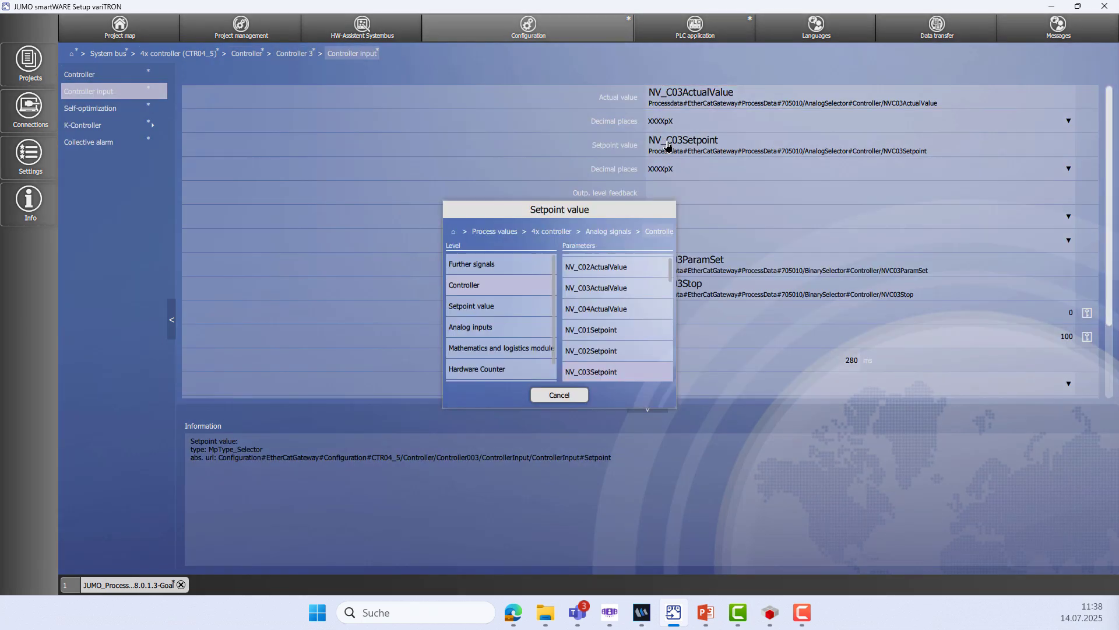
left_click(496, 313)
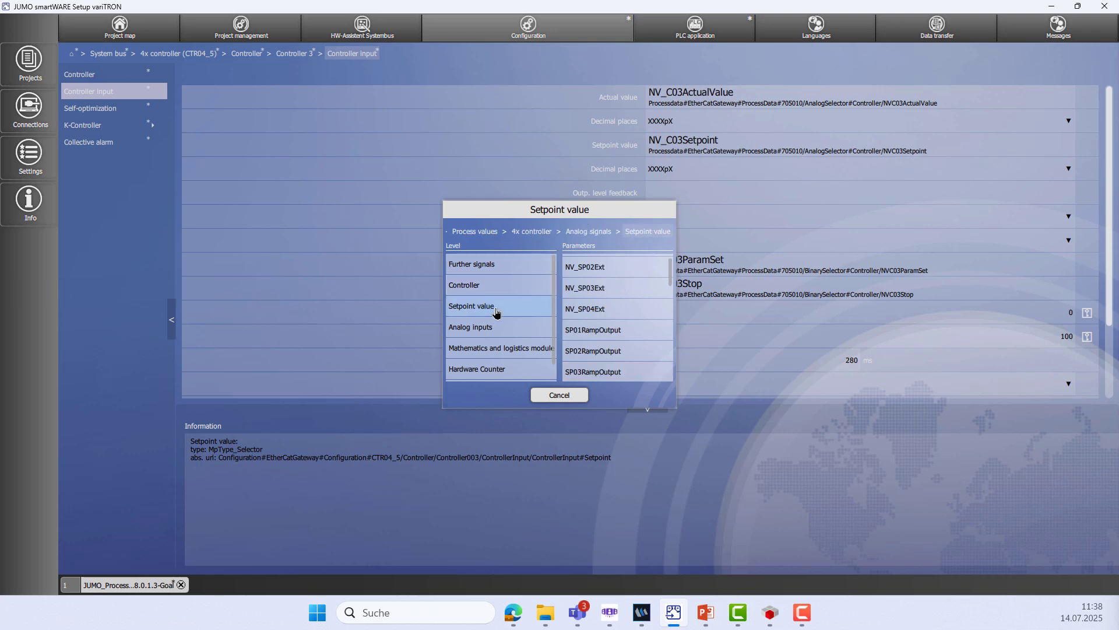
scroll(600, 309, "down", 2)
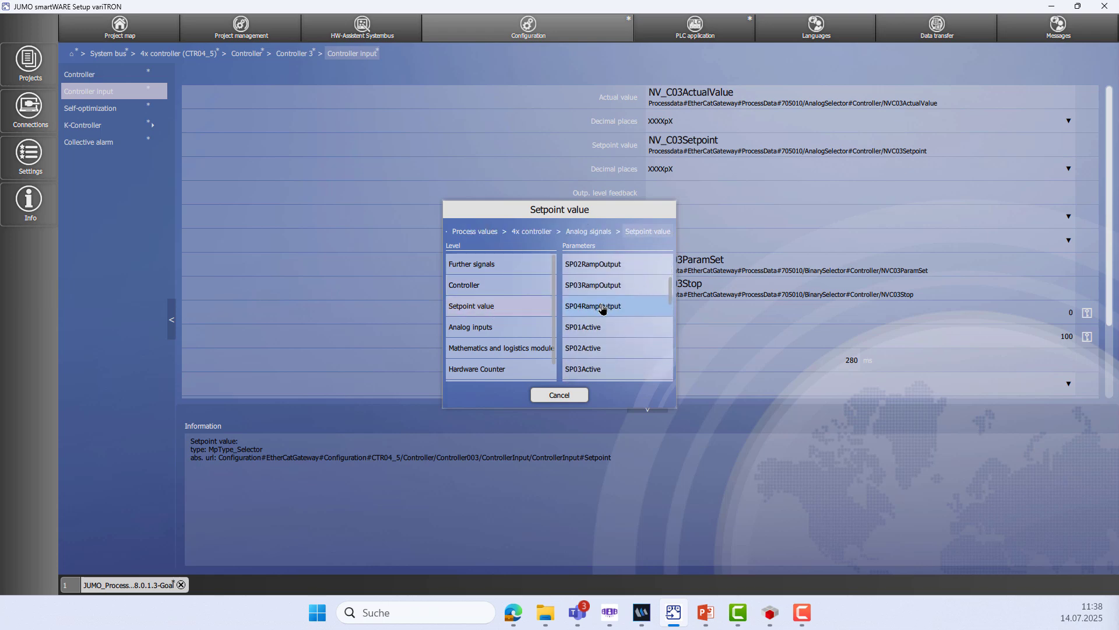
left_click(595, 371)
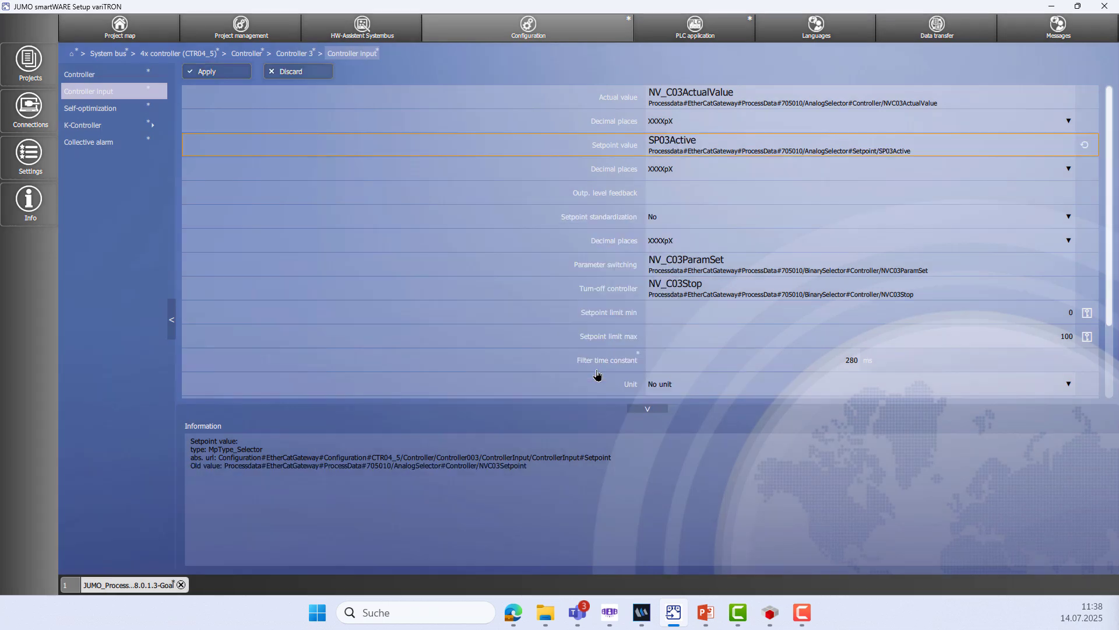
left_click(201, 73)
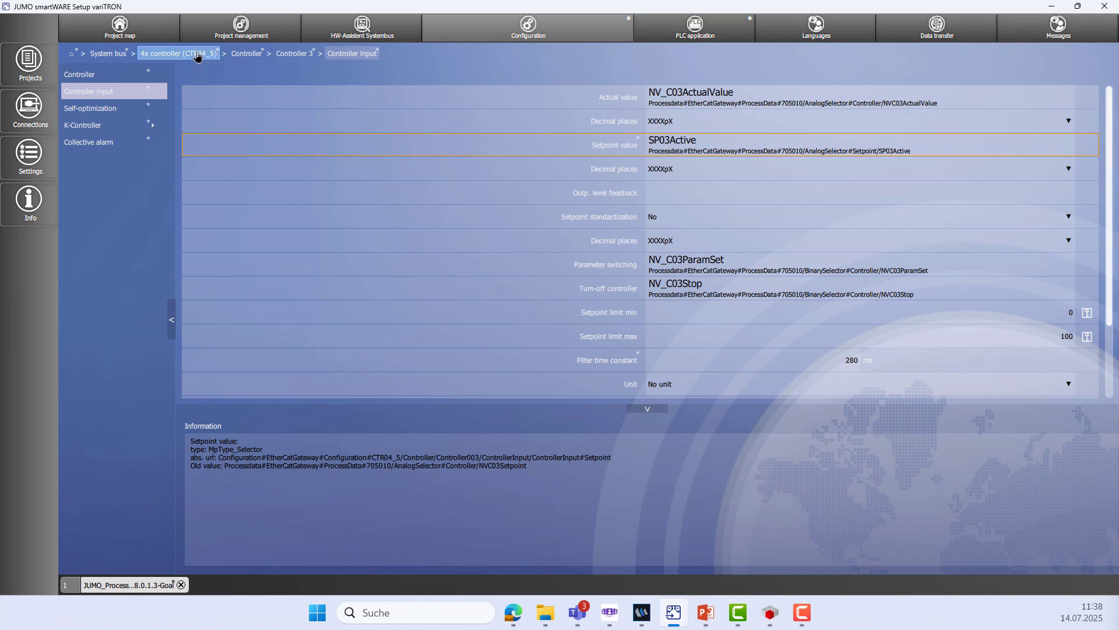
Set setpoint function 2's external setpoint 1 to NV_C02Setpoint and apply
left_click(197, 54)
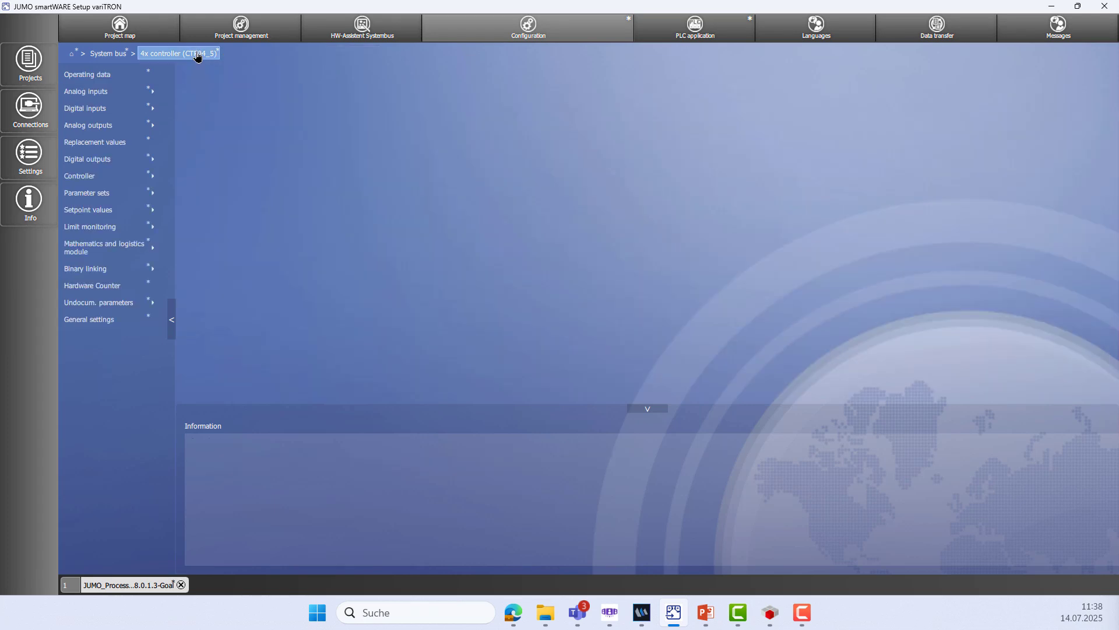
left_click(124, 216)
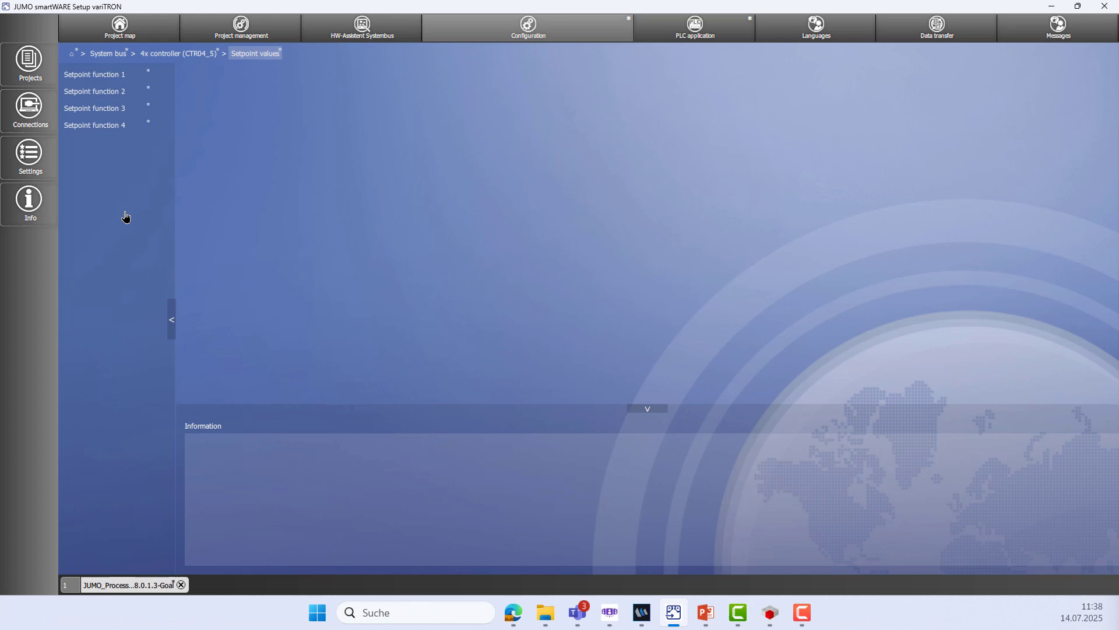
left_click(121, 92)
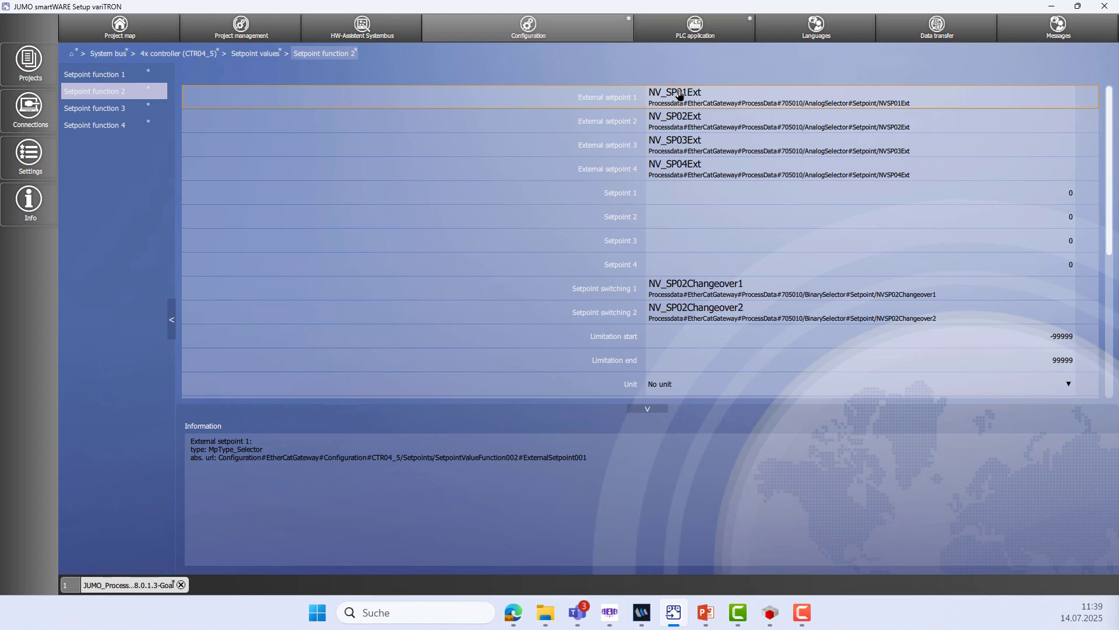
left_click(679, 95)
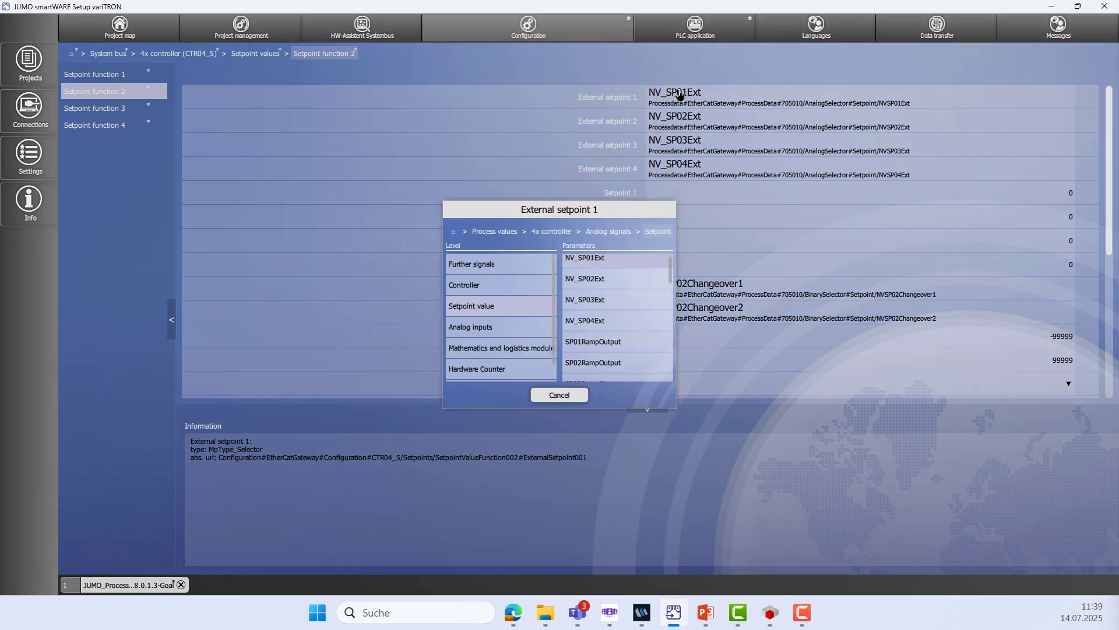
left_click(515, 289)
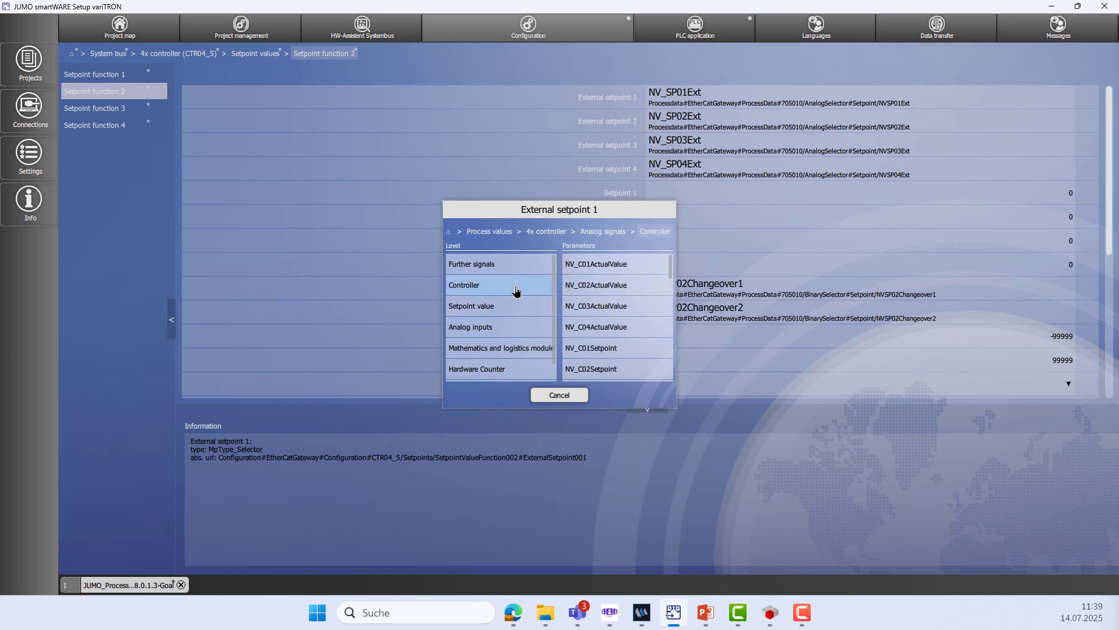
left_click(597, 369)
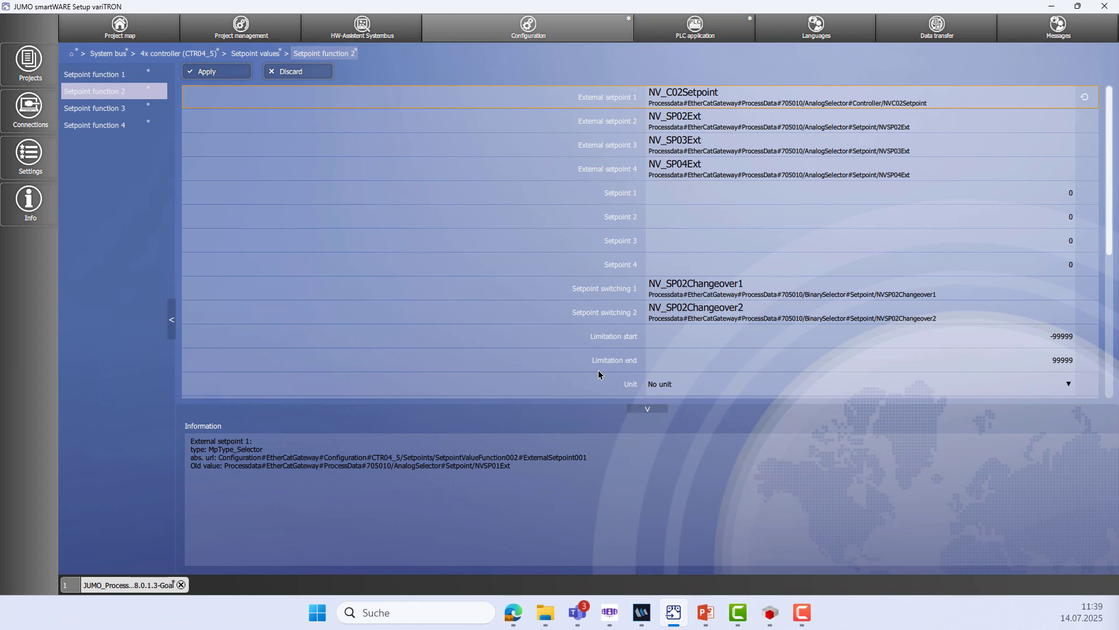
left_click(231, 74)
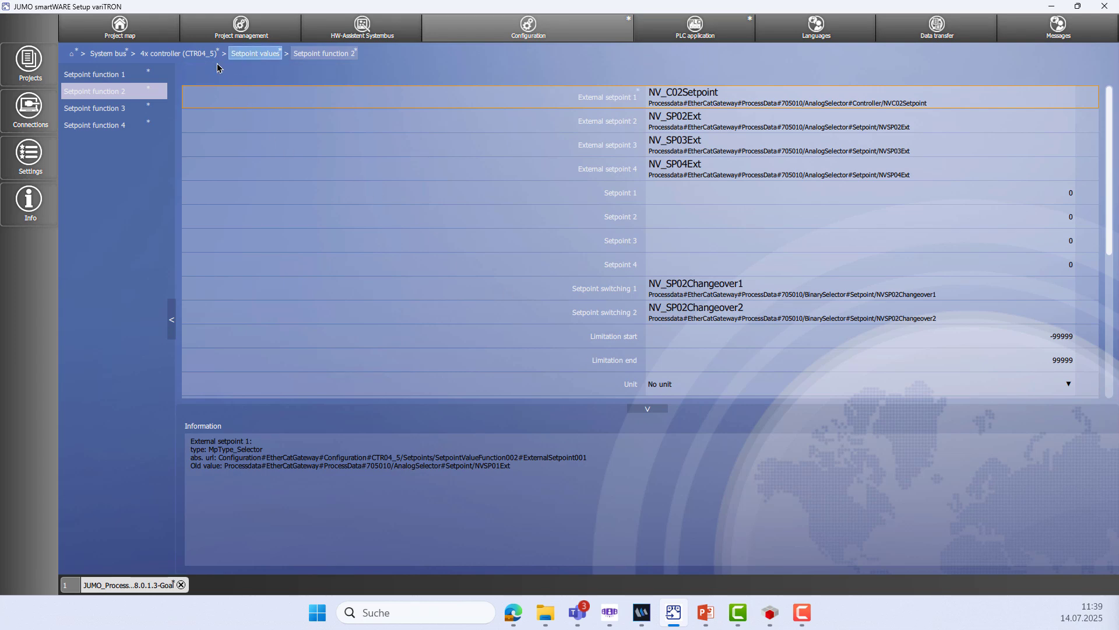
Set setpoint function 3's external setpoint 1 to NV_C03Setpoint, apply, then show Data transfer
left_click(151, 116)
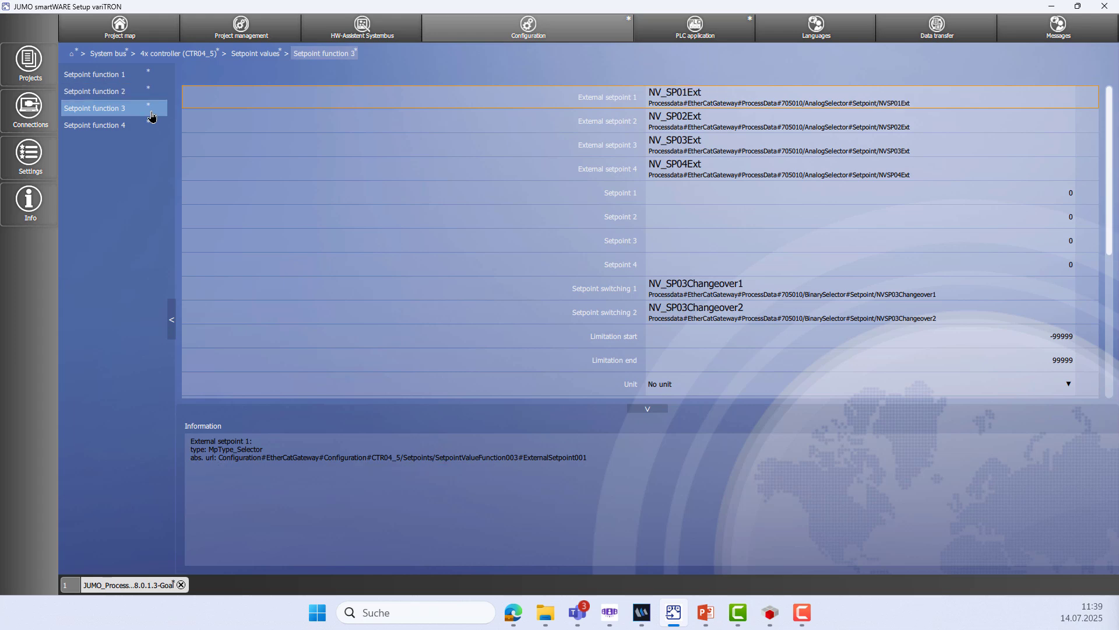
left_click(669, 98)
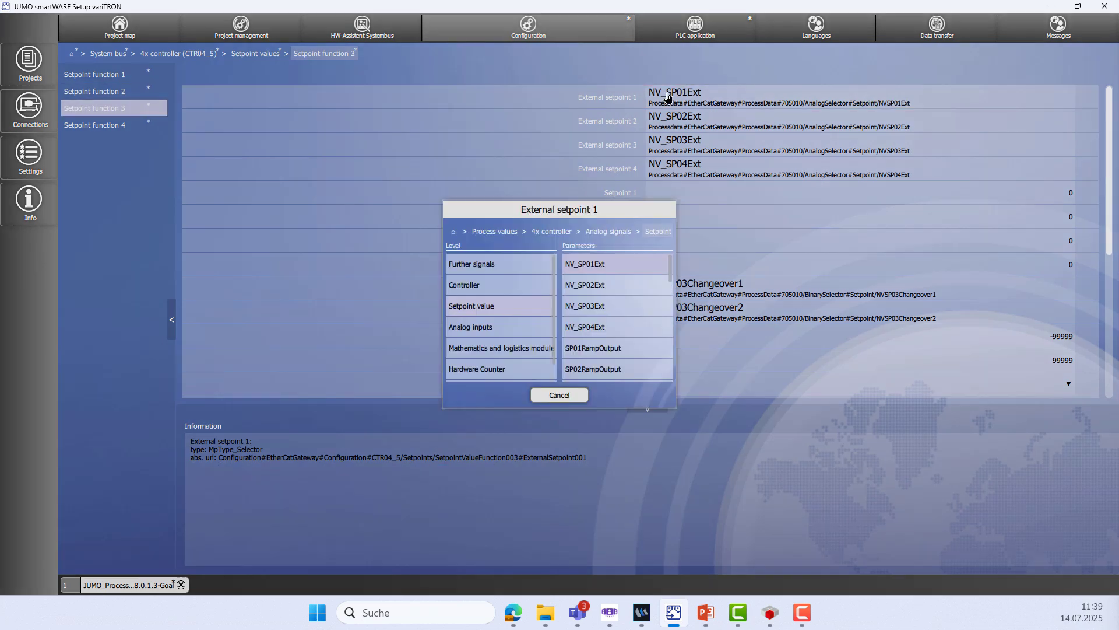
left_click(504, 286)
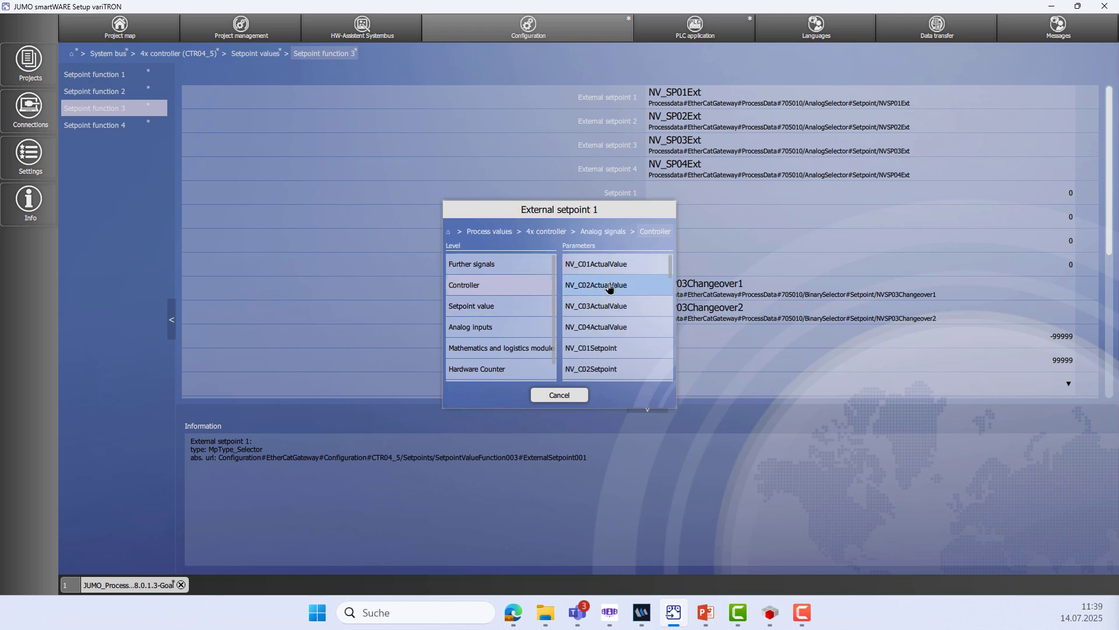
scroll(610, 286, "down", 2)
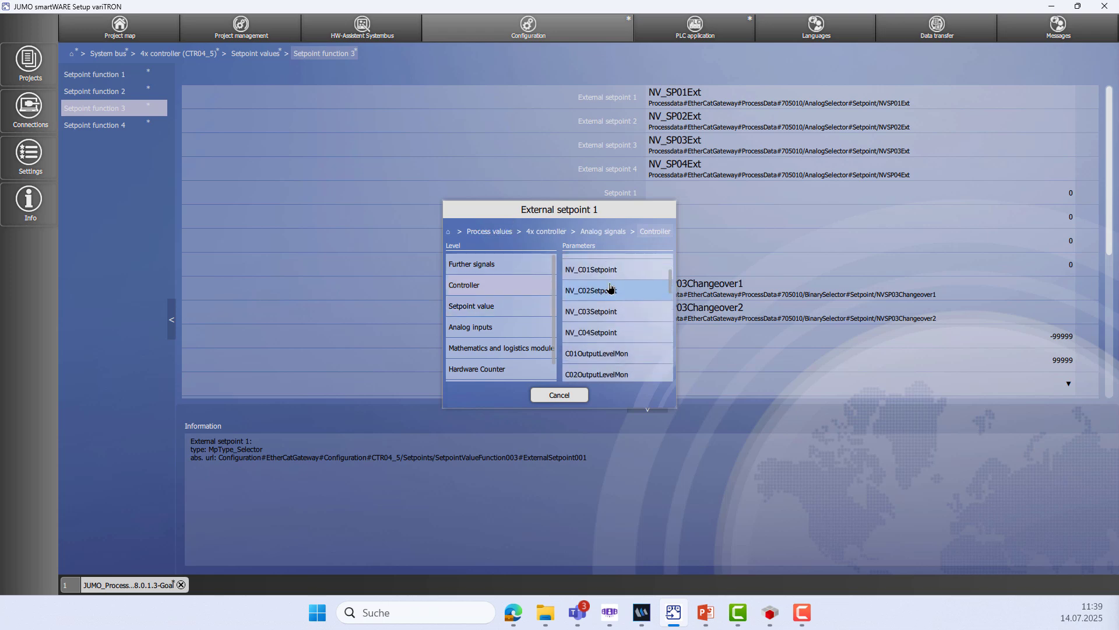
left_click(620, 315)
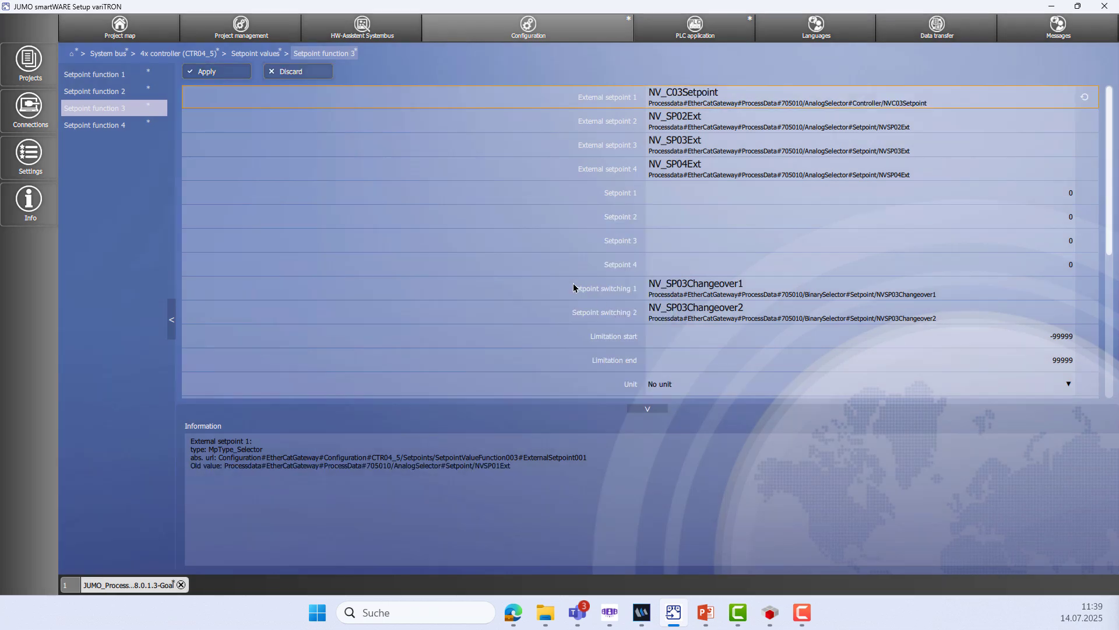
left_click(232, 74)
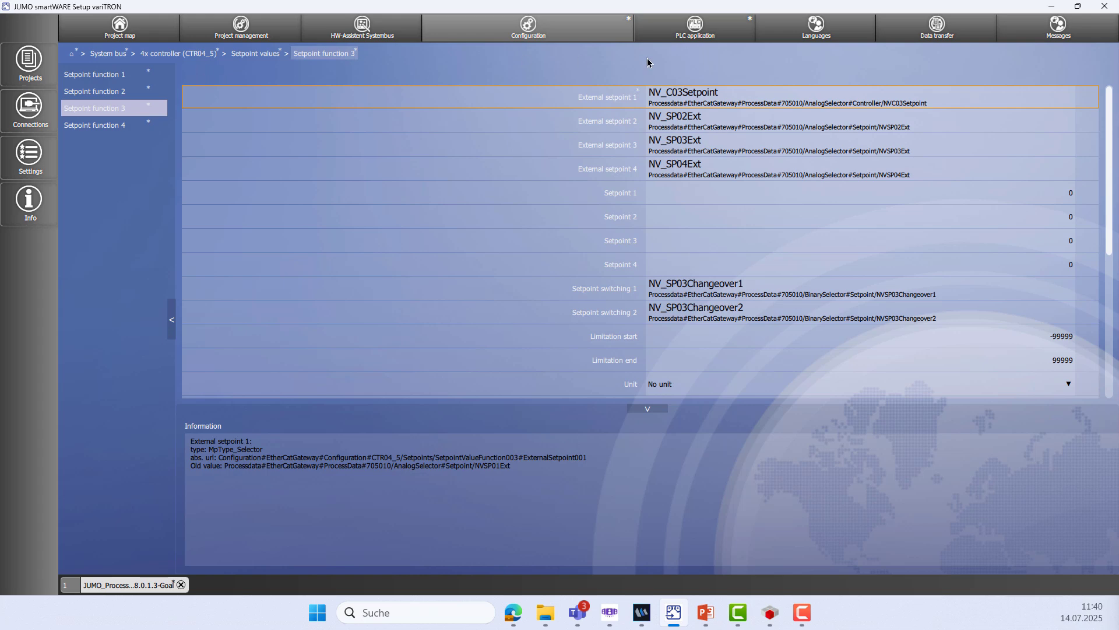
left_click(955, 37)
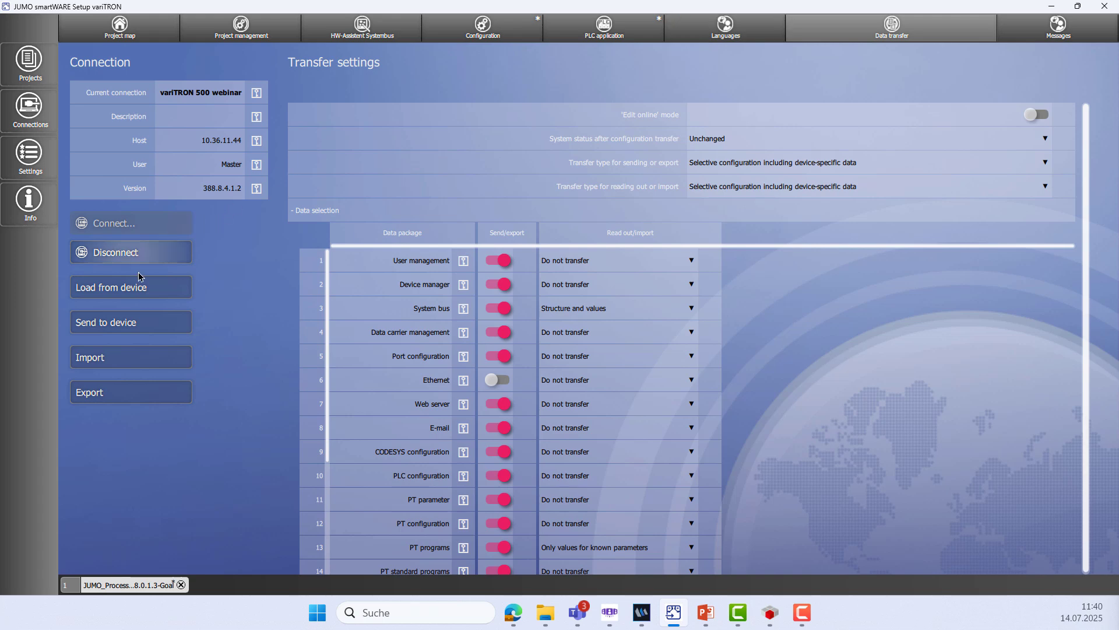
Transfer the updated CODESYS configuration to the connected variTRON device
left_click(116, 324)
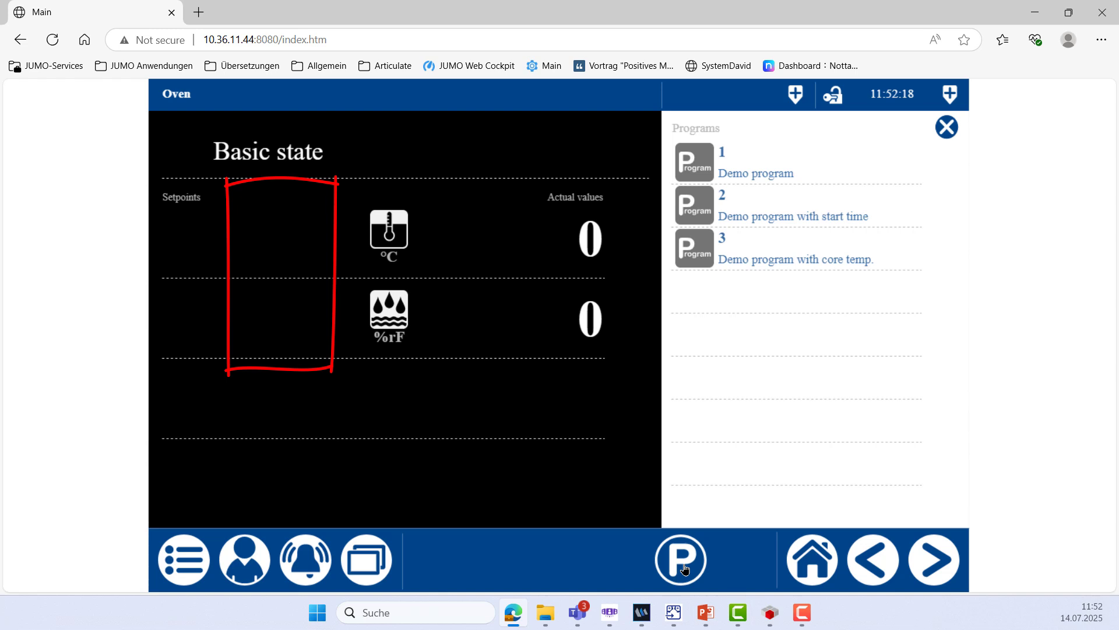
Open process step 1 Heating and set its section time to 00:10:00
left_click(685, 568)
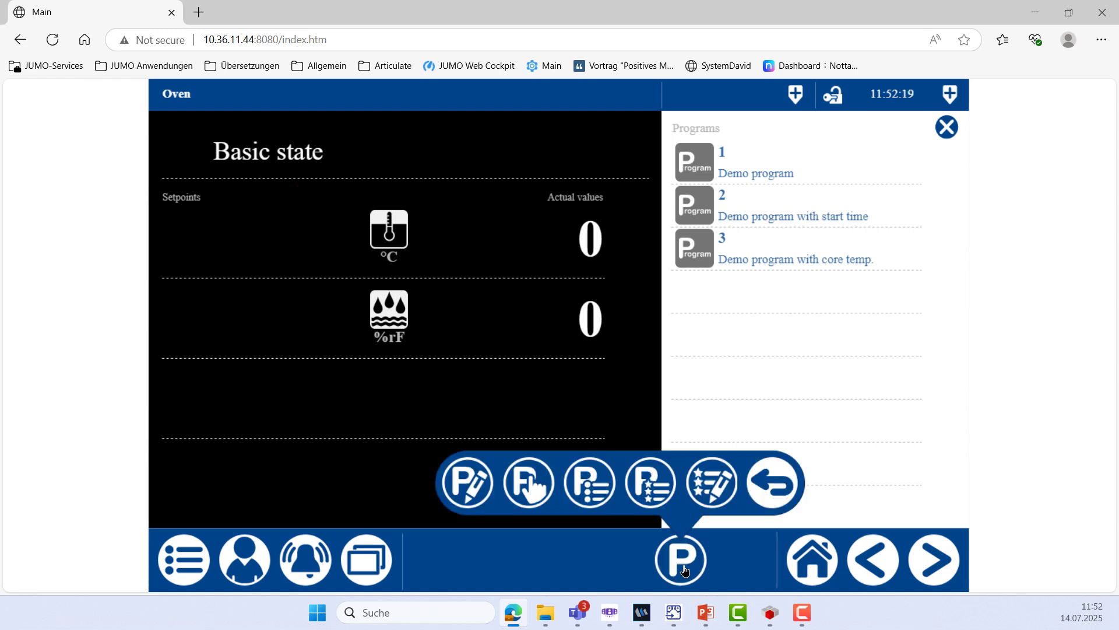
left_click(520, 486)
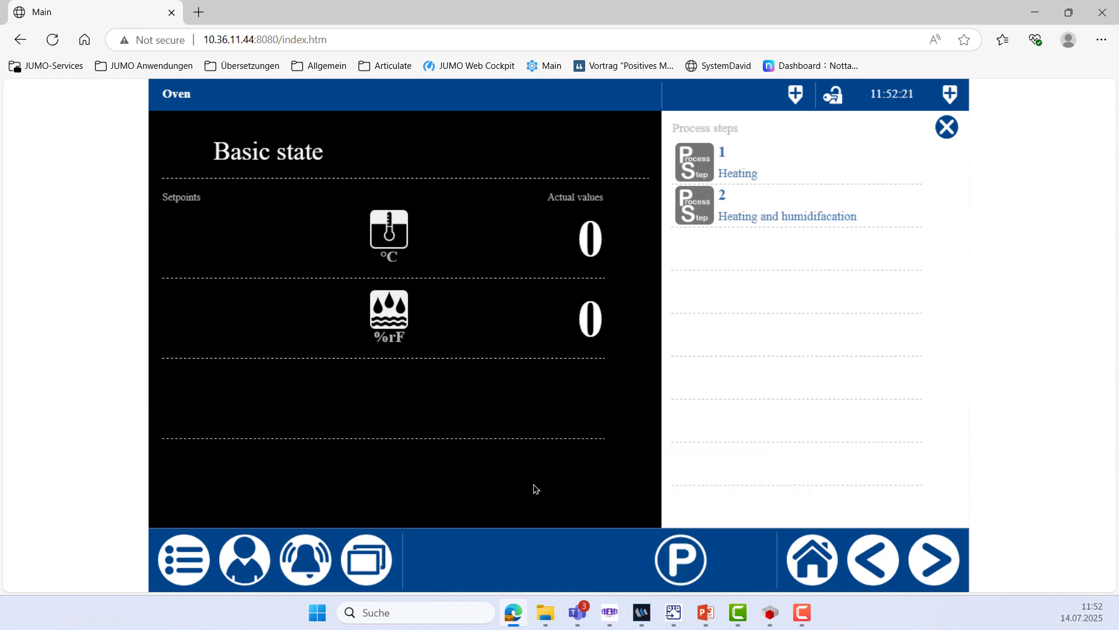
left_click(700, 173)
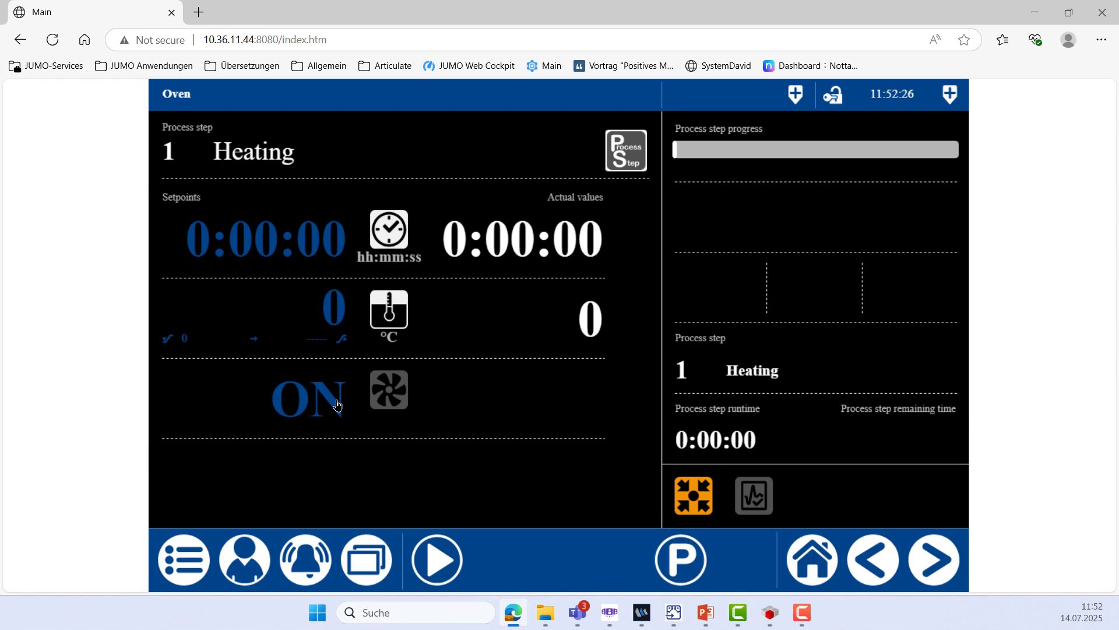
left_click(276, 245)
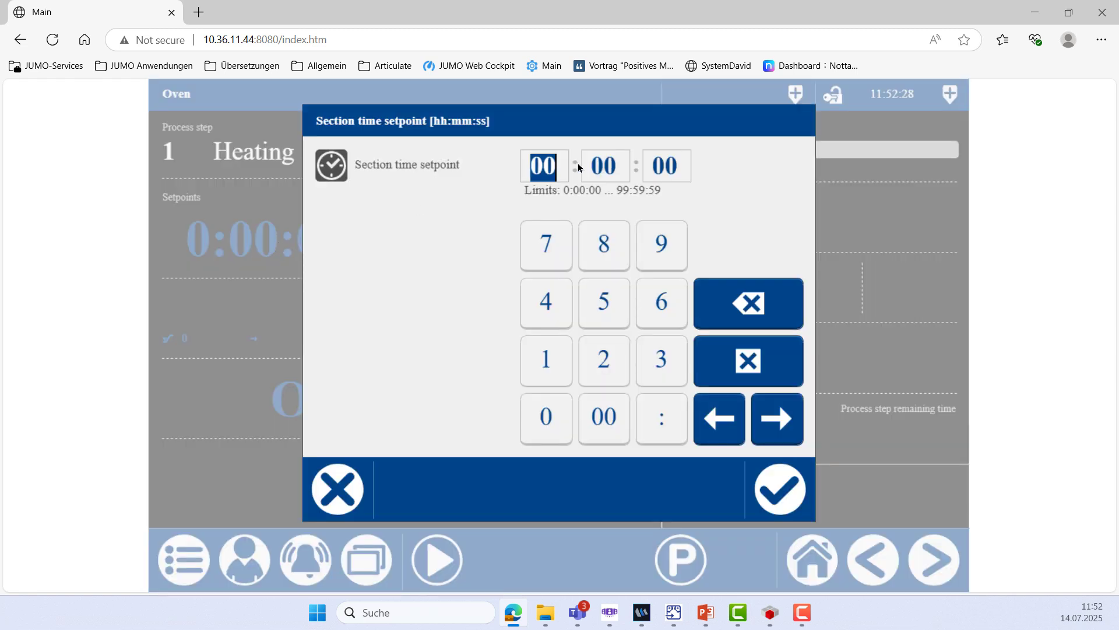
left_click(733, 315)
left_click(734, 315)
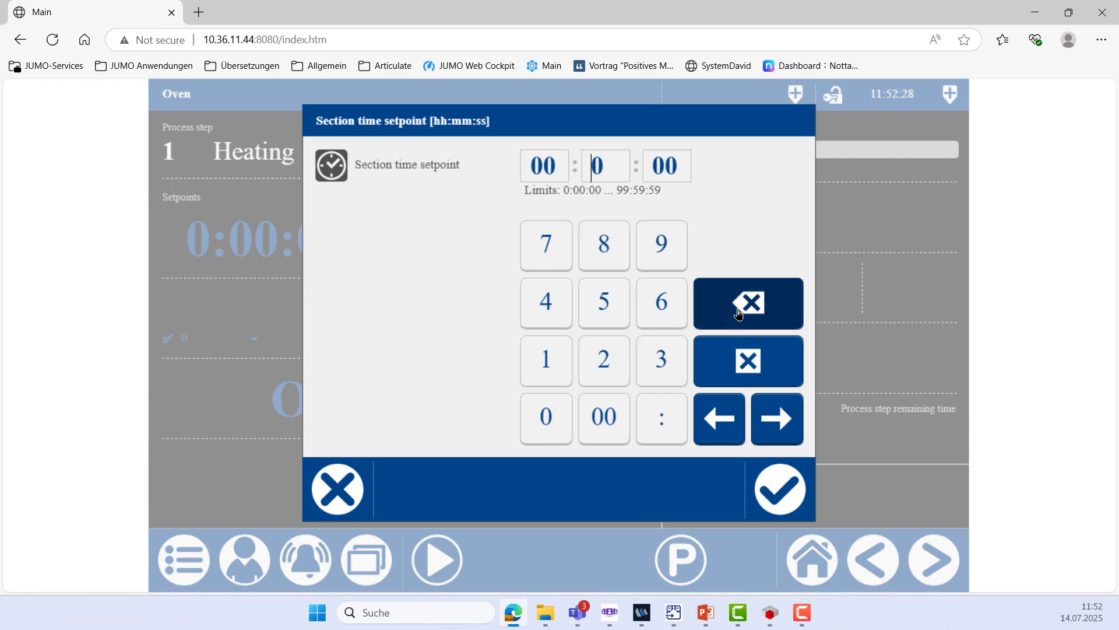
left_click(555, 361)
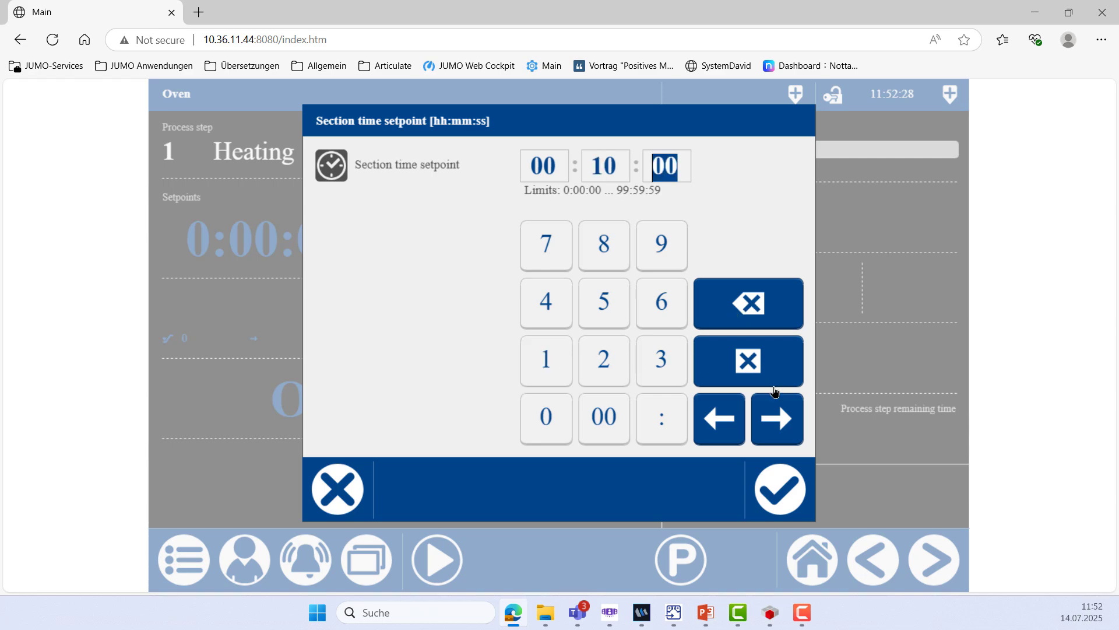
left_click(767, 488)
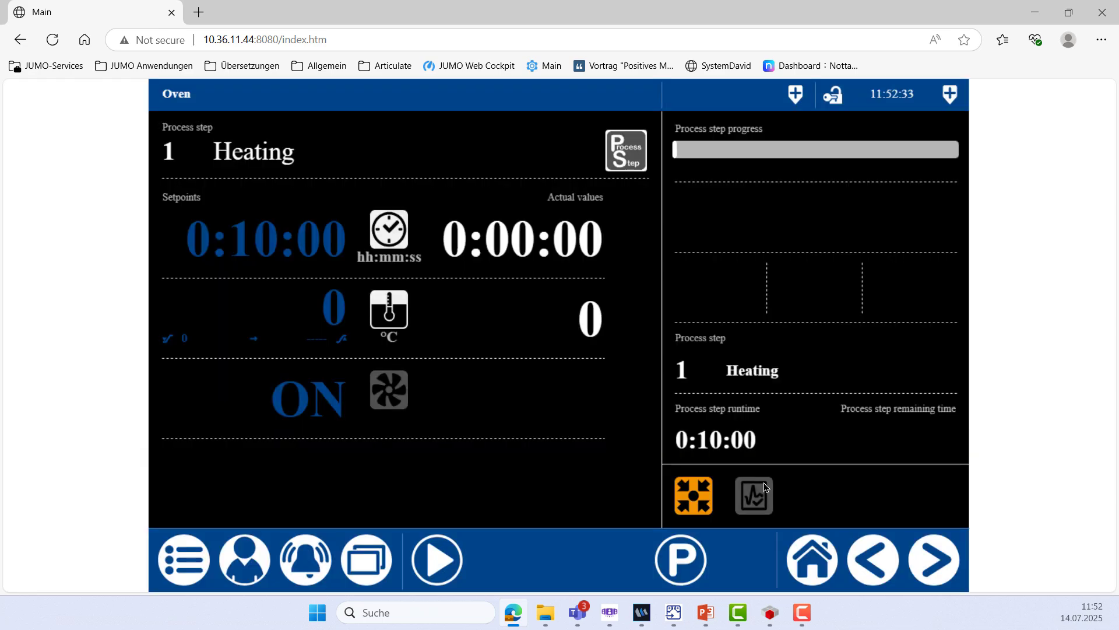
Set the ramp start temperature to 150 °C, start the Heating step, then request a stop
left_click(322, 317)
left_click(569, 408)
left_click(591, 371)
left_click(543, 475)
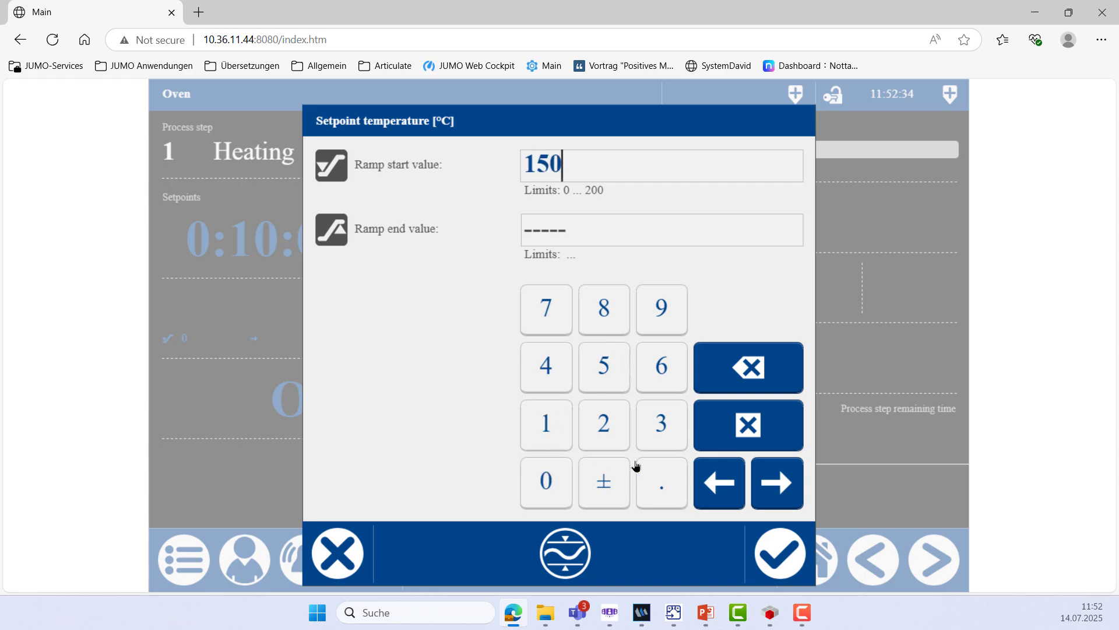
left_click(778, 542)
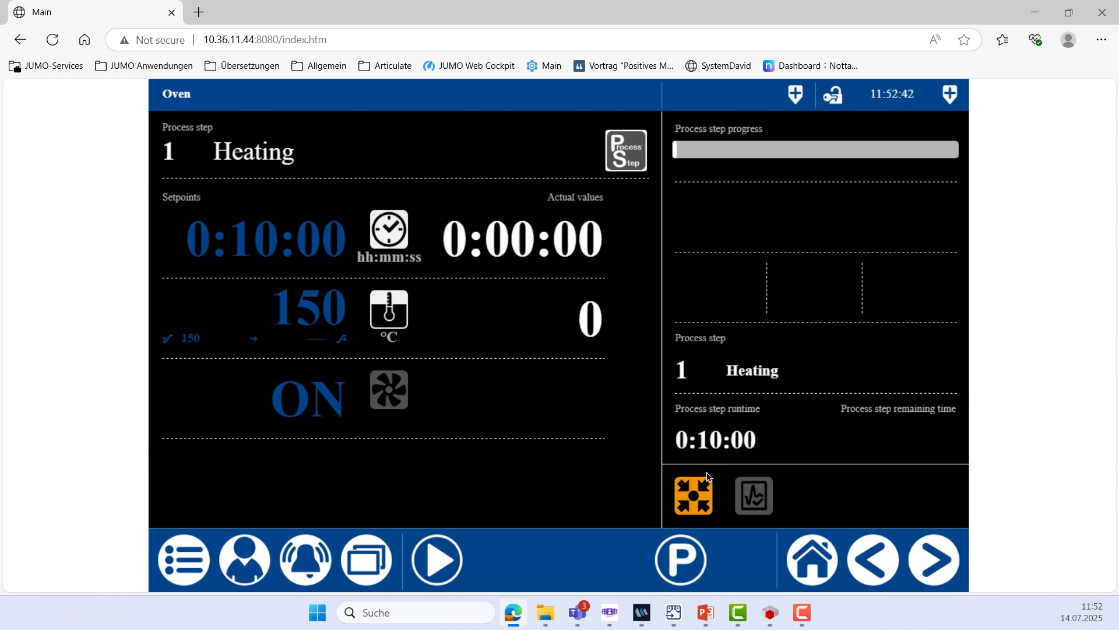
left_click(438, 574)
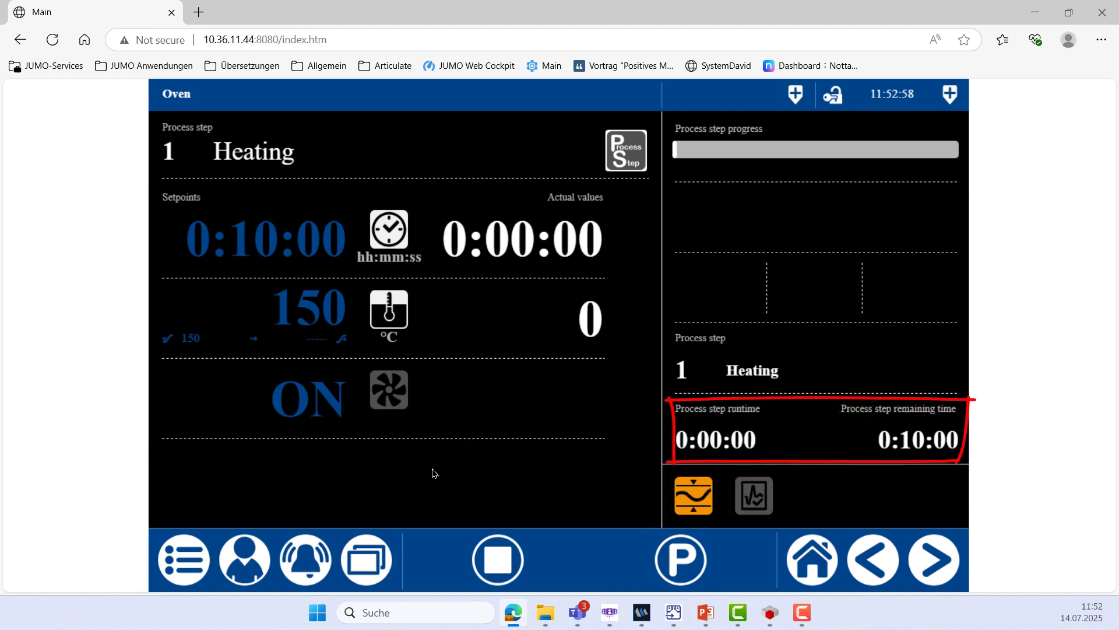
left_click(500, 561)
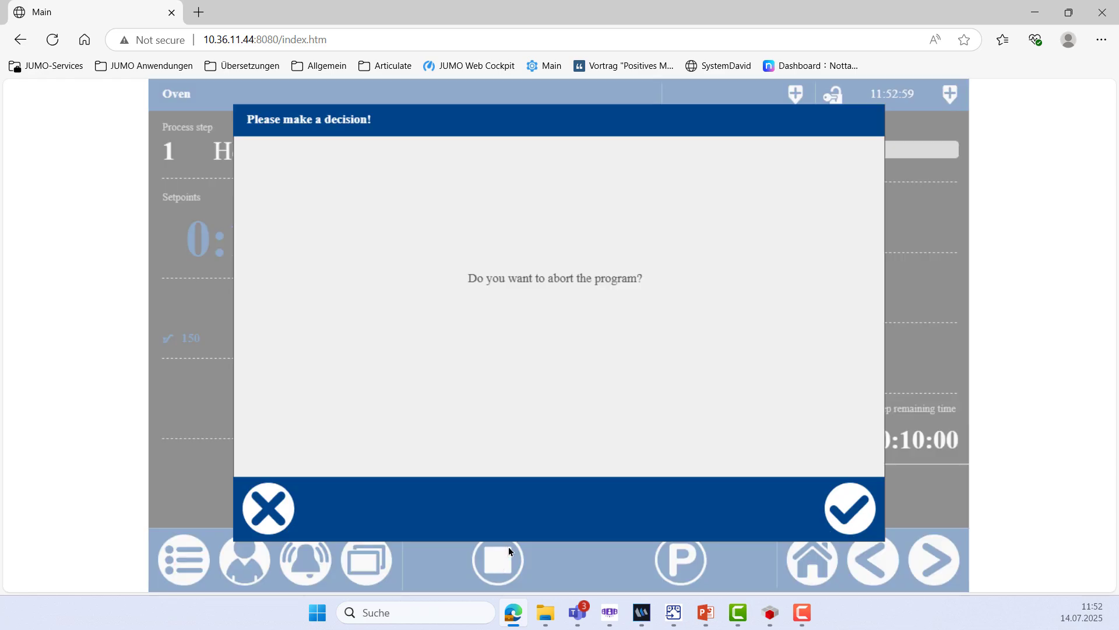
Abort the running program and select process step 2 Heating and humidifacation
left_click(846, 507)
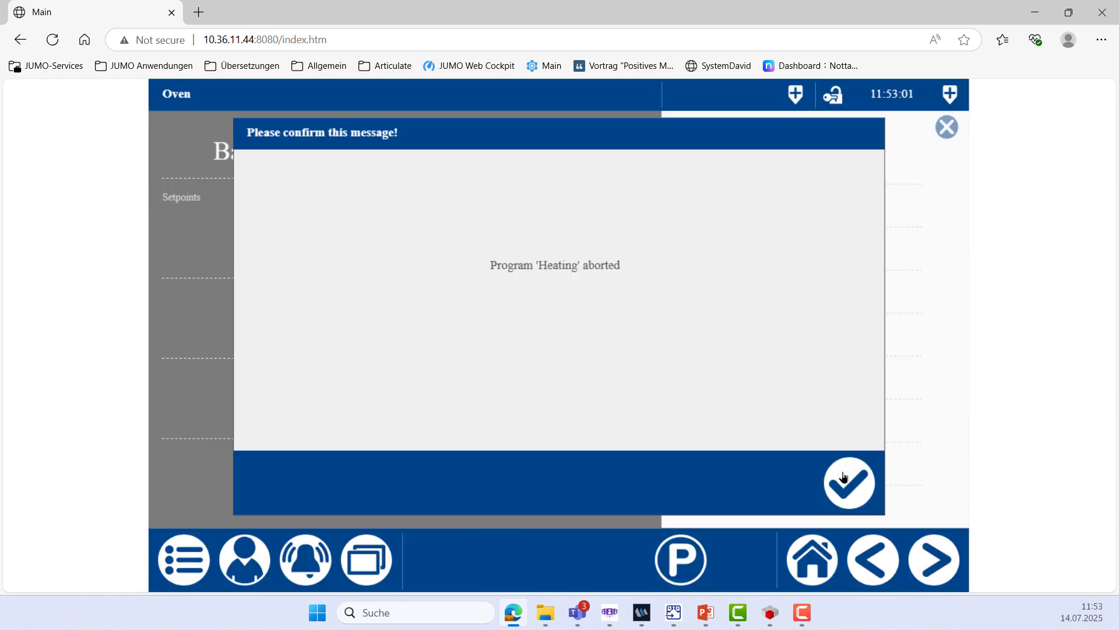
left_click(845, 481)
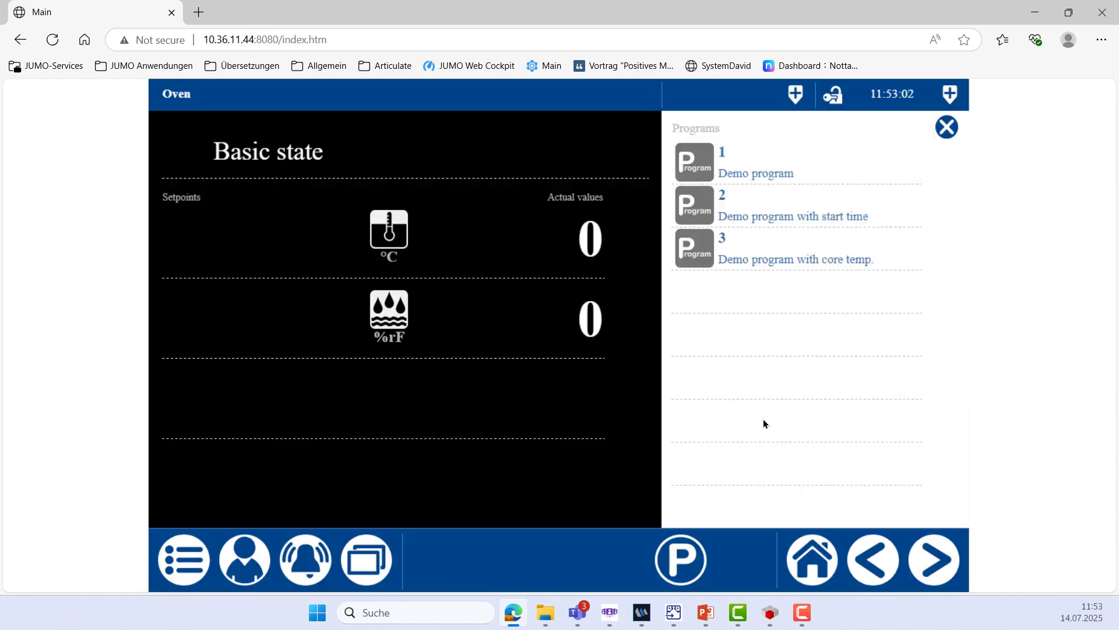
left_click(688, 561)
left_click(548, 490)
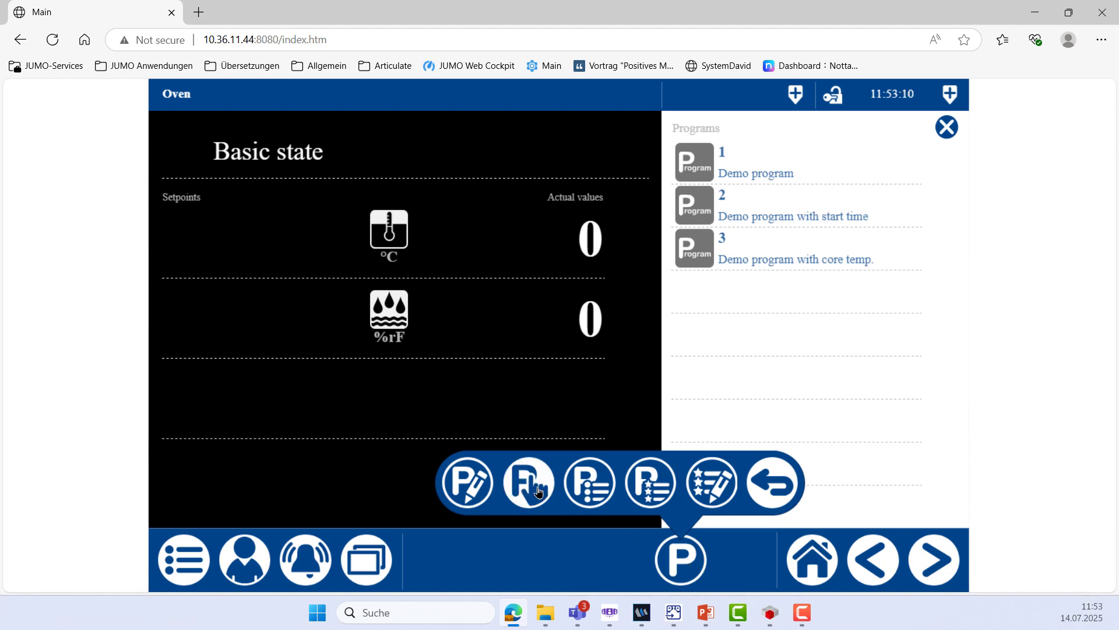
left_click(753, 219)
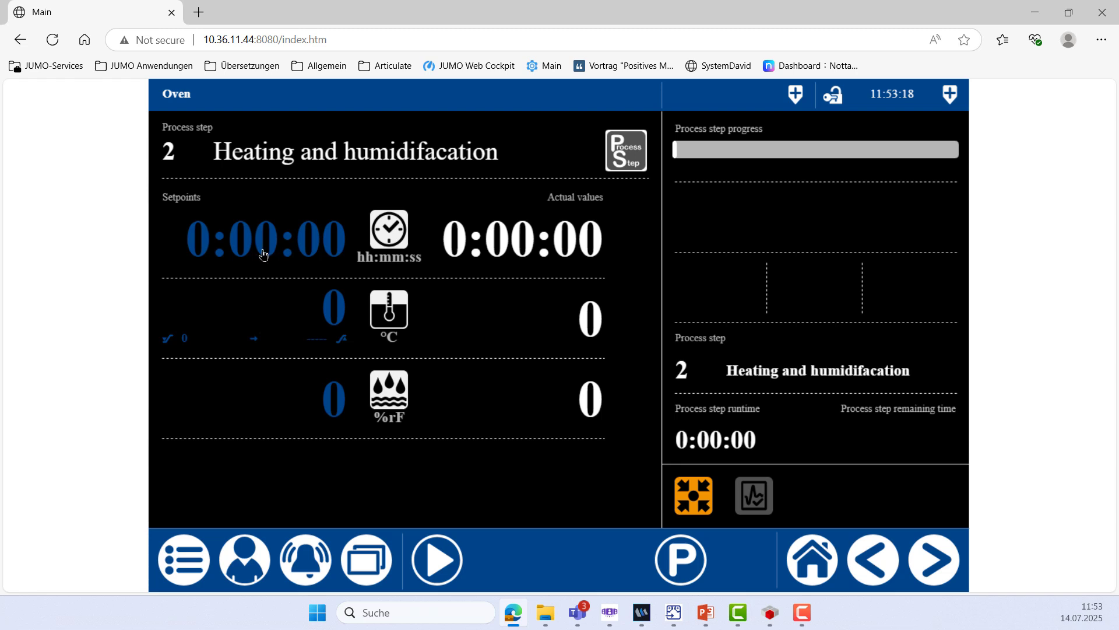
Set step 2's section time to 00:10:00 and ramp start temperature to 150 °C
left_click(269, 251)
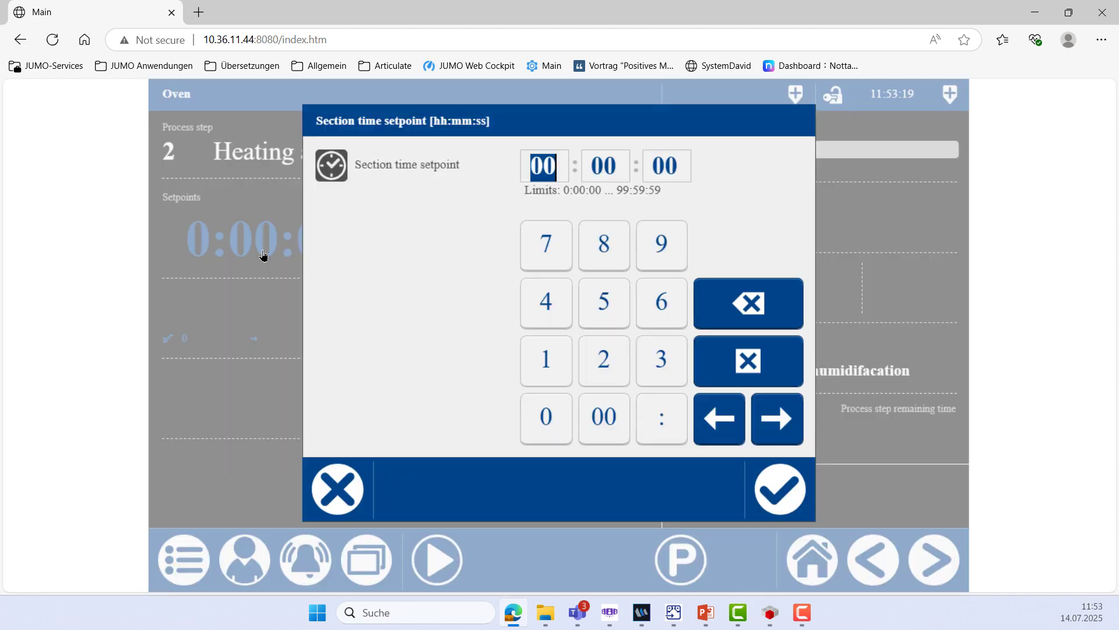
left_click(610, 173)
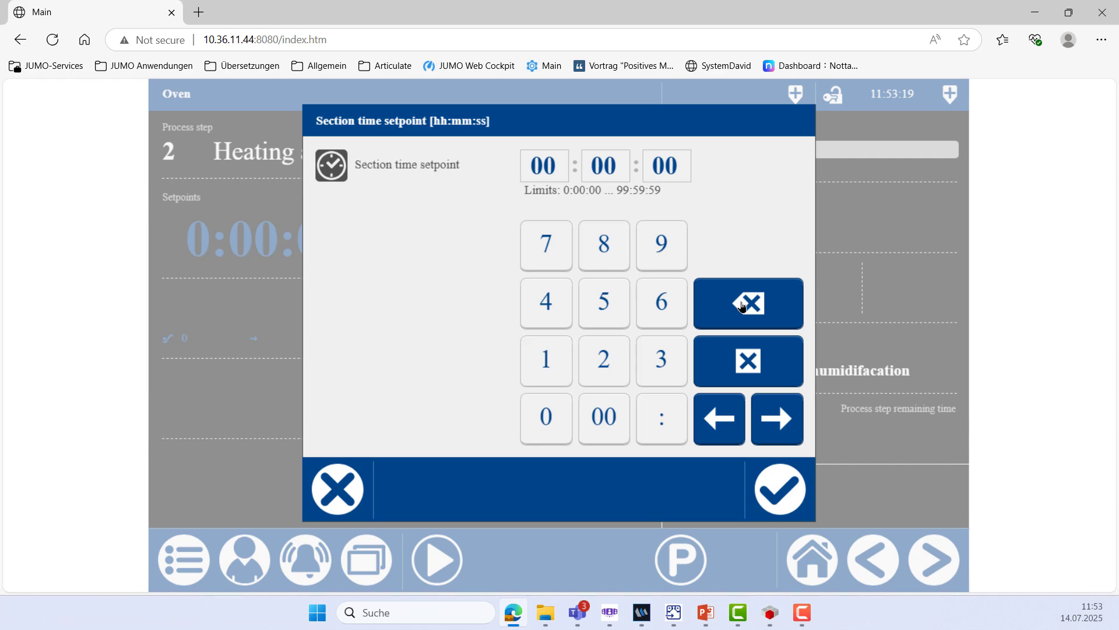
left_click(553, 370)
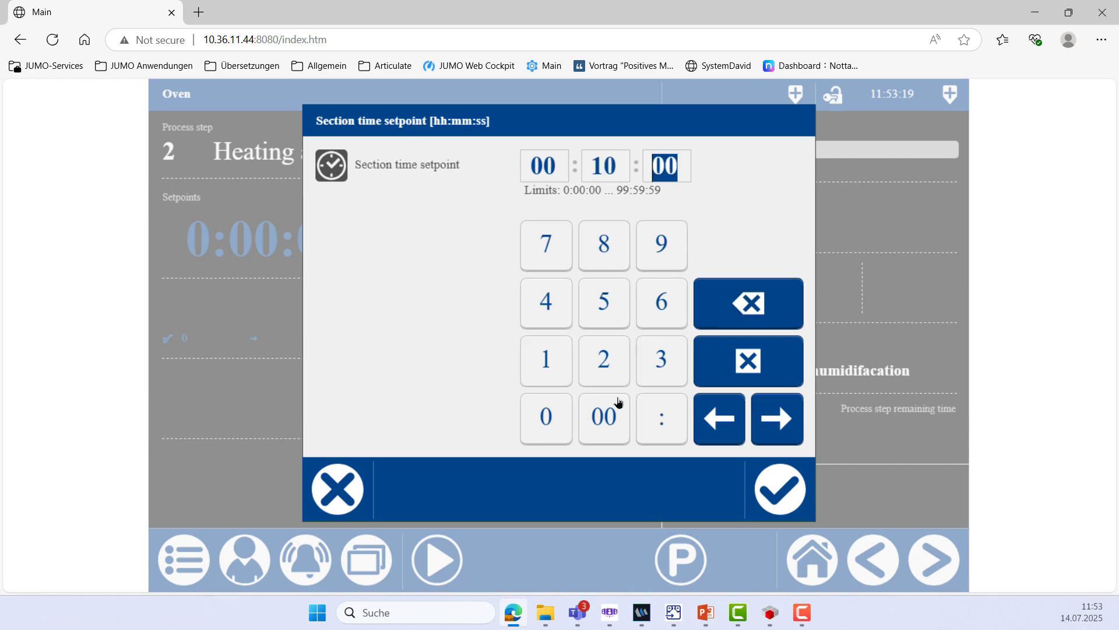
left_click(786, 490)
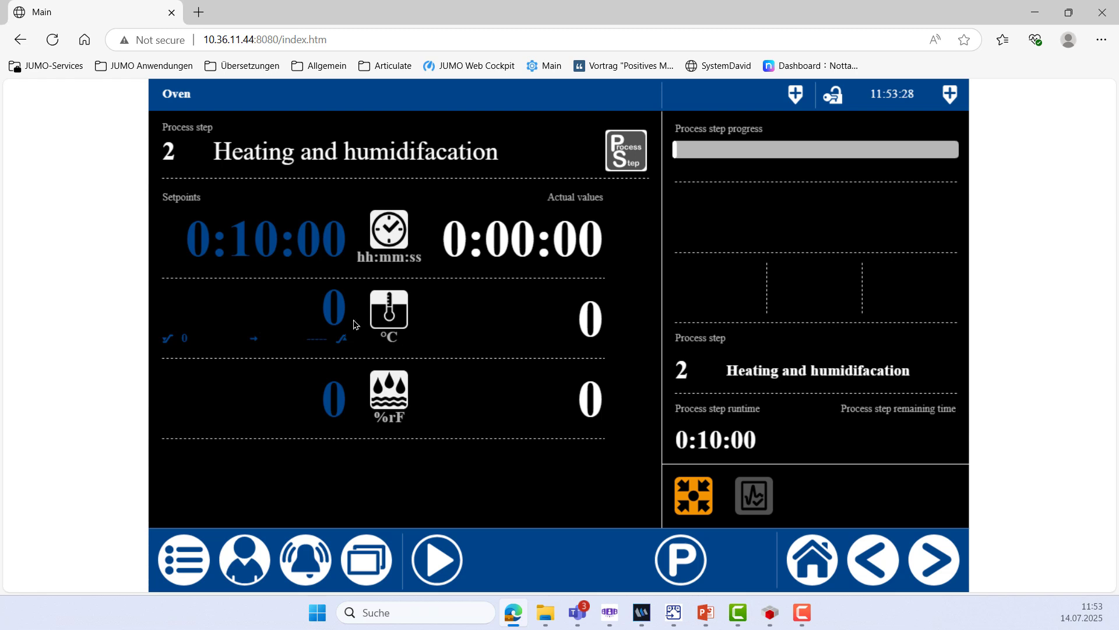
left_click(326, 316)
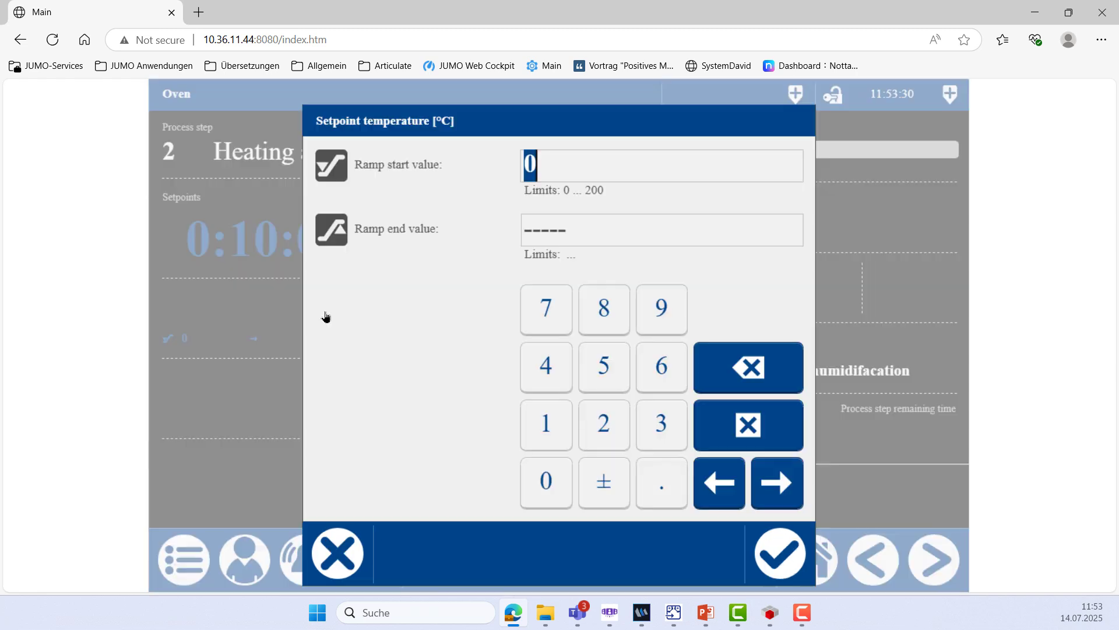
left_click(545, 432)
left_click(601, 385)
left_click(547, 481)
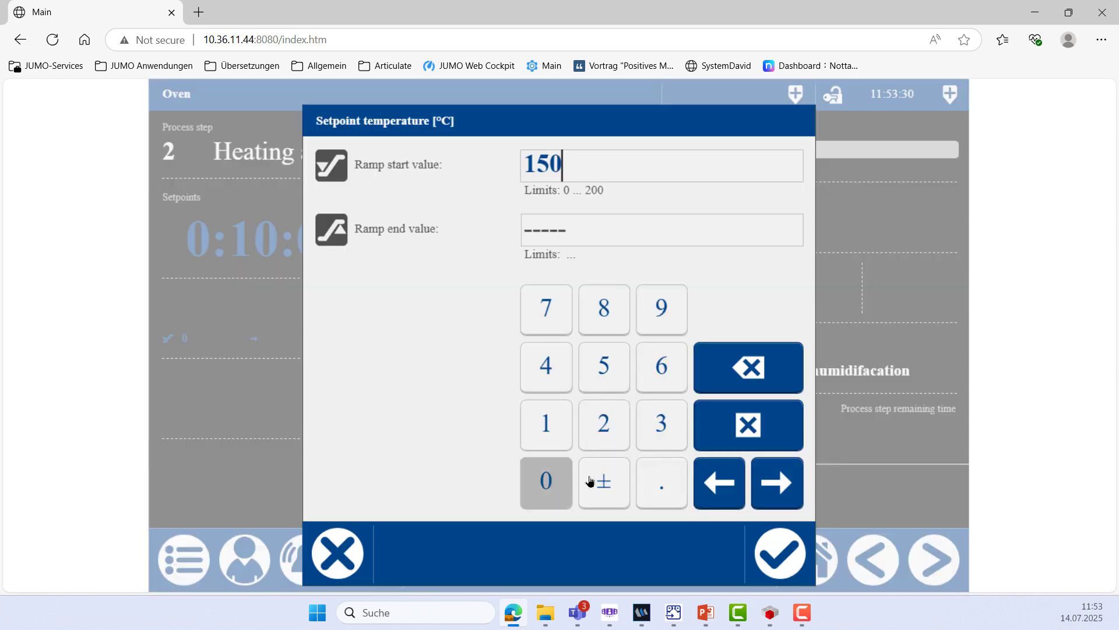
left_click(788, 562)
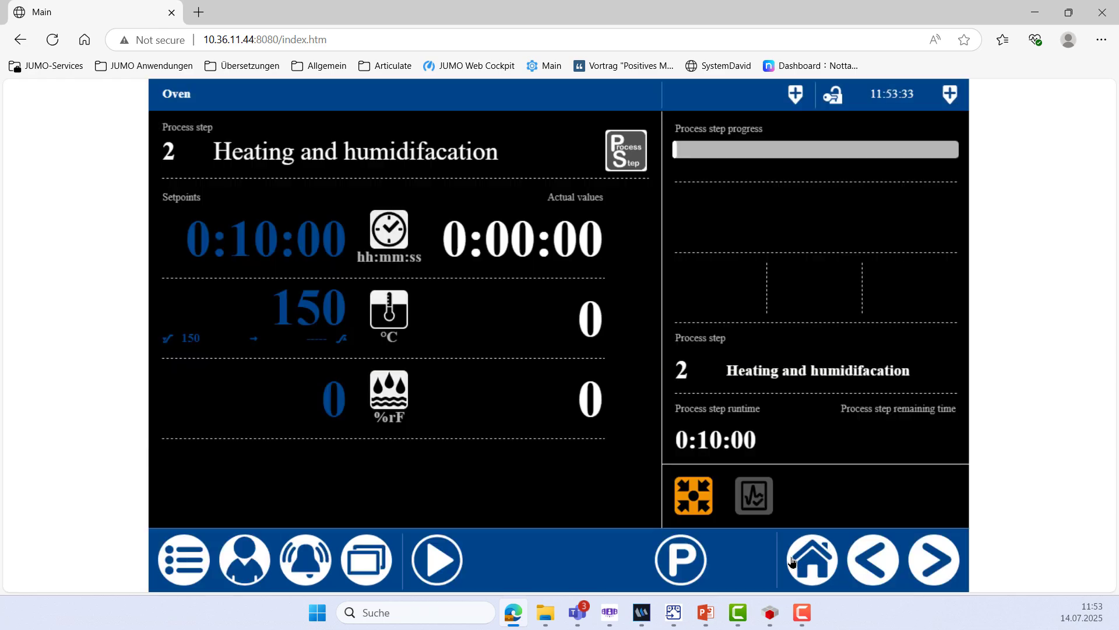
Set the humidity setpoint to 85 %rF, start the step, then request a stop
left_click(343, 413)
left_click(603, 311)
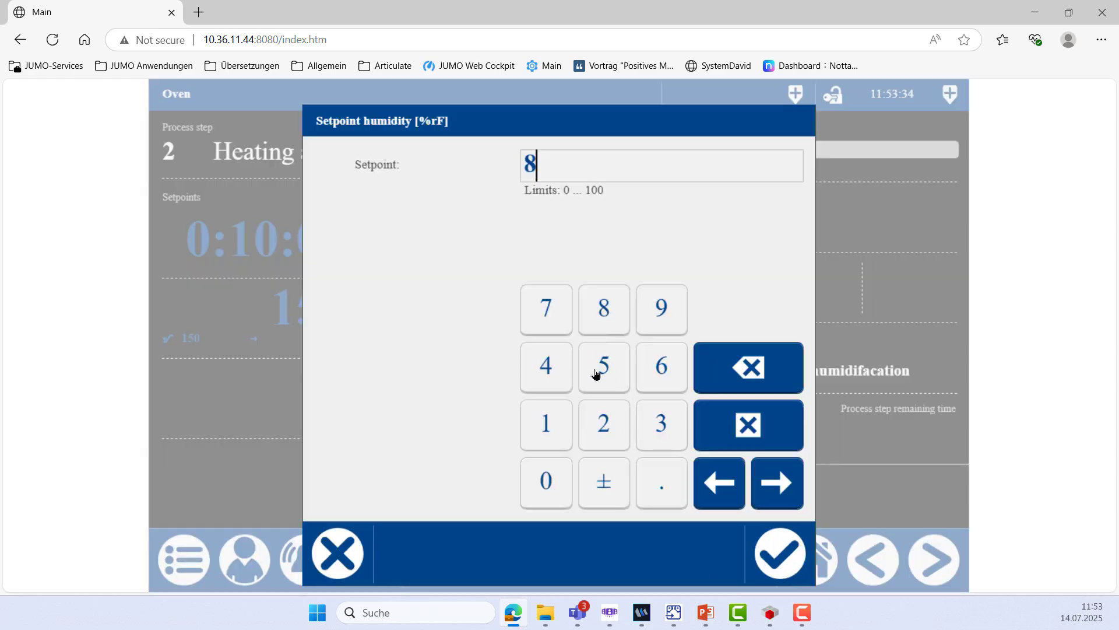
left_click(603, 366)
left_click(770, 551)
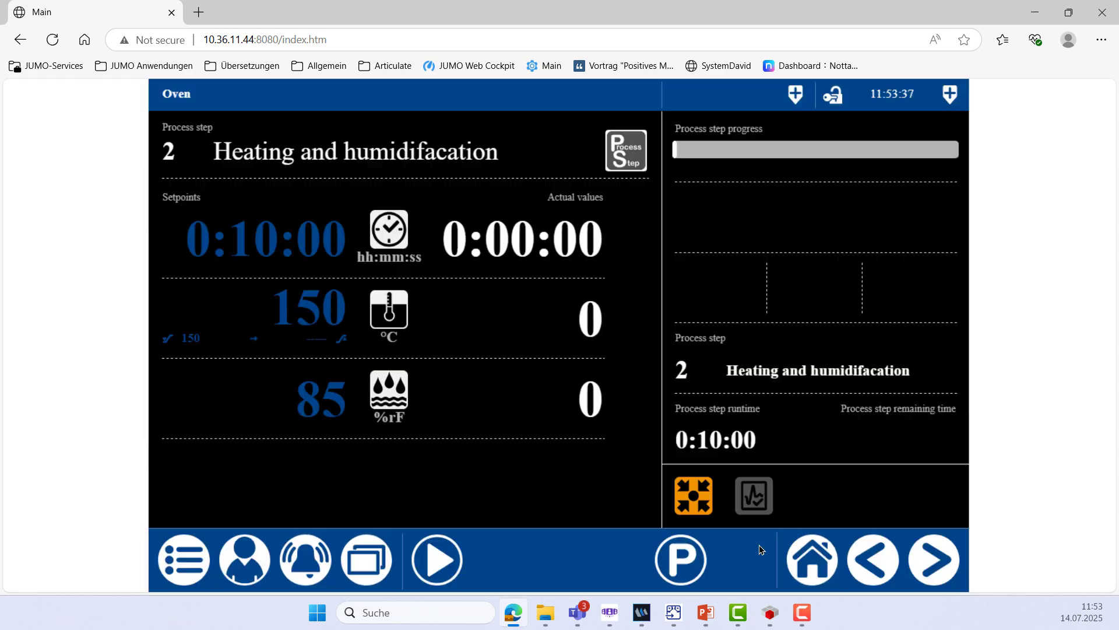
left_click(452, 569)
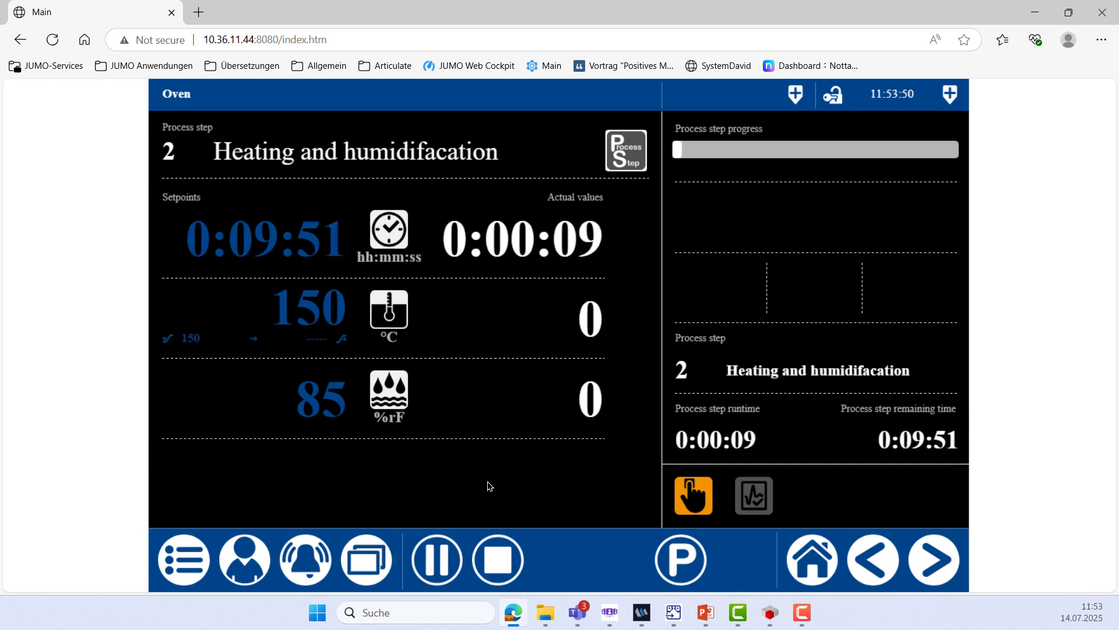
left_click(500, 569)
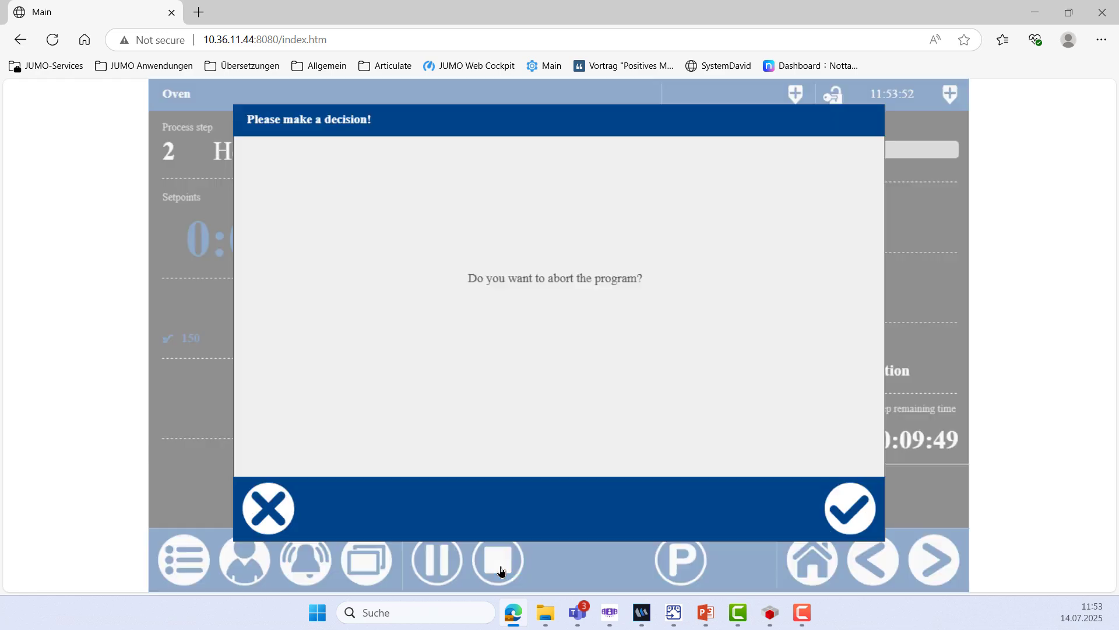
Confirm the program abort and advance past the 'Links in CODESYS' slide
left_click(844, 513)
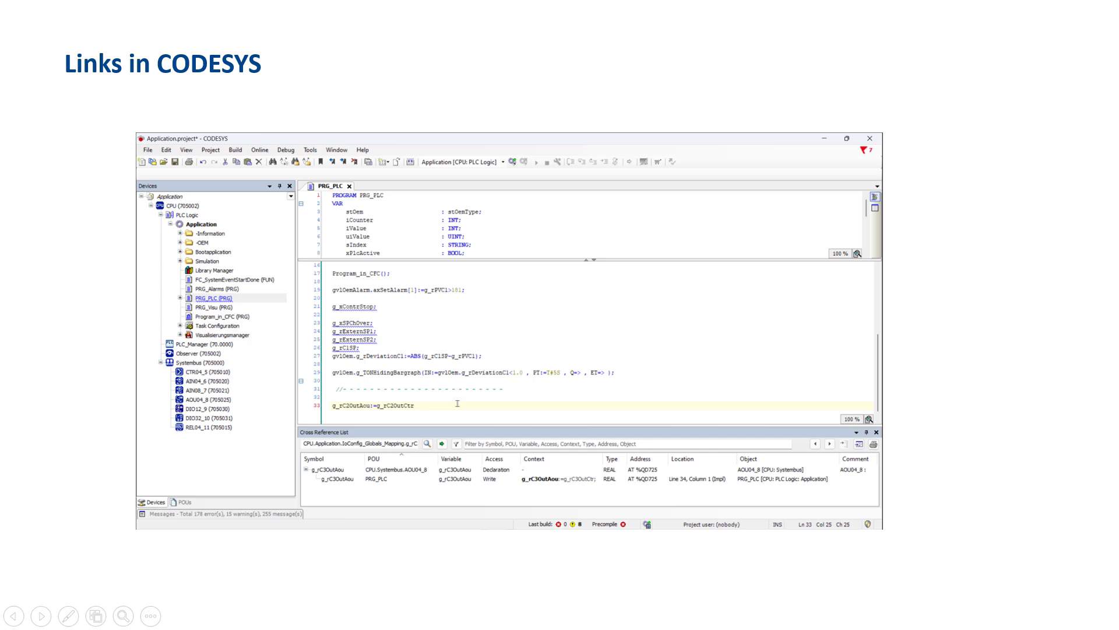
key("Right")
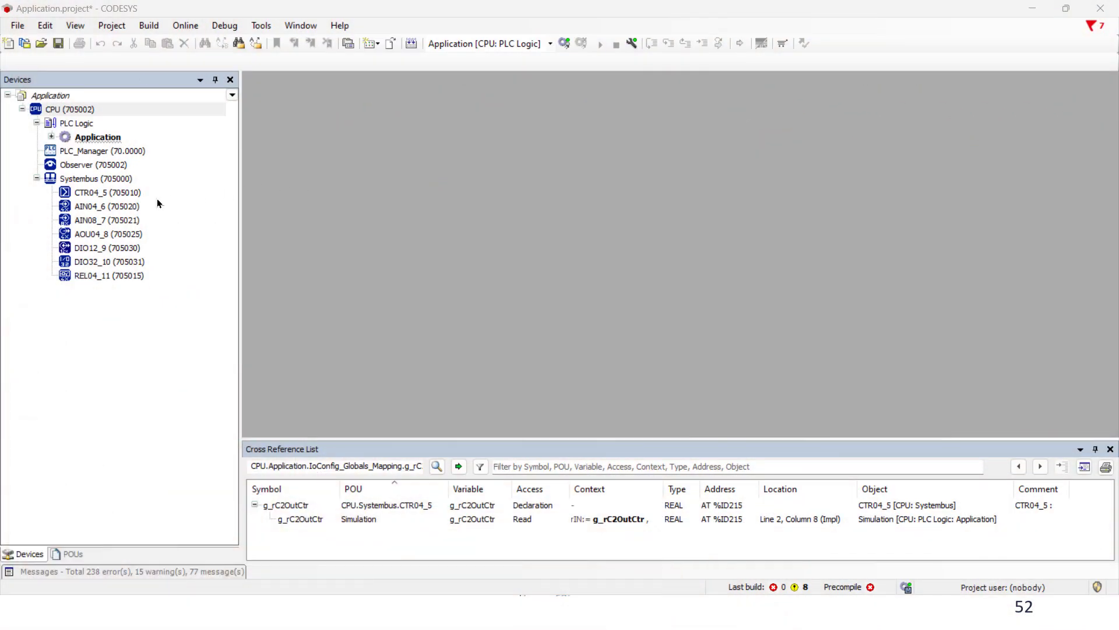
Copy g_rC2OutCtr from Controller 2's Output level 2 Value mapping on CTR04_5
double_click(136, 195)
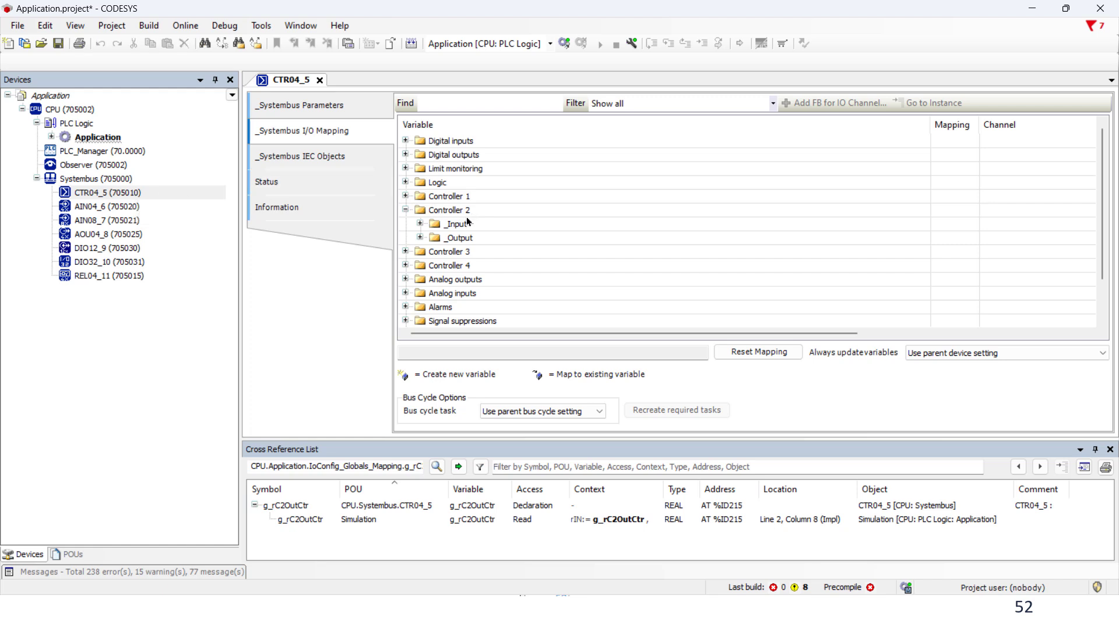
left_click(421, 223)
scroll(464, 246, "down", 2)
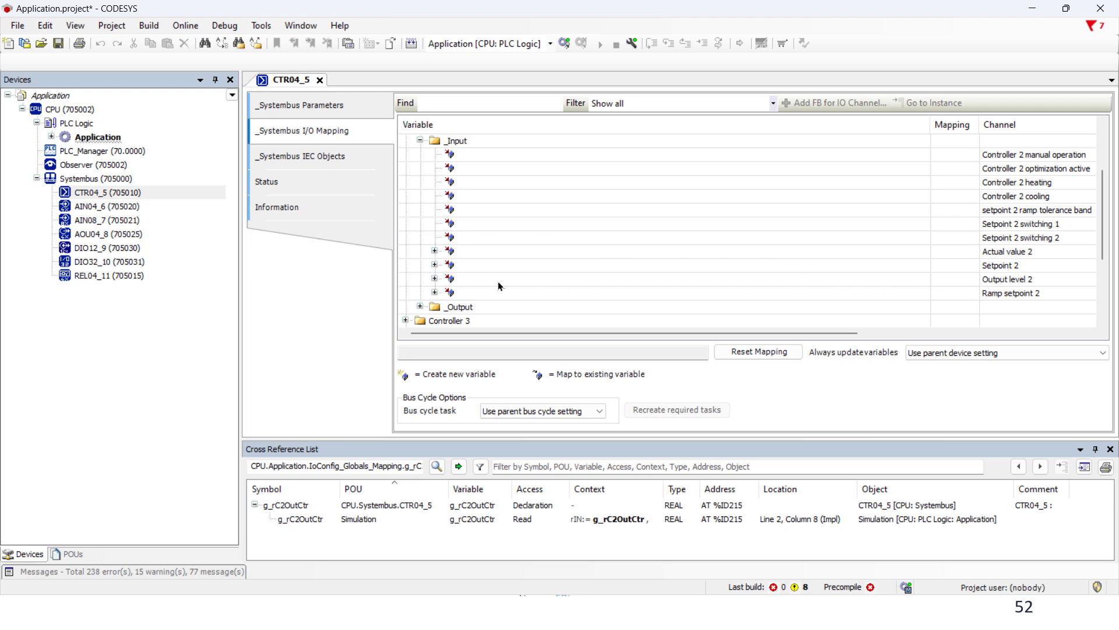
left_click(435, 279)
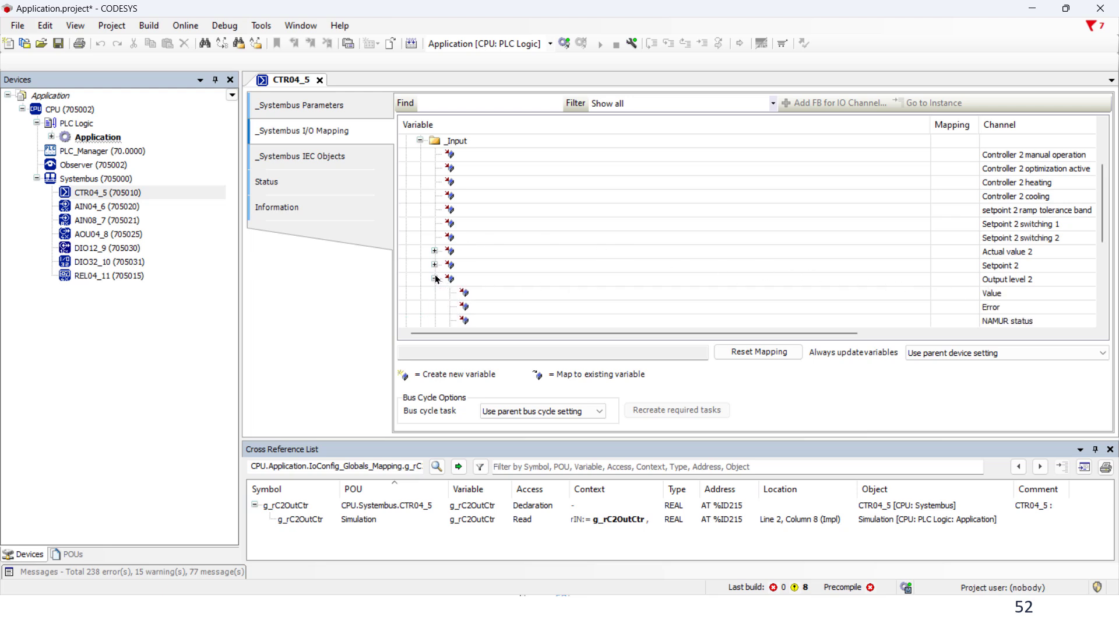
double_click(516, 290)
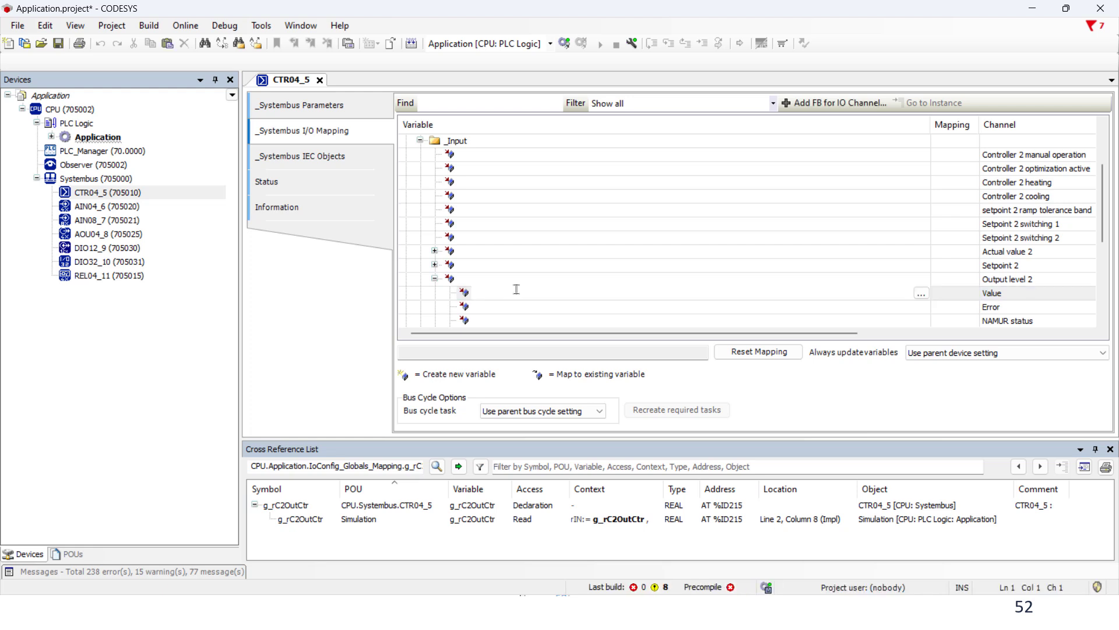
type("g_rC2OutCtr")
right_click(485, 286)
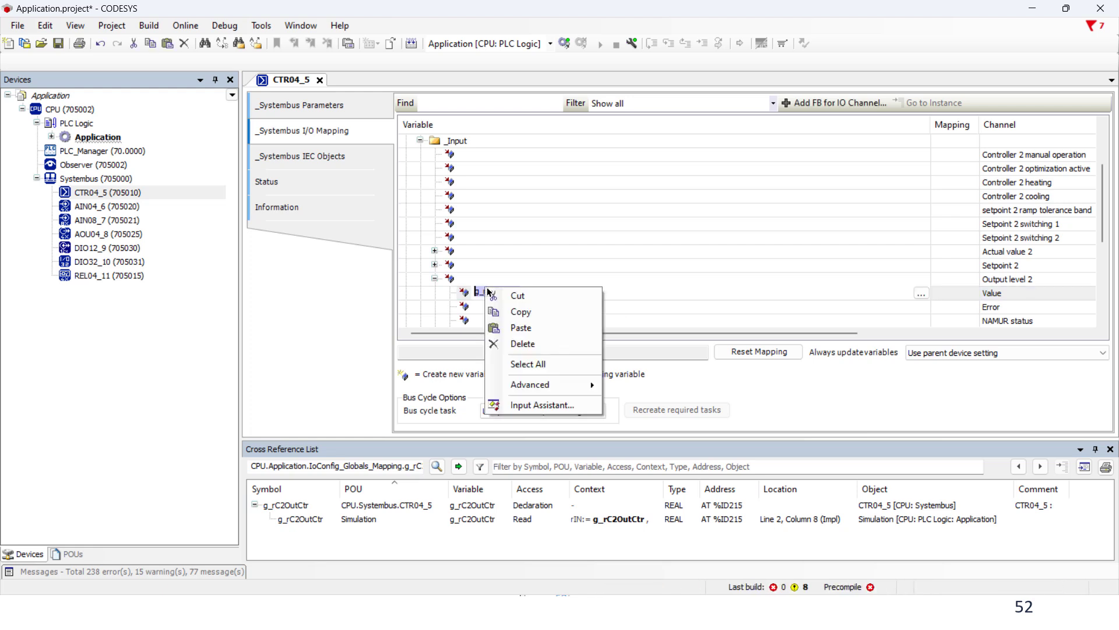
left_click(520, 312)
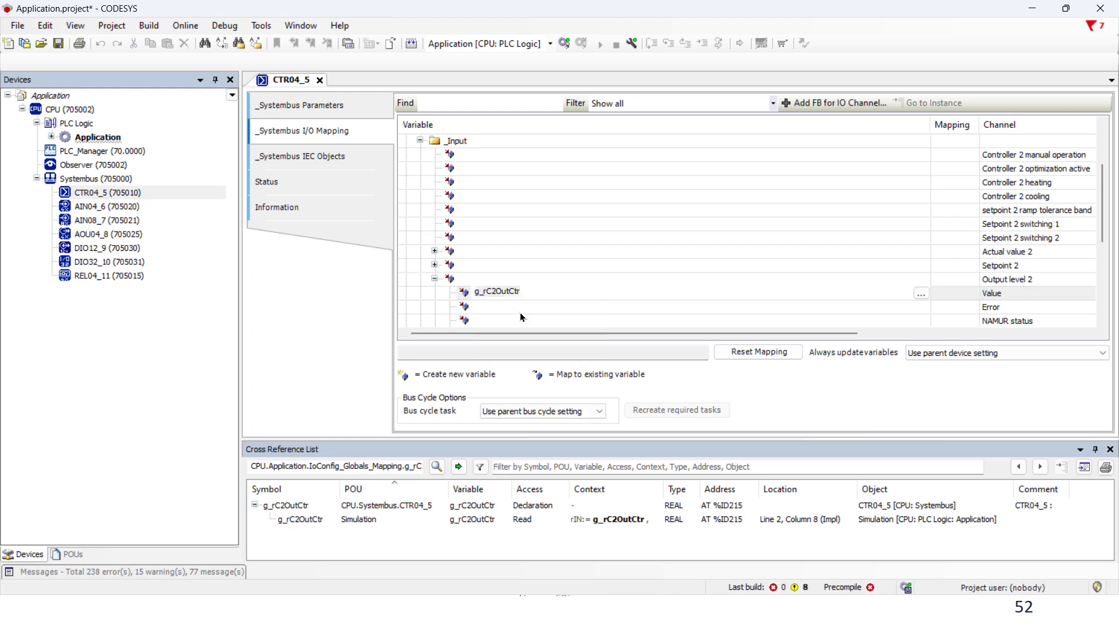
left_click(434, 279)
left_click(419, 140)
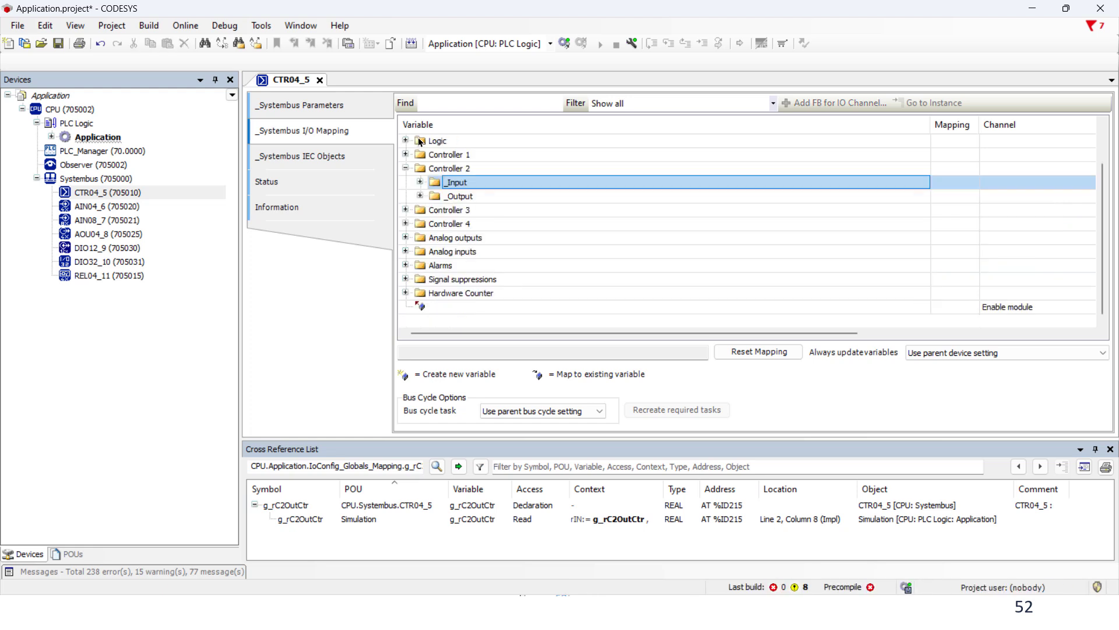
Expand Controller 3 > _Input > Output level 3 in CTR04_5's I/O mapping
left_click(406, 169)
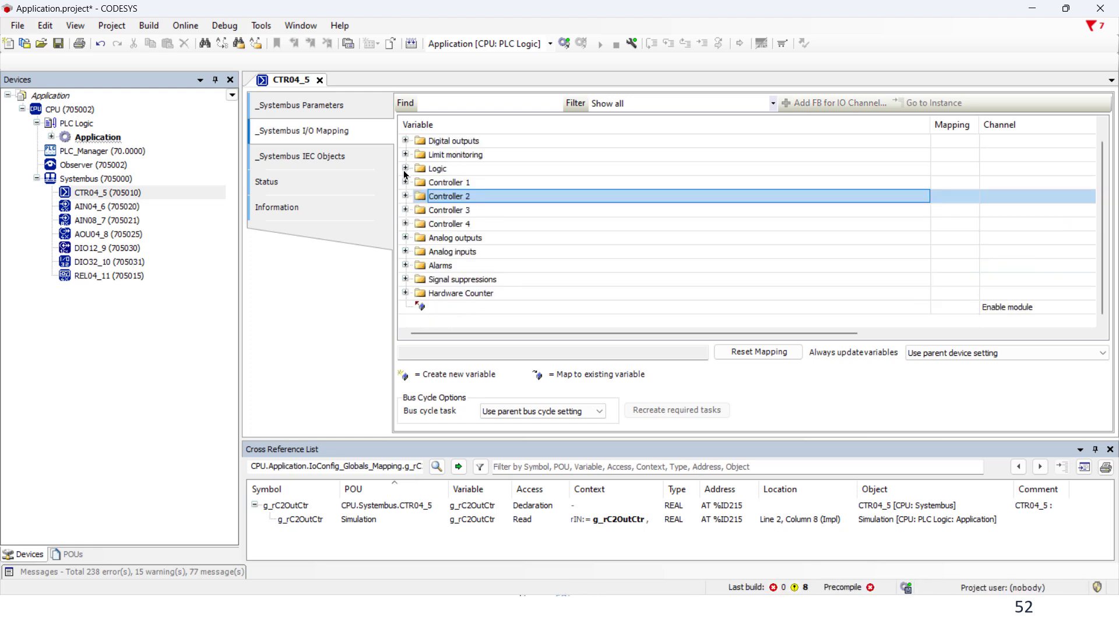
left_click(407, 210)
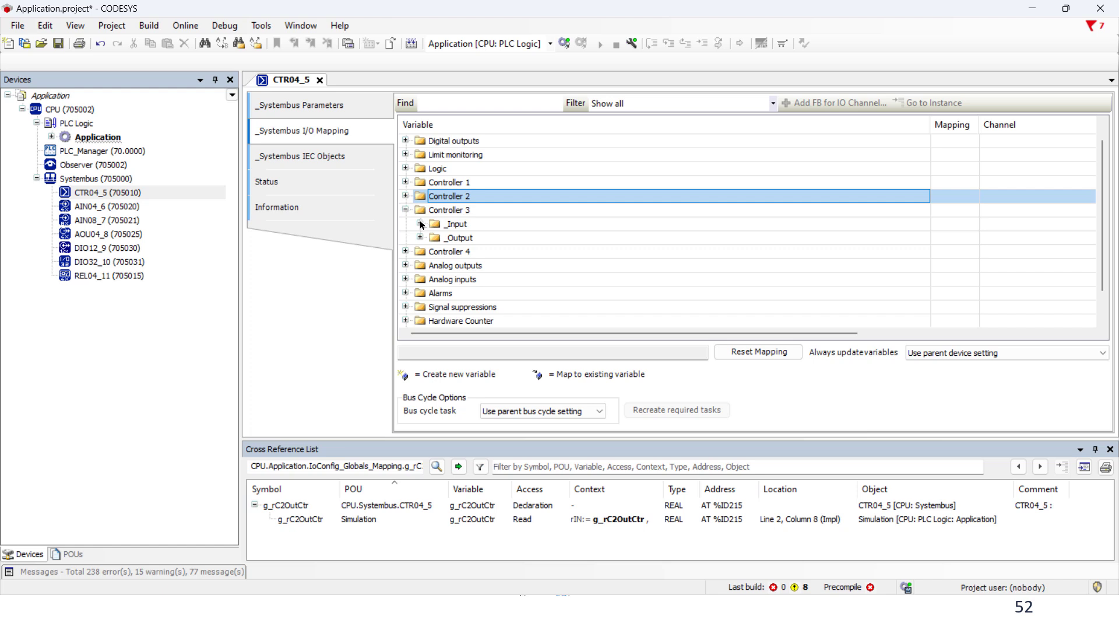
left_click(420, 224)
scroll(422, 226, "down", 3)
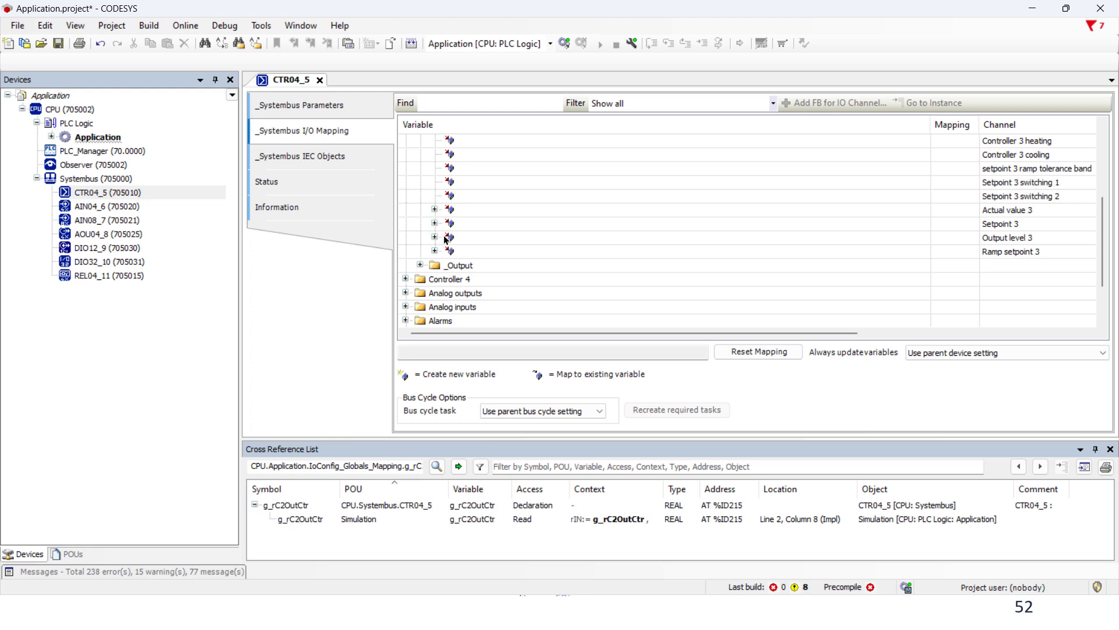
left_click(435, 237)
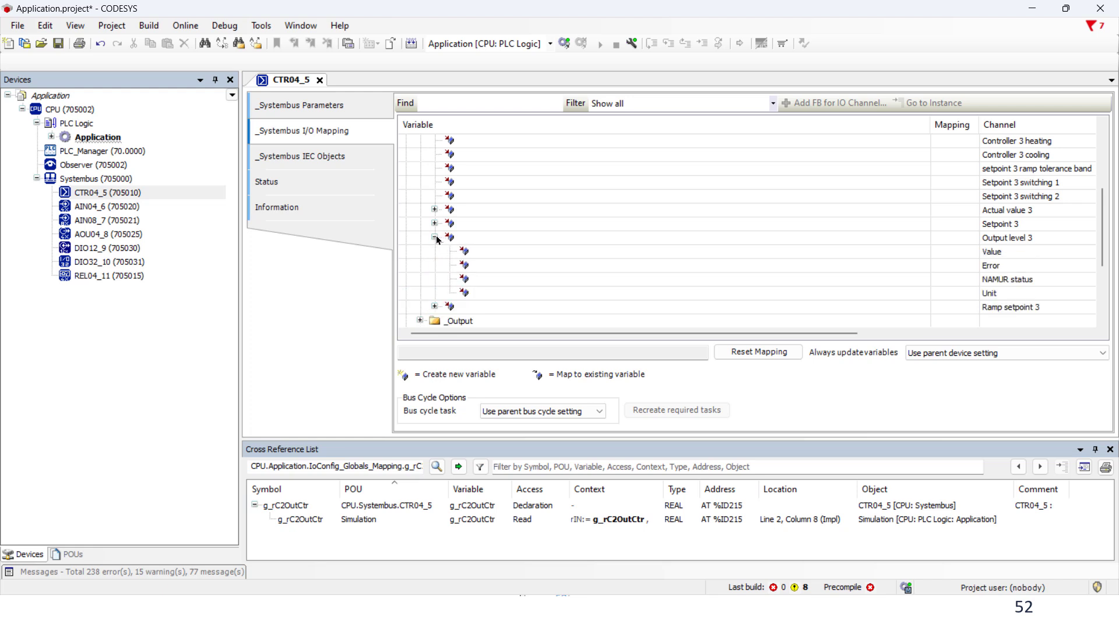
Name Output level 3's Value variable g_rC3OutCtr and close the CTR04_5 editor
double_click(490, 251)
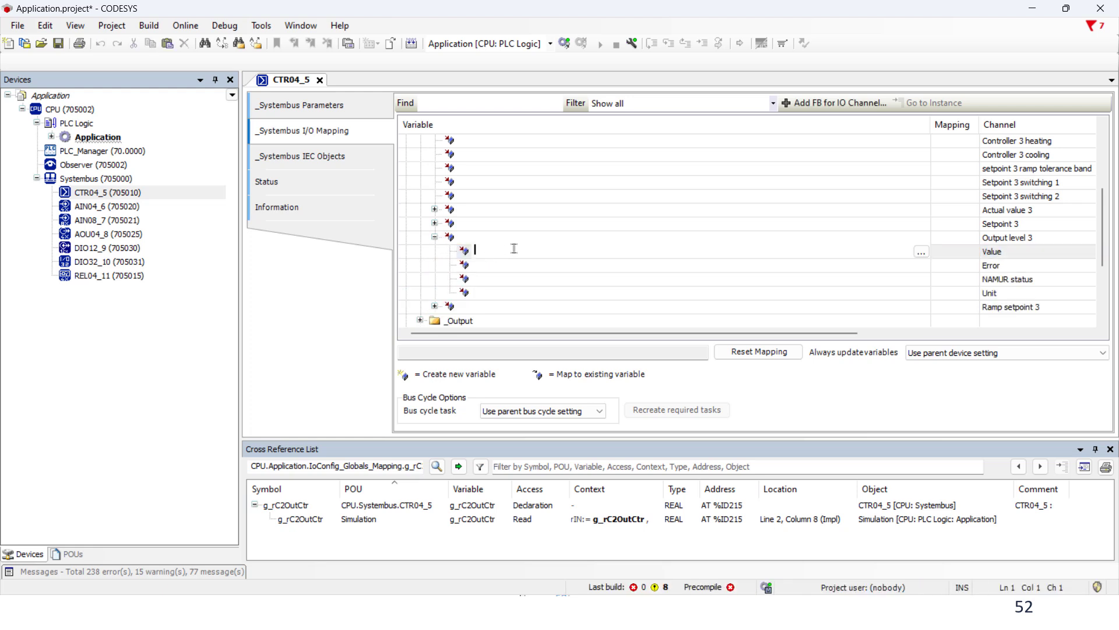
type("g_rC2OutCtr")
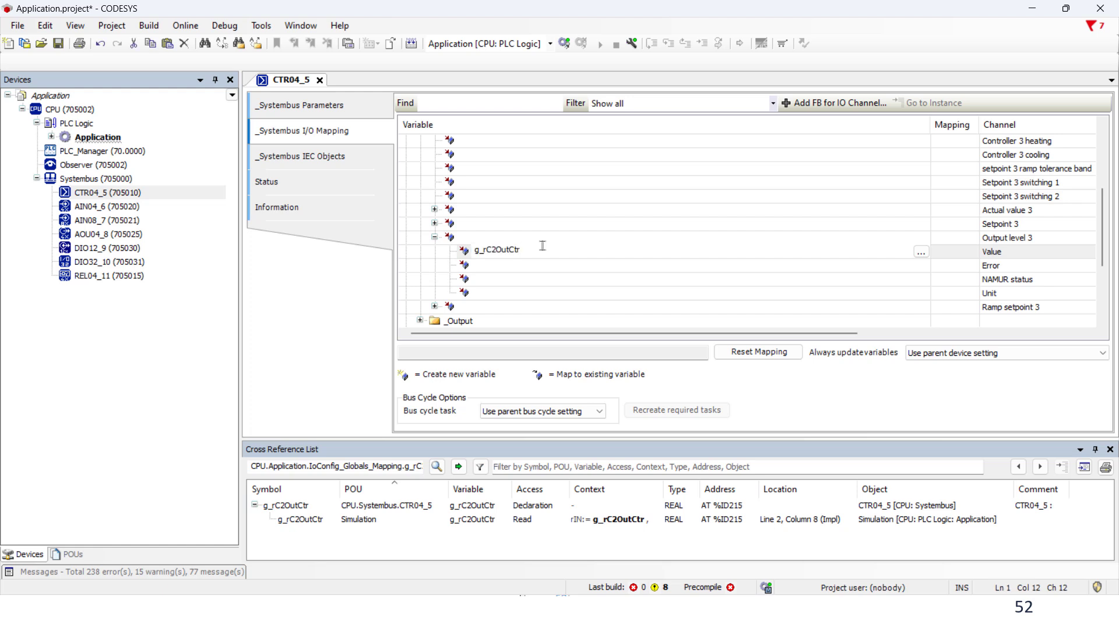
key("Left")
key("Left")
key("Left")
key("Left")
key("Left")
key("Left")
key("BackSpace")
type("3")
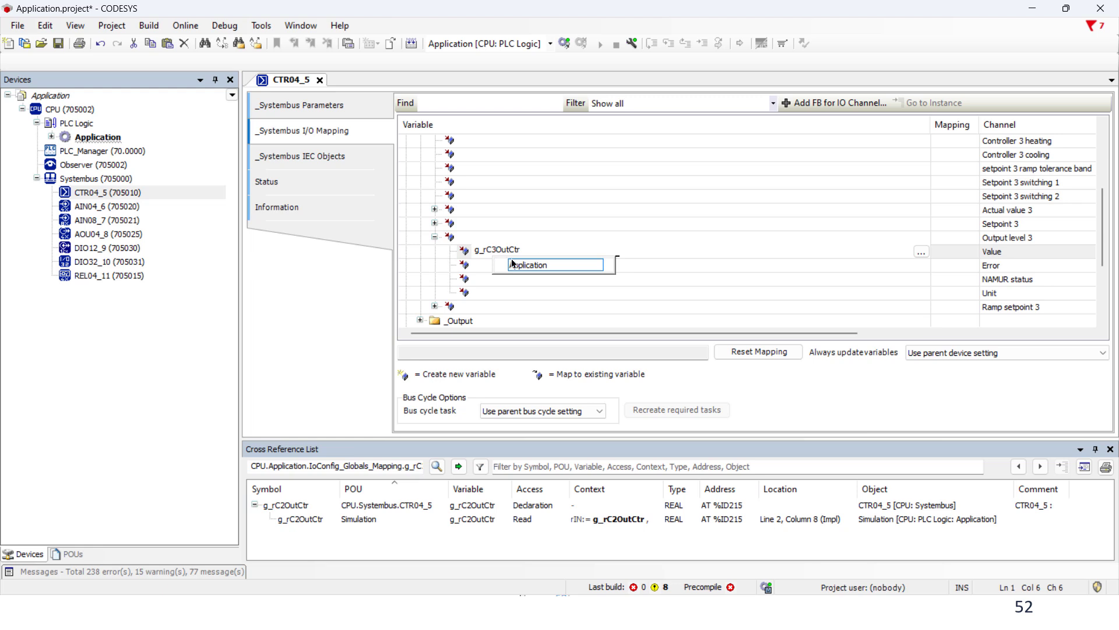
left_click(491, 280)
left_click(320, 80)
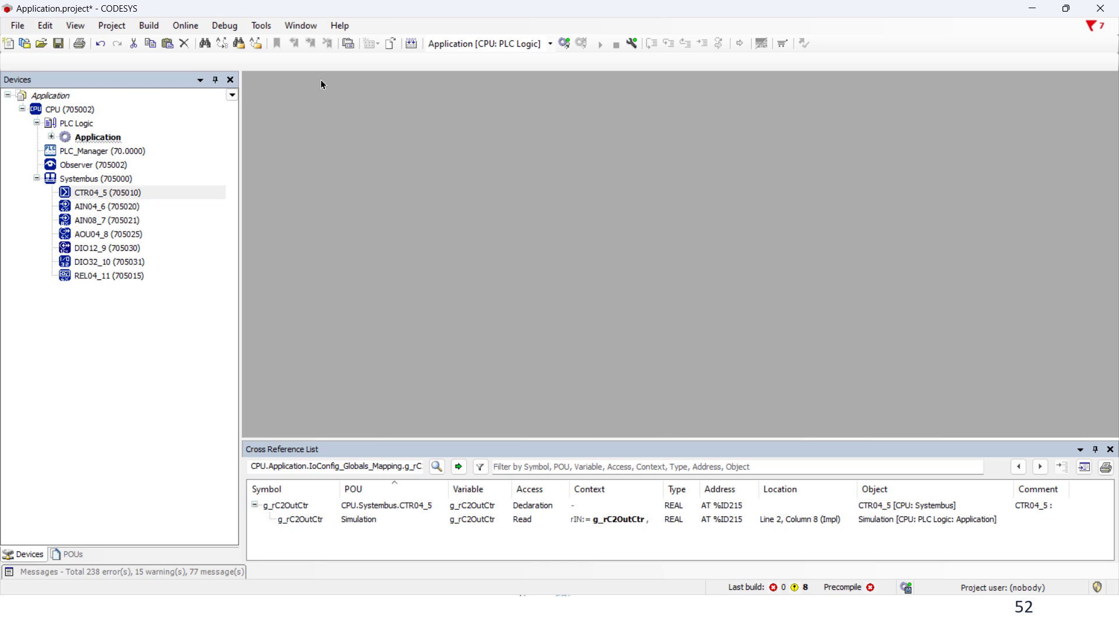
Open AOU04_8 and map Analog output 1 Value to g_rC2OutAou
left_click(113, 235)
double_click(113, 236)
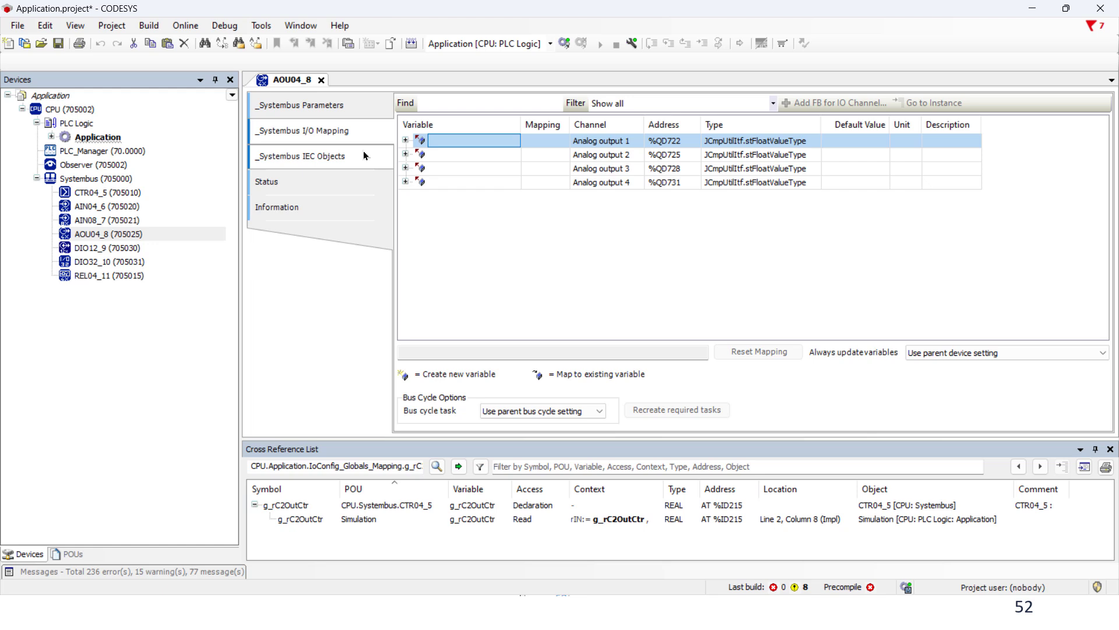
left_click(405, 141)
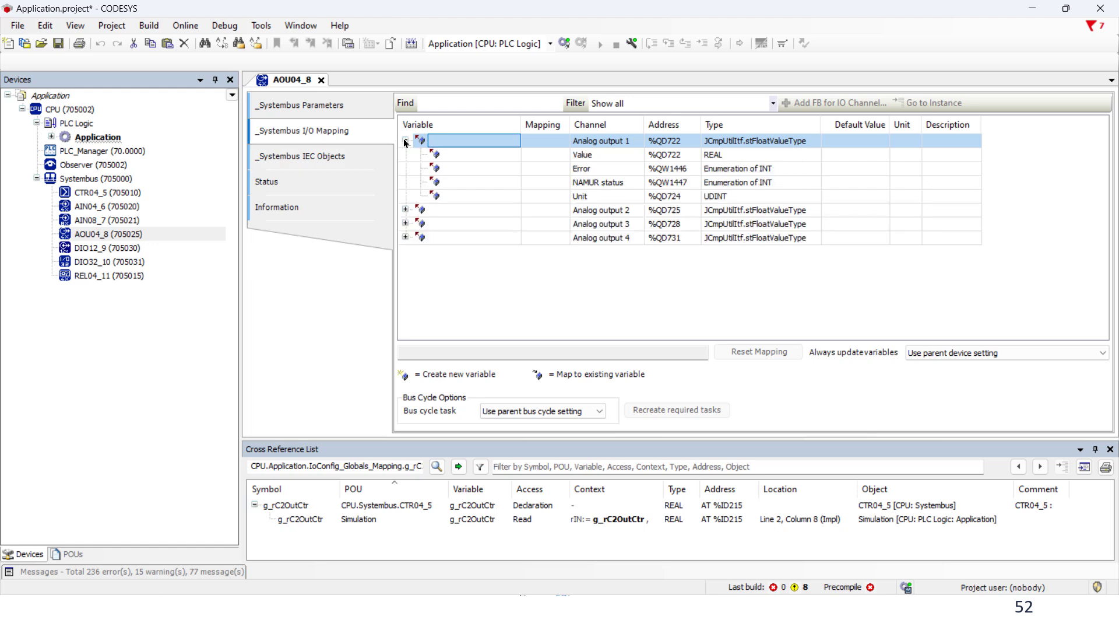
double_click(458, 156)
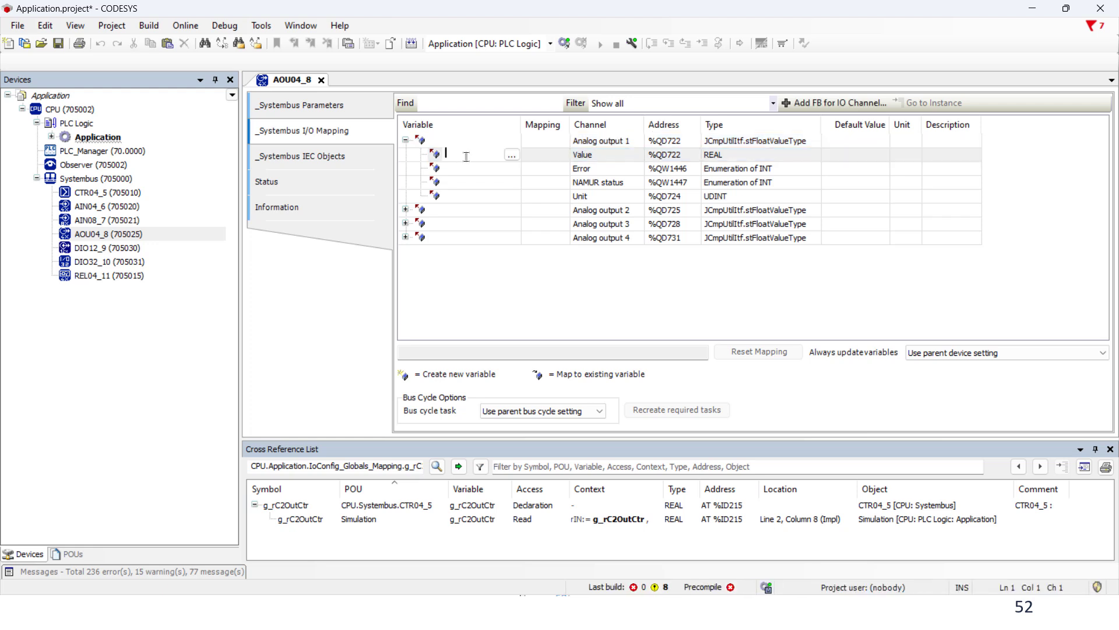
type("g_rC2OutA")
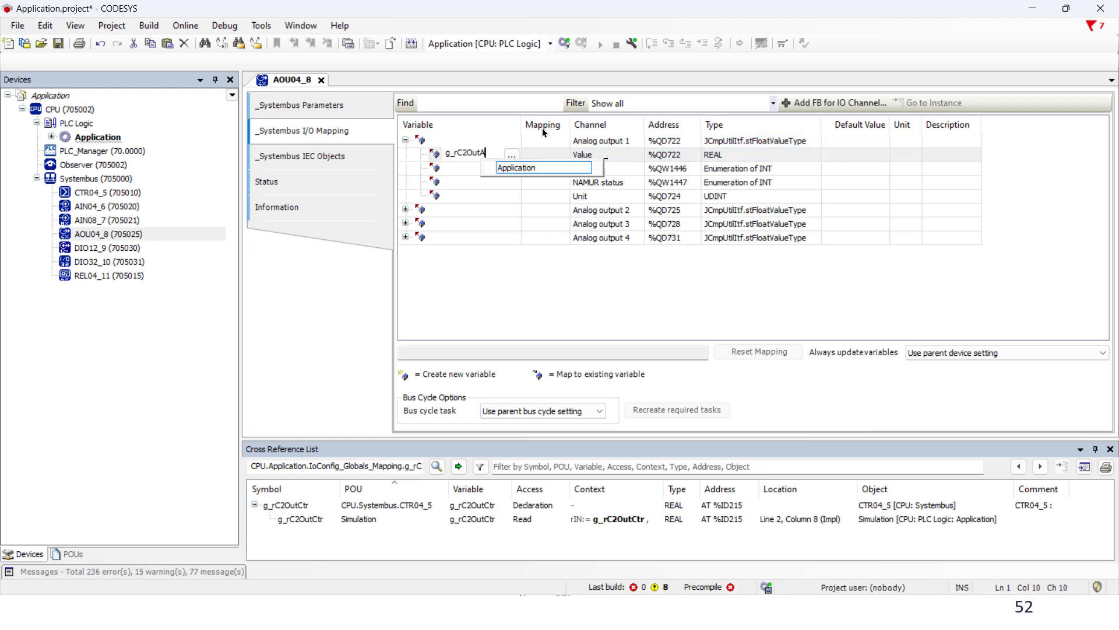
type("ou")
key("shift+Left")
key("shift+Left")
key("shift+Left")
key("shift+Left")
key("shift+Left")
key("shift+Left")
key("shift+Left")
key("shift+Left")
key("shift+Left")
key("shift+Left")
key("shift+Left")
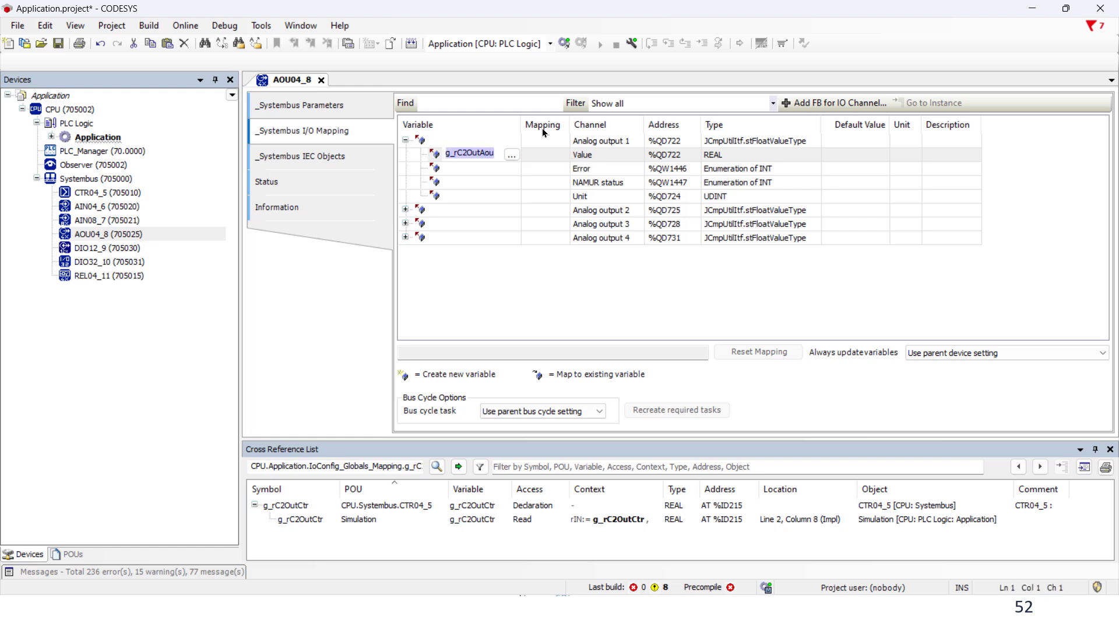
Map Analog output 2 Value to g_rC3OutAou and close the AOU04_8 editor
left_click(405, 210)
left_click(473, 224)
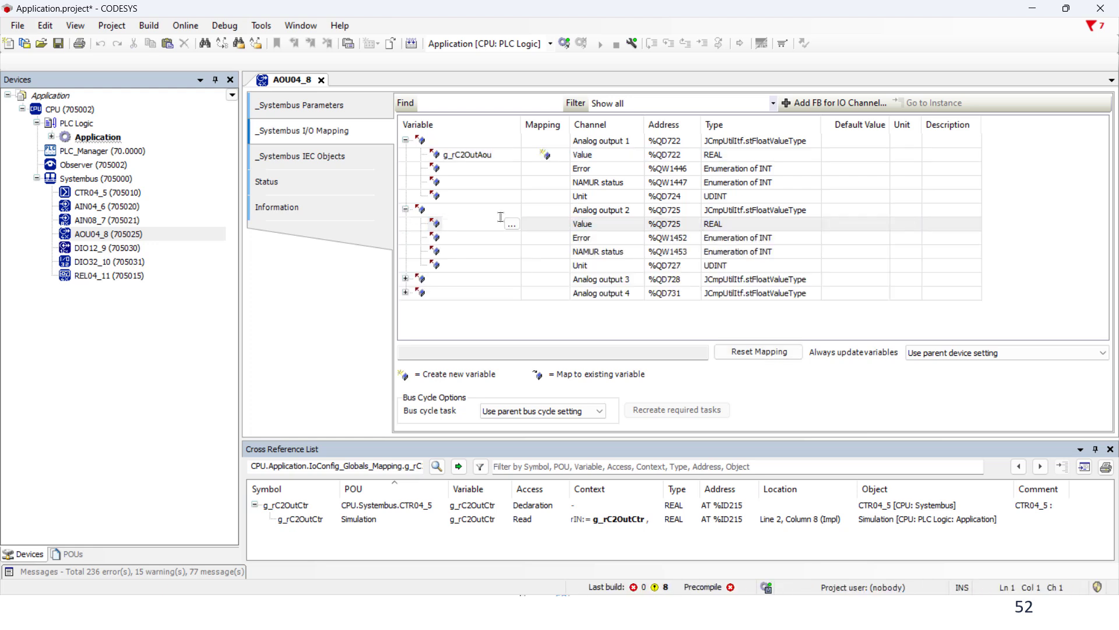
key("ctrl+v")
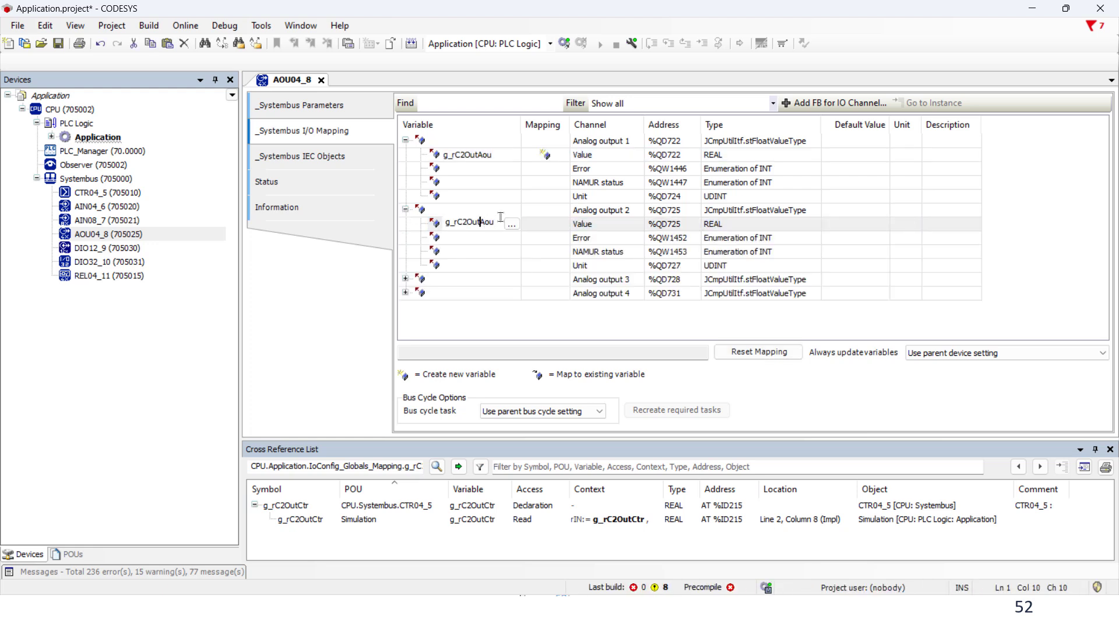
key("Left")
key("Left")
key("Left")
key("Left")
key("Left")
key("Left")
key("BackSpace")
type("3")
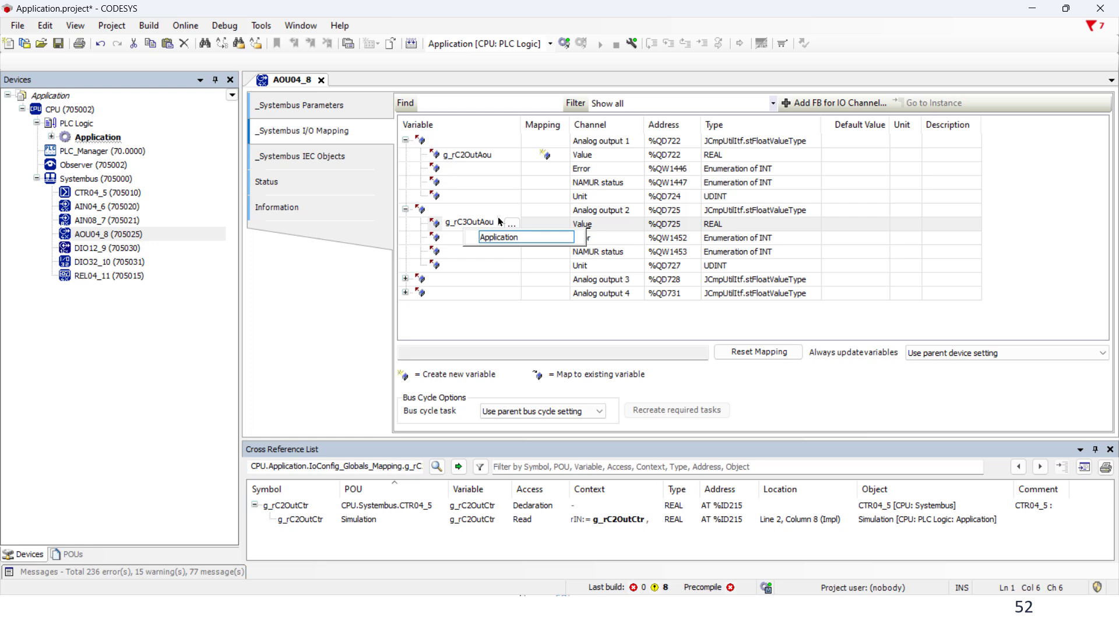
left_click(321, 80)
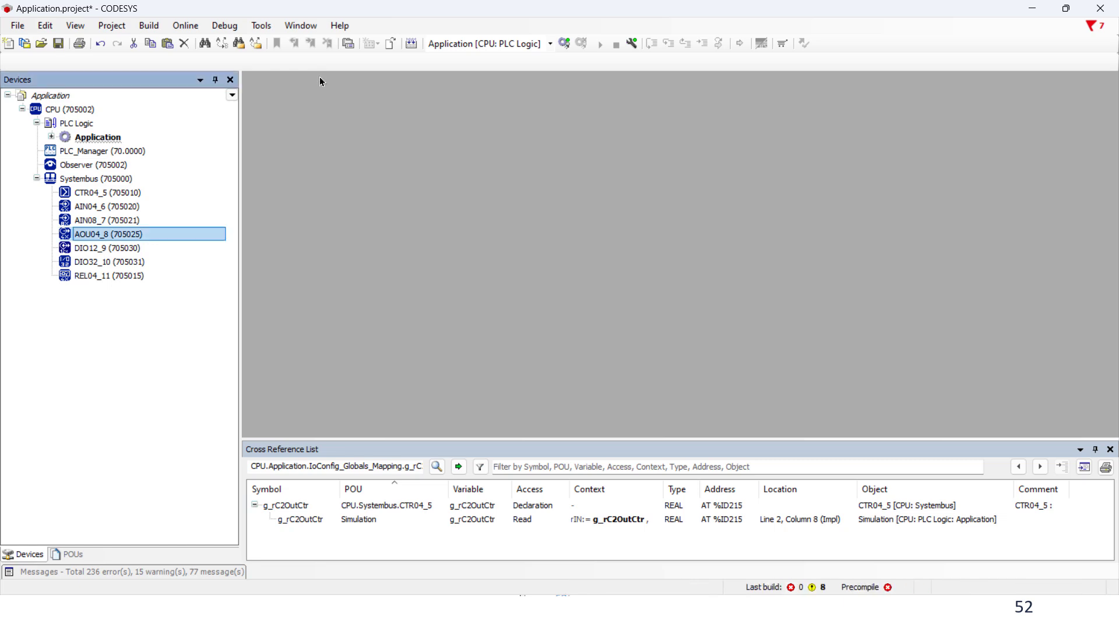
Open PRG_PLC and add a dashed // comment line on line 31
left_click(51, 137)
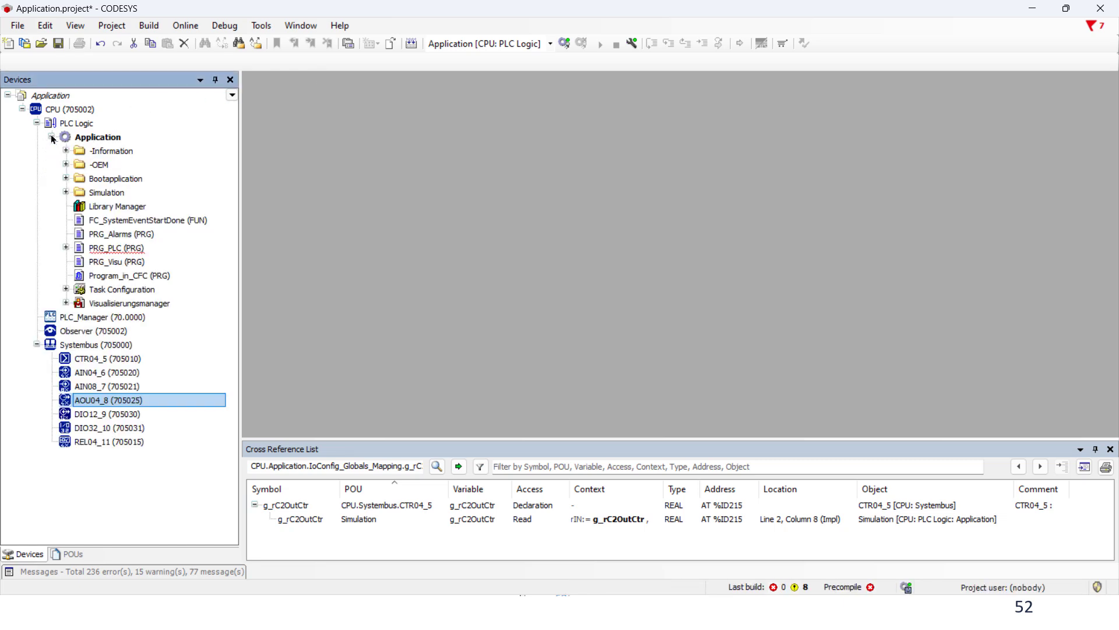
double_click(117, 248)
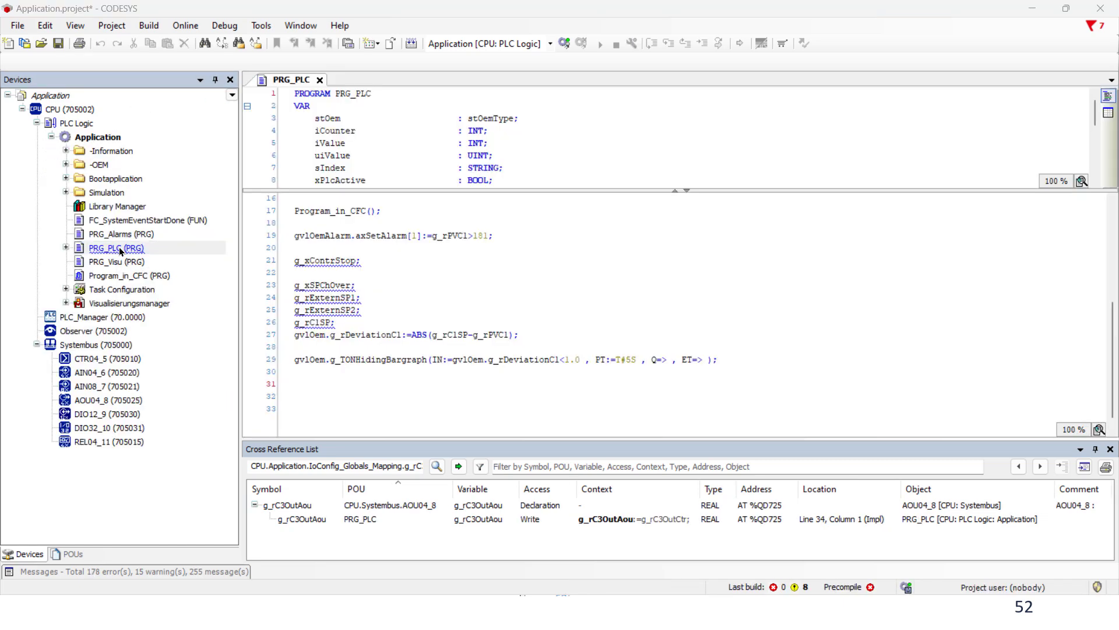
left_click(304, 384)
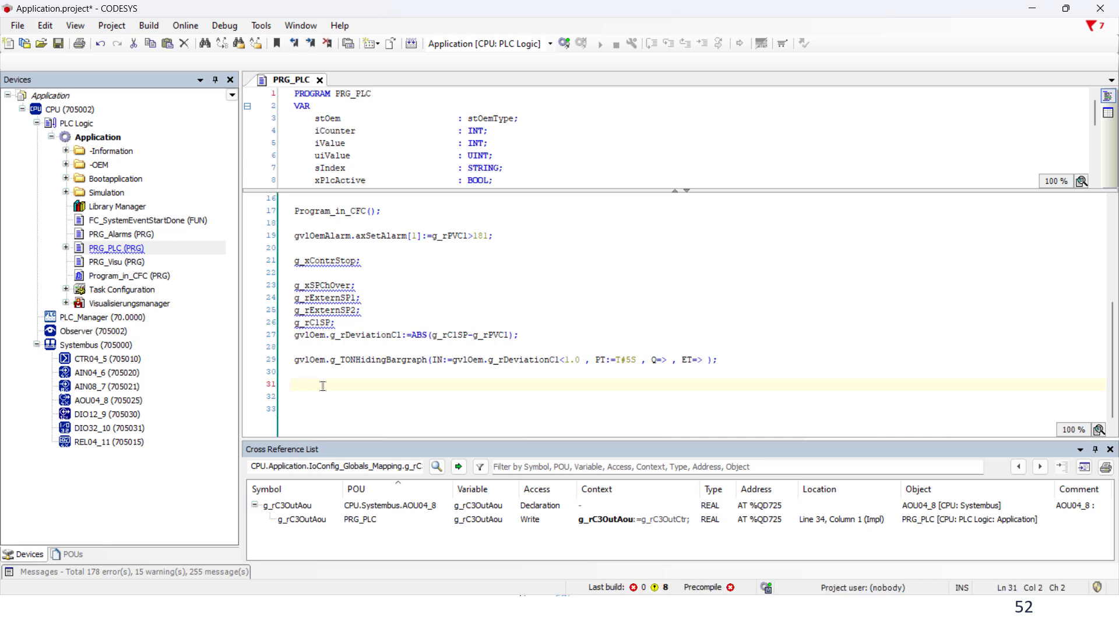
type("//- - - - - - - - - - - - - - - - - - - - - - - -")
Write the statement g_rC2OutAou:=g_rC2OutCtr; on line 33
left_click(362, 411)
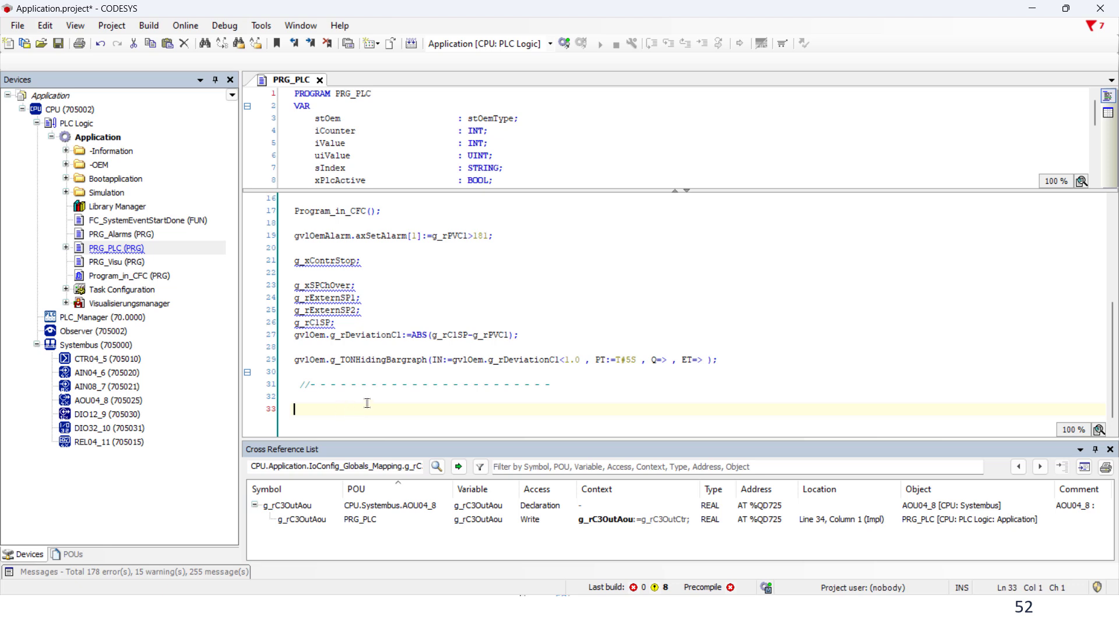
type("g_")
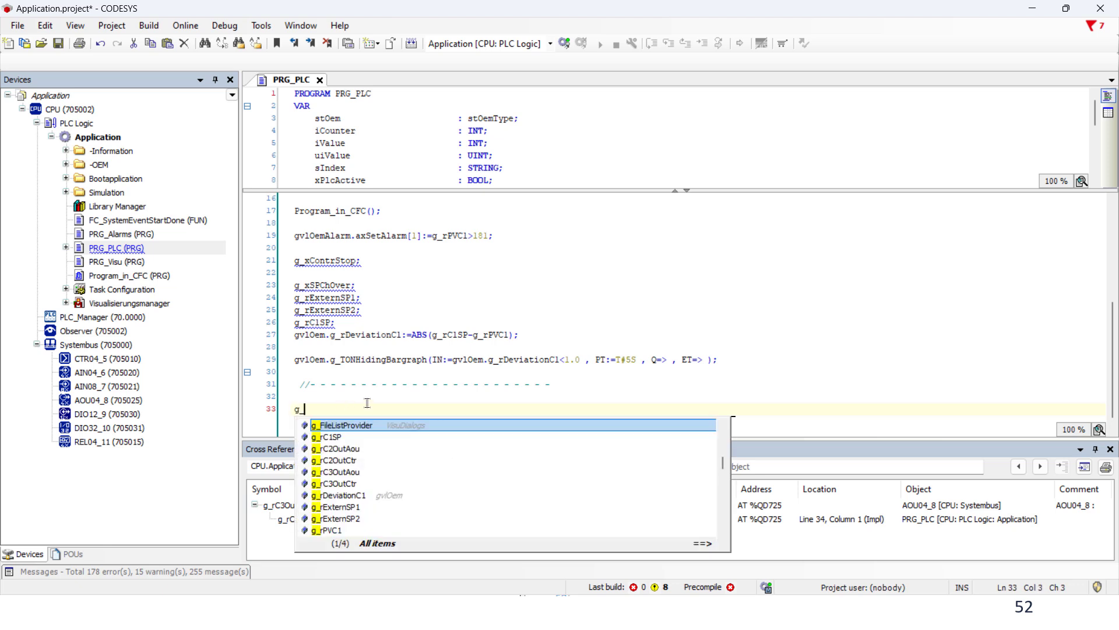
type("rc2")
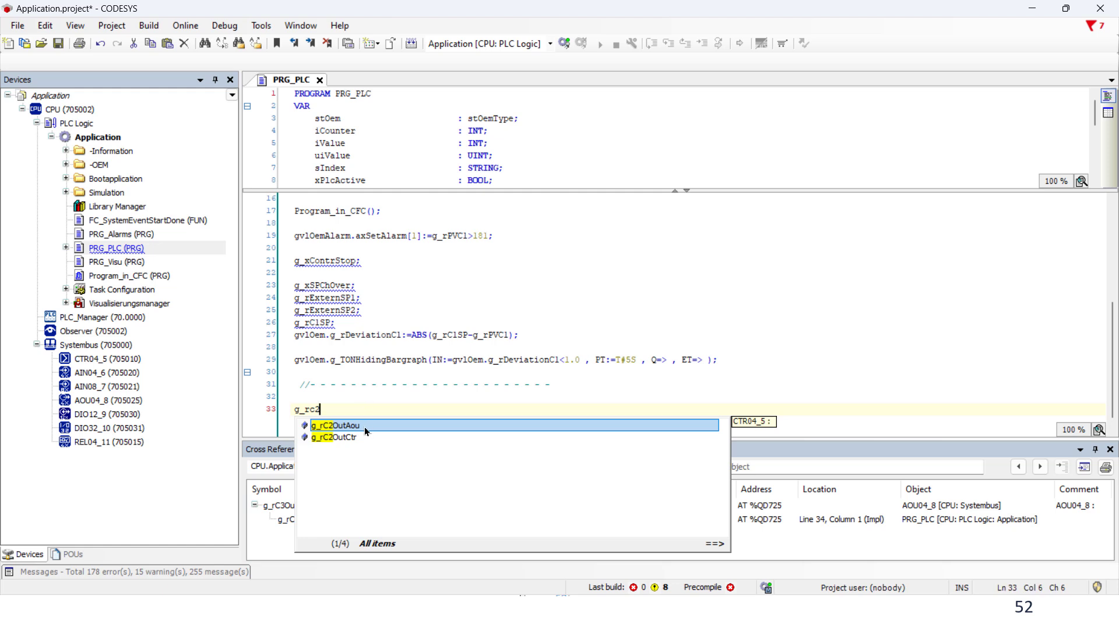
key("Return")
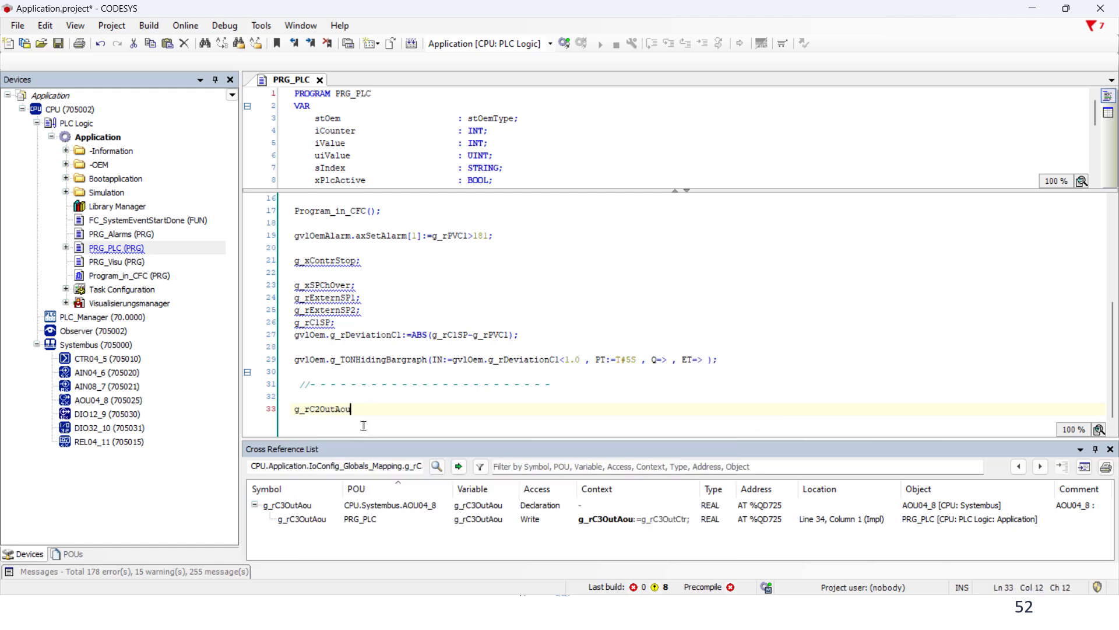
type(":=")
type("g_r")
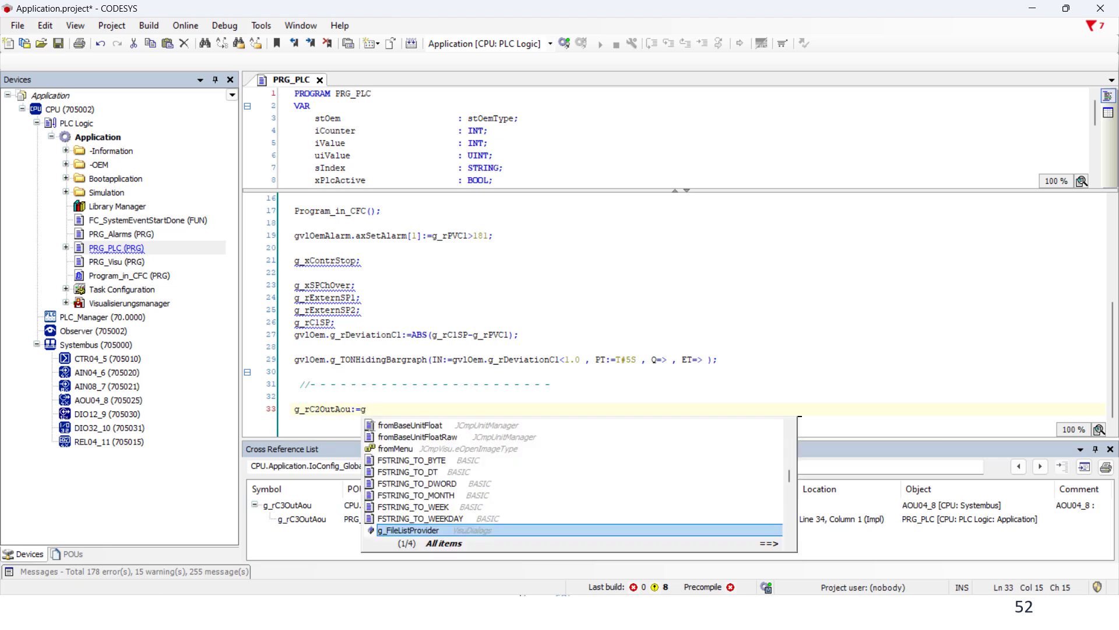
type("c2")
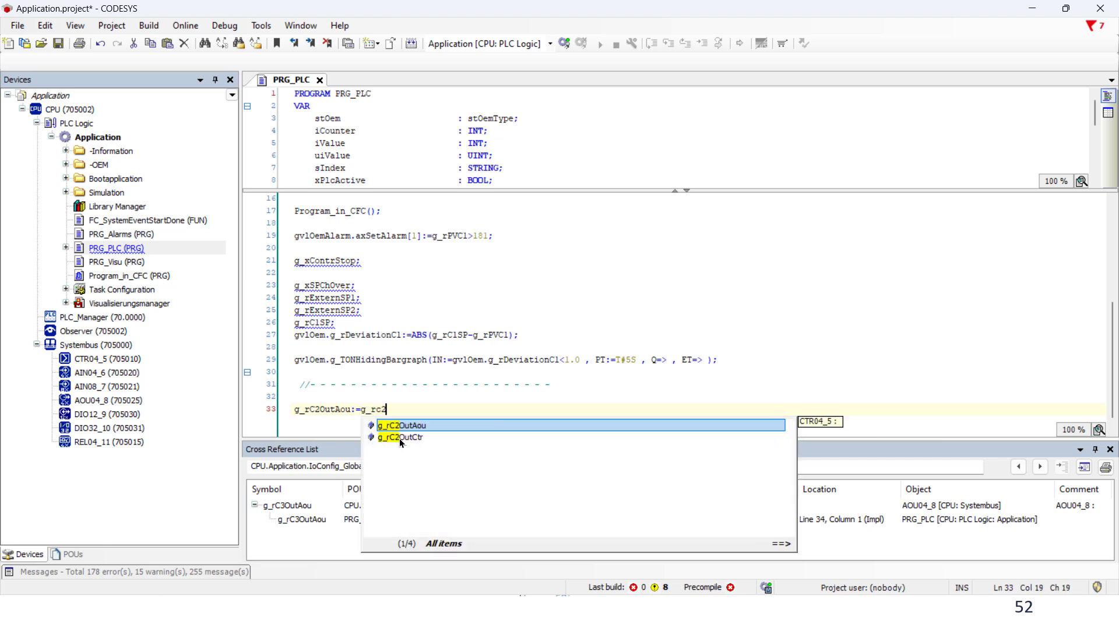
double_click(402, 437)
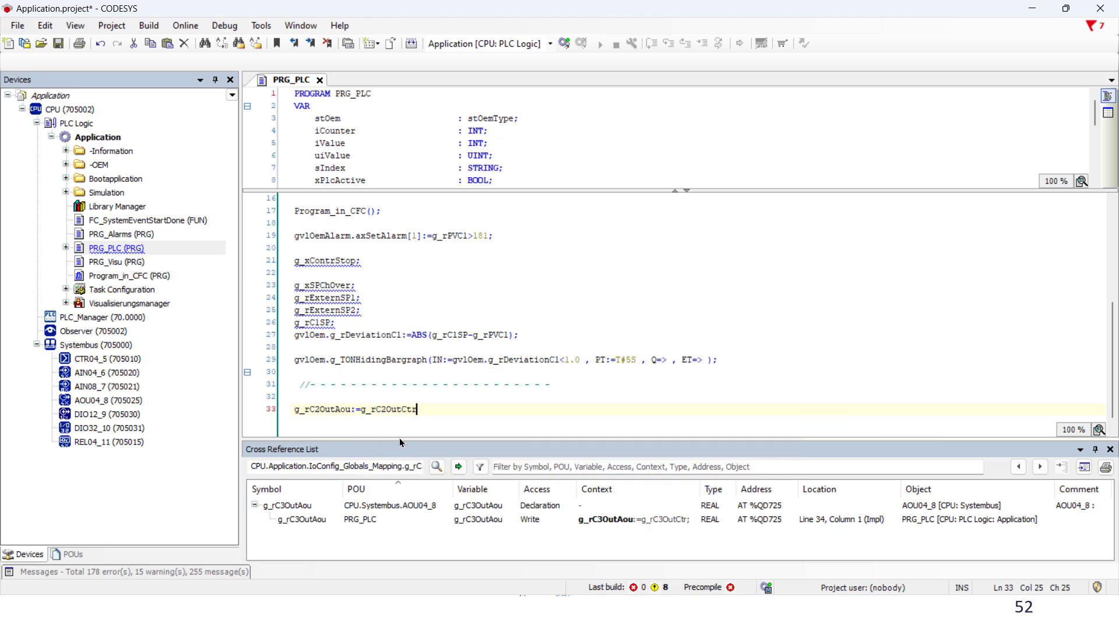
type(";")
key("Return")
Write the statement g_rC3OutAou:=g_rC3OutCtr; on the next line
type("g_")
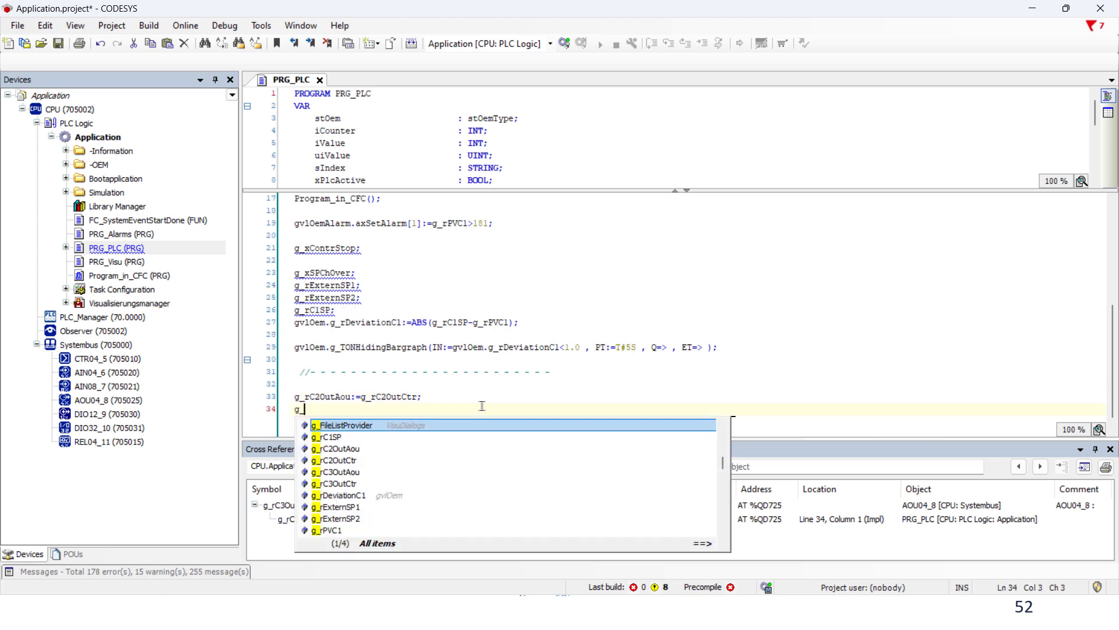
type("rc3")
key("BackSpace")
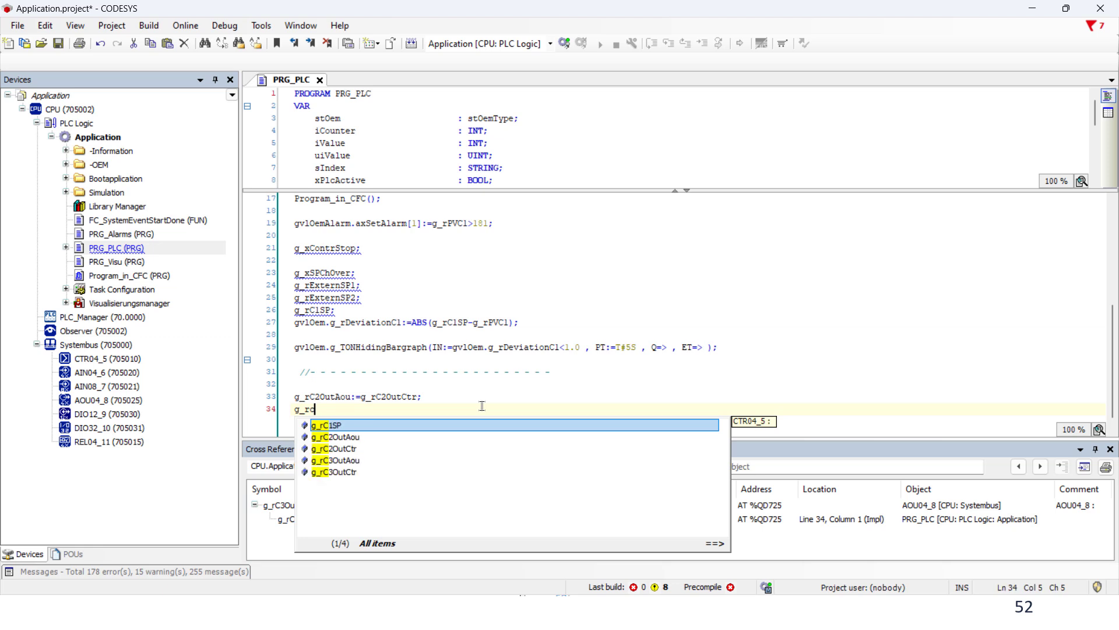
type("3")
double_click(412, 427)
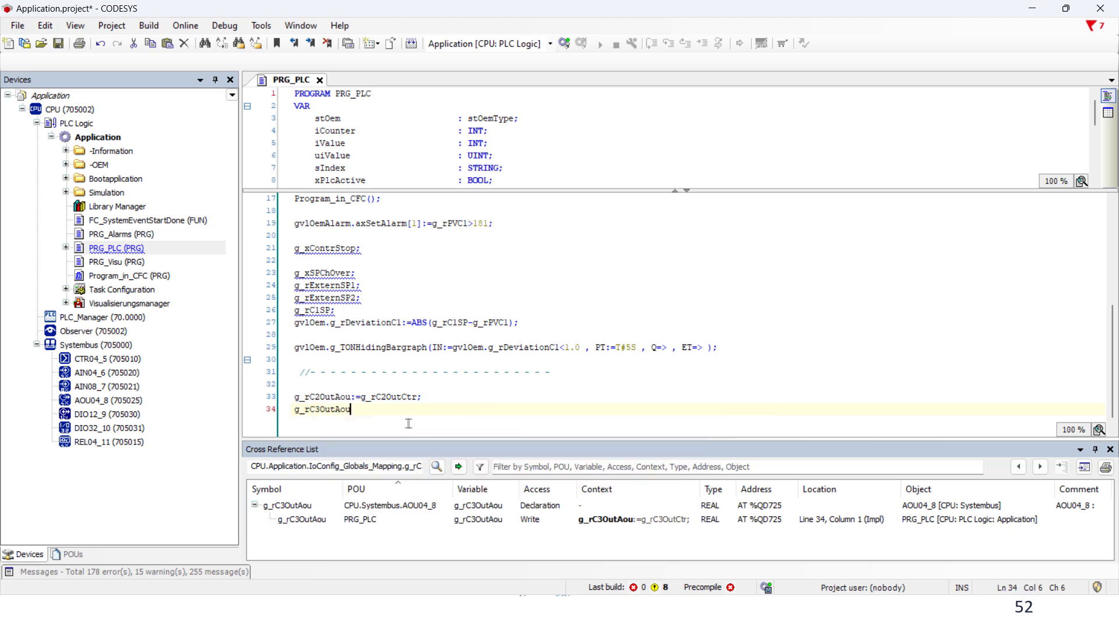
type(":=g_r")
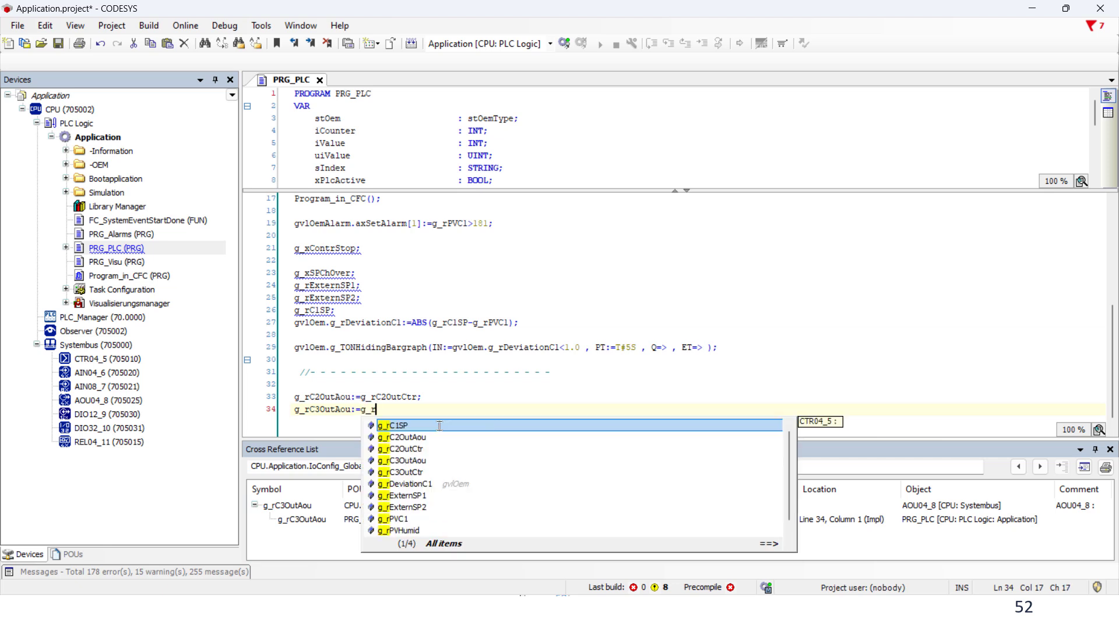
double_click(420, 472)
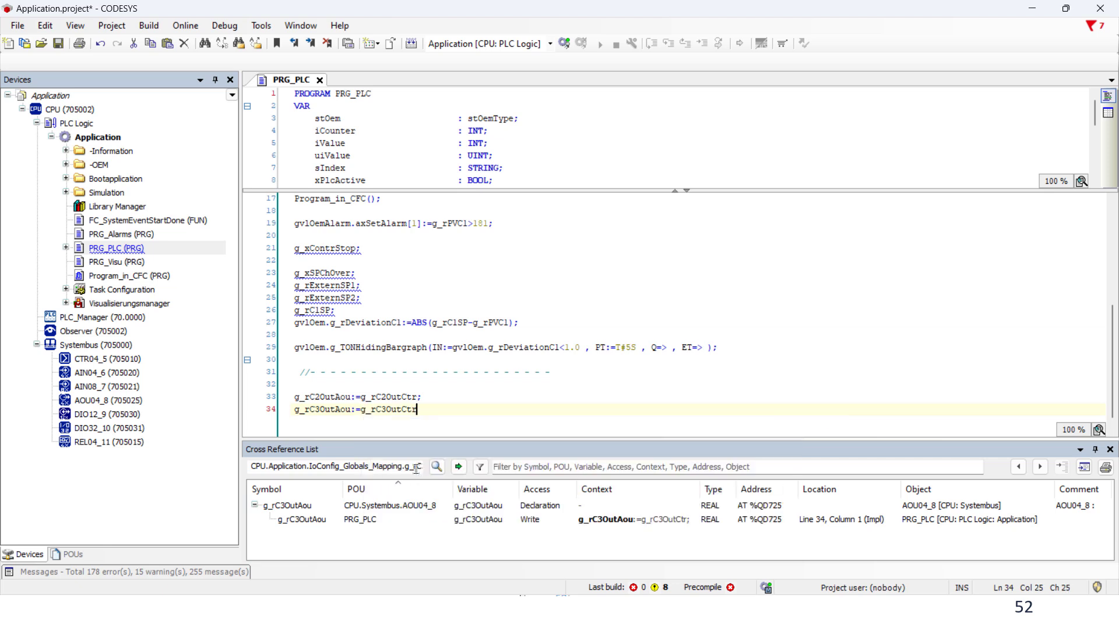
type(";")
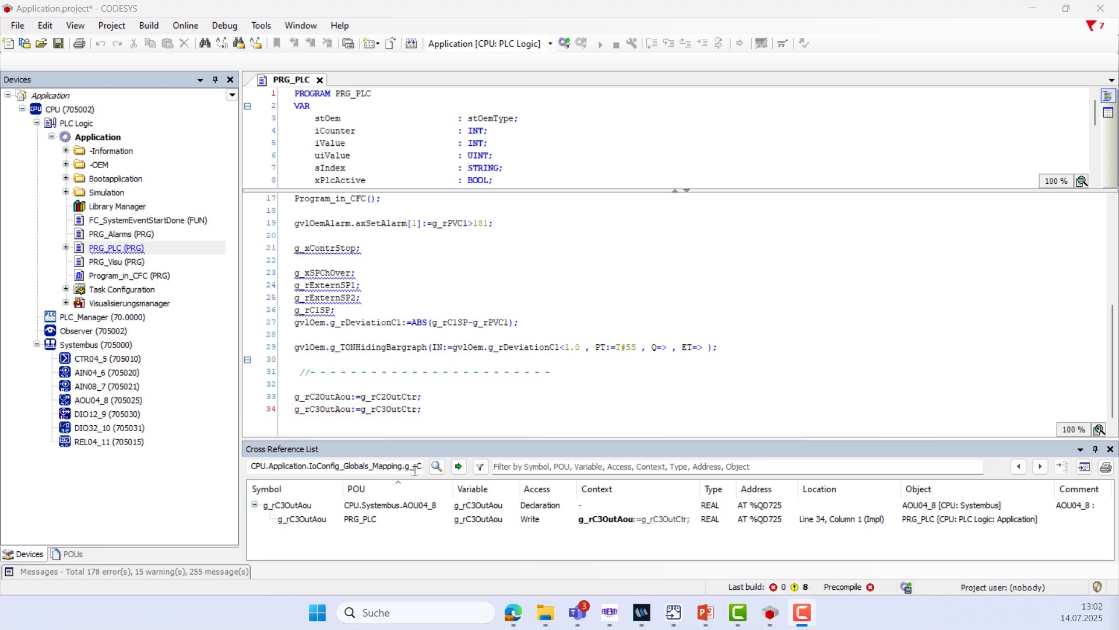
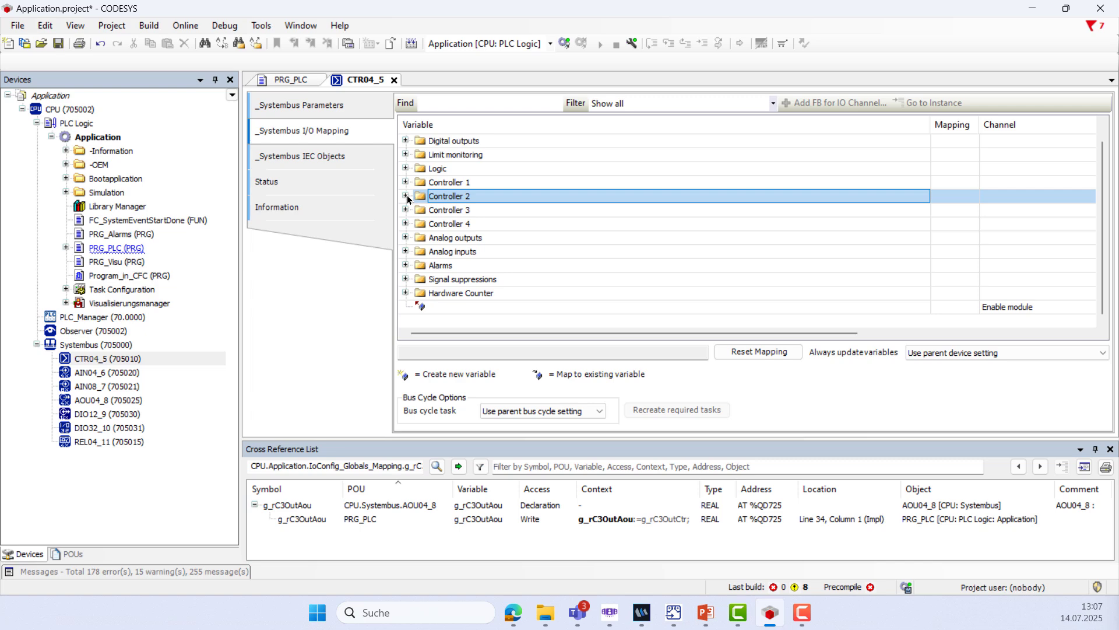
Expand Controller 2's outputs down to Setpoint 2 and start editing its Value mapping
left_click(407, 197)
left_click(420, 224)
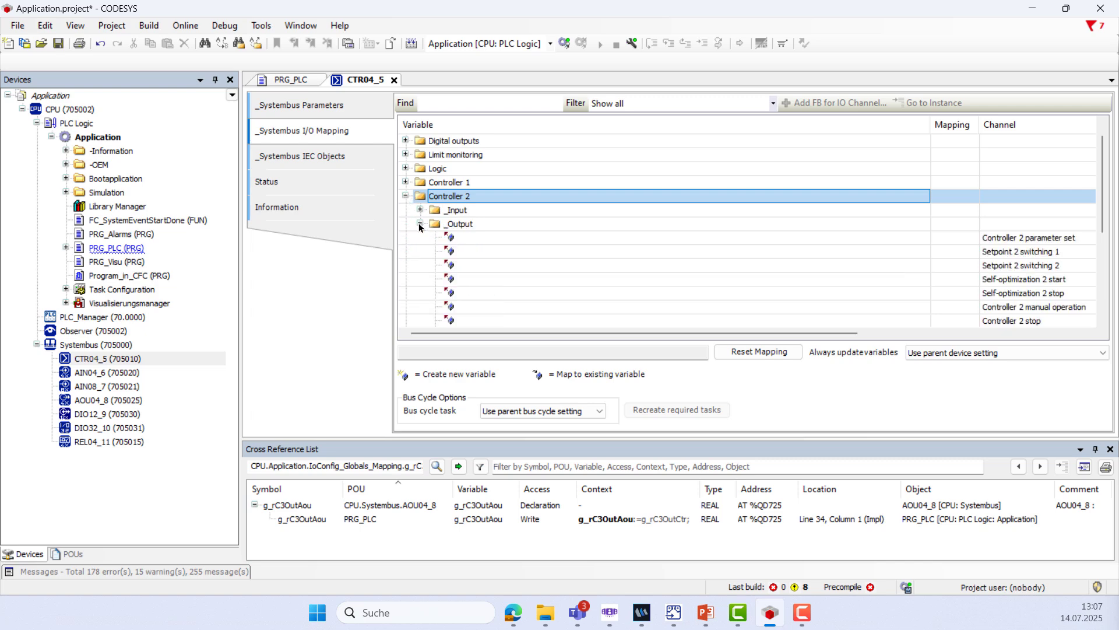
scroll(573, 278, "down", 2)
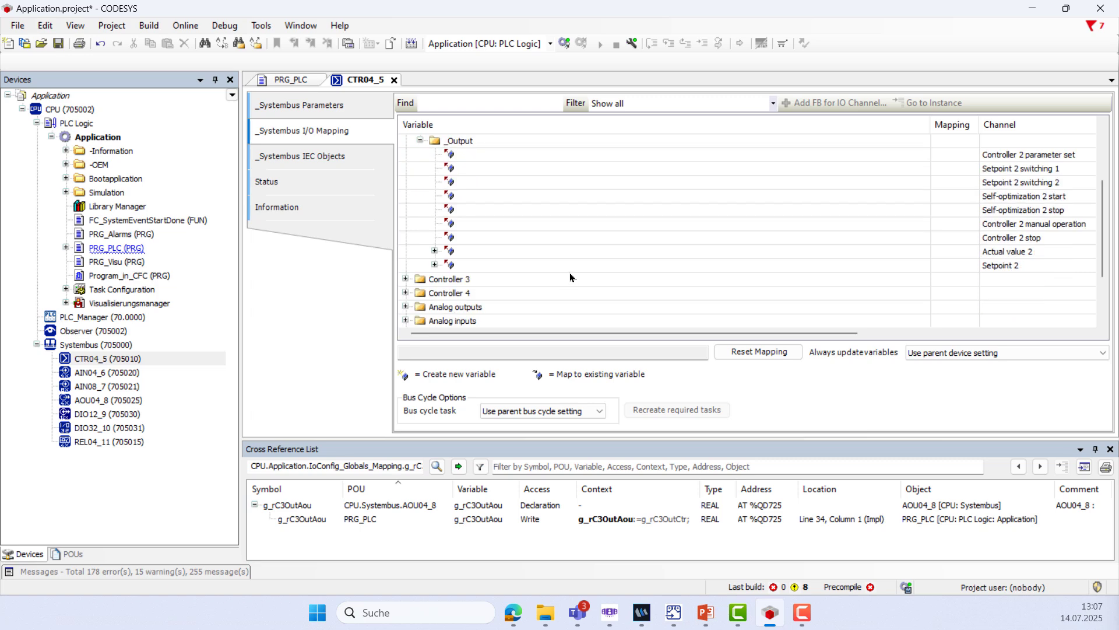
left_click(435, 265)
left_click(492, 284)
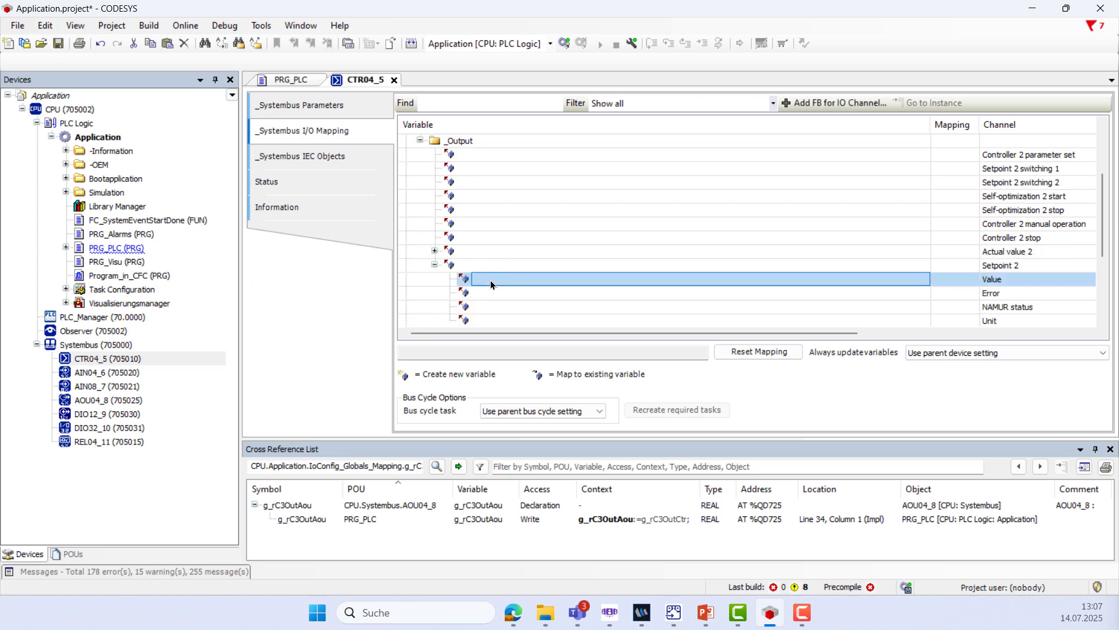
left_click(491, 284)
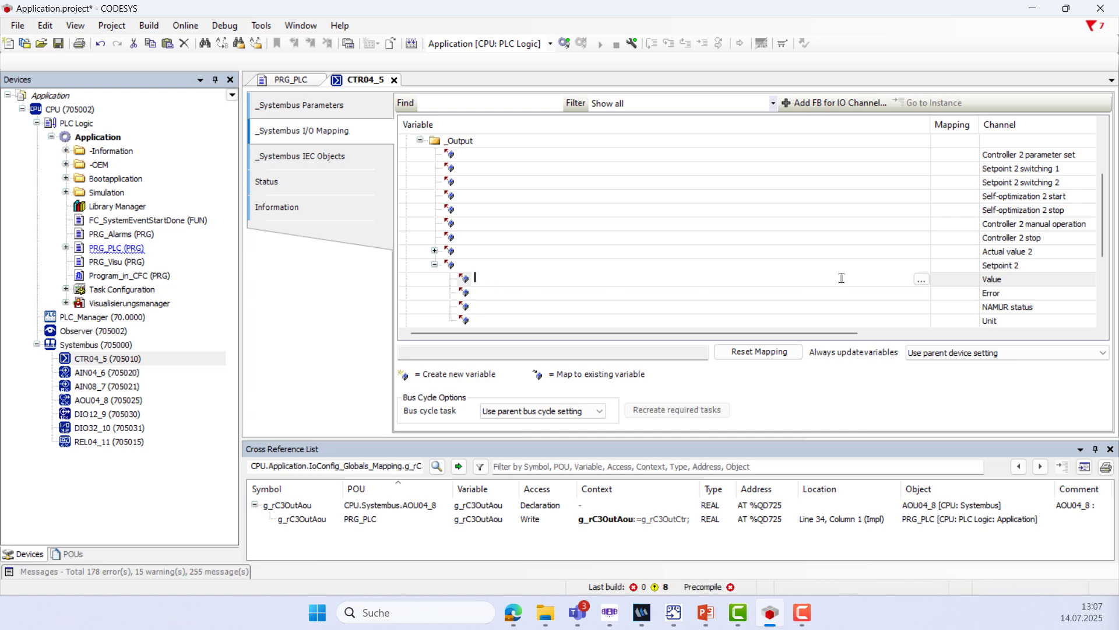
Map Setpoint 2 Value to Application.gvlProcessTechnology.astPtUnit[1].out.arOutputAnalog[1] and copy the path
left_click(921, 280)
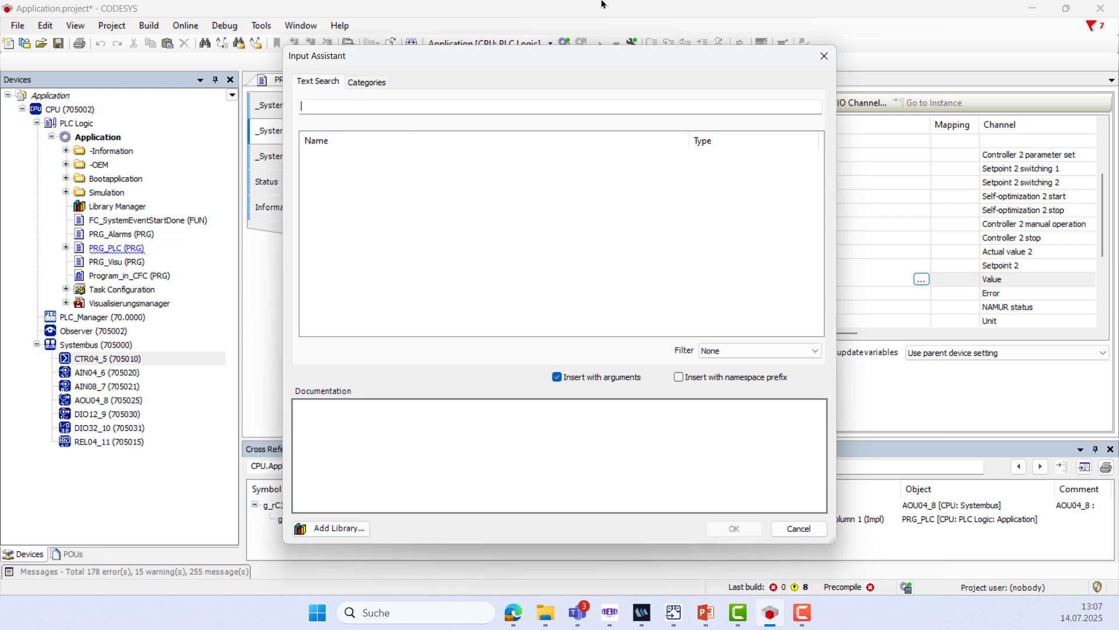
type("gvl")
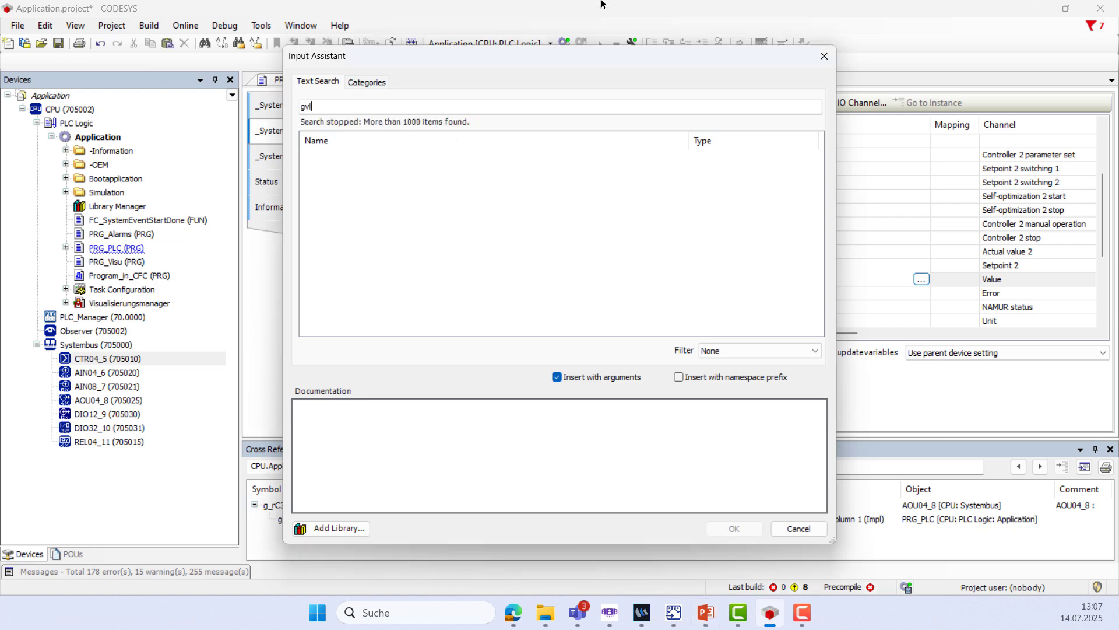
type("pr")
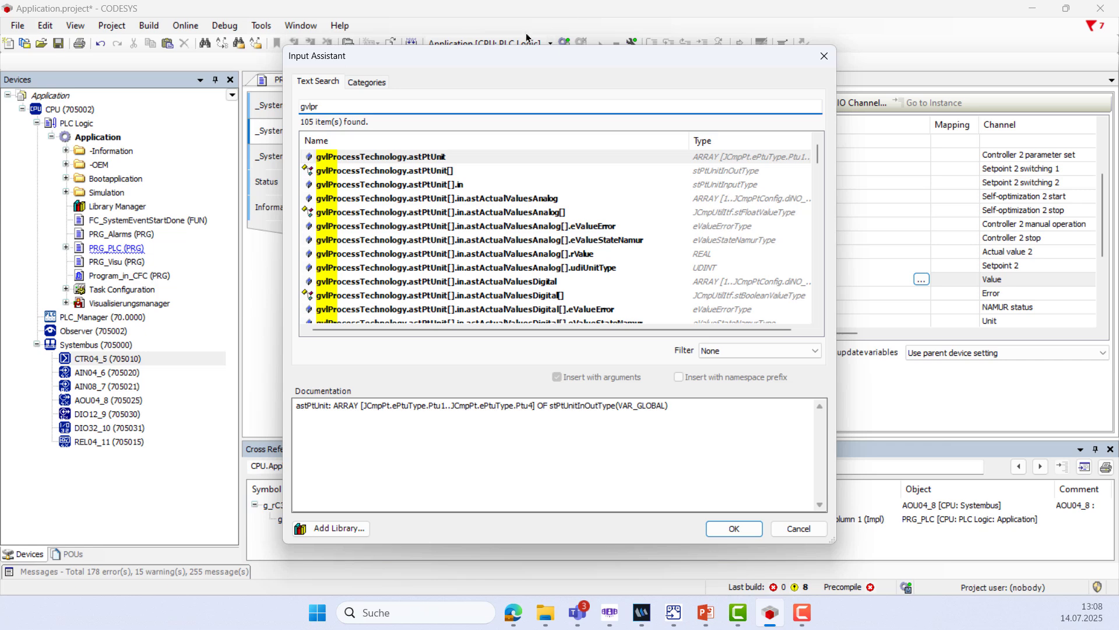
double_click(455, 173)
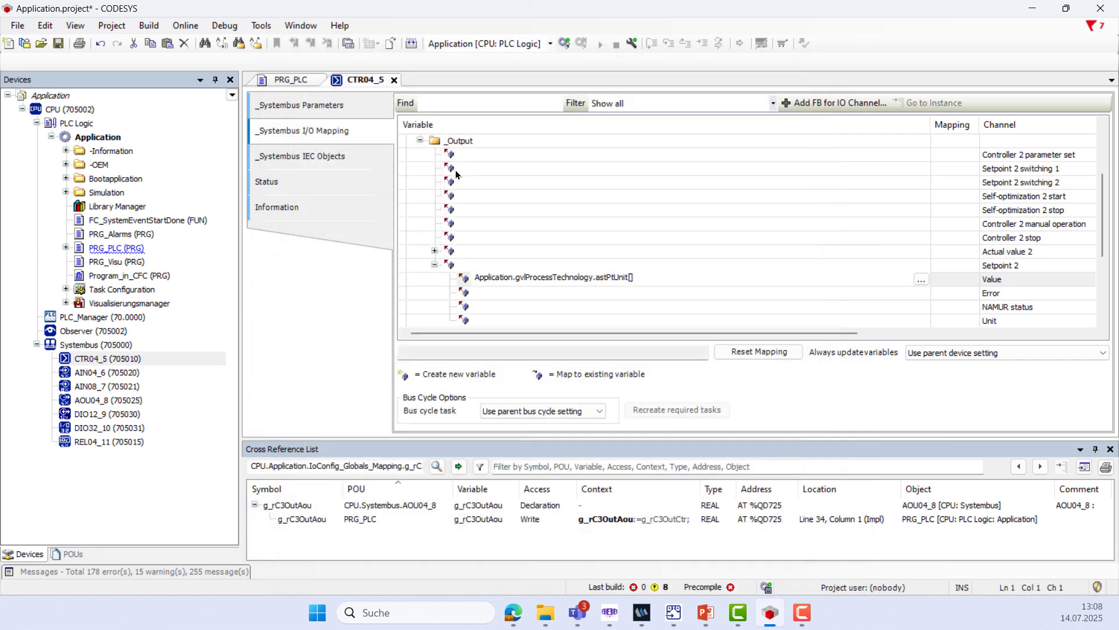
left_click(631, 277)
key("Left")
key("Right")
type(".")
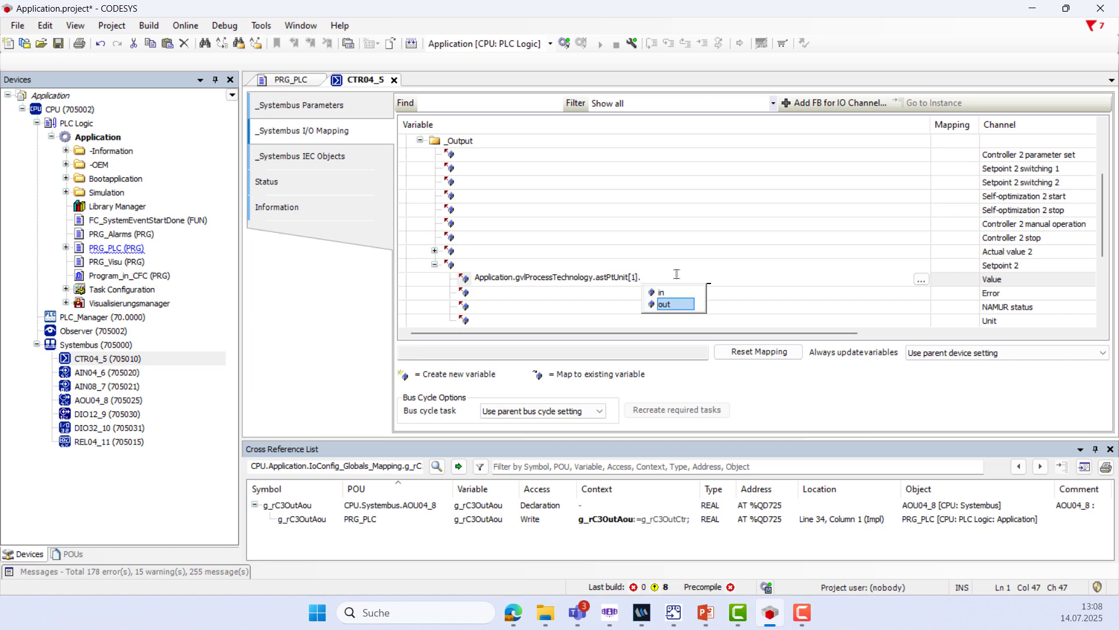
double_click(667, 306)
type(".")
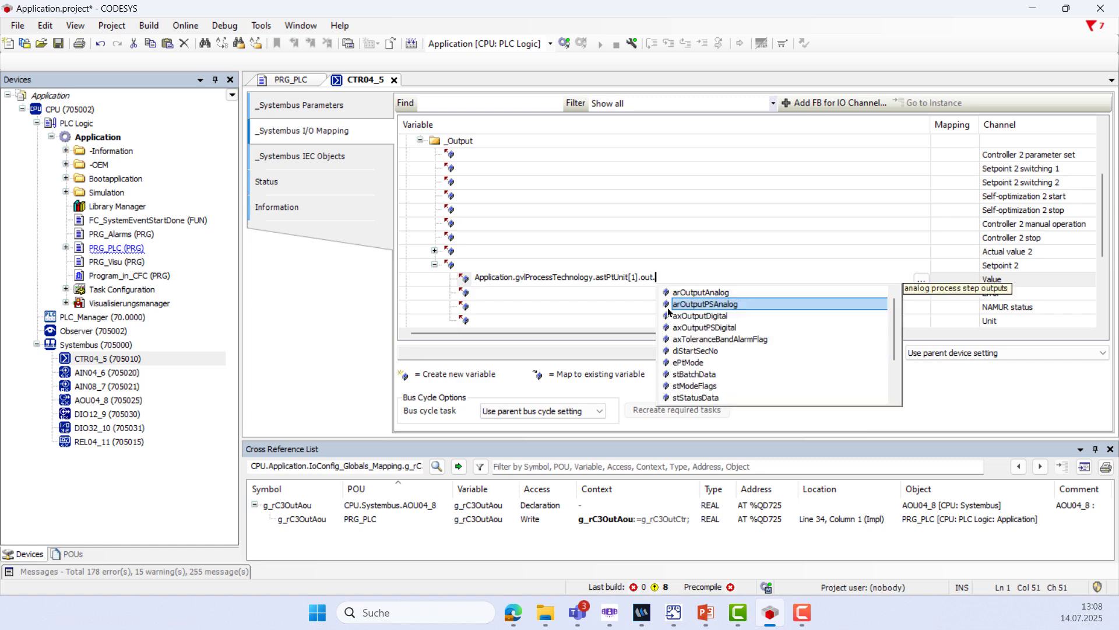
double_click(684, 295)
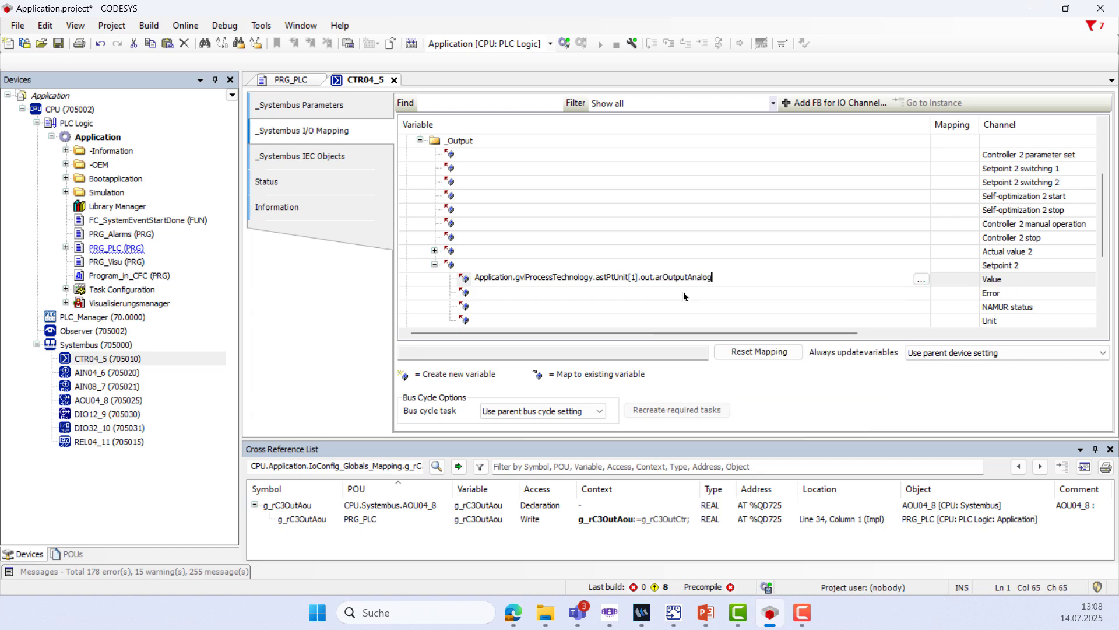
type("[1]")
left_click_drag(726, 278, 438, 283)
key("ctrl+c")
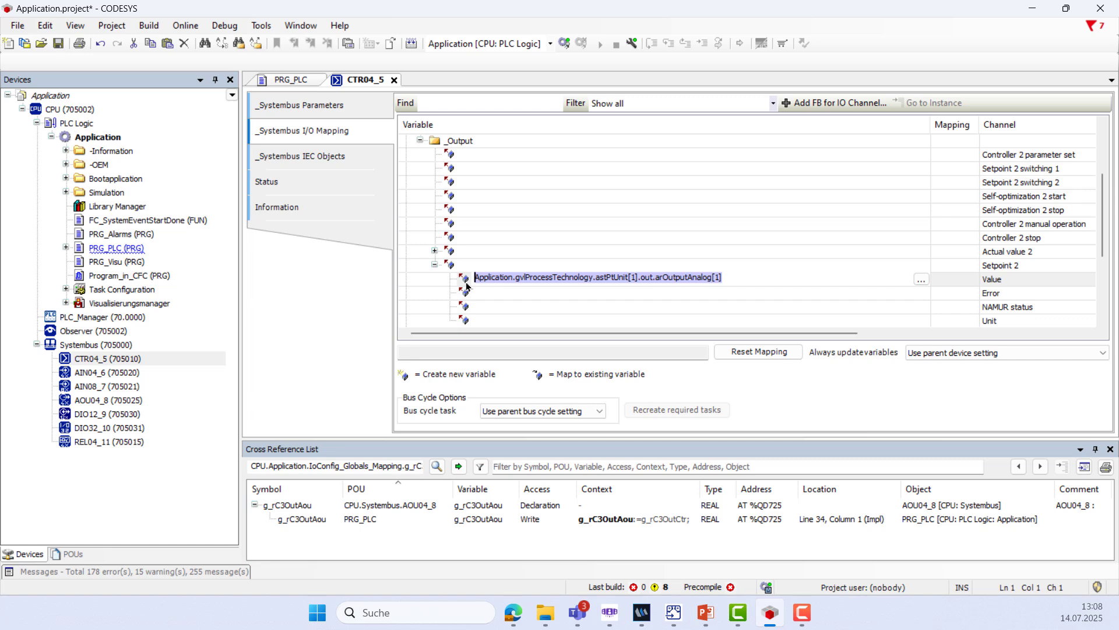
left_click(435, 264)
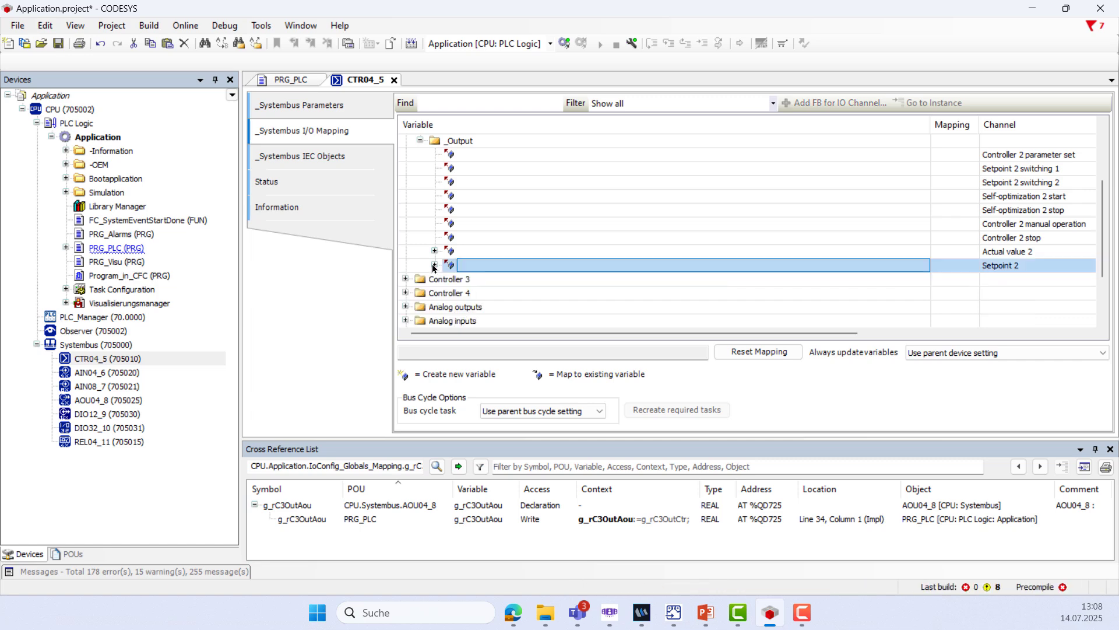
Collapse Controller 2's outputs and expand Controller 3's outputs down to Setpoint 3
left_click(416, 140)
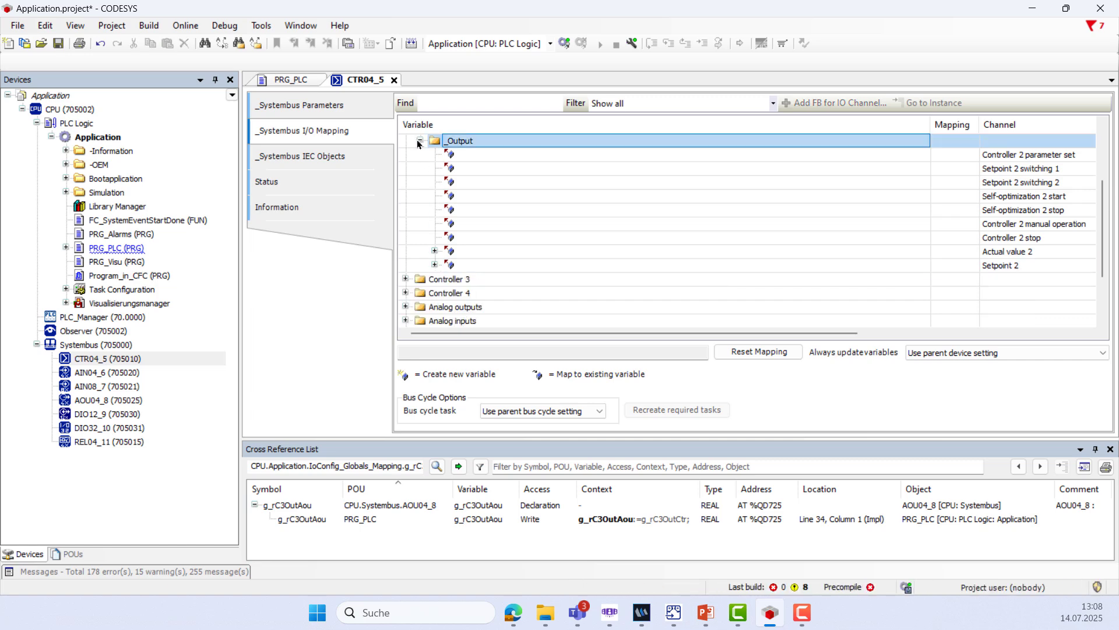
left_click(419, 140)
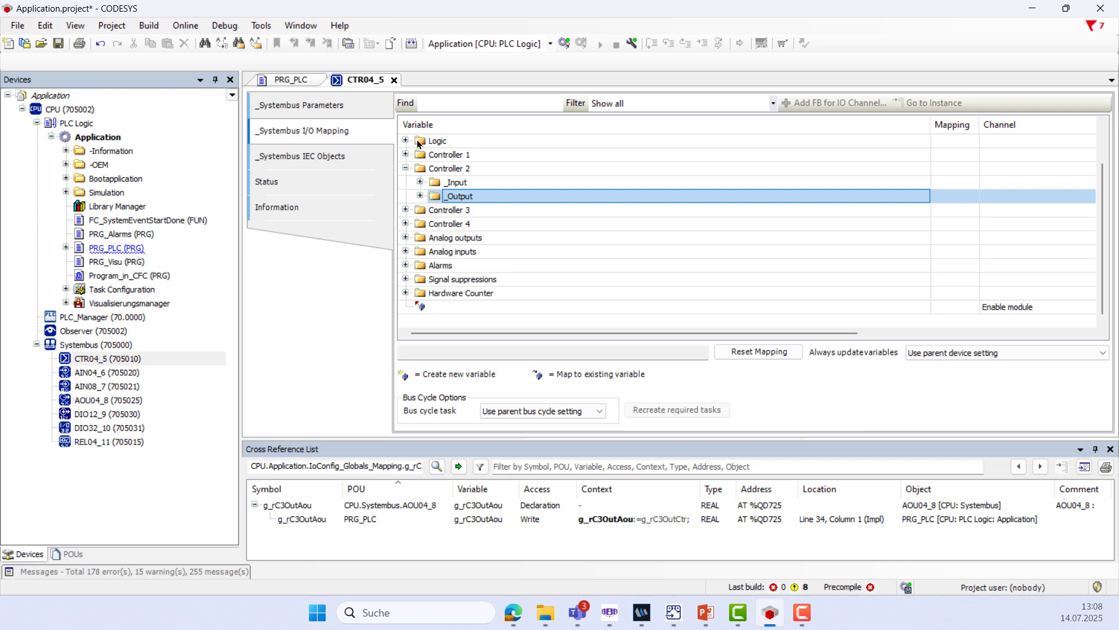
left_click(405, 210)
left_click(421, 237)
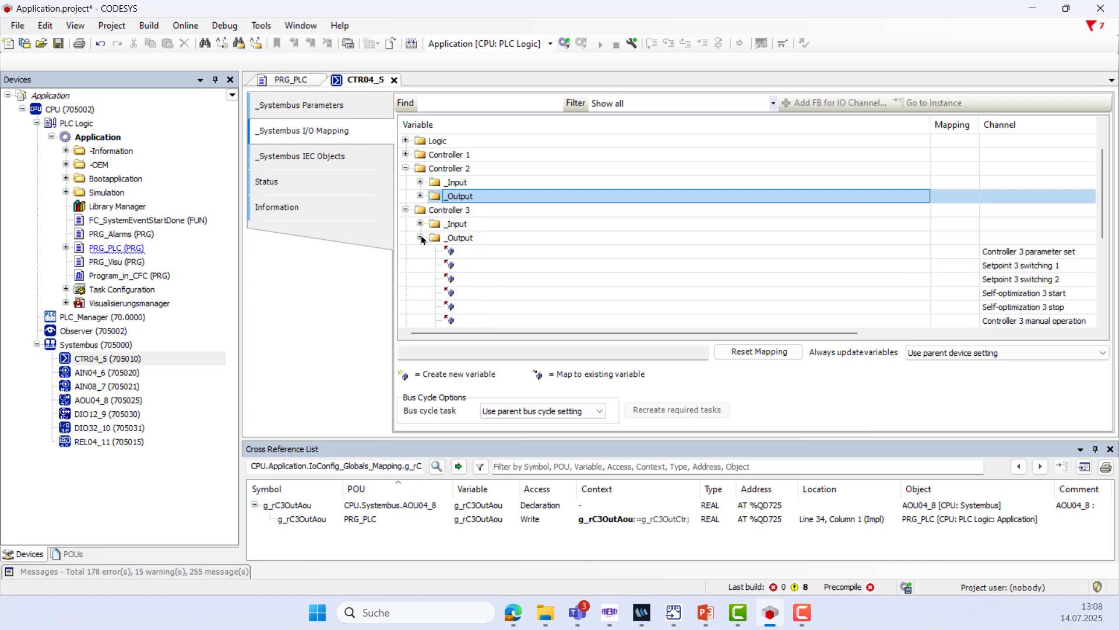
scroll(486, 261, "down", 1)
scroll(487, 261, "down", 1)
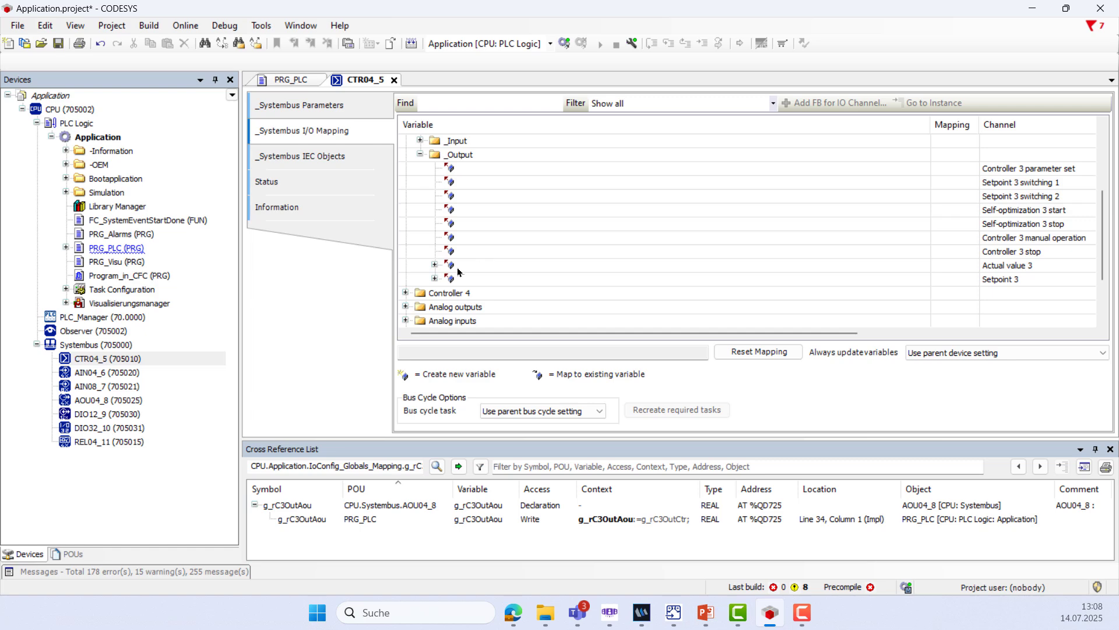
left_click(435, 278)
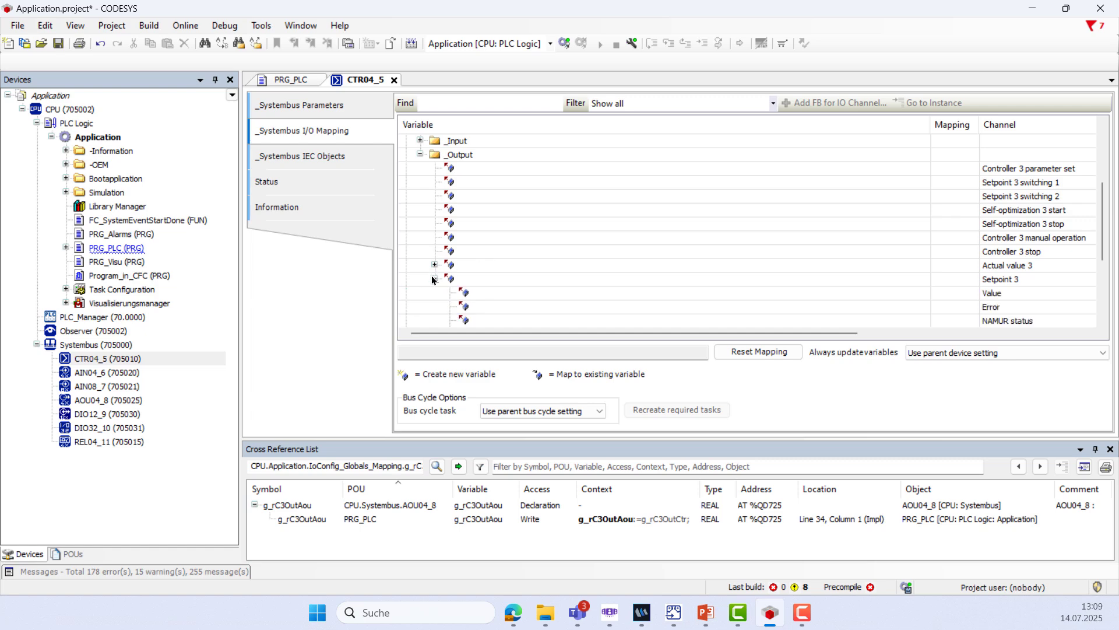
Paste the copied path into Setpoint 3 Value and change the index to arOutputAnalog[2]
double_click(504, 291)
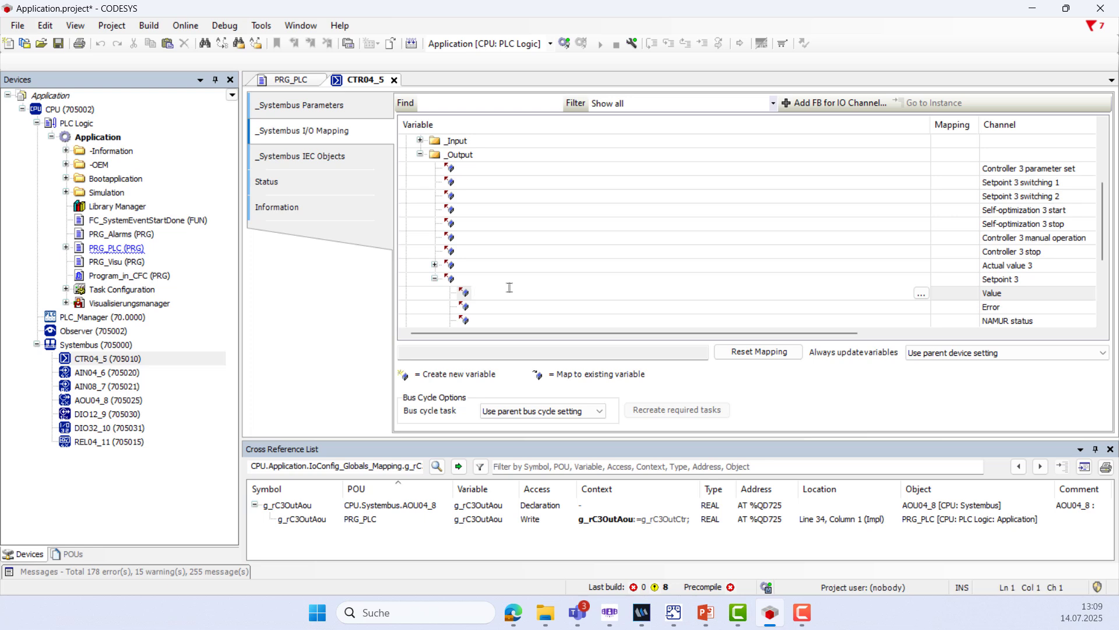
key("ctrl+v")
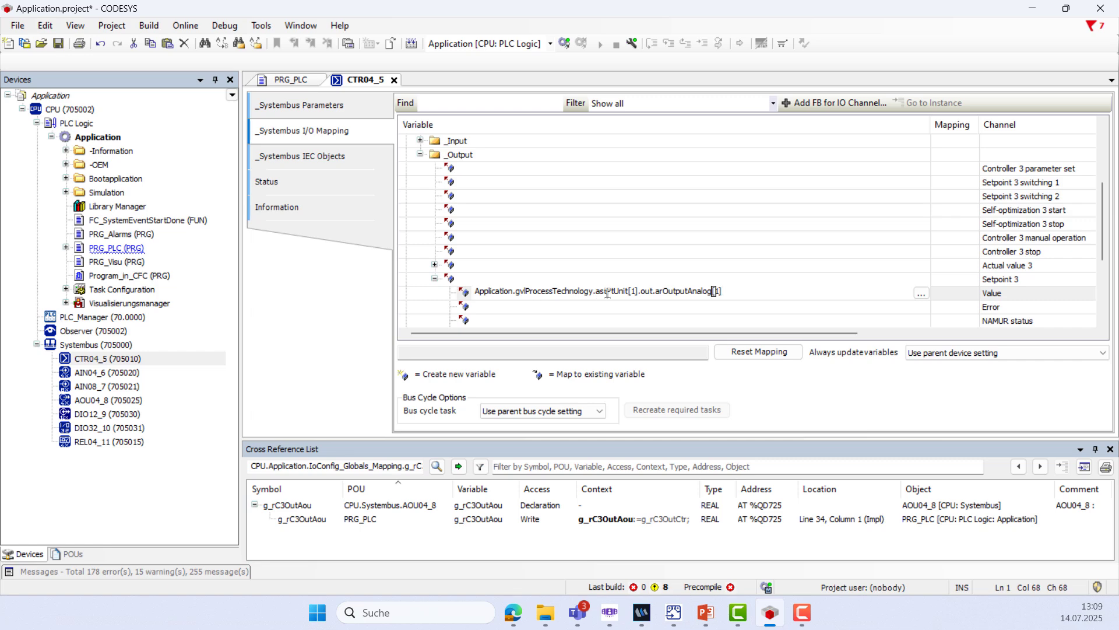
left_click(721, 291)
key("BackSpace")
type("2")
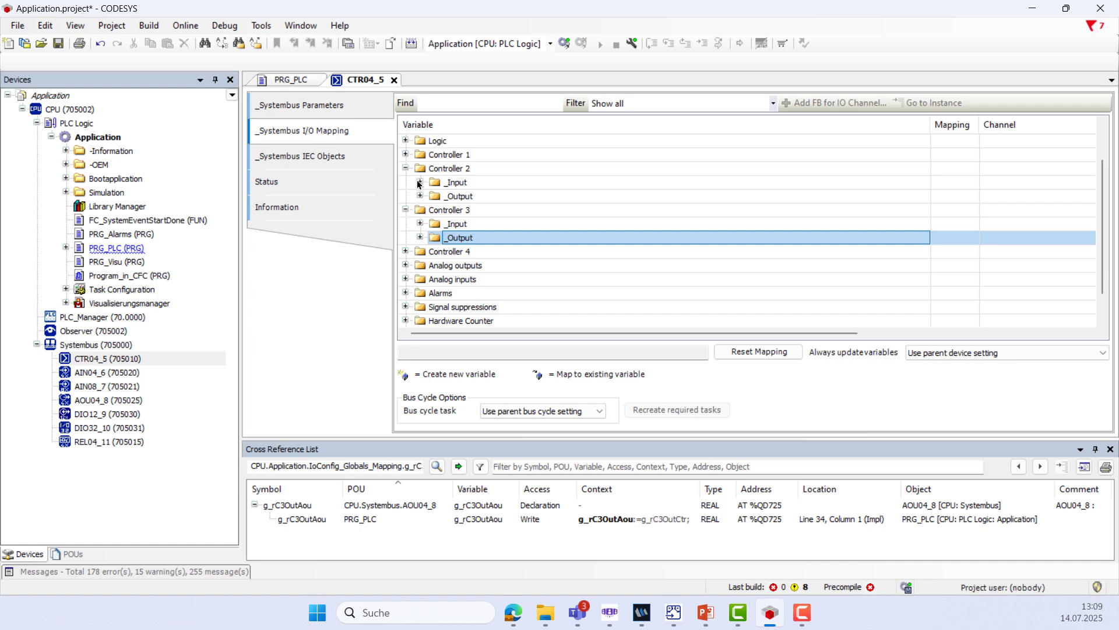
Expand Controller 2's inputs to Actual value 2 and start editing its Value mapping
left_click(421, 182)
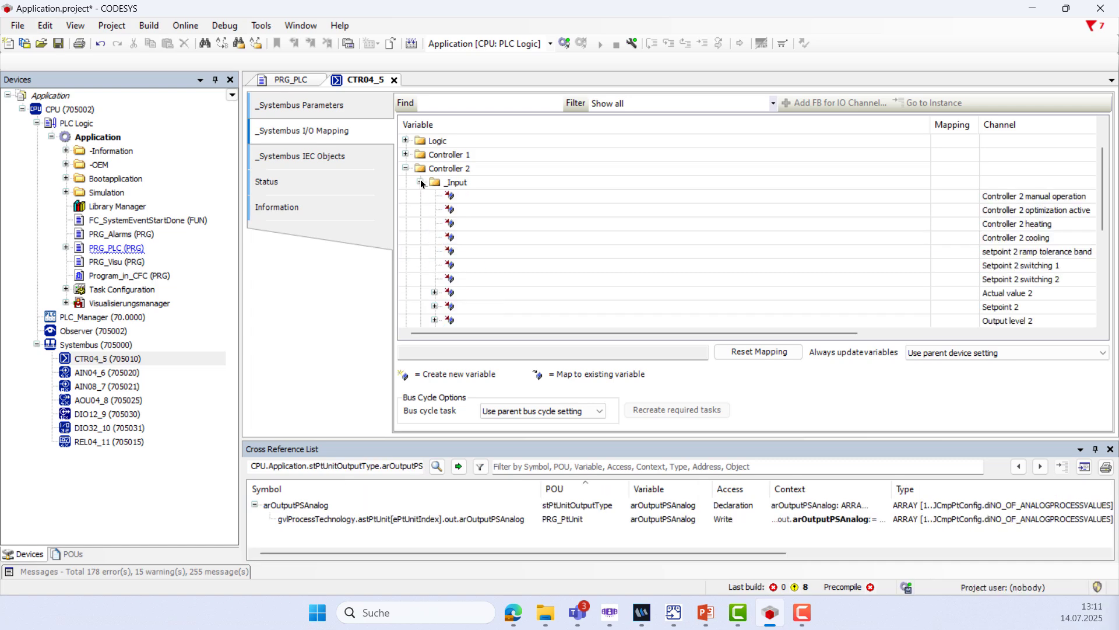
left_click(435, 292)
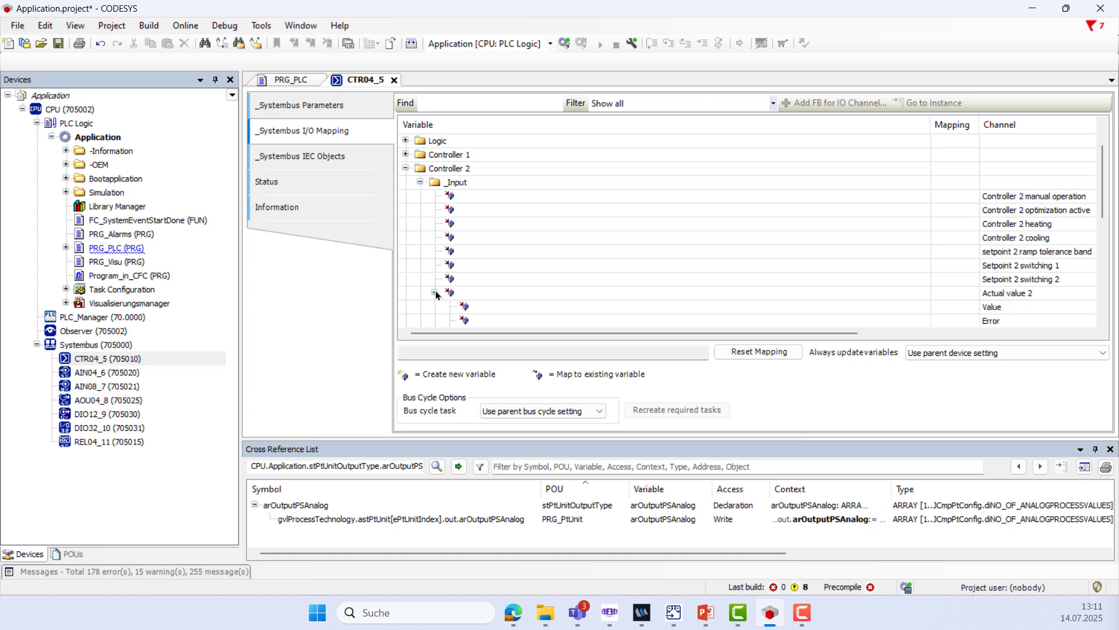
scroll(524, 306, "down", 1)
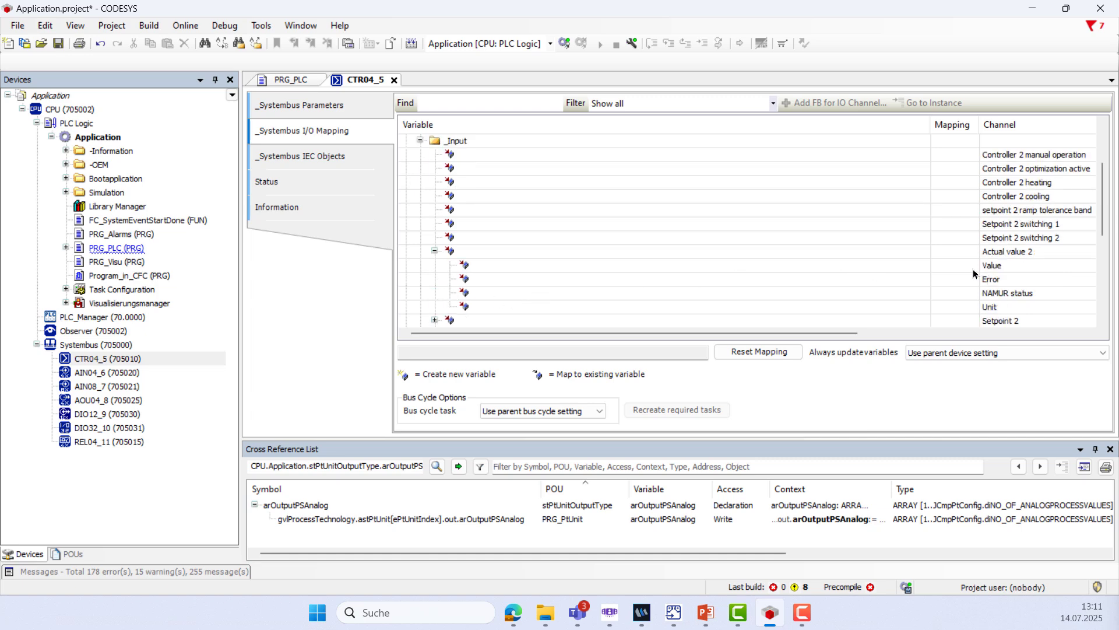
double_click(623, 268)
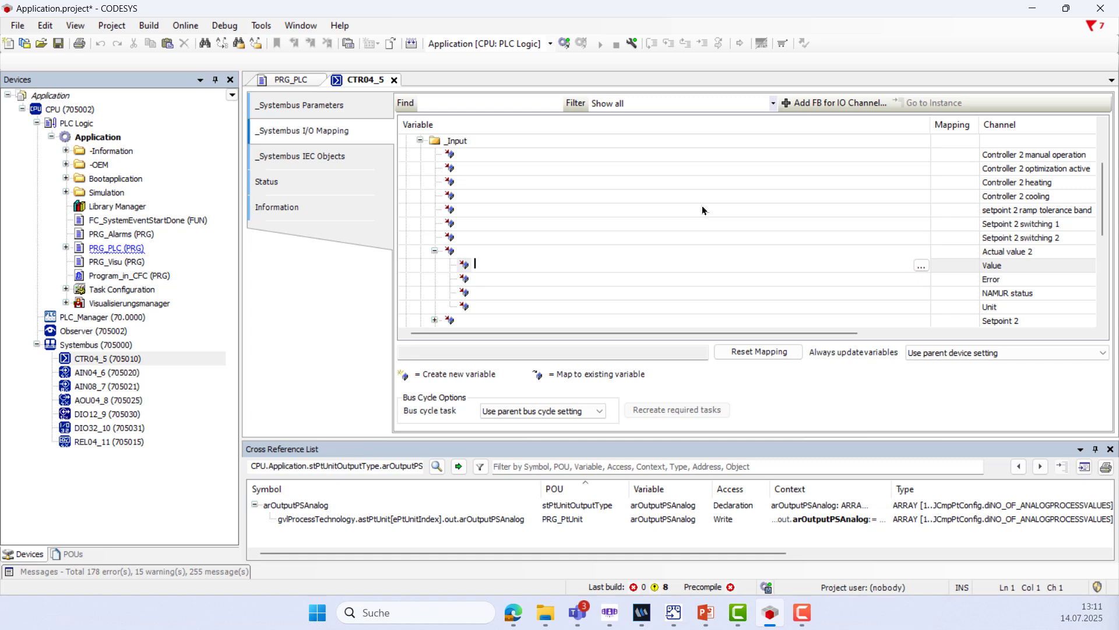
Edit the pasted path to astPtUnit[1].in.astActualValuesAnalog[1].rValue and select it
key("ctrl+v")
key("BackSpace")
key("BackSpace")
key("BackSpace")
key("BackSpace")
key("BackSpace")
key("BackSpace")
key("BackSpace")
key("BackSpace")
key("BackSpace")
key("BackSpace")
key("BackSpace")
key("BackSpace")
key("BackSpace")
key("BackSpace")
key("BackSpace")
key("BackSpace")
key("BackSpace")
key("BackSpace")
key("BackSpace")
key("BackSpace")
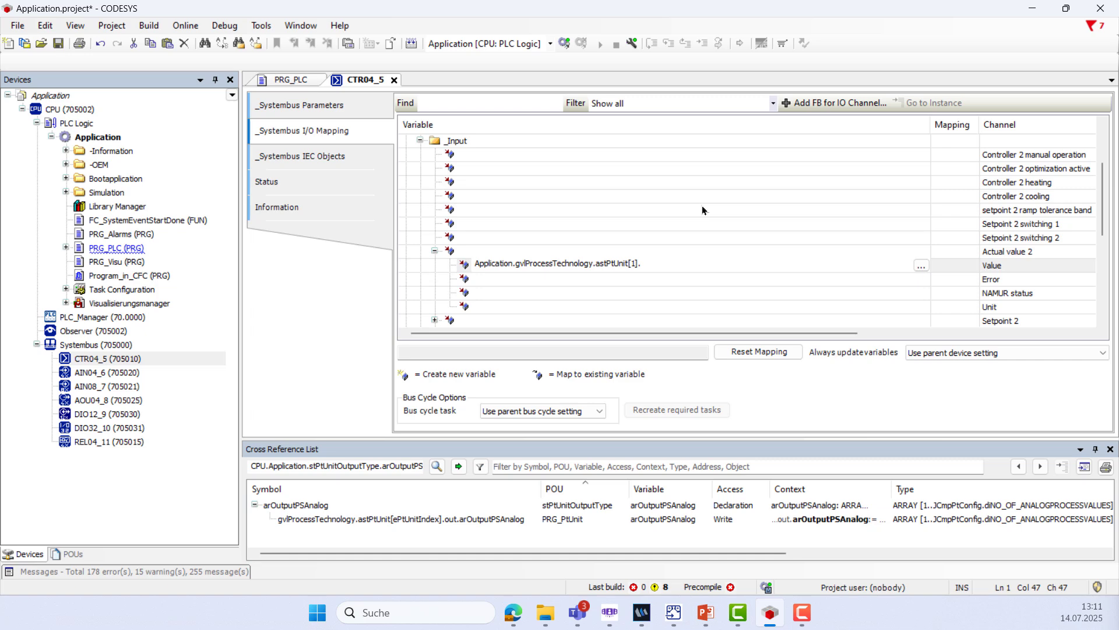
type("i")
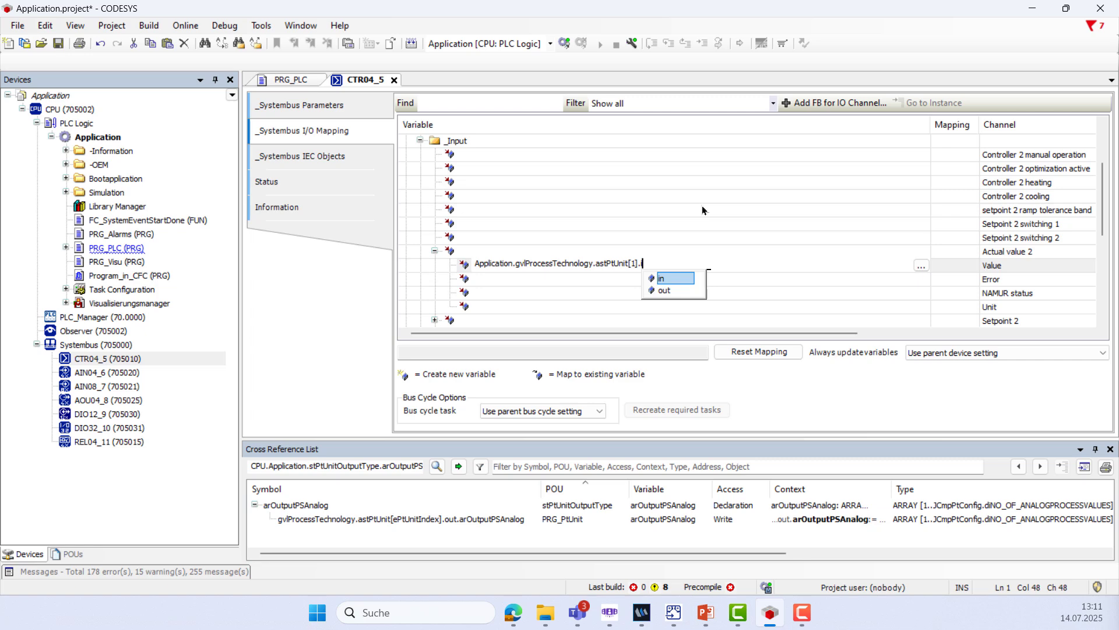
type("n")
double_click(670, 279)
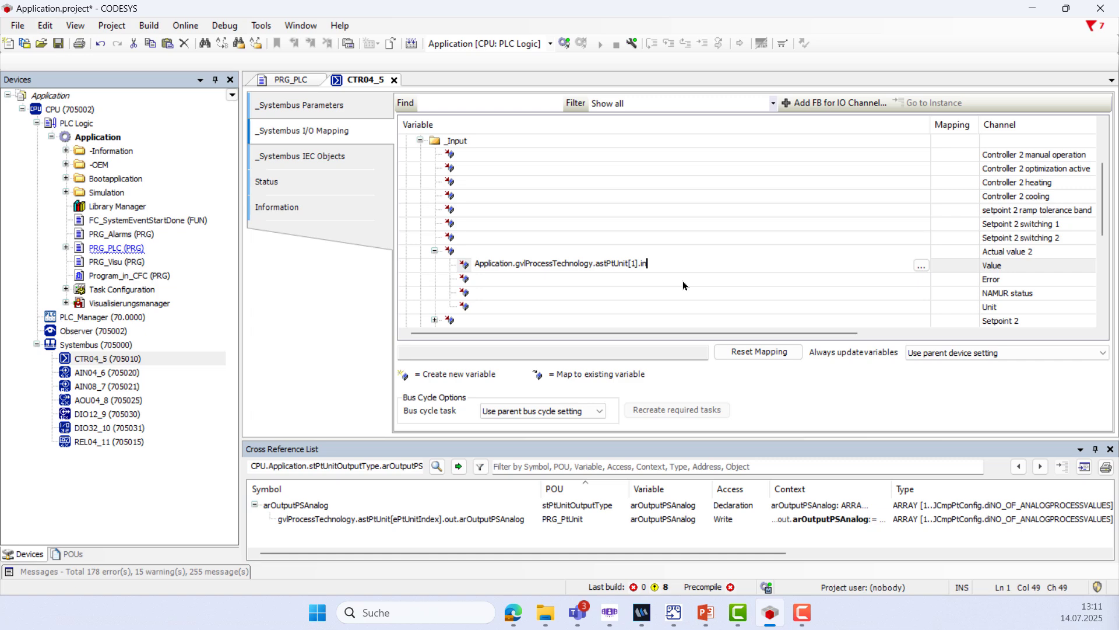
type(".")
double_click(698, 280)
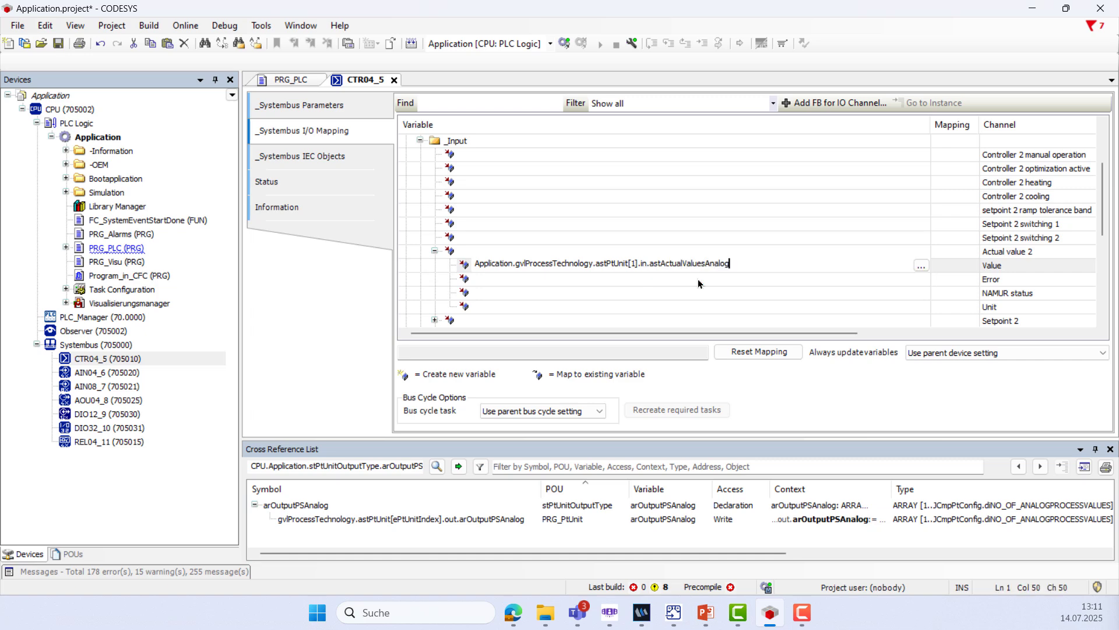
type("[1].")
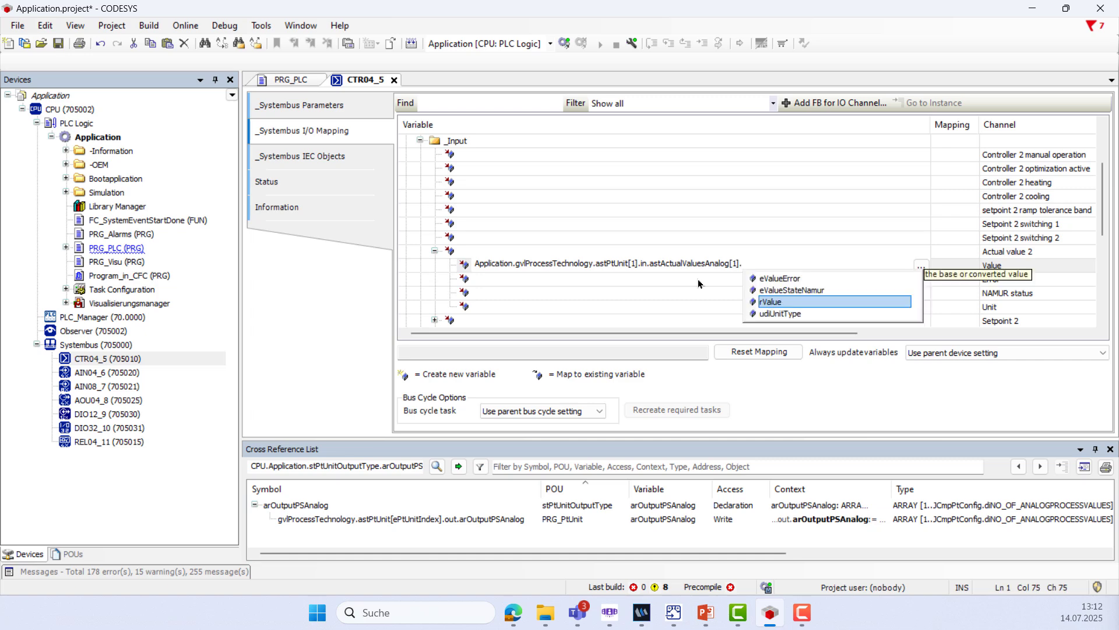
double_click(768, 303)
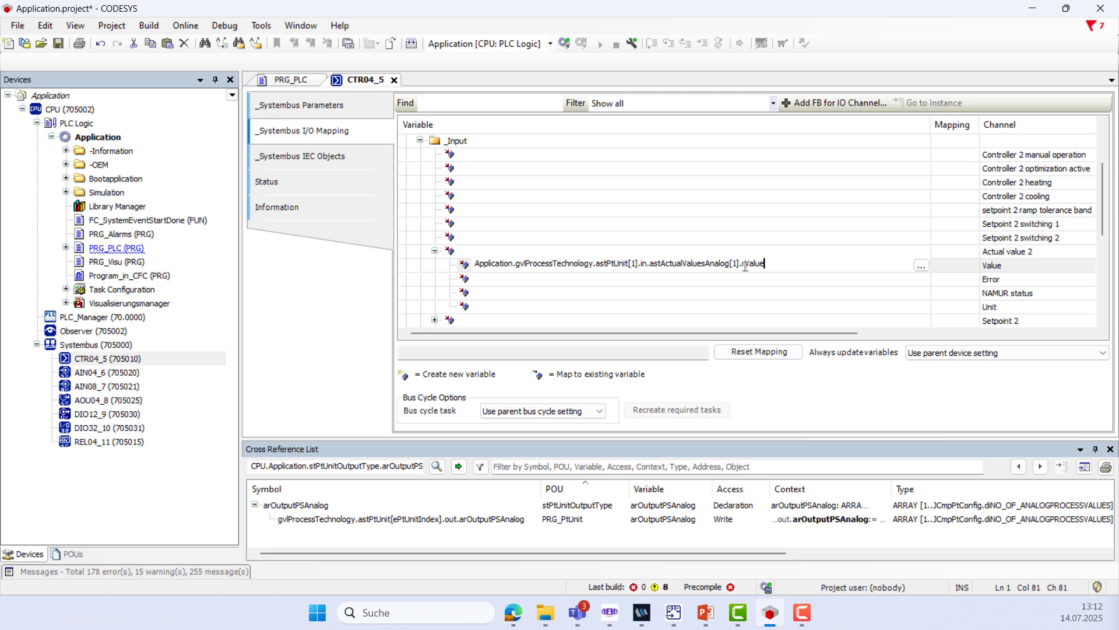
key("shift+Home")
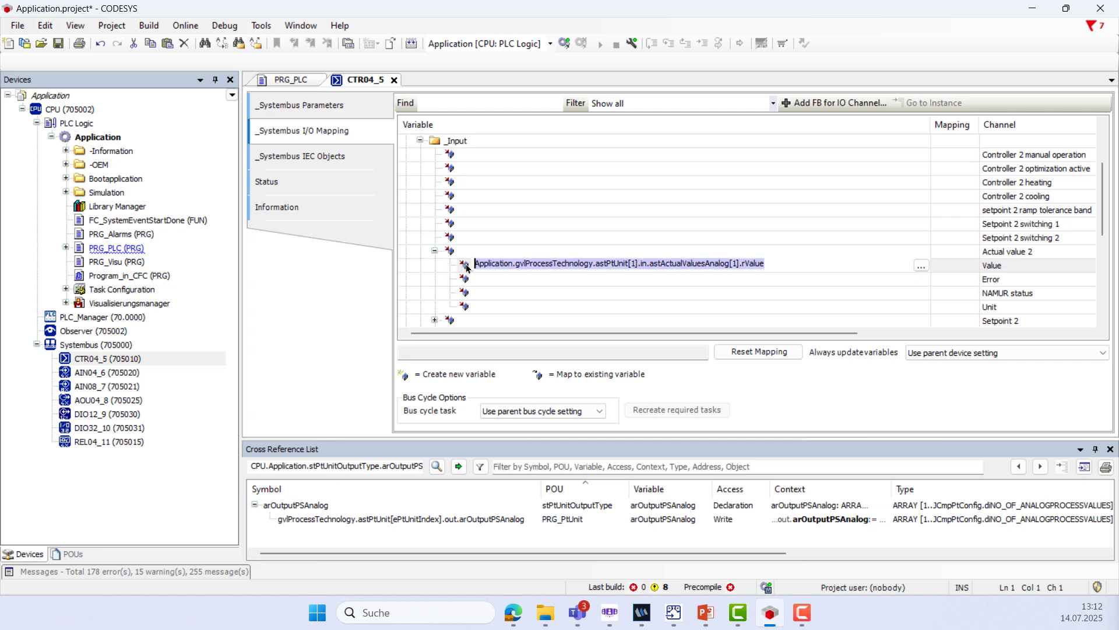
Collapse Controller 2 and expand Controller 3's inputs to edit Actual value 3 Value
left_click(420, 141)
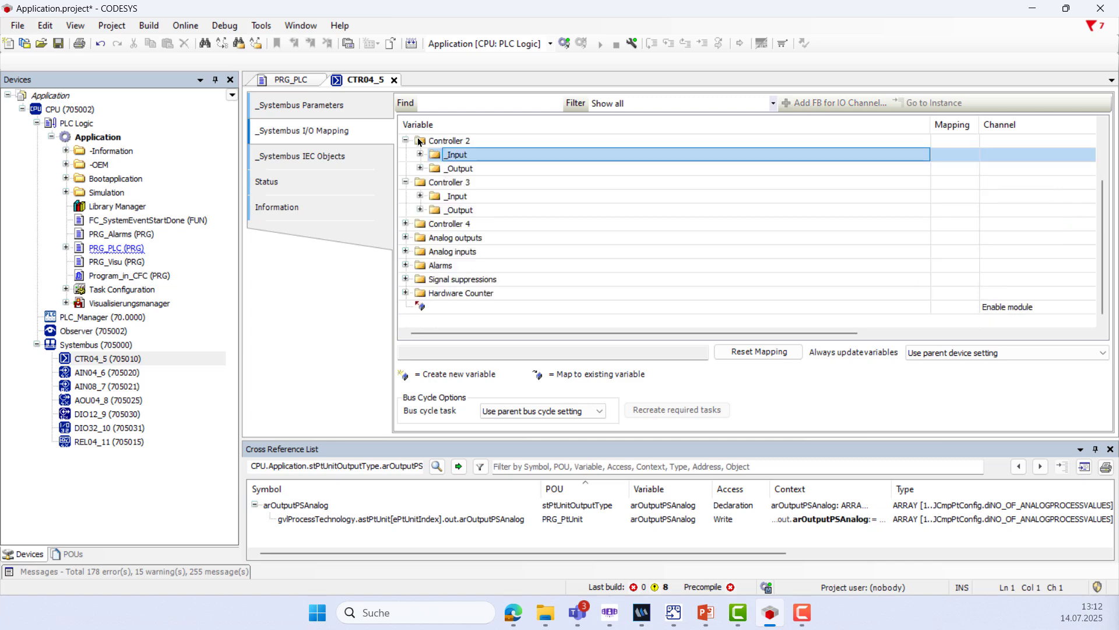
scroll(435, 158, "up", 2)
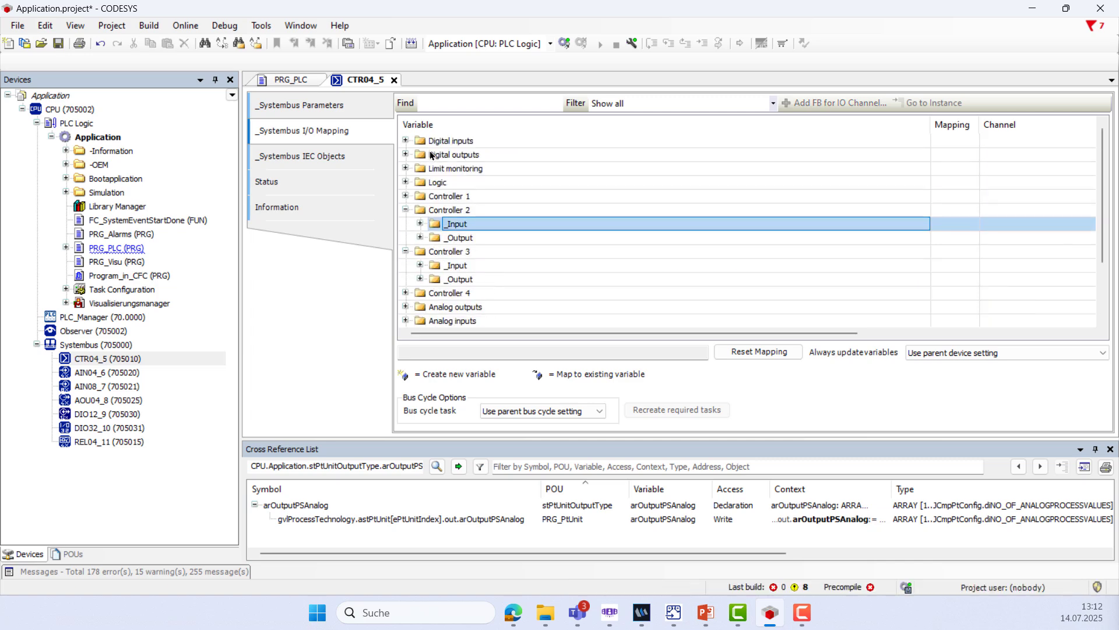
left_click(406, 210)
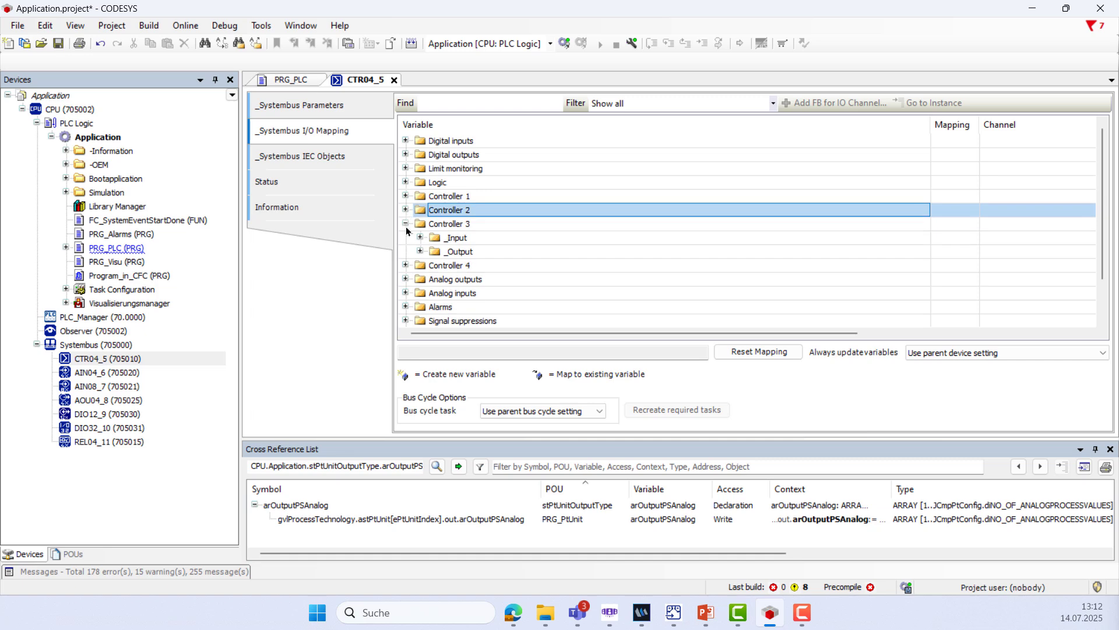
left_click(419, 238)
scroll(420, 238, "down", 3)
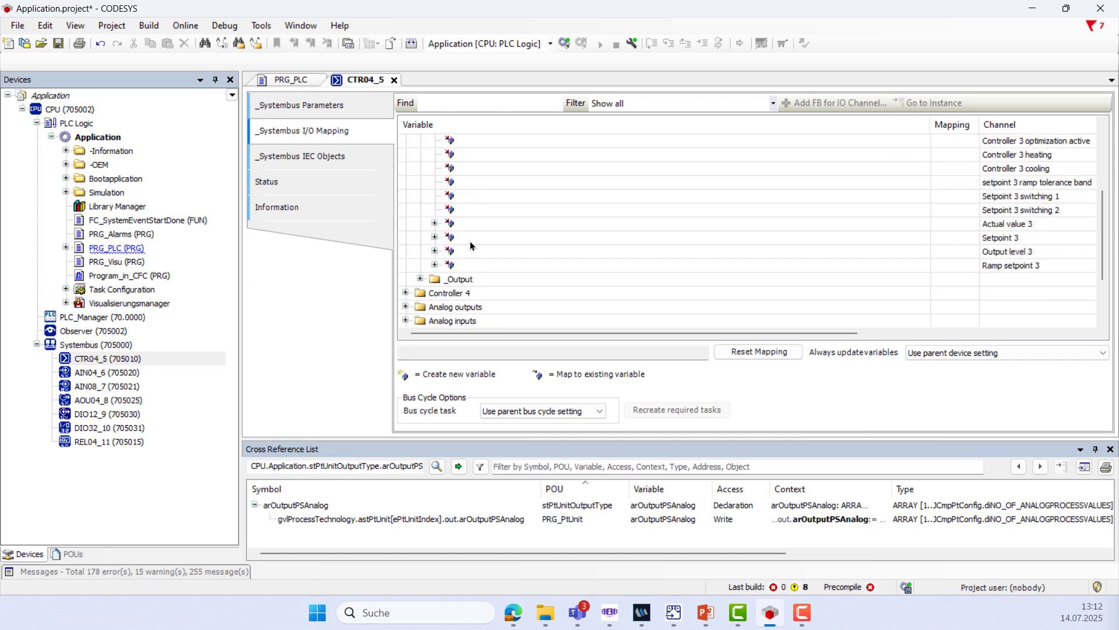
left_click(435, 223)
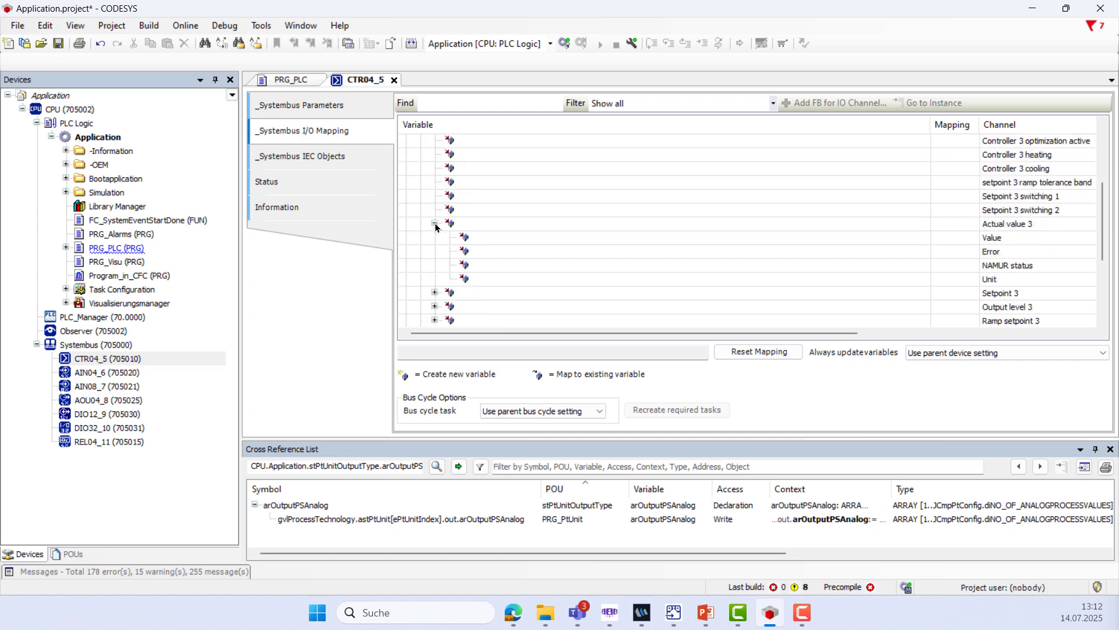
double_click(479, 235)
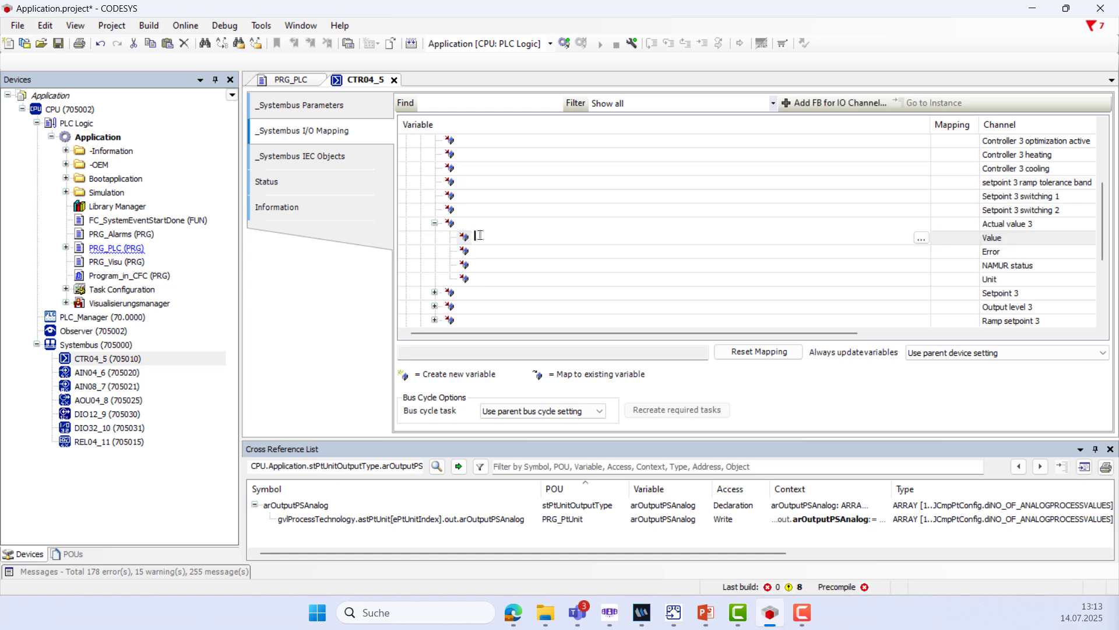
Paste the path and change it to astPtUnit[1].in.astActualValuesAnalog[2].rValue
type("Application.gvlProcessTechnology.astPtUnit[1].out.arOutputAnalog[1]")
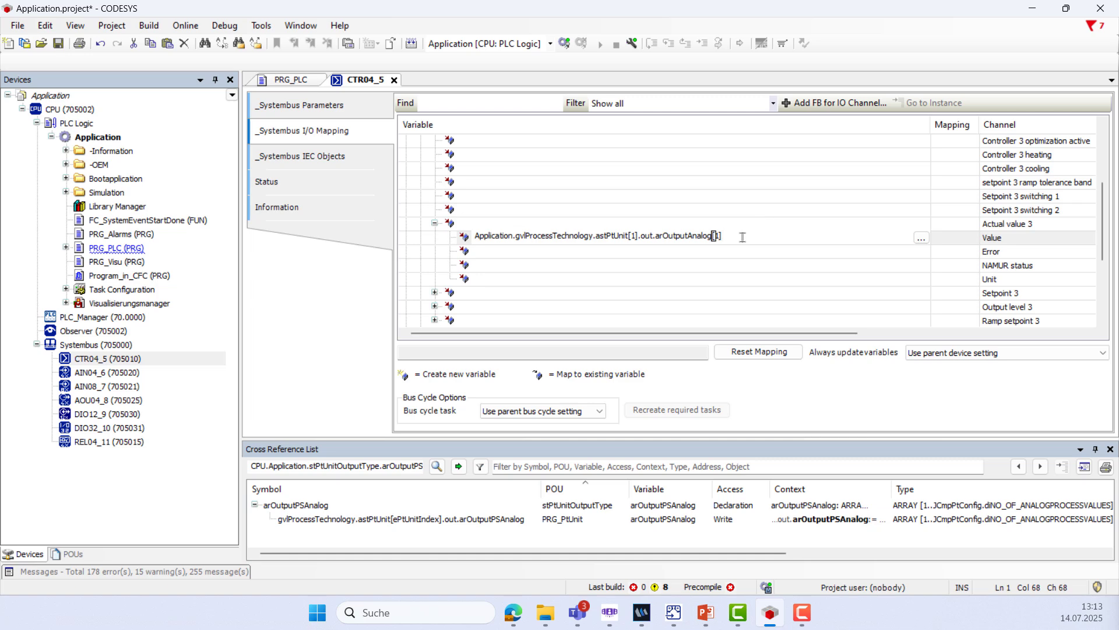
left_click_drag(723, 236, 643, 238)
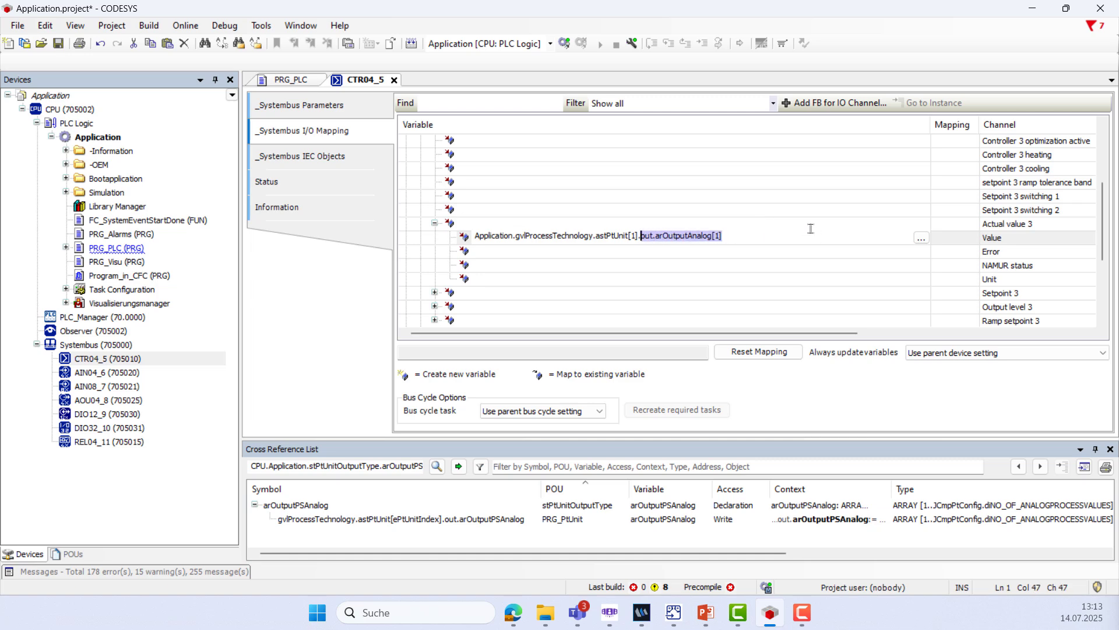
key("BackSpace")
key("ctrl+space")
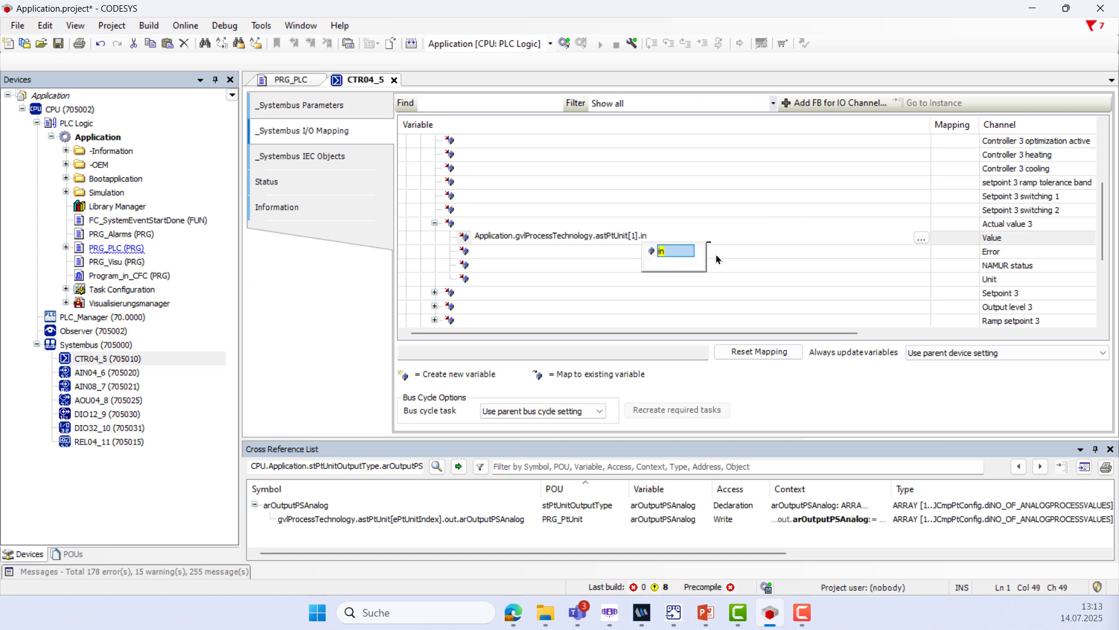
double_click(671, 251)
type(".")
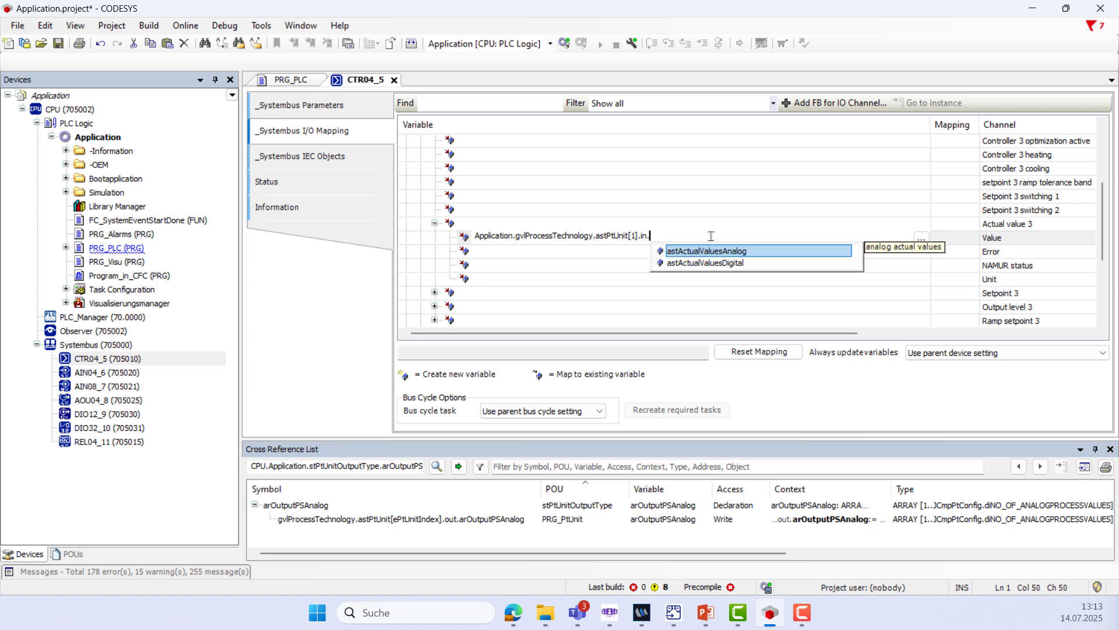
double_click(732, 252)
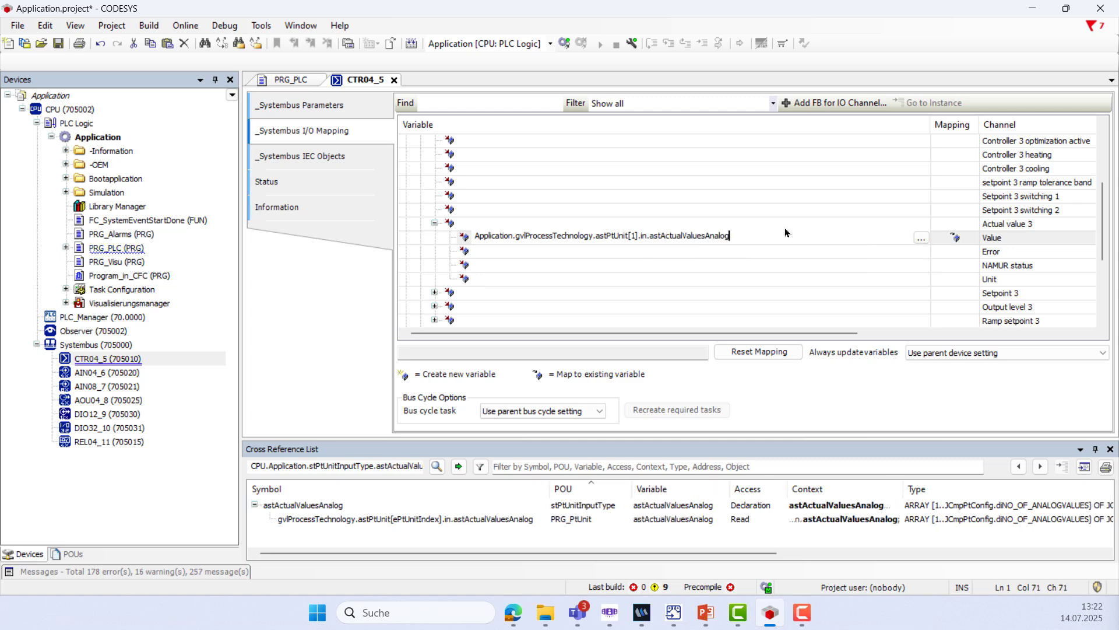
type("[")
type("2]")
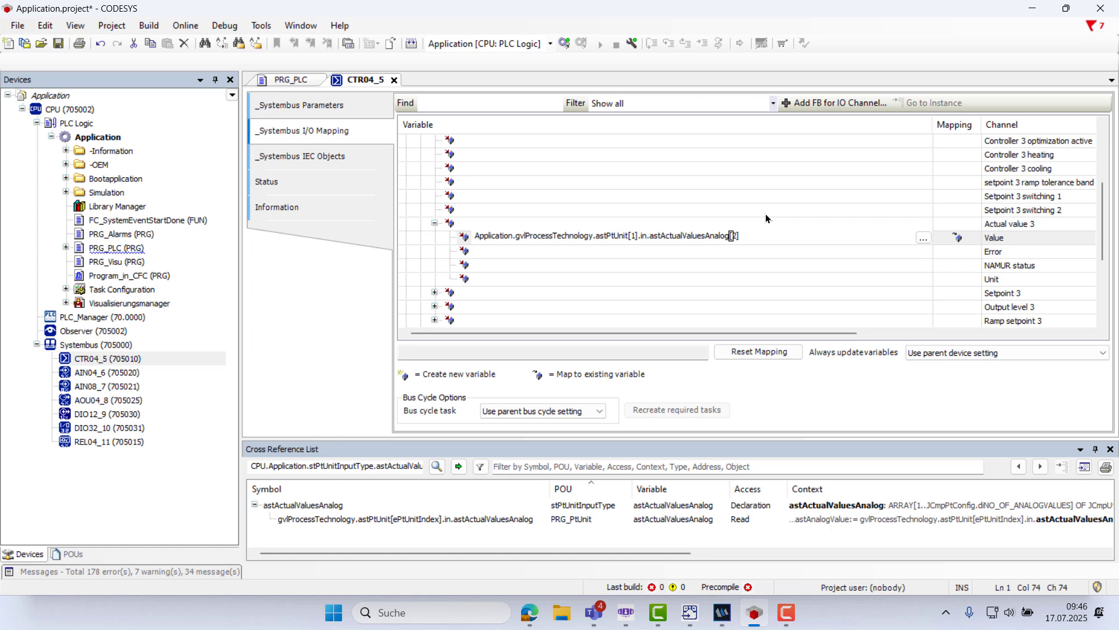
type(".")
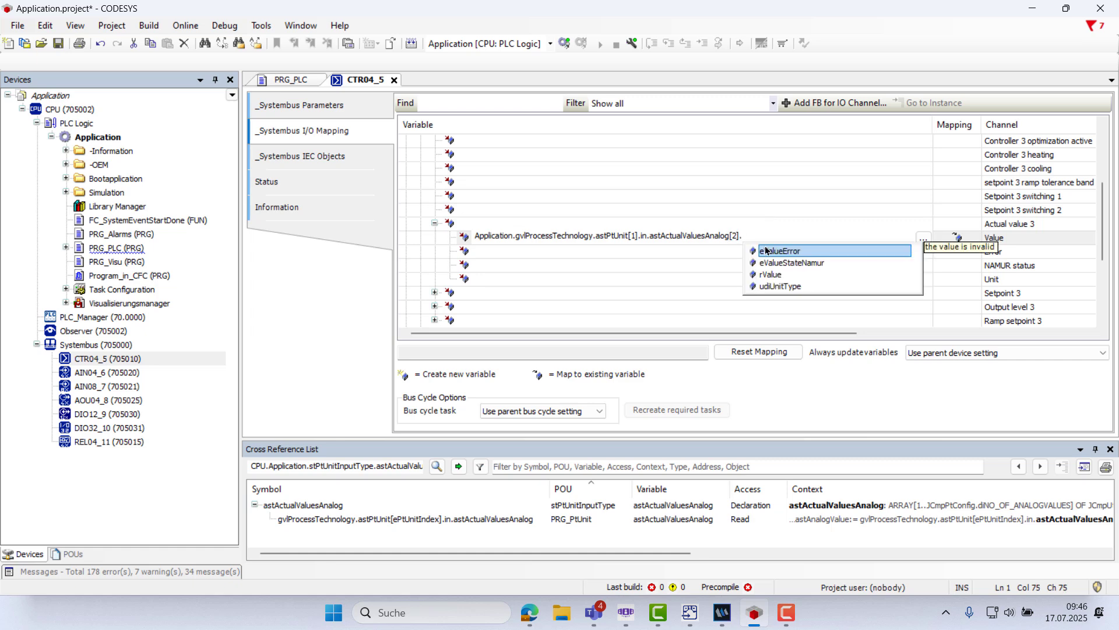
double_click(768, 274)
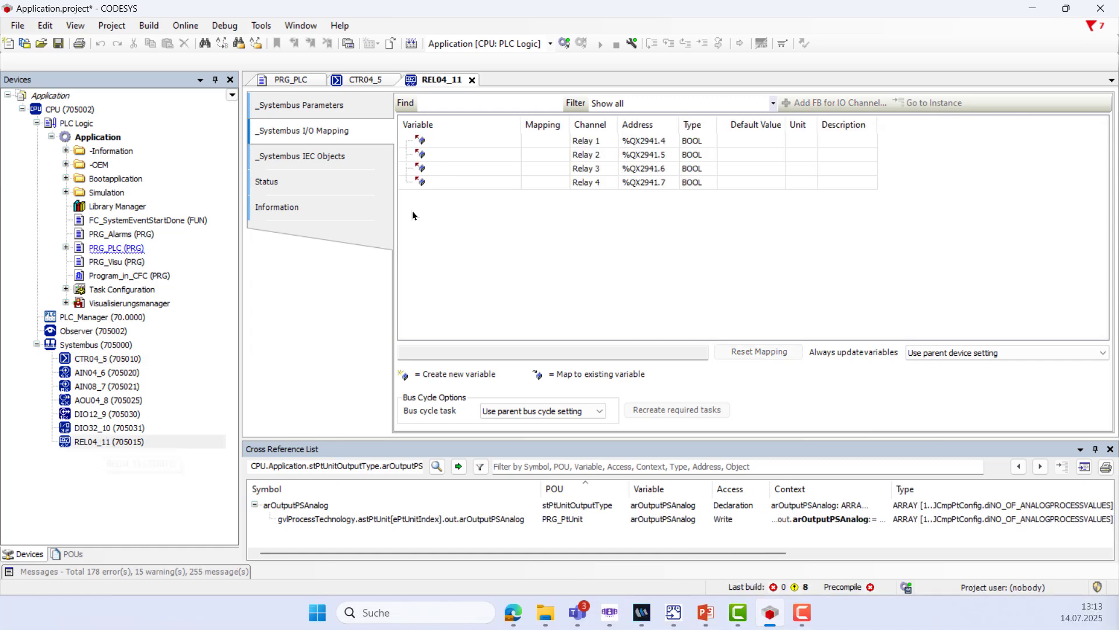
Set Relay 1's variable to Application.gvlProcessTechnology.astPtUnit[1].out.axOutputDigital[1]
double_click(447, 140)
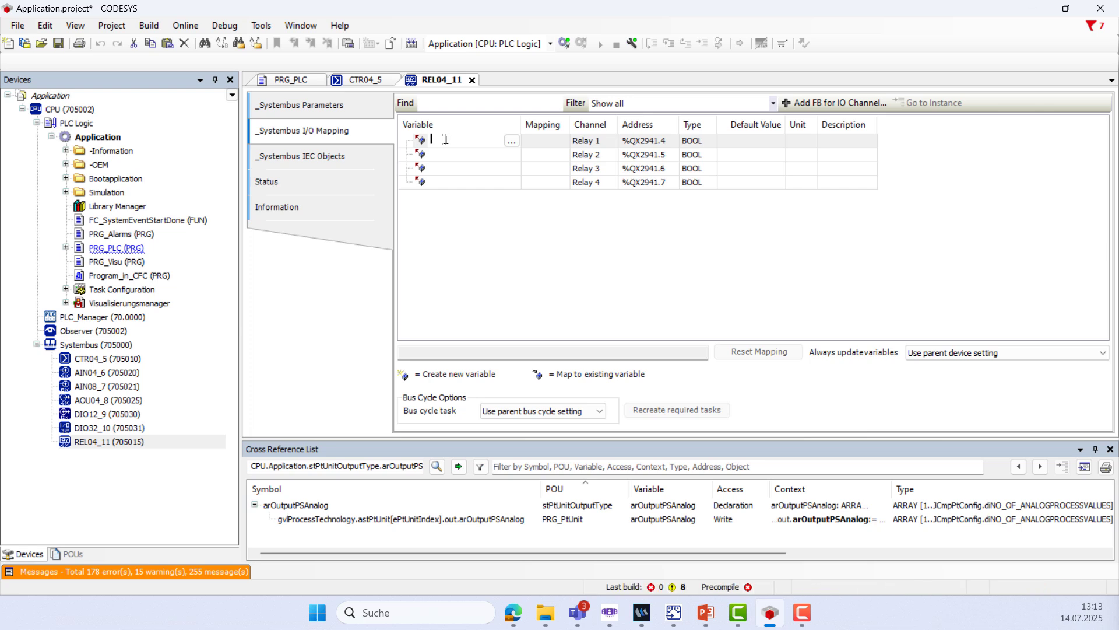
key("ctrl+v")
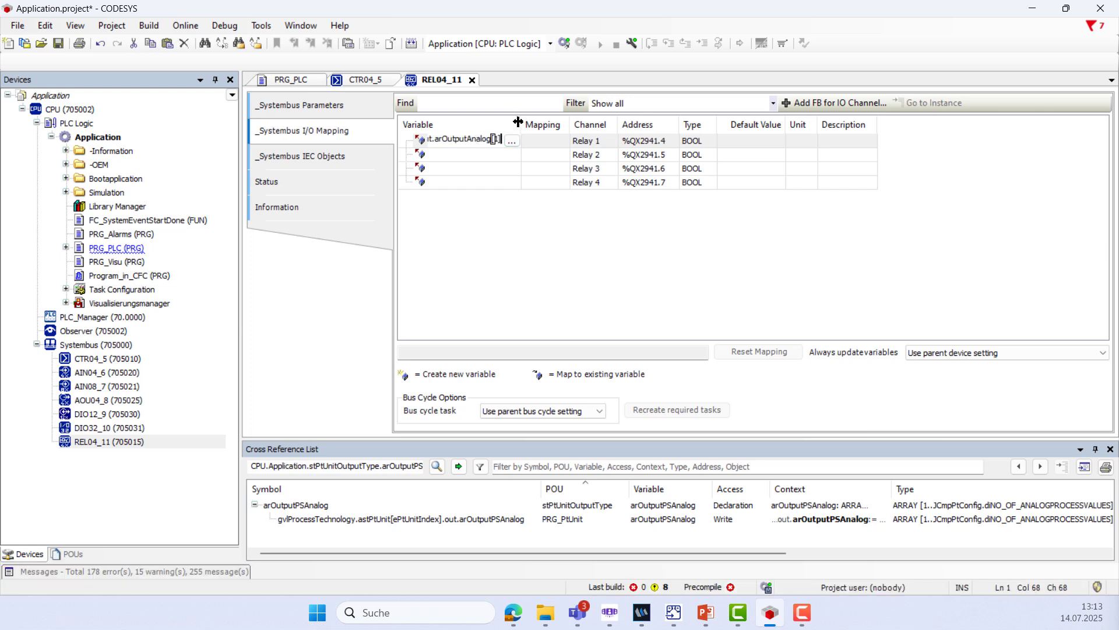
left_click_drag(521, 125, 699, 130)
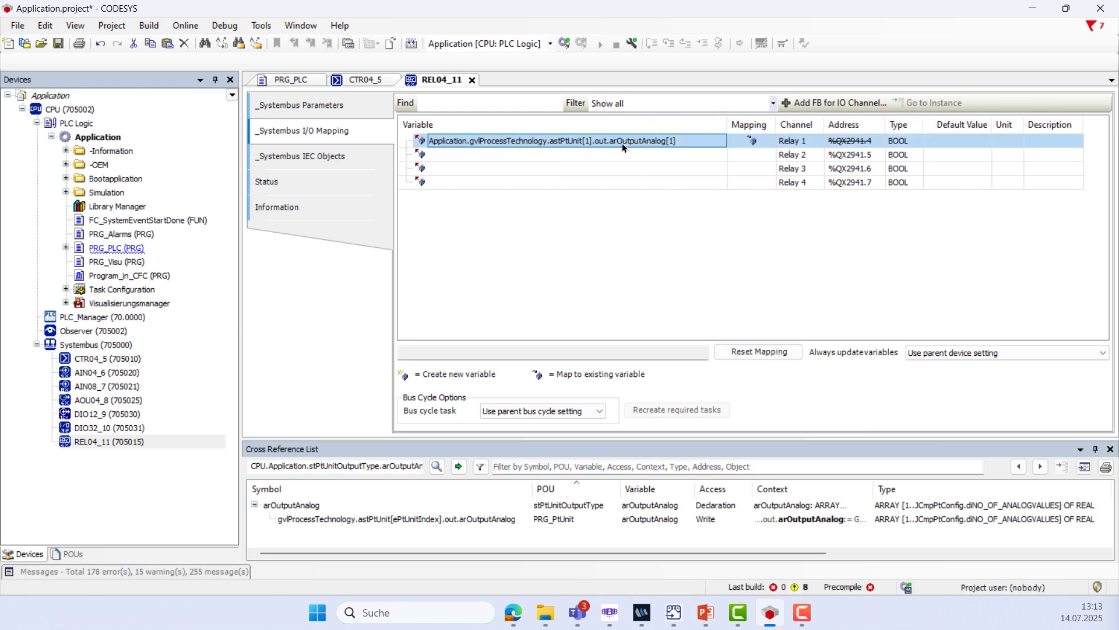
left_click(621, 142)
key("End")
key("BackSpace")
key("BackSpace")
key("BackSpace")
key("BackSpace")
key("BackSpace")
key("BackSpace")
key("BackSpace")
key("BackSpace")
key("BackSpace")
key("BackSpace")
key("BackSpace")
key("BackSpace")
key("BackSpace")
key("BackSpace")
key("BackSpace")
key("BackSpace")
key("BackSpace")
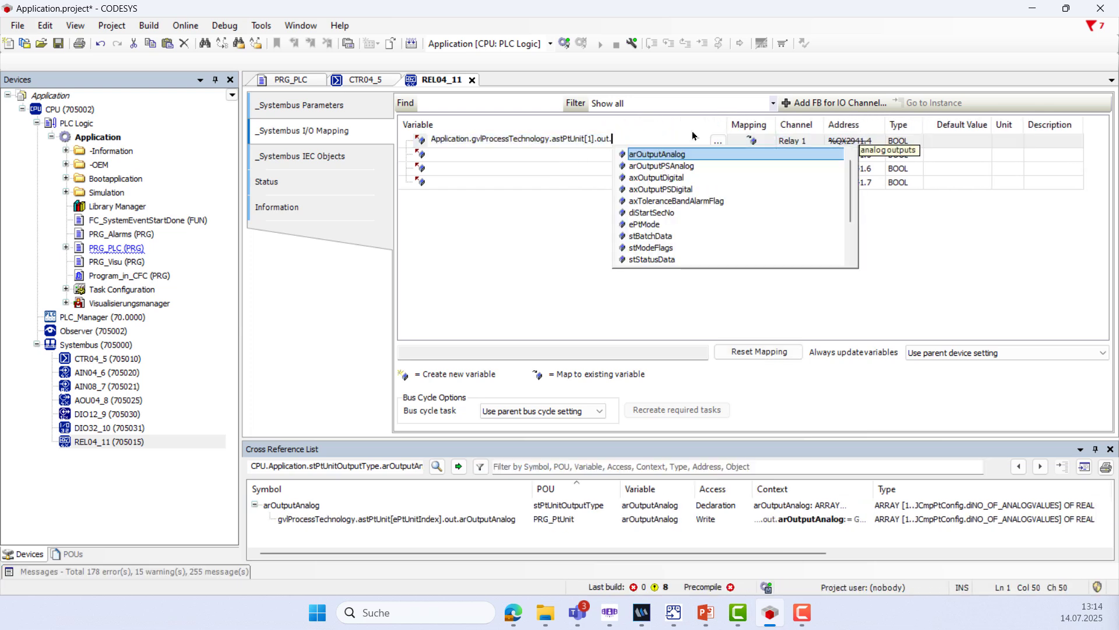
double_click(680, 181)
type("[1]")
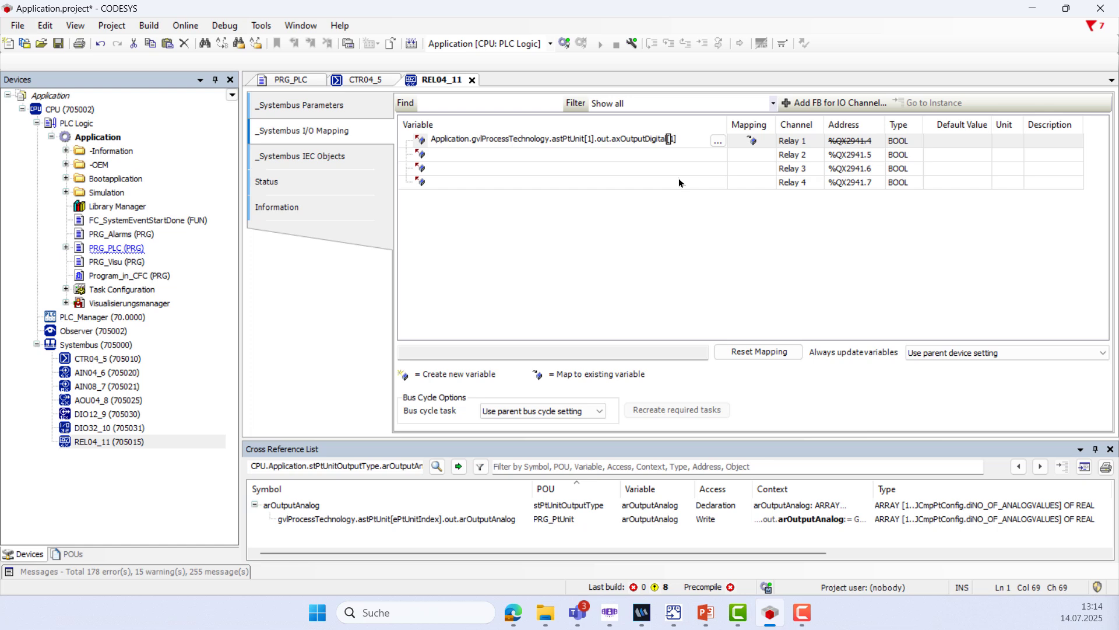
Generate code, check the build messages, and log in to the controller with download
left_click(149, 26)
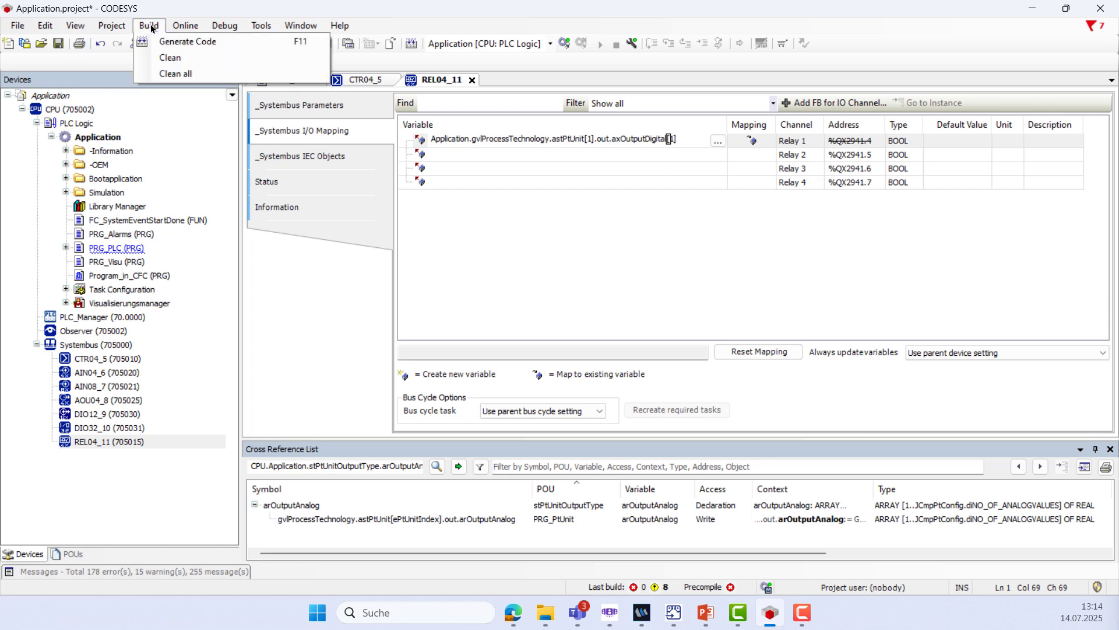
left_click(174, 42)
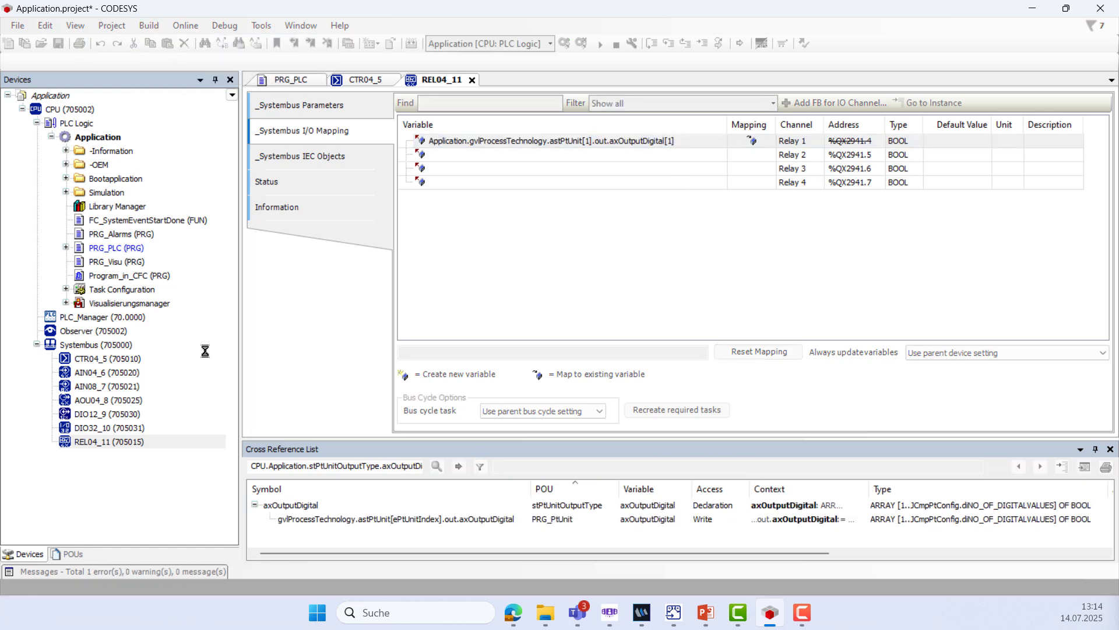
left_click(201, 576)
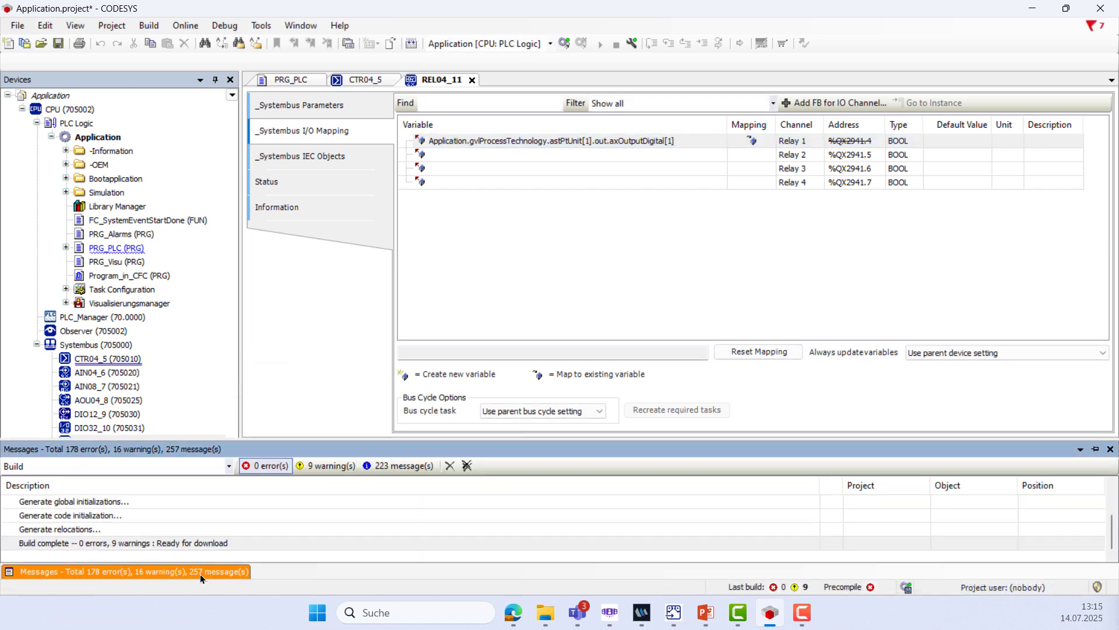
left_click(194, 29)
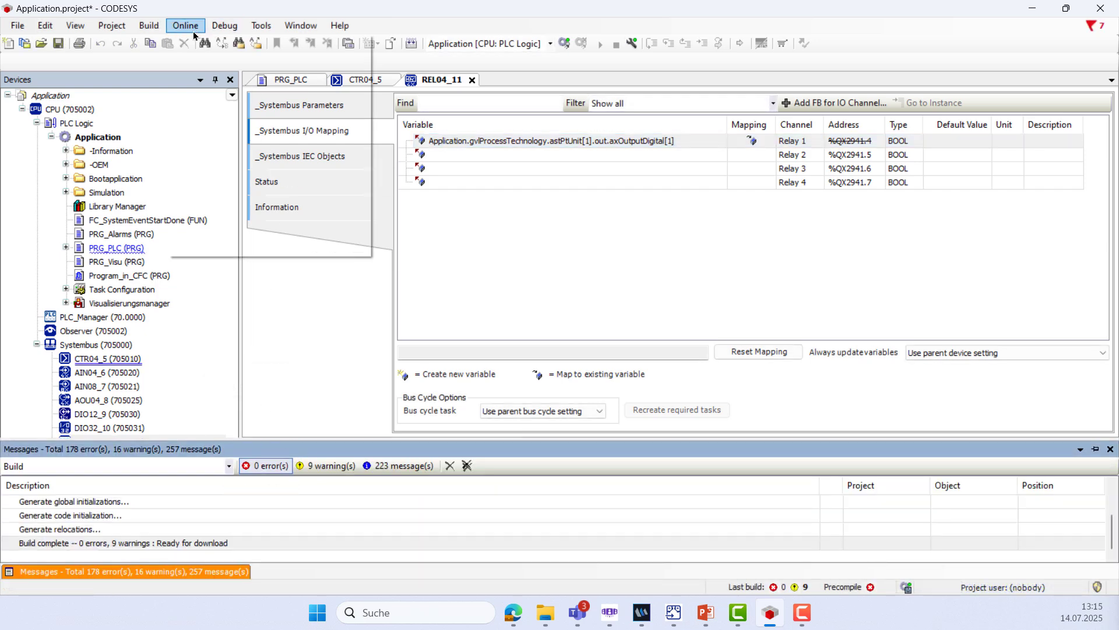
left_click(201, 40)
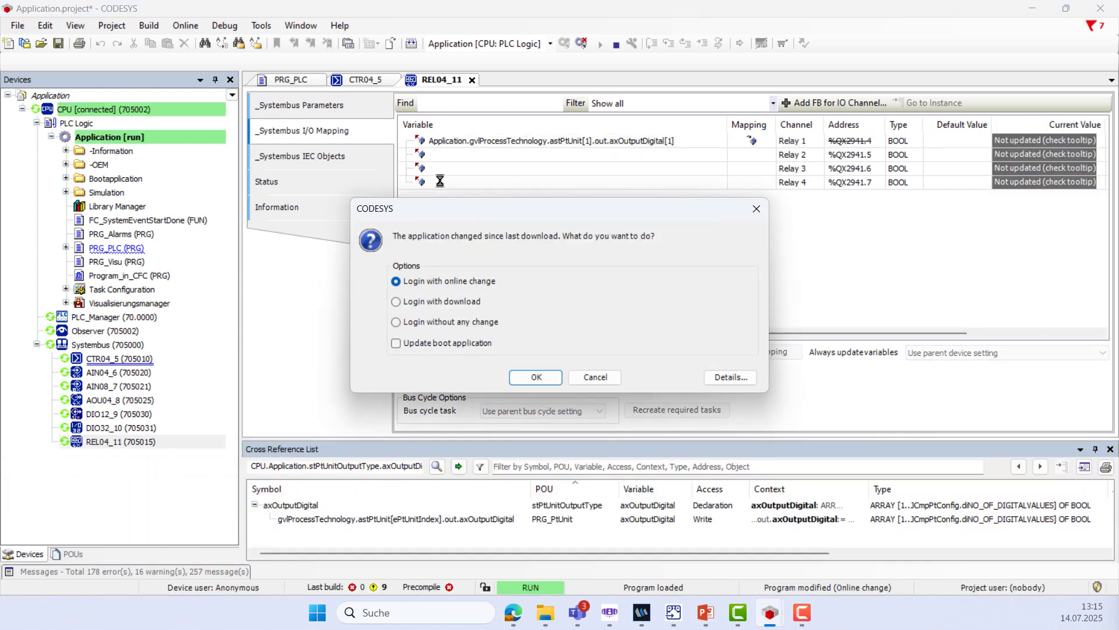
left_click(443, 300)
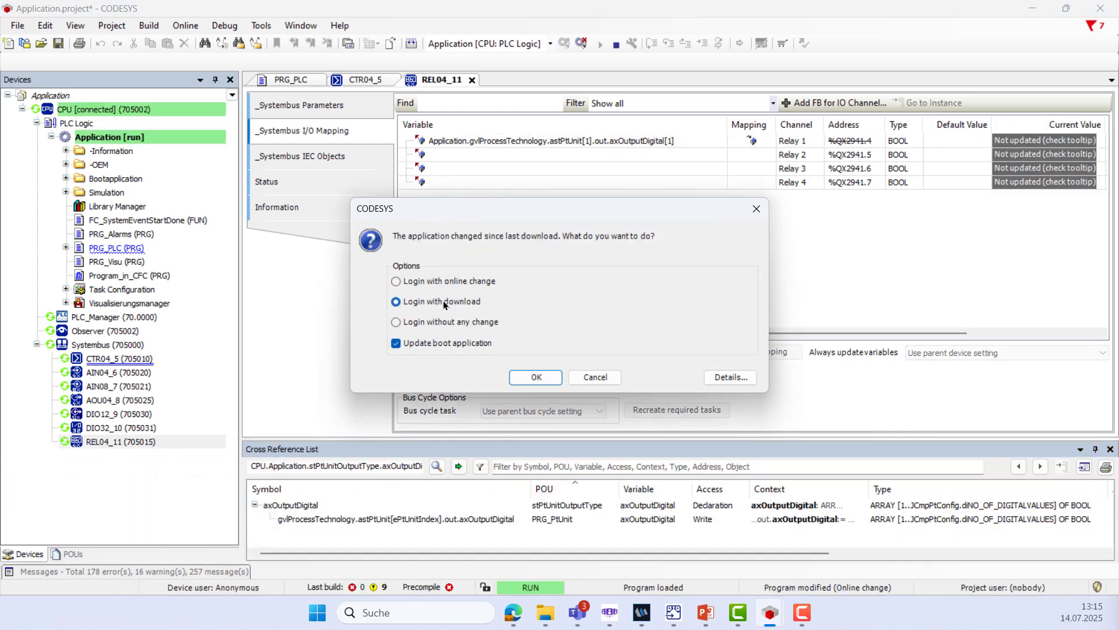
left_click(545, 377)
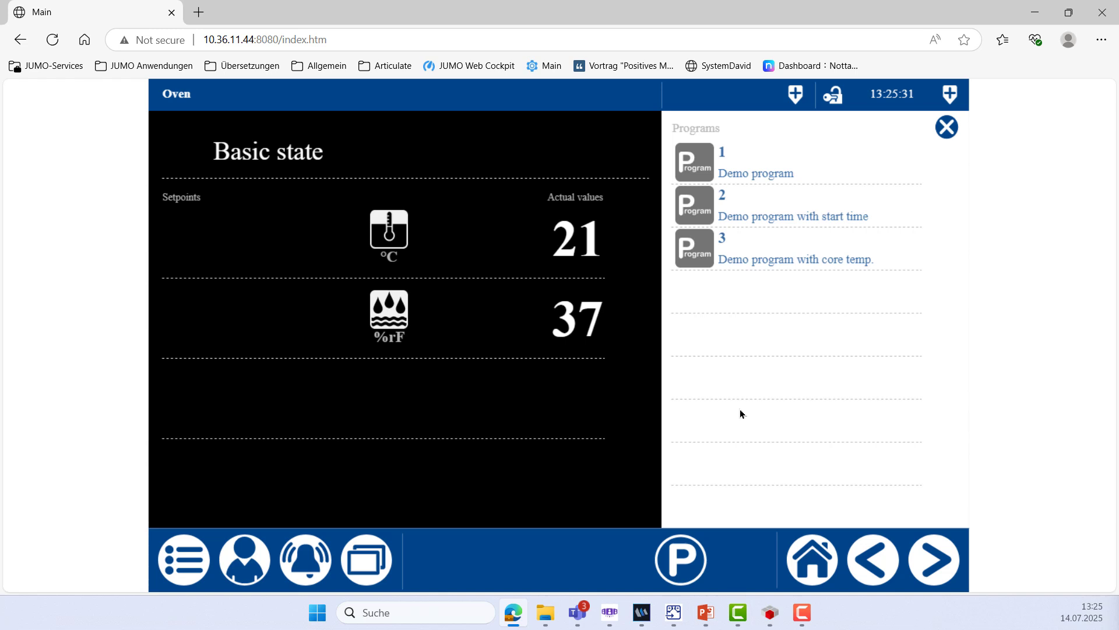
Select process step 2 'Heating and humidification' and set its duration to 1:00:00
left_click(672, 567)
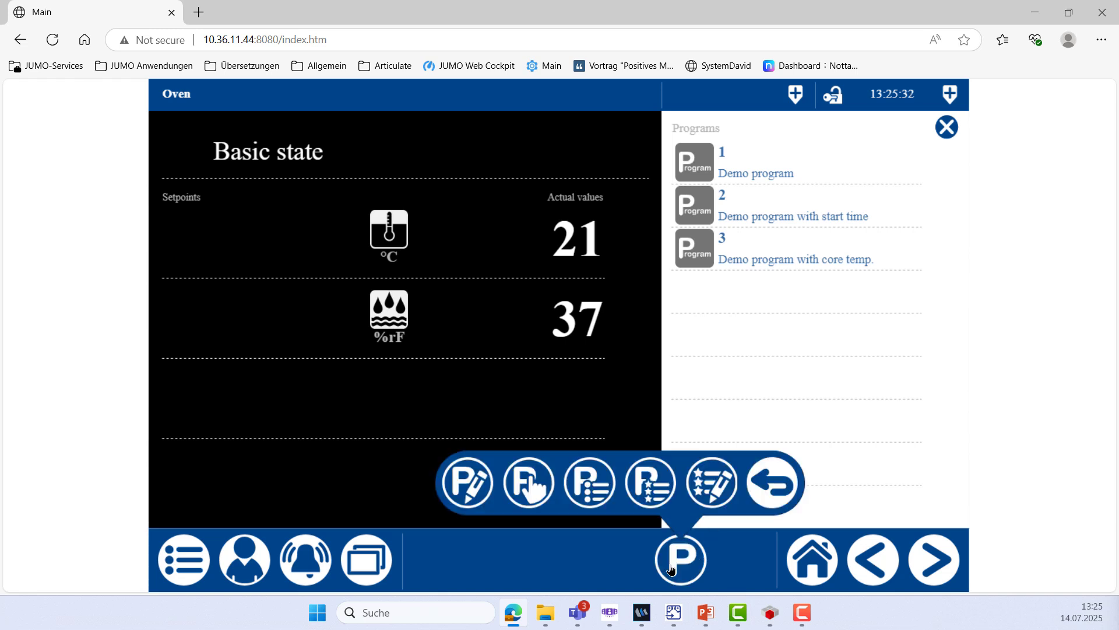
left_click(539, 492)
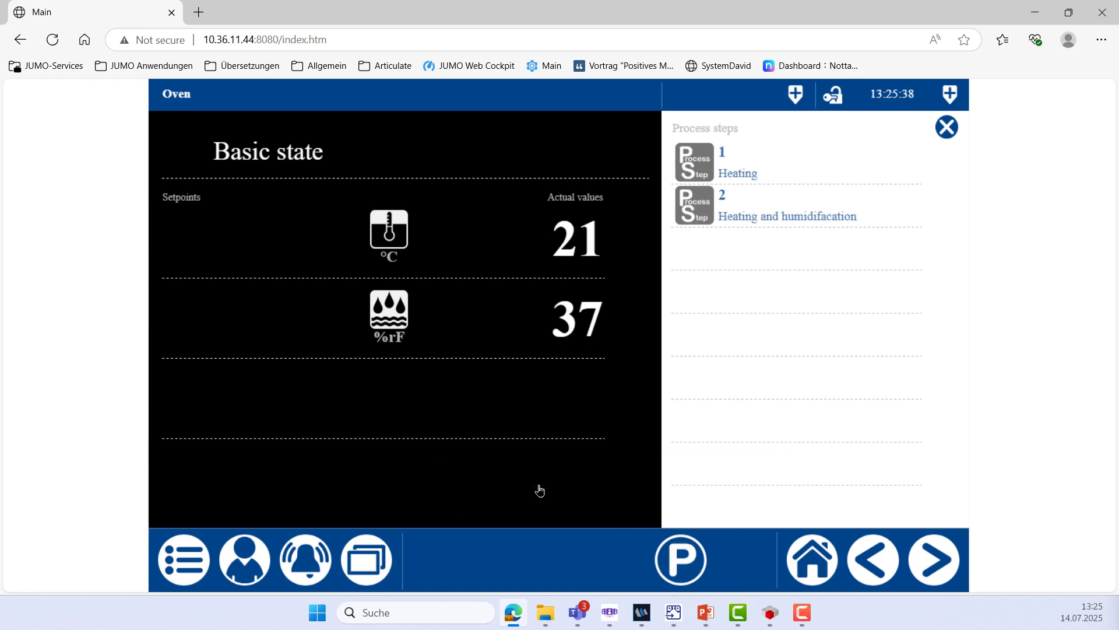
left_click(756, 213)
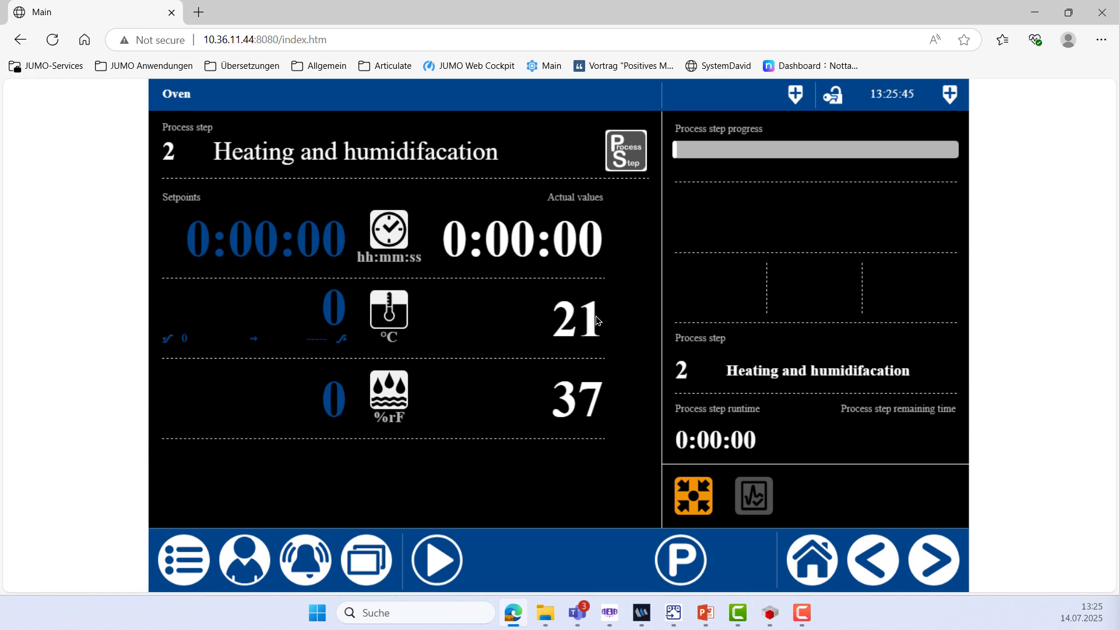
left_click(261, 239)
left_click(547, 357)
left_click(779, 487)
Set the step's temperature setpoint to 150 °C and humidity setpoint to 80 %rF
left_click(336, 309)
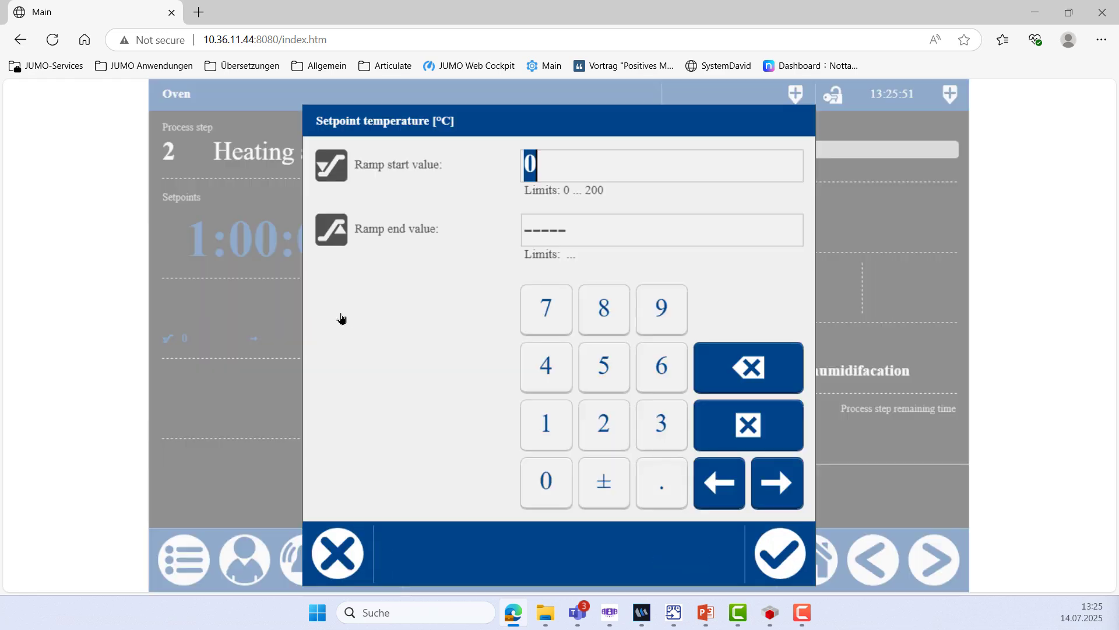
left_click(546, 422)
left_click(604, 367)
left_click(545, 480)
left_click(780, 552)
left_click(320, 408)
left_click(604, 308)
left_click(545, 480)
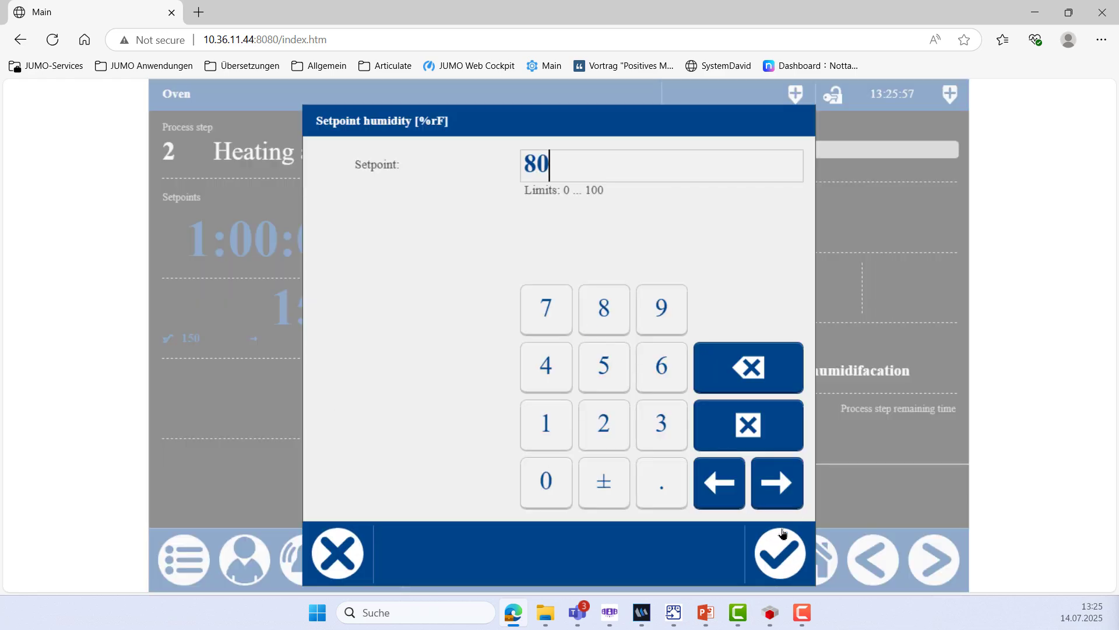
left_click(787, 548)
Start the process step and view Controller 1's Temp.-Chamber and Hum.-Chamber values
left_click(439, 572)
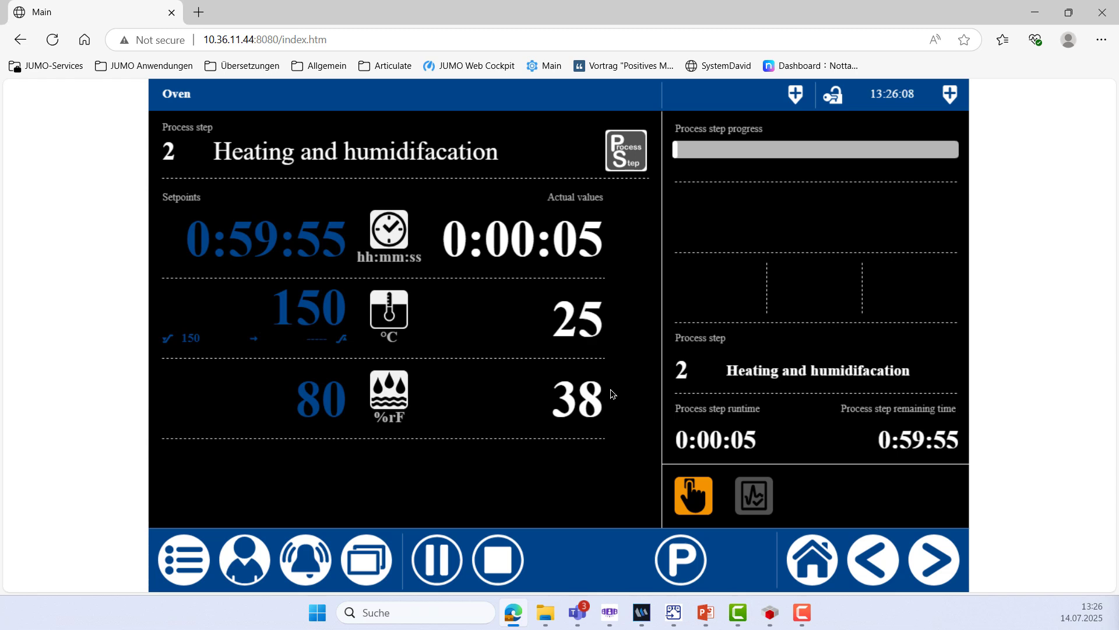
left_click(385, 565)
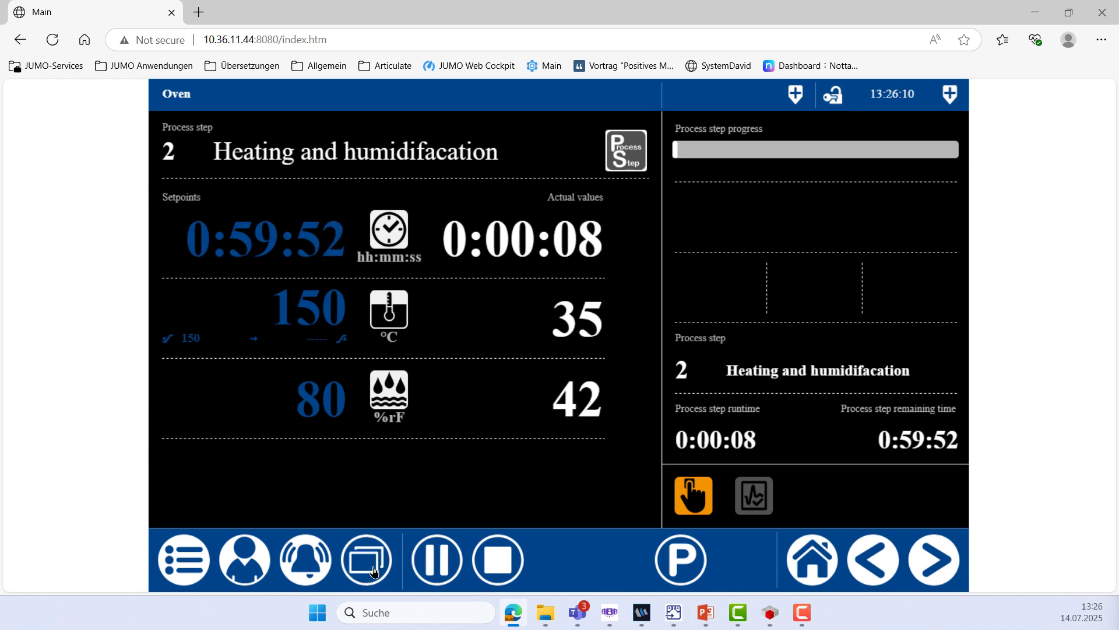
left_click(232, 181)
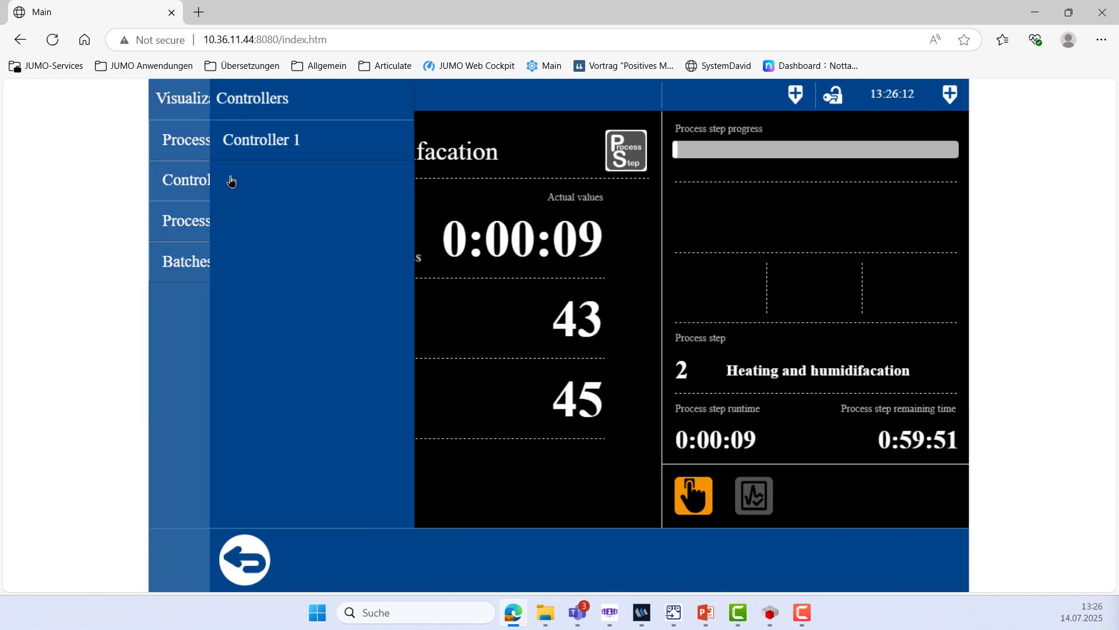
left_click(279, 143)
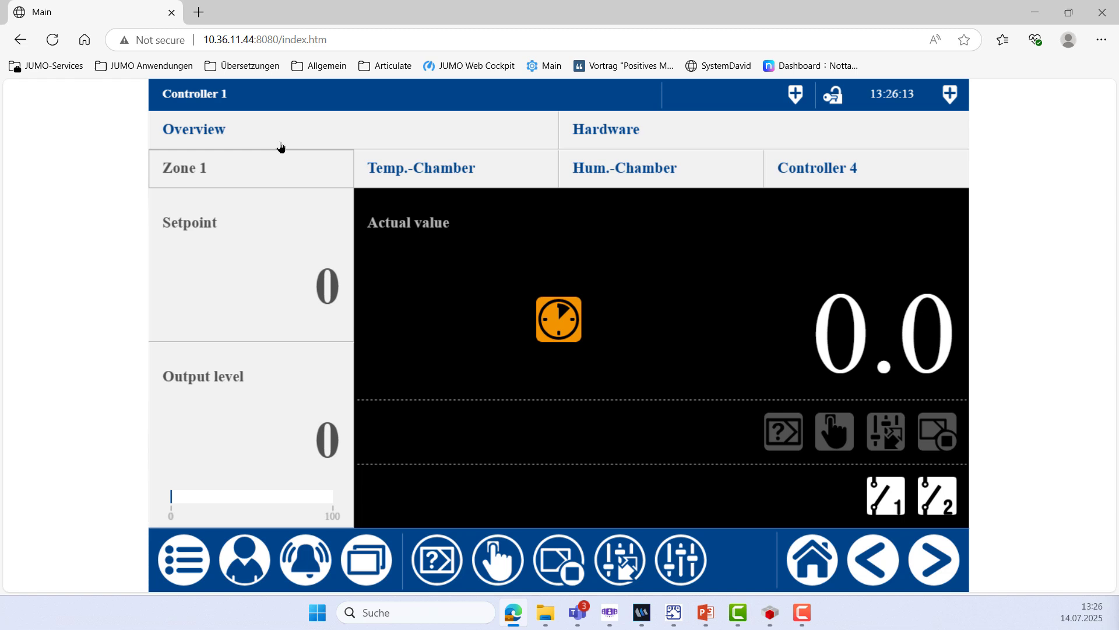
left_click(452, 183)
left_click(644, 180)
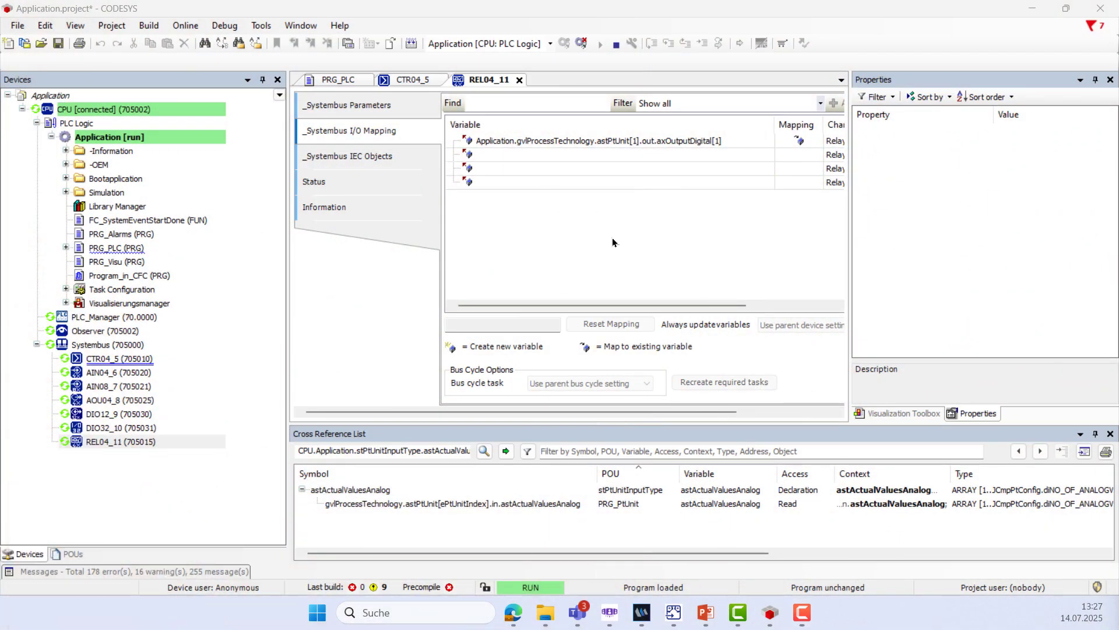
Log out of the controller, close CODESYS, accept the data transfer, and return to the browser
left_click(187, 26)
left_click(205, 58)
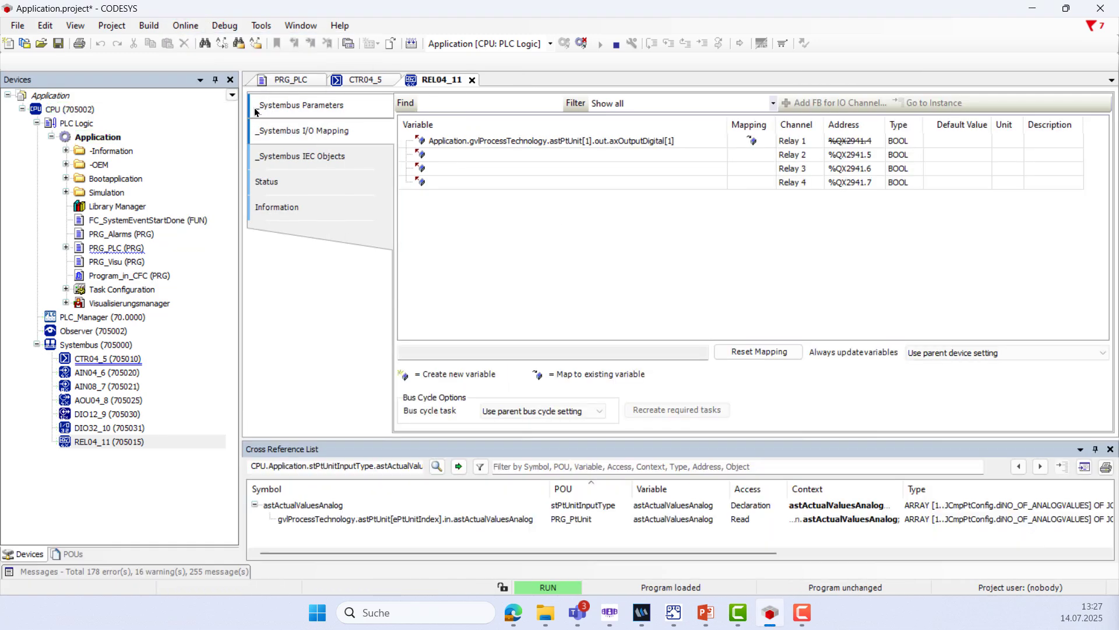
left_click(1100, 8)
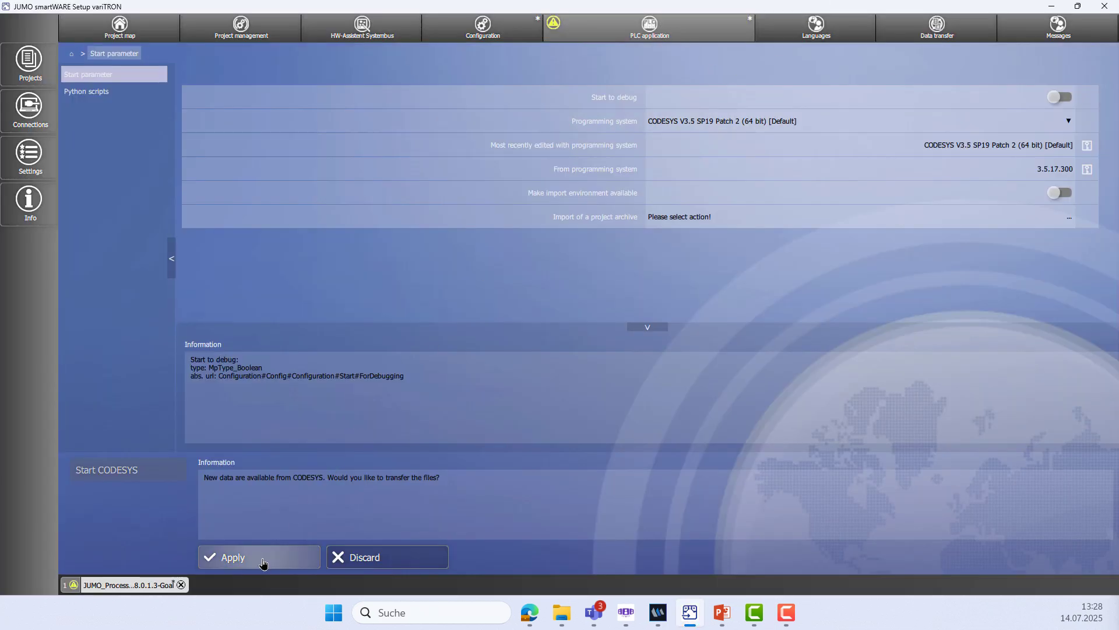
left_click(265, 561)
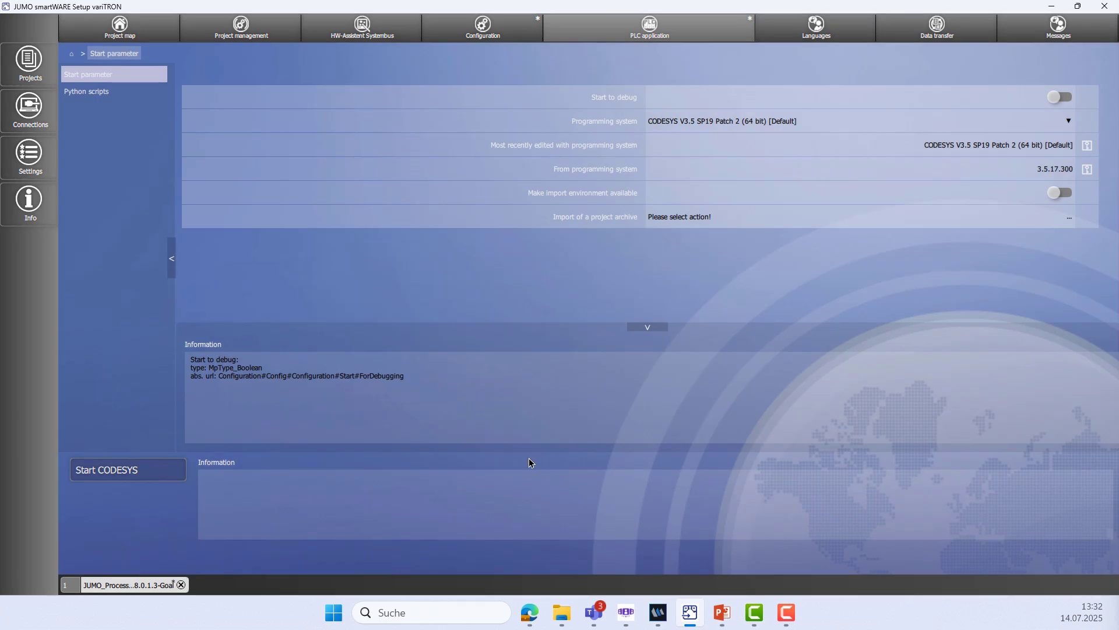
left_click(535, 613)
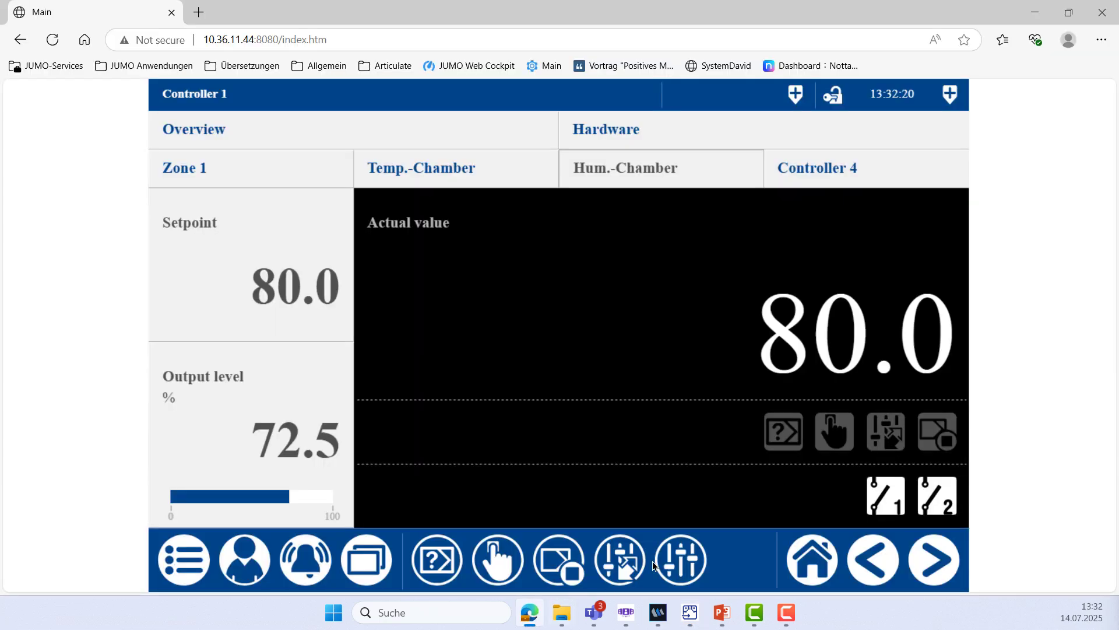
Return to the process-step overview and abort the running oven program
left_click(805, 558)
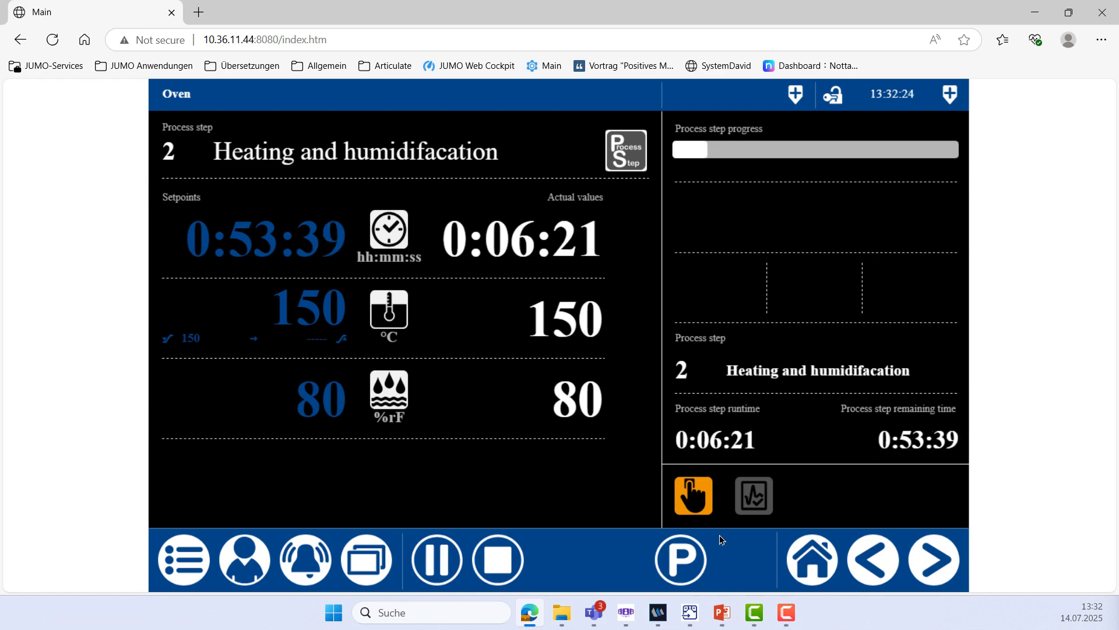
left_click(519, 561)
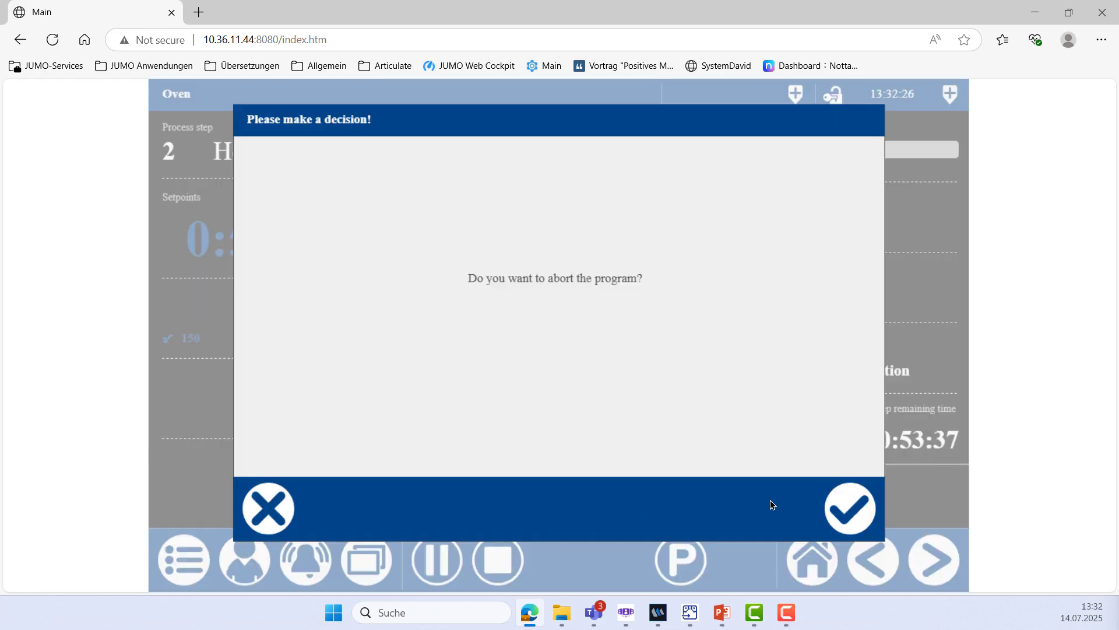
left_click(844, 514)
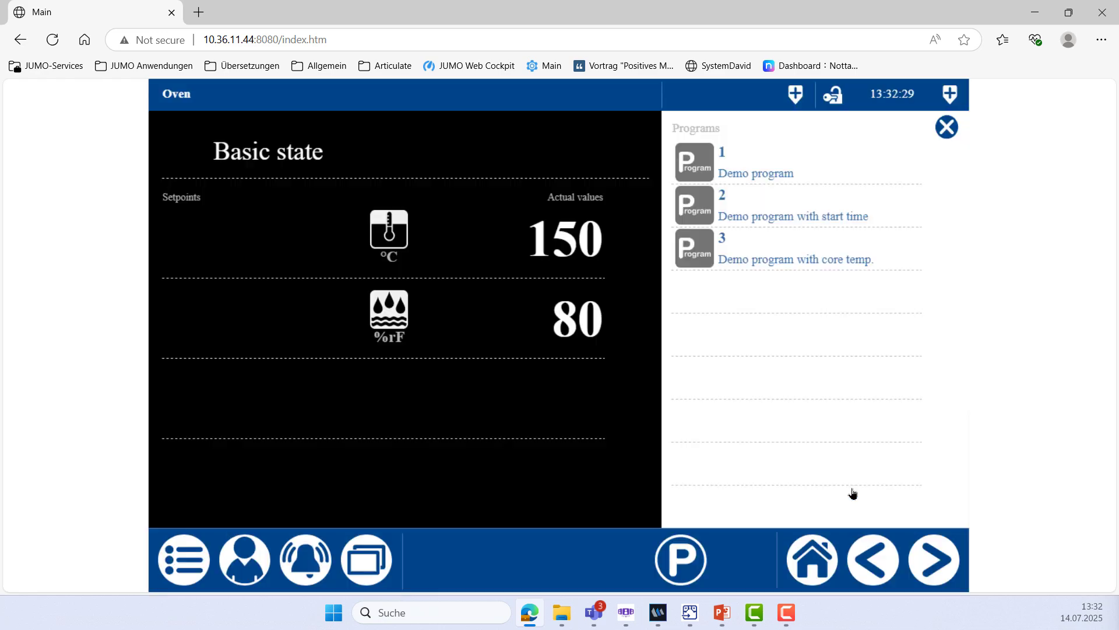
Open the program editor and enter the login username
left_click(680, 566)
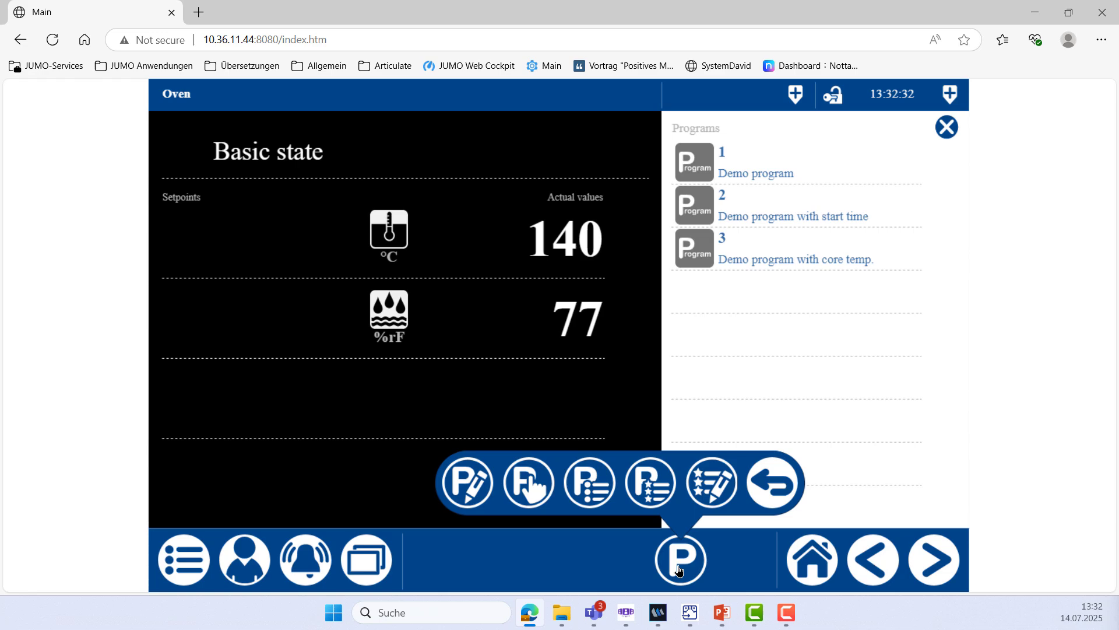
left_click(461, 494)
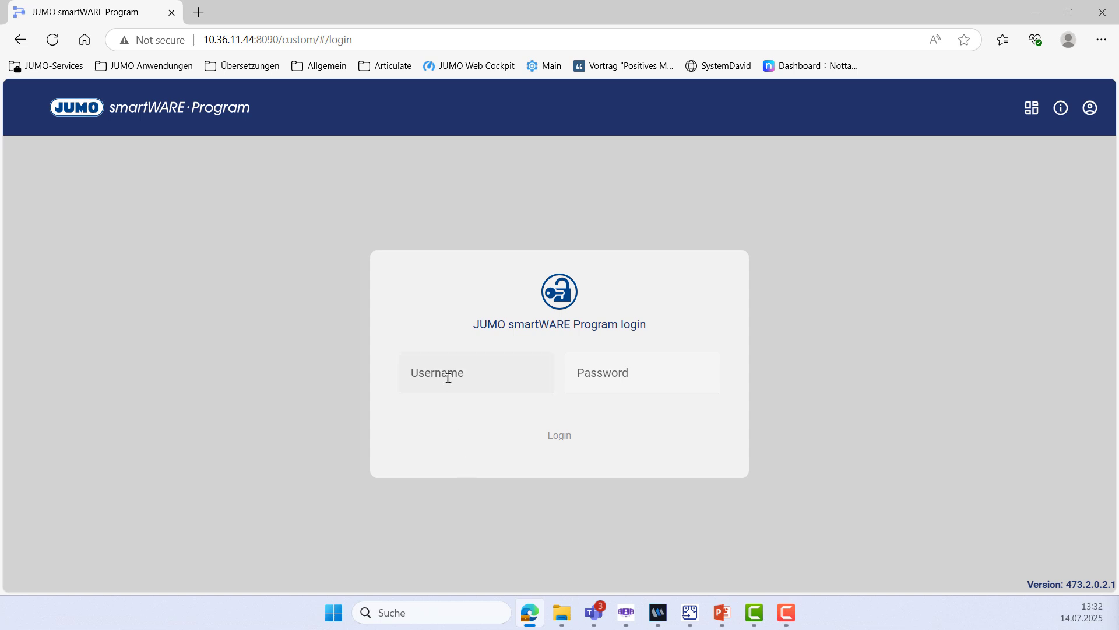
left_click(450, 378)
type("Master")
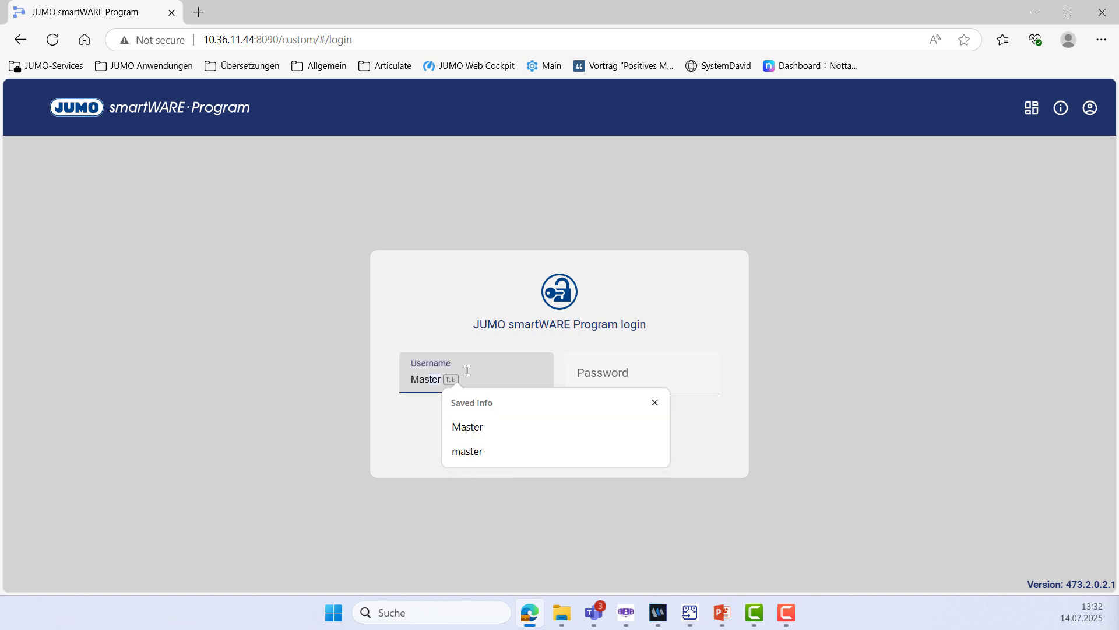
key("Tab")
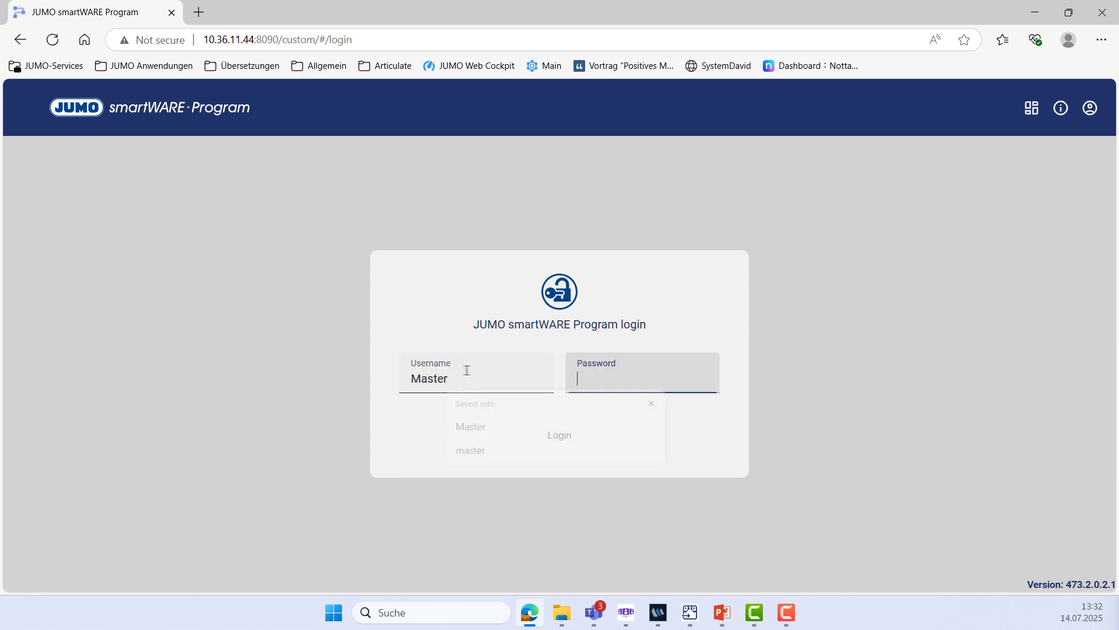
Log in with the password and delete 'Demo program with core temp.'
type("Mas")
key("Return")
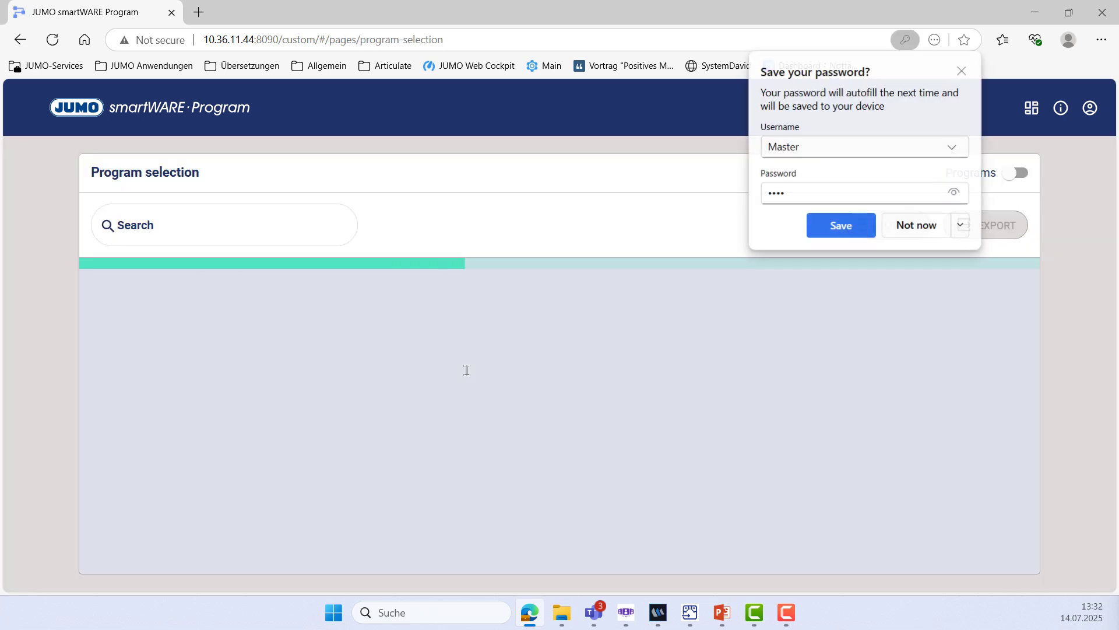
left_click(532, 287)
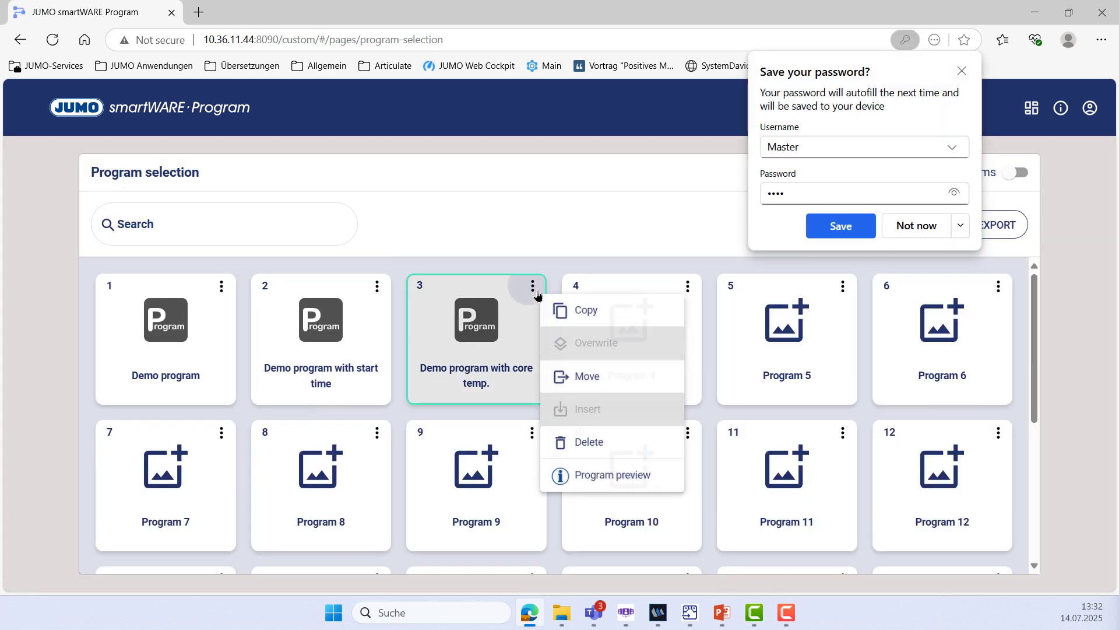
left_click(585, 445)
left_click(679, 396)
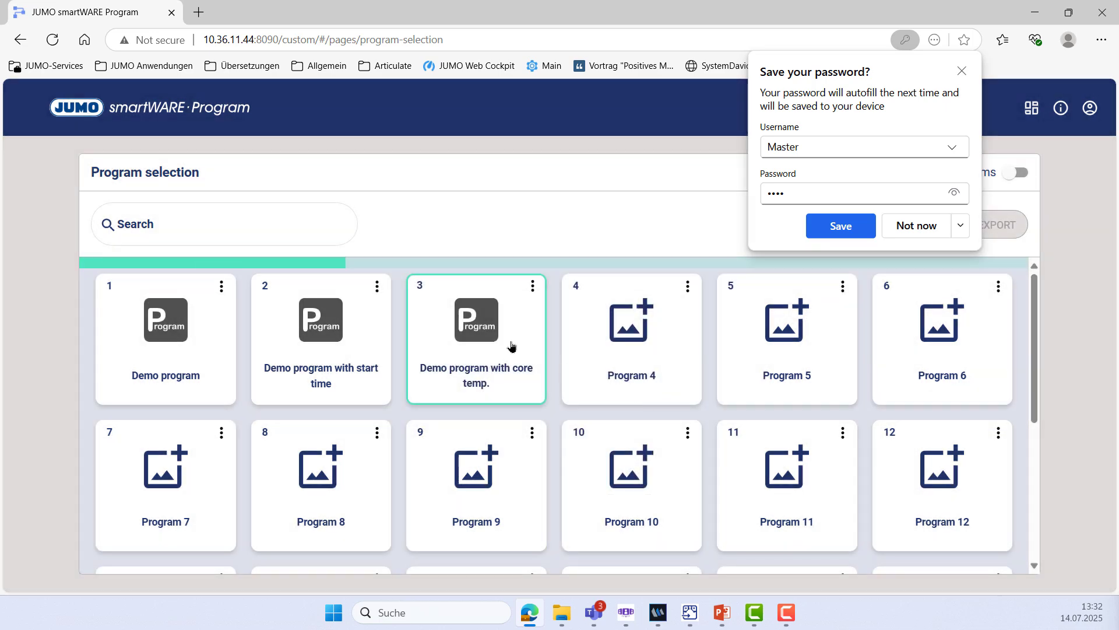
Delete 'Demo program with start time' and 'Demo program', then open empty Program 1
left_click(379, 289)
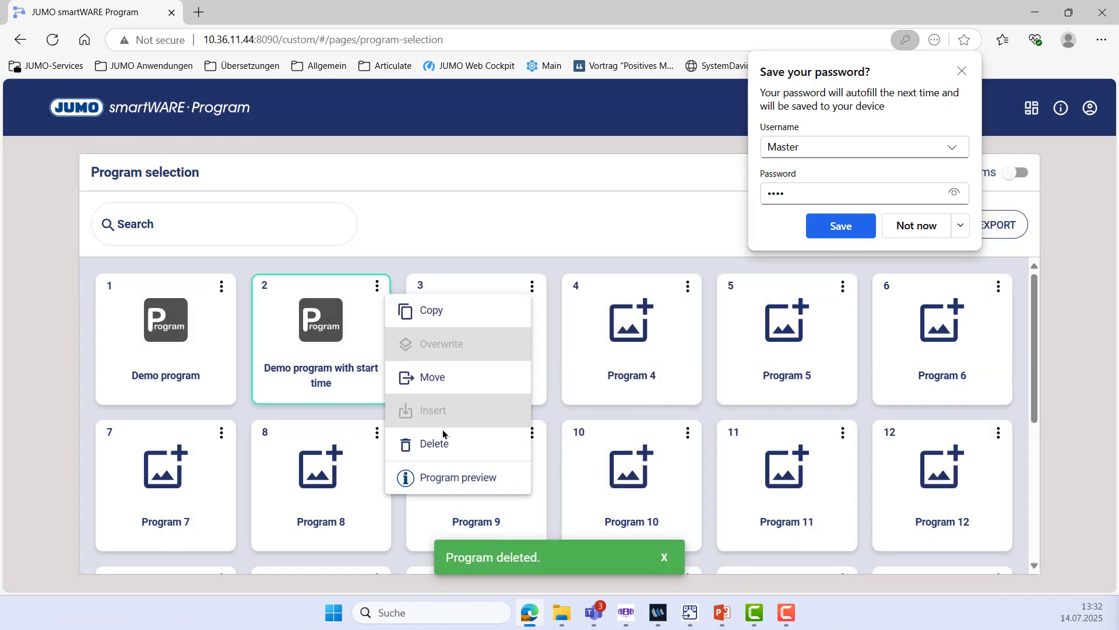
left_click(428, 445)
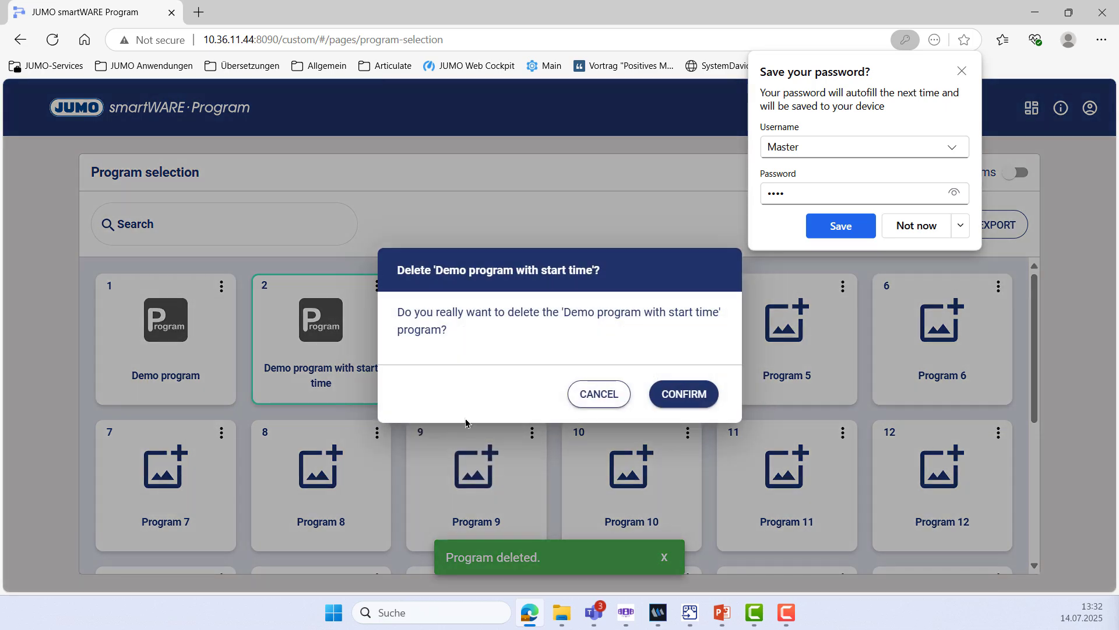
left_click(679, 405)
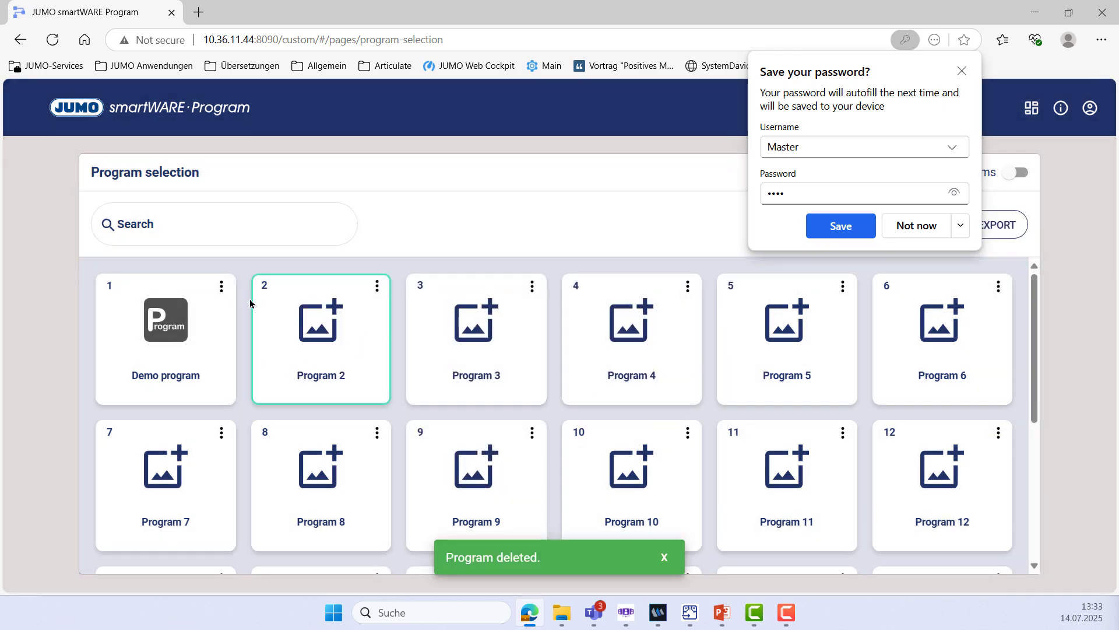
left_click(221, 287)
left_click(287, 443)
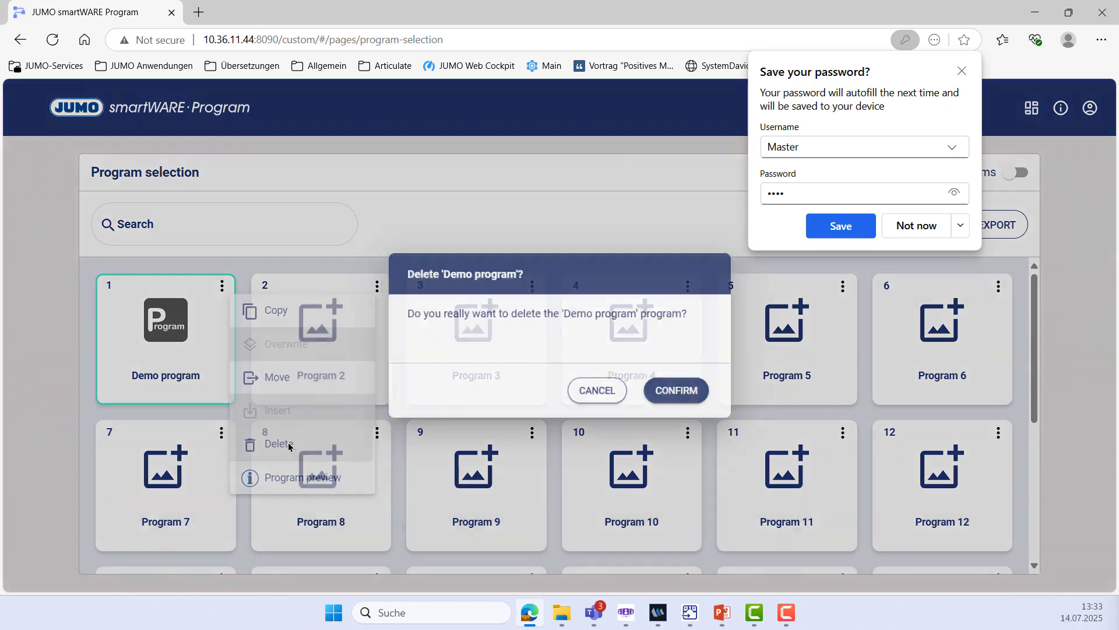
left_click(673, 398)
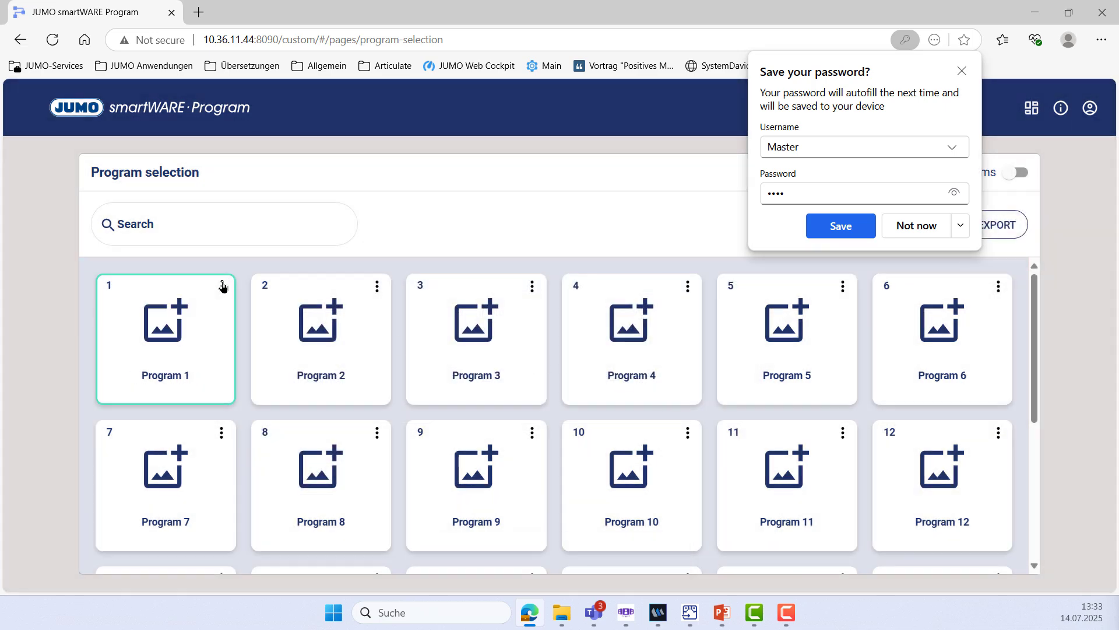
left_click(176, 323)
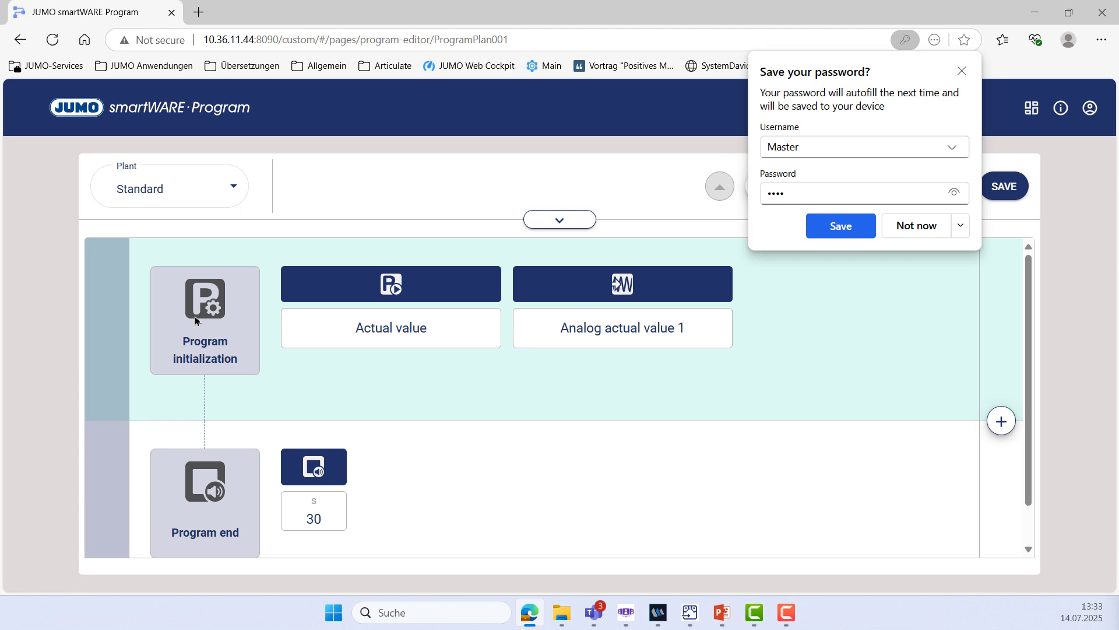
Set the program name to 'Program 1' in the program header
left_click(555, 220)
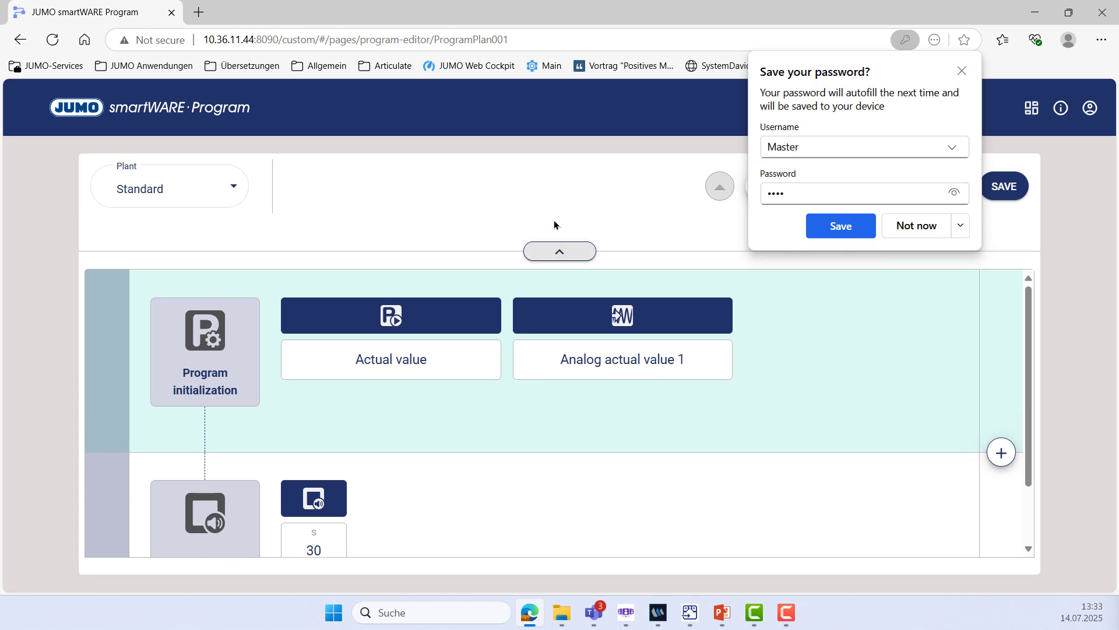
left_click(316, 257)
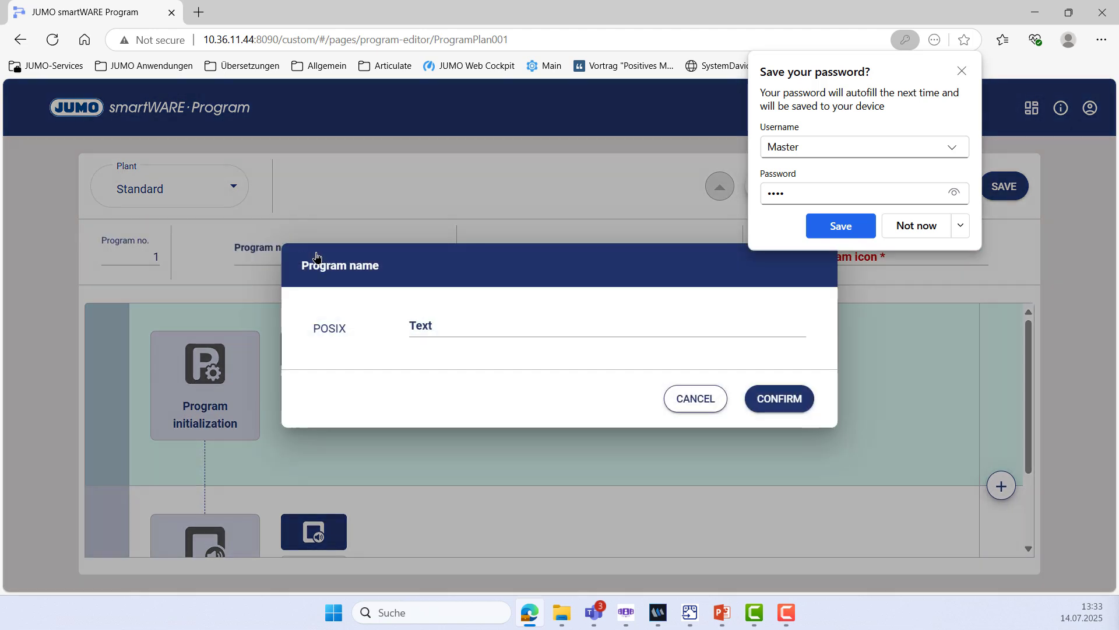
left_click(453, 324)
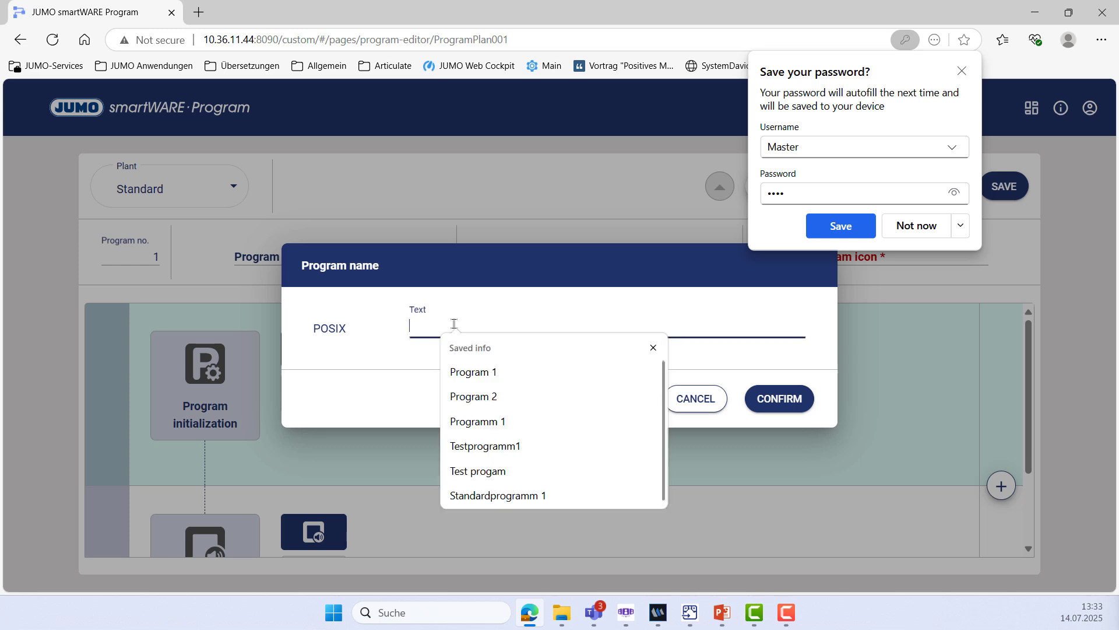
left_click(473, 372)
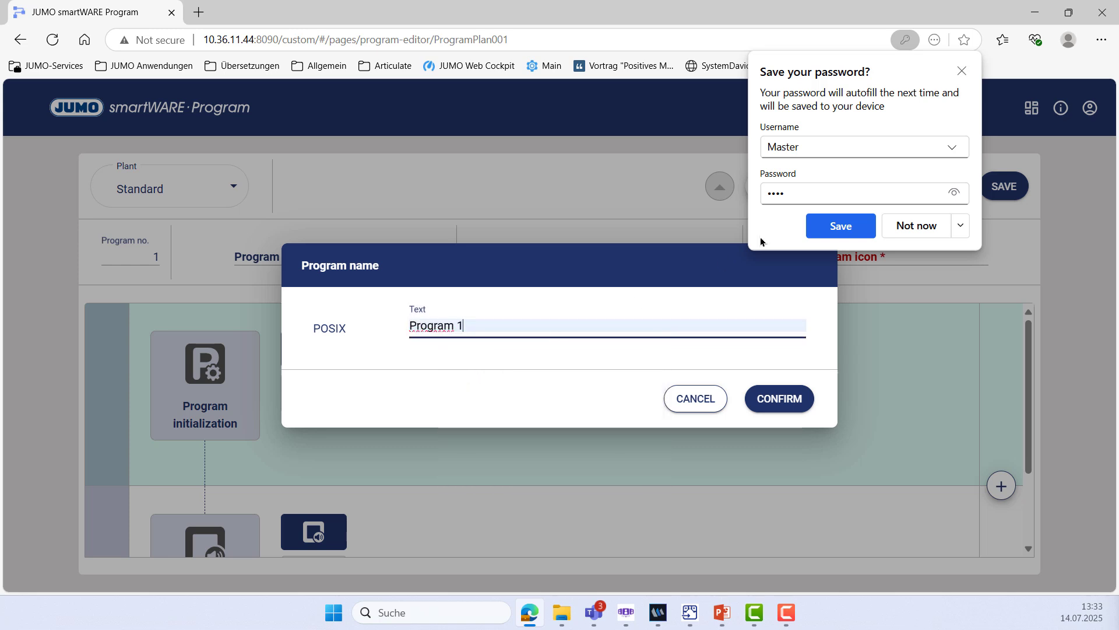
left_click(961, 72)
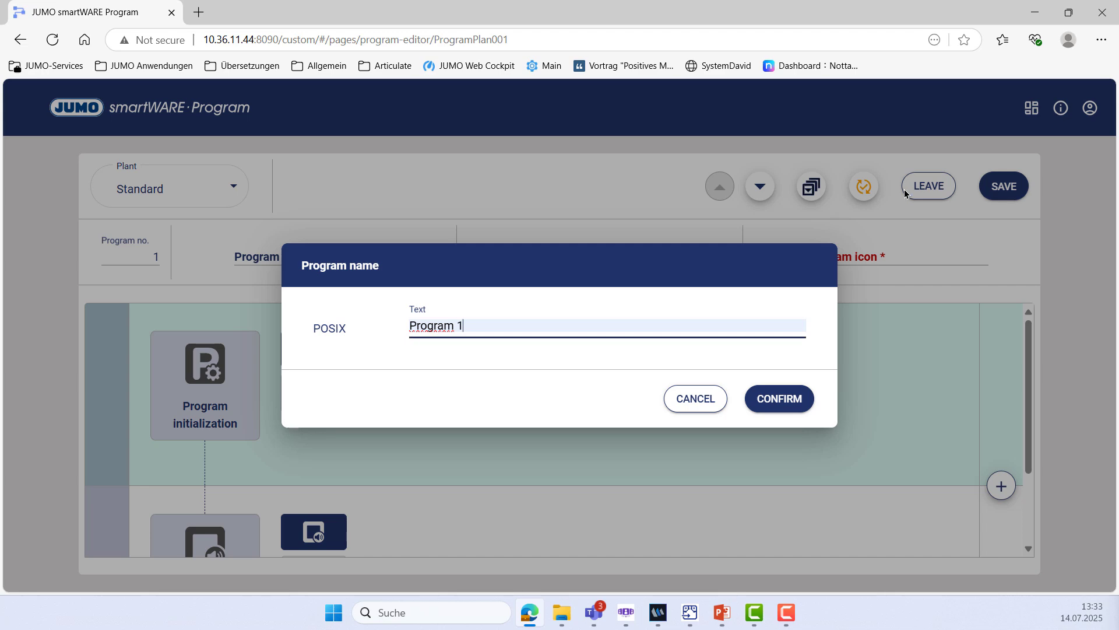
left_click(771, 404)
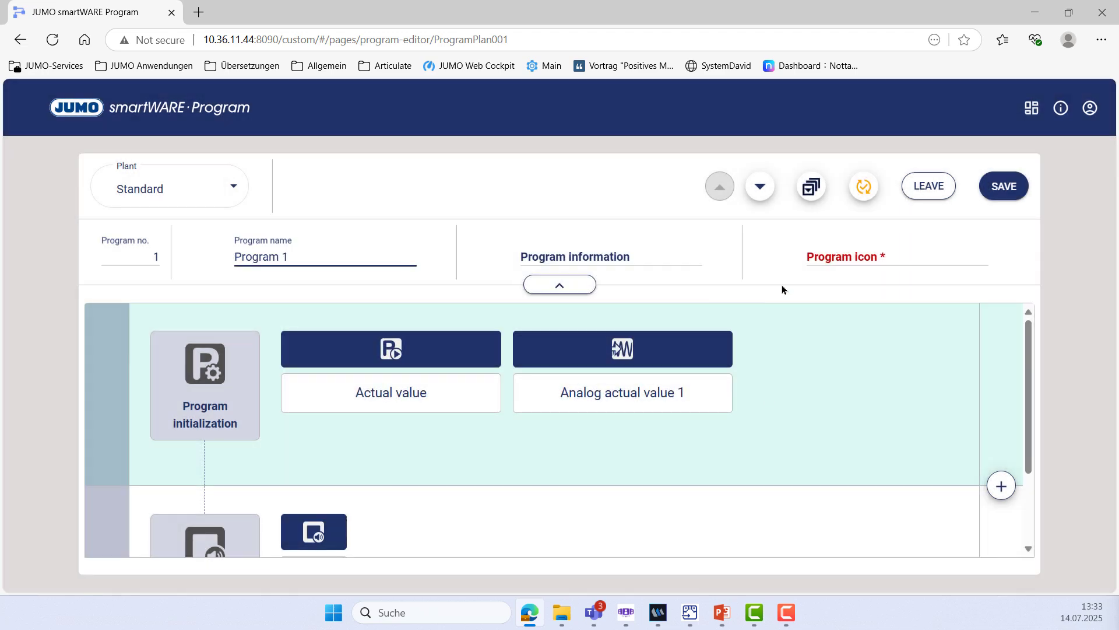
Apply the ProgramSNDG icon and keep Actual value as the start setpoint
left_click(861, 260)
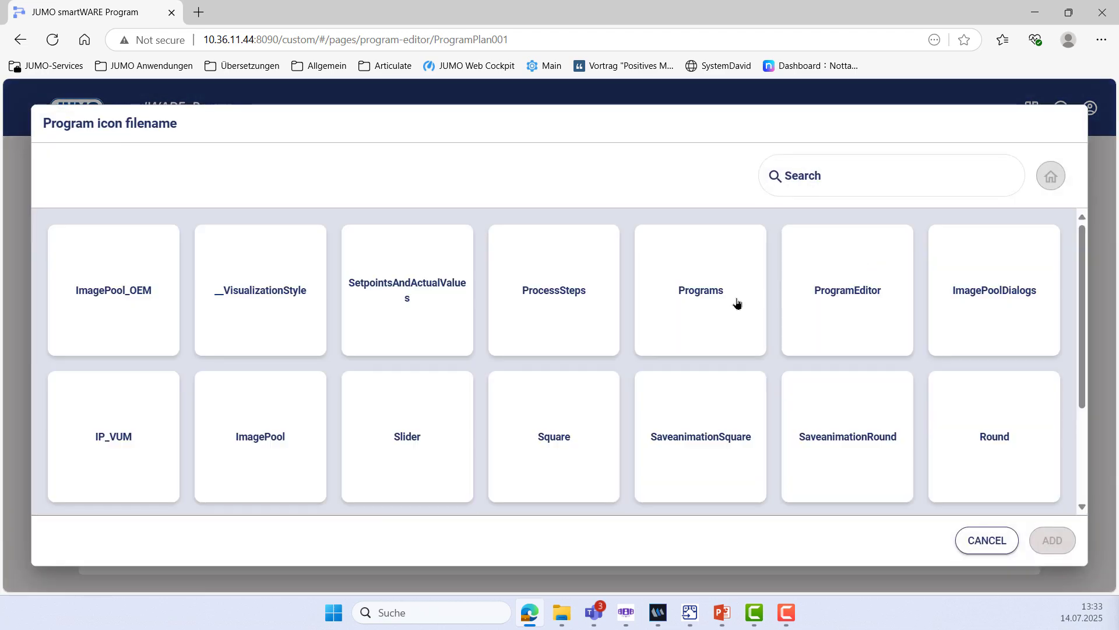
left_click(736, 303)
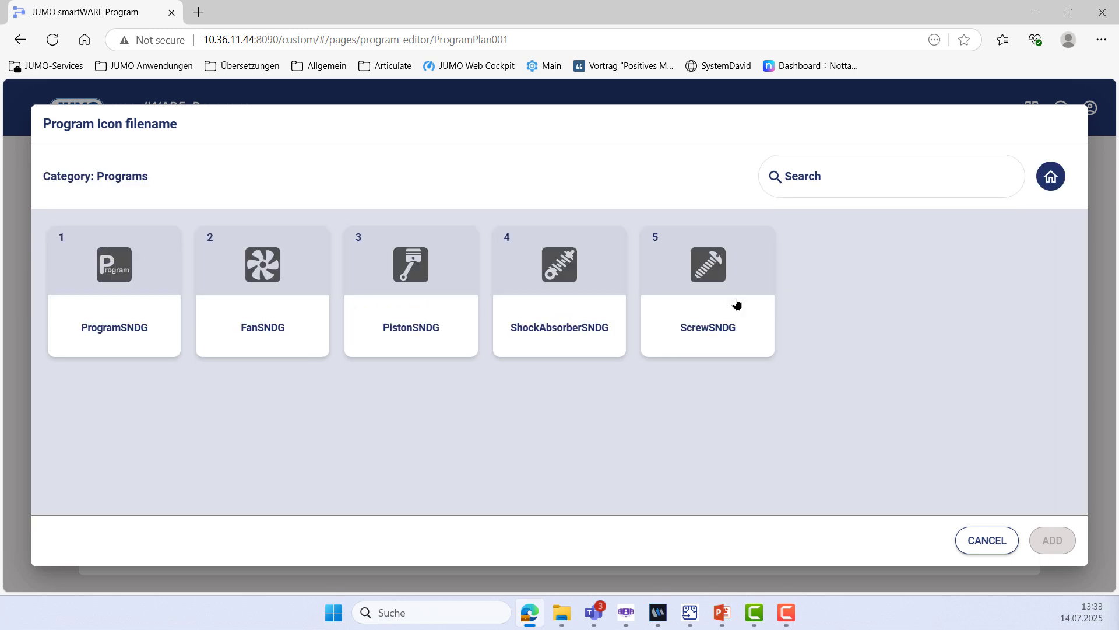
left_click(123, 275)
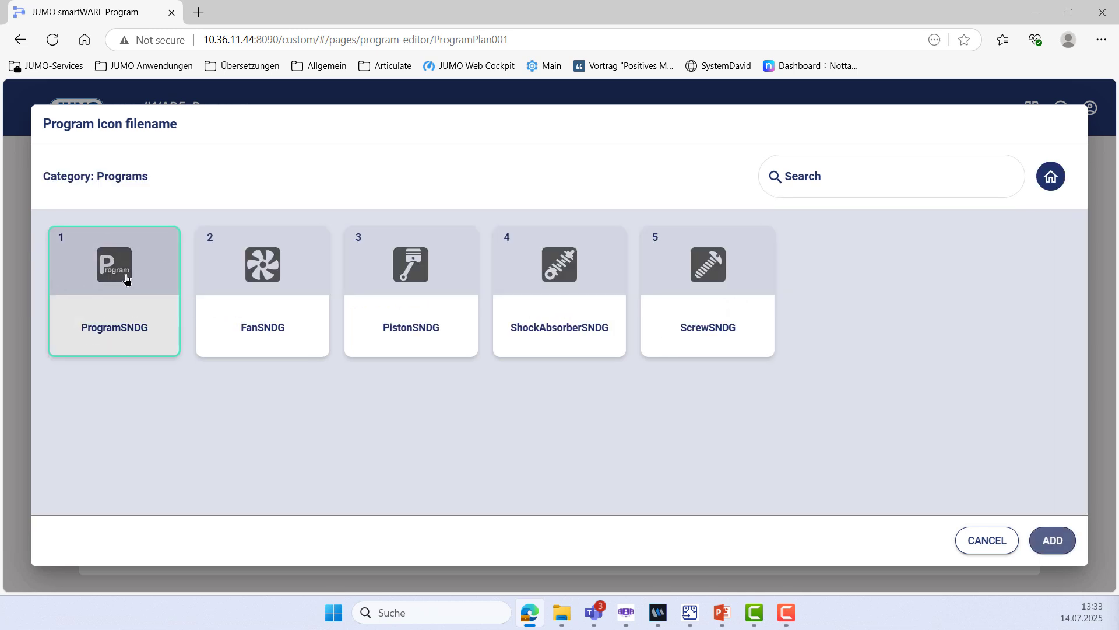
left_click(1054, 541)
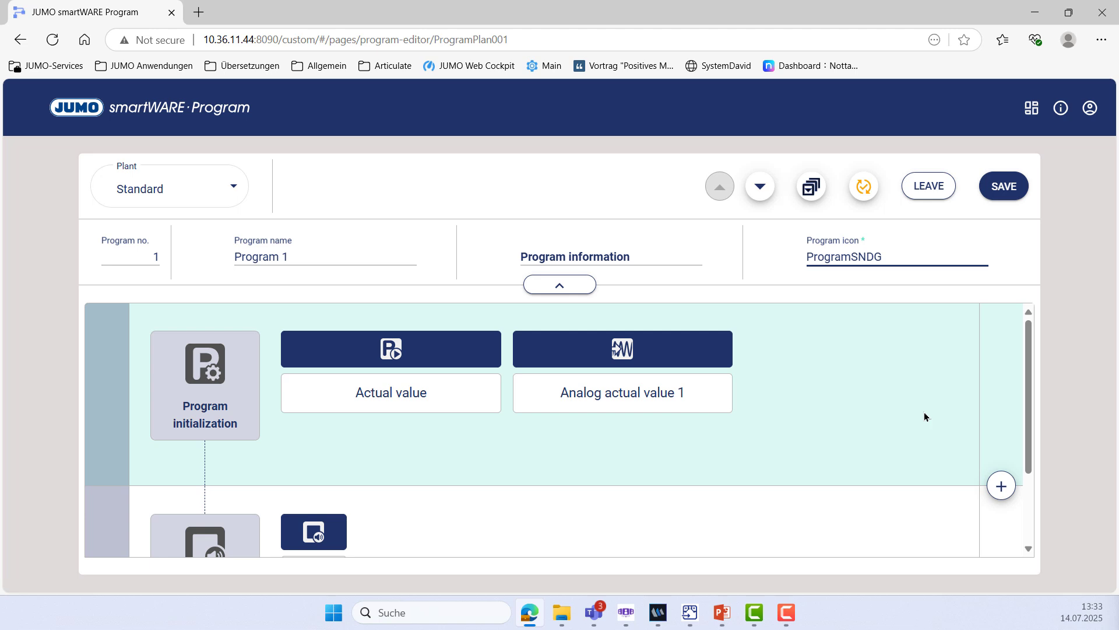
left_click(448, 393)
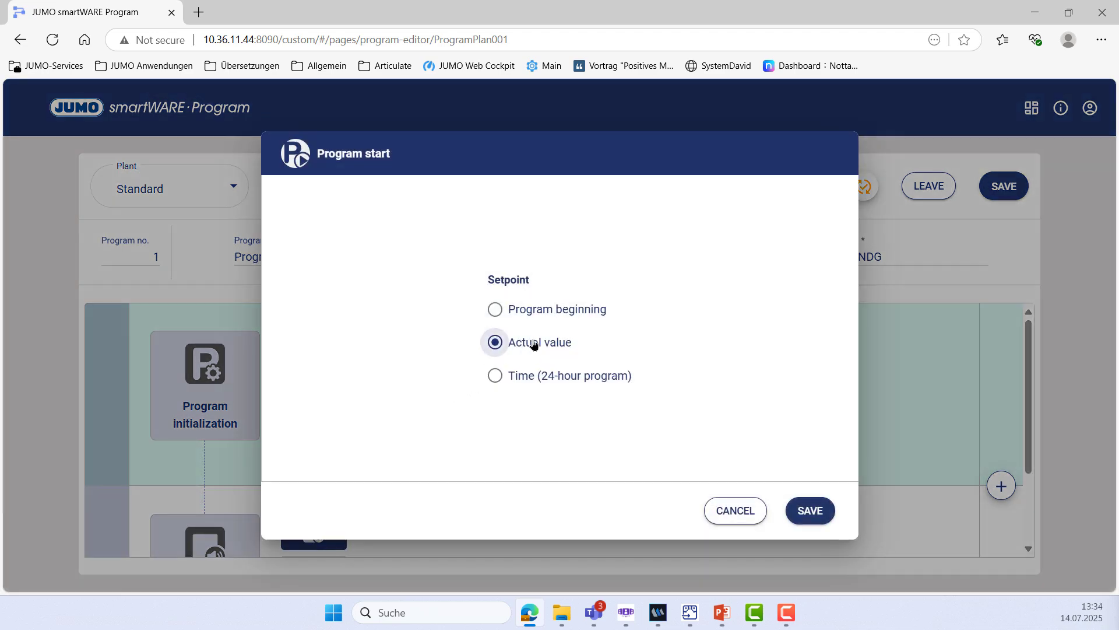
left_click(812, 526)
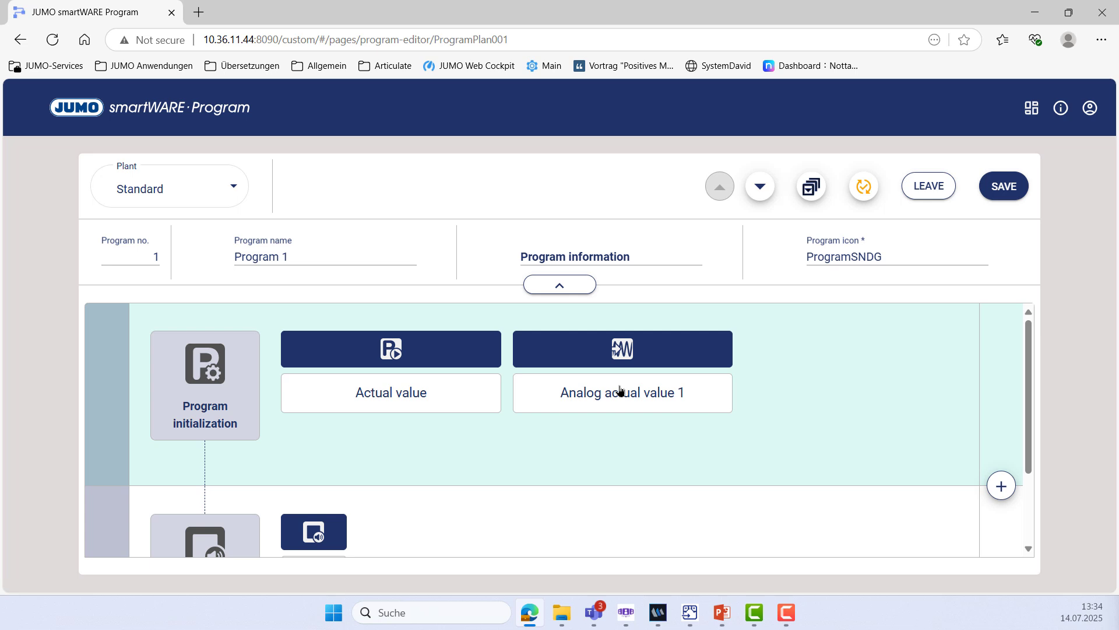
Add a Heating step to Program 1 with a section time of 00:00:30
scroll(654, 425, "down", 2)
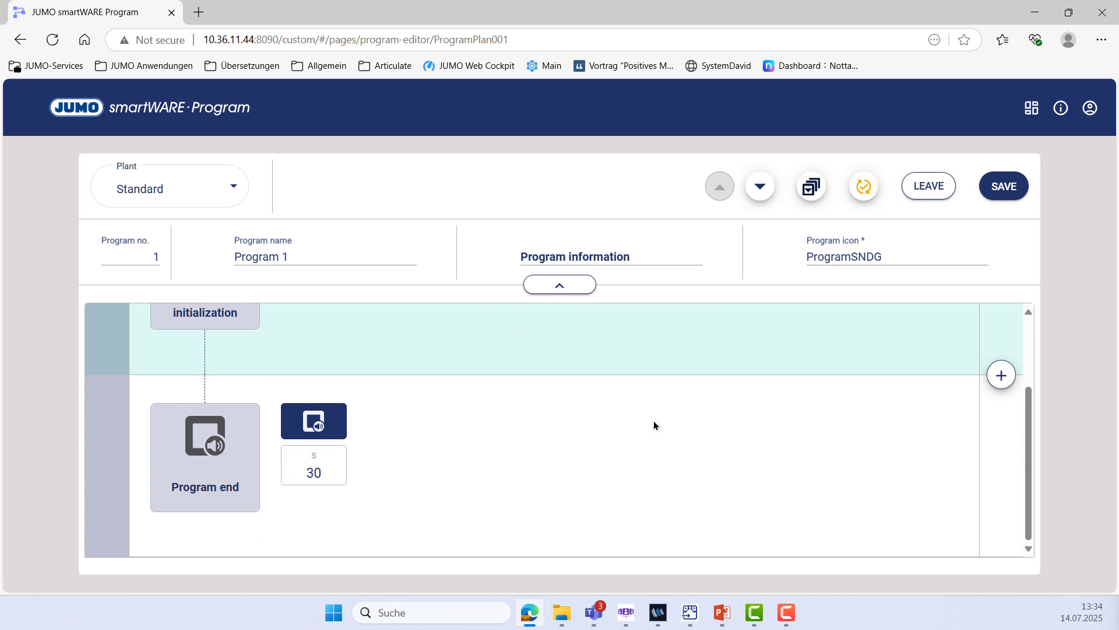
left_click(1000, 375)
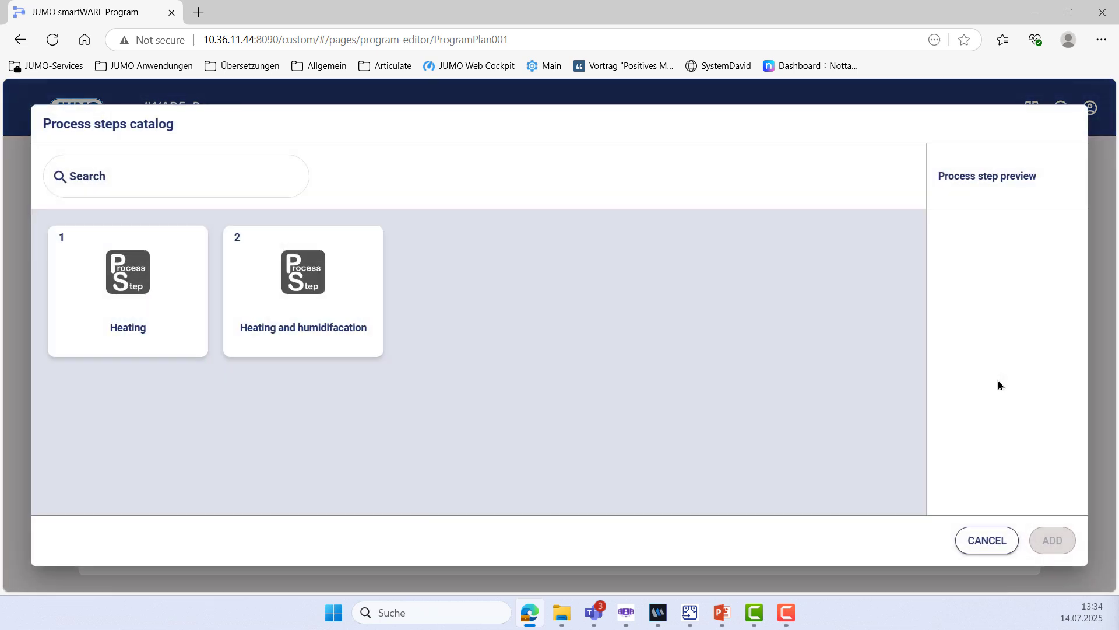
left_click(126, 296)
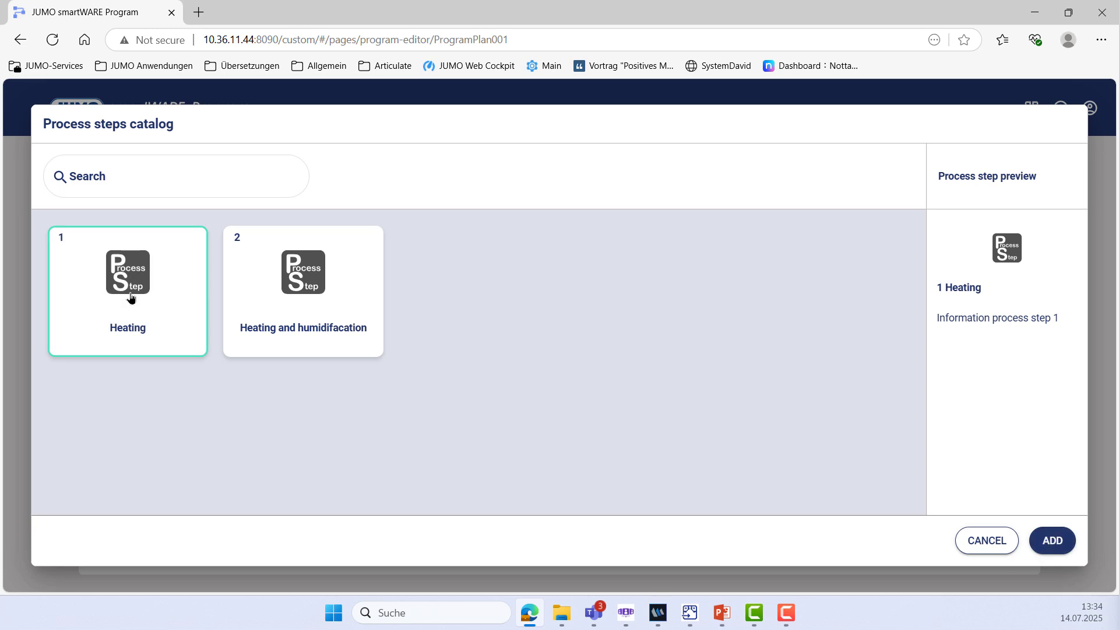
left_click(1037, 533)
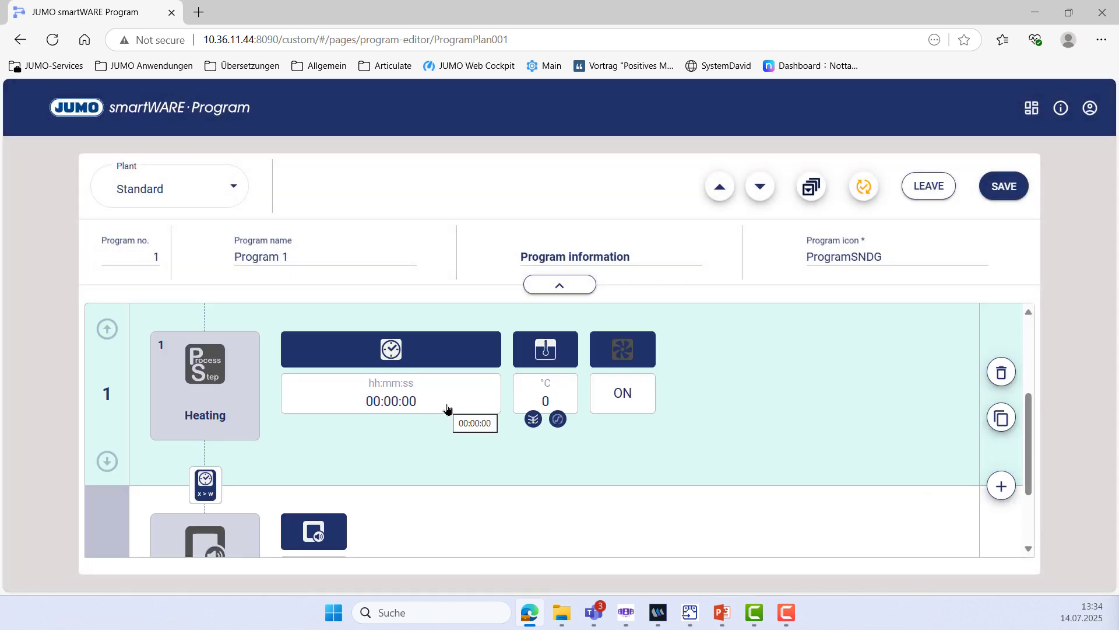
left_click(415, 398)
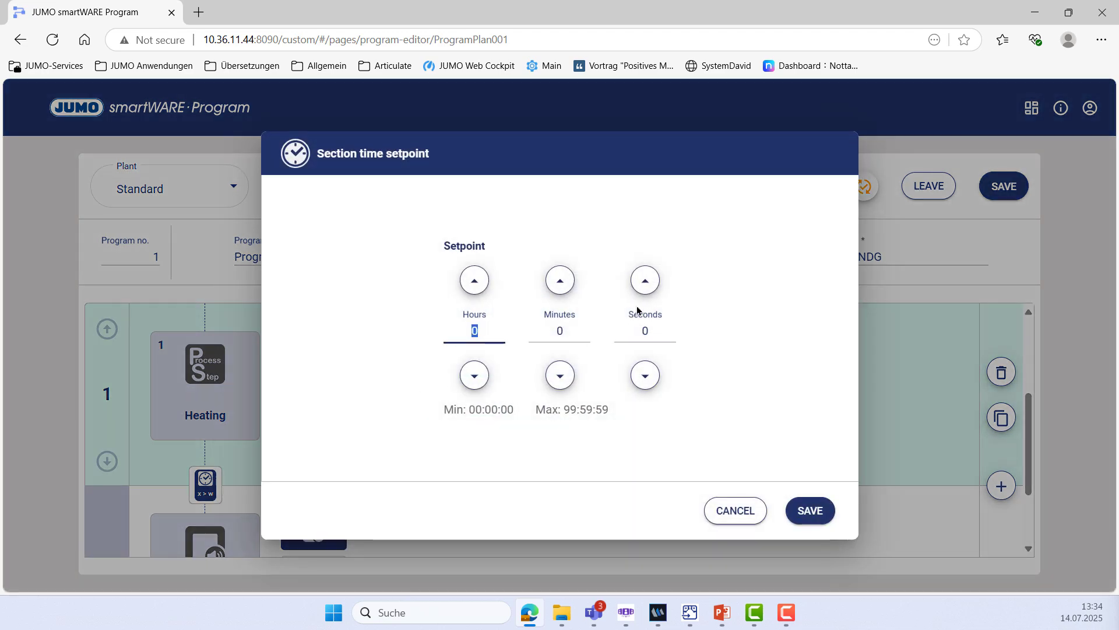
left_click(644, 333)
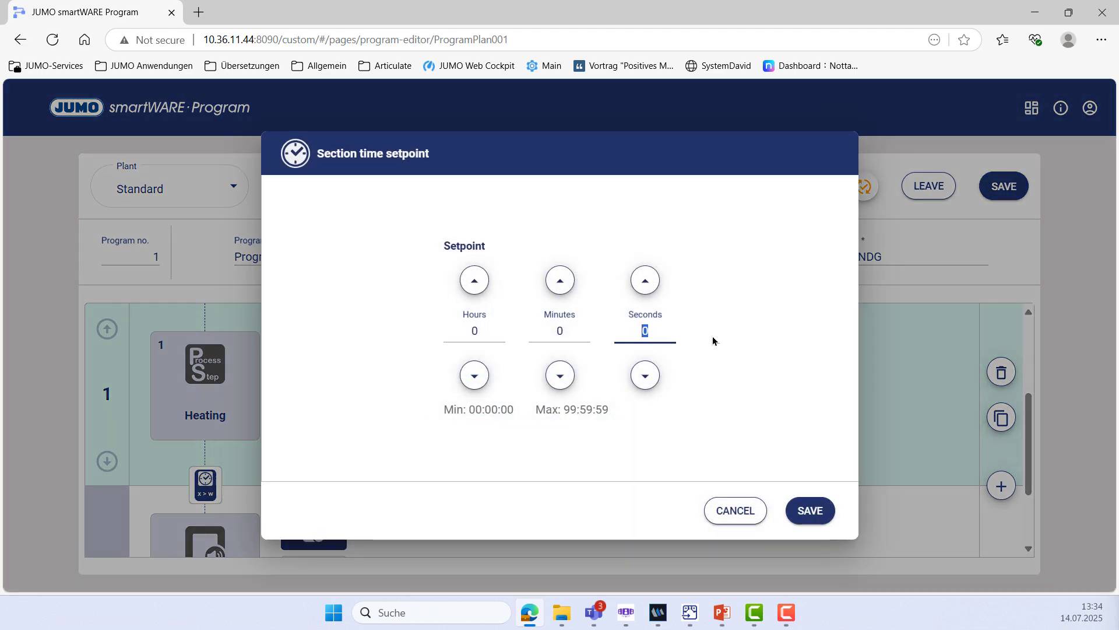
type("30")
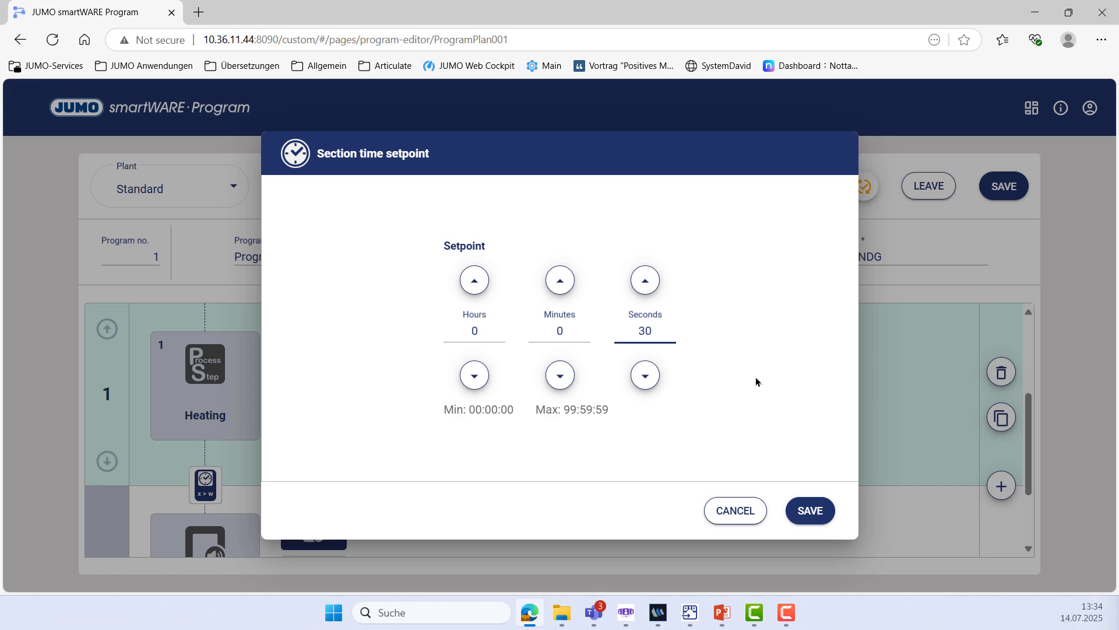
left_click(824, 511)
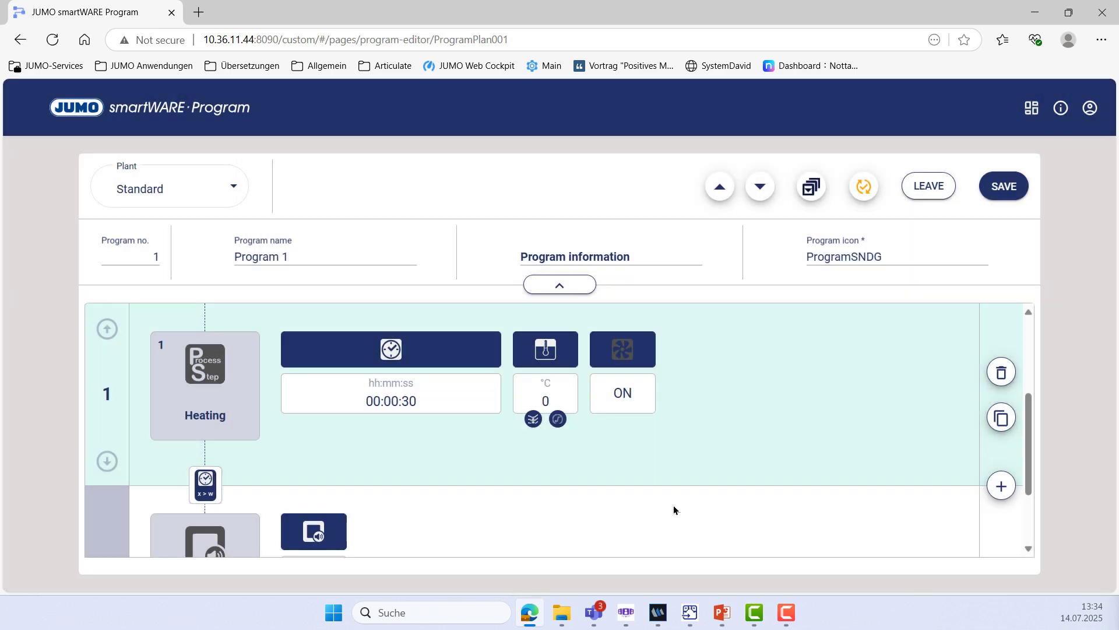
Check the Heating step's temperature setpoint and tolerance bands, leaving the setpoint unchanged
left_click(532, 420)
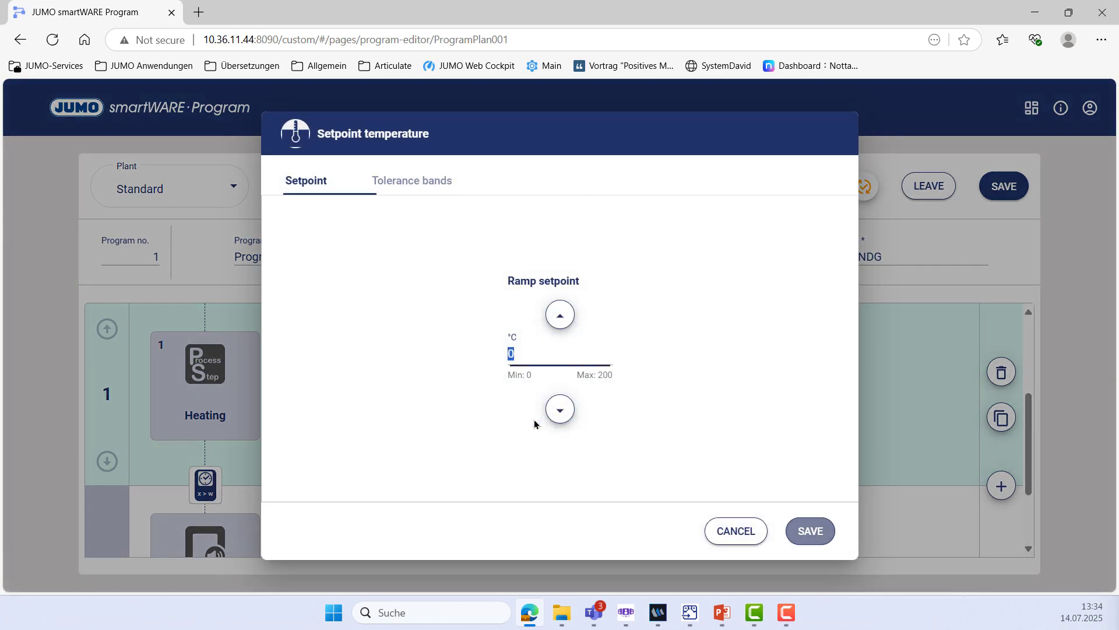
left_click(830, 532)
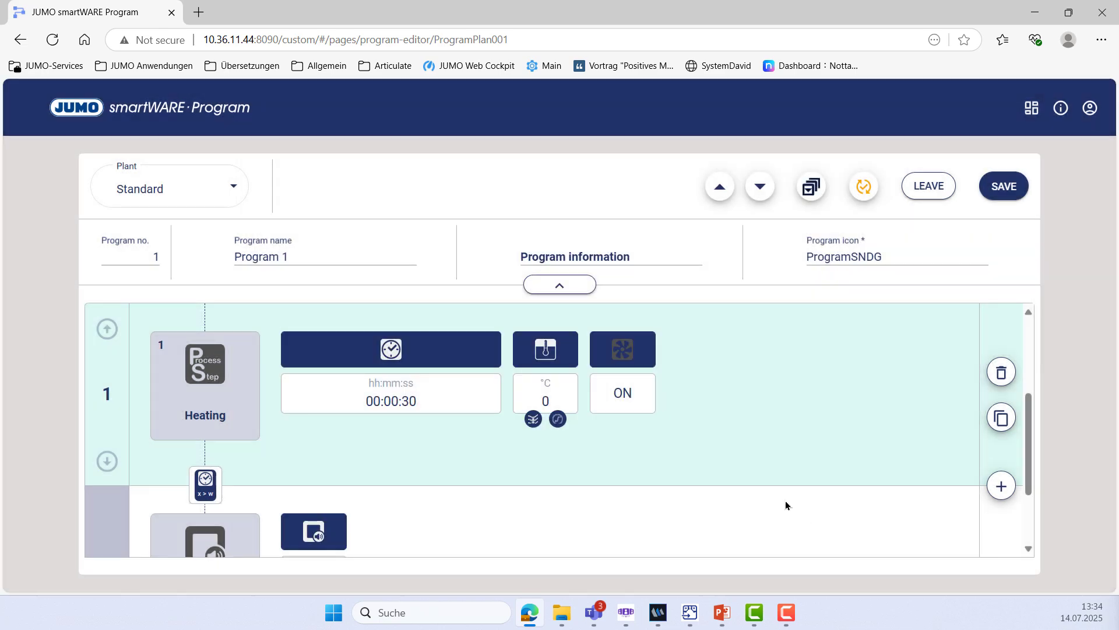
left_click(558, 419)
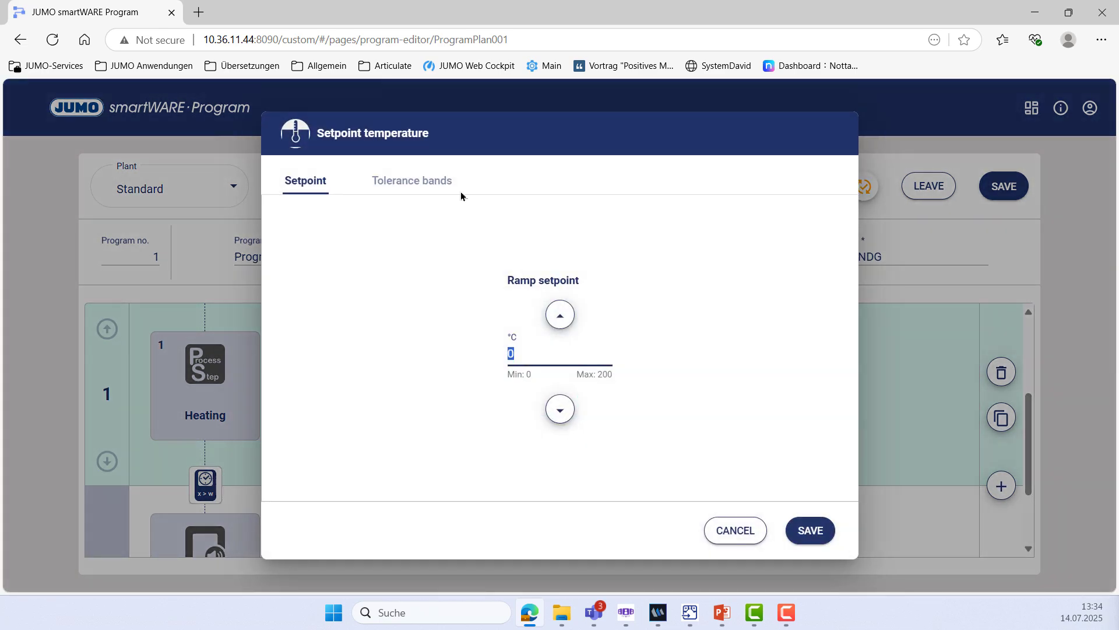
left_click(412, 185)
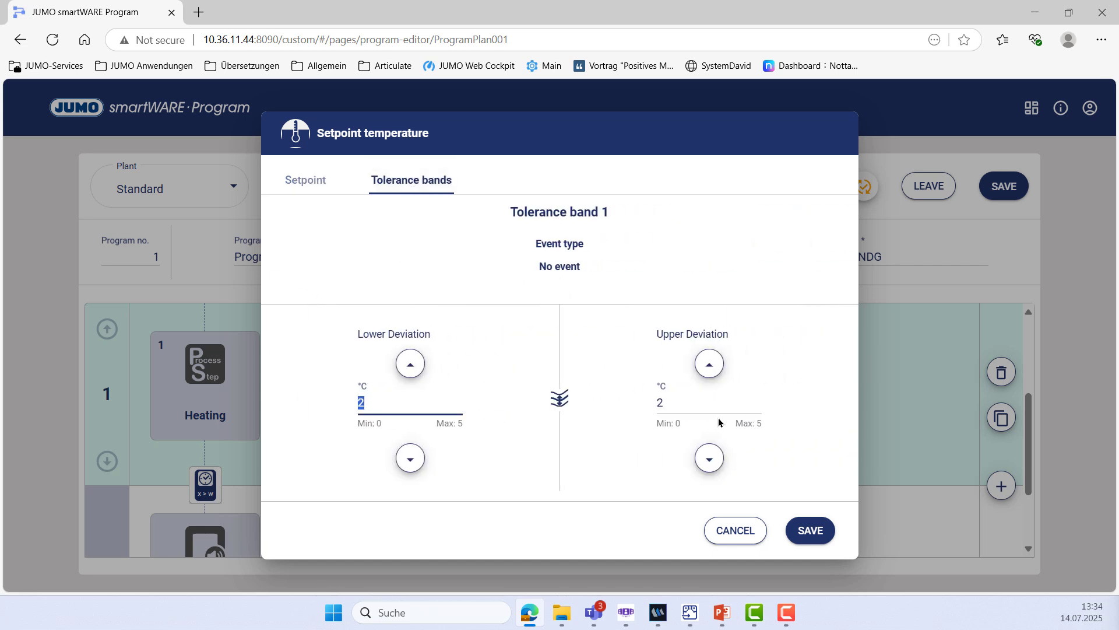
left_click(810, 531)
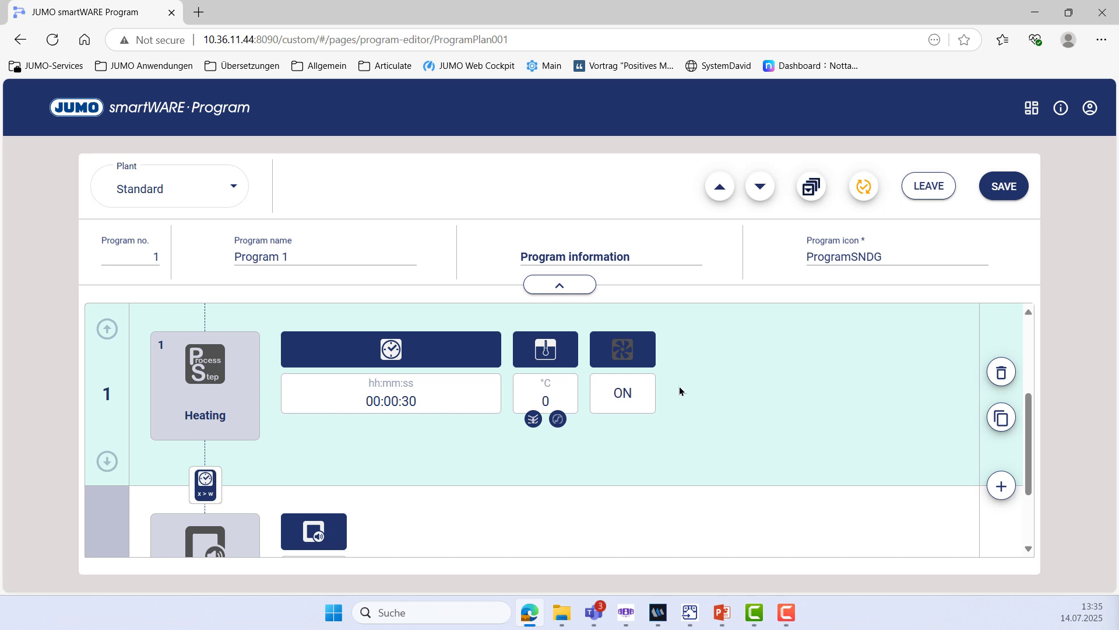
Confirm the Heating step's recirculation remains ON
left_click(632, 407)
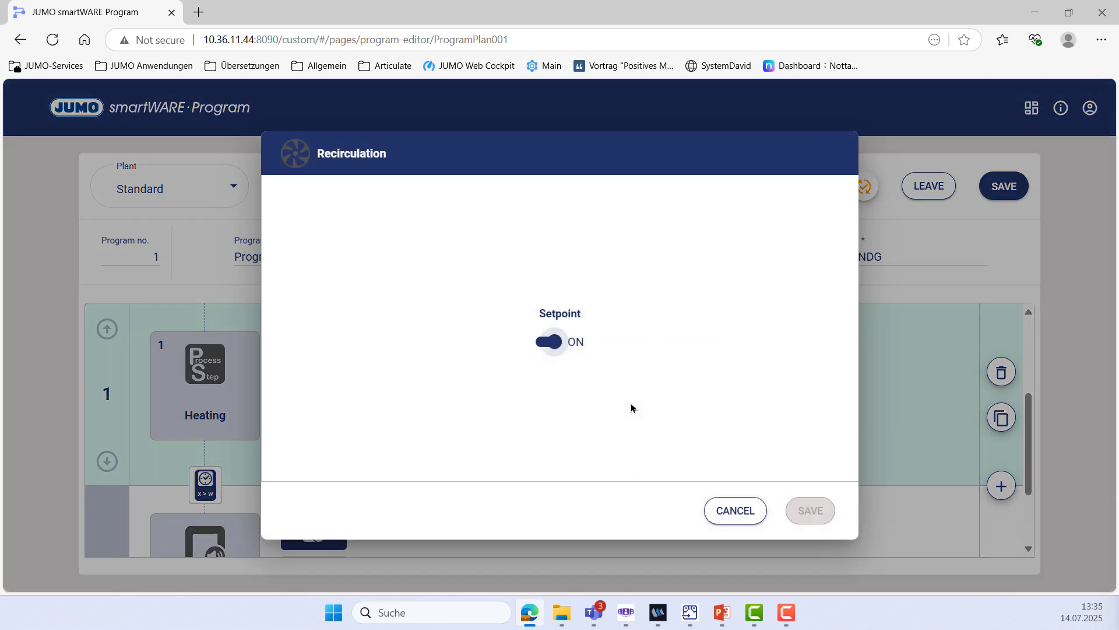
left_click(543, 344)
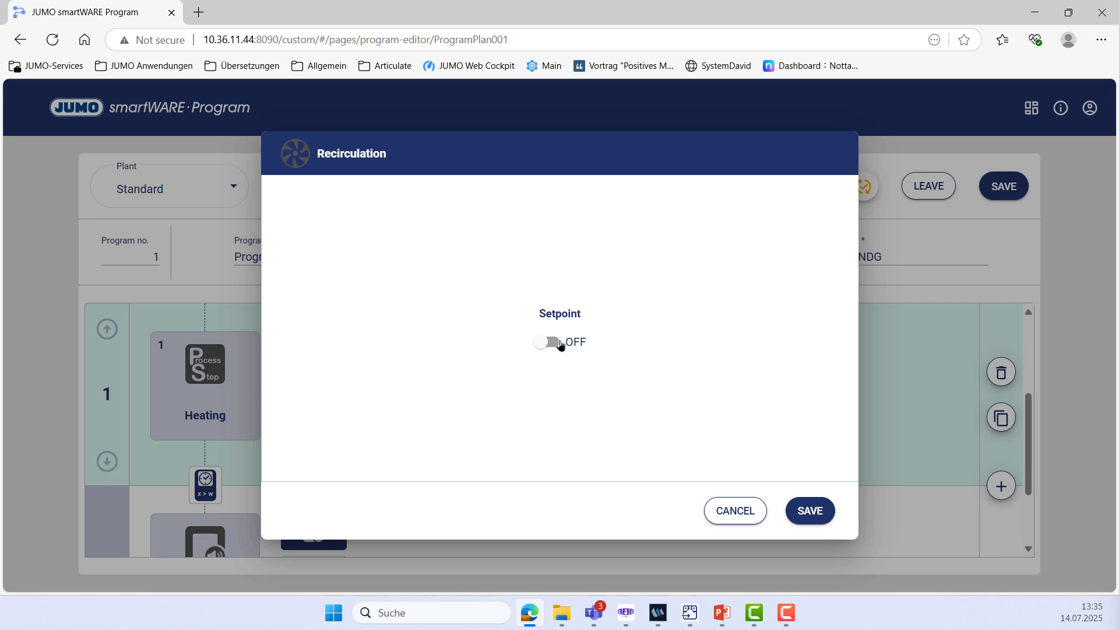
left_click(557, 344)
left_click(815, 517)
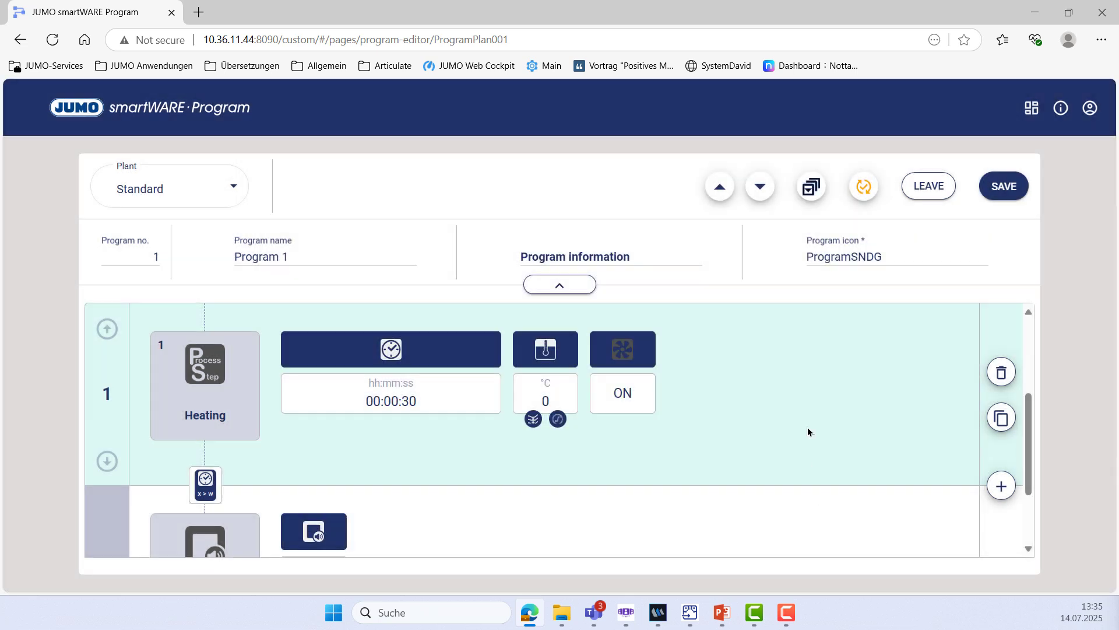
Add a Heating and humidifacation step as step 2 with a one-minute section time
left_click(1001, 486)
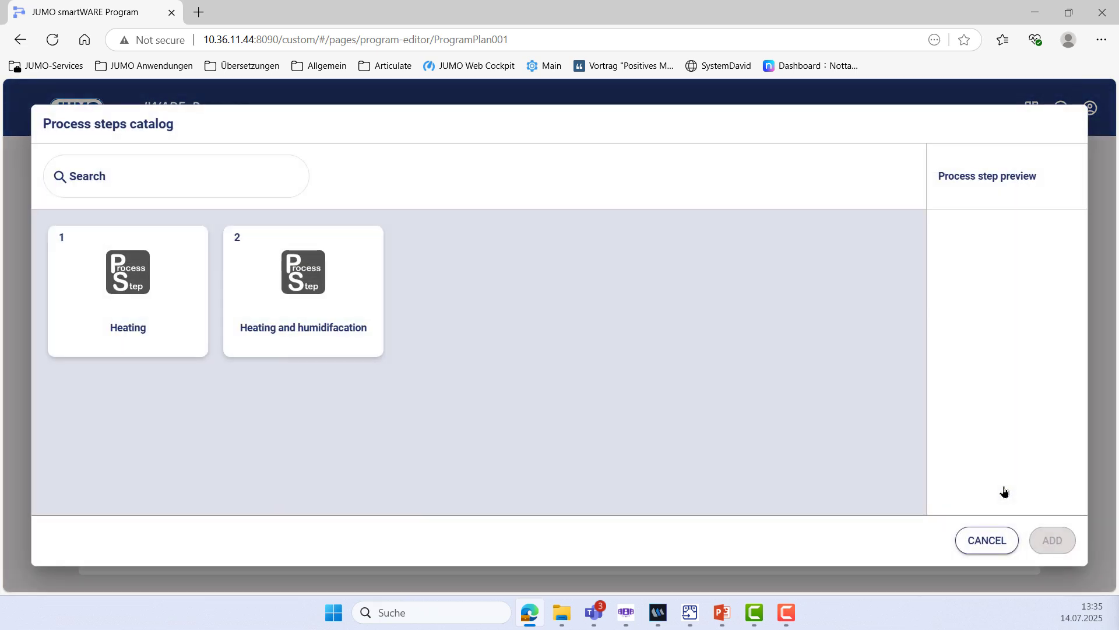
left_click(305, 303)
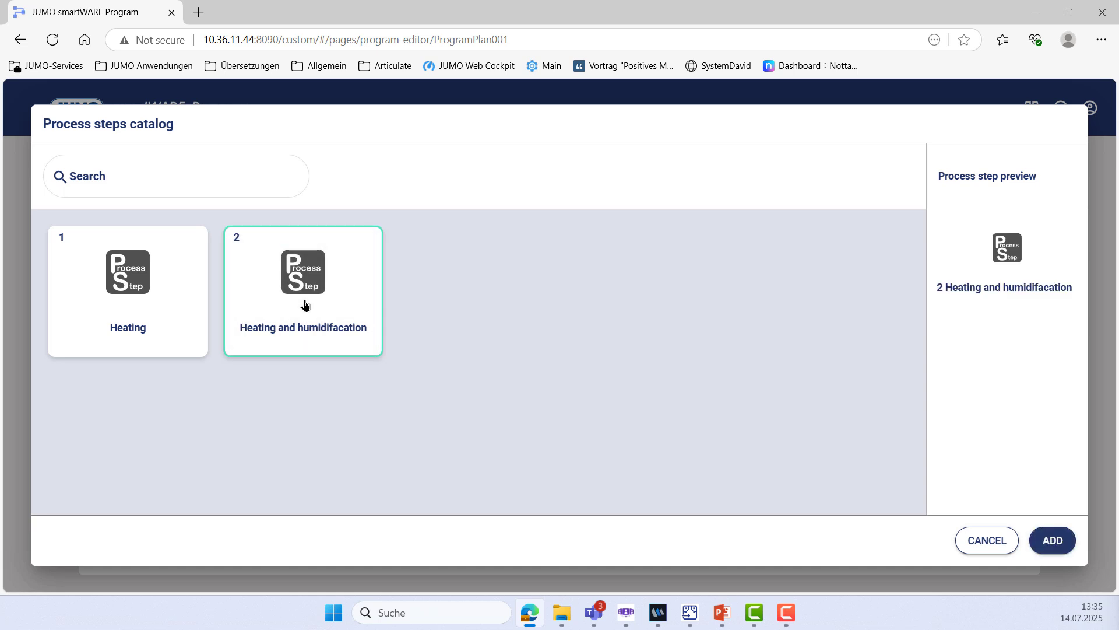
left_click(1059, 550)
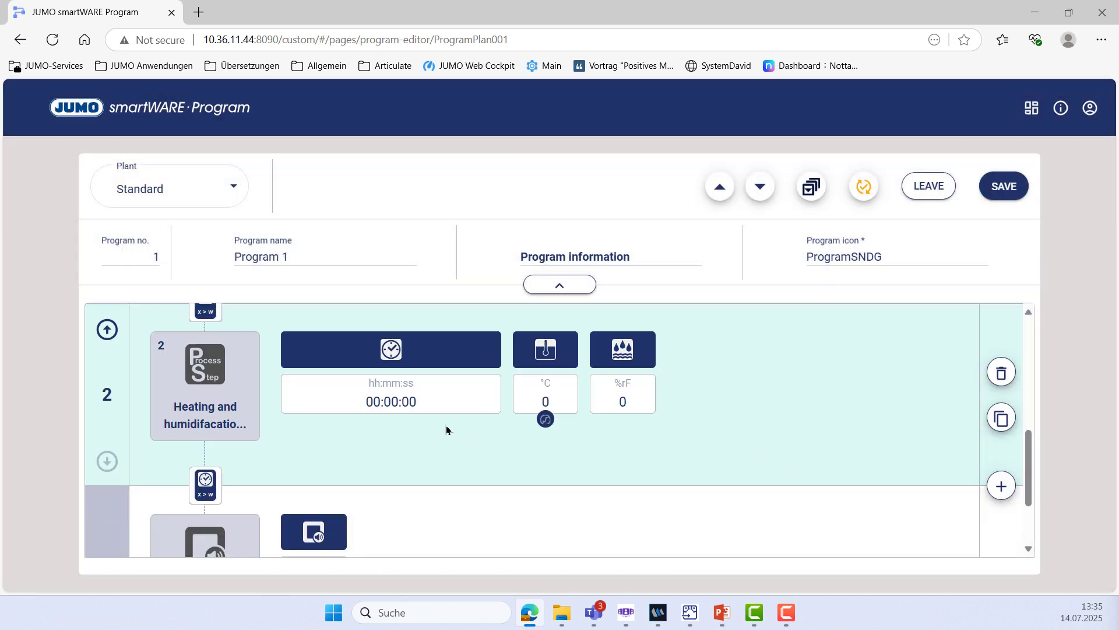
left_click(388, 401)
left_click(557, 276)
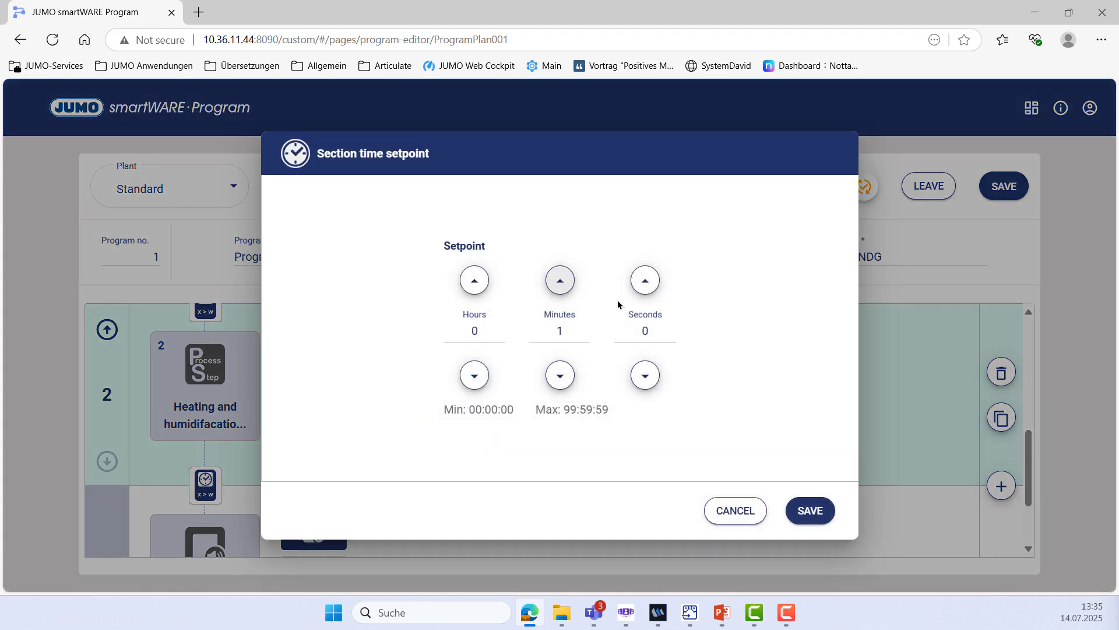
left_click(810, 511)
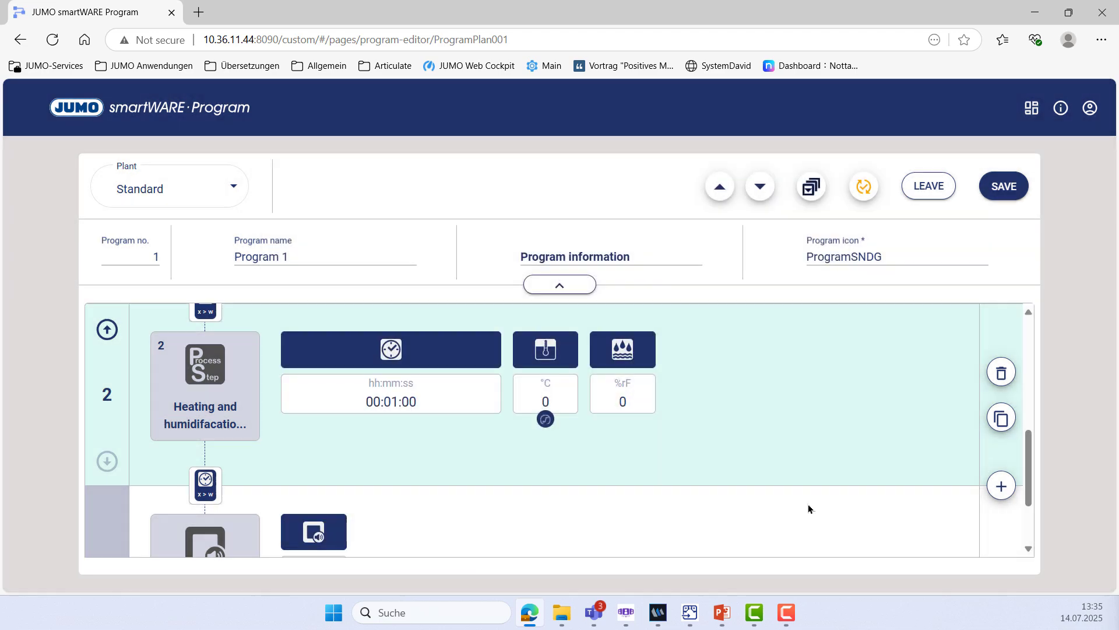
Set step 2's temperature setpoint to 50 °C and humidity setpoint to 70 %rF
left_click(542, 408)
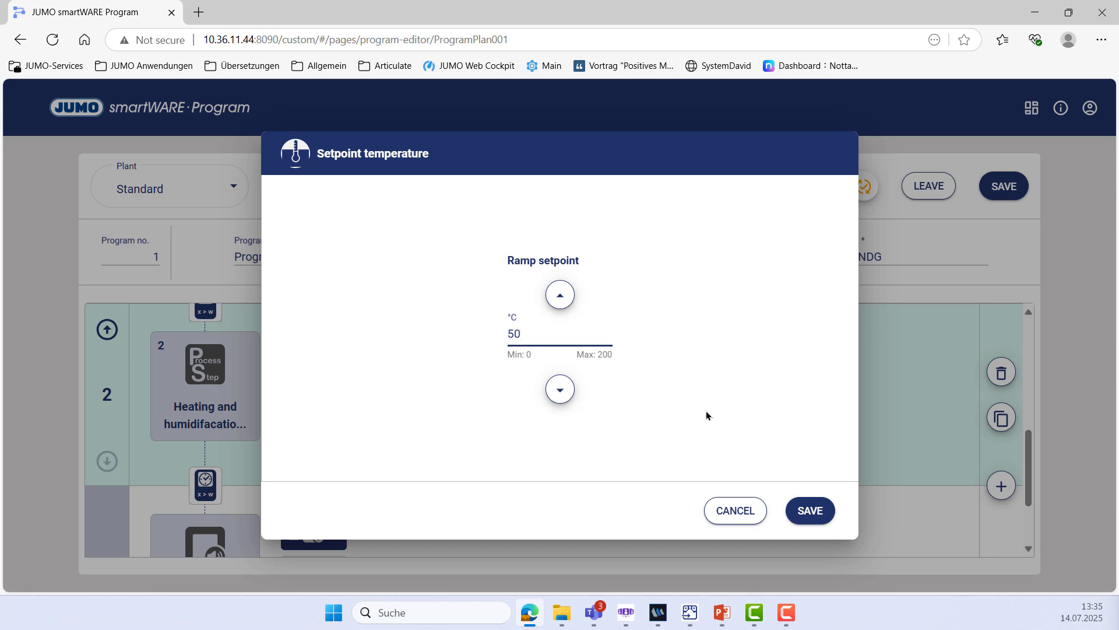
left_click(810, 512)
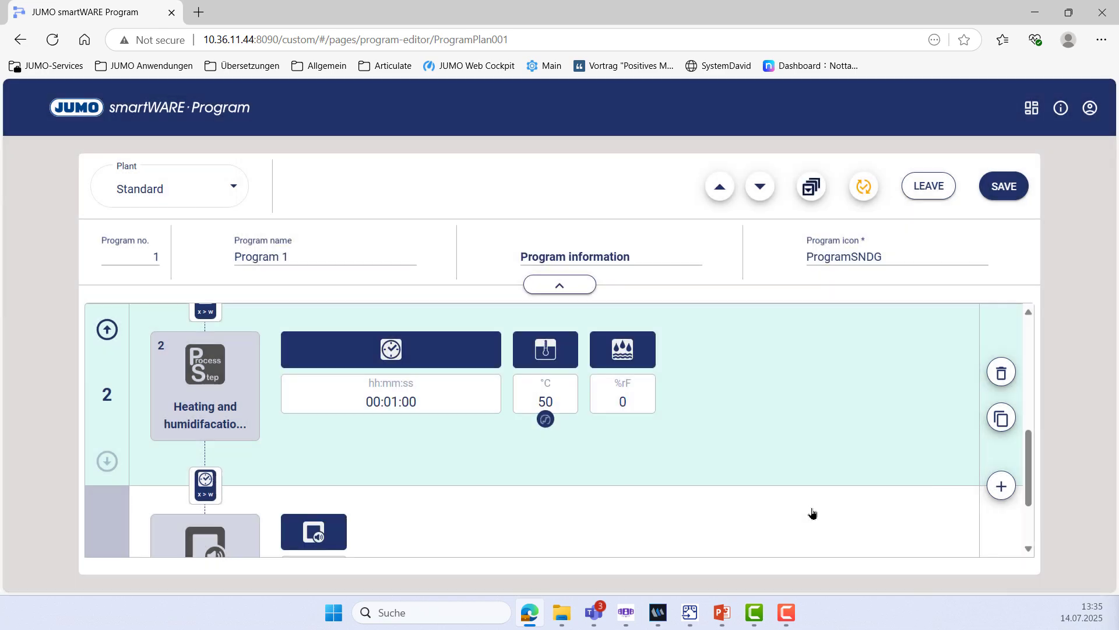
left_click(632, 404)
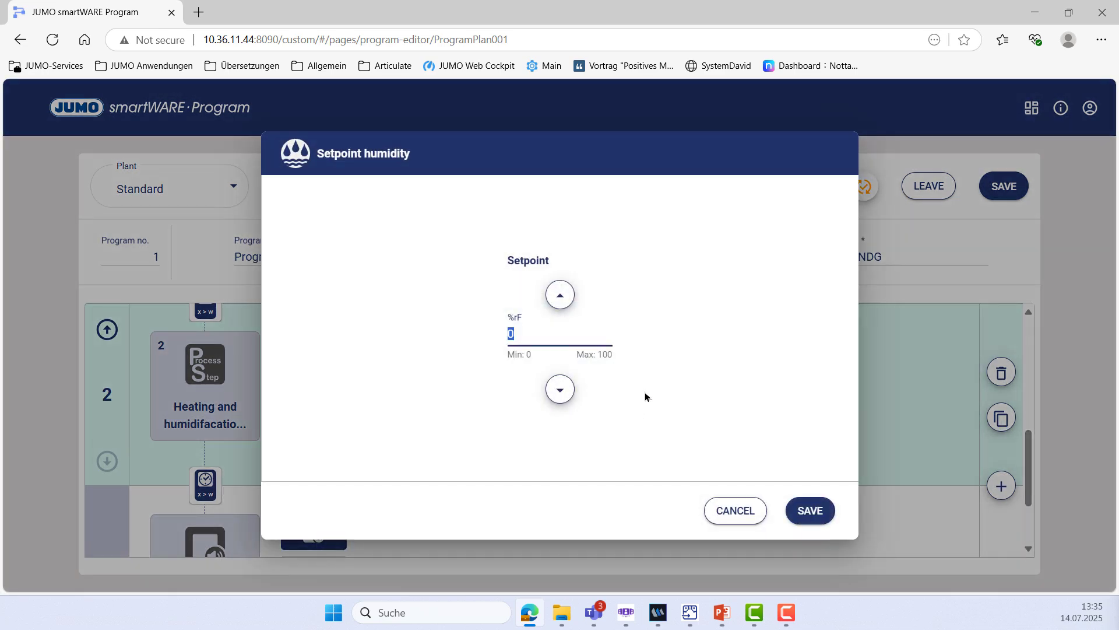
type("7")
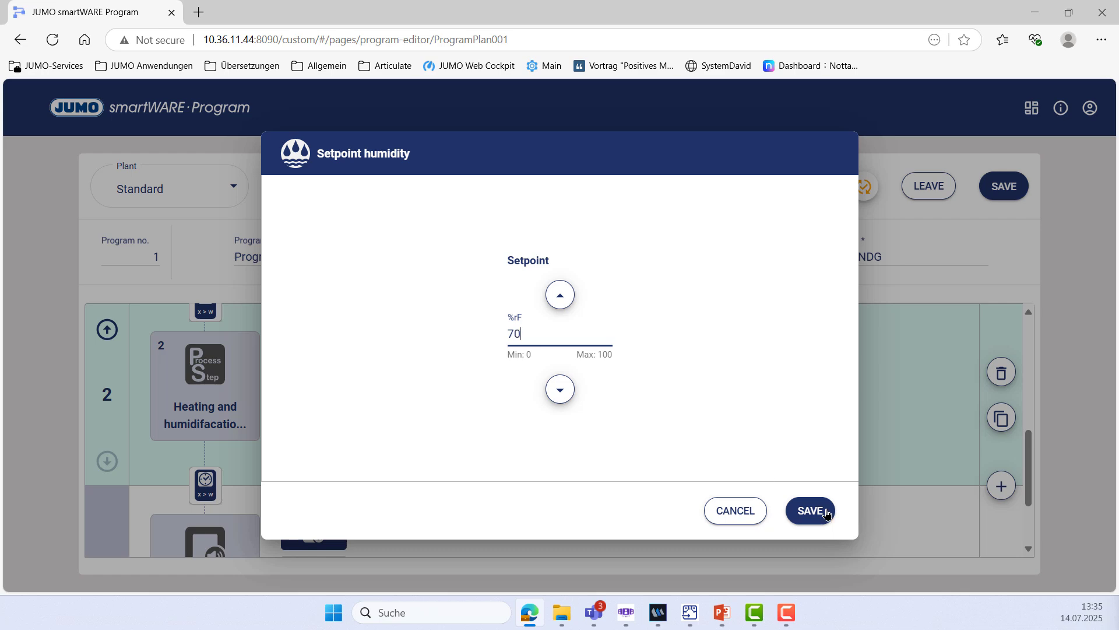
left_click(826, 511)
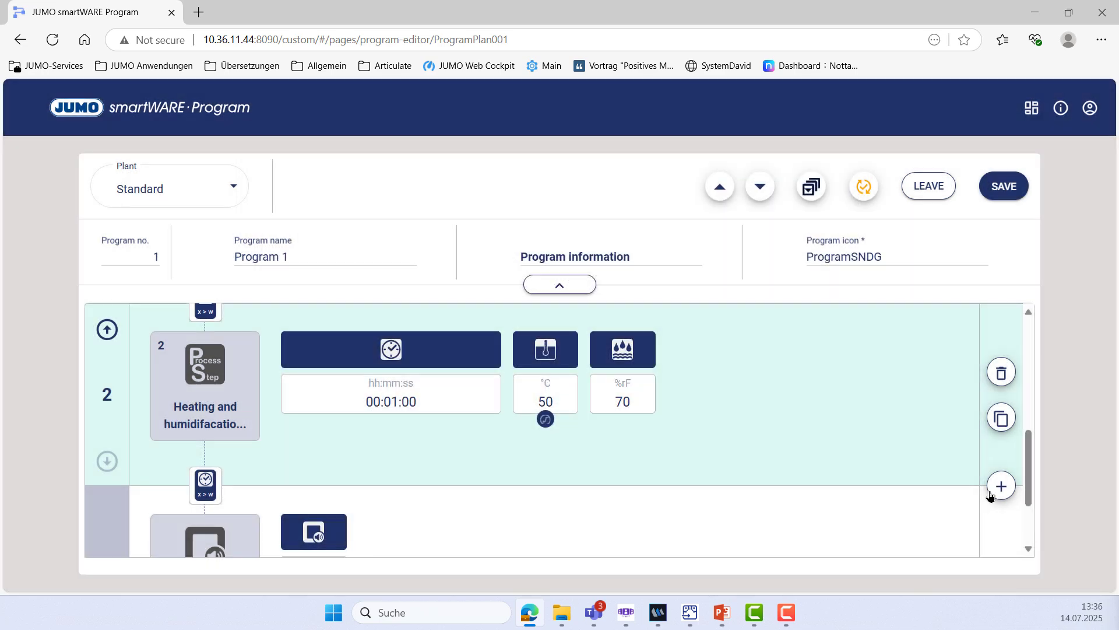
Add another Heating and humidifacation step as step 3 lasting 00:01:00
left_click(997, 490)
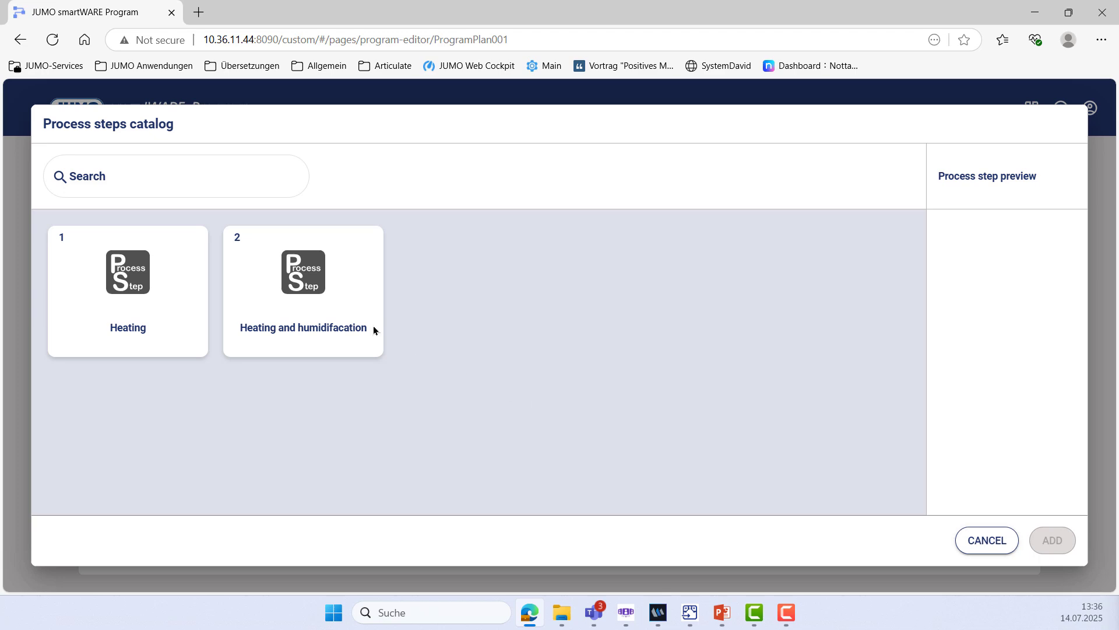
left_click(348, 320)
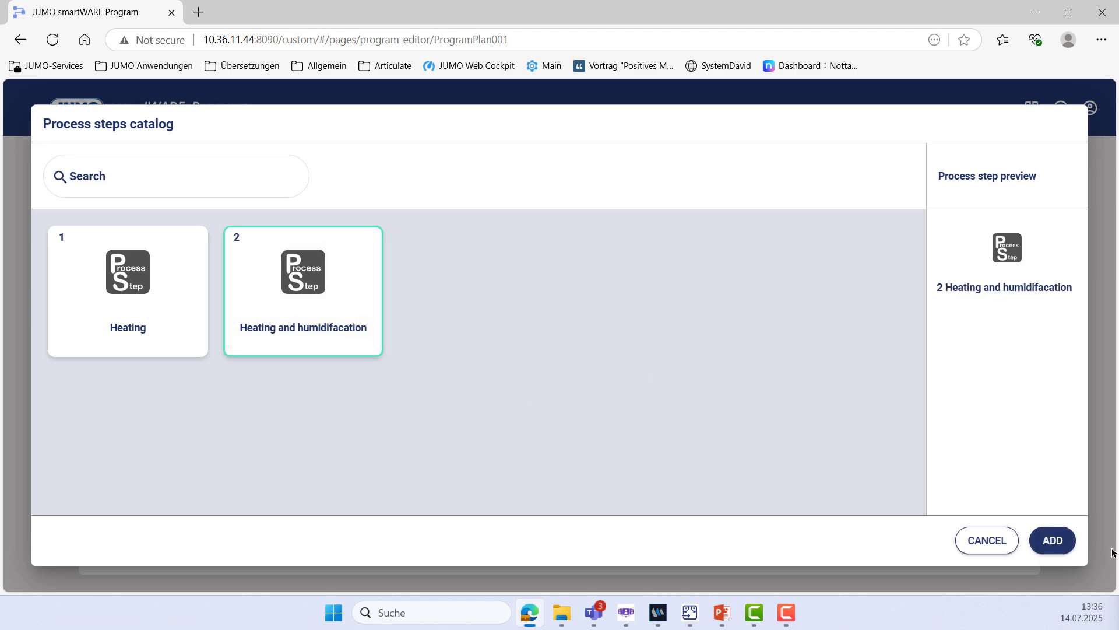
left_click(1064, 542)
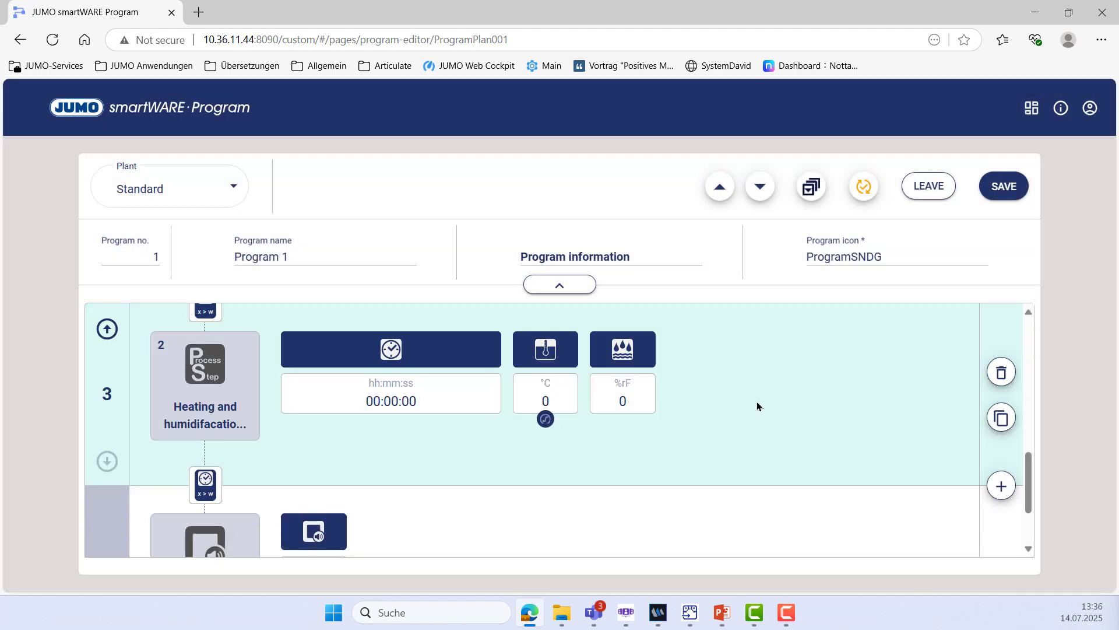
left_click(393, 408)
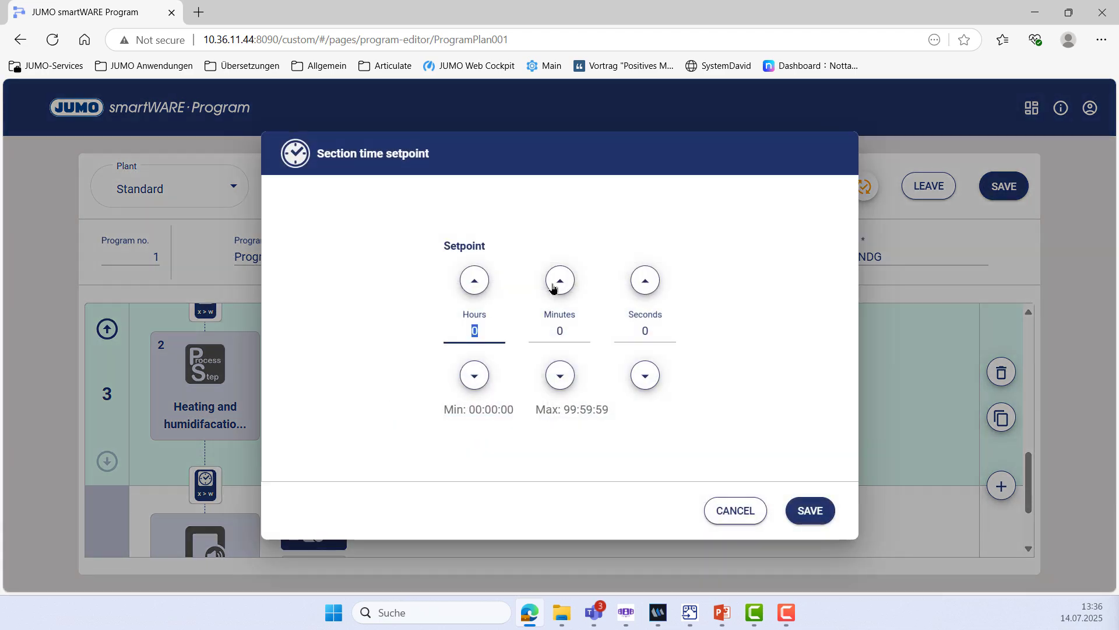
left_click(553, 282)
left_click(807, 512)
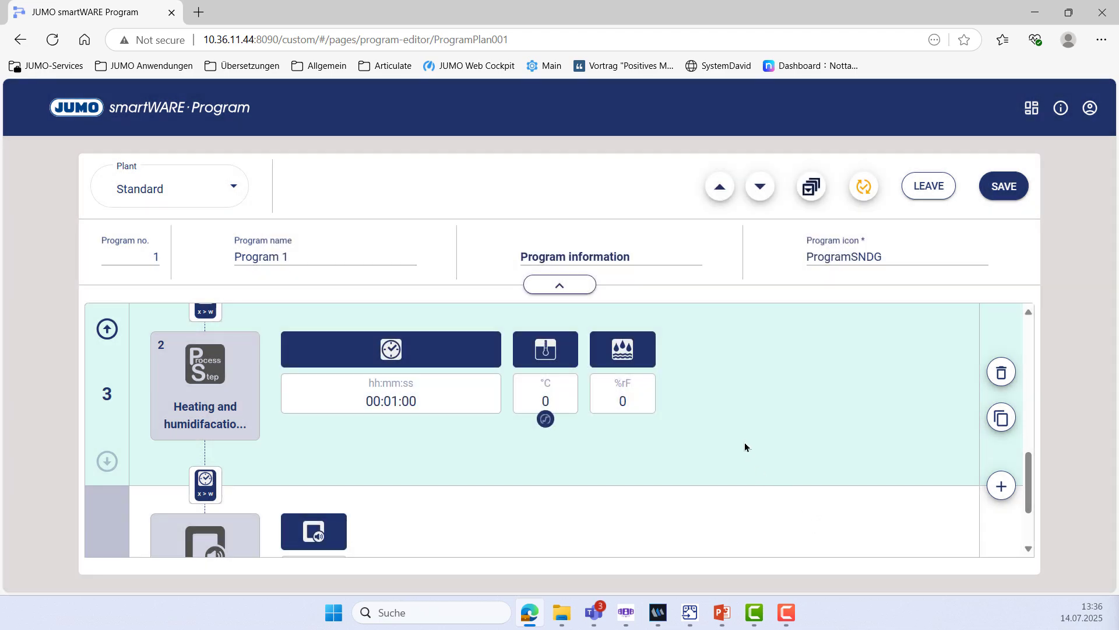
Set step 3's temperature setpoint to 150 °C and humidity to 70 %rF
left_click(550, 400)
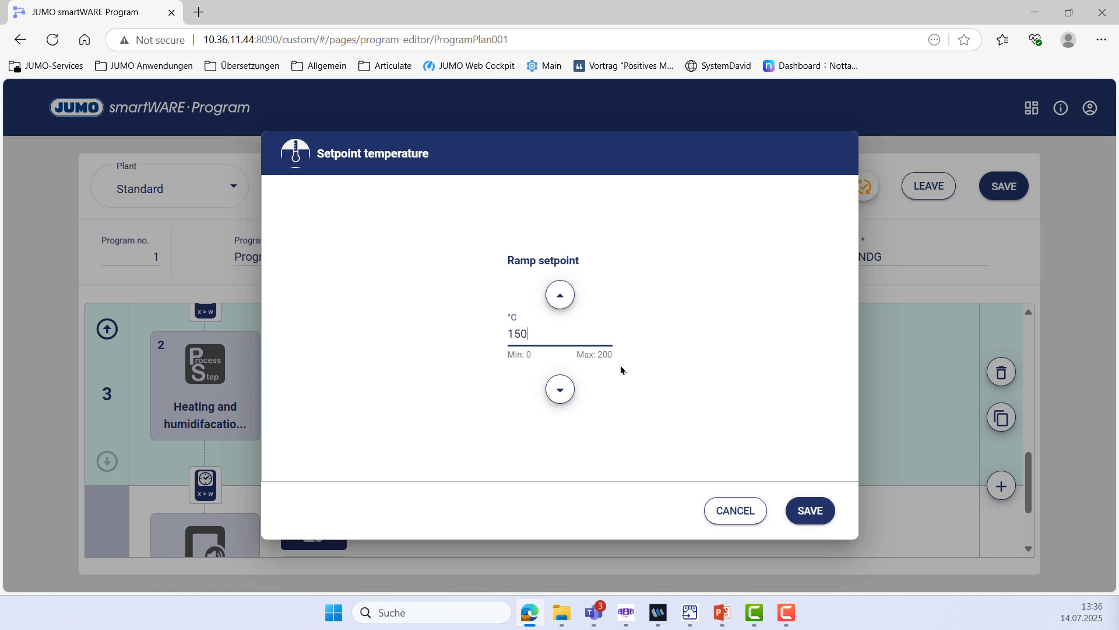
left_click(807, 519)
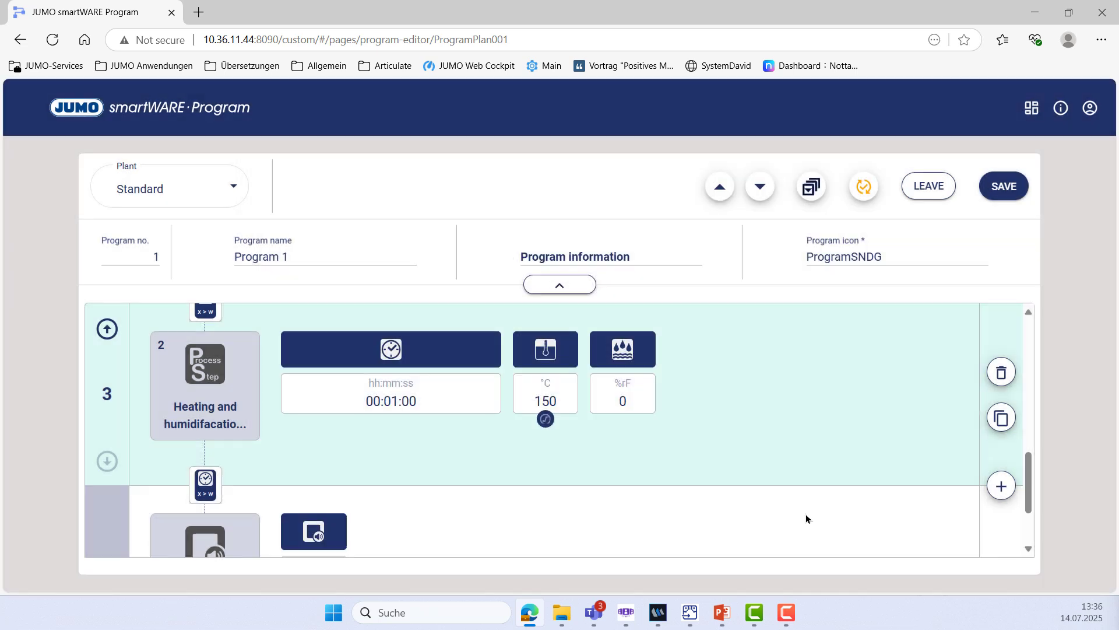
left_click(623, 401)
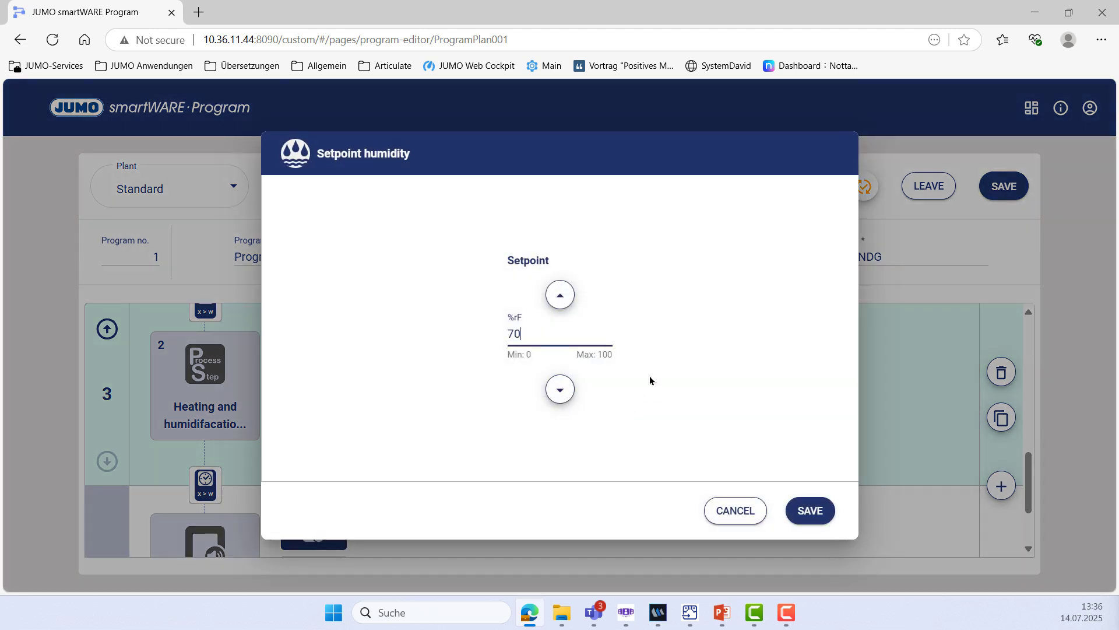
left_click(821, 513)
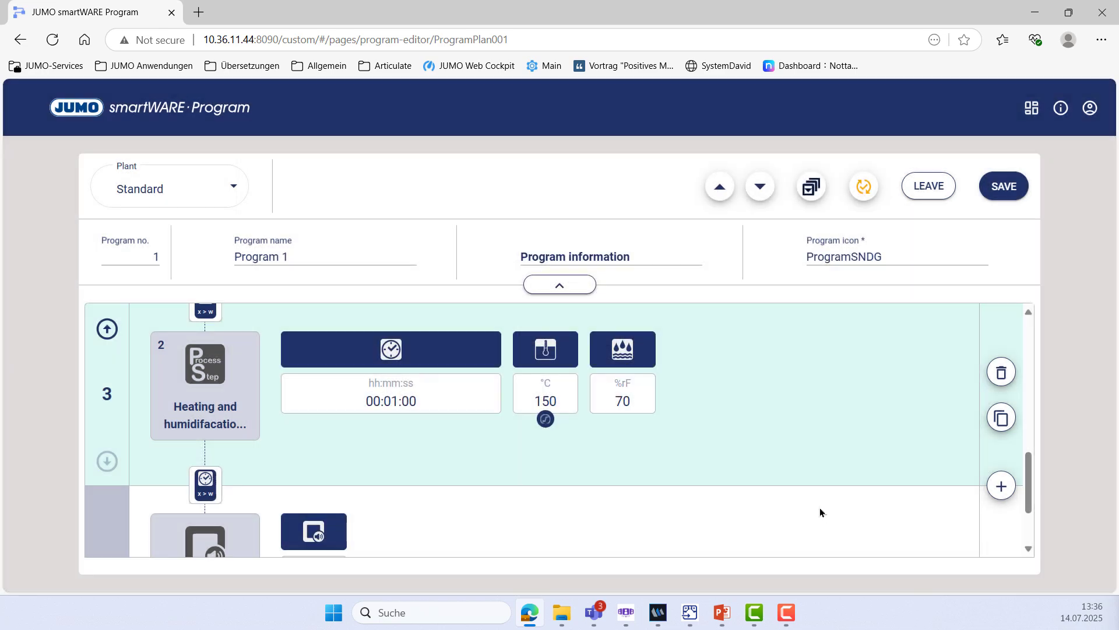
Save Program 1 and open the CODESYS WebVisu oven visualization
scroll(767, 517, "down", 2)
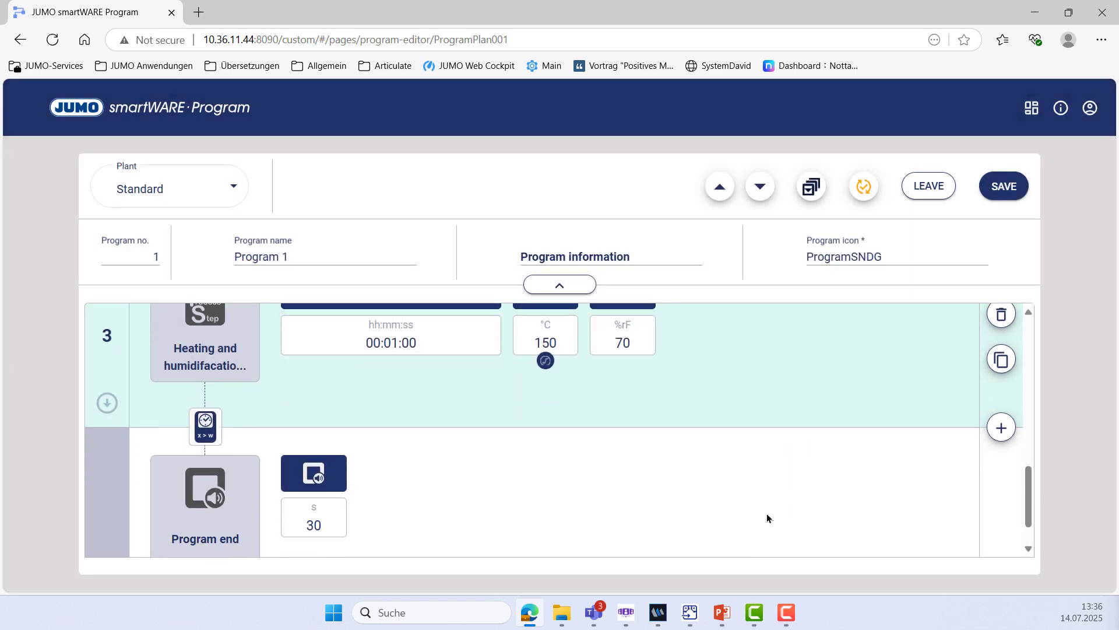
left_click(989, 194)
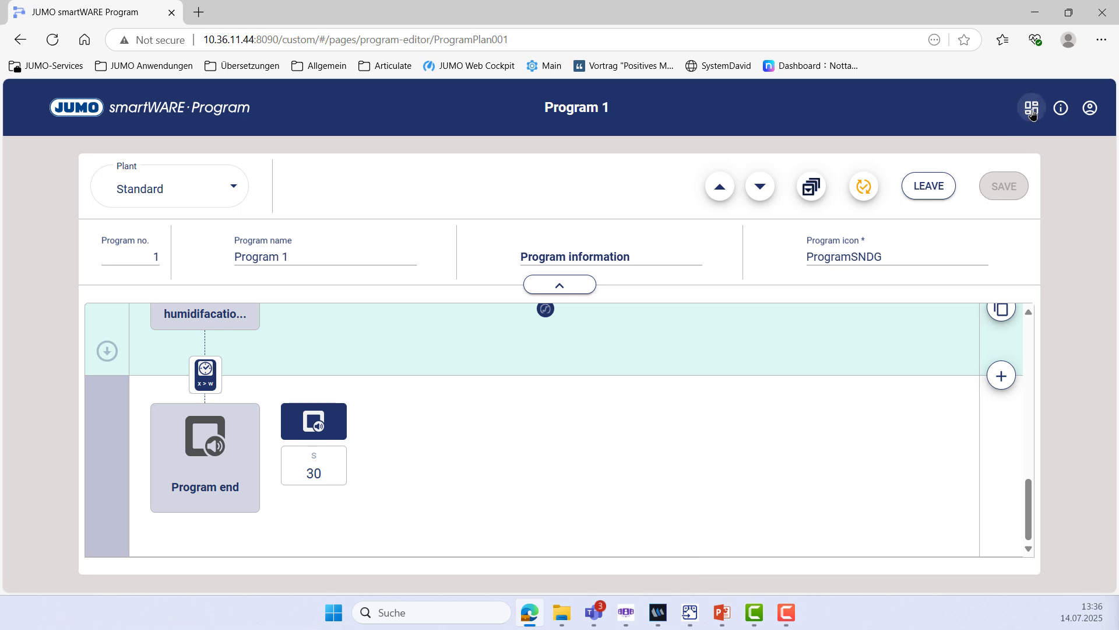
left_click(1032, 109)
left_click(1023, 160)
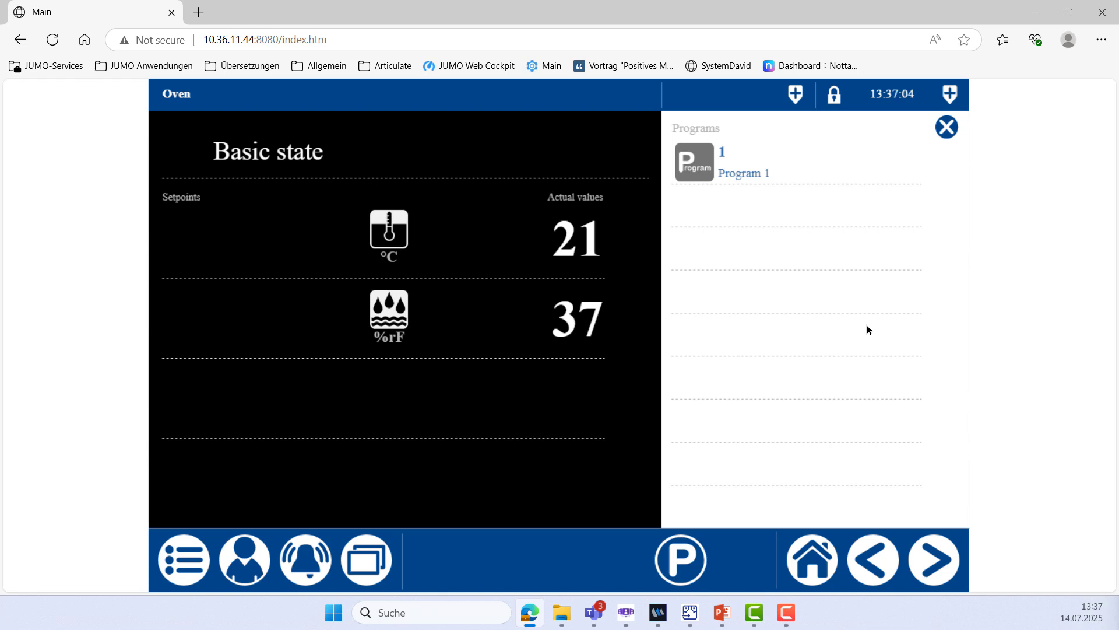
Log on to the oven visualization as the Master user with its password
left_click(226, 572)
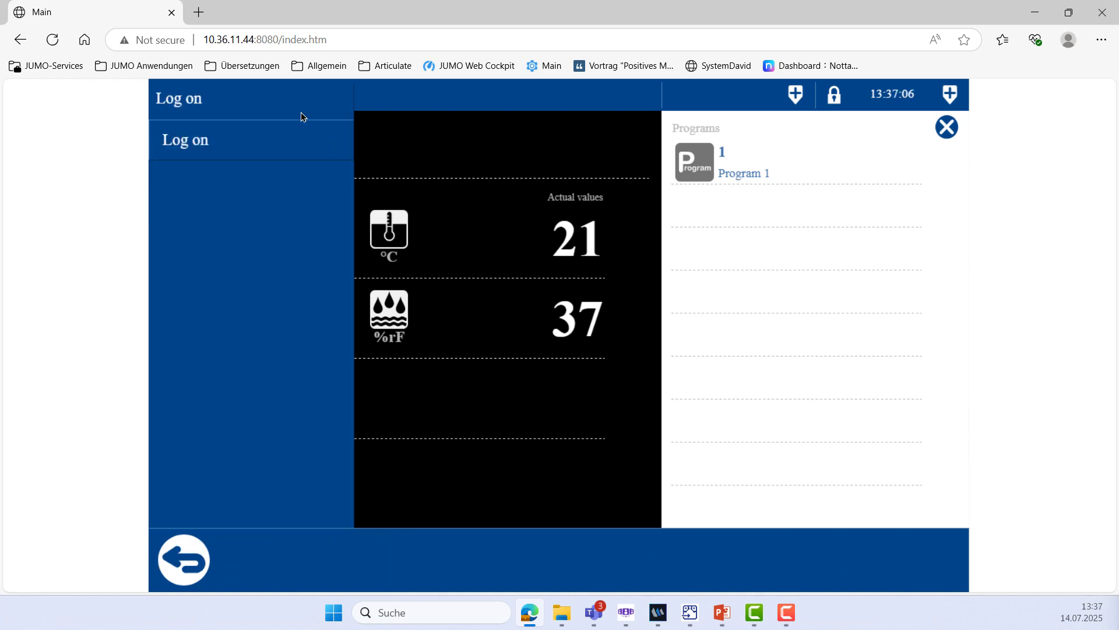
left_click(265, 150)
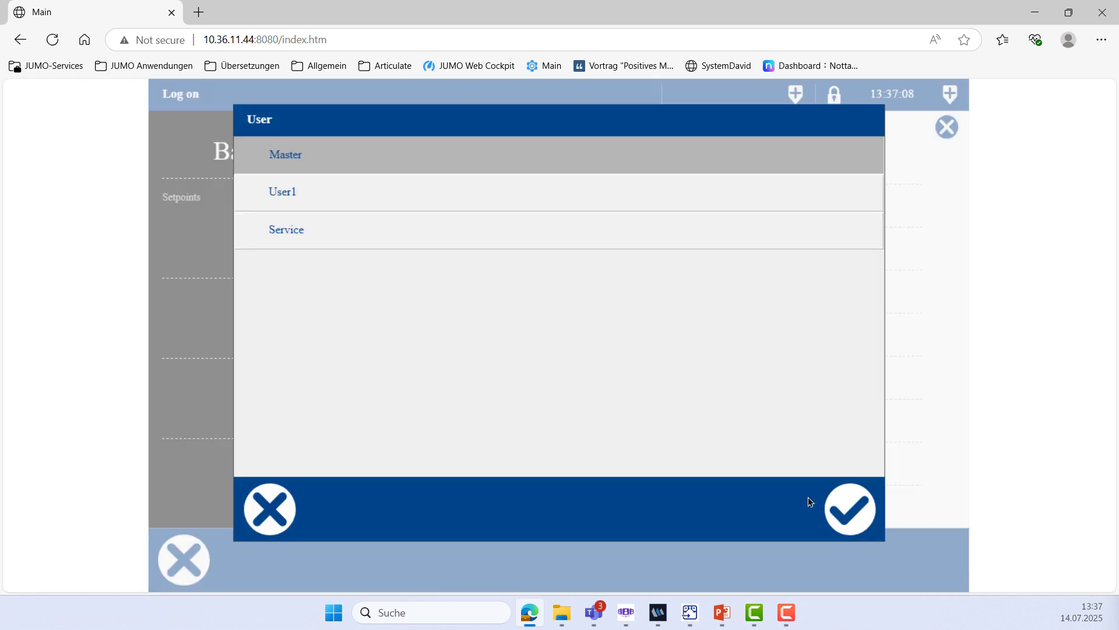
left_click(841, 514)
left_click(692, 239)
left_click(338, 241)
double_click(744, 244)
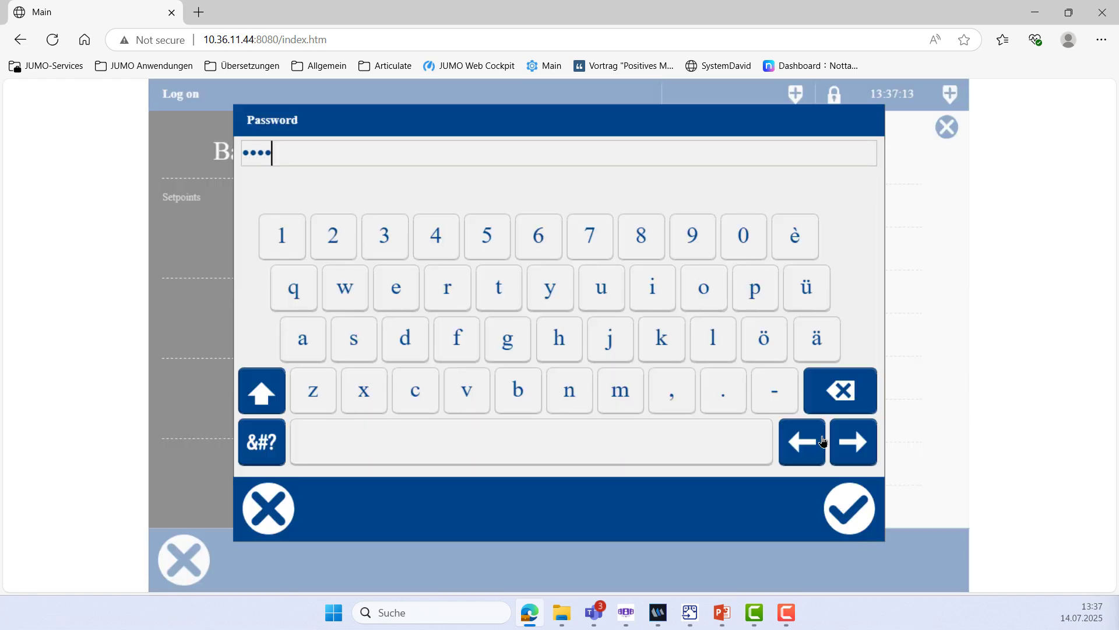
left_click(850, 518)
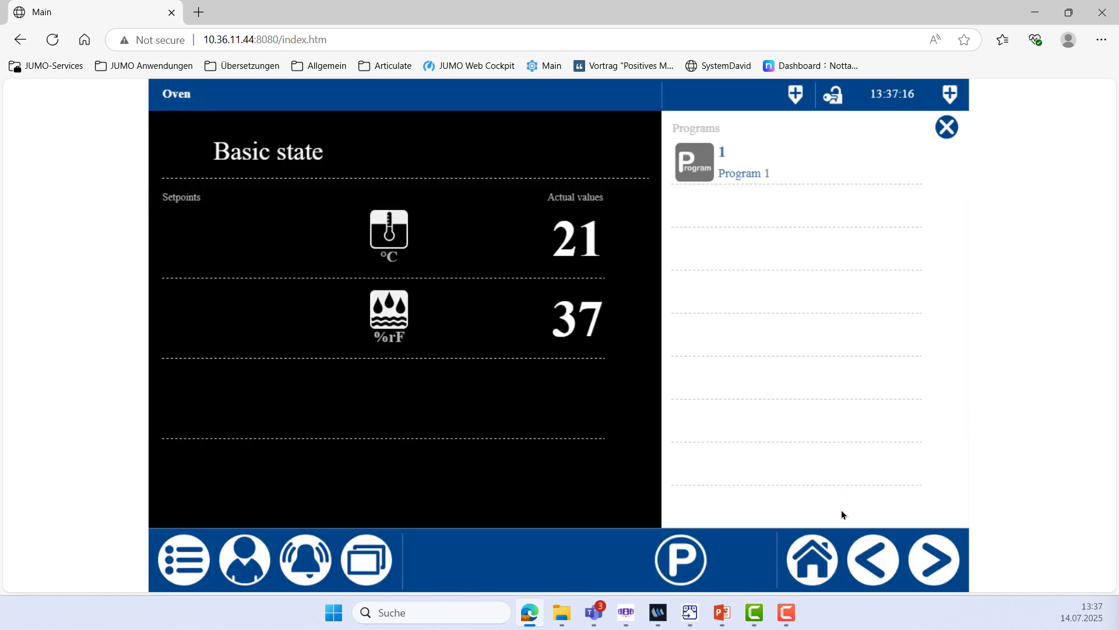
Run Program 1 on the oven, acknowledge its completion message, and return to smartWARE Setup
left_click(740, 173)
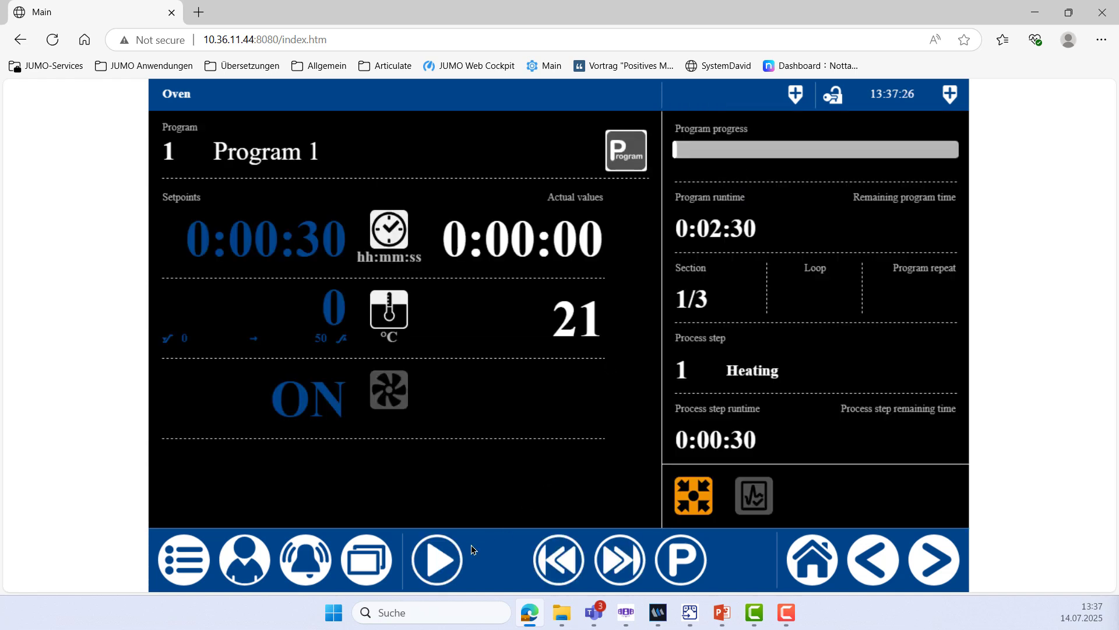
left_click(429, 576)
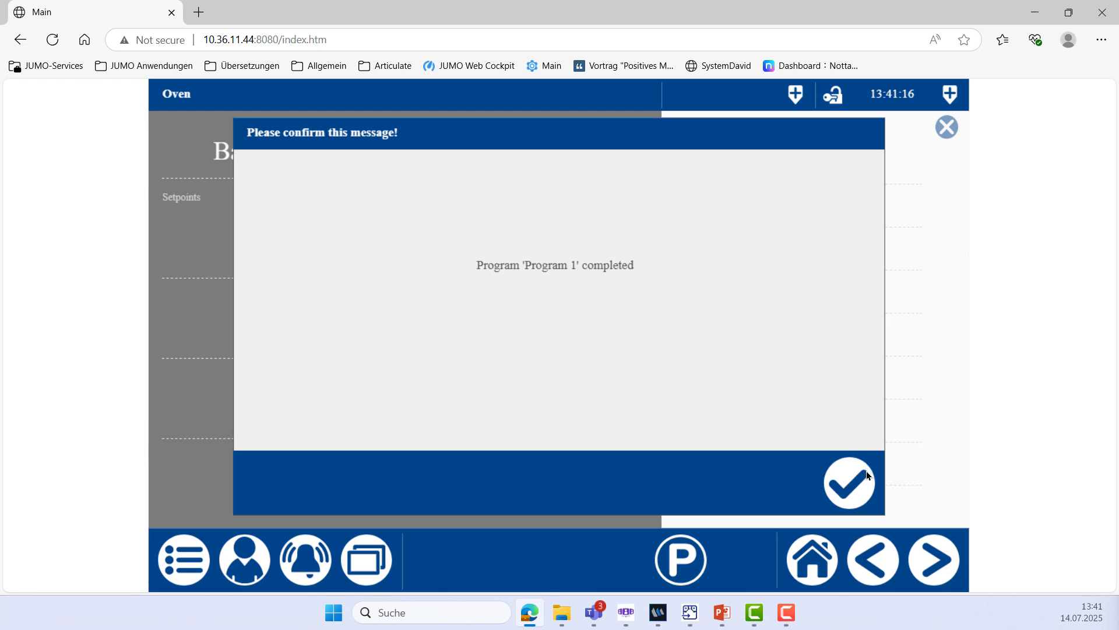
left_click(861, 479)
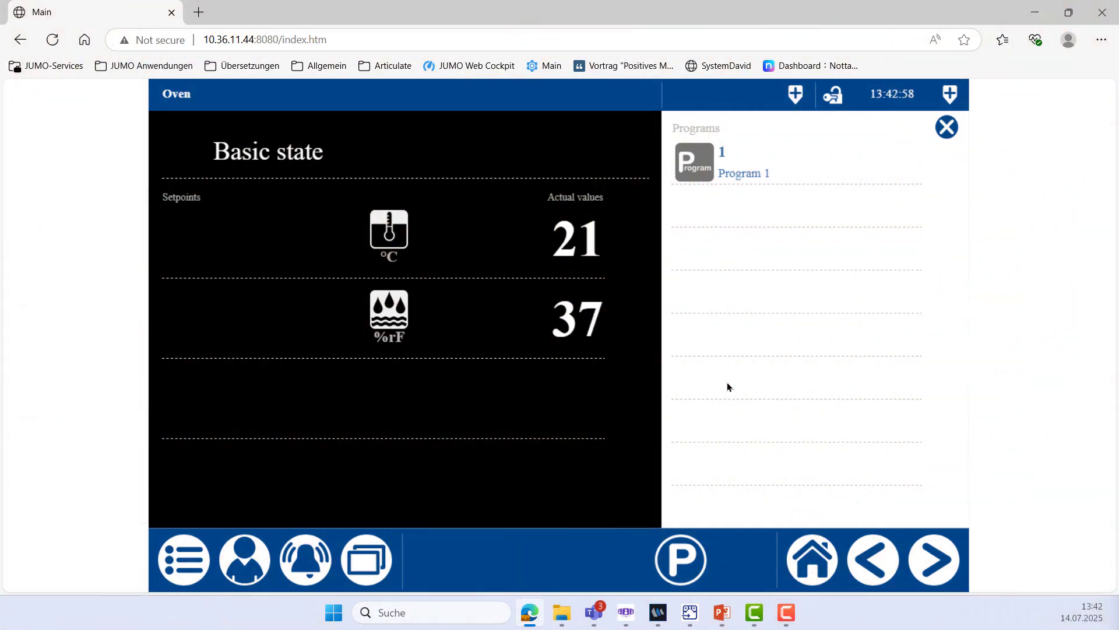
left_click(690, 612)
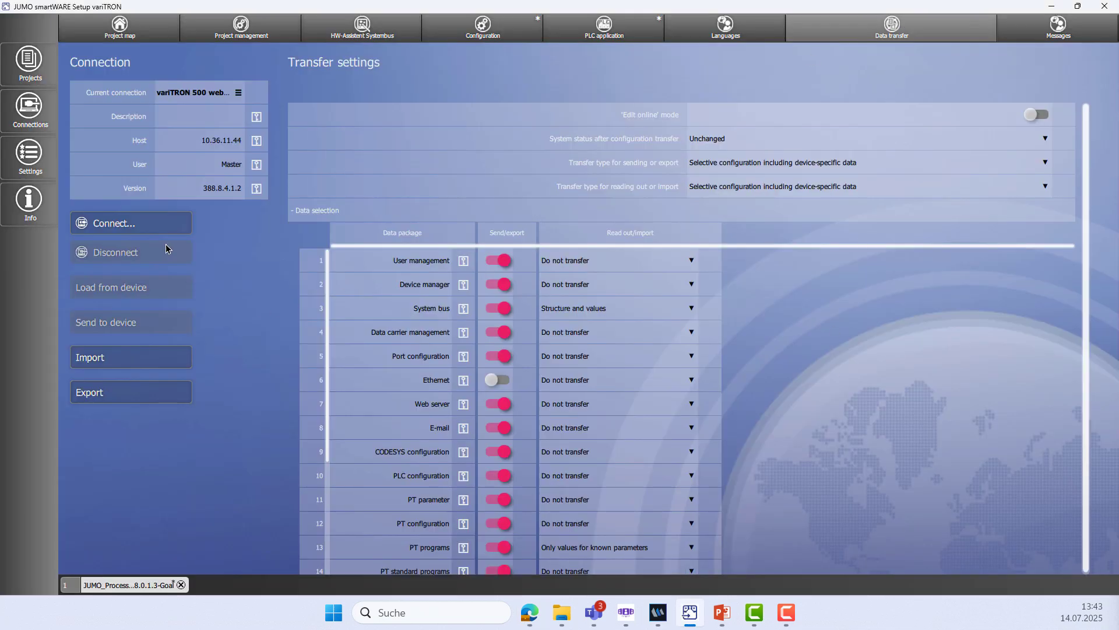
Connect to the oven controller and load the configuration from the device
left_click(161, 227)
left_click(509, 357)
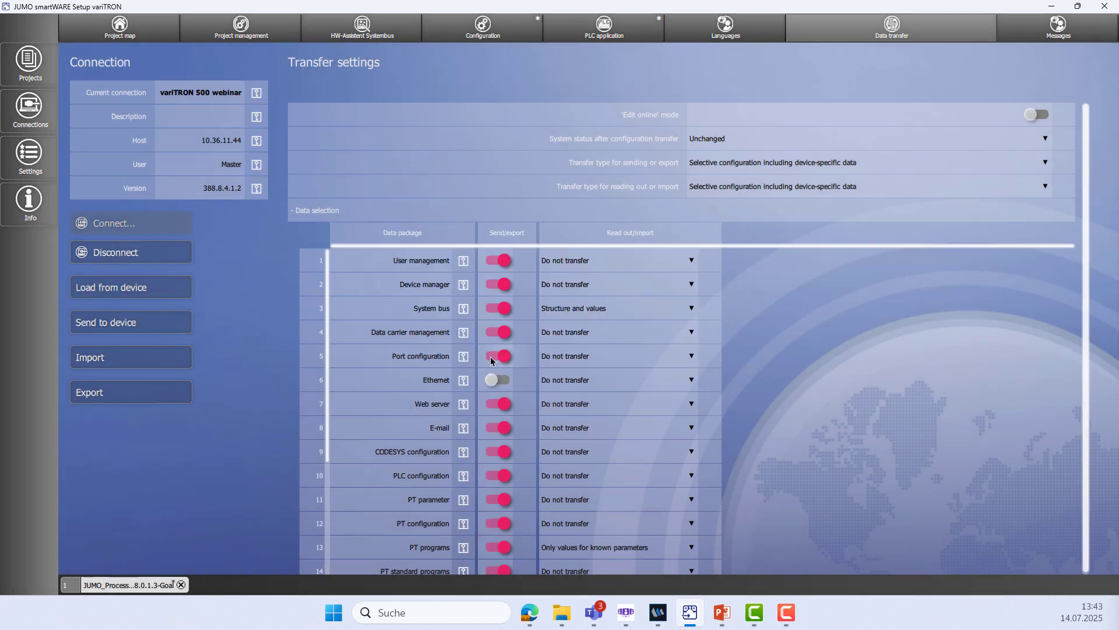
left_click(138, 287)
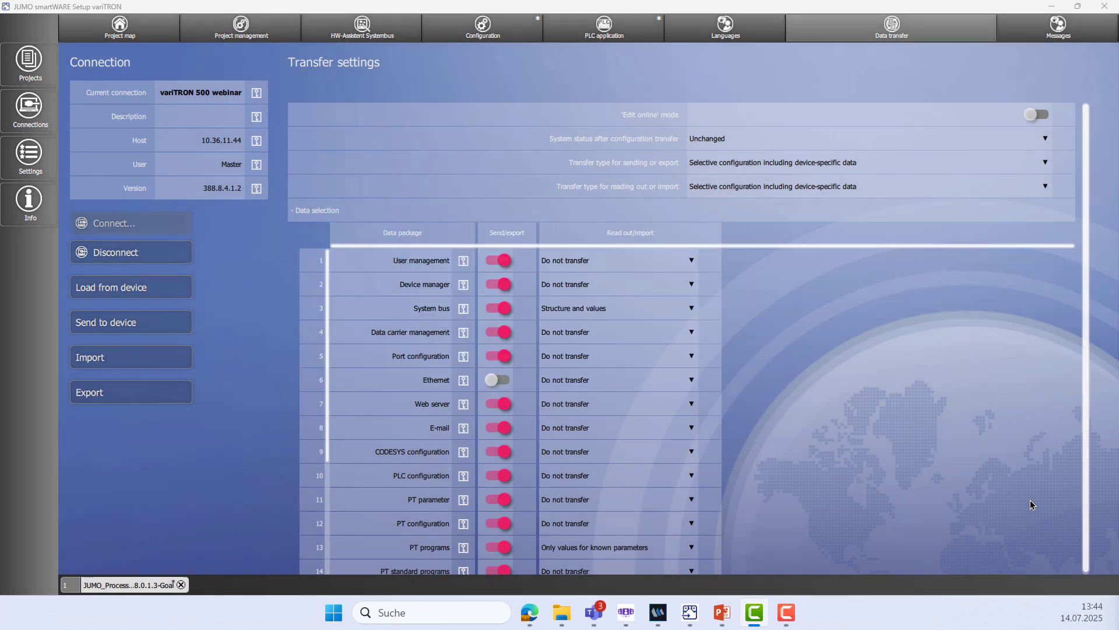
Review Program 1's three sections under Configuration > PT programs > Program plans
left_click(457, 40)
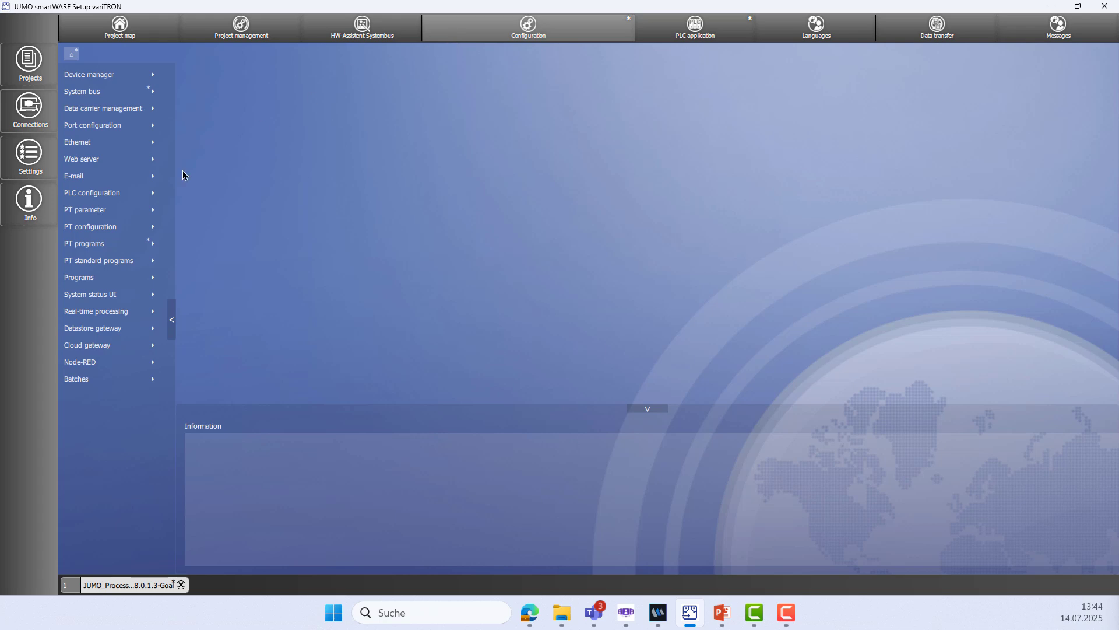
left_click(74, 249)
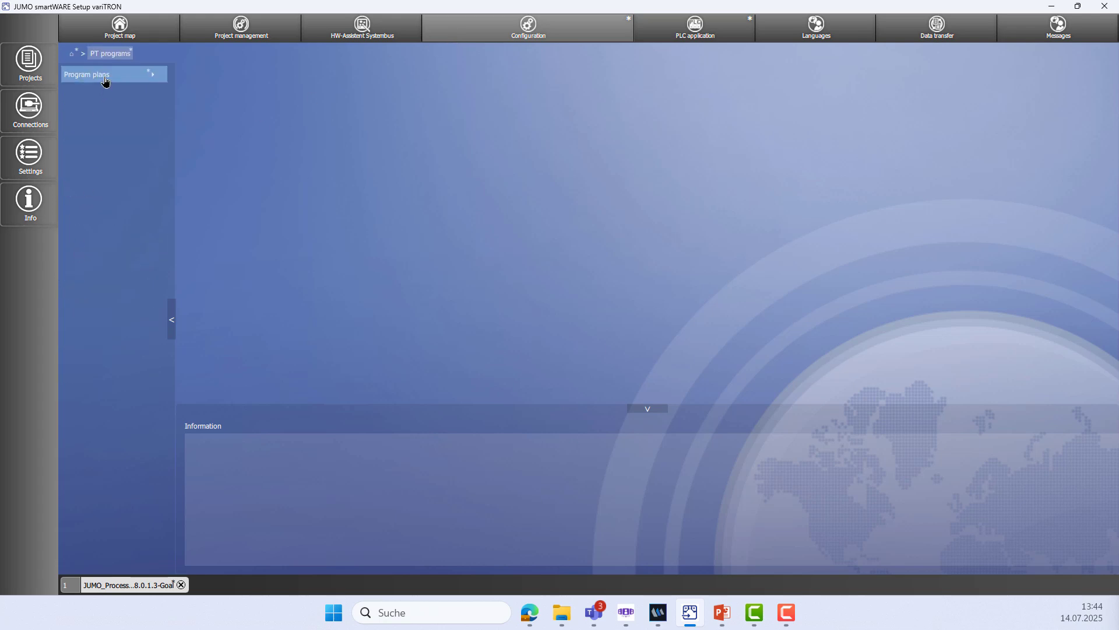
left_click(105, 80)
left_click(146, 81)
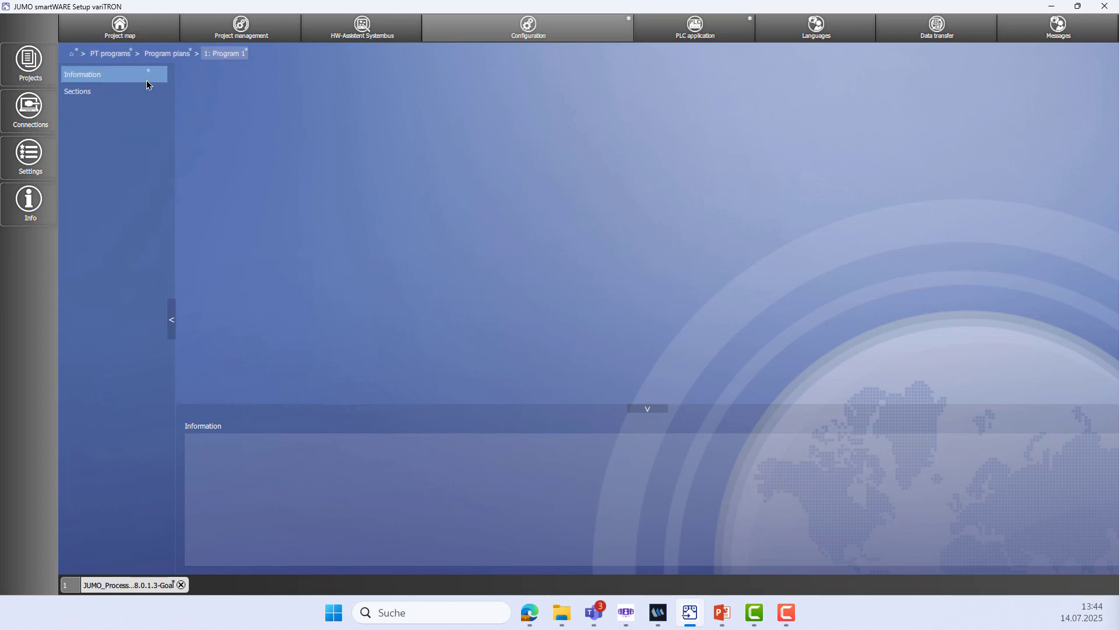
left_click(124, 92)
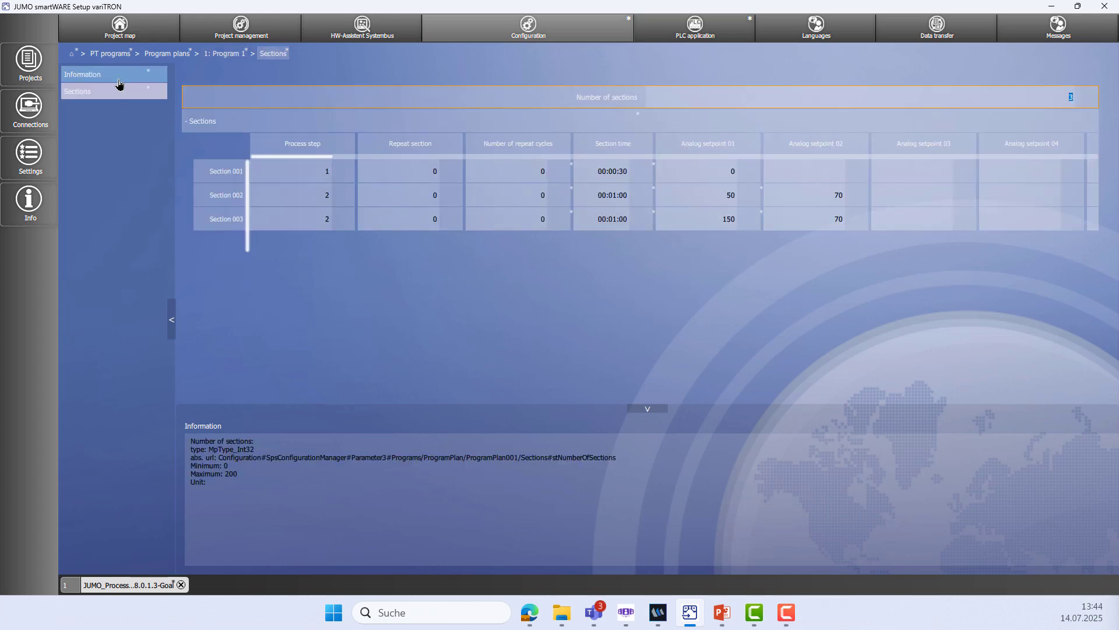
Save the project from Project management
left_click(65, 60)
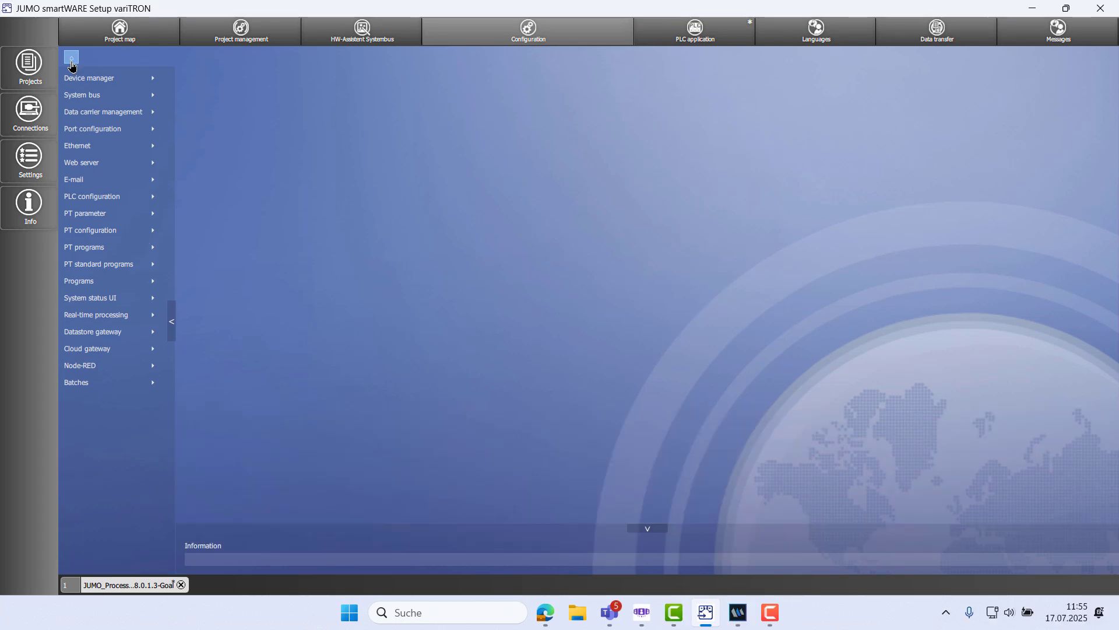
left_click(274, 42)
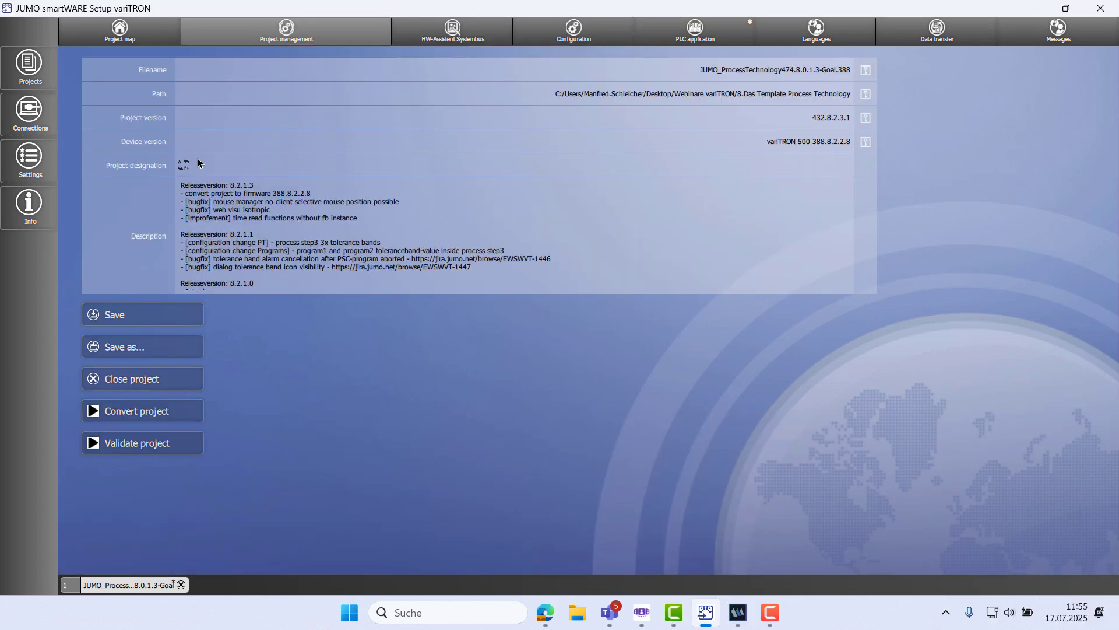
left_click(152, 322)
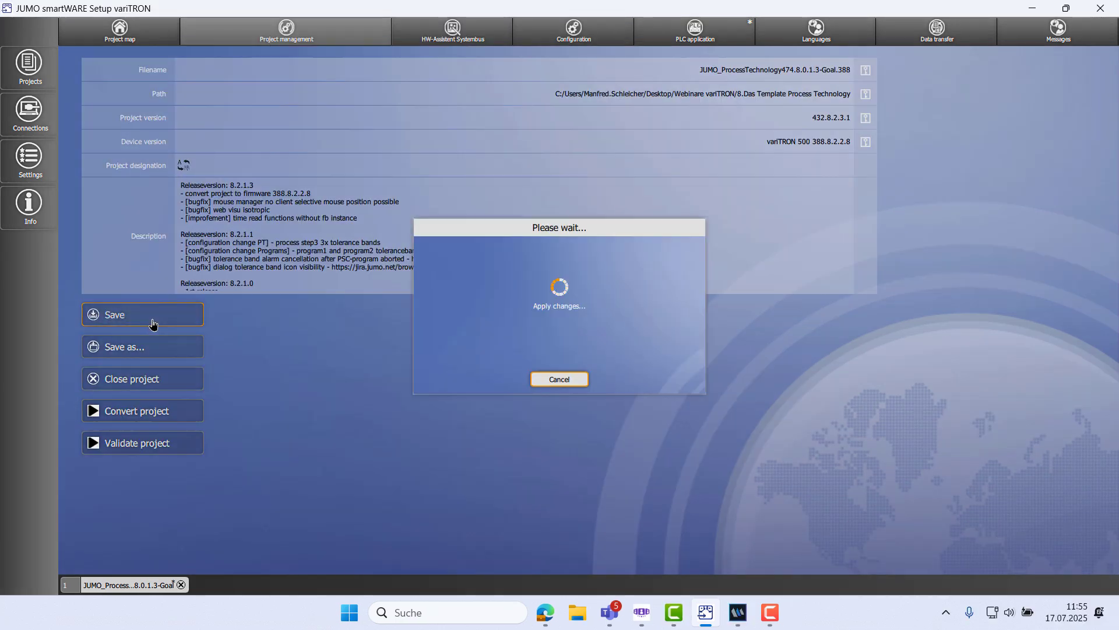